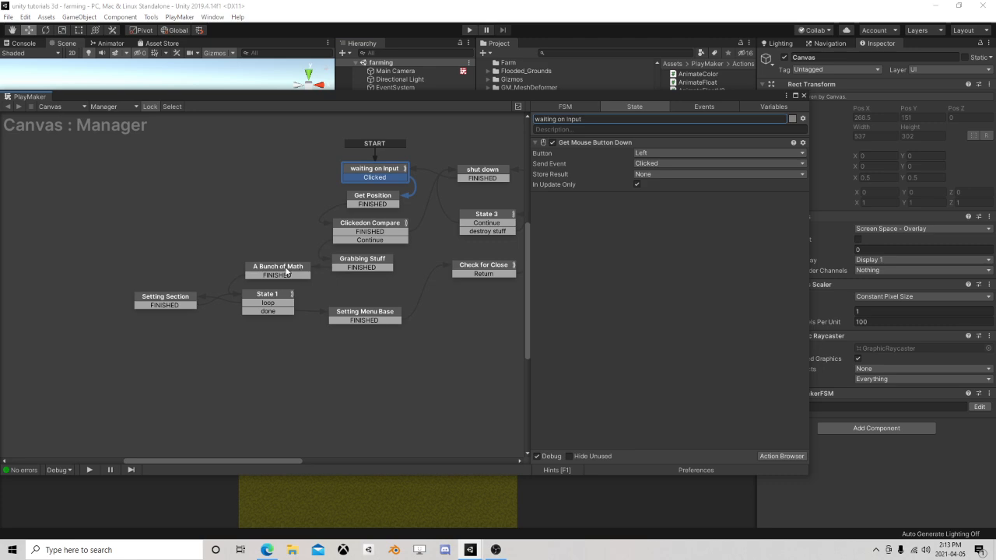
Step: Add a Float Multiply action to the A Bunch of Math state that multiplies ToSetRotation by -1
{"action": "left_click", "coordinate": [290, 269]}
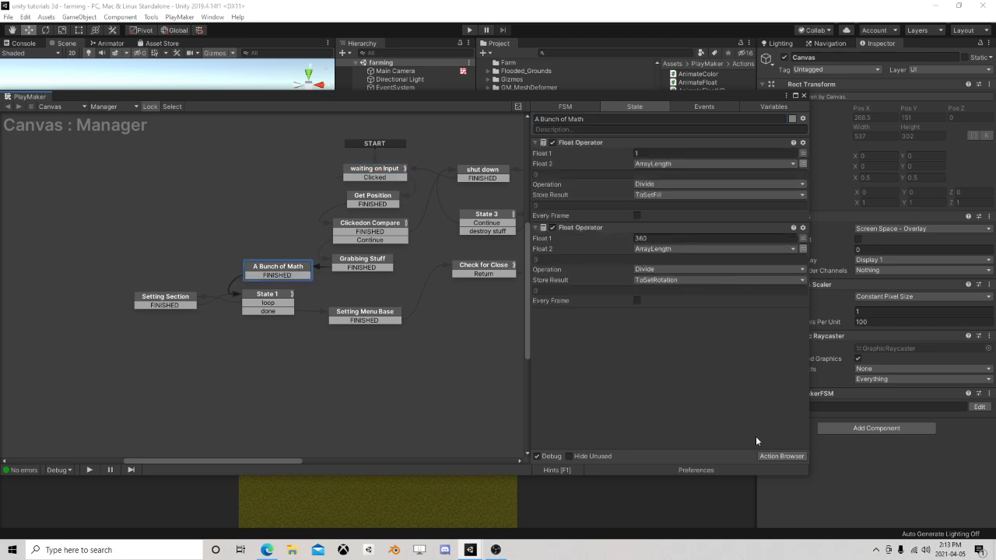
{"action": "left_click", "coordinate": [780, 456]}
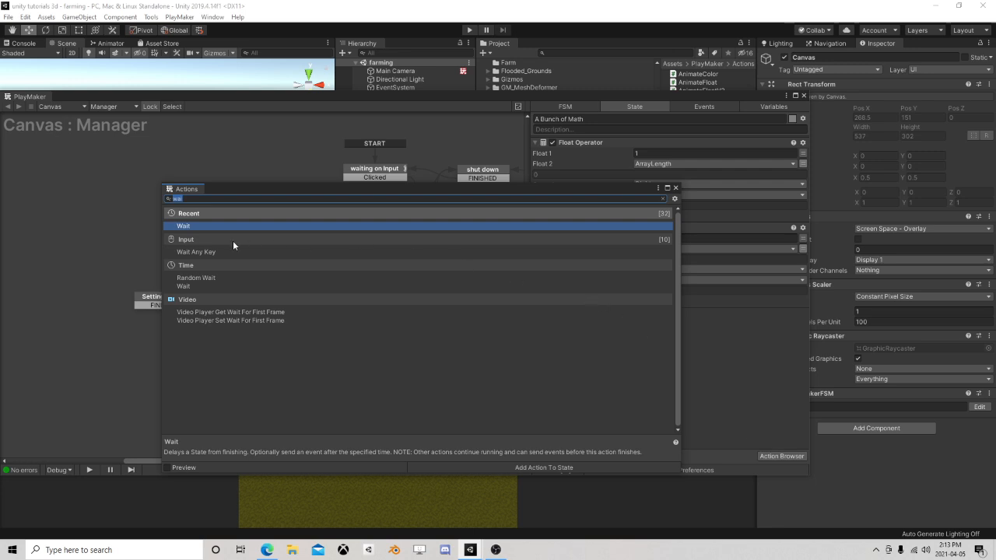
{"action": "type", "text": "mul"}
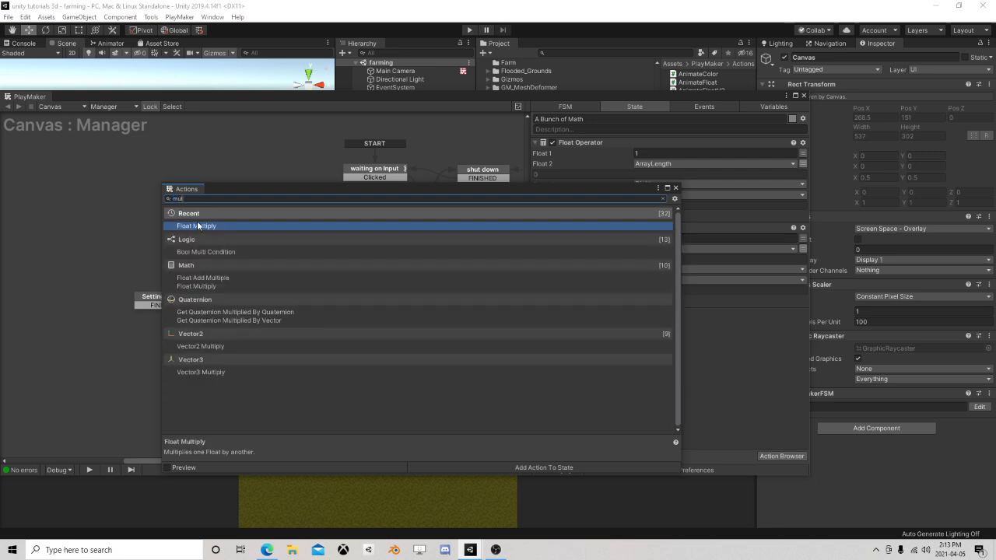
{"action": "double_click", "coordinate": [203, 225]}
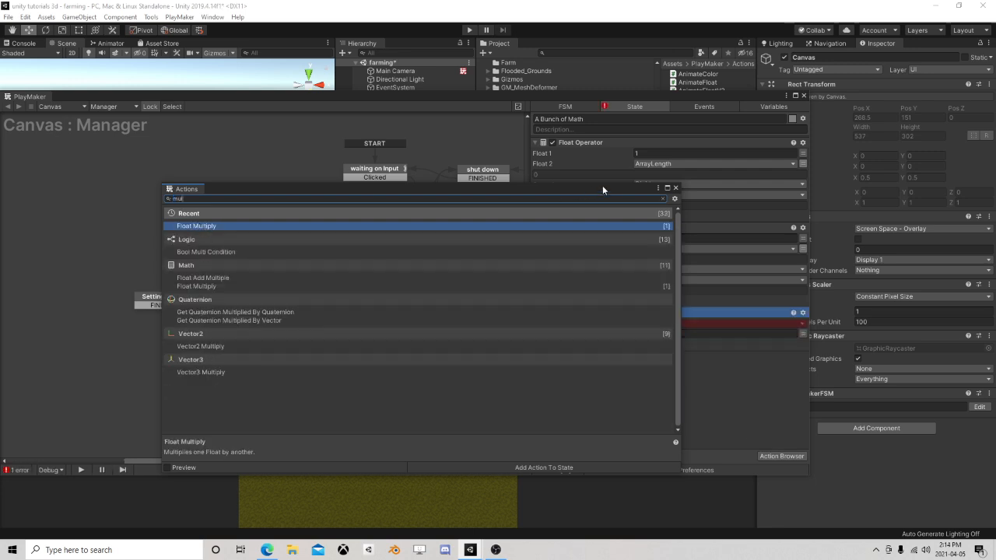
{"action": "left_click", "coordinate": [675, 188]}
{"action": "left_click", "coordinate": [652, 325]}
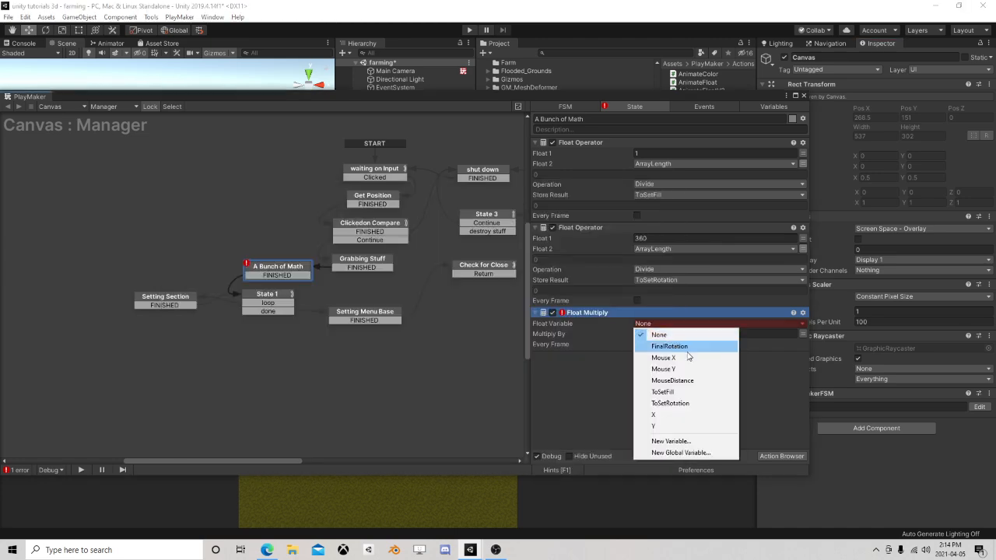
{"action": "left_click", "coordinate": [683, 403]}
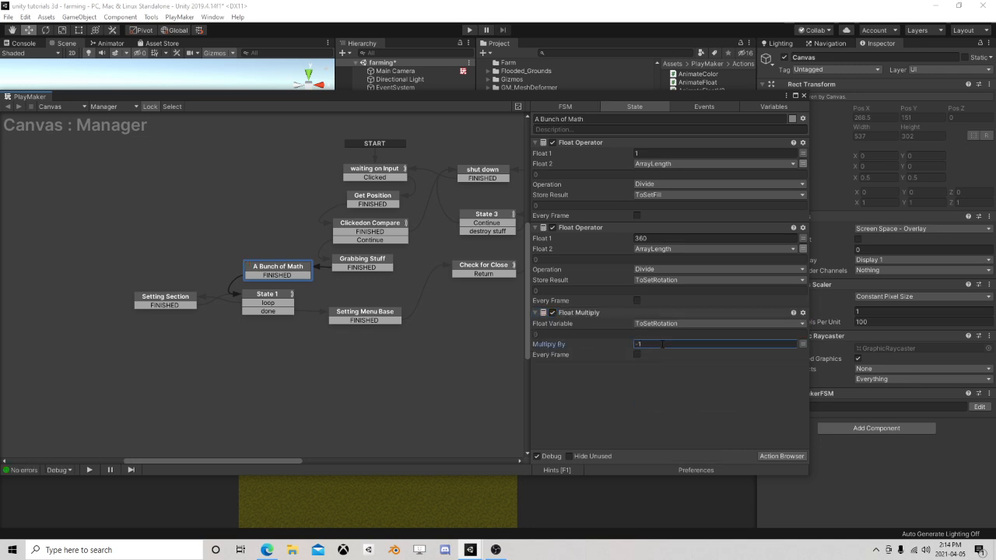
{"action": "left_click", "coordinate": [804, 95]}
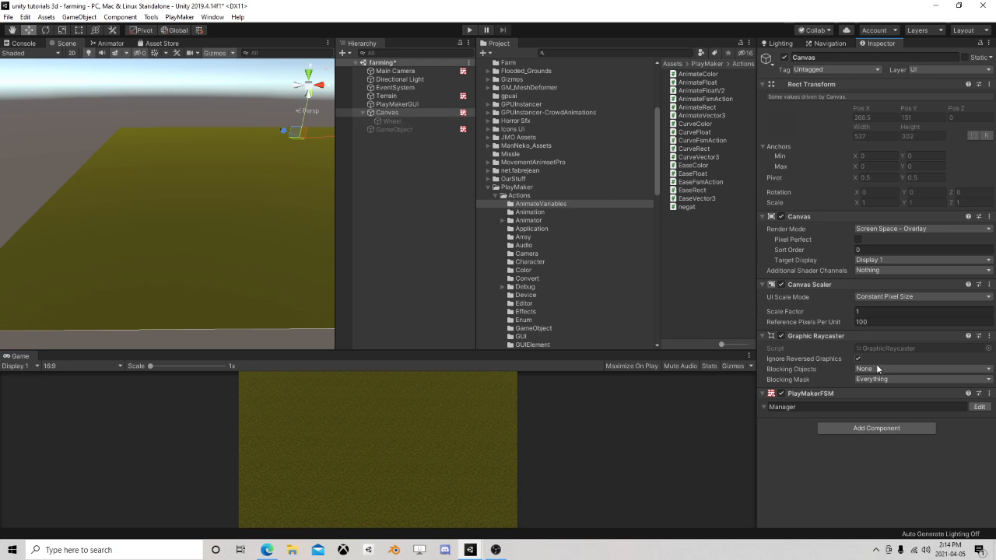
Step: Add a second PlayMakerFSM component to the Canvas and name it Selection
{"action": "left_click", "coordinate": [855, 427]}
{"action": "left_click", "coordinate": [850, 418]}
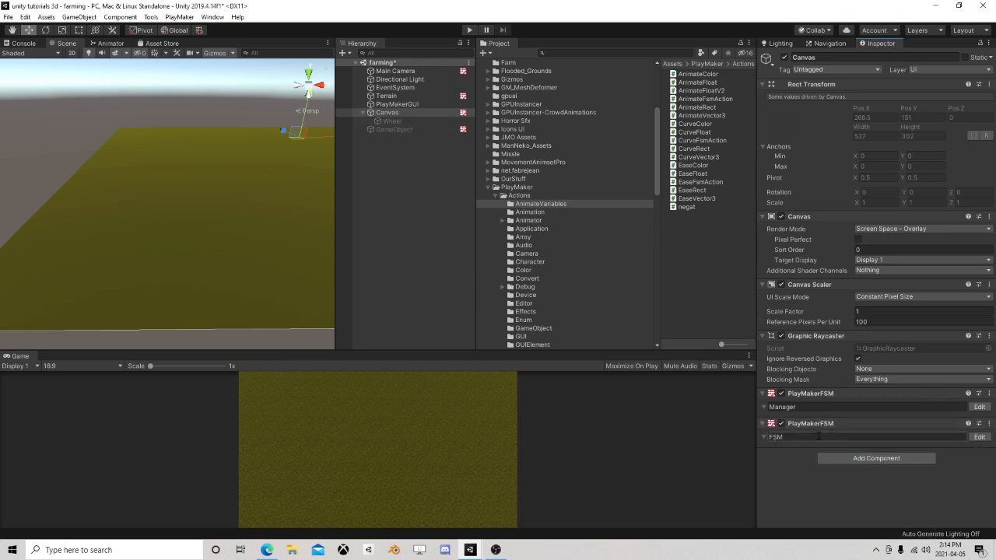
{"action": "type", "text": "Se"}
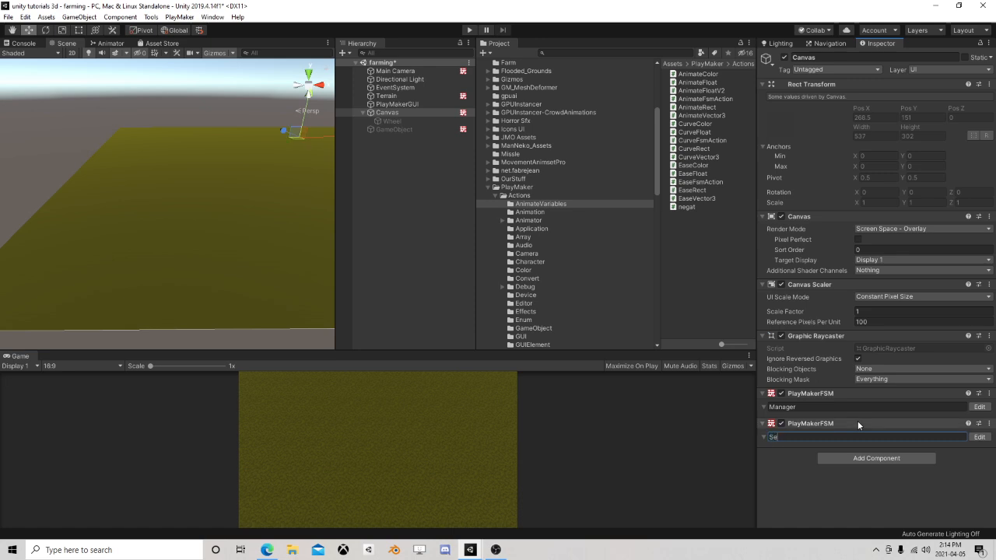
{"action": "type", "text": "lection"}
Step: Open the Selection FSM for editing and add an event named Go
{"action": "left_click", "coordinate": [980, 437]}
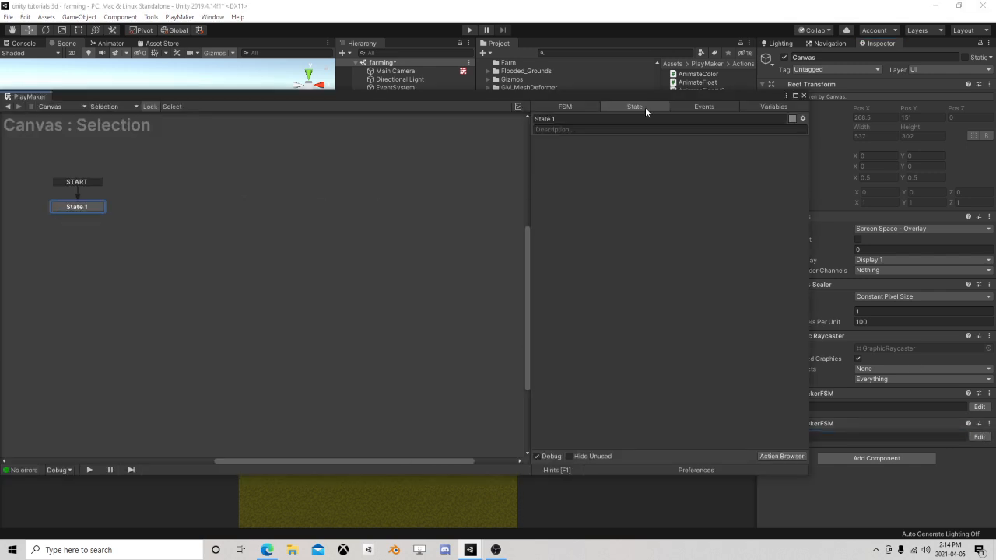
{"action": "left_click", "coordinate": [701, 106]}
{"action": "left_click", "coordinate": [620, 444]}
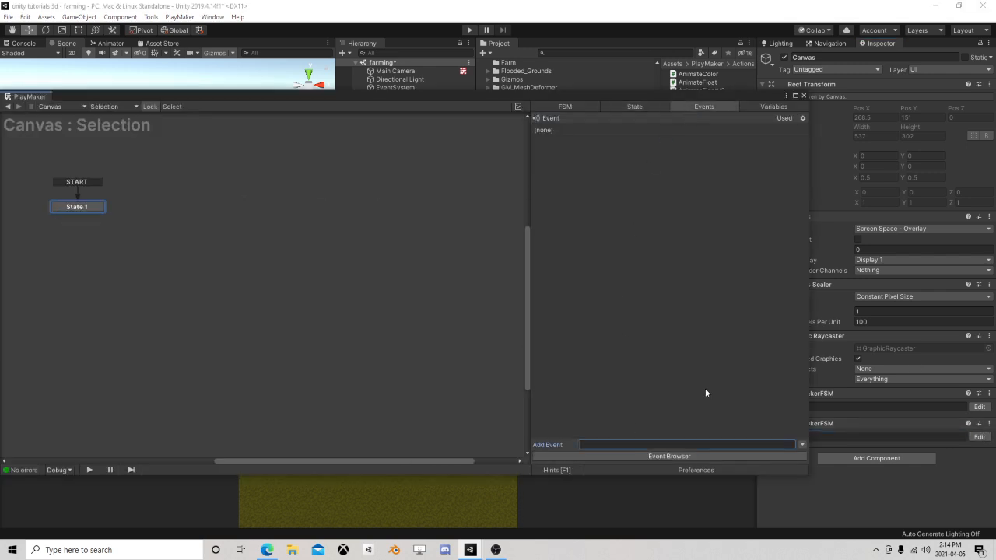
{"action": "type", "text": "Go"}
{"action": "key", "text": "Return"}
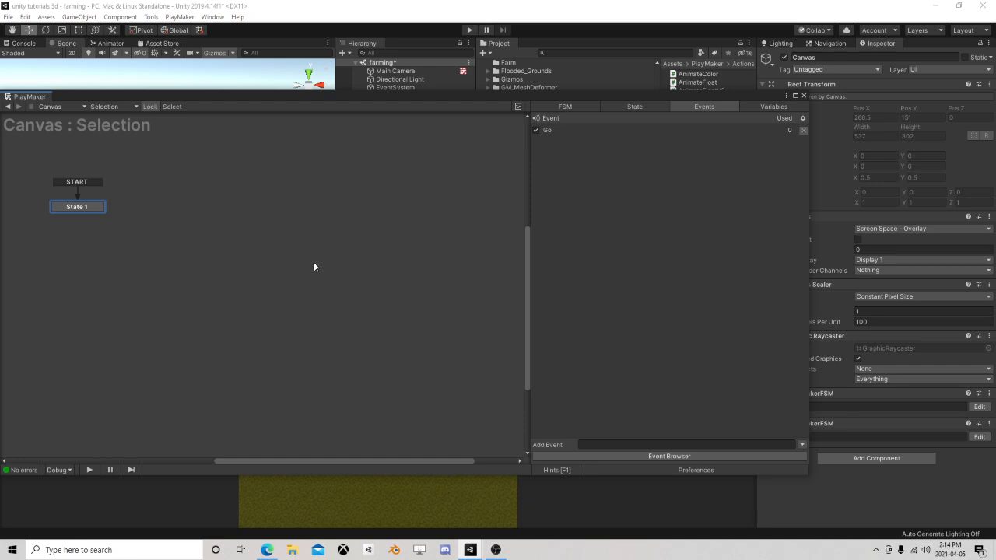
Step: Create a second state beside State 1 and give it a global transition on the Go event
{"action": "right_click", "coordinate": [172, 196]}
{"action": "left_click", "coordinate": [187, 203]}
{"action": "right_click", "coordinate": [196, 202]}
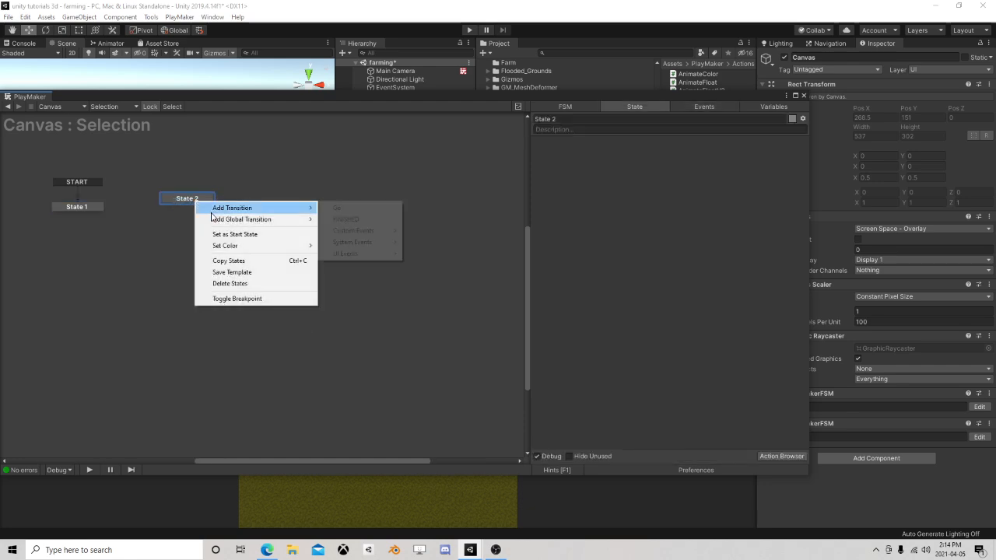
{"action": "mouse_move", "coordinate": [233, 219]}
{"action": "left_click", "coordinate": [350, 220]}
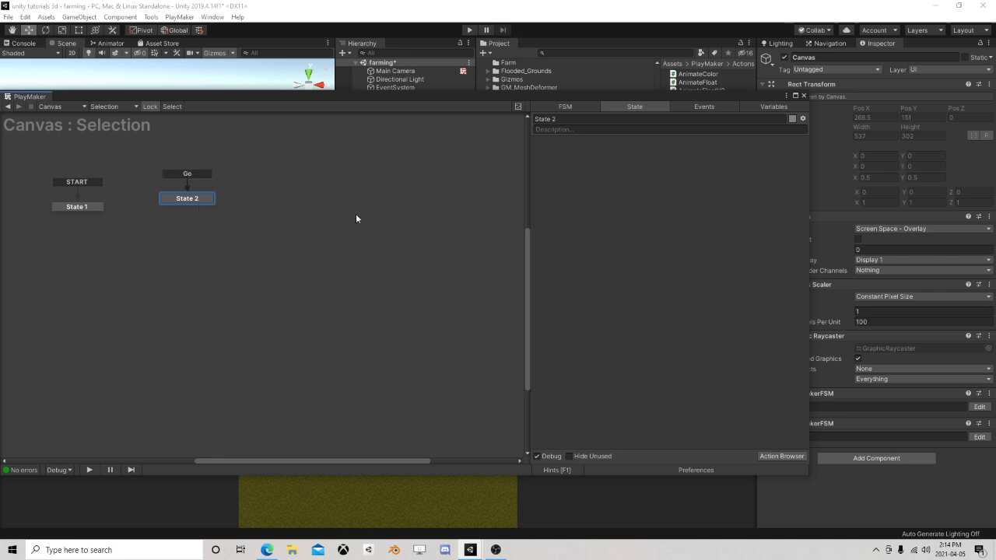
{"action": "left_click", "coordinate": [804, 95]}
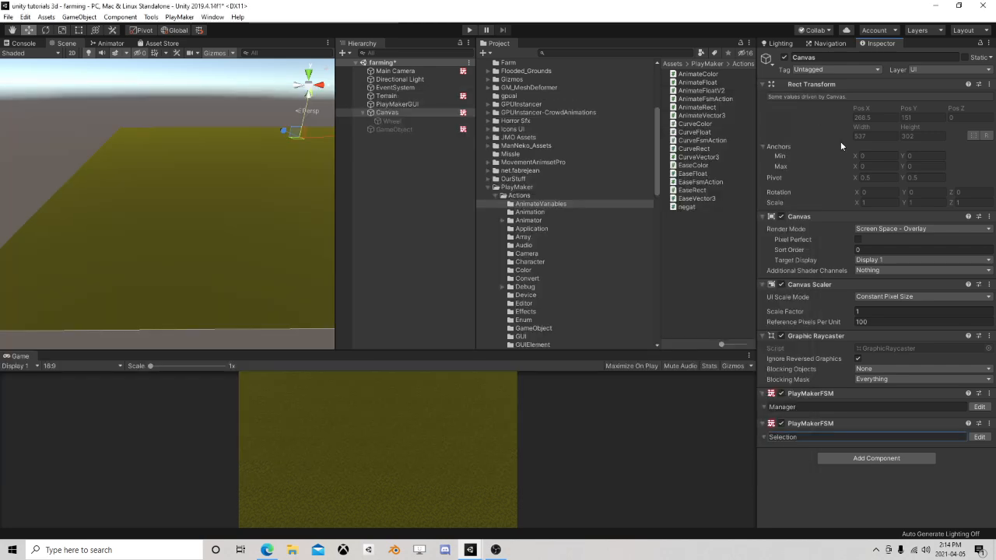
Step: Add a Send Event action to the Manager FSM's Setting Menu Base state and place it above Activate Game Object
{"action": "left_click", "coordinate": [980, 407]}
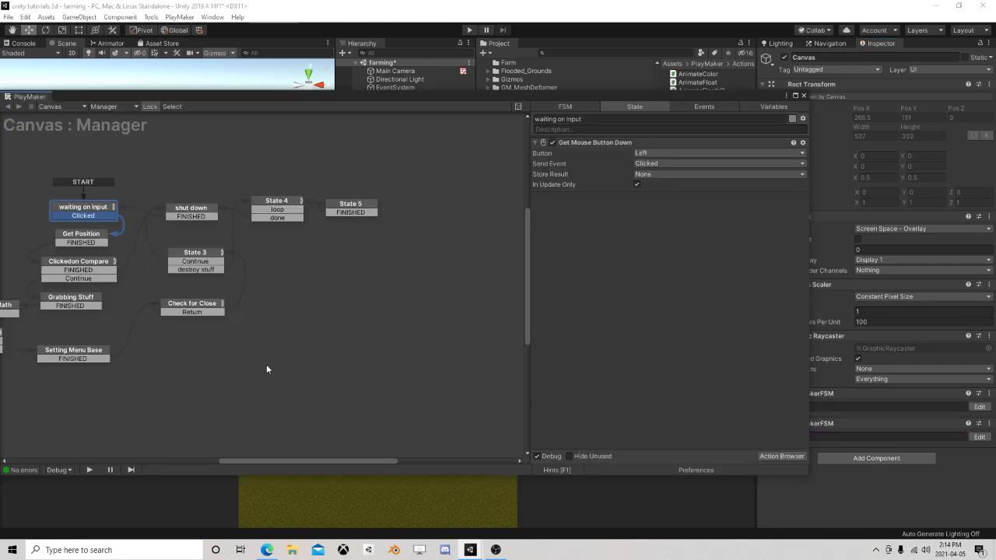
{"action": "left_click", "coordinate": [81, 354]}
{"action": "middle_click_drag", "start_coordinate": [120, 379], "coordinate": [195, 384]}
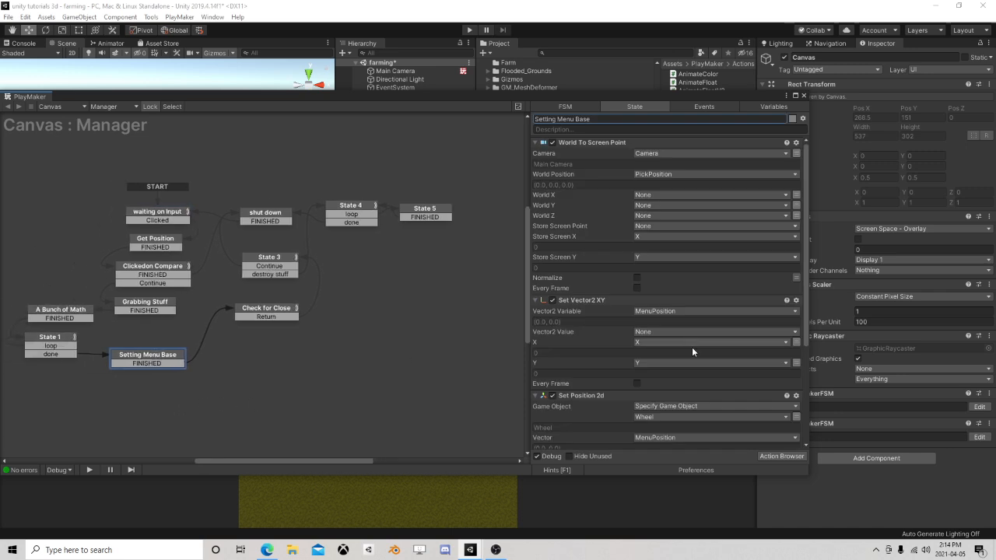
{"action": "scroll", "coordinate": [692, 347], "scroll_direction": "down", "scroll_amount": 3}
{"action": "left_click", "coordinate": [773, 453]}
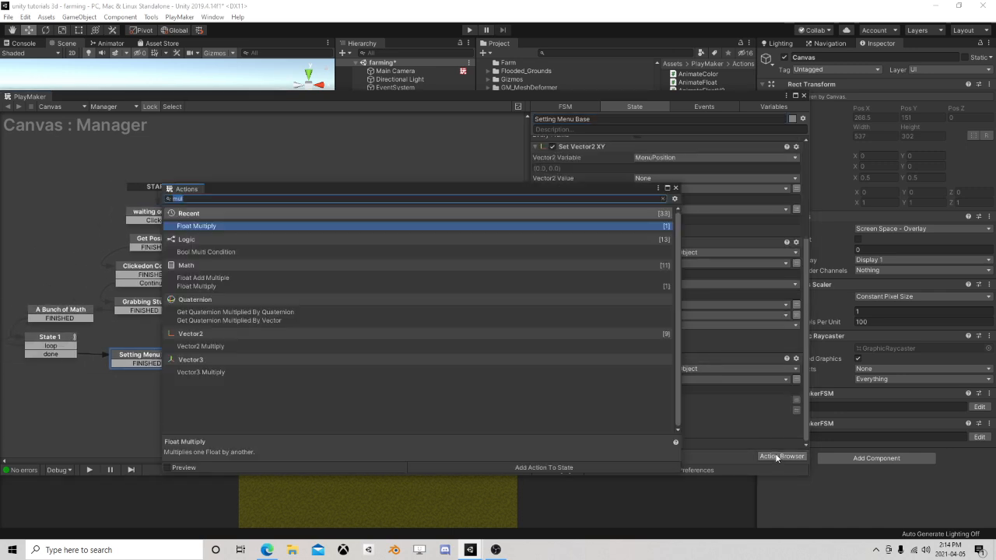
{"action": "type", "text": "send eve"}
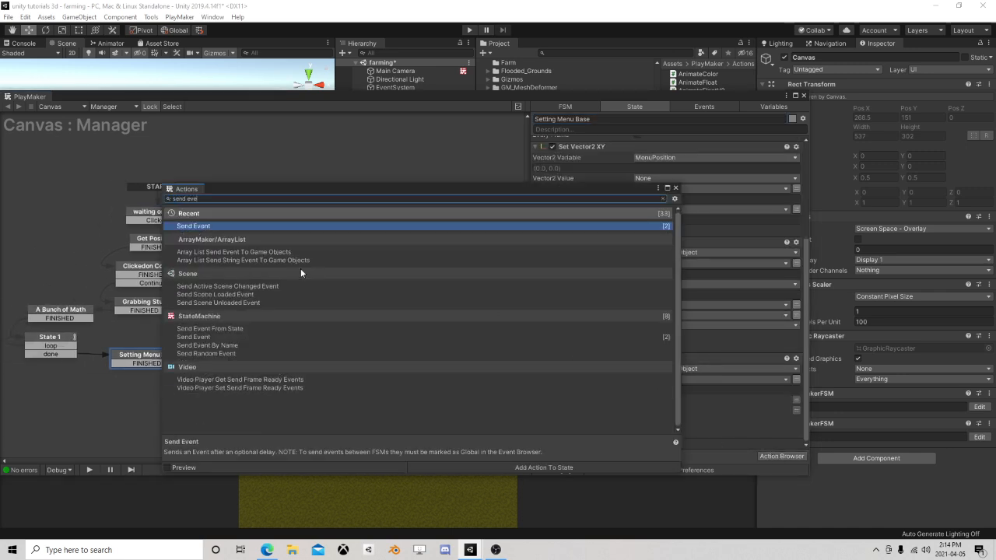
{"action": "double_click", "coordinate": [195, 226]}
{"action": "left_click", "coordinate": [677, 189]}
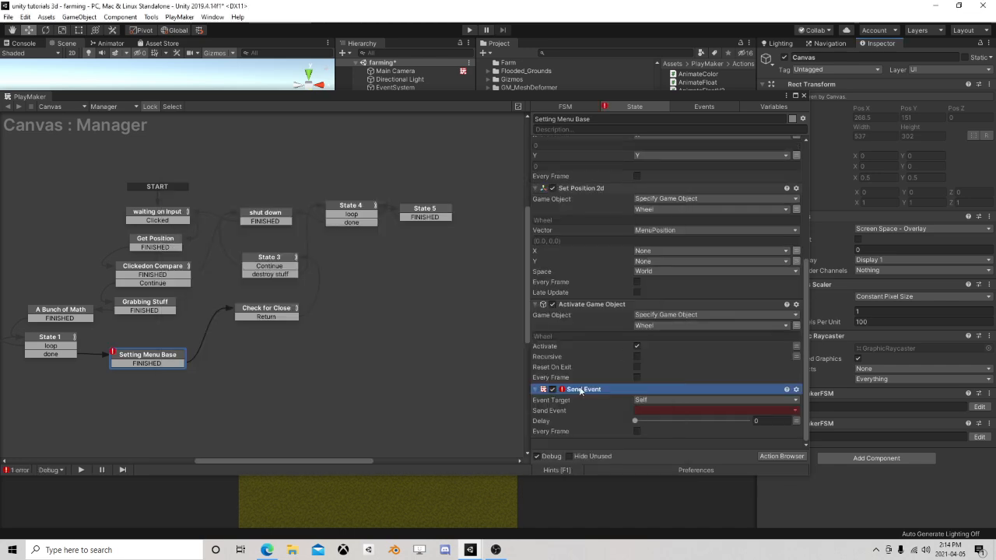
{"action": "left_click_drag", "start_coordinate": [580, 391], "coordinate": [611, 323]}
Step: Set Send Event to target Game Object FSM with FSM name Selection and send the Go event
{"action": "left_click", "coordinate": [654, 355]}
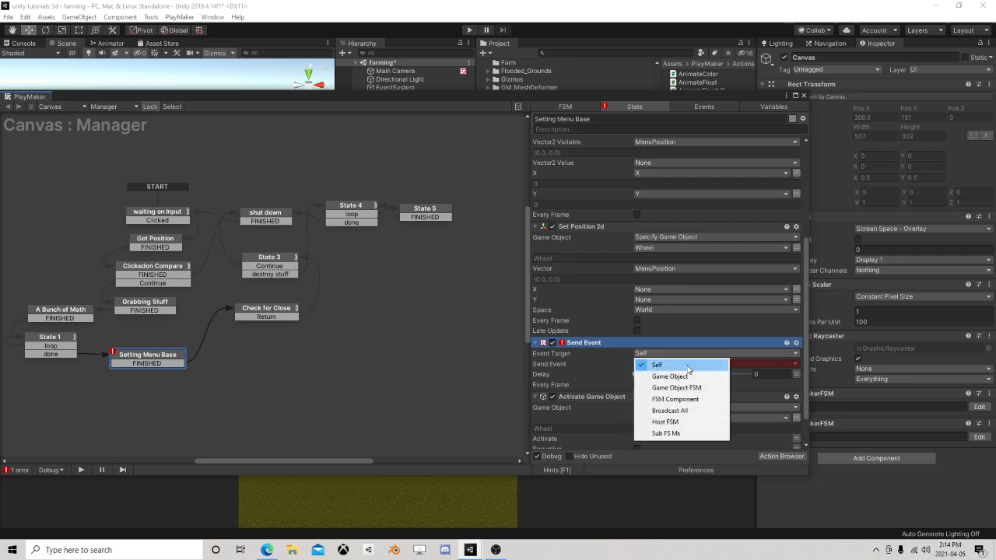
{"action": "left_click", "coordinate": [676, 387]}
{"action": "left_click", "coordinate": [787, 375]}
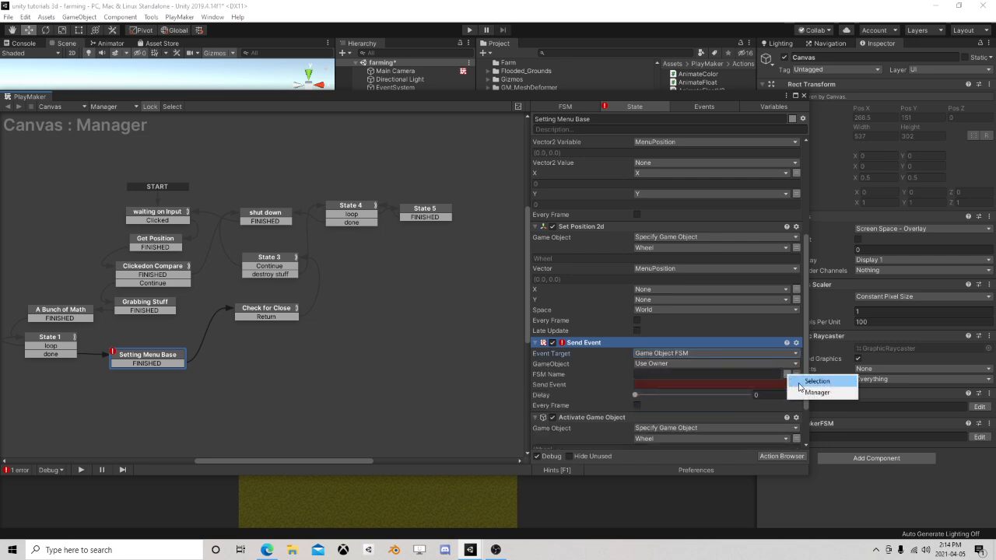
{"action": "left_click", "coordinate": [809, 381]}
{"action": "left_click", "coordinate": [712, 385]}
{"action": "left_click", "coordinate": [670, 401]}
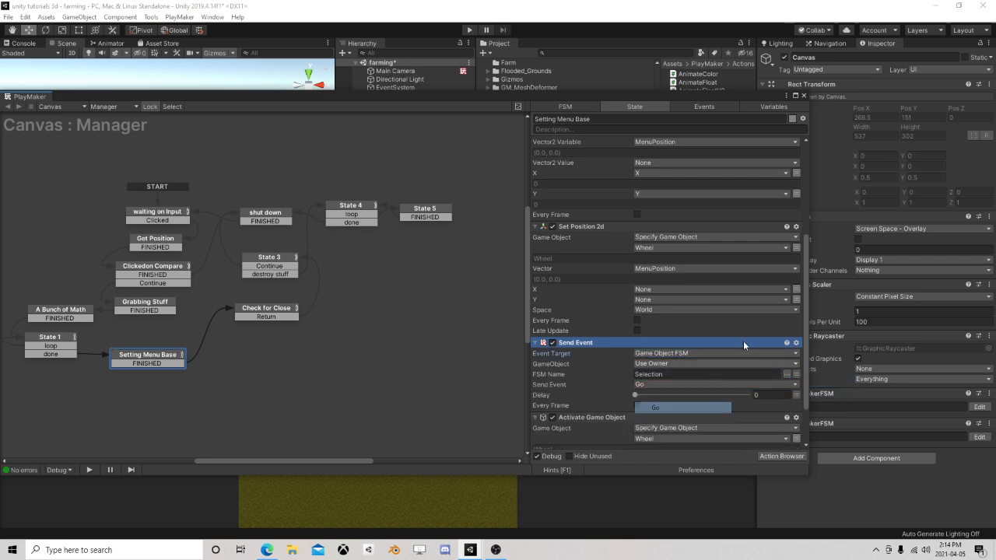
{"action": "left_click", "coordinate": [805, 95]}
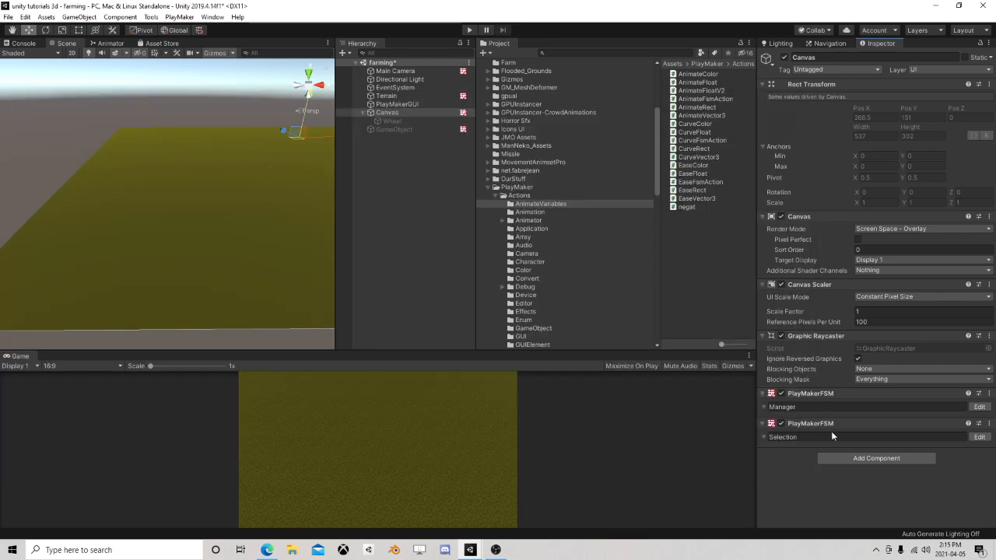
Step: Add a Get Fsm Vector2 action to State 2 of the Selection FSM
{"action": "left_click", "coordinate": [979, 436]}
{"action": "left_click", "coordinate": [239, 212]}
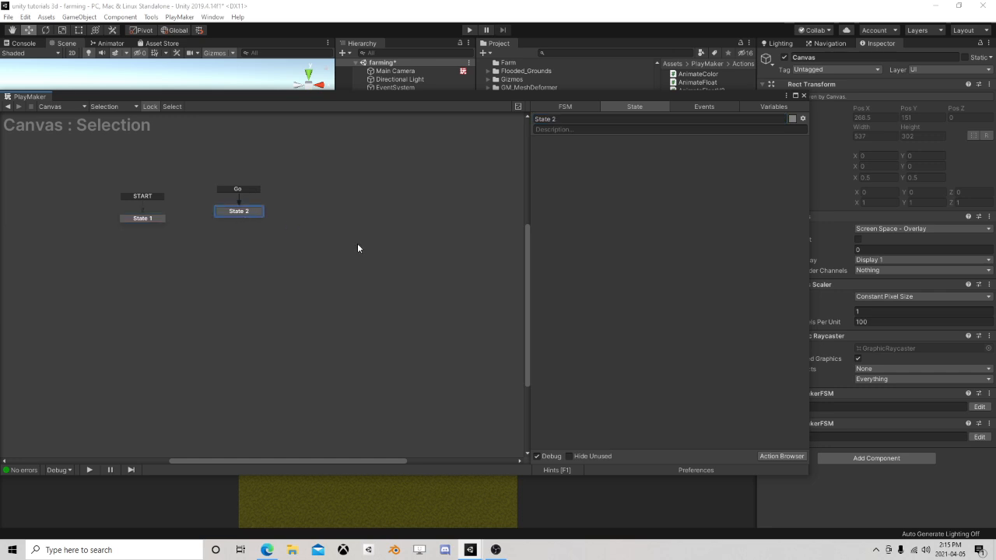
{"action": "left_click", "coordinate": [781, 457]}
{"action": "type", "text": "get"}
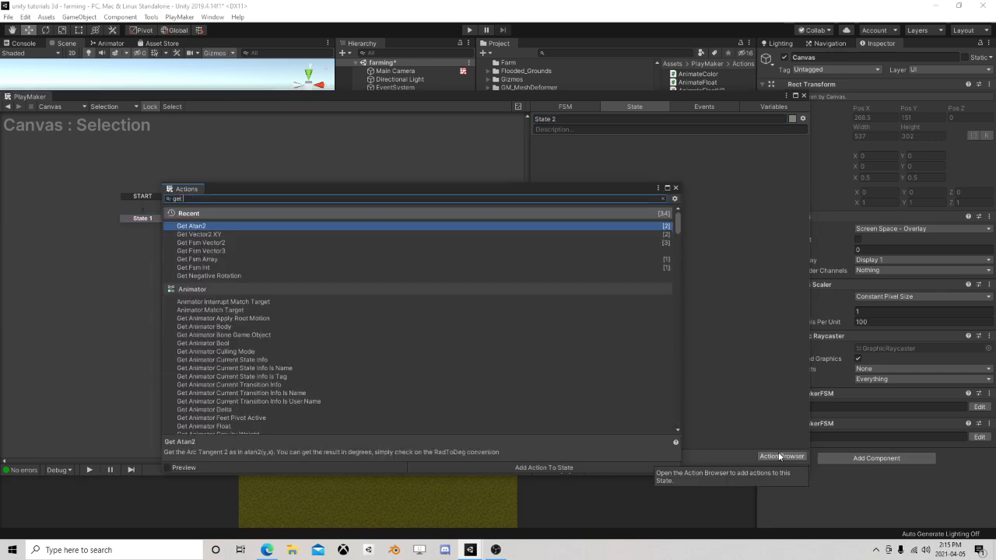
{"action": "type", "text": " fsm"}
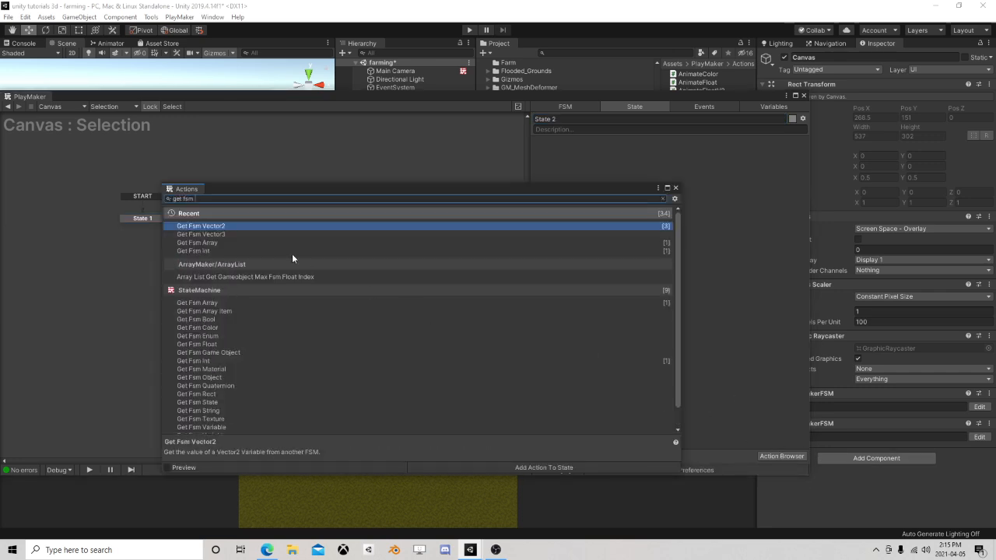
{"action": "double_click", "coordinate": [215, 226]}
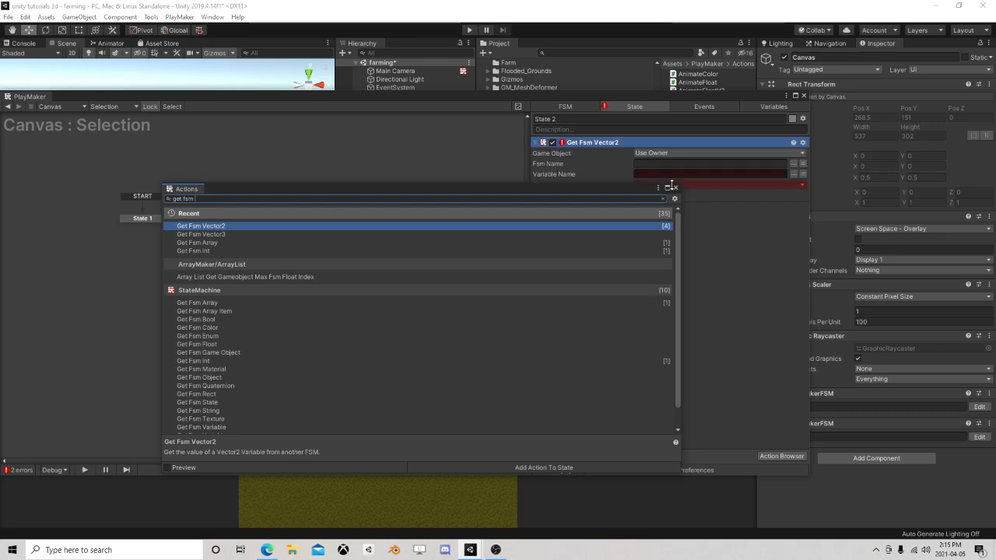
{"action": "left_click", "coordinate": [676, 187]}
Step: Have Get Fsm Vector2 read MenuPosition from the Manager FSM and store it in a new variable named MenuPosition
{"action": "left_click", "coordinate": [799, 163]}
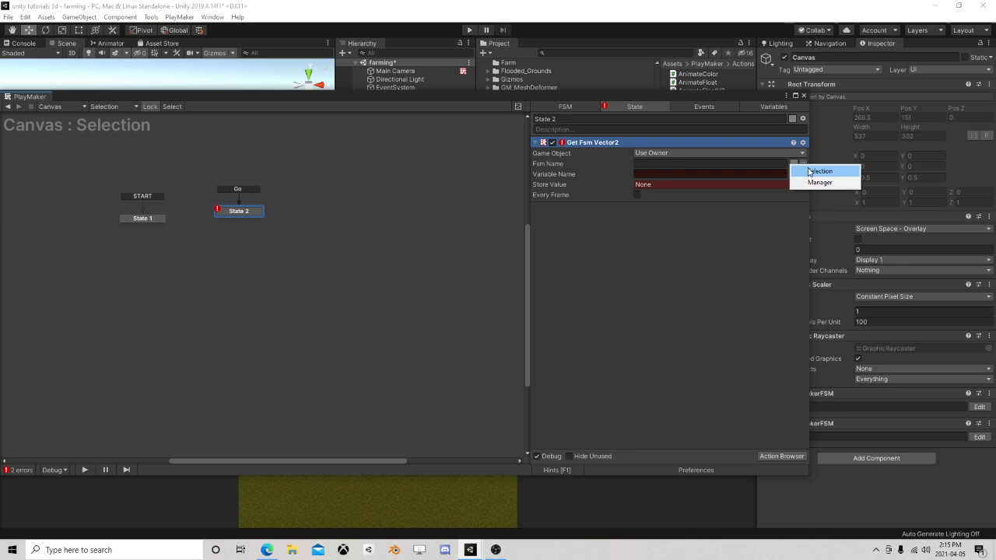
{"action": "left_click", "coordinate": [815, 180]}
{"action": "left_click", "coordinate": [794, 173]}
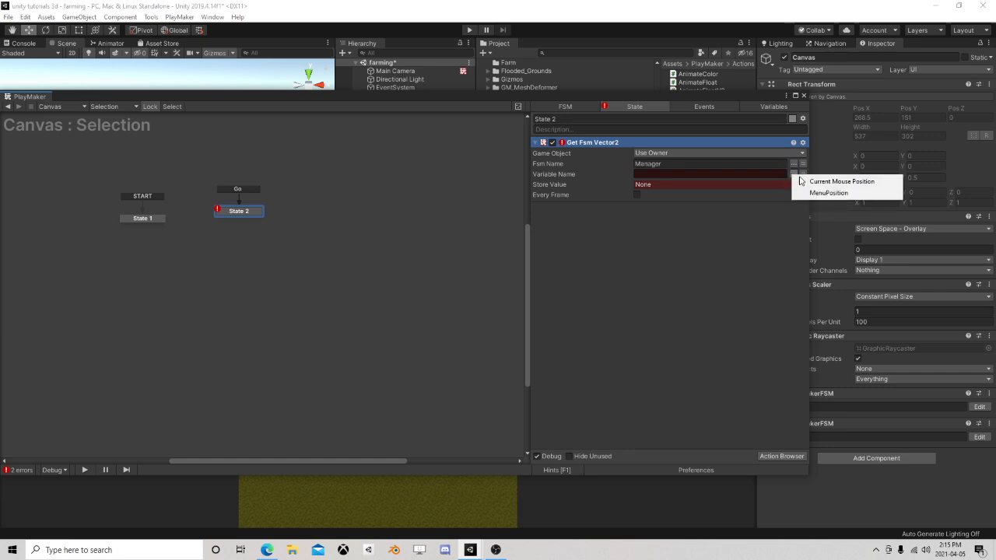
{"action": "left_click", "coordinate": [821, 193]}
{"action": "left_click", "coordinate": [719, 184]}
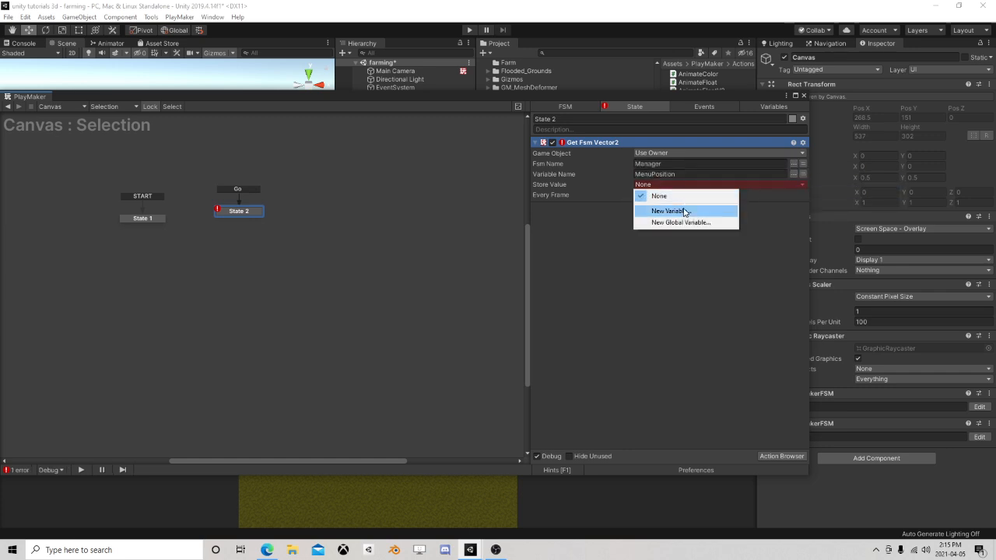
{"action": "left_click", "coordinate": [684, 210]}
{"action": "type", "text": "Me"}
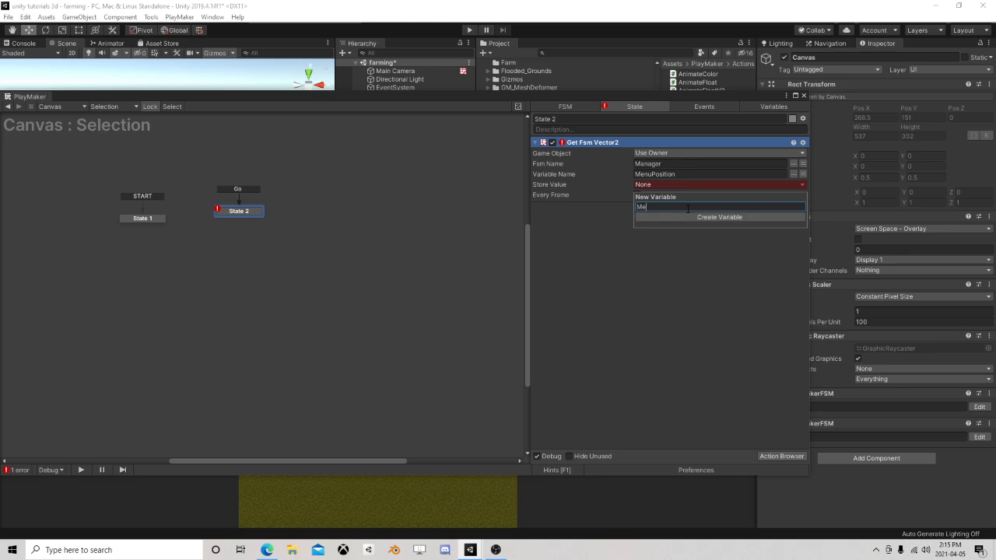
{"action": "type", "text": "nuPosition"}
{"action": "key", "text": "Return"}
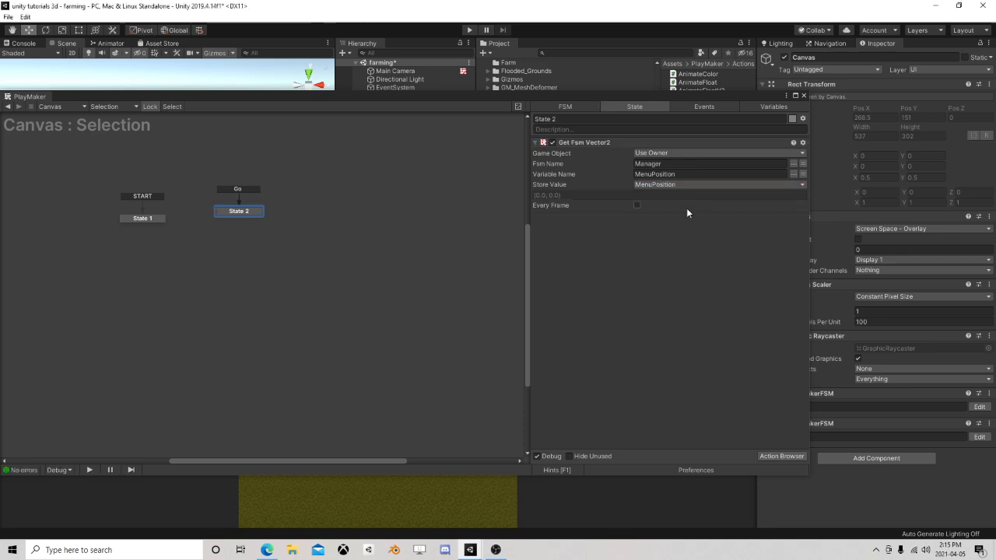
Step: Add a FINISHED transition to State 2 and link it to a new state below
{"action": "right_click", "coordinate": [238, 213]}
{"action": "mouse_move", "coordinate": [257, 218]}
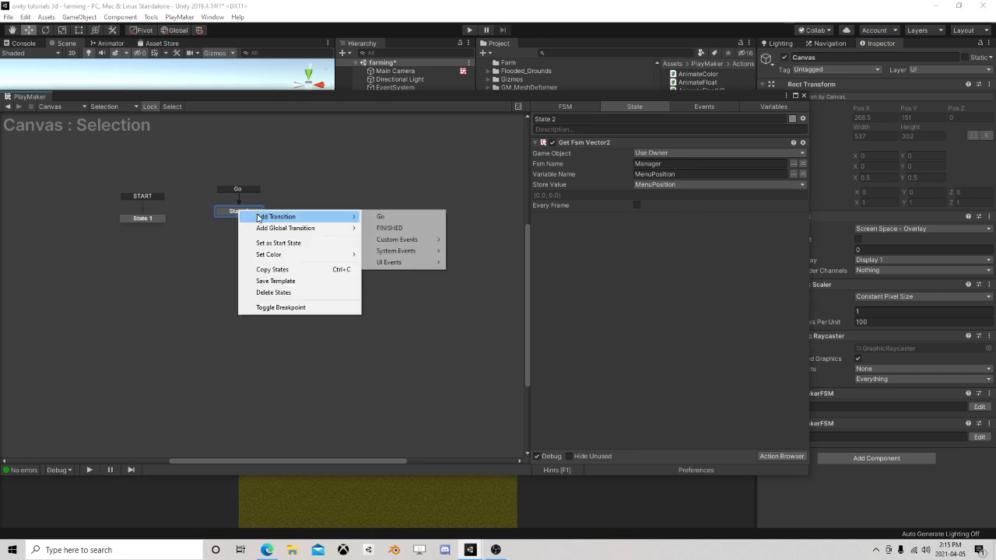
{"action": "left_click", "coordinate": [389, 226]}
{"action": "left_click_drag", "start_coordinate": [251, 221], "coordinate": [245, 245]}
Step: Add a Get Fsm Vector2 action to State 3 of the Selection FSM
{"action": "left_click", "coordinate": [783, 456]}
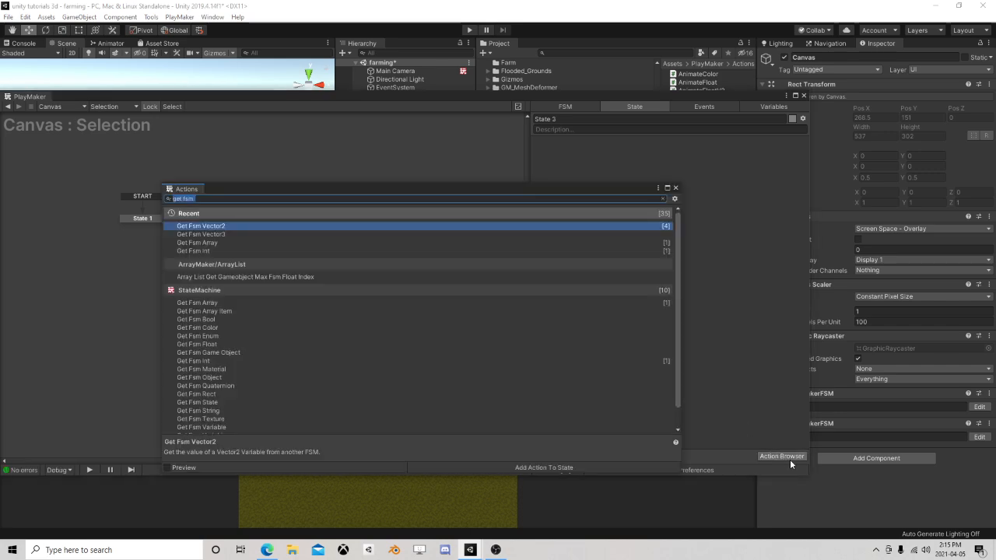
{"action": "type", "text": "get fsm"}
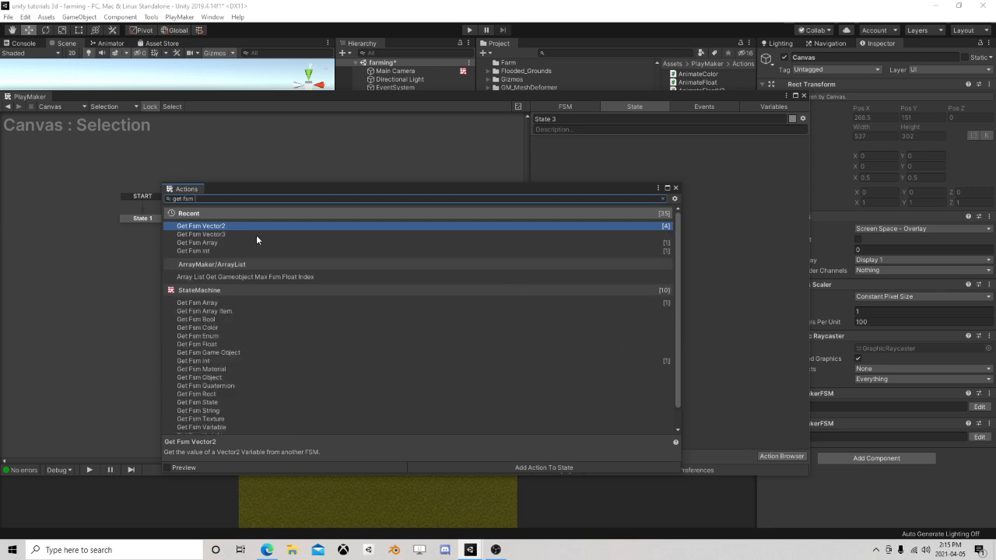
{"action": "double_click", "coordinate": [222, 227]}
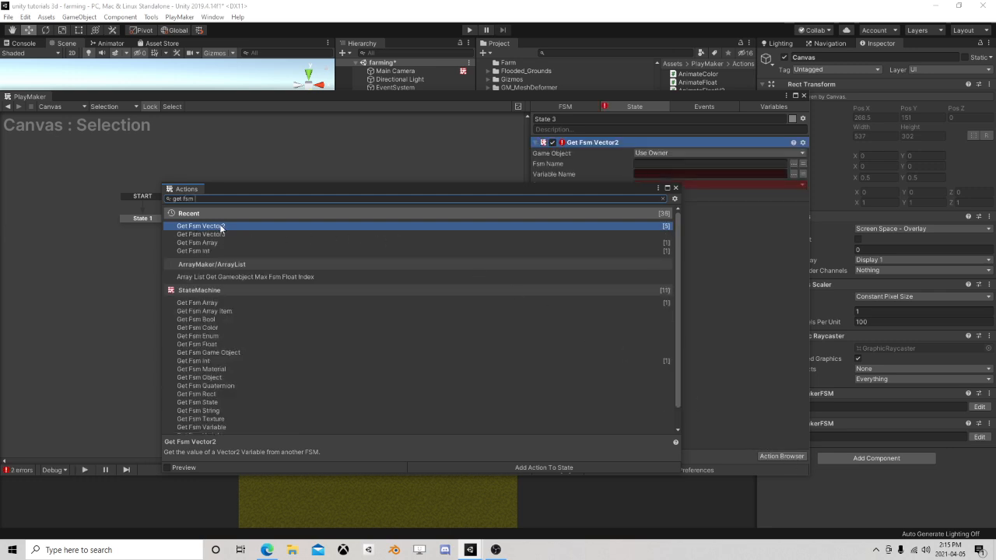
{"action": "left_click", "coordinate": [675, 187]}
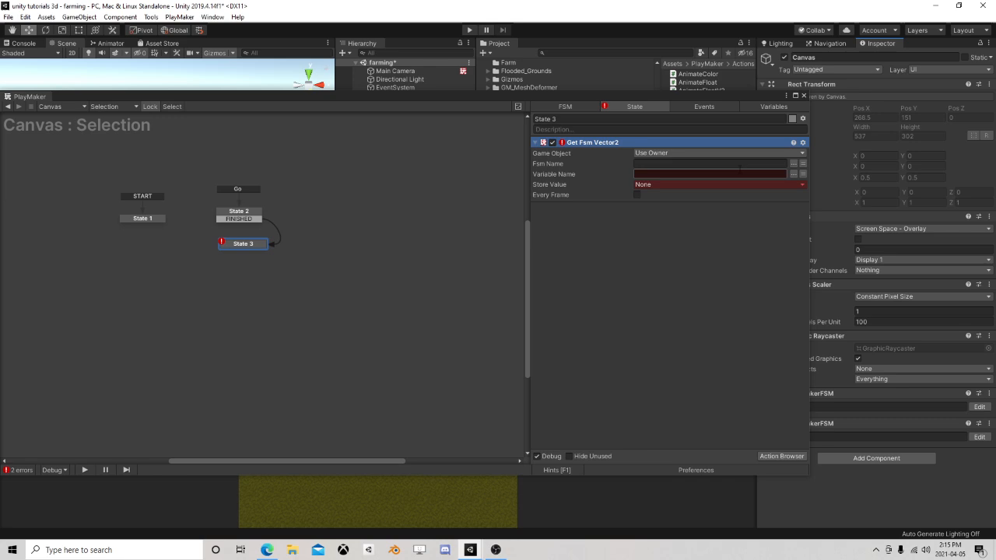
Step: Have Get Fsm Vector2 read Current Mouse Position from the Manager FSM into a new variable named MousePosition, every frame
{"action": "left_click", "coordinate": [793, 163]}
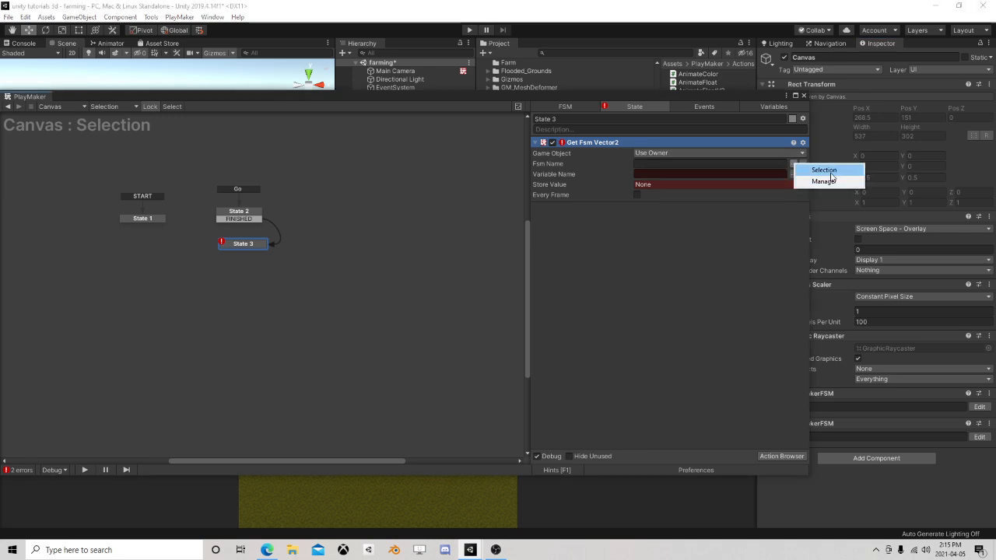
{"action": "left_click", "coordinate": [827, 181]}
{"action": "left_click", "coordinate": [795, 174]}
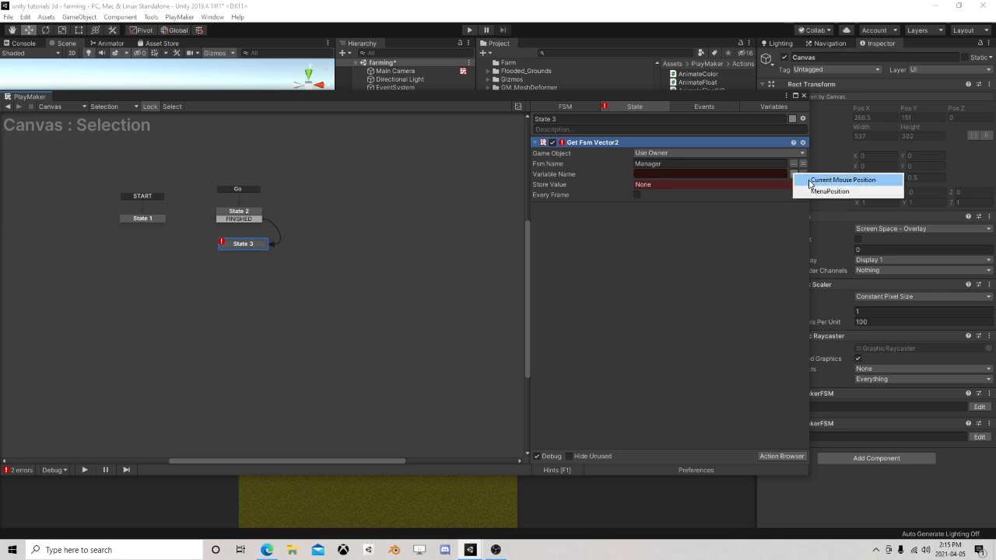
{"action": "left_click", "coordinate": [817, 180]}
{"action": "left_click", "coordinate": [739, 185]}
{"action": "left_click", "coordinate": [661, 220]}
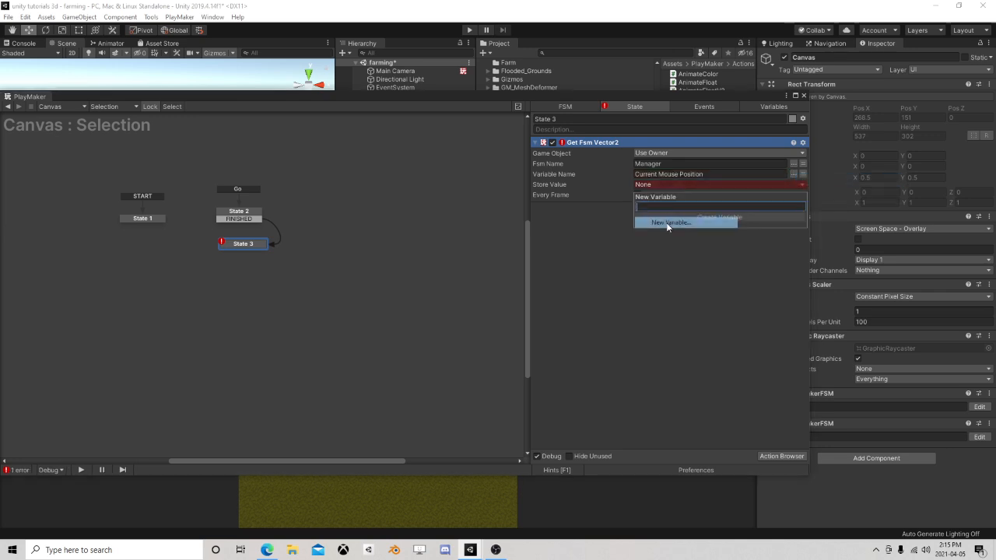
{"action": "type", "text": "Mouse"}
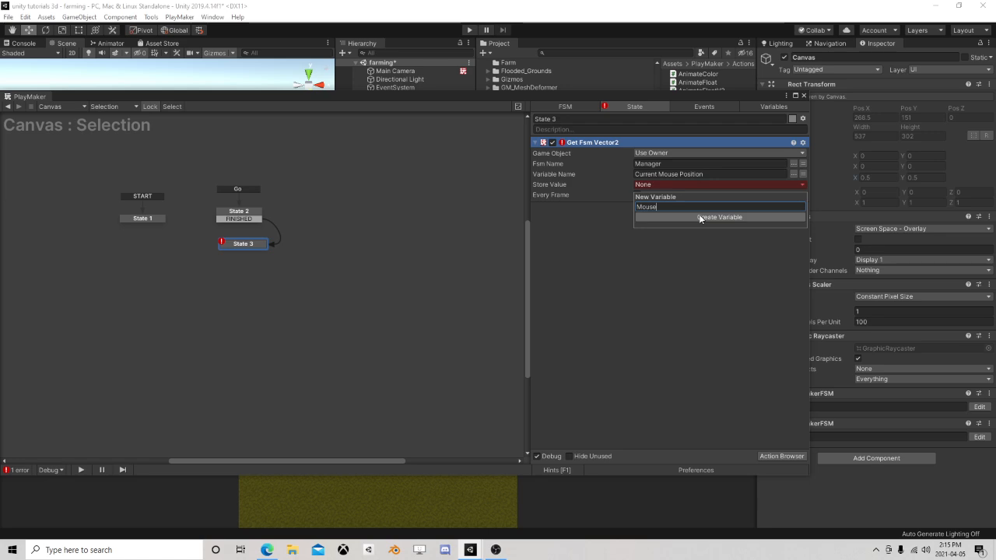
{"action": "type", "text": "Position"}
{"action": "left_click", "coordinate": [699, 217]}
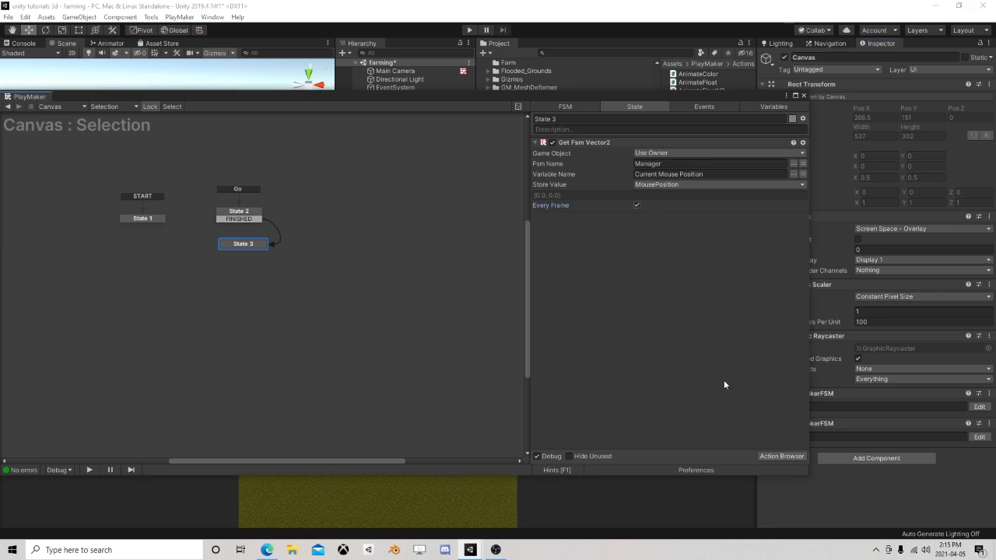
Step: Add a Vector2 Operator action to State 3 and place it below Get Fsm Vector2
{"action": "left_click", "coordinate": [783, 456]}
{"action": "type", "text": "vec"}
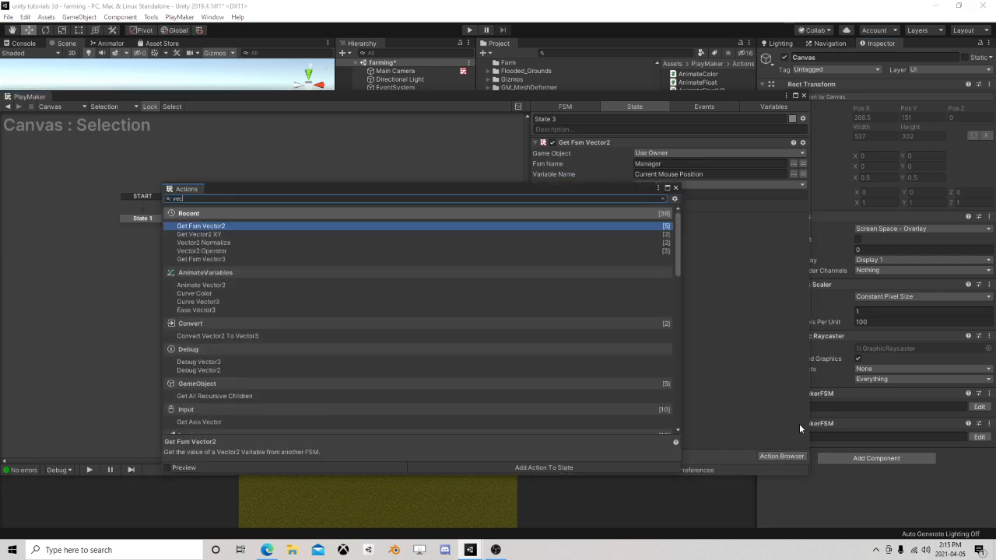
{"action": "type", "text": "tor 2 op"}
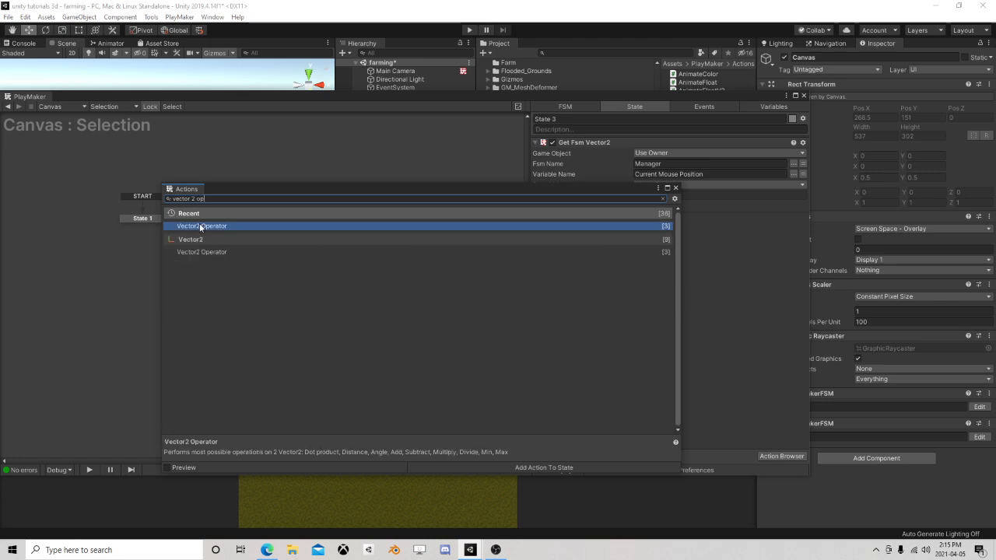
{"action": "double_click", "coordinate": [201, 226]}
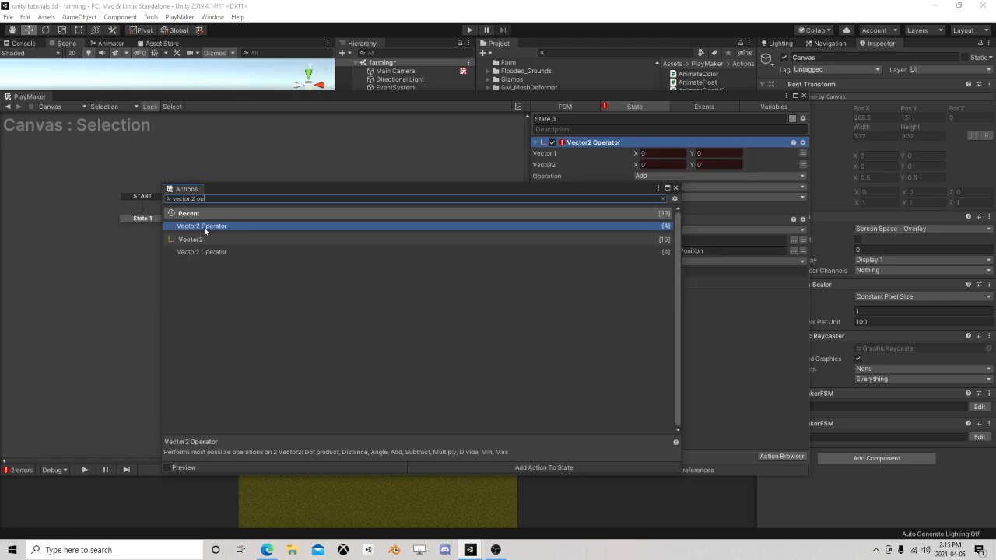
{"action": "left_click", "coordinate": [676, 189]}
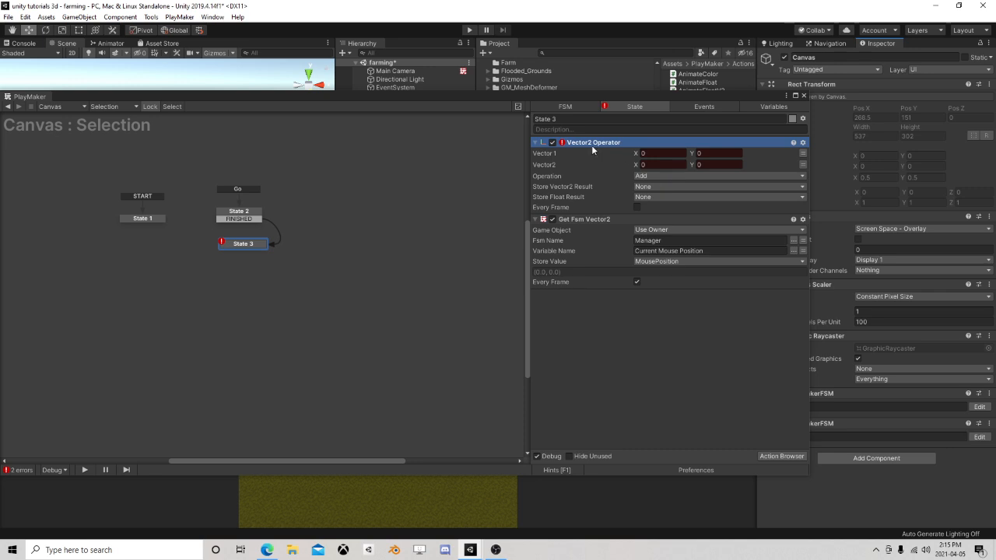
{"action": "left_click_drag", "start_coordinate": [594, 145], "coordinate": [659, 333]}
Step: Set Vector2 Operator to use MenuPosition as Vector 1, MousePosition as Vector 2 and Subtract as the operation
{"action": "left_click", "coordinate": [759, 250]}
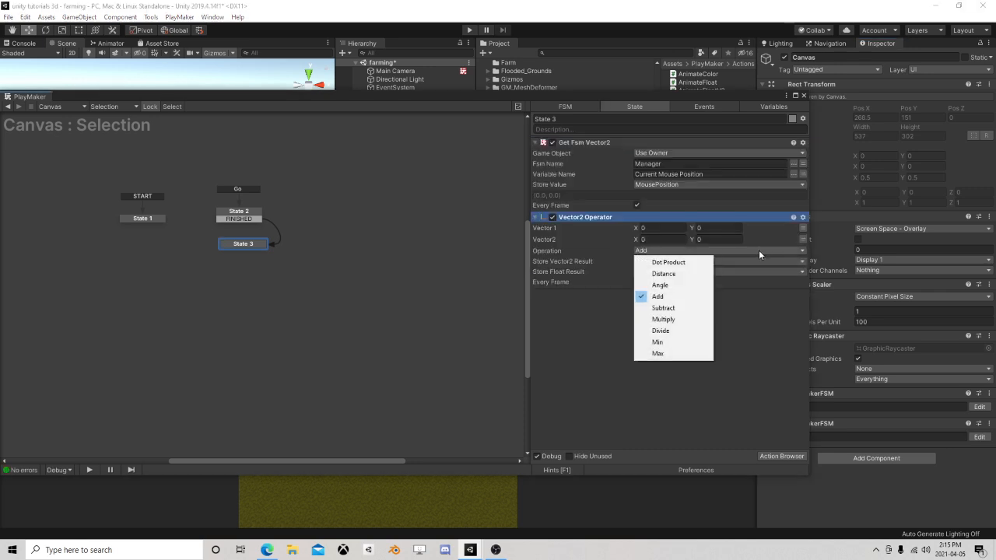
{"action": "left_click", "coordinate": [805, 227]}
{"action": "left_click", "coordinate": [804, 228]}
{"action": "left_click", "coordinate": [774, 227]}
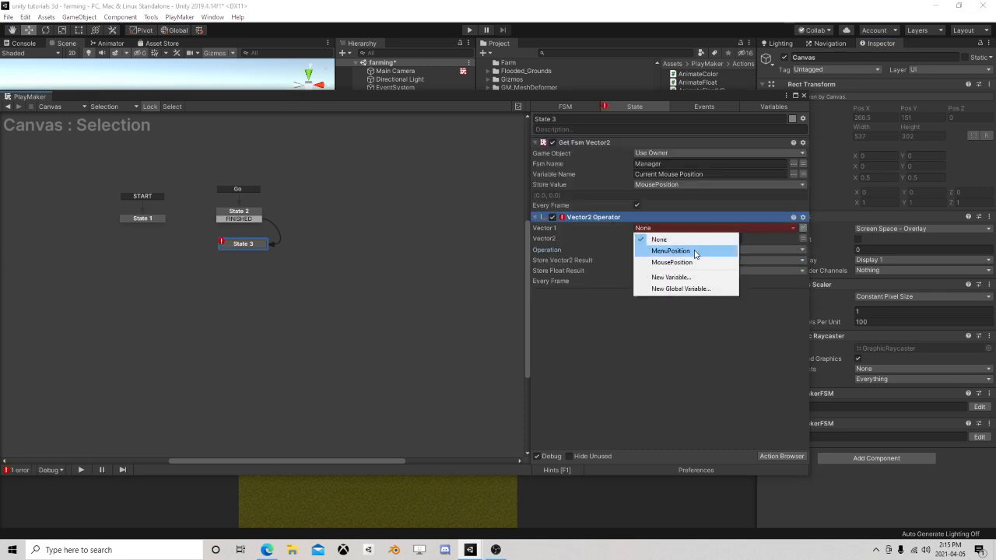
{"action": "left_click", "coordinate": [688, 251]}
{"action": "left_click", "coordinate": [802, 249]}
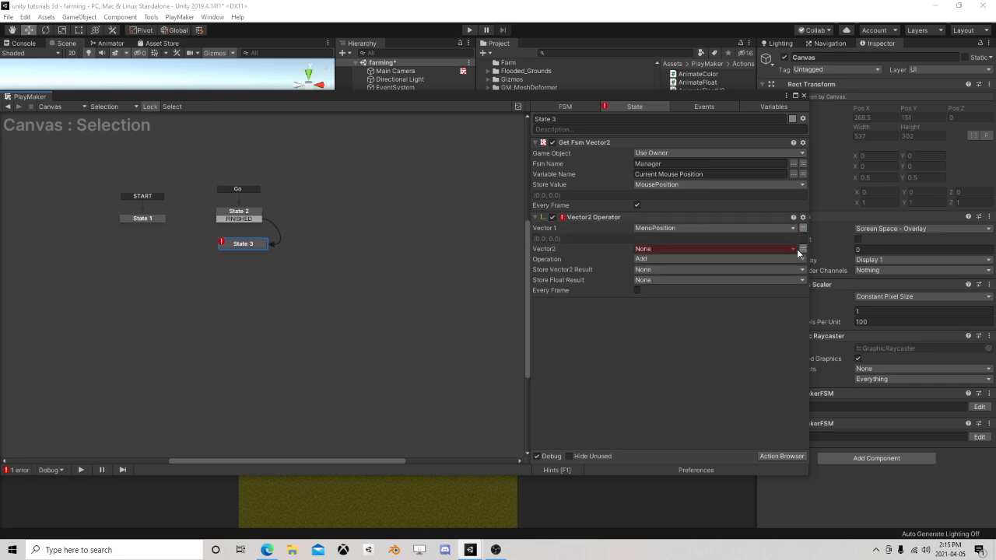
{"action": "left_click", "coordinate": [794, 249]}
{"action": "left_click", "coordinate": [671, 283]}
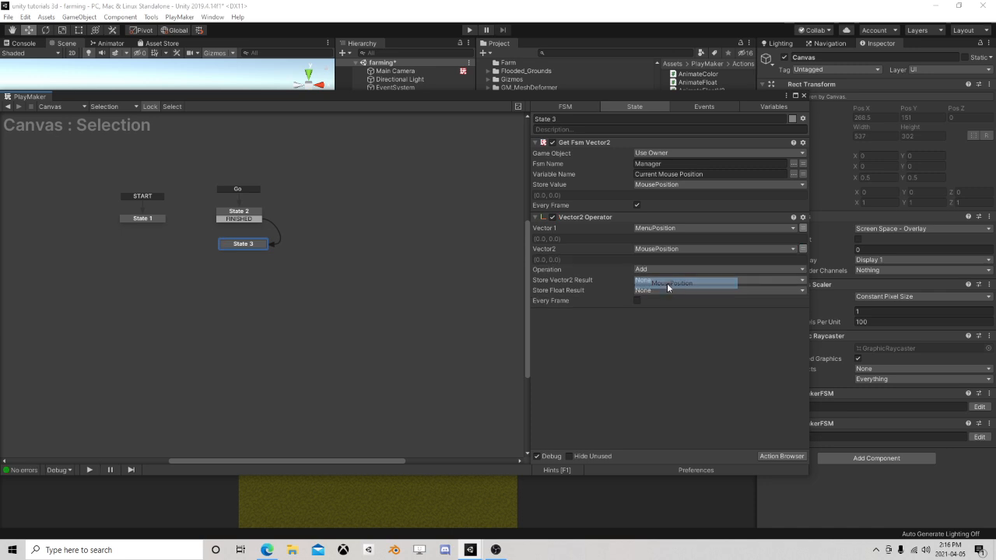
{"action": "left_click", "coordinate": [664, 269]}
{"action": "left_click", "coordinate": [663, 326]}
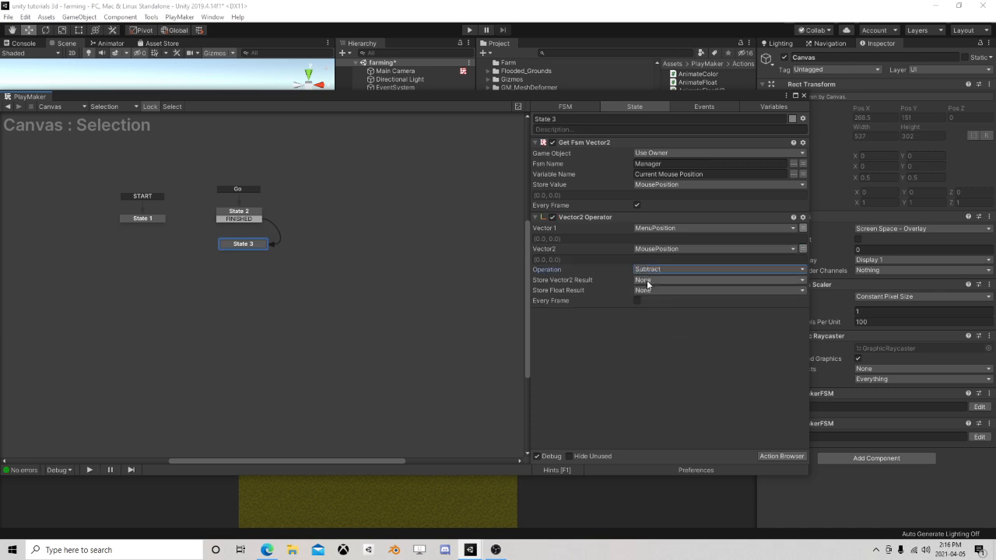
Step: Store the operator's Vector2 result in a new variable named Direction and have it run every frame
{"action": "left_click", "coordinate": [653, 281]}
{"action": "left_click", "coordinate": [660, 326]}
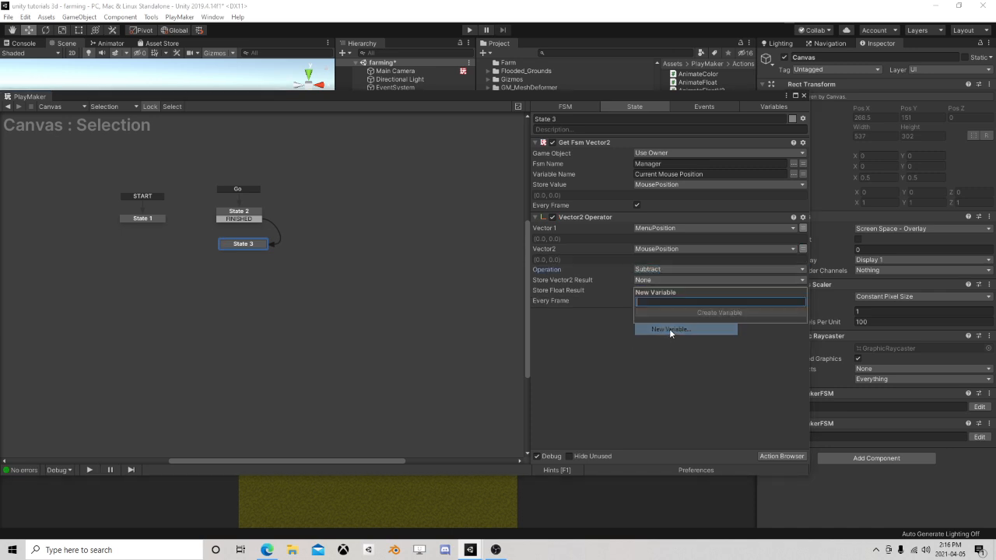
{"action": "type", "text": "Direction"}
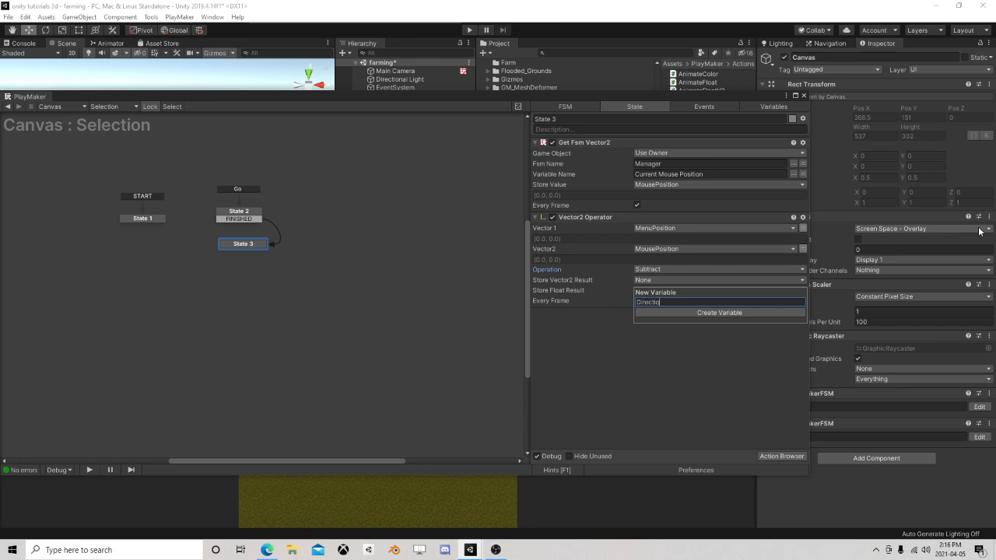
{"action": "key", "text": "Return"}
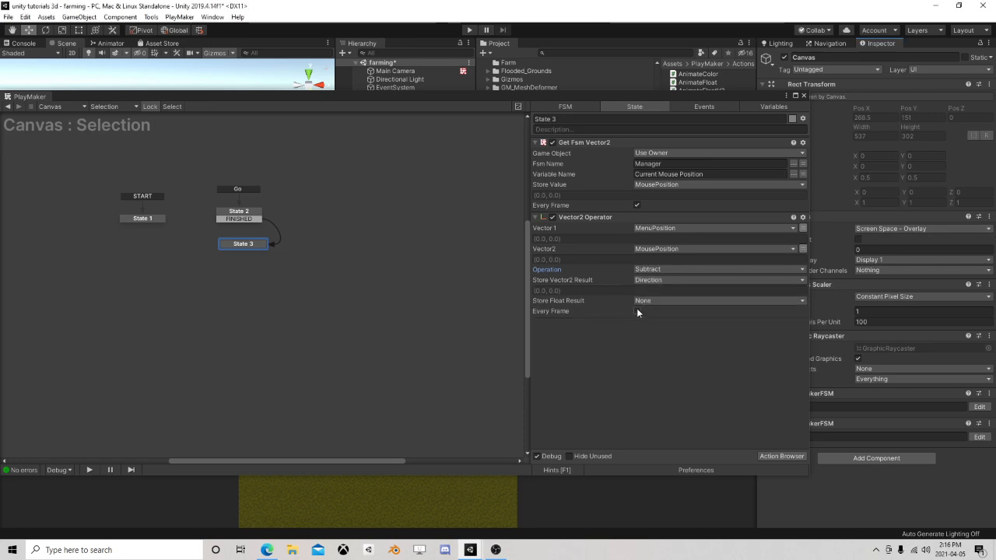
Step: Add a Vector2 Normalize action to State 3 and place it below Vector2 Operator
{"action": "left_click", "coordinate": [782, 456]}
{"action": "type", "text": "n"}
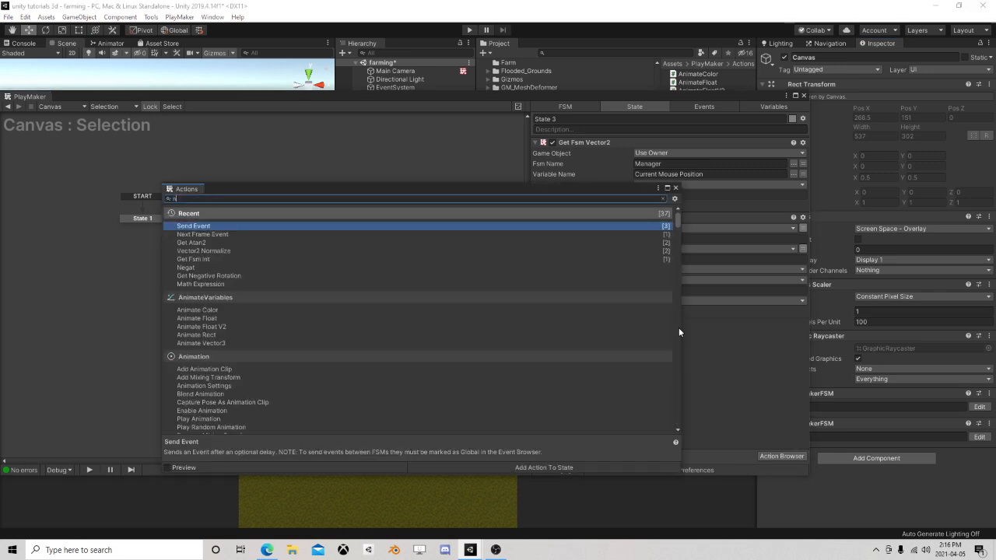
{"action": "type", "text": "o"}
{"action": "double_click", "coordinate": [232, 226]}
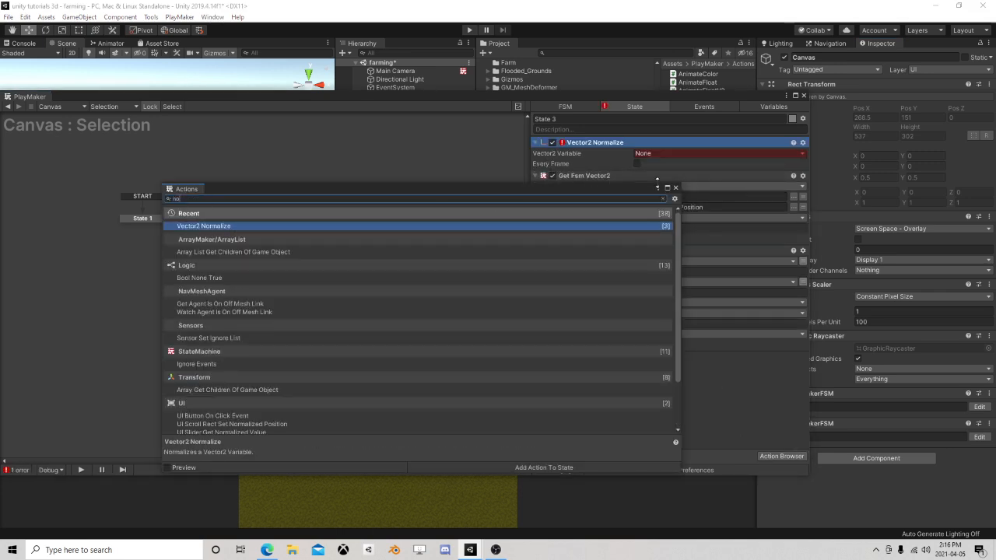
{"action": "left_click", "coordinate": [676, 189]}
{"action": "left_click_drag", "start_coordinate": [605, 143], "coordinate": [641, 364]}
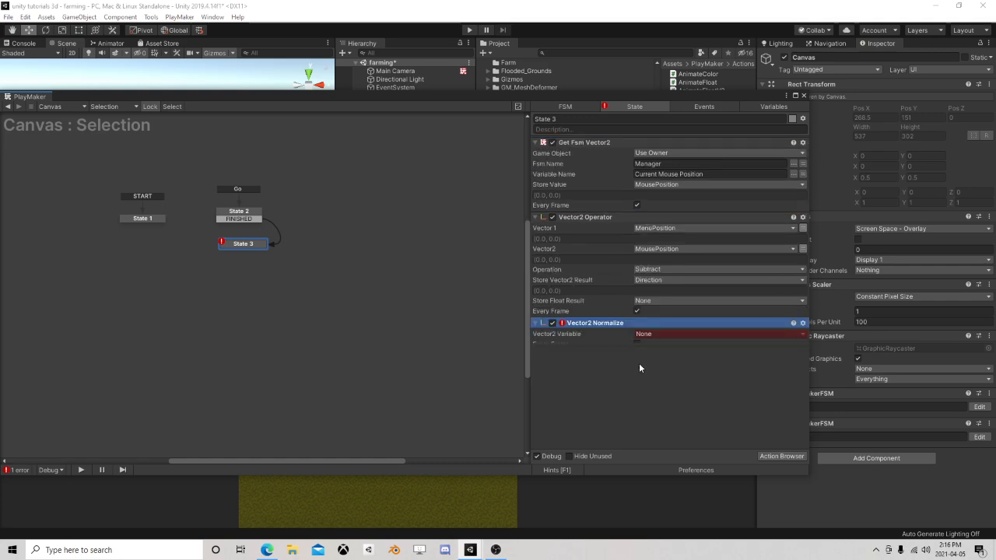
Step: Have Vector2 Normalize act on the Direction variable every frame
{"action": "left_click", "coordinate": [652, 335]}
{"action": "left_click", "coordinate": [666, 358]}
{"action": "left_click", "coordinate": [637, 354]}
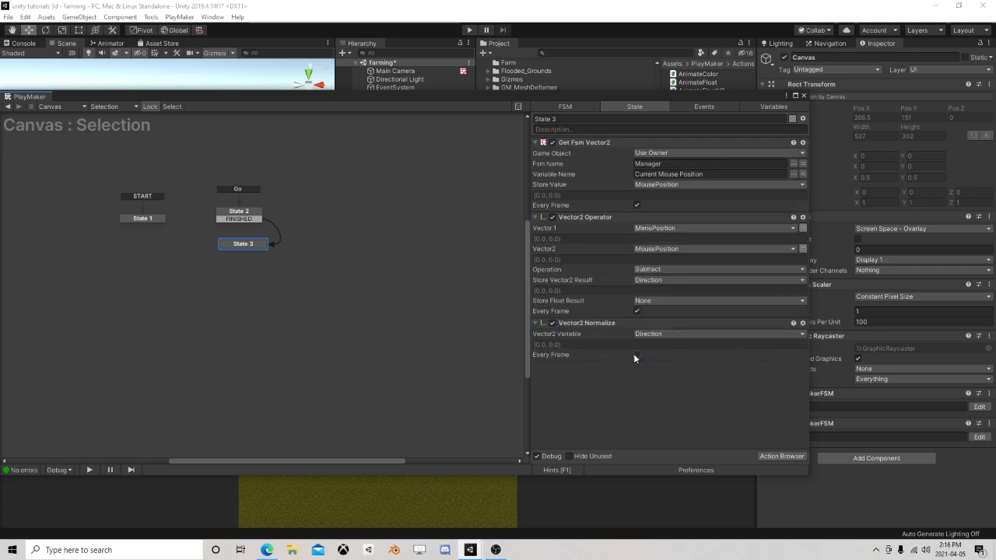
Step: Add a Get Vector2 XY action to State 3 and place it below Vector2 Normalize
{"action": "left_click", "coordinate": [772, 456]}
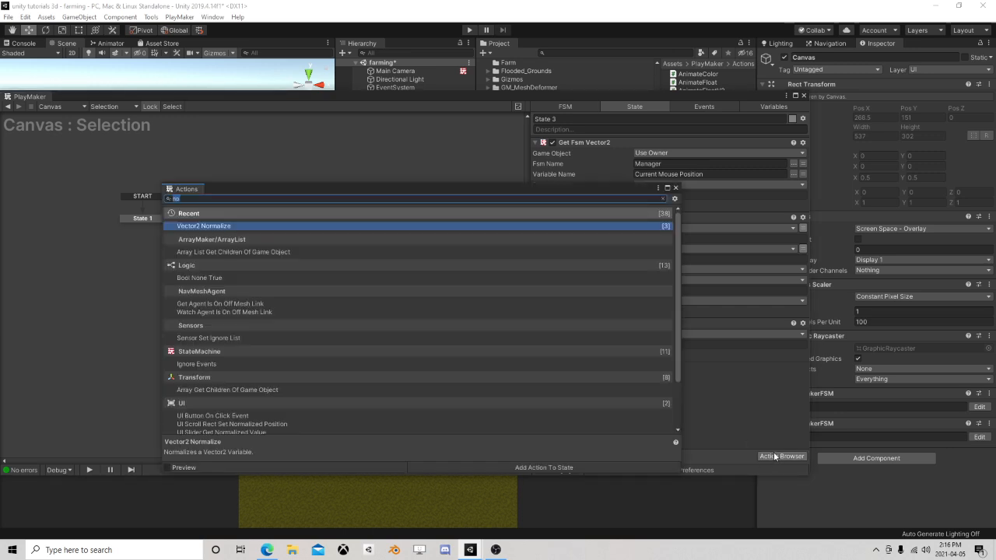
{"action": "type", "text": "get ve"}
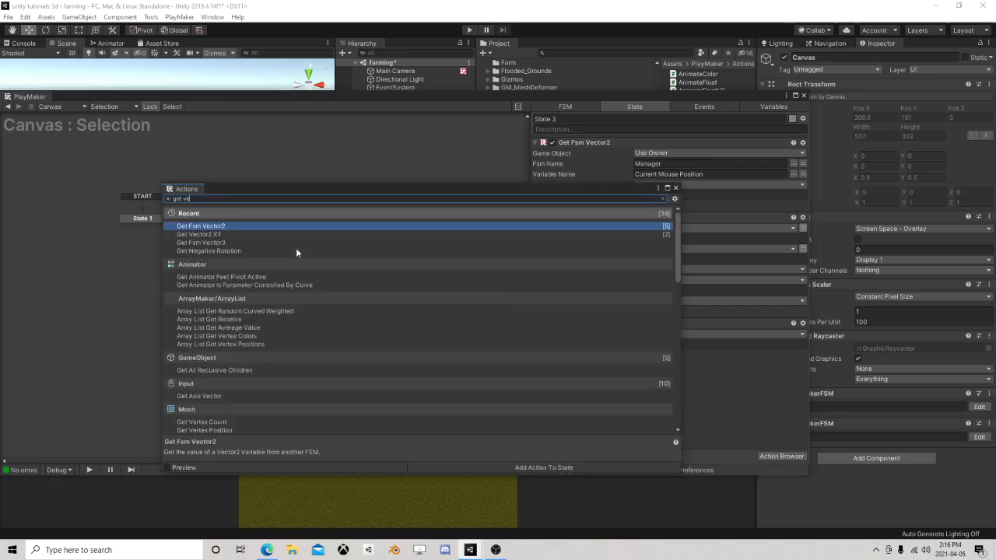
{"action": "double_click", "coordinate": [216, 234]}
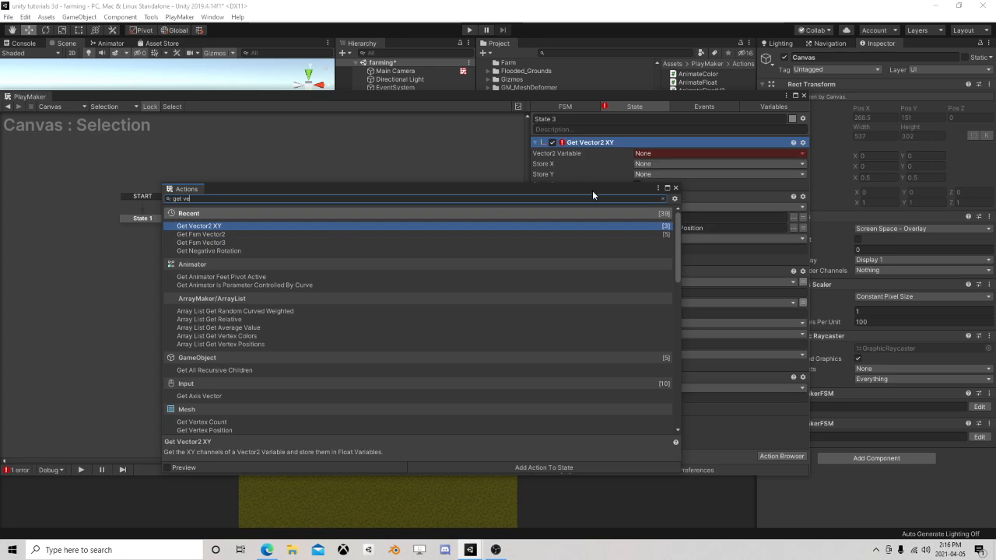
{"action": "left_click", "coordinate": [676, 189]}
{"action": "left_click_drag", "start_coordinate": [605, 142], "coordinate": [626, 434]}
Step: Have Get Vector2 XY read Direction every frame and store its components in new variables named X and Y
{"action": "left_click", "coordinate": [647, 378]}
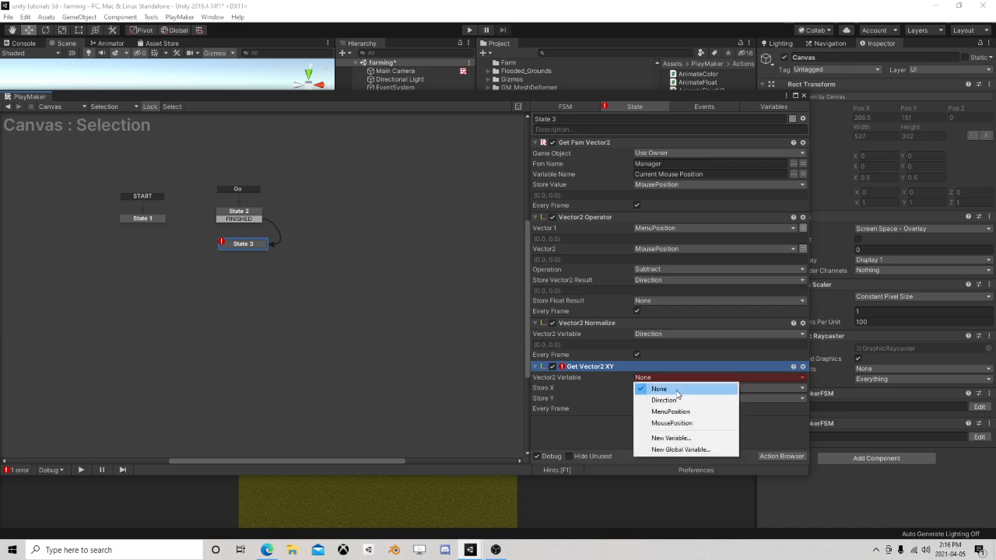
{"action": "left_click", "coordinate": [657, 400]}
{"action": "left_click", "coordinate": [656, 398]}
{"action": "left_click", "coordinate": [663, 422]}
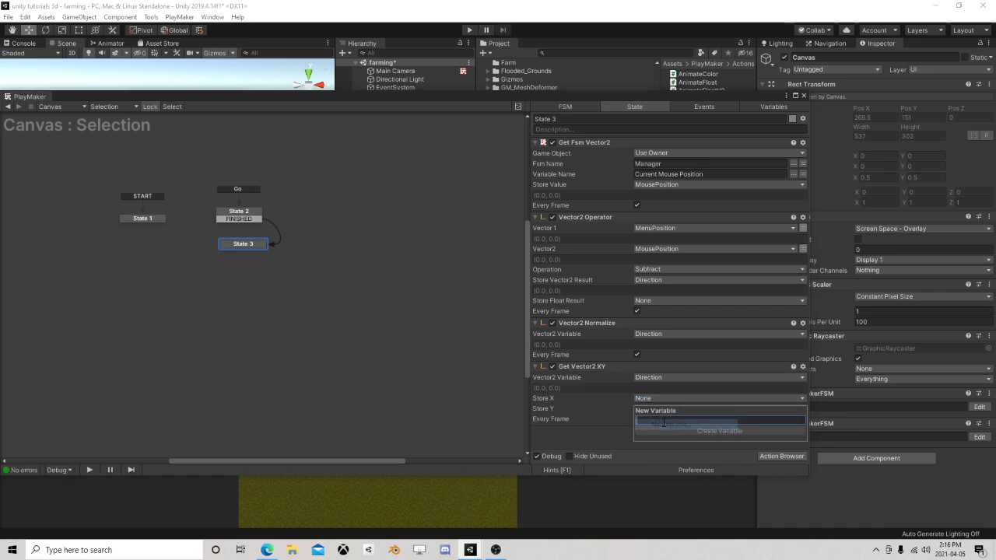
{"action": "type", "text": "X"}
{"action": "key", "text": "Return"}
{"action": "left_click", "coordinate": [651, 419]}
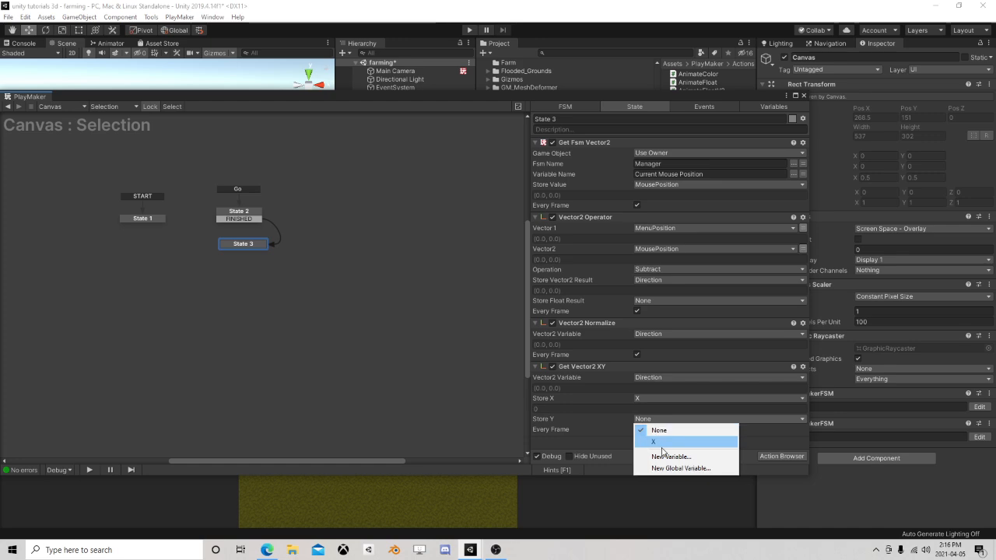
{"action": "left_click", "coordinate": [665, 443]}
{"action": "type", "text": "Y"}
{"action": "left_click", "coordinate": [668, 451]}
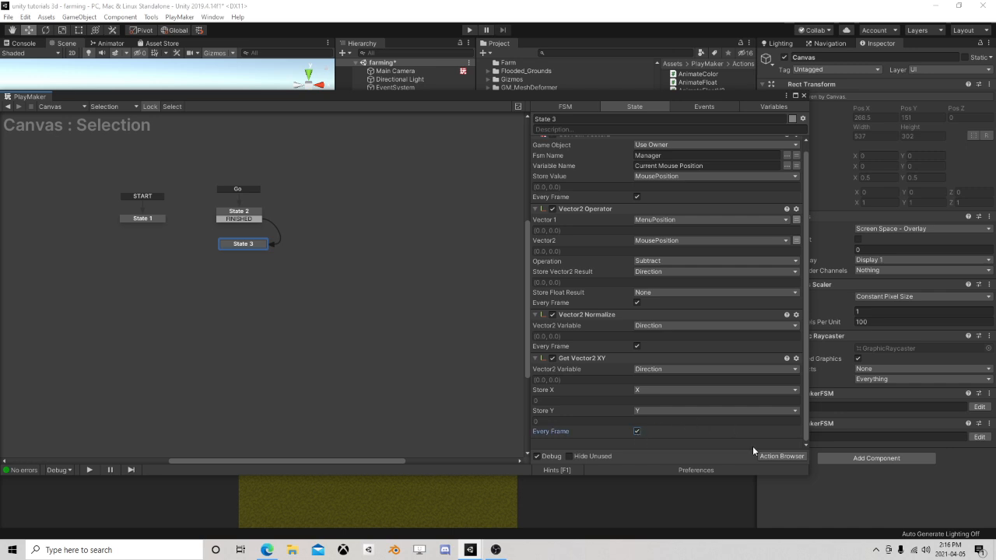
Step: Add a Get Atan2 action to State 3
{"action": "left_click", "coordinate": [795, 456]}
{"action": "type", "text": "a"}
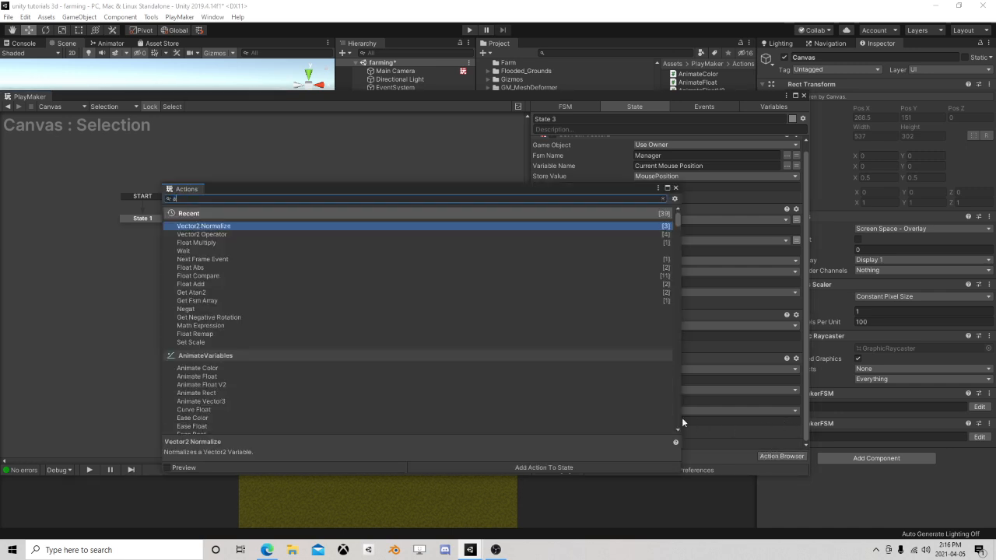
{"action": "type", "text": "tae"}
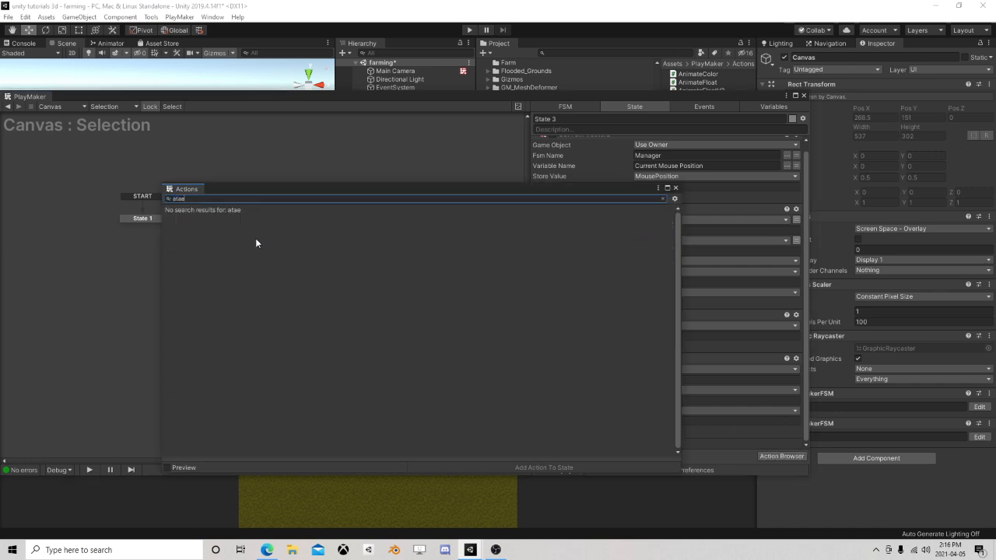
{"action": "key", "text": "BackSpace"}
{"action": "double_click", "coordinate": [398, 226]}
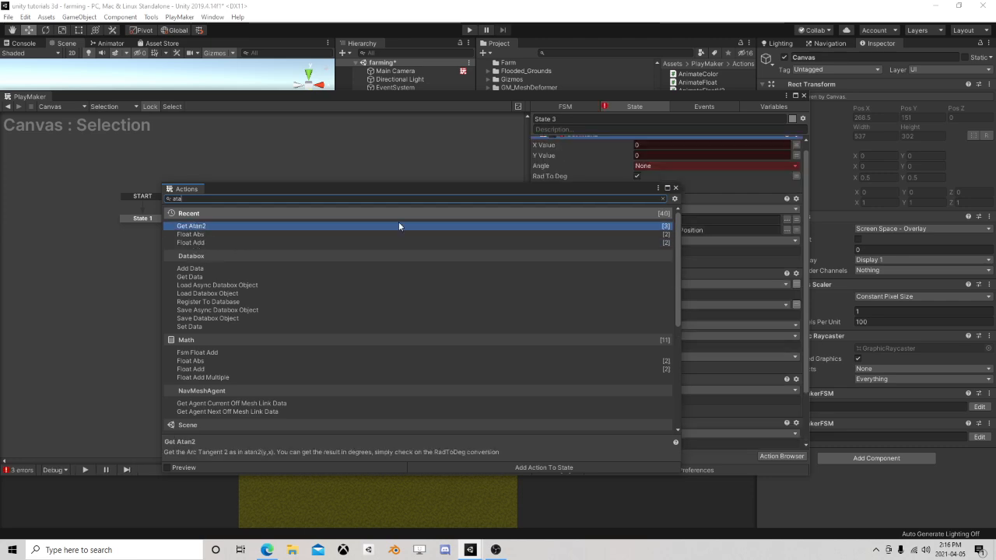
Step: Move the Get Atan2 action to the end of State 3's action list
{"action": "left_click", "coordinate": [676, 187]}
{"action": "scroll", "coordinate": [571, 180], "scroll_direction": "up", "scroll_amount": 1}
{"action": "left_click_drag", "start_coordinate": [586, 146], "coordinate": [620, 446]}
Step: Have Get Atan2 take its X Value from variable X and its Y Value from variable Y
{"action": "left_click", "coordinate": [795, 390]}
{"action": "left_click", "coordinate": [768, 390]}
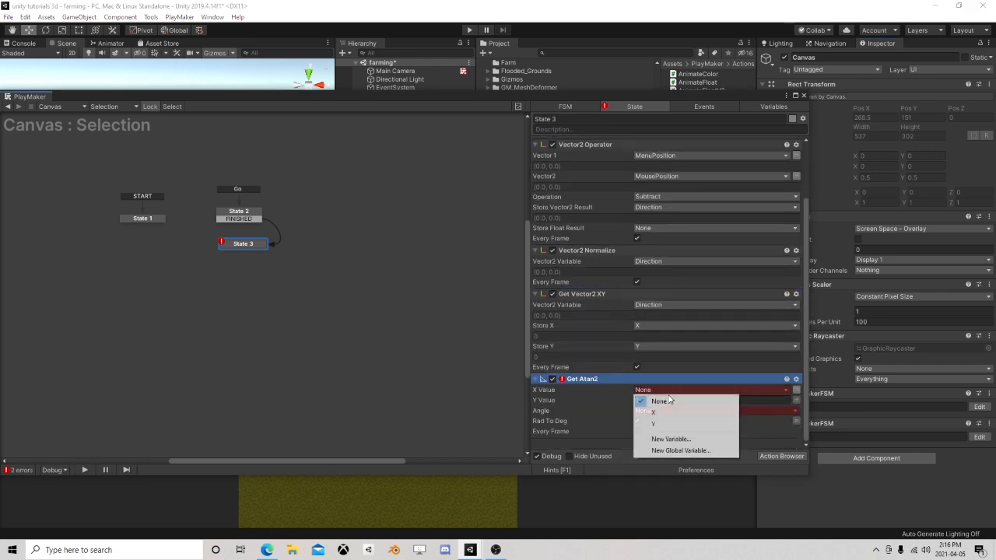
{"action": "left_click", "coordinate": [685, 413]}
{"action": "left_click", "coordinate": [795, 410]}
{"action": "left_click", "coordinate": [722, 411]}
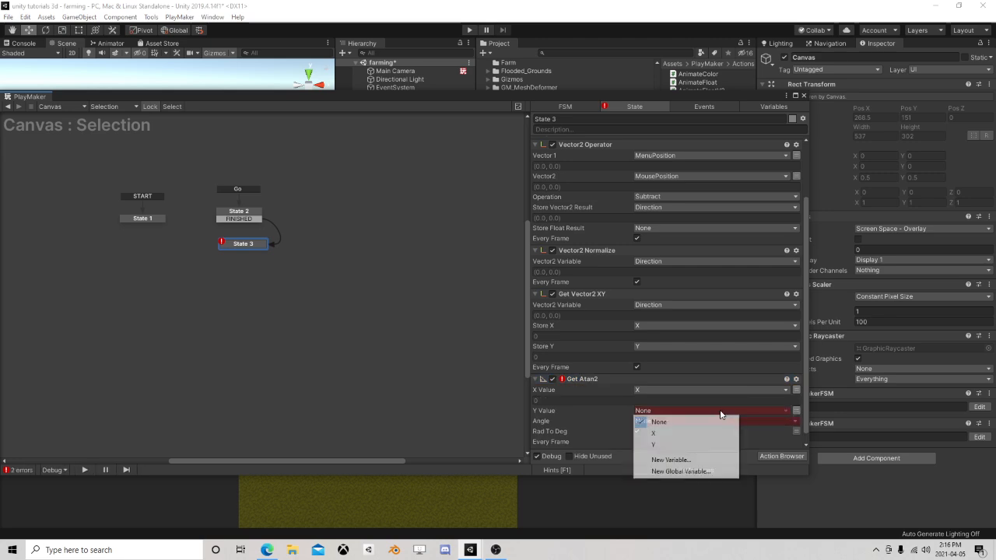
{"action": "left_click", "coordinate": [673, 442]}
Step: Store the Get Atan2 result in a new variable named Angle and run the action every frame
{"action": "left_click", "coordinate": [672, 431]}
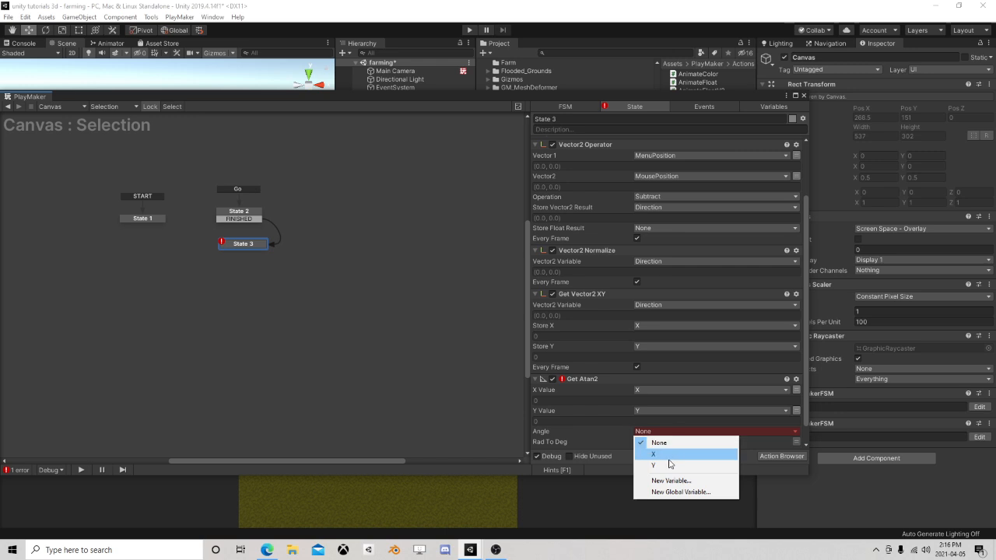
{"action": "left_click", "coordinate": [664, 476]}
{"action": "type", "text": "Angle"}
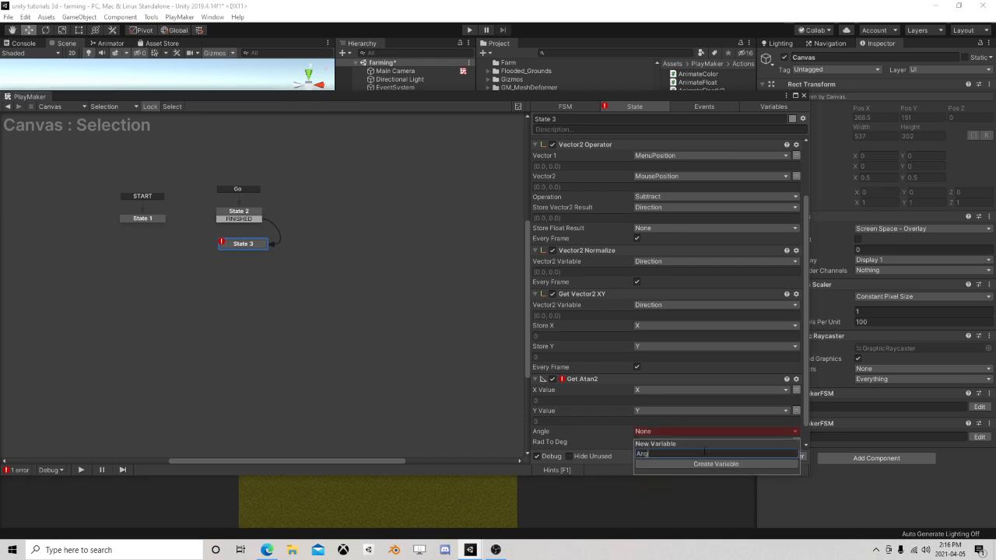
{"action": "key", "text": "Return"}
{"action": "scroll", "coordinate": [692, 391], "scroll_direction": "down", "scroll_amount": 2}
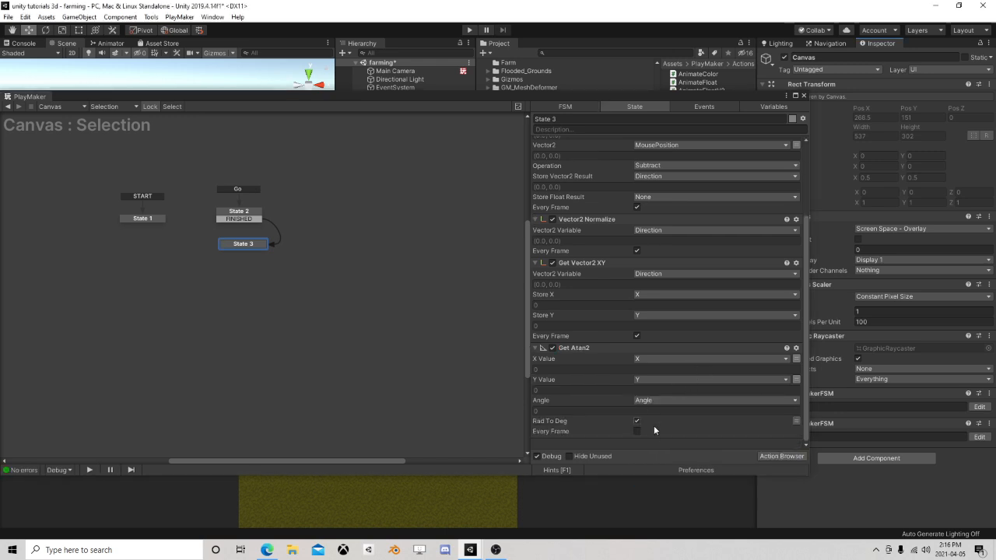
{"action": "left_click", "coordinate": [637, 431]}
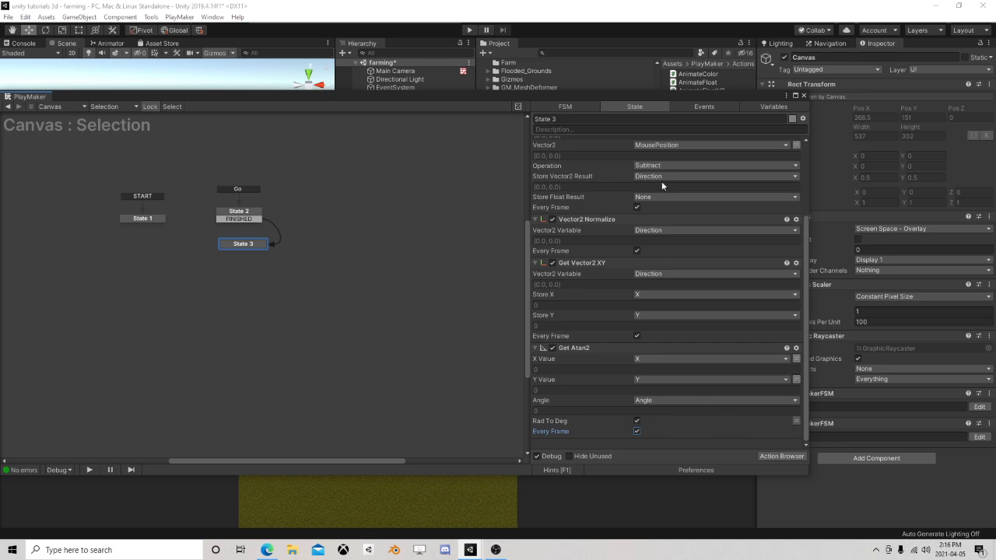
Step: Collapse the four actions above Get Atan2 in State 3
{"action": "scroll", "coordinate": [654, 202], "scroll_direction": "up", "scroll_amount": 5}
{"action": "left_click", "coordinate": [539, 144]}
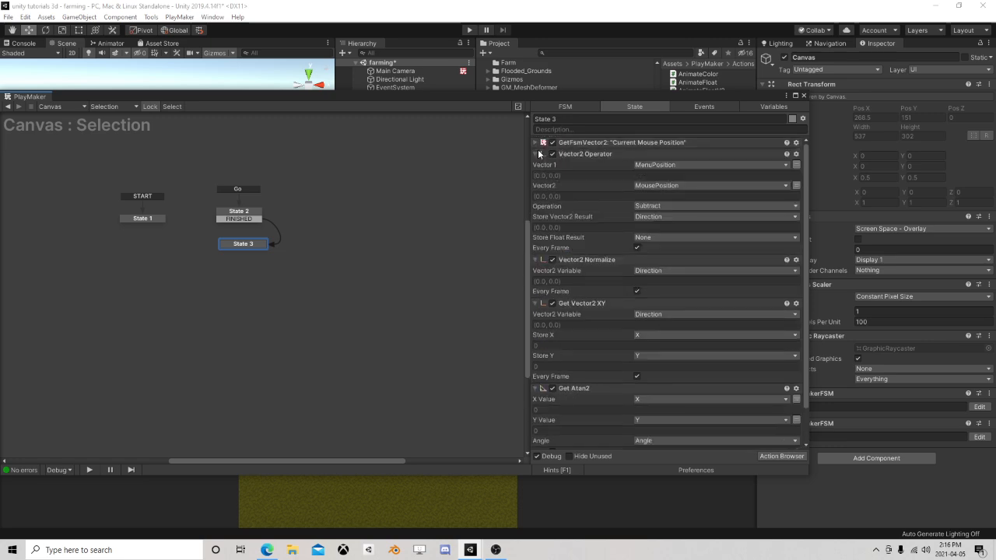
{"action": "left_click", "coordinate": [538, 153]}
{"action": "left_click", "coordinate": [539, 165]}
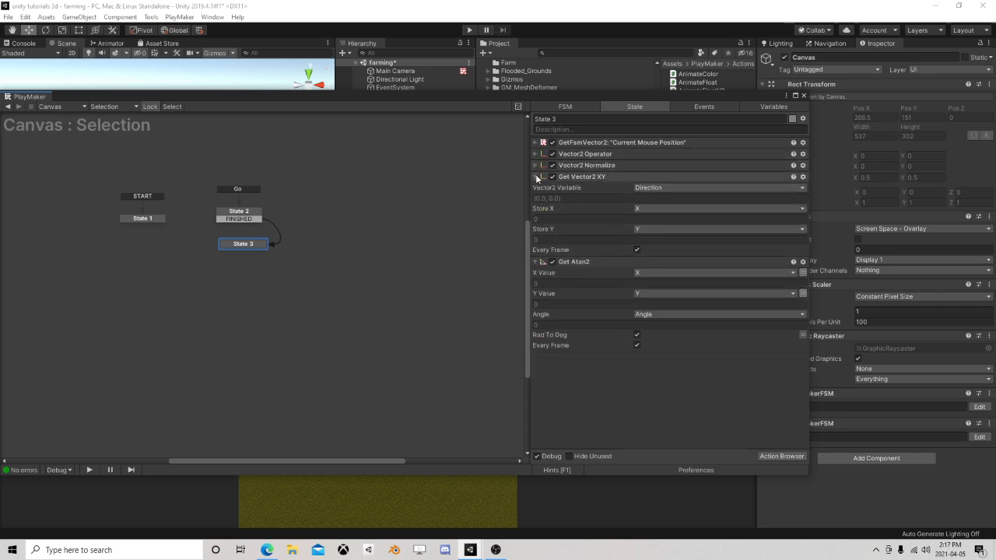
{"action": "left_click", "coordinate": [536, 176]}
Step: Add a Float Add action to State 3 and place it below Get Atan2
{"action": "left_click", "coordinate": [775, 457]}
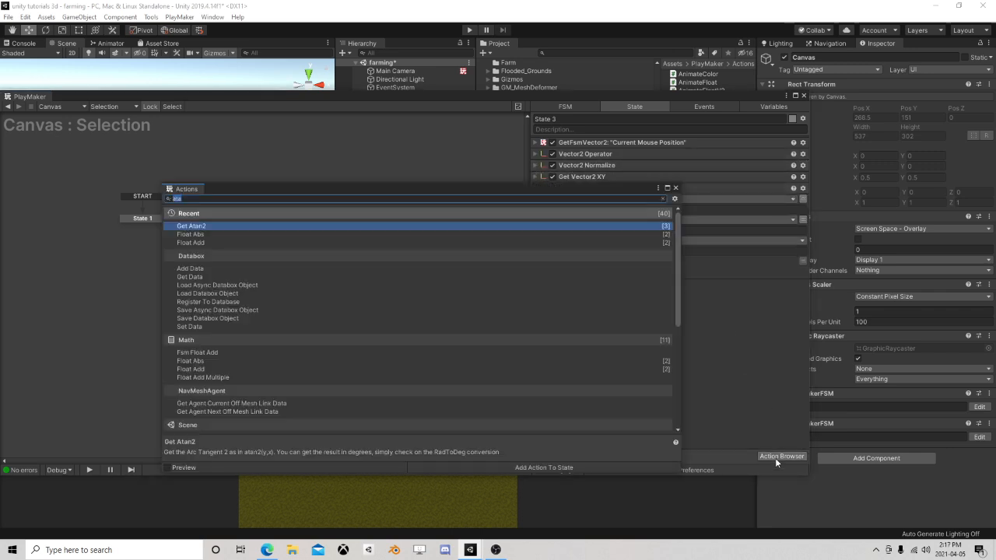
{"action": "type", "text": "float"}
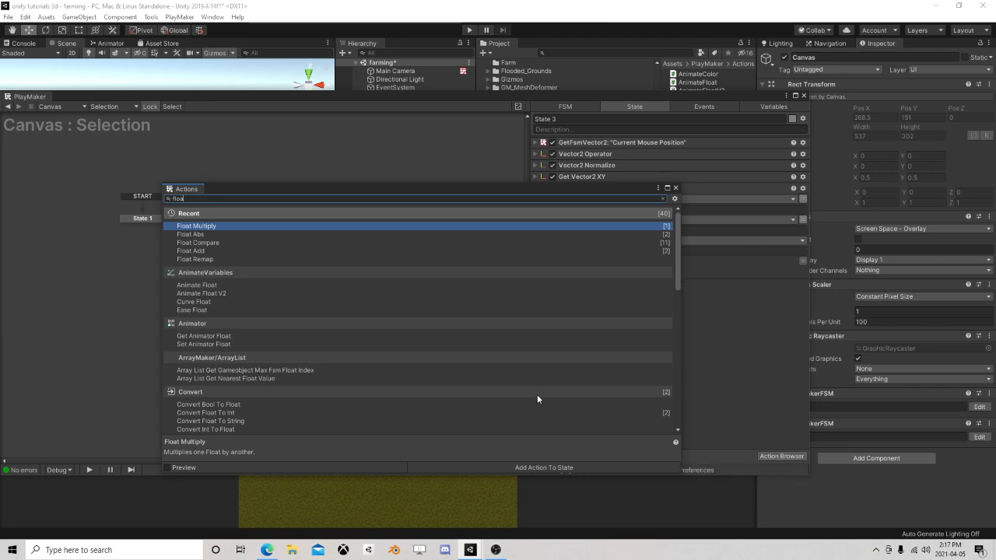
{"action": "type", "text": " add"}
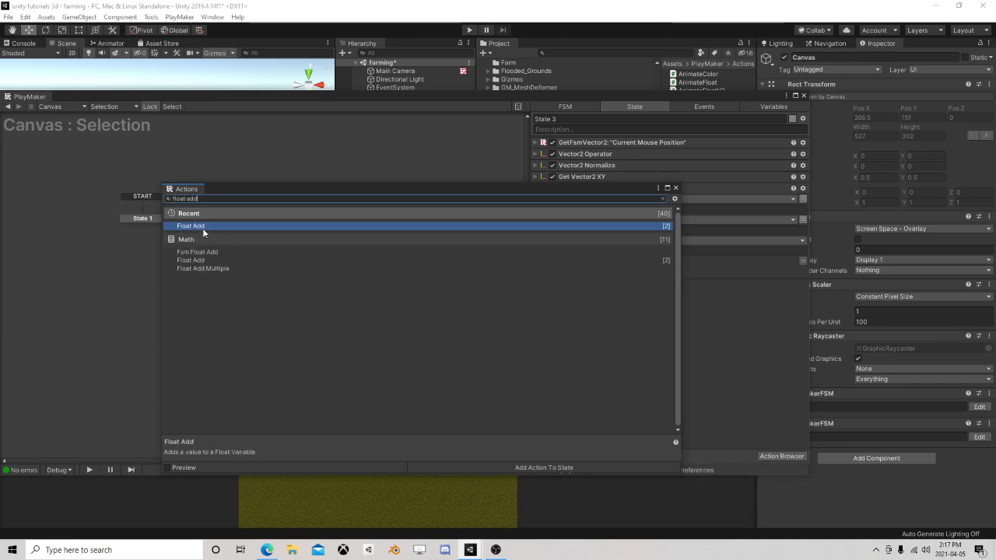
{"action": "double_click", "coordinate": [202, 226]}
{"action": "left_click", "coordinate": [675, 188]}
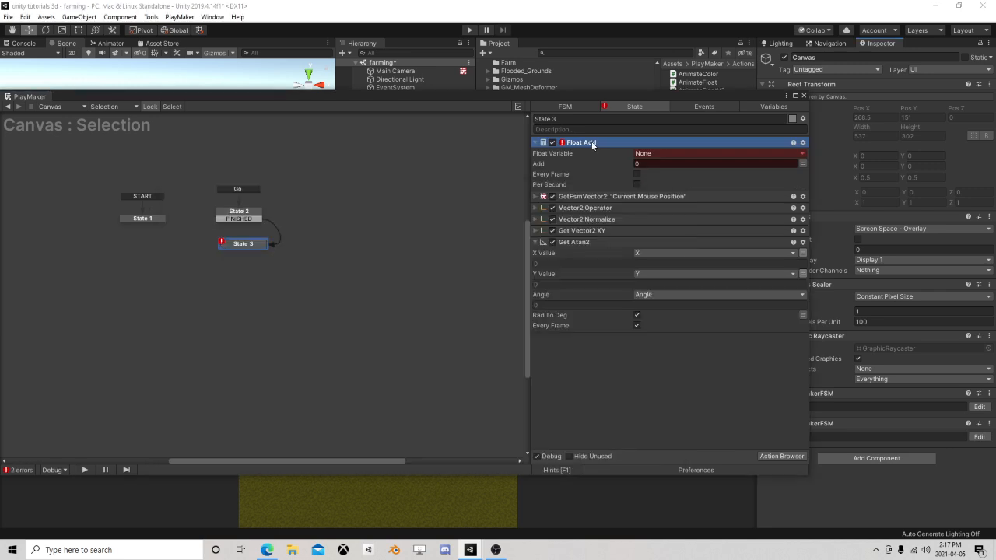
{"action": "left_click_drag", "start_coordinate": [594, 143], "coordinate": [615, 350]}
Step: Have Float Add apply -90 to the Angle variable every frame
{"action": "scroll", "coordinate": [666, 345], "scroll_direction": "down", "scroll_amount": 5}
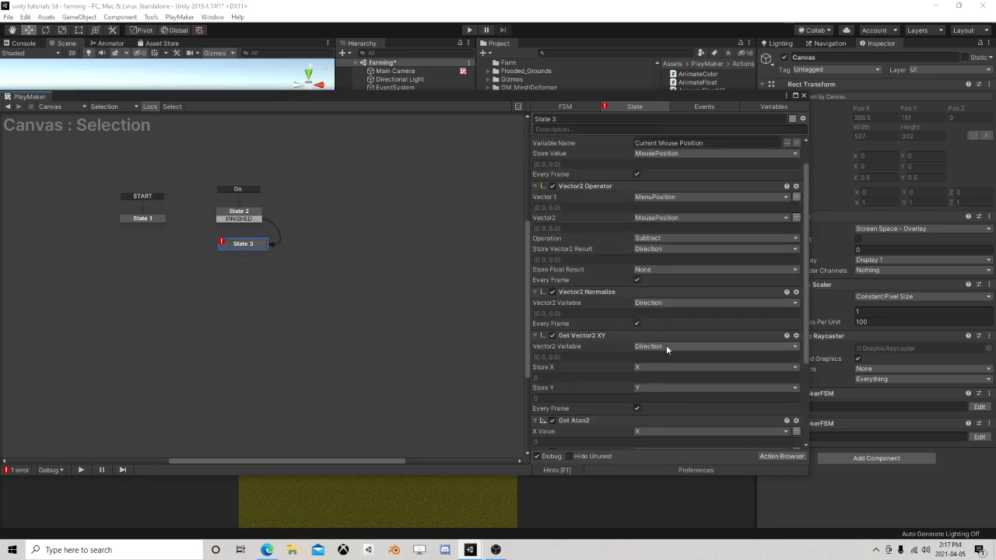
{"action": "left_click", "coordinate": [674, 422]}
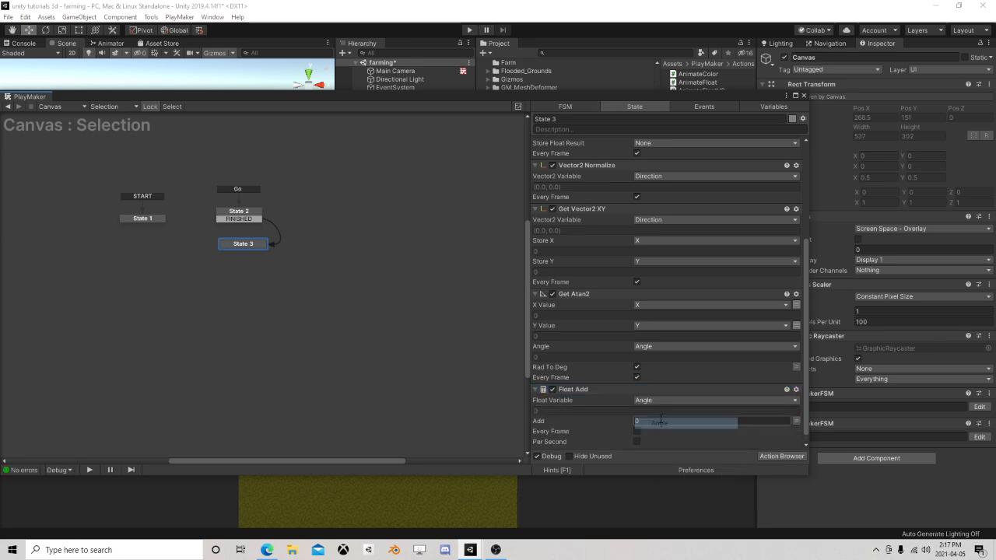
{"action": "left_click", "coordinate": [663, 420]}
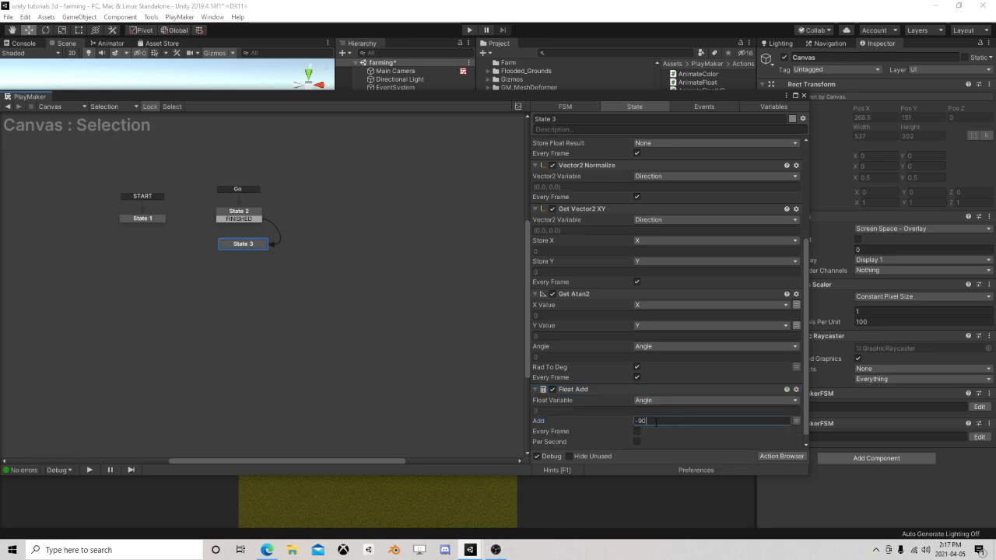
{"action": "type", "text": "-90"}
{"action": "left_click", "coordinate": [638, 432]}
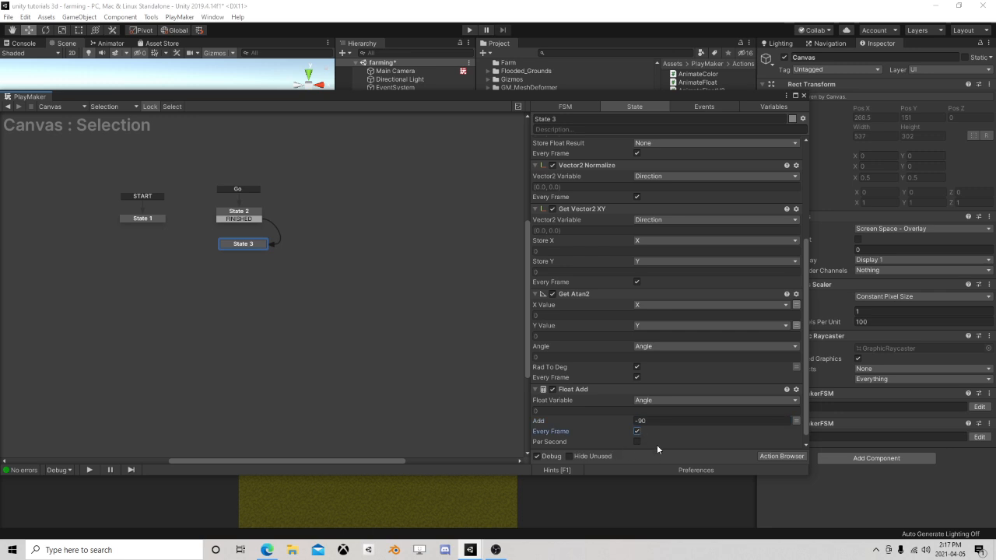
Step: Add a Float Compare action to State 3 and move it to the end of the action list
{"action": "scroll", "coordinate": [685, 448], "scroll_direction": "down", "scroll_amount": 1}
{"action": "left_click", "coordinate": [782, 456]}
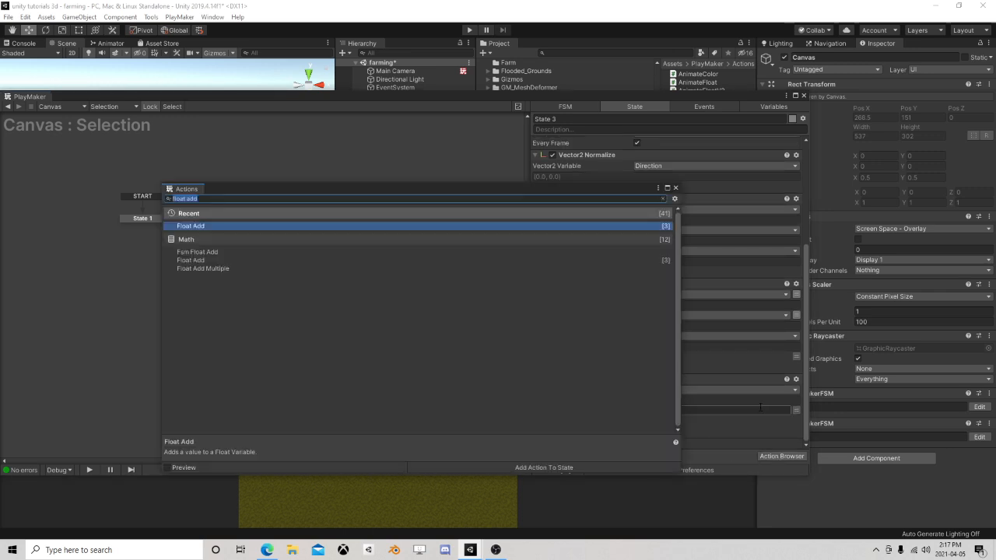
{"action": "type", "text": "fl"}
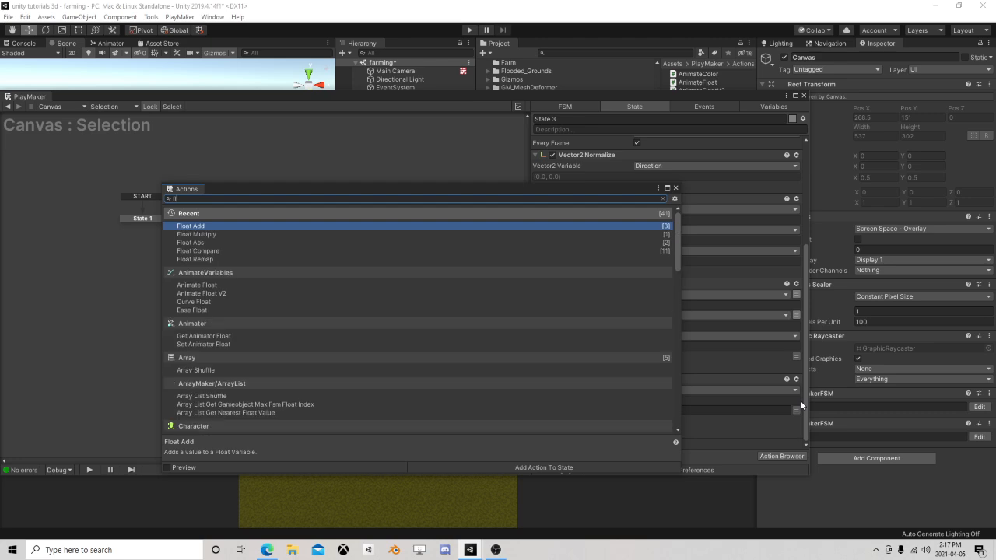
{"action": "type", "text": "oat com"}
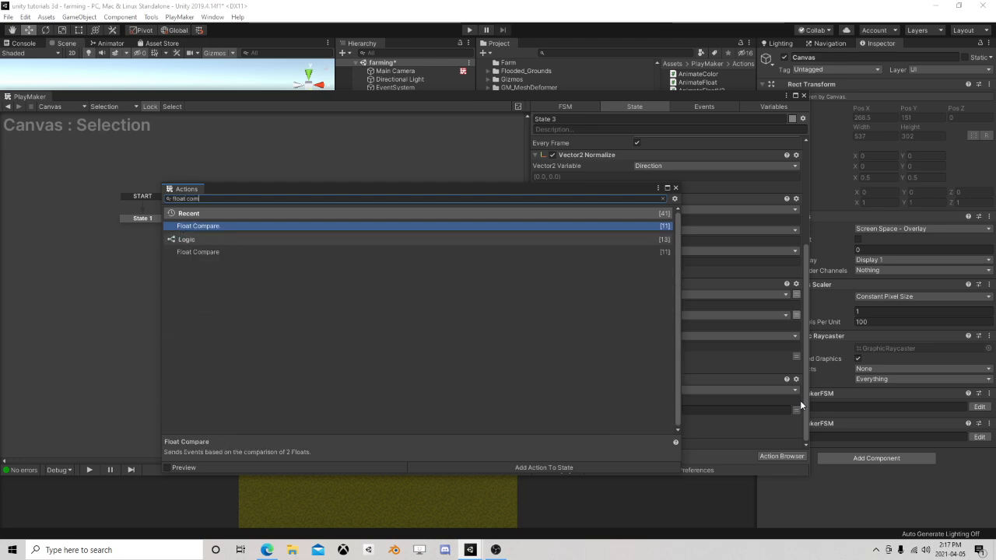
{"action": "double_click", "coordinate": [211, 227]}
{"action": "left_click", "coordinate": [676, 188]}
{"action": "scroll", "coordinate": [637, 296], "scroll_direction": "down", "scroll_amount": 1}
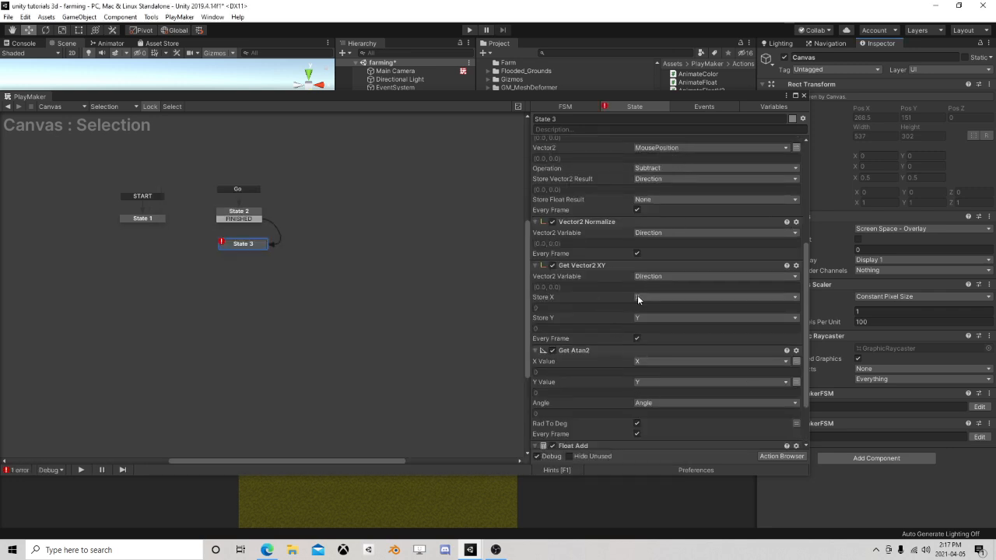
{"action": "scroll", "coordinate": [637, 295], "scroll_direction": "up", "scroll_amount": 3}
{"action": "right_click", "coordinate": [597, 143]}
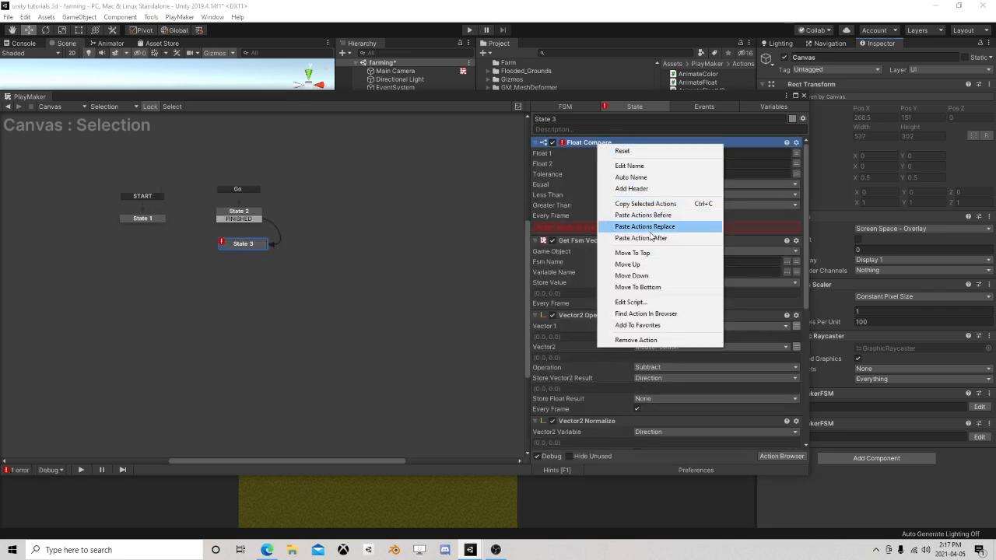
{"action": "left_click", "coordinate": [639, 287]}
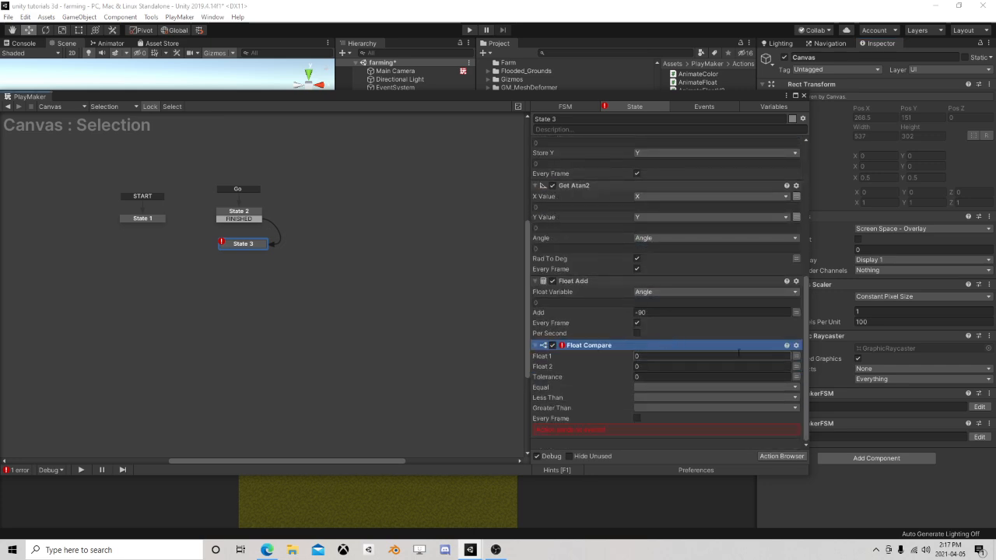
Step: Have Float Compare use the Angle variable as Float 1 and run every frame, keeping the action enabled
{"action": "left_click", "coordinate": [796, 356]}
{"action": "left_click", "coordinate": [764, 356]}
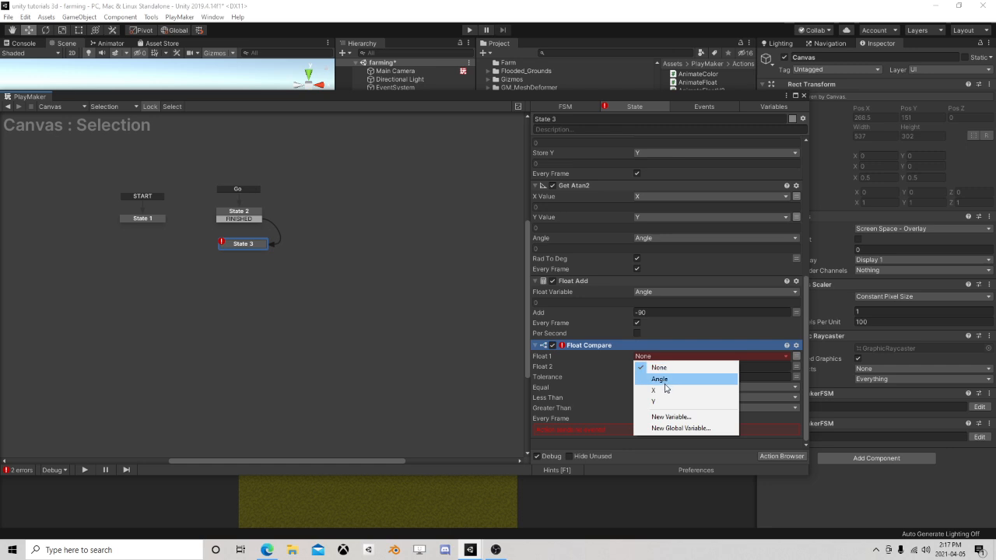
{"action": "left_click", "coordinate": [664, 379]}
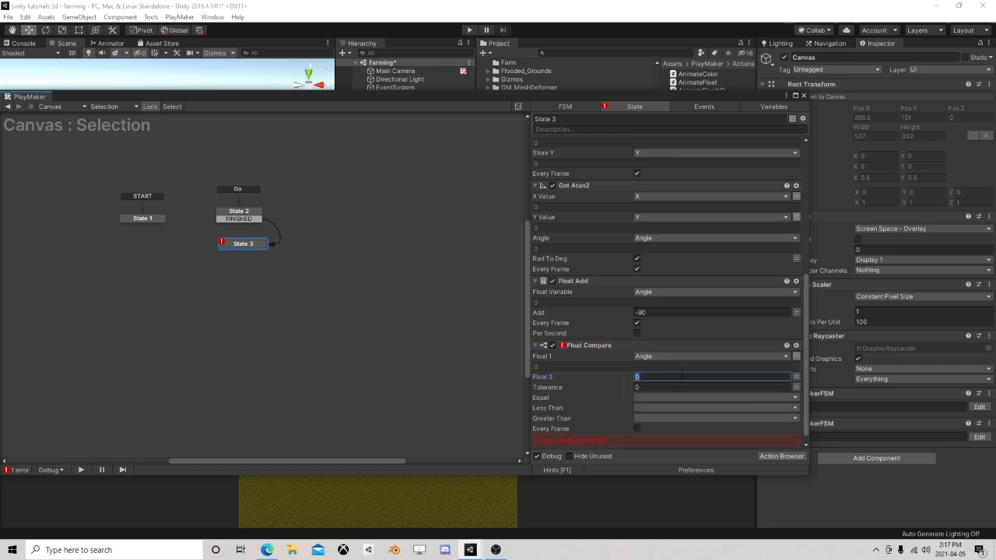
{"action": "left_click", "coordinate": [636, 429]}
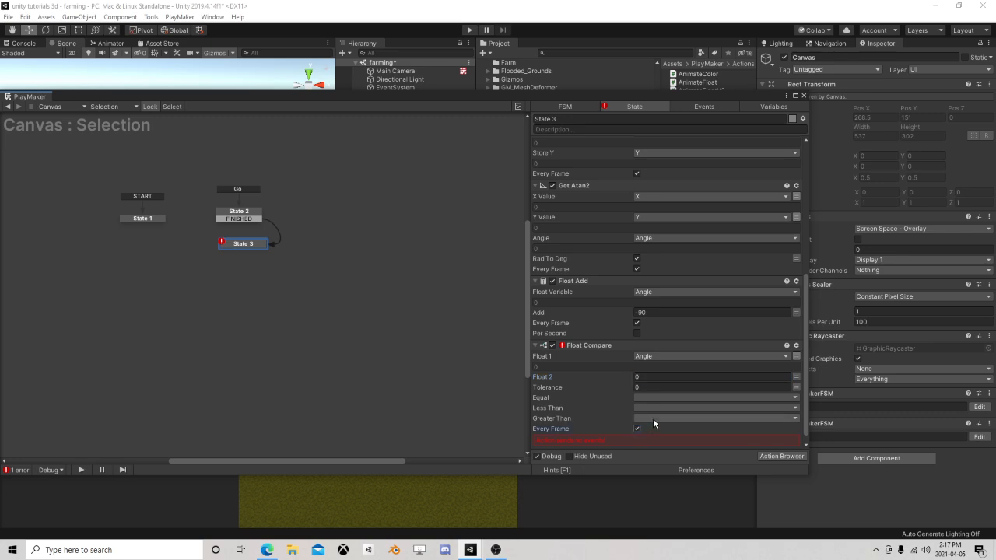
{"action": "left_click", "coordinate": [553, 344]}
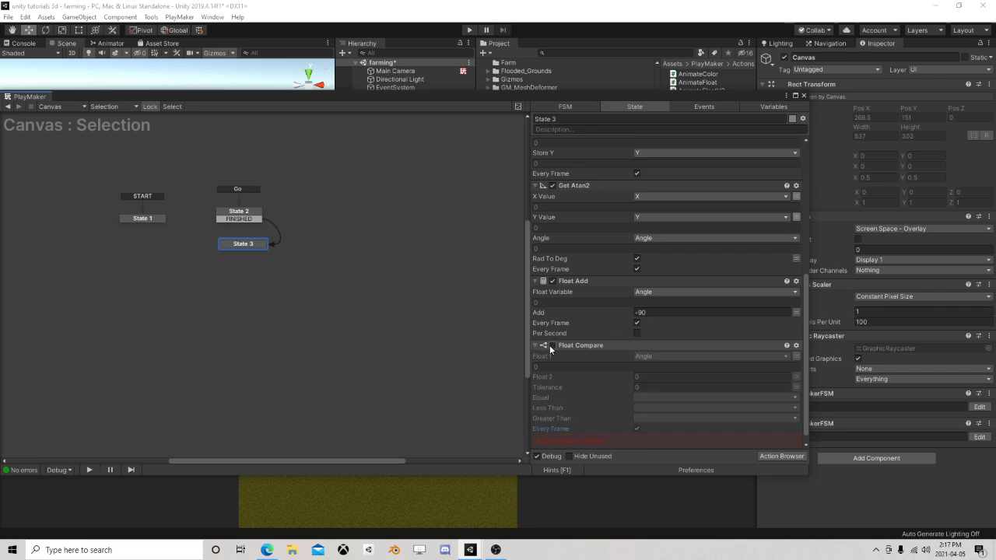
{"action": "left_click", "coordinate": [553, 345]}
Step: Set Float 2 and Tolerance of Float Compare to 45
{"action": "left_click", "coordinate": [651, 377]}
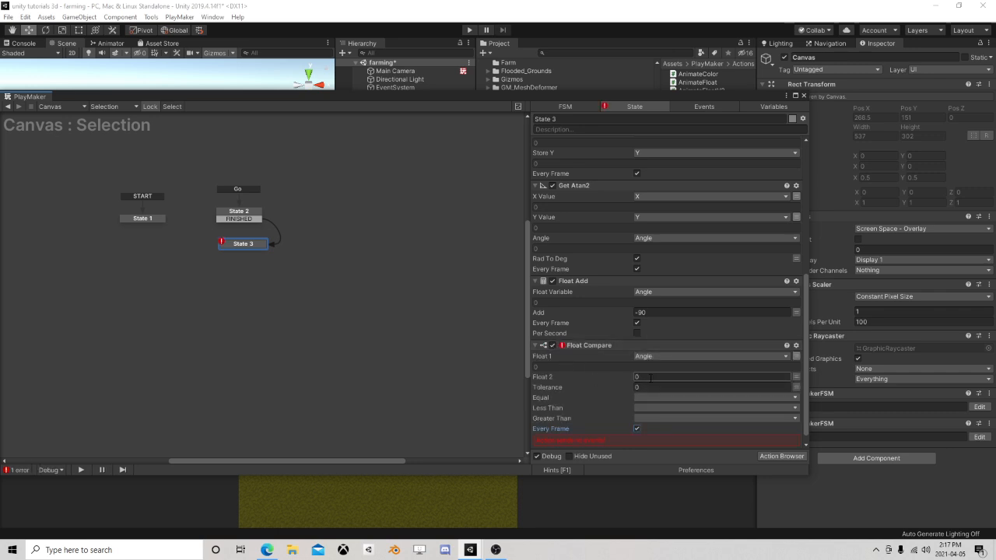
{"action": "left_click", "coordinate": [651, 387]}
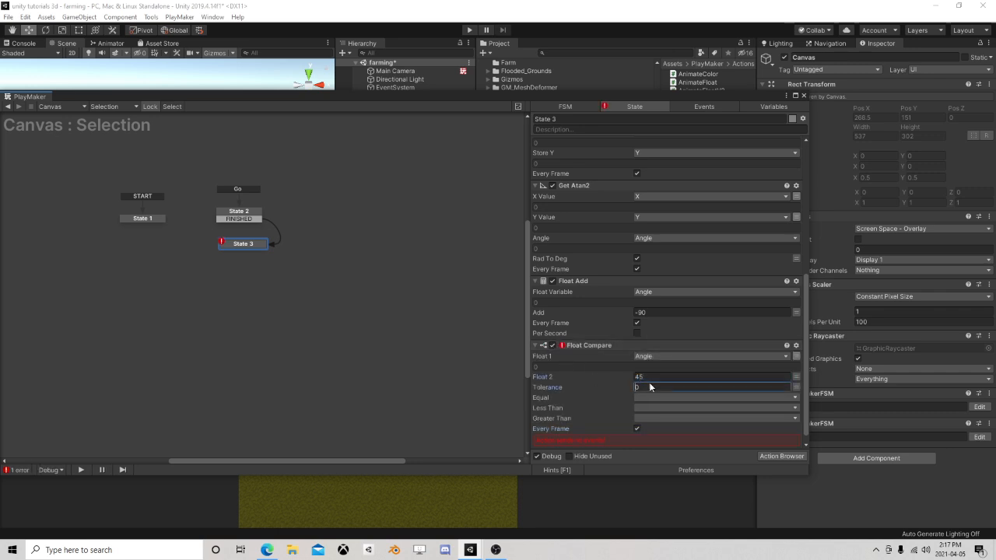
{"action": "type", "text": "45"}
Step: Create a new event named swap for the Equal outcome of Float Compare
{"action": "left_click", "coordinate": [646, 397]}
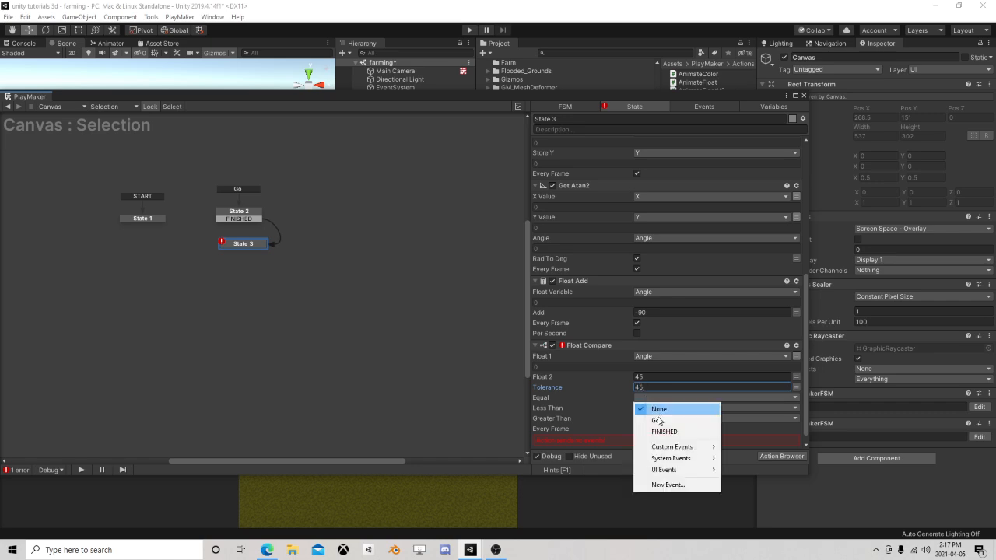
{"action": "left_click", "coordinate": [675, 484]}
{"action": "type", "text": "loop"}
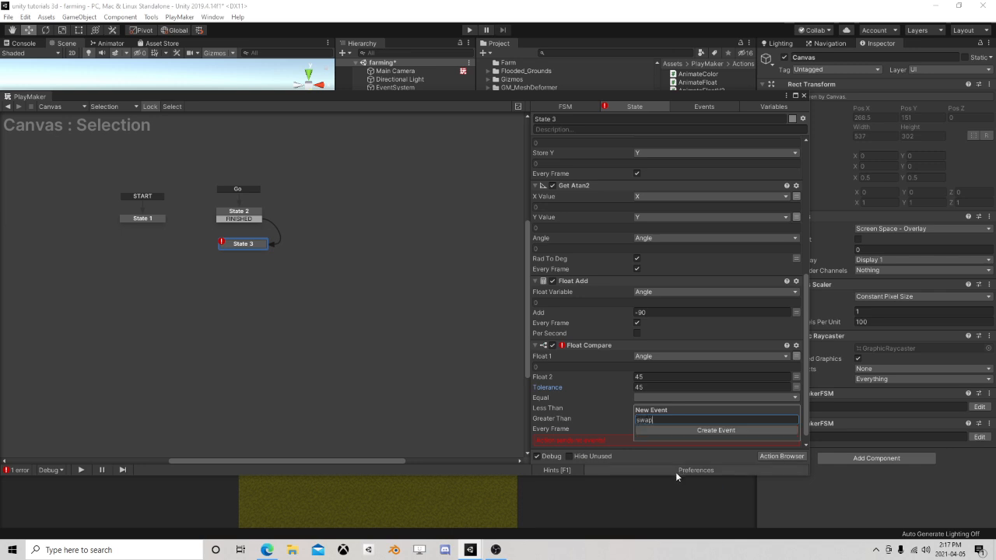
{"action": "key", "text": "Return"}
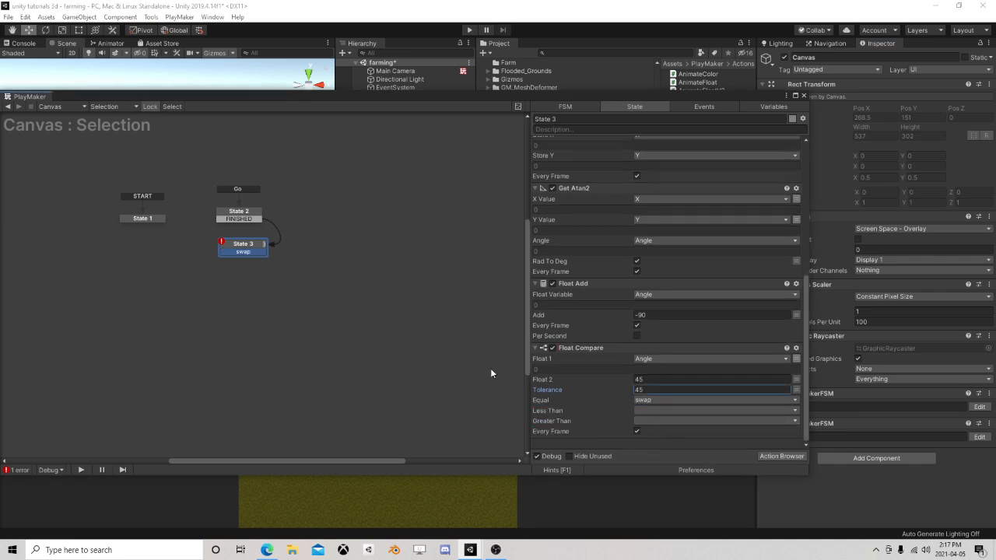
Step: Duplicate State 3 beside the original and link each state's swap transition to the other state
{"action": "right_click", "coordinate": [254, 246]}
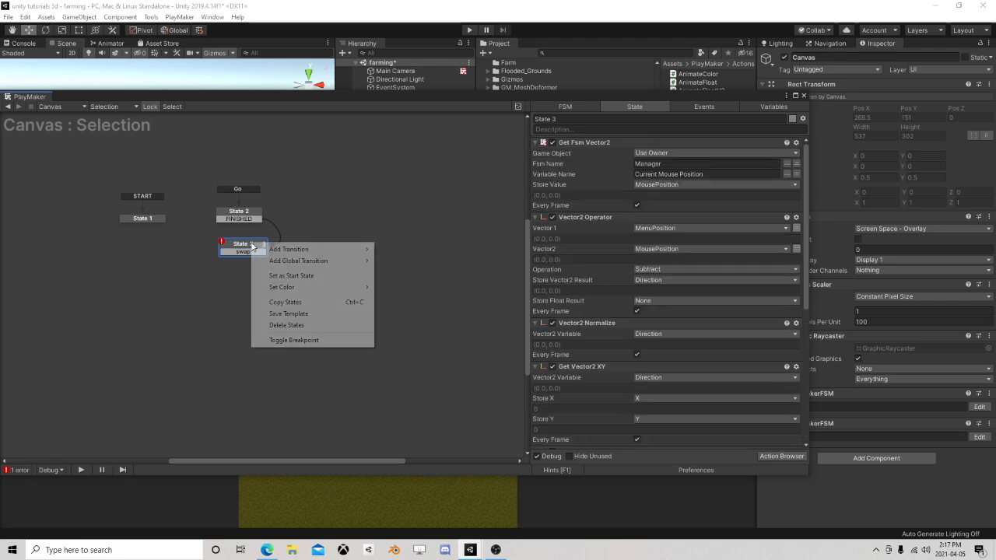
{"action": "left_click", "coordinate": [289, 302]}
{"action": "right_click", "coordinate": [309, 241]}
{"action": "left_click", "coordinate": [334, 258]}
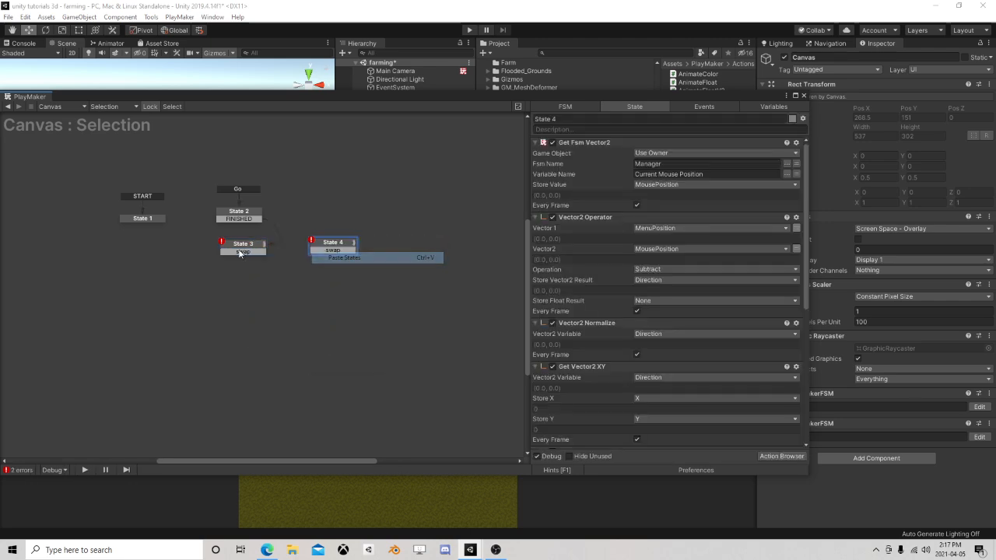
{"action": "left_click", "coordinate": [327, 252]}
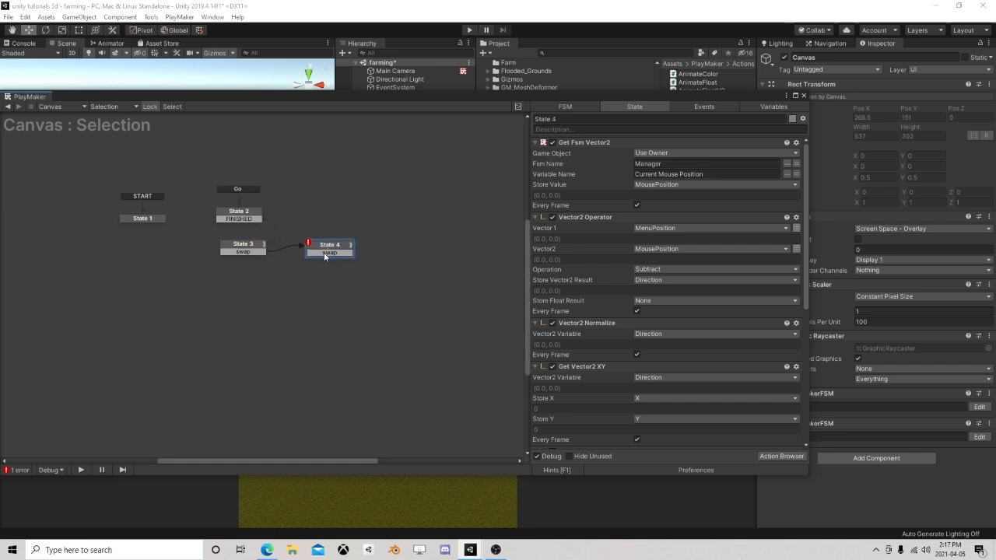
{"action": "scroll", "coordinate": [604, 258], "scroll_direction": "down", "scroll_amount": 5}
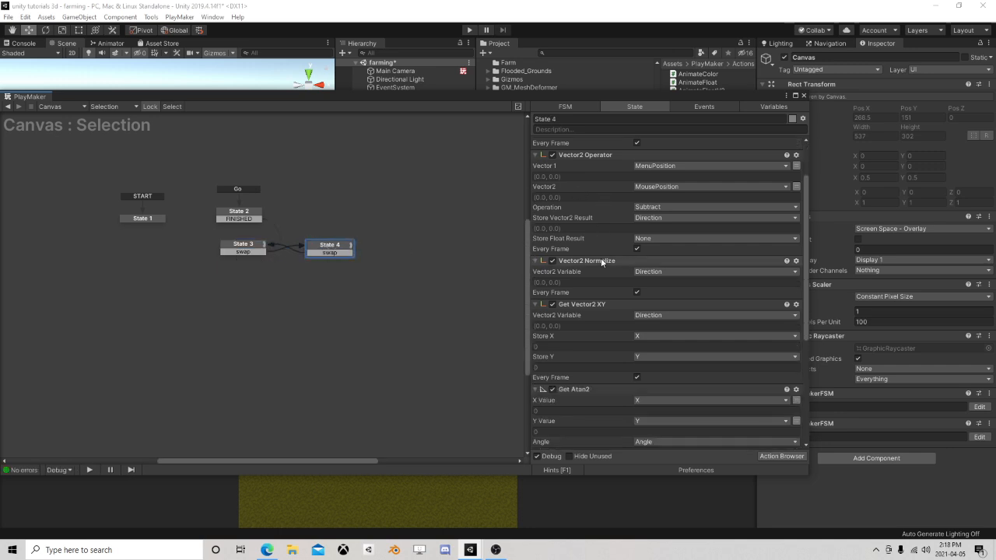
Step: In State 4, set Float Add's Add value to -450, and Float Compare's Float 2 to -360 with Tolerance 0
{"action": "scroll", "coordinate": [589, 255], "scroll_direction": "down", "scroll_amount": 3}
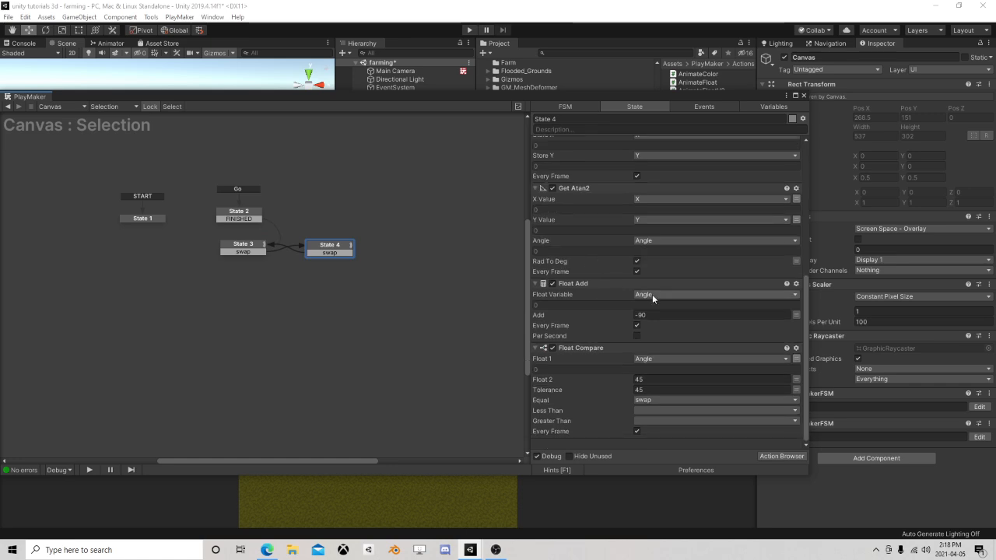
{"action": "left_click", "coordinate": [640, 315]}
{"action": "type", "text": "-45"}
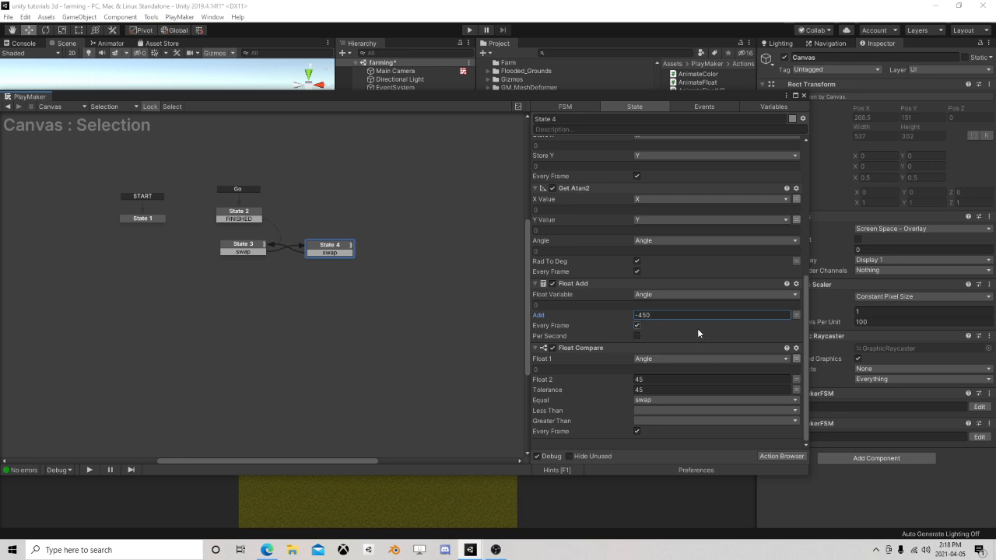
{"action": "left_click", "coordinate": [651, 380]}
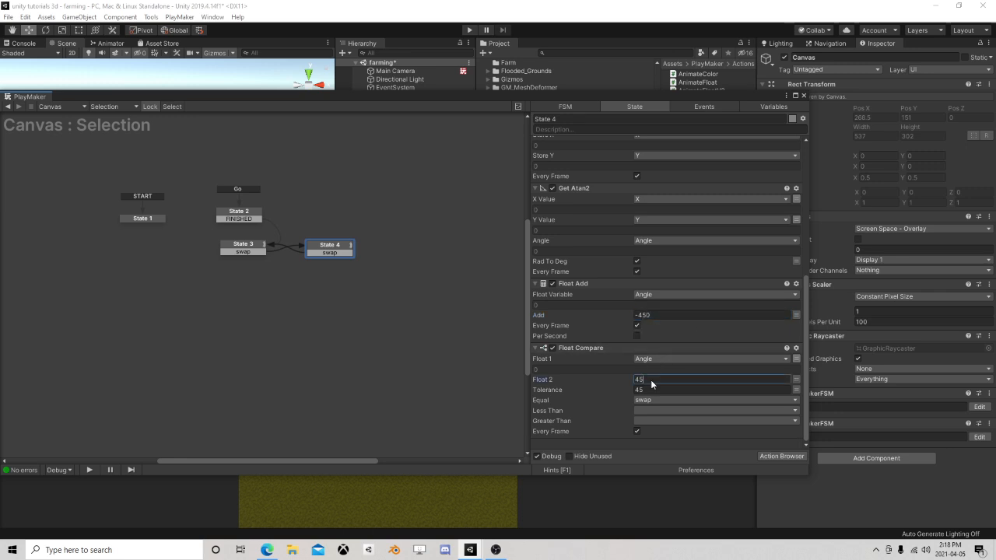
{"action": "left_click_drag", "start_coordinate": [652, 384], "coordinate": [636, 380]}
{"action": "type", "text": "-360"}
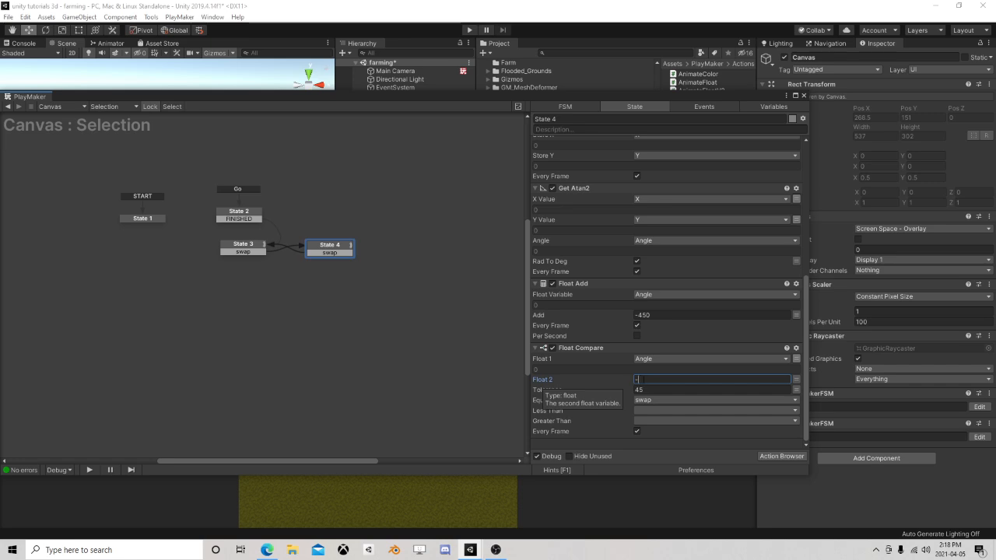
{"action": "left_click", "coordinate": [659, 390]}
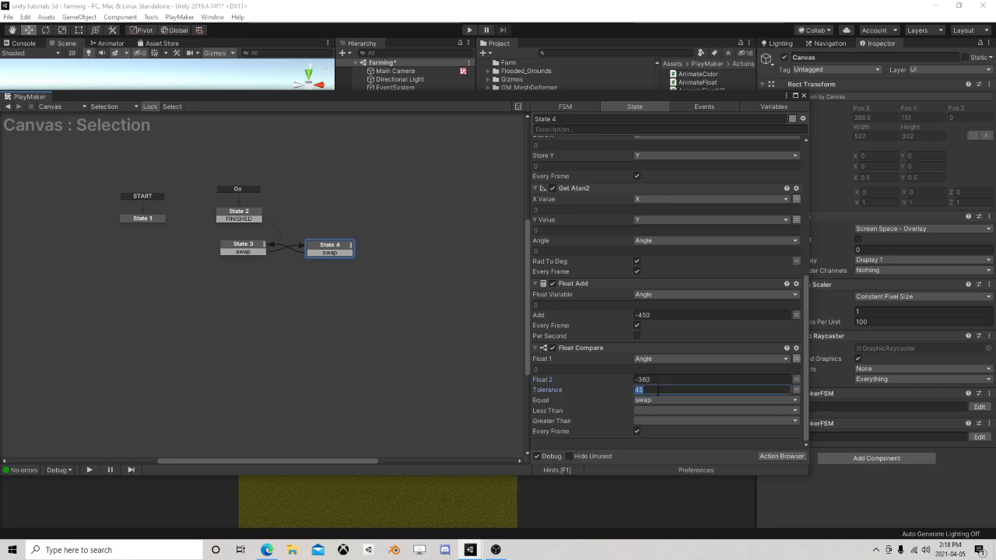
{"action": "type", "text": "0"}
Step: Clear the Equal event of State 4's Float Compare and assign the swap event to Less Than
{"action": "left_click", "coordinate": [657, 399]}
{"action": "left_click", "coordinate": [654, 411]}
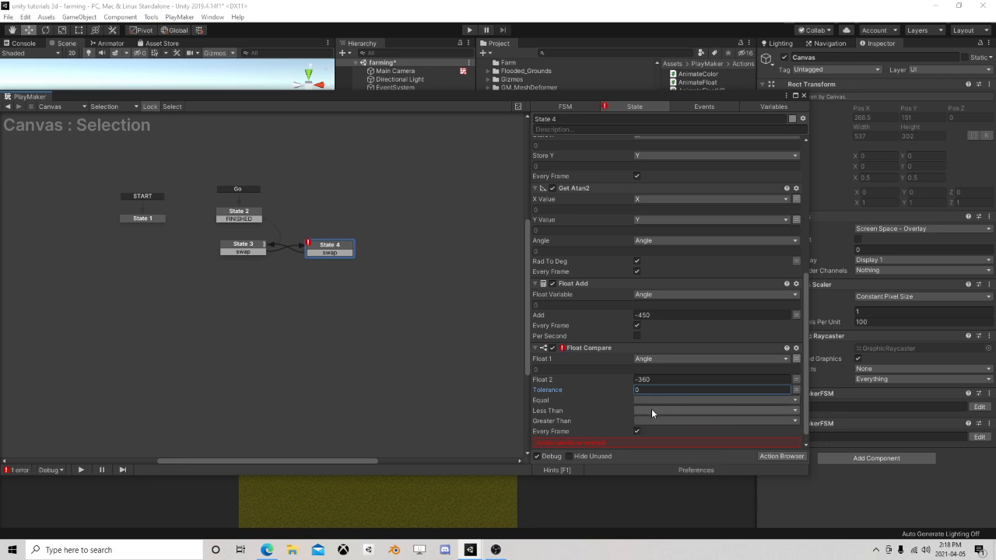
{"action": "left_click", "coordinate": [654, 410]}
{"action": "left_click", "coordinate": [659, 457]}
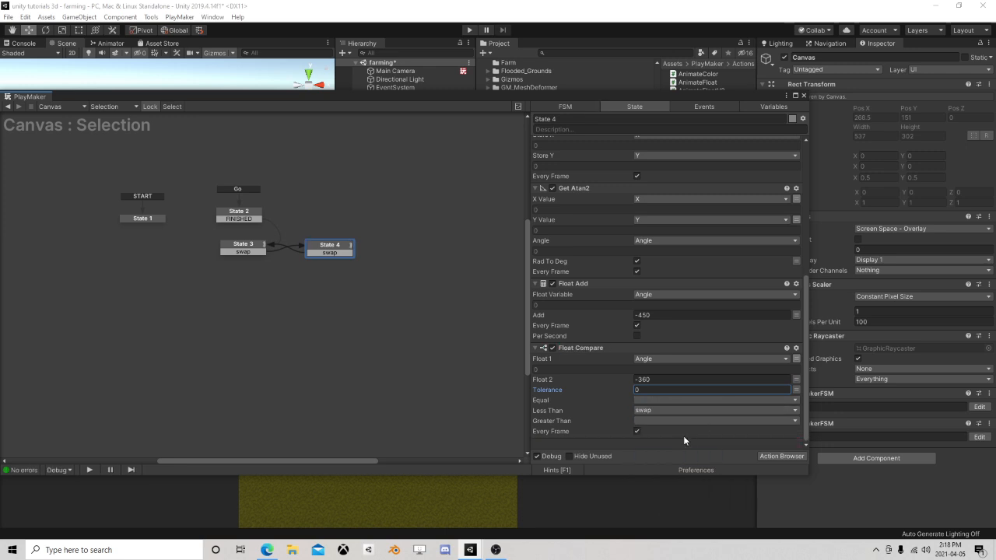
Step: Play the scene, open the radial menu to watch the Selection FSM's active state and values, and stop playback
{"action": "left_click", "coordinate": [470, 29]}
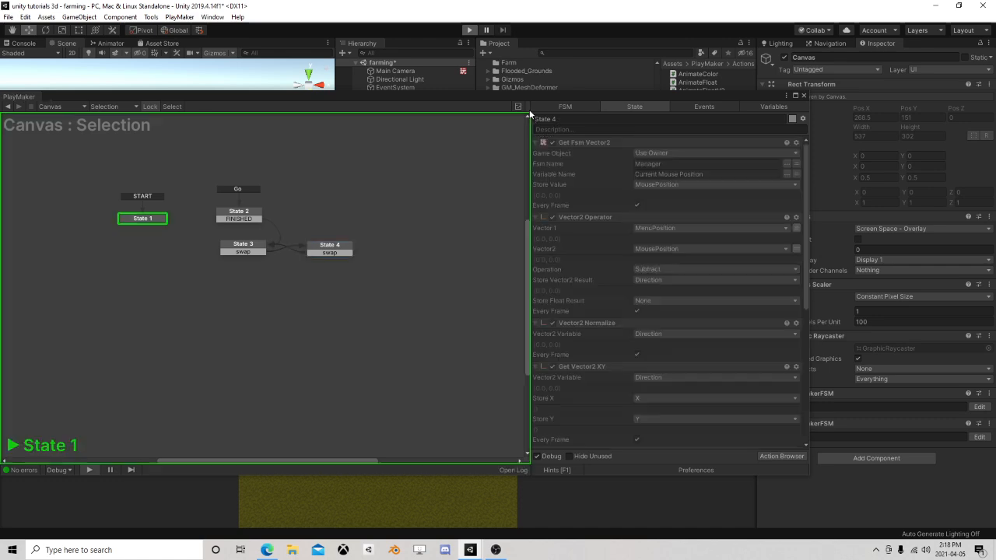
{"action": "left_click_drag", "start_coordinate": [513, 96], "coordinate": [538, 35]}
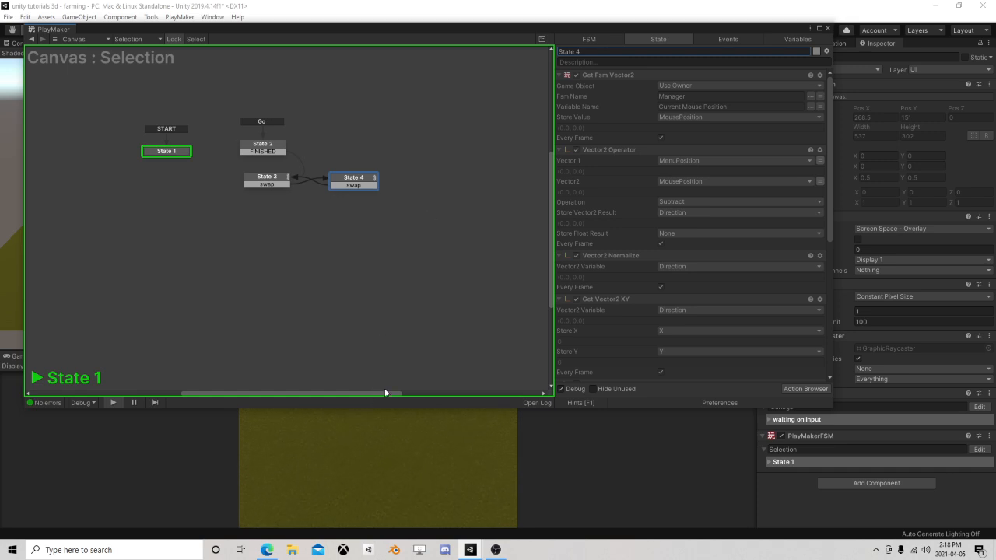
{"action": "left_click", "coordinate": [371, 446]}
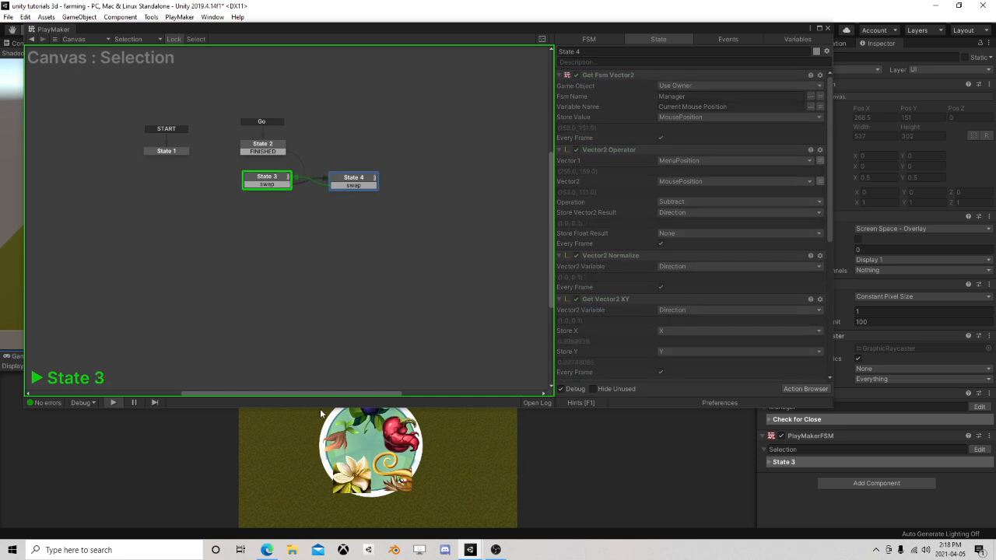
{"action": "left_click_drag", "start_coordinate": [554, 30], "coordinate": [556, 108]}
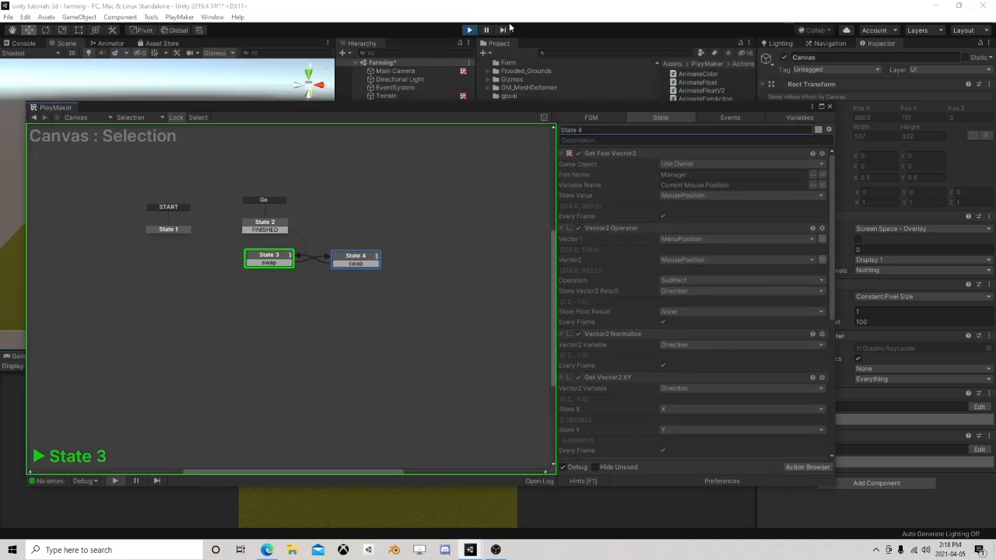
{"action": "left_click", "coordinate": [469, 29]}
Step: Add a Get Fsm Float action to State 2 below Get Fsm Vector2
{"action": "left_click", "coordinate": [268, 257]}
{"action": "scroll", "coordinate": [657, 365], "scroll_direction": "down", "scroll_amount": 8}
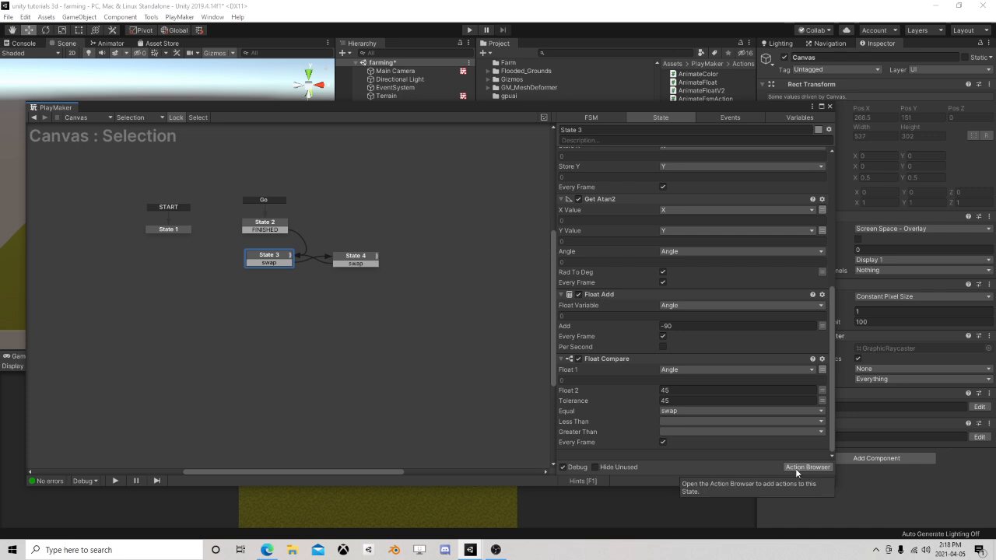
{"action": "left_click", "coordinate": [282, 228]}
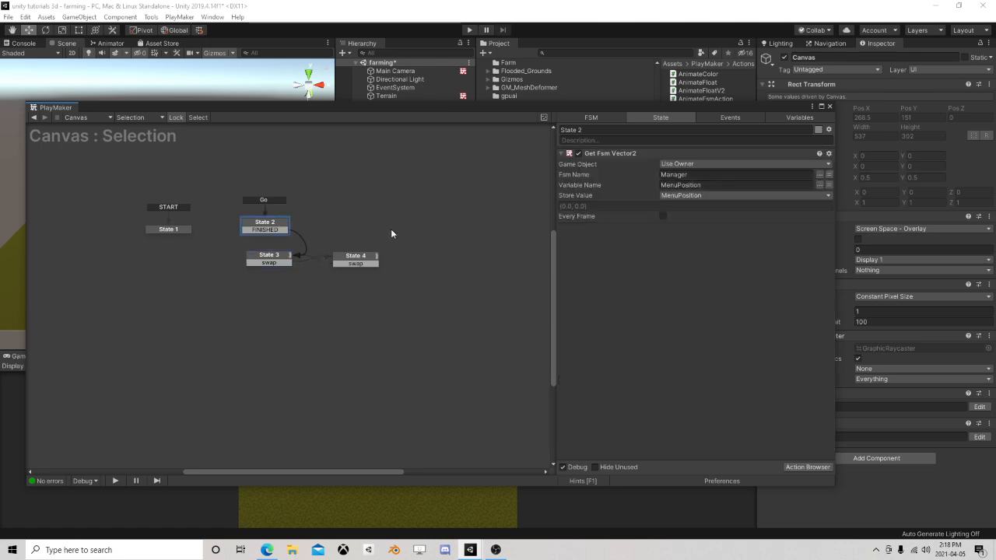
{"action": "left_click", "coordinate": [807, 467]}
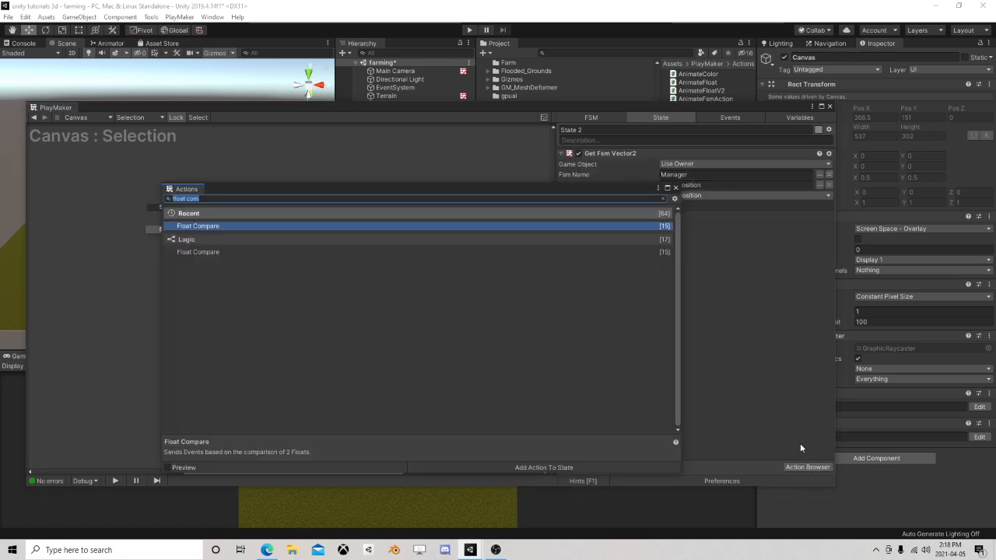
{"action": "type", "text": "get fsm f"}
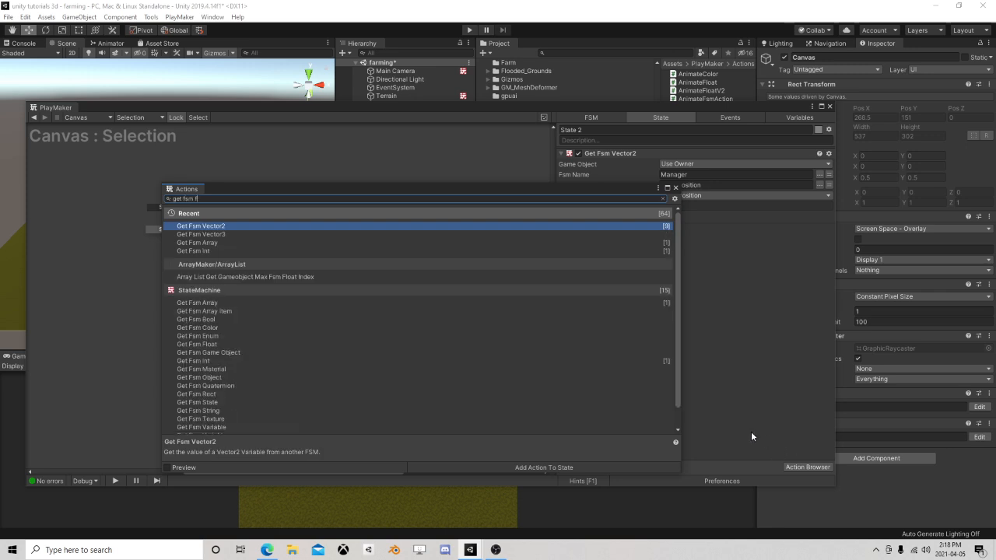
{"action": "type", "text": "loa"}
{"action": "double_click", "coordinate": [235, 252]}
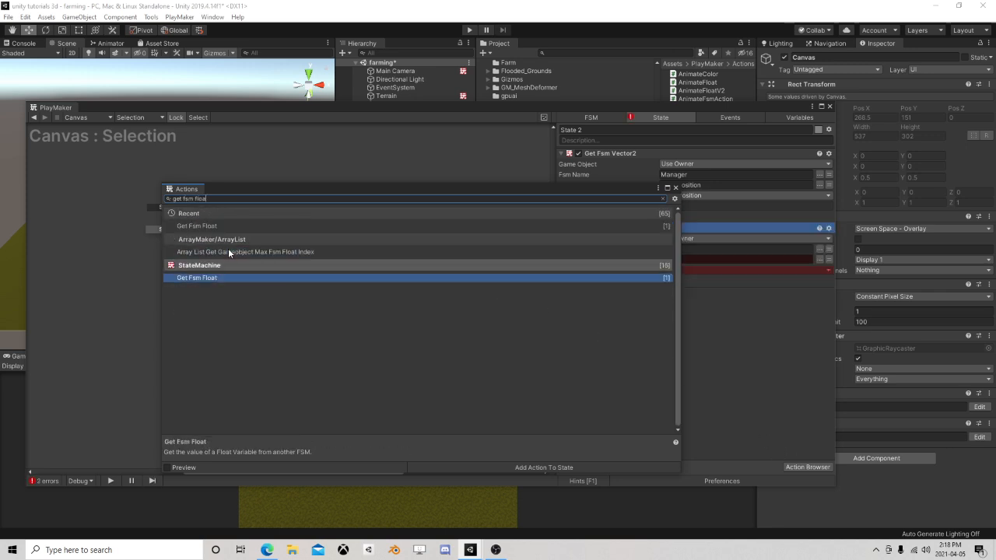
{"action": "left_click", "coordinate": [676, 189]}
Step: Set the Fsm Name of Get Fsm Float to Manager, leave its variable unset and disable the action
{"action": "left_click", "coordinate": [820, 259]}
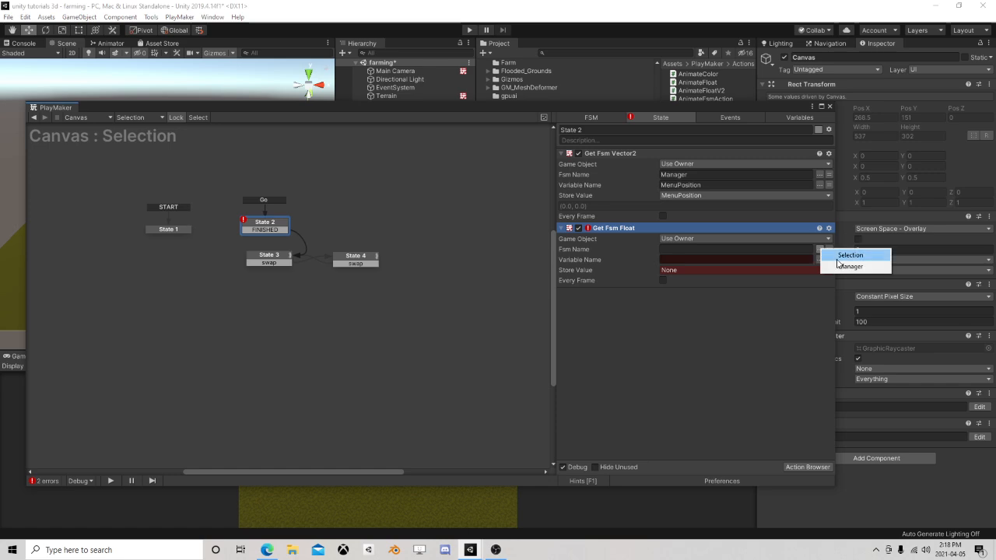
{"action": "left_click", "coordinate": [846, 267]}
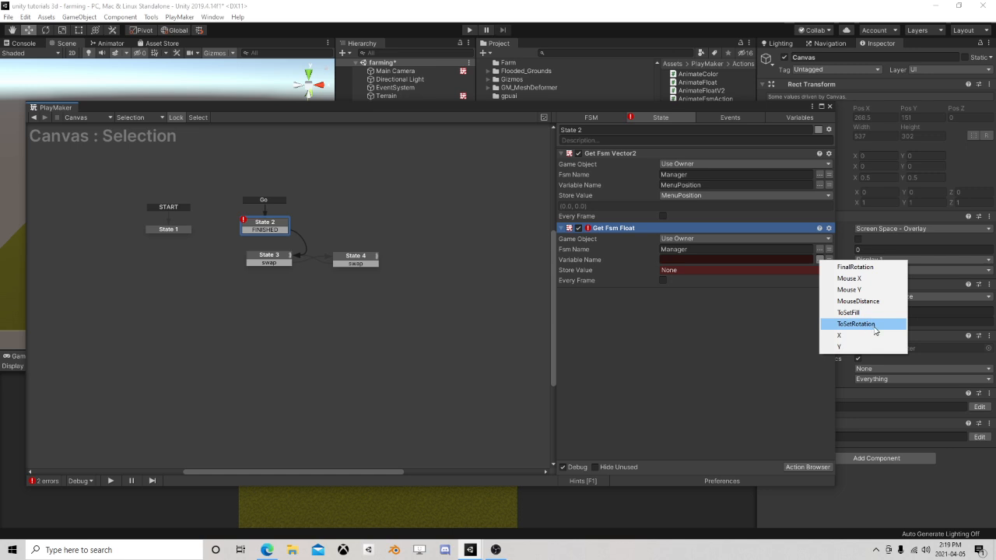
{"action": "left_click", "coordinate": [577, 275]}
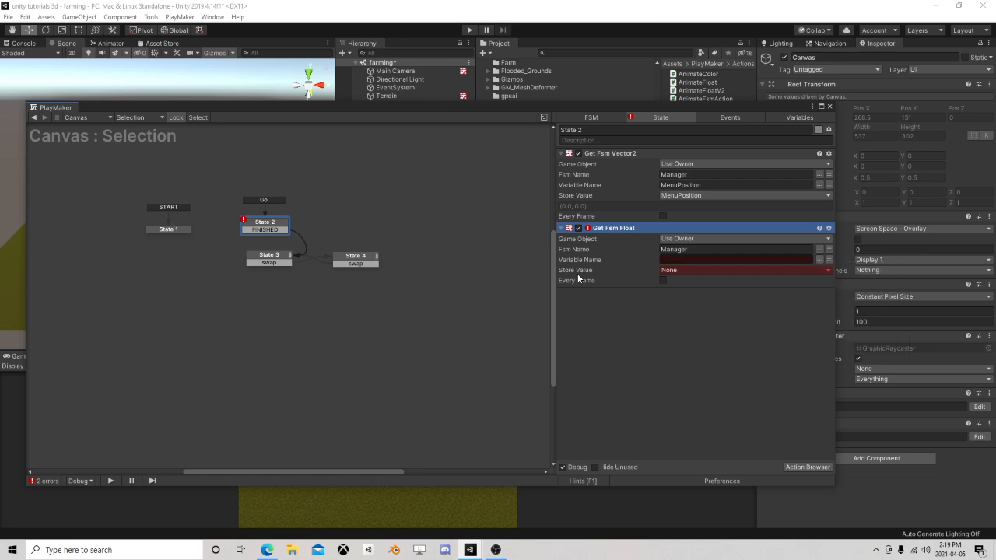
Step: Add a Float Abs action to State 3 after Float Compare, using the Angle variable and running every frame
{"action": "left_click", "coordinate": [270, 260]}
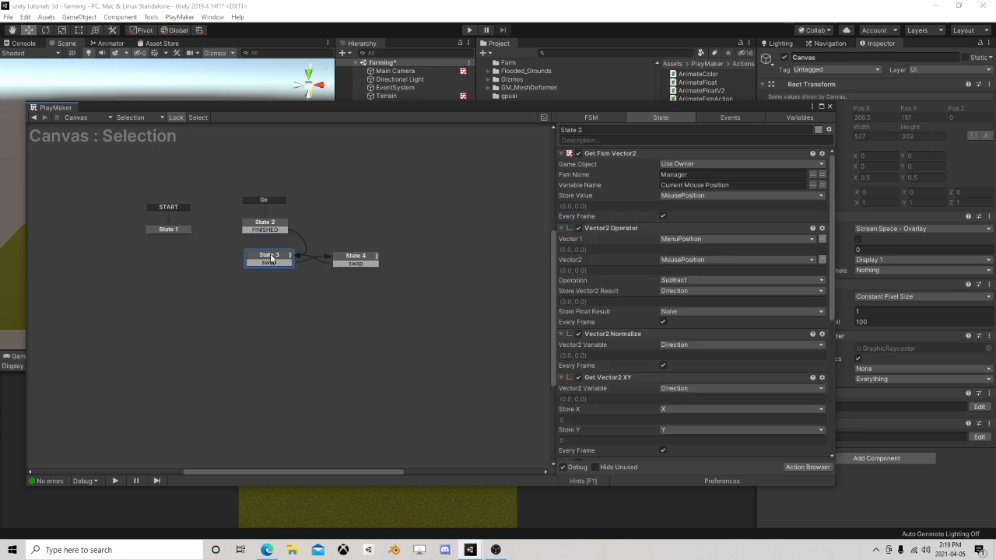
{"action": "scroll", "coordinate": [712, 374], "scroll_direction": "down", "scroll_amount": 5}
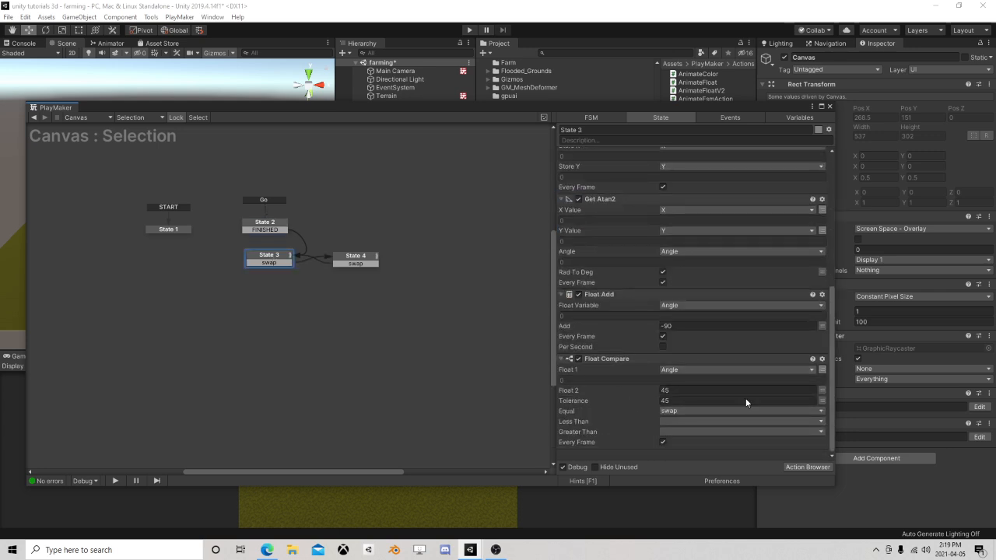
{"action": "left_click", "coordinate": [810, 467]}
{"action": "type", "text": "ab"}
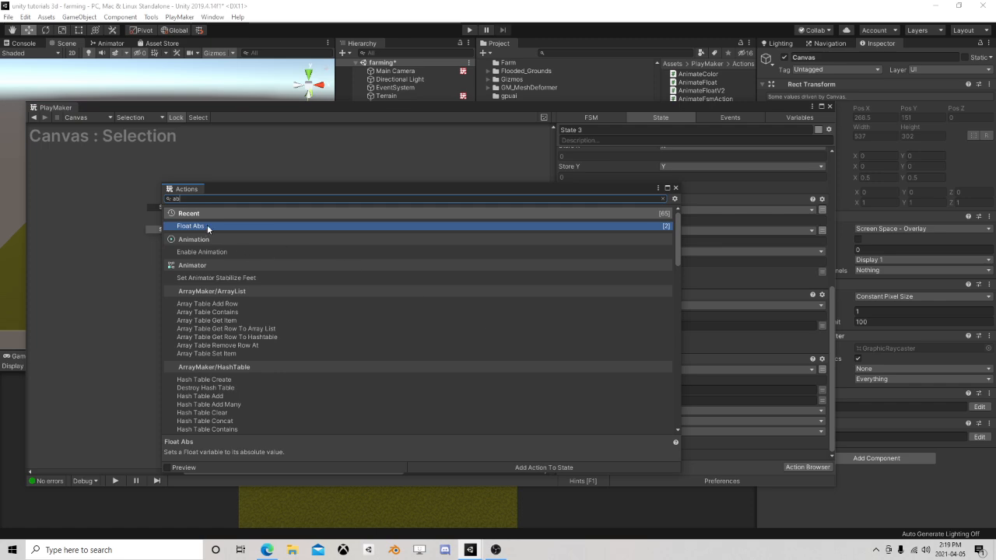
{"action": "double_click", "coordinate": [207, 226]}
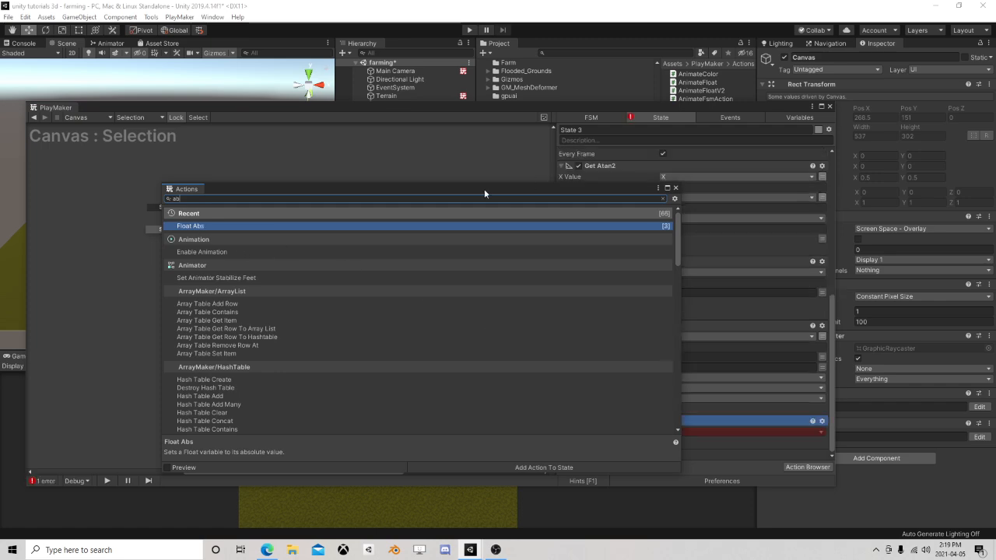
{"action": "left_click", "coordinate": [675, 187]}
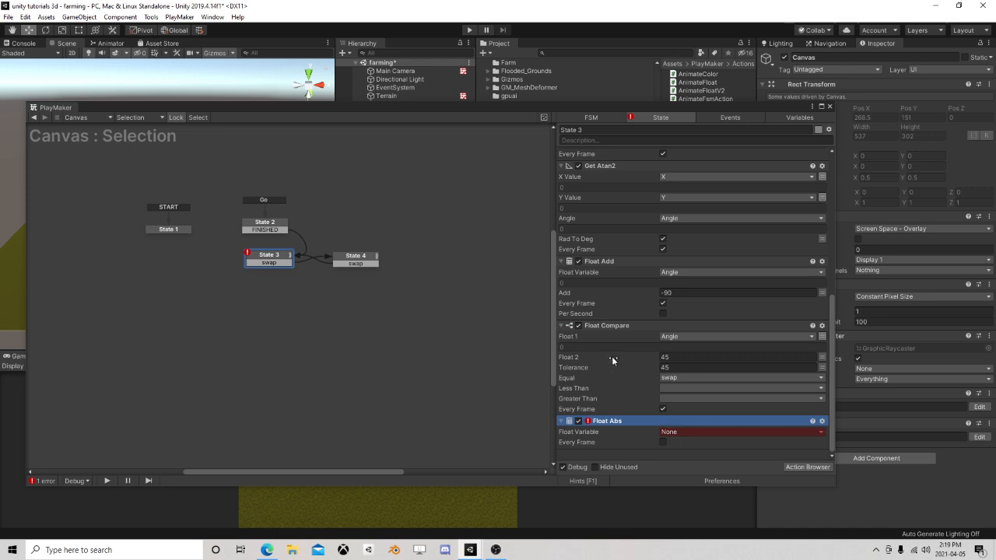
{"action": "left_click", "coordinate": [674, 432]}
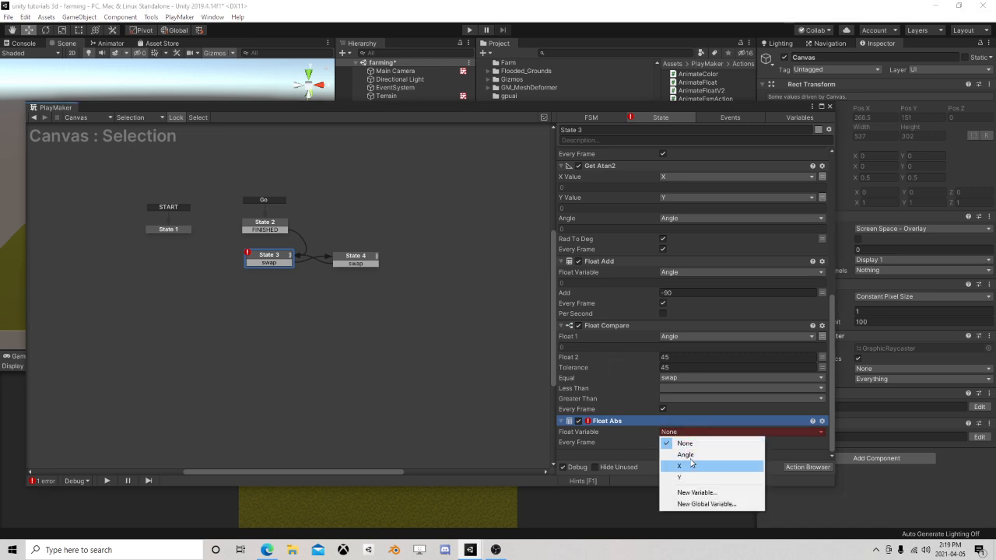
{"action": "left_click", "coordinate": [677, 455]}
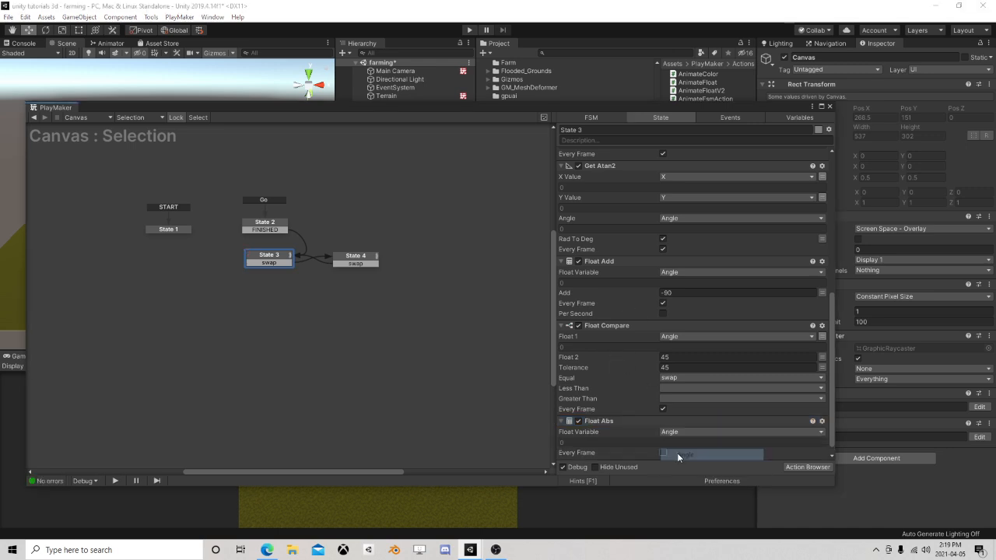
Step: Copy the Float Abs action from State 3 and paste it after Float Compare in State 4
{"action": "right_click", "coordinate": [617, 411]}
{"action": "left_click", "coordinate": [652, 290]}
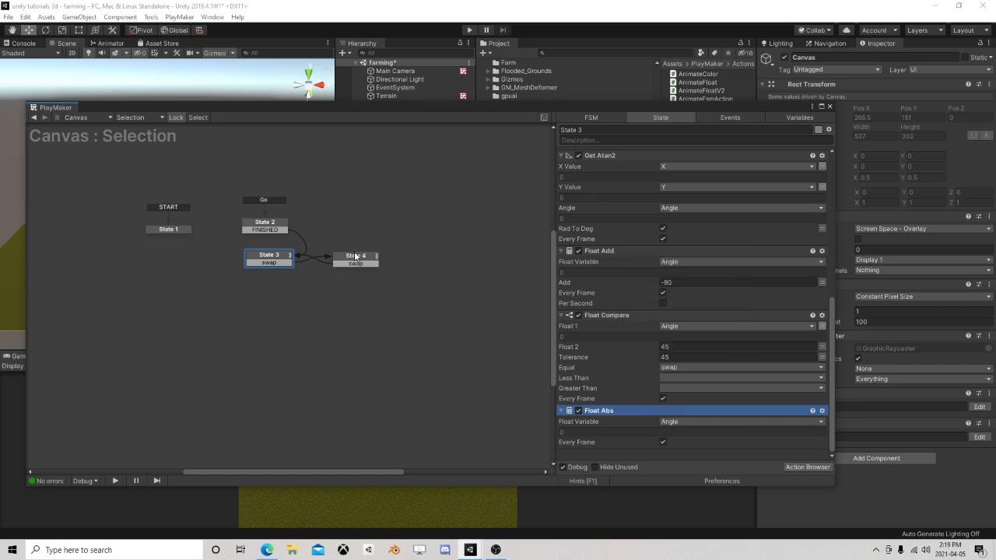
{"action": "left_click", "coordinate": [355, 257]}
{"action": "scroll", "coordinate": [640, 340], "scroll_direction": "down", "scroll_amount": 5}
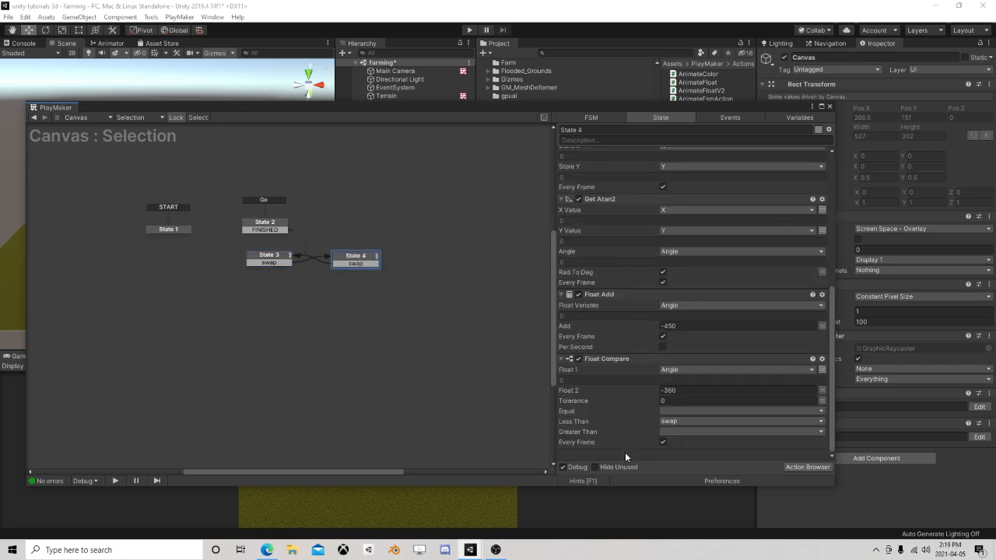
{"action": "right_click", "coordinate": [625, 452]}
{"action": "left_click", "coordinate": [674, 402]}
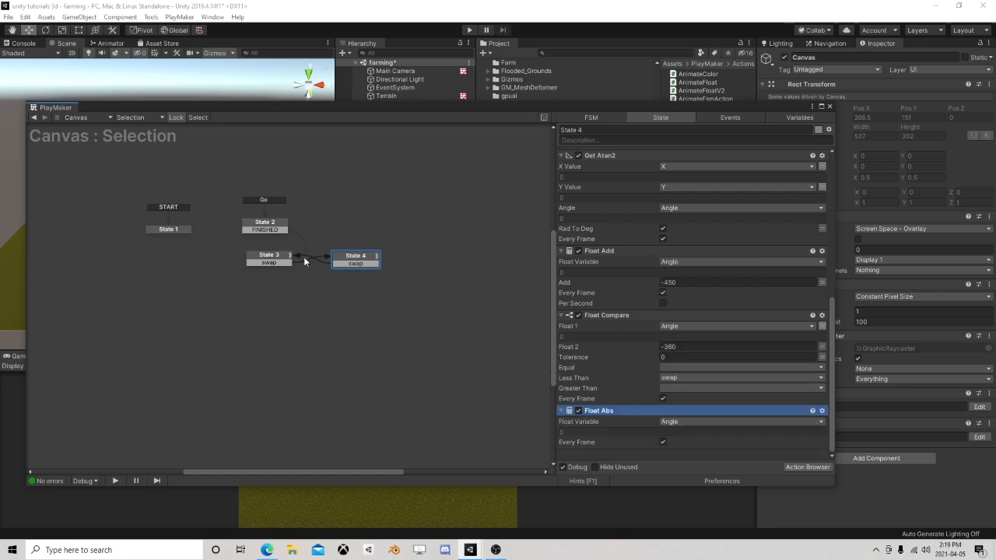
Step: Add a Get Fsm Int action to State 2 below the disabled Get Fsm Float
{"action": "left_click", "coordinate": [271, 259]}
{"action": "left_click", "coordinate": [275, 226]}
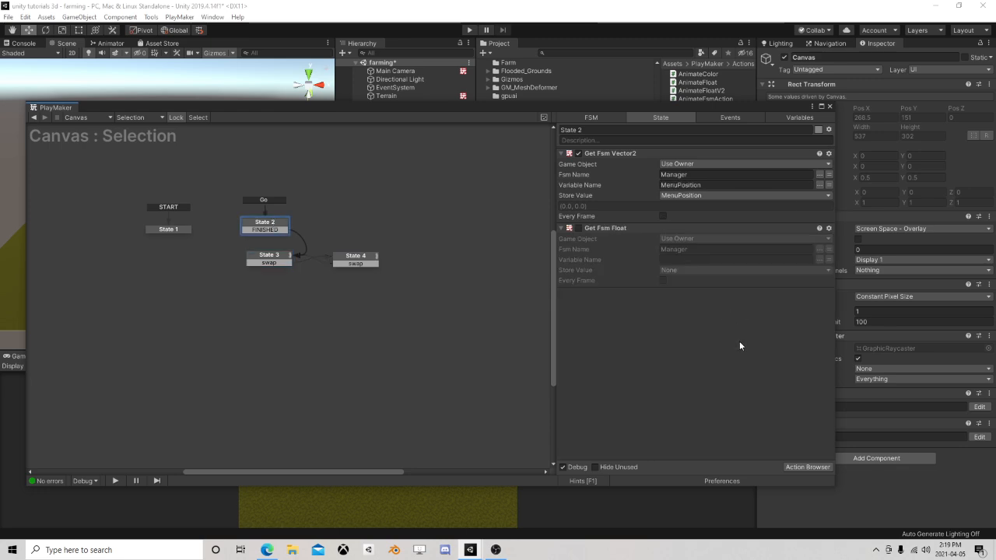
{"action": "left_click", "coordinate": [808, 467]}
{"action": "type", "text": "get fs"}
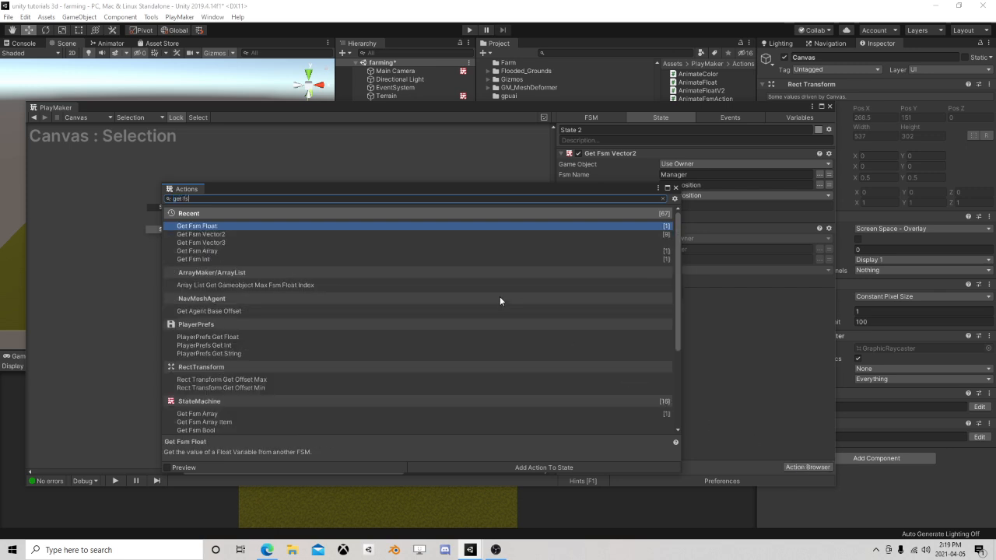
{"action": "type", "text": "m"}
{"action": "double_click", "coordinate": [211, 257]}
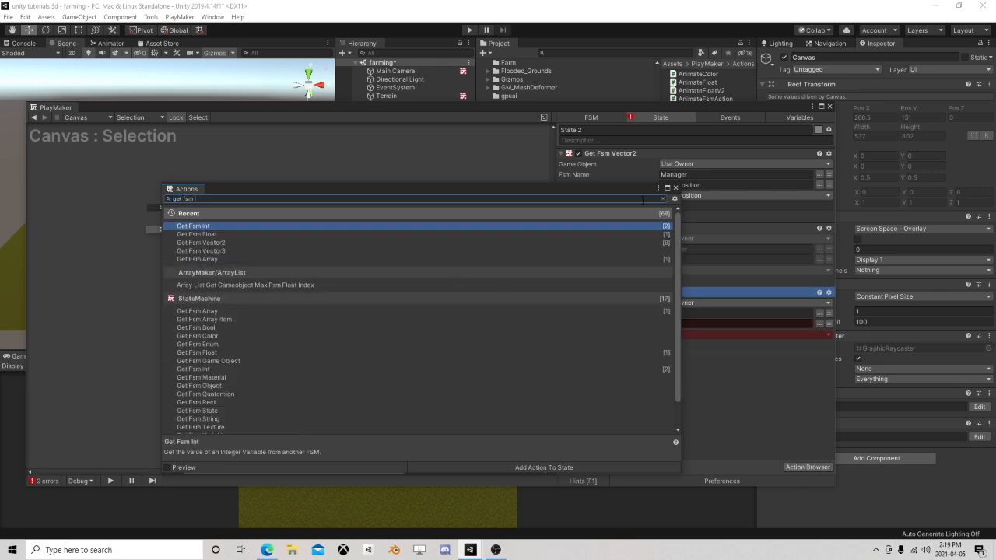
{"action": "left_click", "coordinate": [676, 189]}
Step: Set State 2's Get Fsm Int to read ArrayLength from Manager into a new variable length, and delete the disabled Get Fsm Float
{"action": "left_click", "coordinate": [826, 315]}
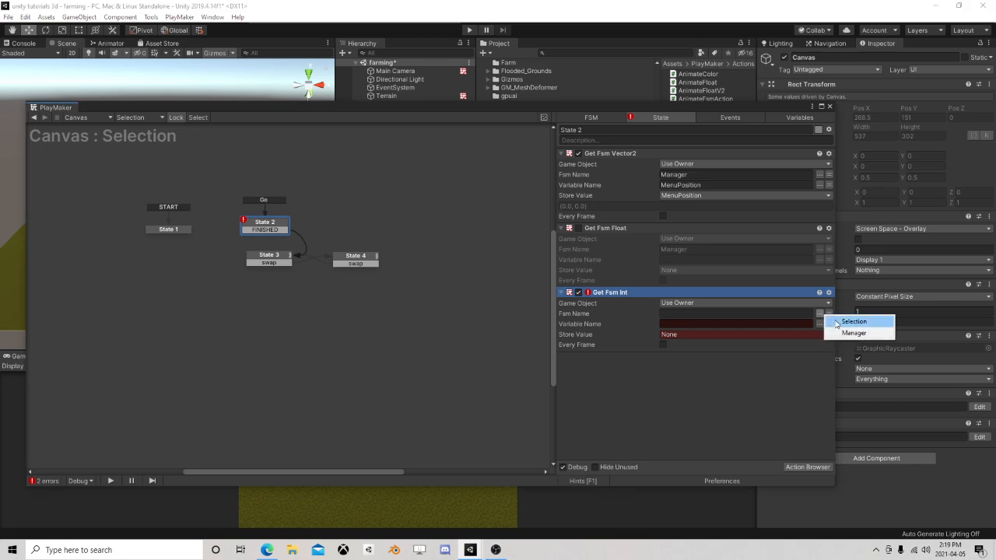
{"action": "left_click", "coordinate": [854, 333]}
{"action": "left_click", "coordinate": [823, 324]}
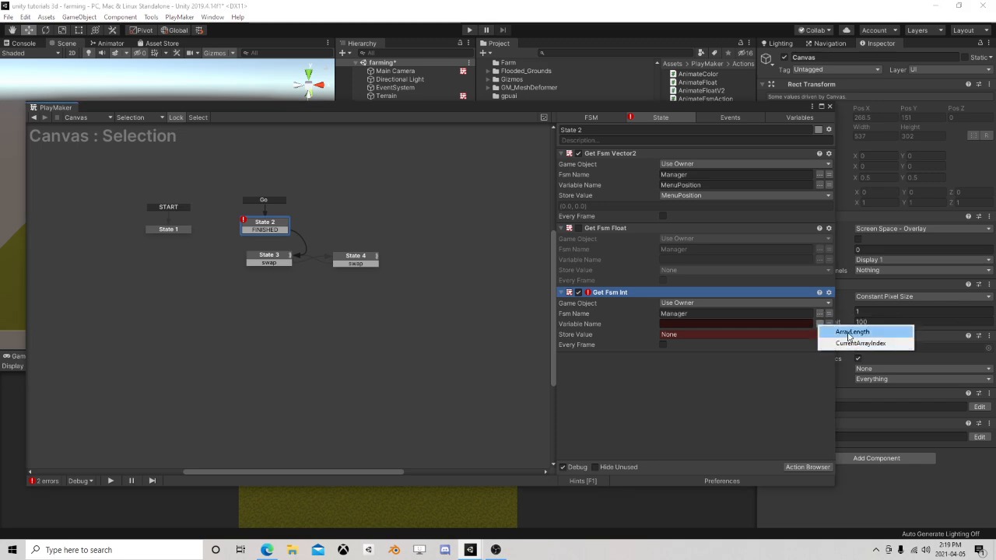
{"action": "left_click", "coordinate": [852, 332]}
{"action": "left_click", "coordinate": [778, 335]}
{"action": "left_click", "coordinate": [705, 361]}
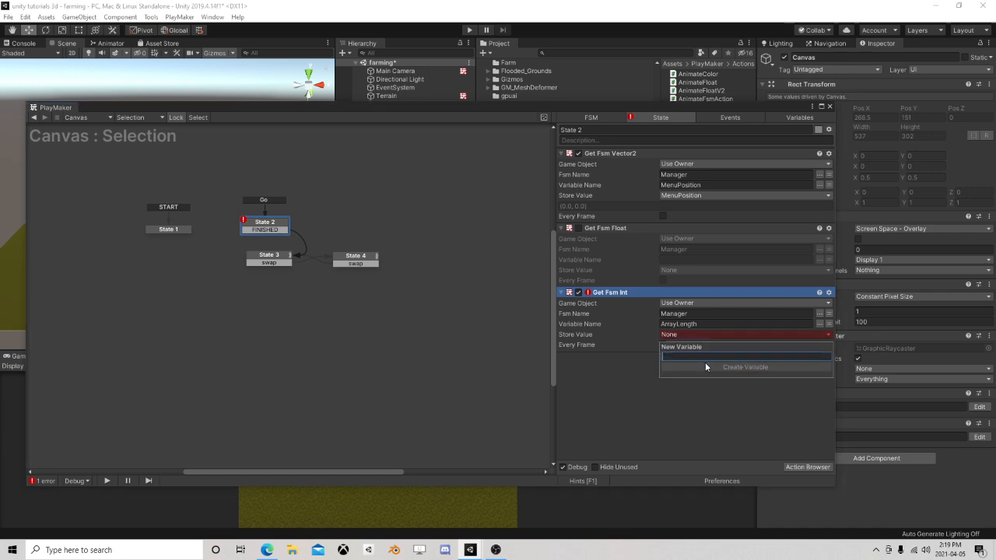
{"action": "type", "text": "leng"}
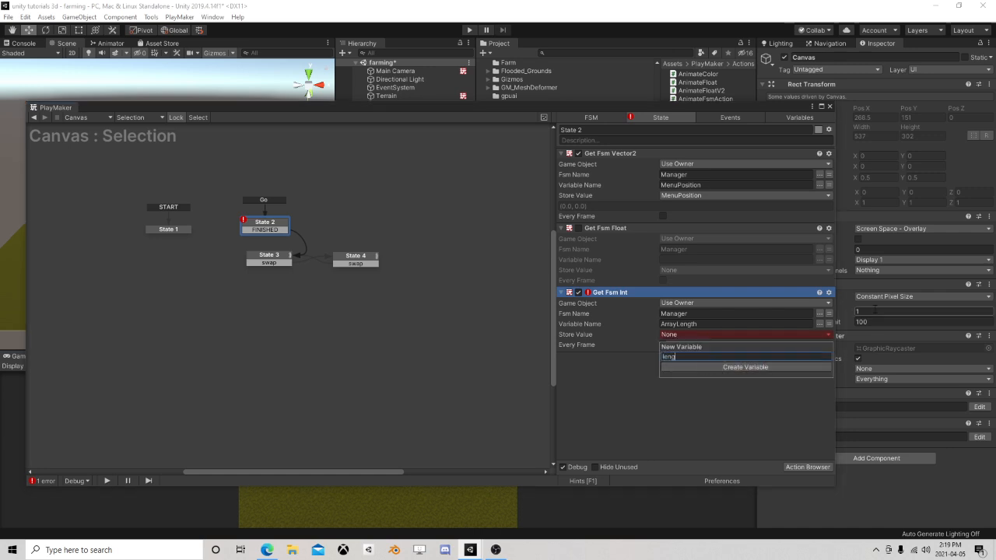
{"action": "type", "text": "th"}
{"action": "key", "text": "Return"}
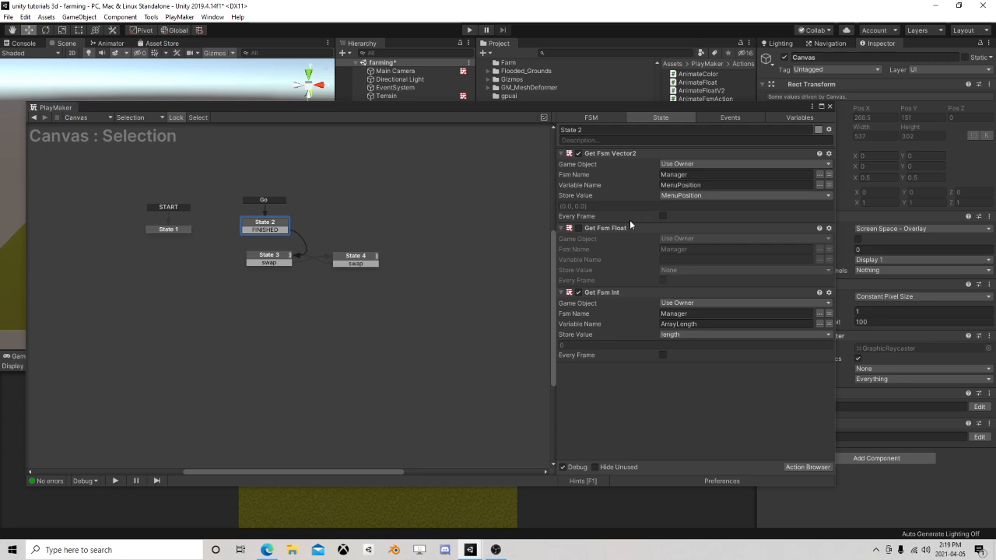
{"action": "left_click", "coordinate": [629, 227]}
{"action": "key", "text": "Delete"}
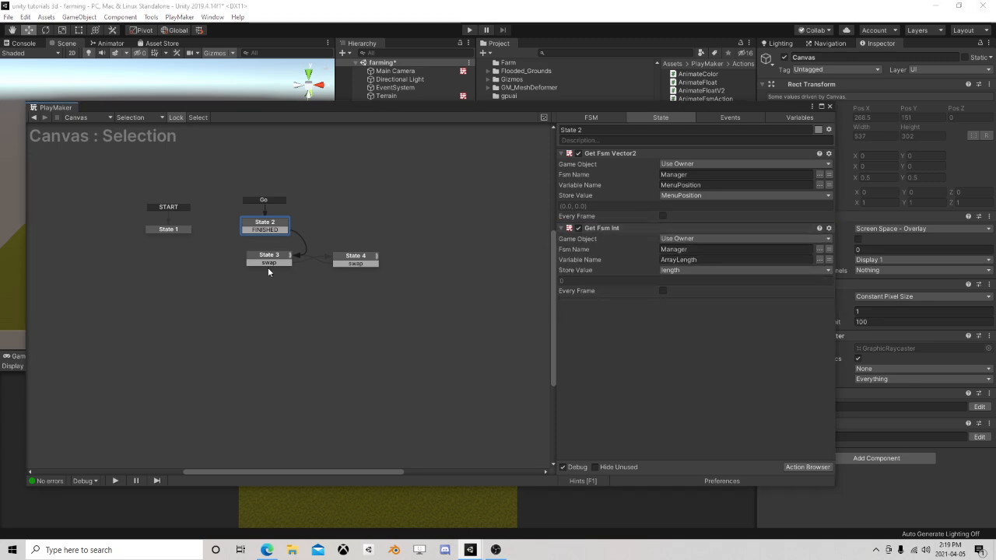
{"action": "left_click", "coordinate": [278, 260]}
{"action": "scroll", "coordinate": [668, 382], "scroll_direction": "down", "scroll_amount": 5}
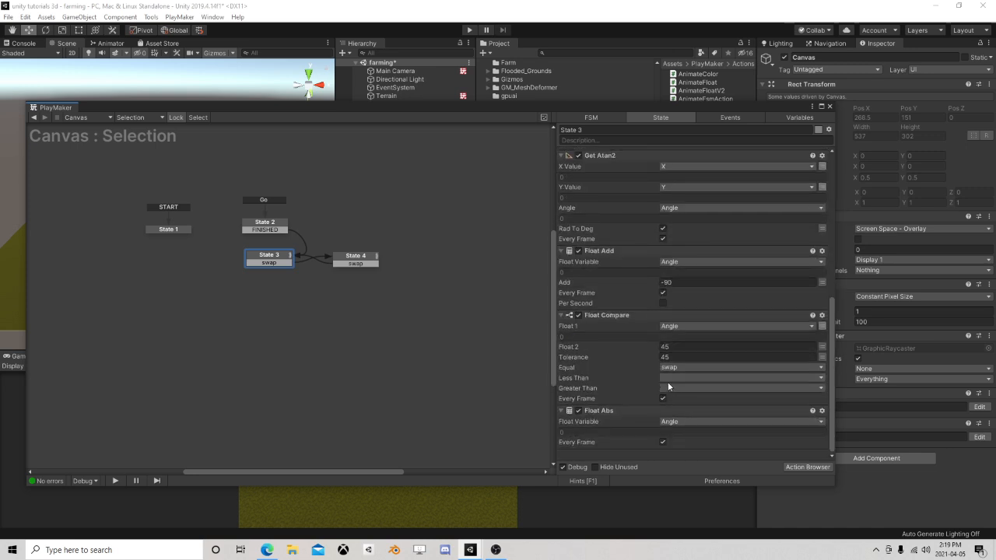
{"action": "left_click", "coordinate": [806, 468]}
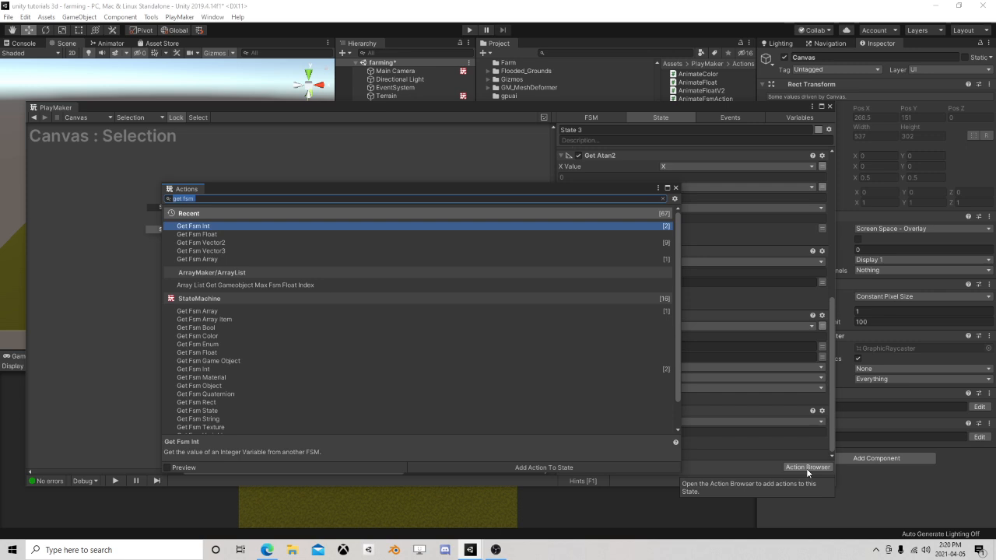
{"action": "left_click", "coordinate": [676, 189]}
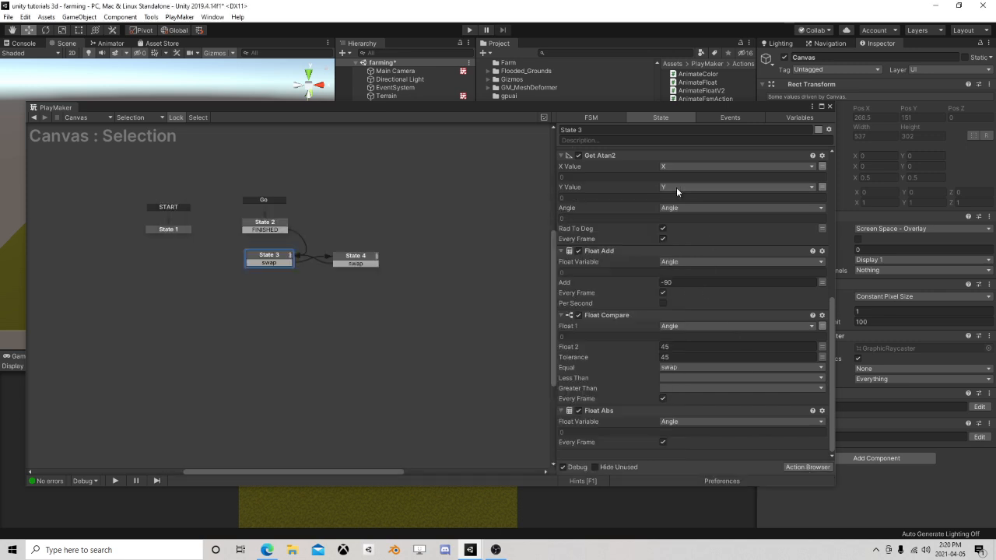
Step: Review the Manager FSM's waiting on Input, Get Position and A Bunch of Math states for how the segment rotation is calculated
{"action": "left_click", "coordinate": [831, 107]}
{"action": "left_click", "coordinate": [980, 407]}
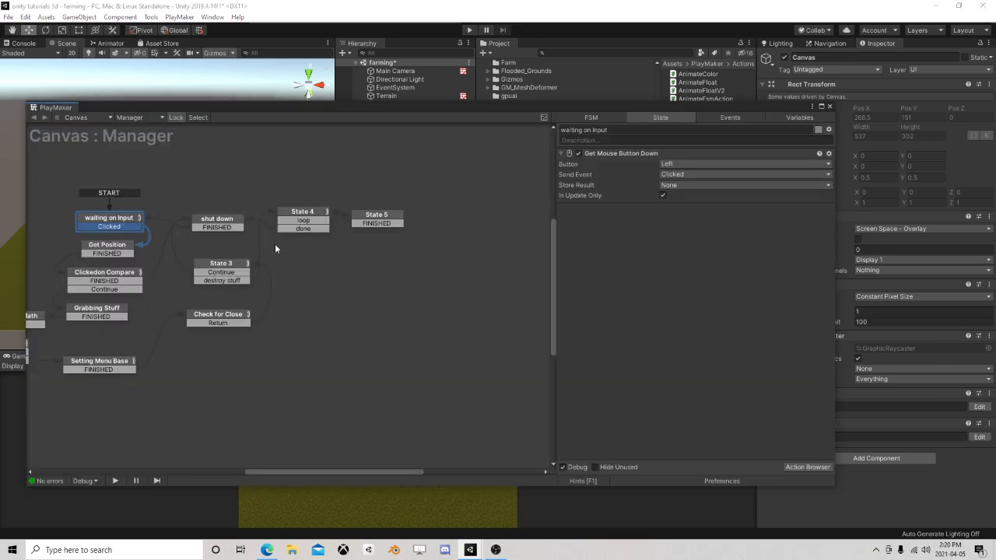
{"action": "left_click", "coordinate": [125, 226]}
{"action": "middle_click_drag", "start_coordinate": [143, 267], "coordinate": [257, 247]}
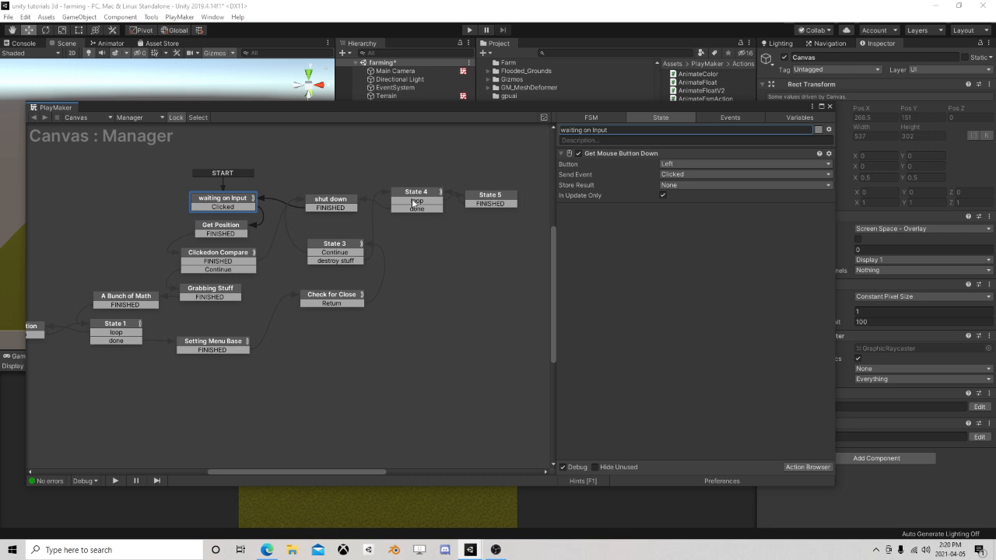
{"action": "left_click", "coordinate": [223, 229]}
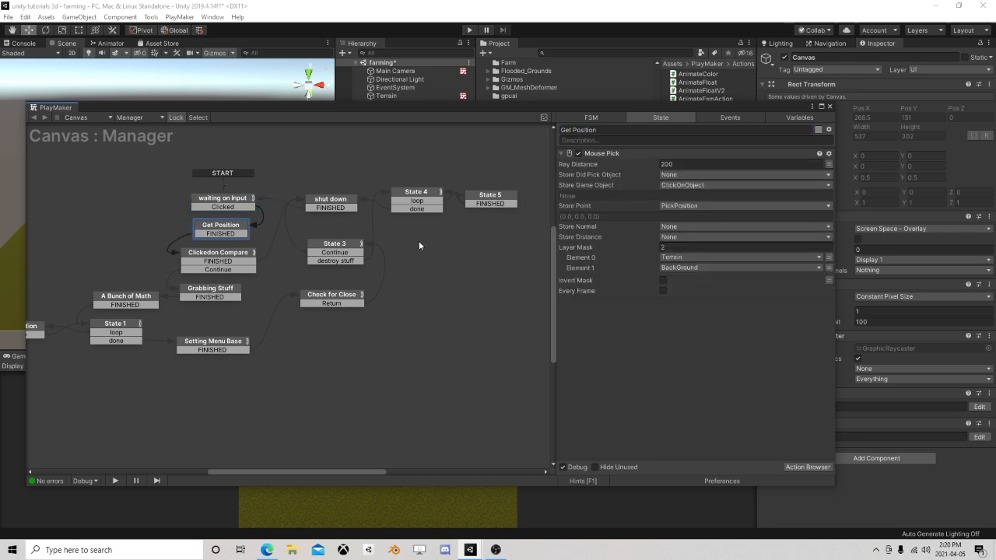
{"action": "left_click", "coordinate": [130, 302]}
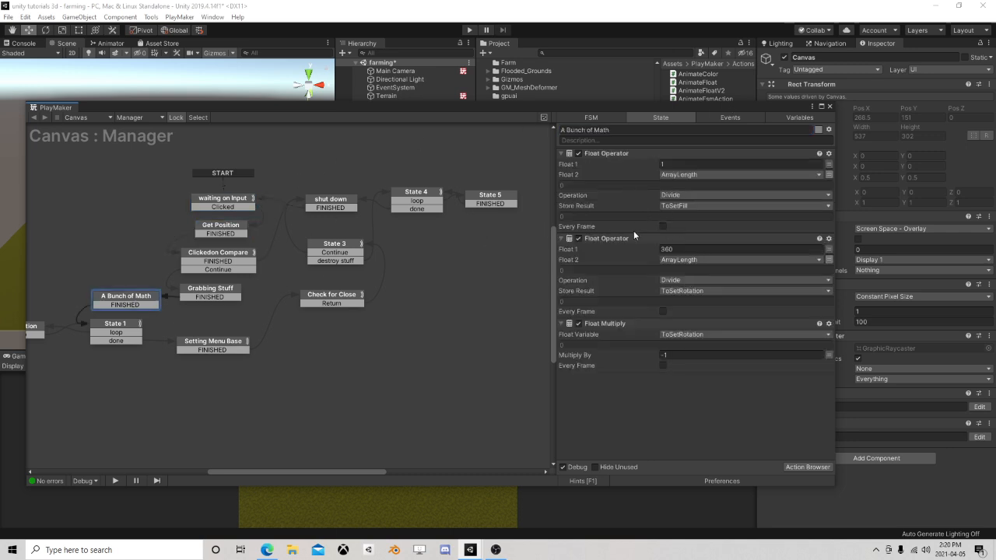
{"action": "left_click", "coordinate": [830, 106]}
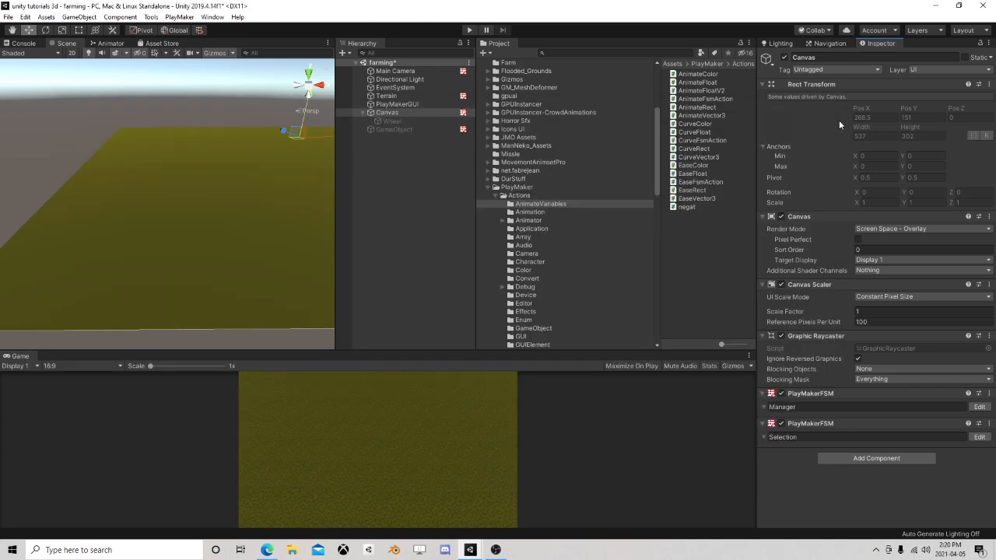
Step: Add a Get Fsm Float action to State 2 of the Selection FSM, below Get Fsm Int
{"action": "left_click", "coordinate": [979, 436]}
{"action": "left_click", "coordinate": [225, 218]}
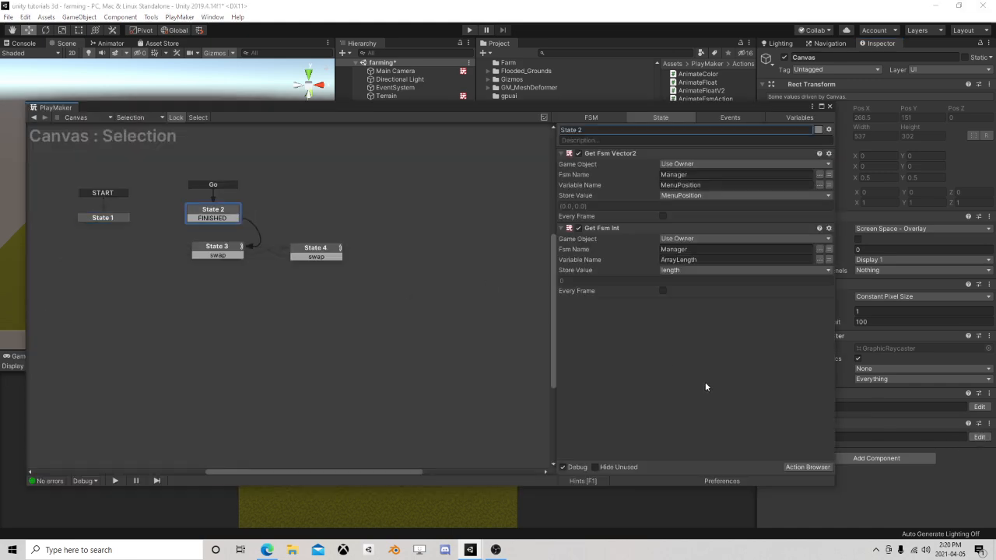
{"action": "left_click", "coordinate": [805, 467]}
{"action": "type", "text": "get fsm"}
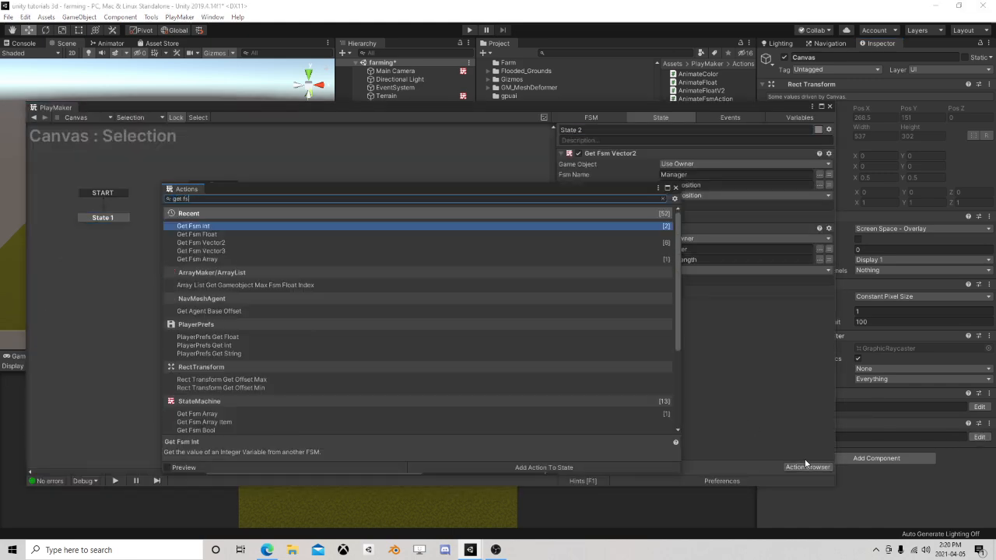
{"action": "double_click", "coordinate": [204, 234]}
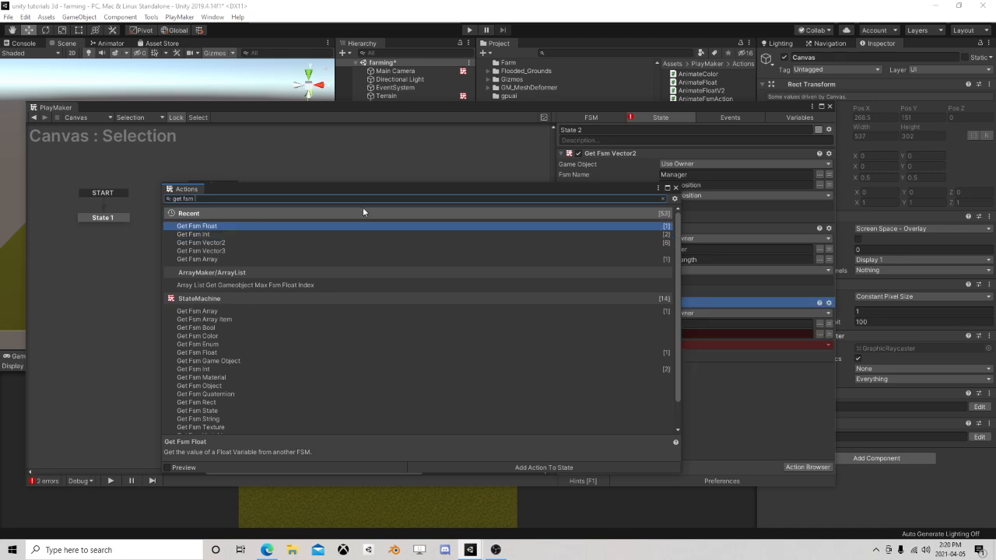
{"action": "left_click", "coordinate": [675, 188]}
Step: Set Get Fsm Float to read ToSetRotation from the Manager FSM and store it in a new variable named Divider
{"action": "left_click", "coordinate": [820, 324]}
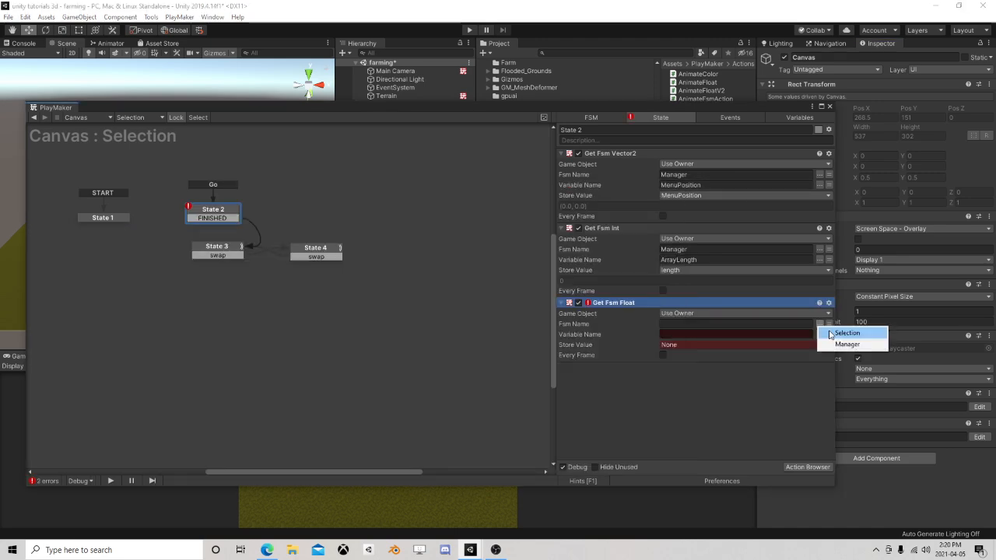
{"action": "left_click", "coordinate": [847, 345]}
{"action": "left_click", "coordinate": [820, 334]}
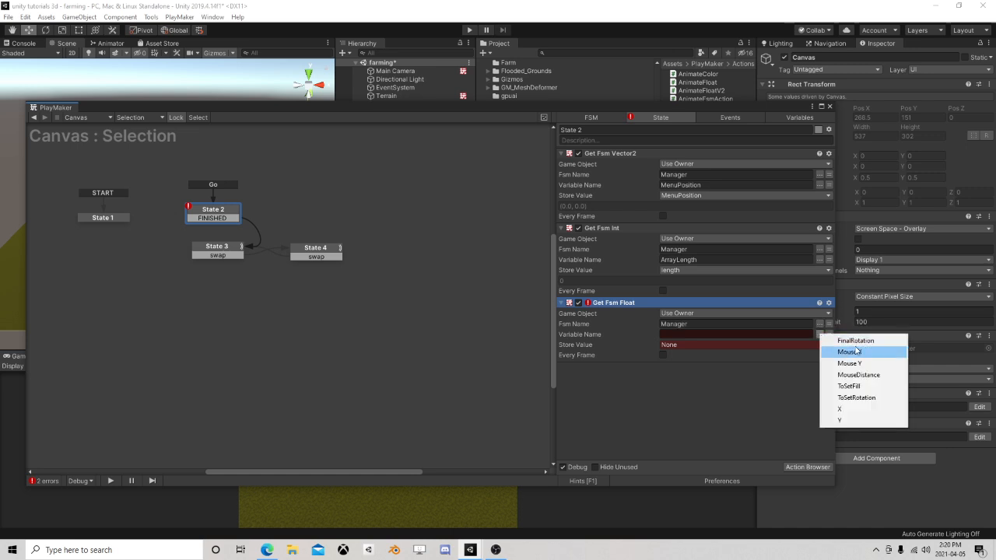
{"action": "left_click", "coordinate": [860, 399]}
{"action": "left_click", "coordinate": [716, 345]}
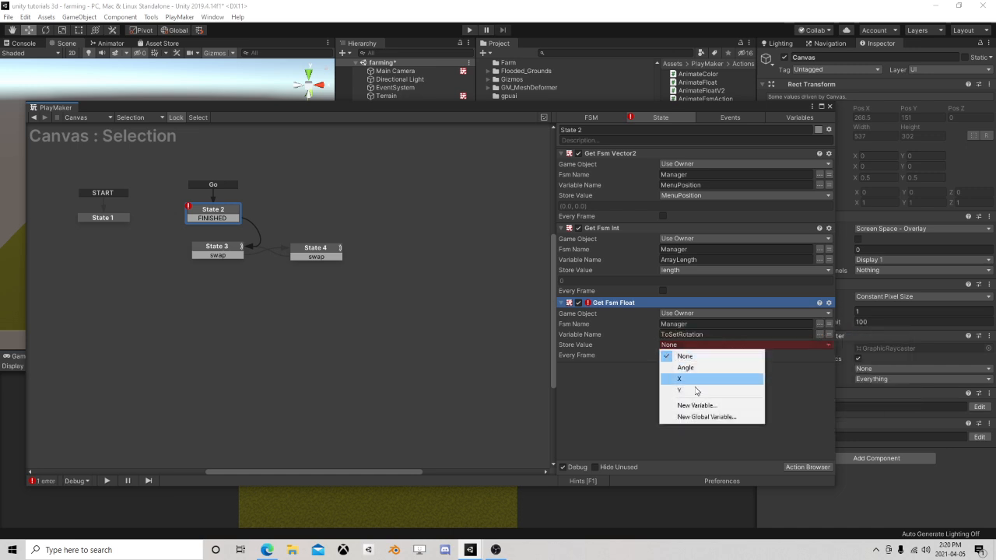
{"action": "left_click", "coordinate": [696, 406]}
{"action": "type", "text": "Di"}
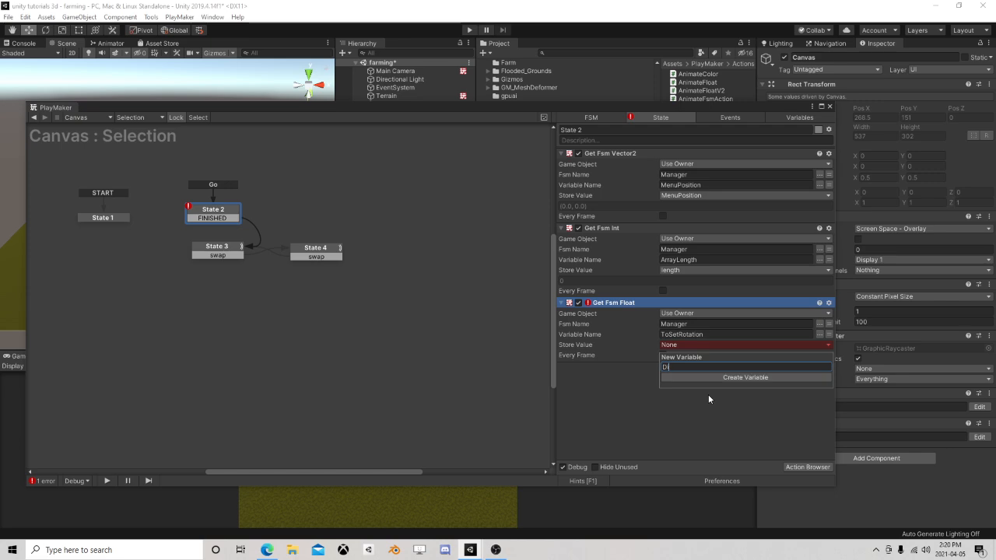
{"action": "type", "text": "vider"}
{"action": "key", "text": "Return"}
Step: Add a Float Operator action to State 3 after Float Abs
{"action": "left_click", "coordinate": [216, 248]}
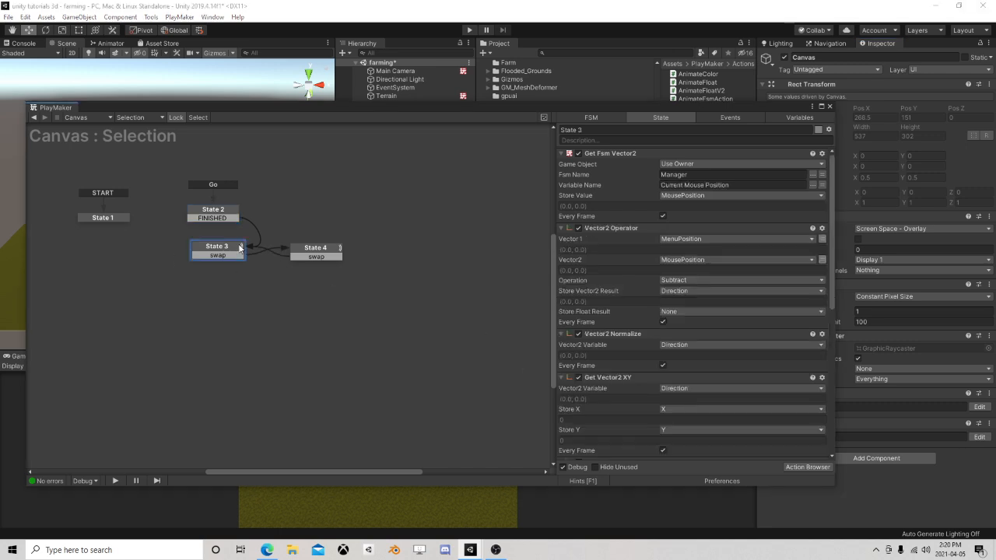
{"action": "scroll", "coordinate": [637, 343], "scroll_direction": "down", "scroll_amount": 5}
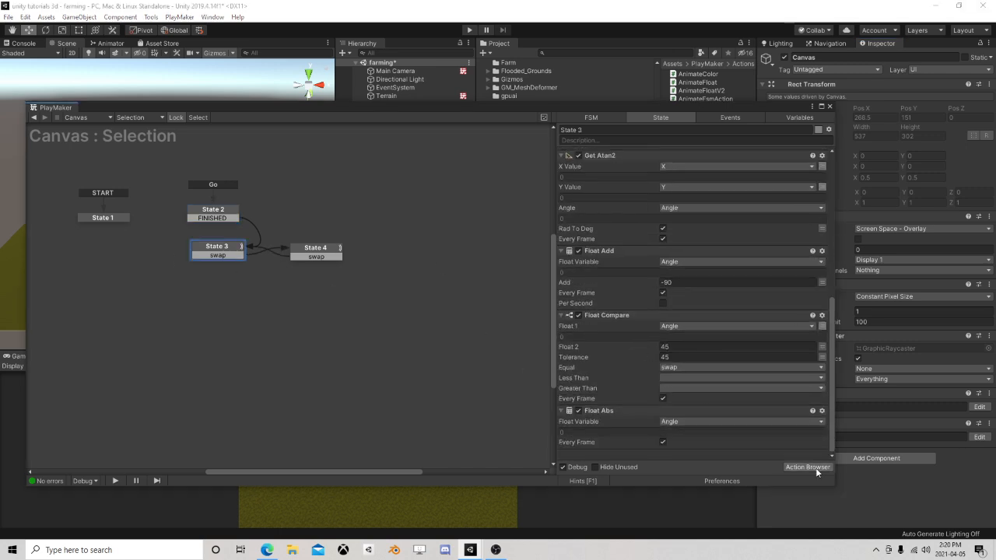
{"action": "left_click", "coordinate": [792, 467]}
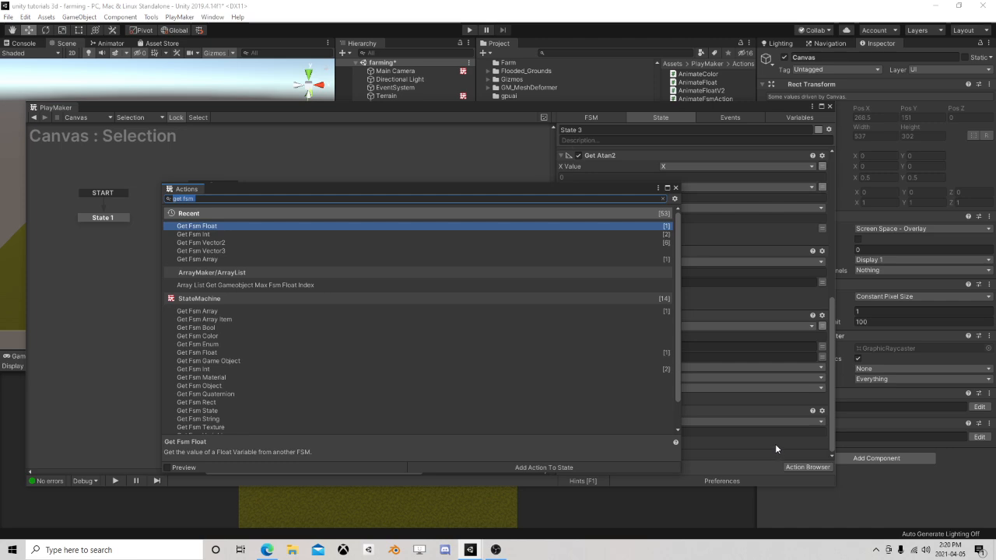
{"action": "type", "text": "ff"}
{"action": "key", "text": "BackSpace"}
{"action": "type", "text": "loat op"}
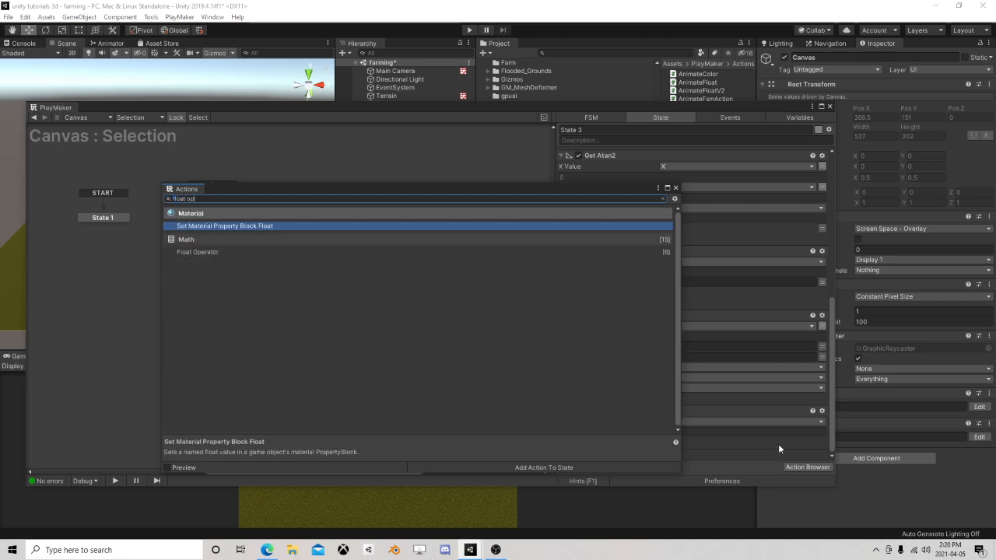
{"action": "double_click", "coordinate": [221, 250]}
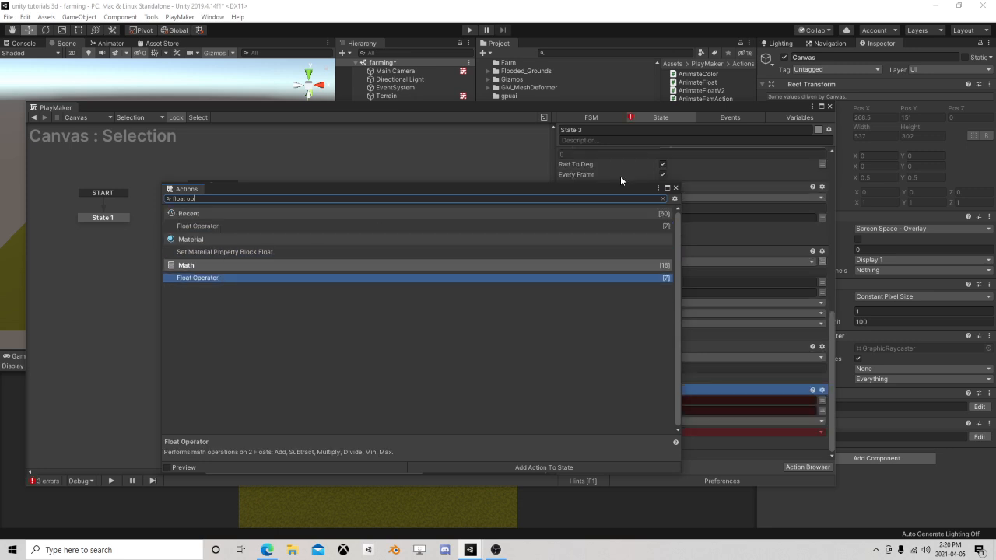
{"action": "left_click", "coordinate": [675, 188]}
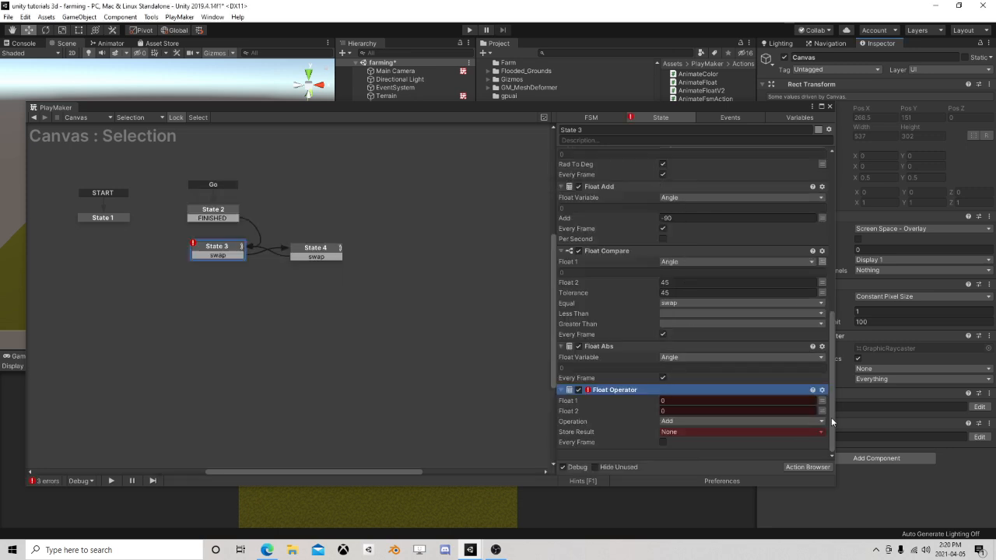
Step: Set State 3's Float Operator to divide Angle by Divider and run every frame
{"action": "left_click", "coordinate": [751, 401]}
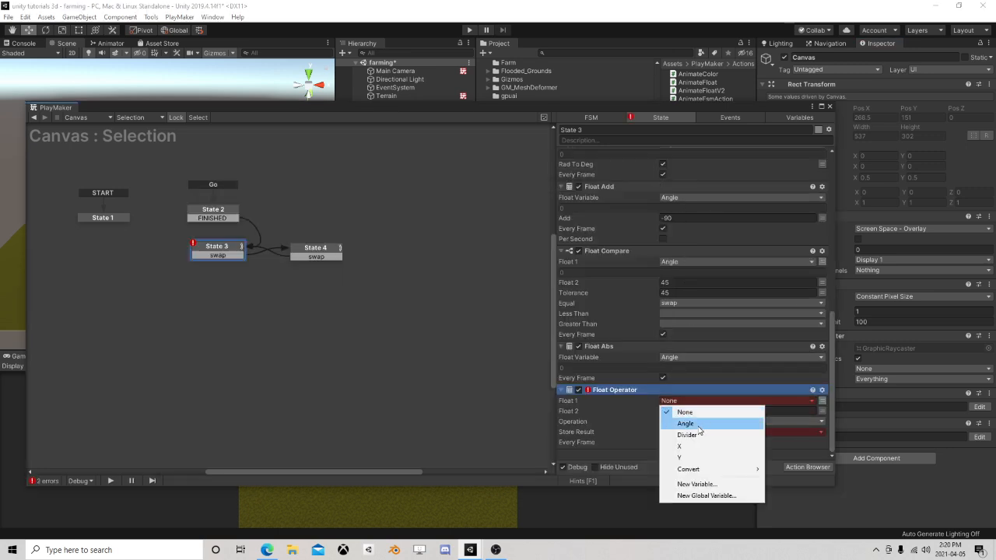
{"action": "left_click", "coordinate": [684, 423]}
{"action": "left_click", "coordinate": [795, 423]}
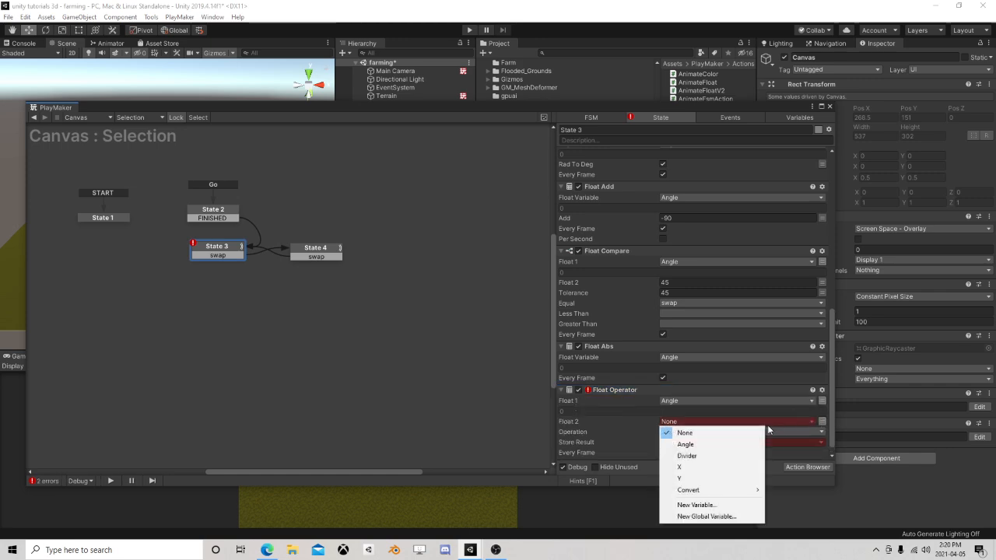
{"action": "left_click", "coordinate": [687, 454]}
{"action": "left_click", "coordinate": [689, 442]}
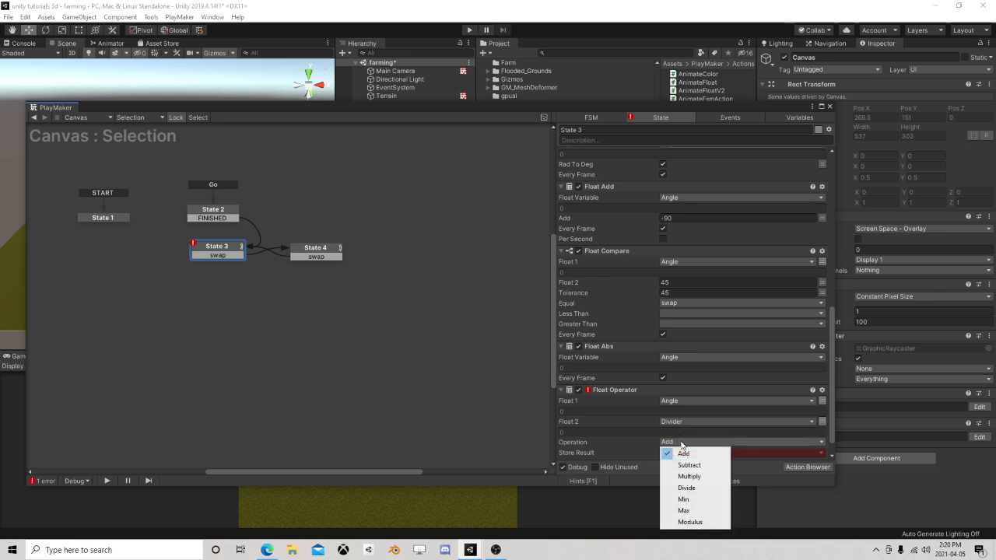
{"action": "left_click", "coordinate": [691, 490]}
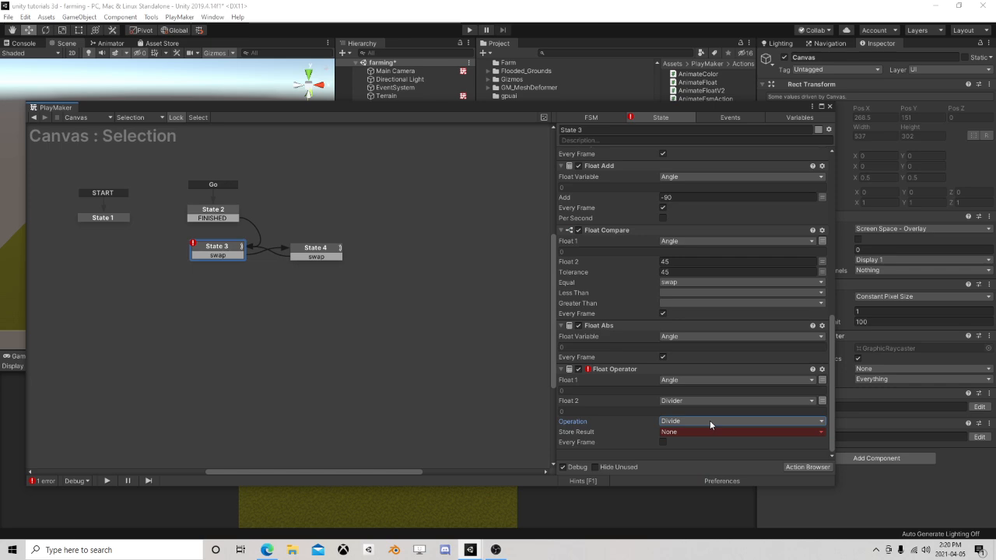
{"action": "left_click", "coordinate": [663, 443]}
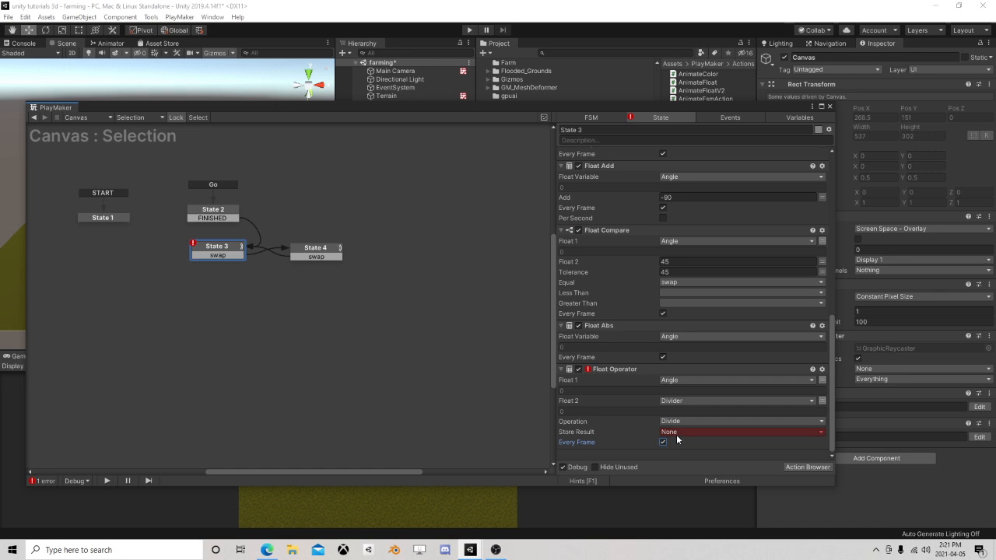
Step: Store the result of State 3's Float Operator in a new variable named test
{"action": "left_click", "coordinate": [679, 433]}
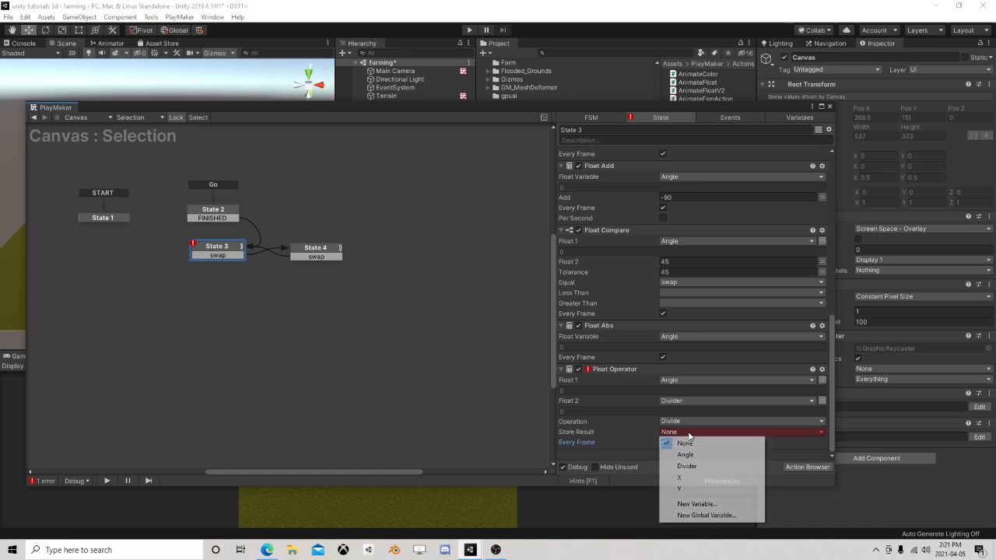
{"action": "left_click", "coordinate": [632, 429]}
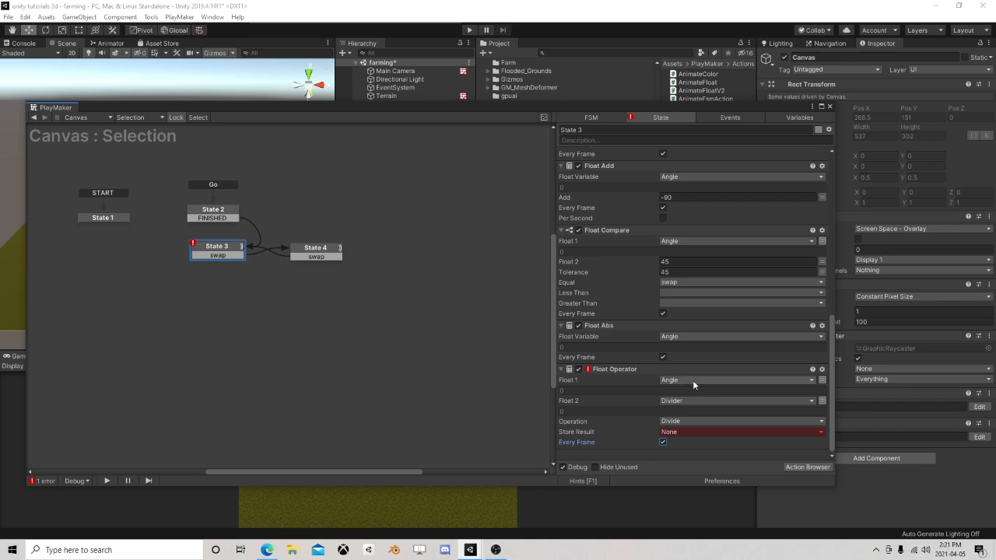
{"action": "left_click", "coordinate": [680, 431]}
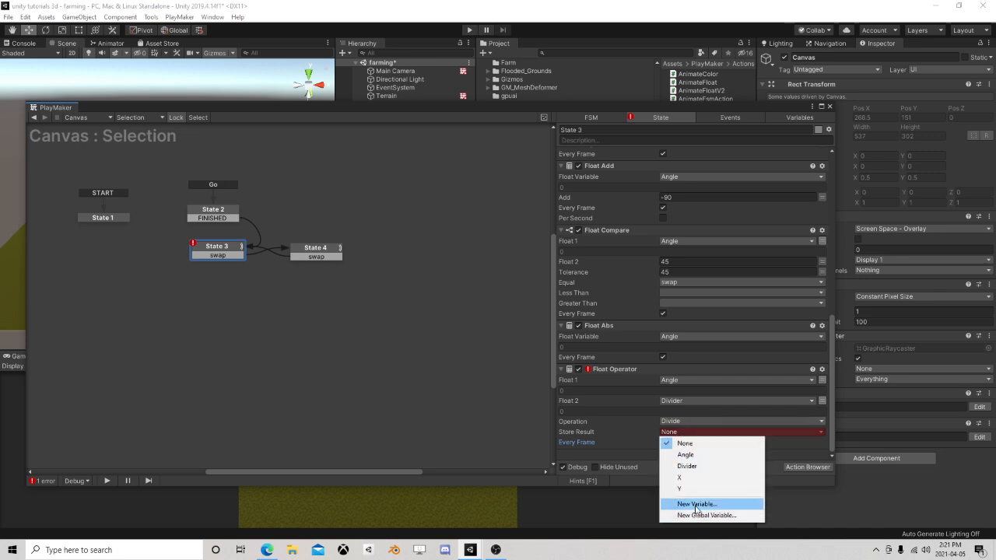
{"action": "left_click", "coordinate": [696, 502]}
{"action": "type", "text": "test"}
{"action": "key", "text": "Return"}
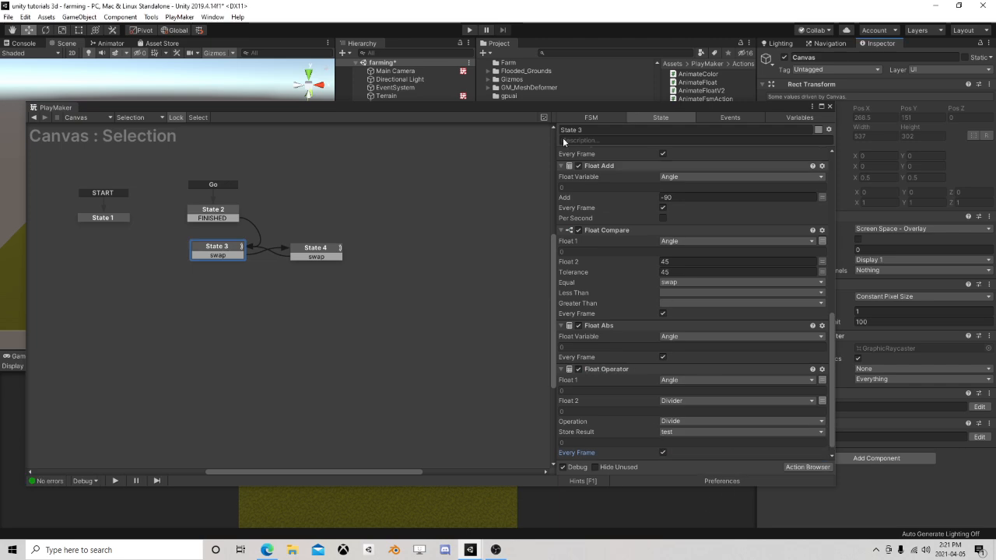
Step: Run the scene, open the radial wheel and check State 3's Float Operator values at different mouse angles, and stop the scene
{"action": "left_click", "coordinate": [468, 31]}
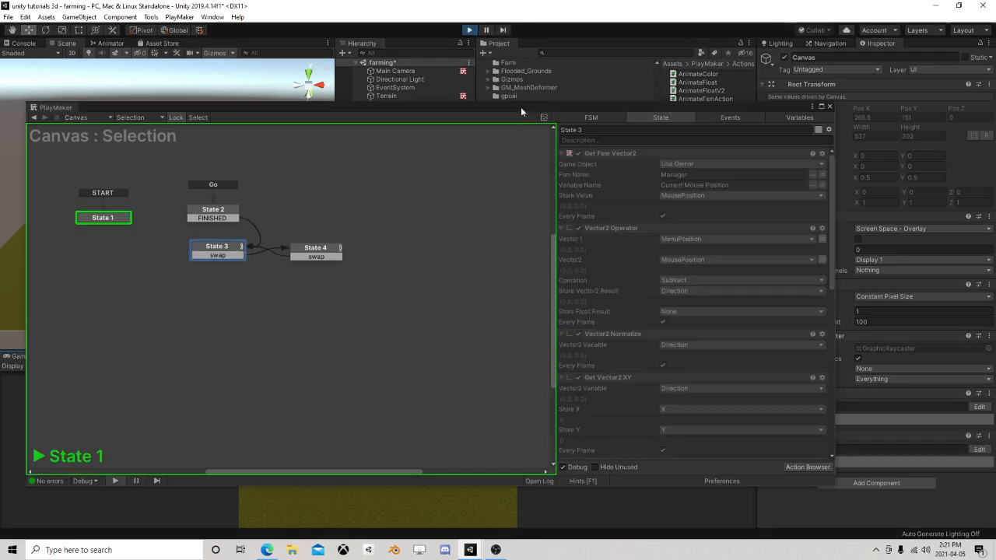
{"action": "left_click_drag", "start_coordinate": [521, 107], "coordinate": [525, 54]}
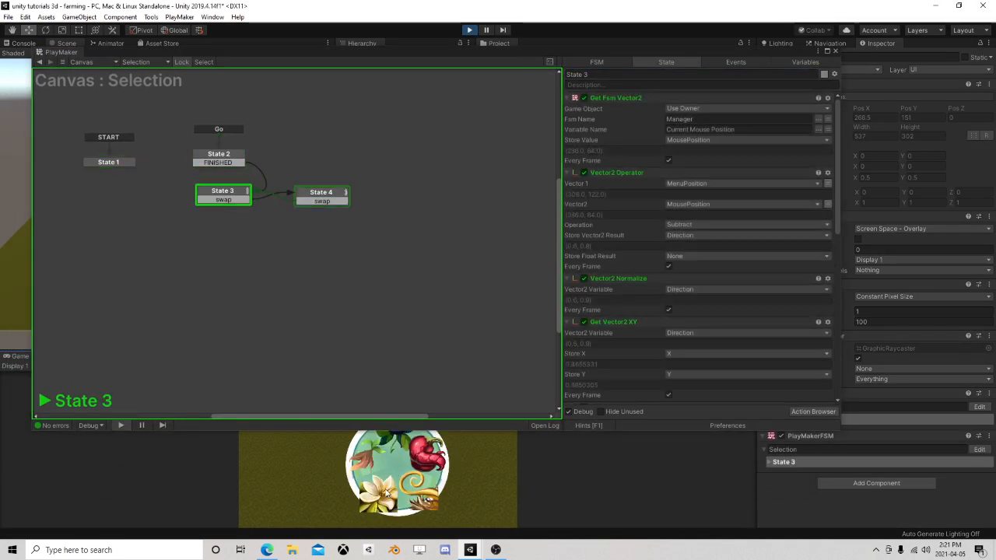
{"action": "scroll", "coordinate": [590, 327], "scroll_direction": "down", "scroll_amount": 10}
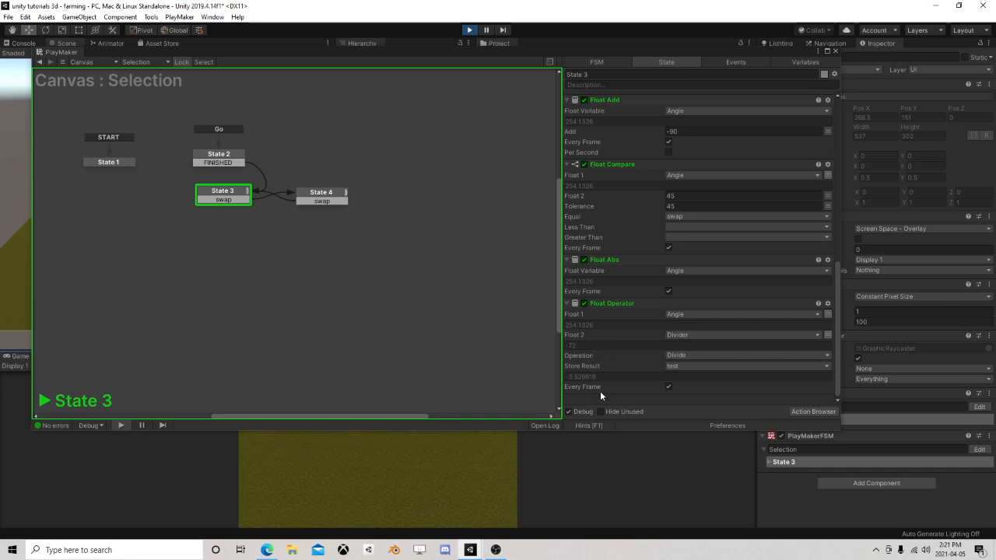
{"action": "left_click", "coordinate": [374, 495]}
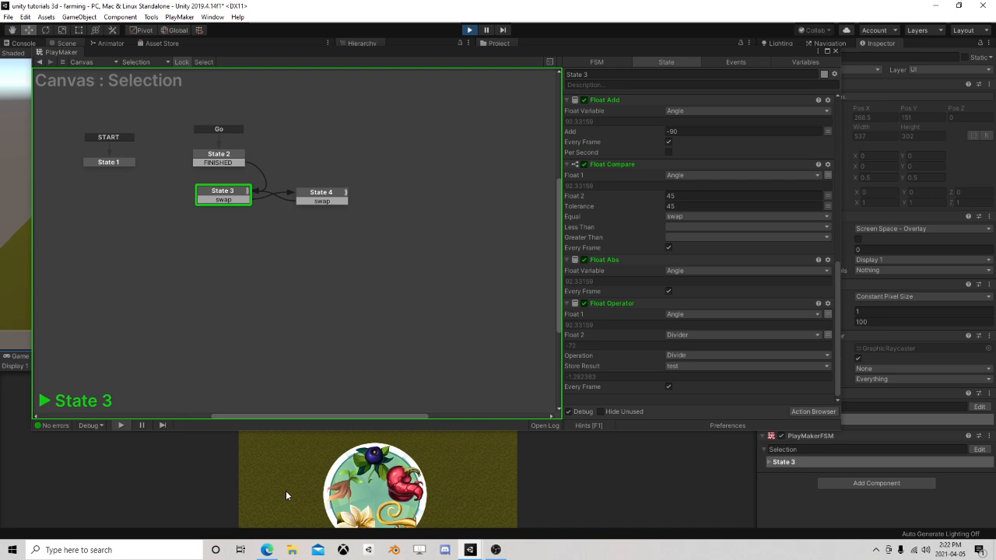
{"action": "left_click", "coordinate": [469, 29]}
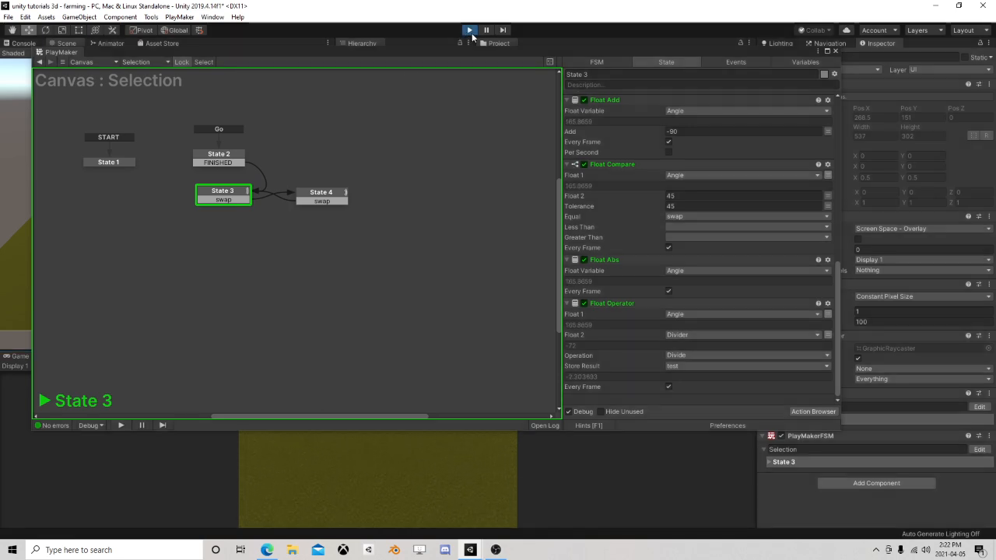
Step: Set Float 2 of State 3's Float Operator to the length variable, using the int-to-float conversion
{"action": "left_click", "coordinate": [687, 333]}
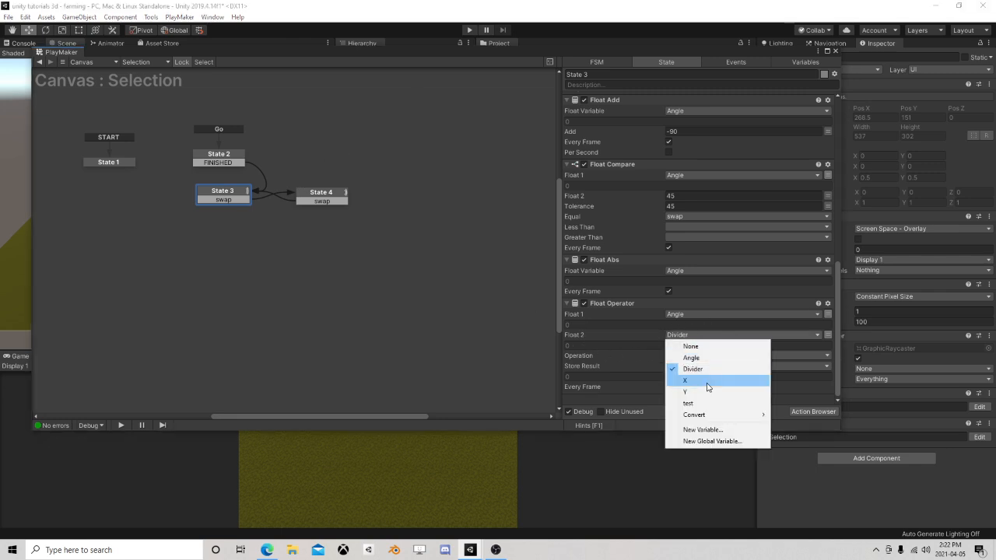
{"action": "mouse_move", "coordinate": [705, 415]}
{"action": "left_click", "coordinate": [789, 417]}
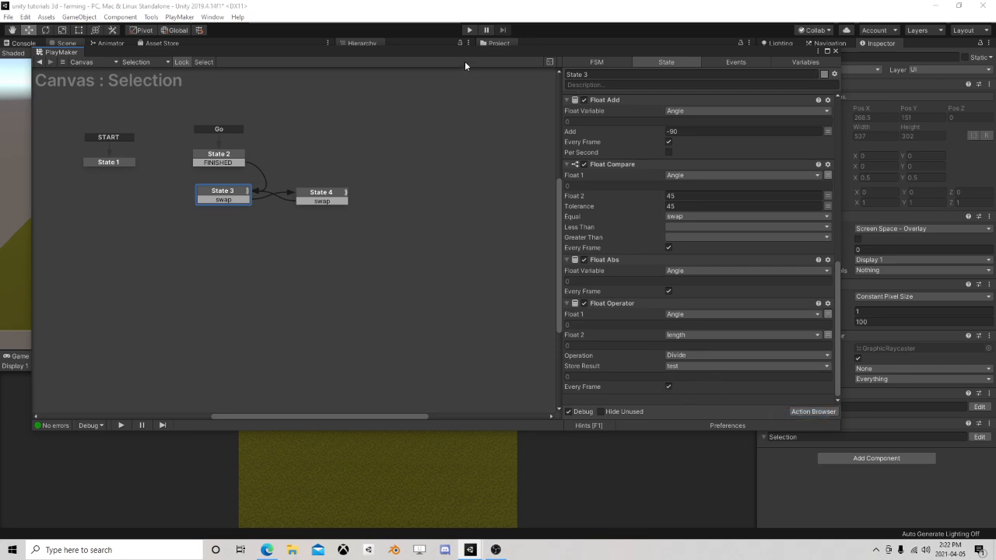
Step: Play-test the wheel again to check the result of dividing Angle by length, and stop the scene
{"action": "left_click", "coordinate": [470, 29]}
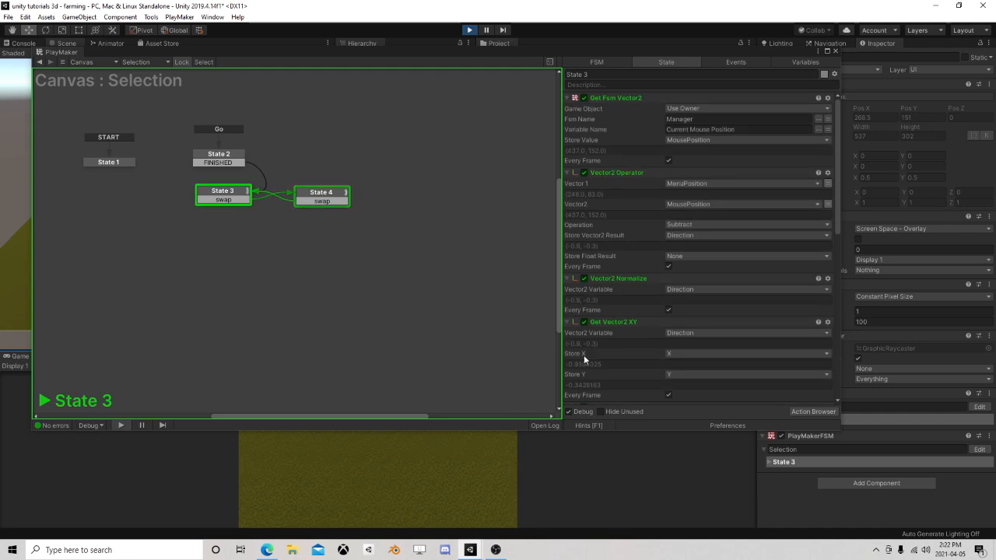
{"action": "scroll", "coordinate": [583, 355], "scroll_direction": "down", "scroll_amount": 8}
{"action": "left_click", "coordinate": [376, 500]}
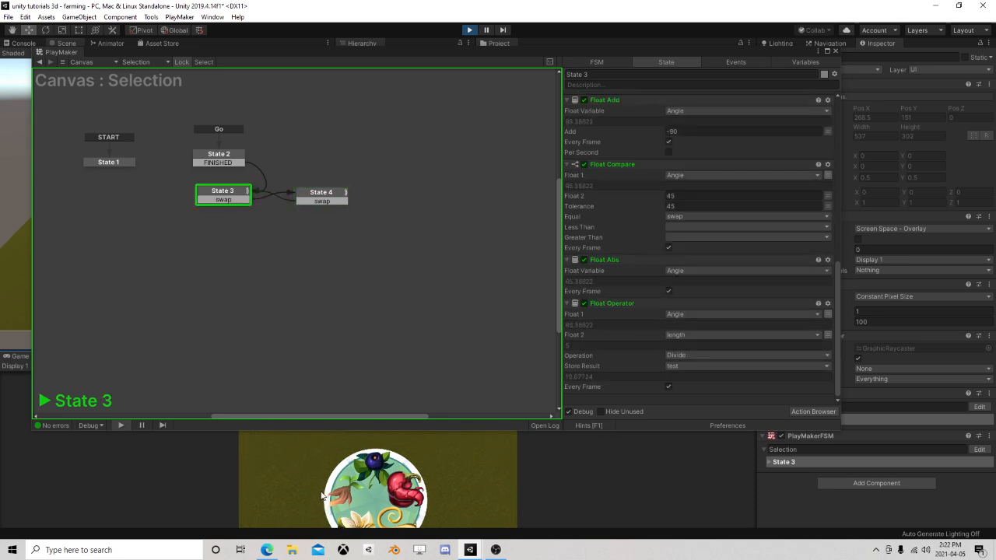
{"action": "left_click", "coordinate": [470, 30]}
Step: Examine the actions in State 3 and State 2 of the disabled GameObject's Selection FSM as a reference for the angle division
{"action": "left_click", "coordinate": [835, 51]}
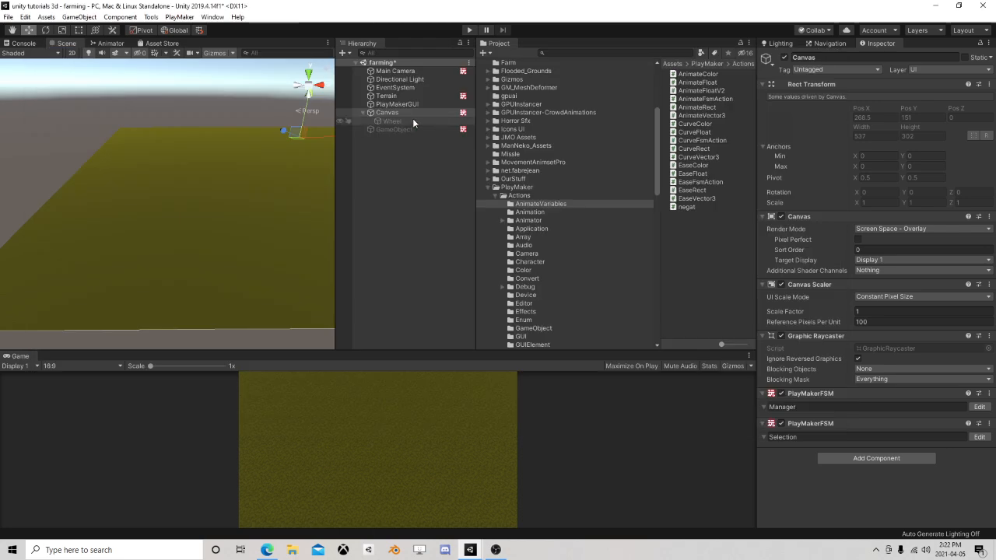
{"action": "left_click", "coordinate": [390, 129]}
{"action": "left_click", "coordinate": [980, 147]}
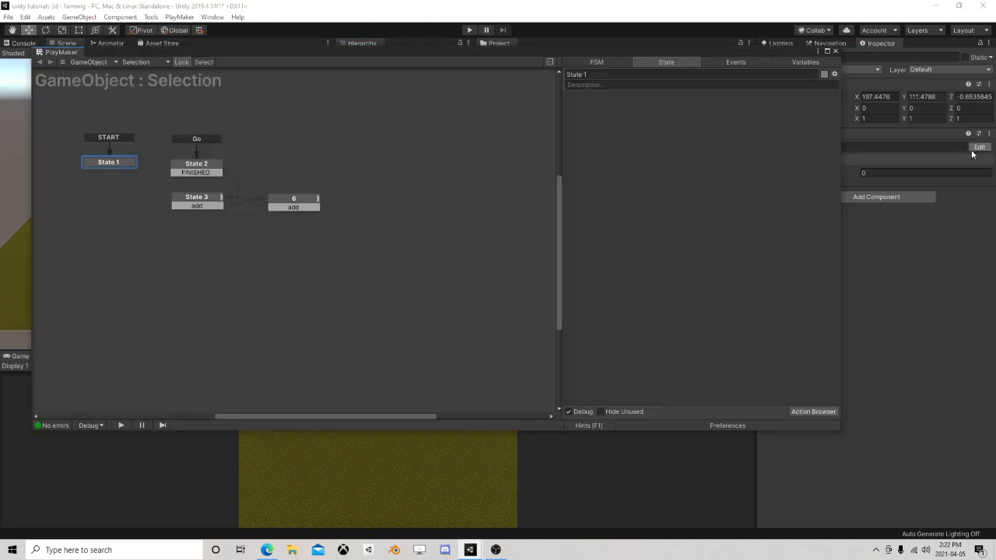
{"action": "left_click", "coordinate": [208, 200]}
{"action": "scroll", "coordinate": [672, 329], "scroll_direction": "down", "scroll_amount": 10}
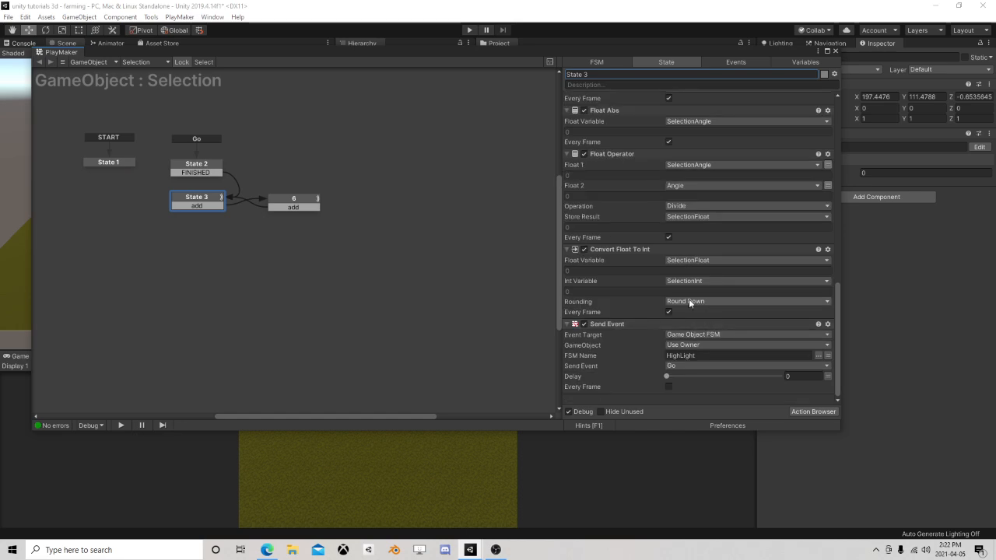
{"action": "scroll", "coordinate": [689, 302], "scroll_direction": "up", "scroll_amount": 2}
{"action": "scroll", "coordinate": [688, 303], "scroll_direction": "up", "scroll_amount": 2}
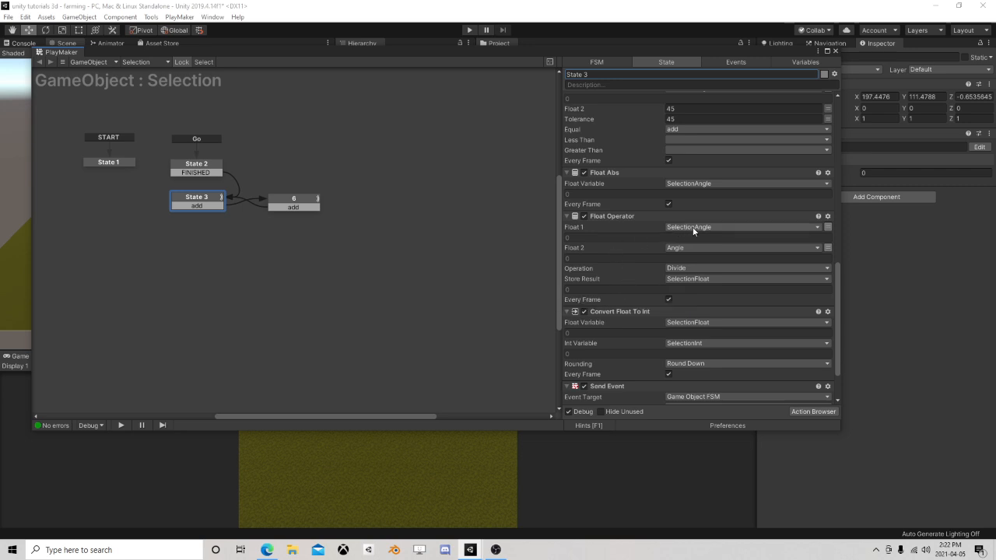
{"action": "scroll", "coordinate": [701, 237], "scroll_direction": "up", "scroll_amount": 10}
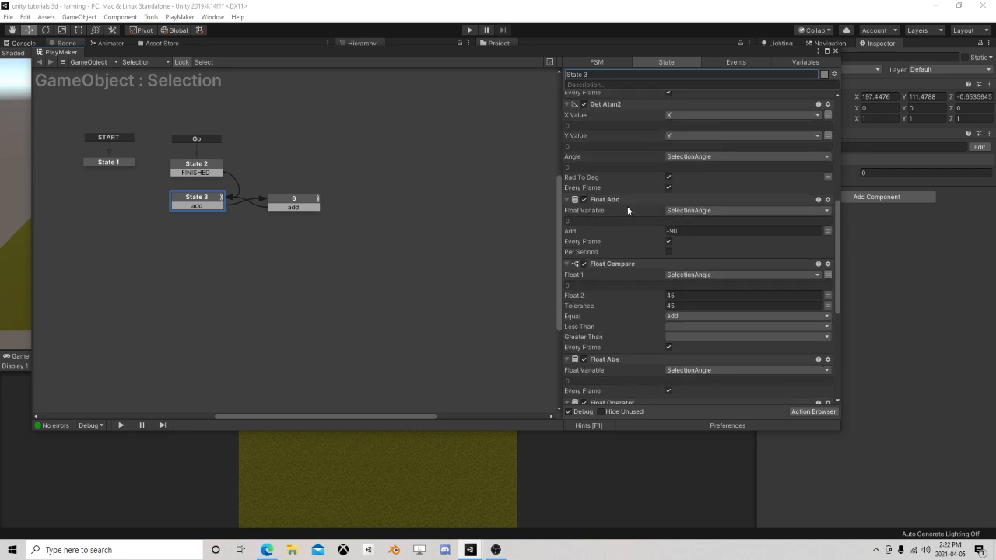
{"action": "scroll", "coordinate": [709, 227], "scroll_direction": "down", "scroll_amount": 7}
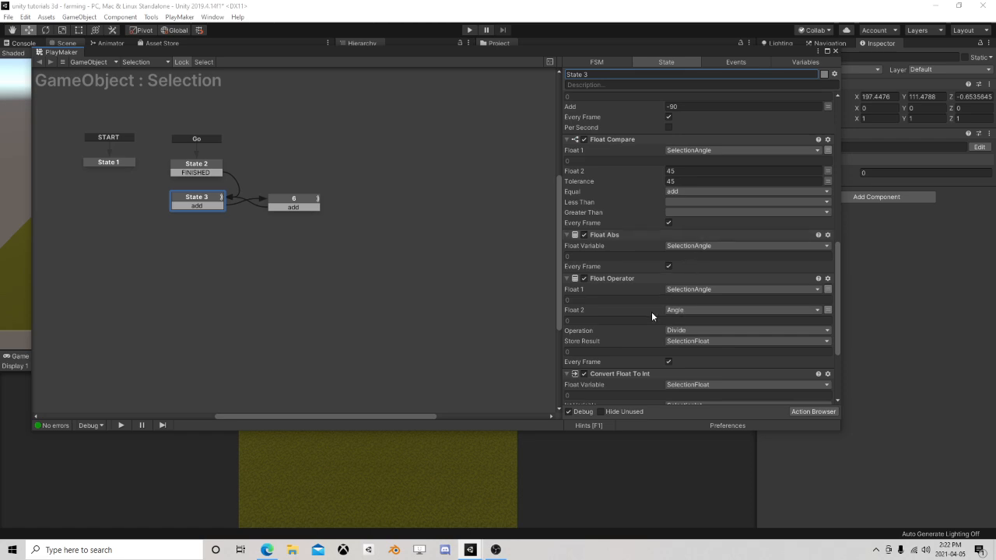
{"action": "scroll", "coordinate": [696, 309], "scroll_direction": "up", "scroll_amount": 18}
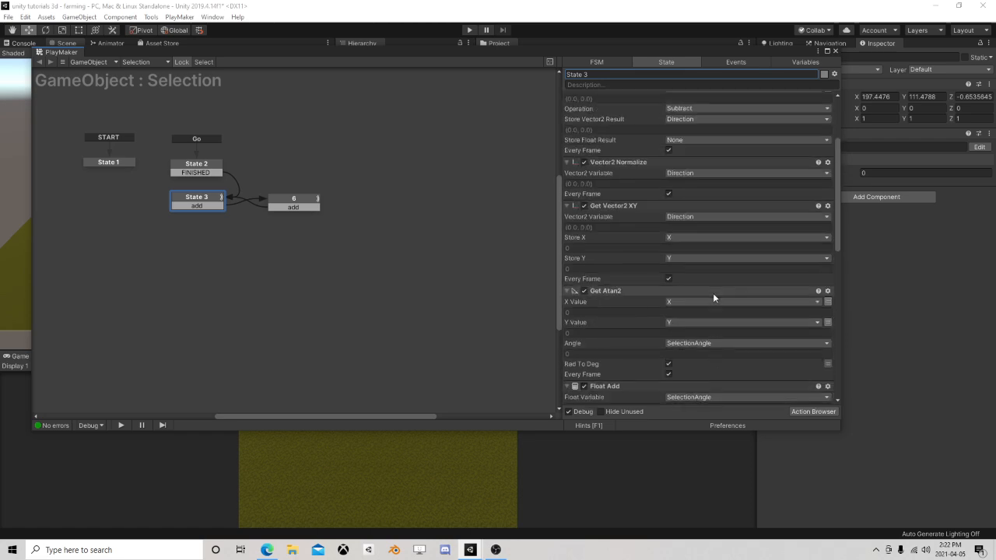
{"action": "scroll", "coordinate": [713, 290], "scroll_direction": "up", "scroll_amount": 3}
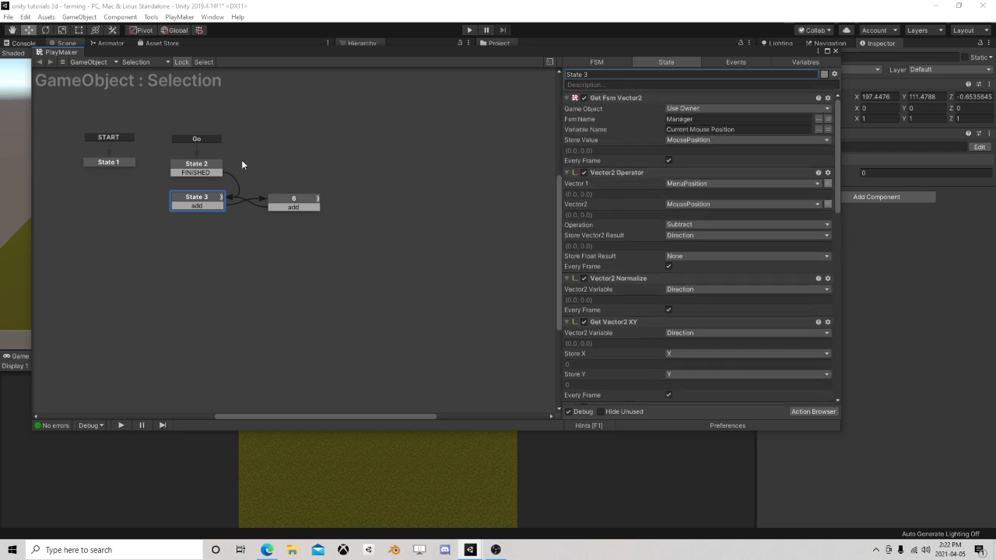
{"action": "left_click", "coordinate": [205, 169]}
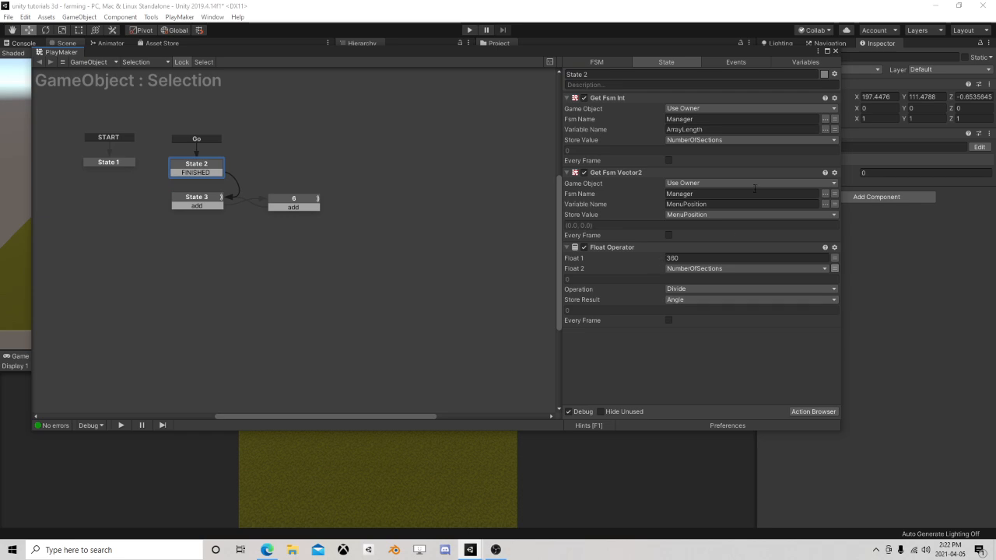
Step: Reopen the Canvas's Selection FSM and delete the Get Fsm Float action from State 2
{"action": "left_click", "coordinate": [835, 52]}
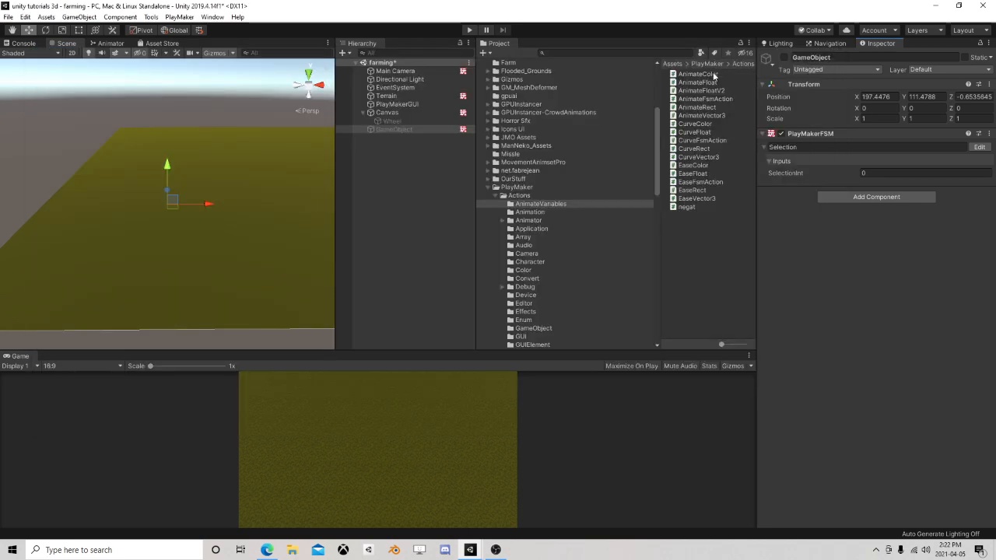
{"action": "left_click", "coordinate": [391, 114]}
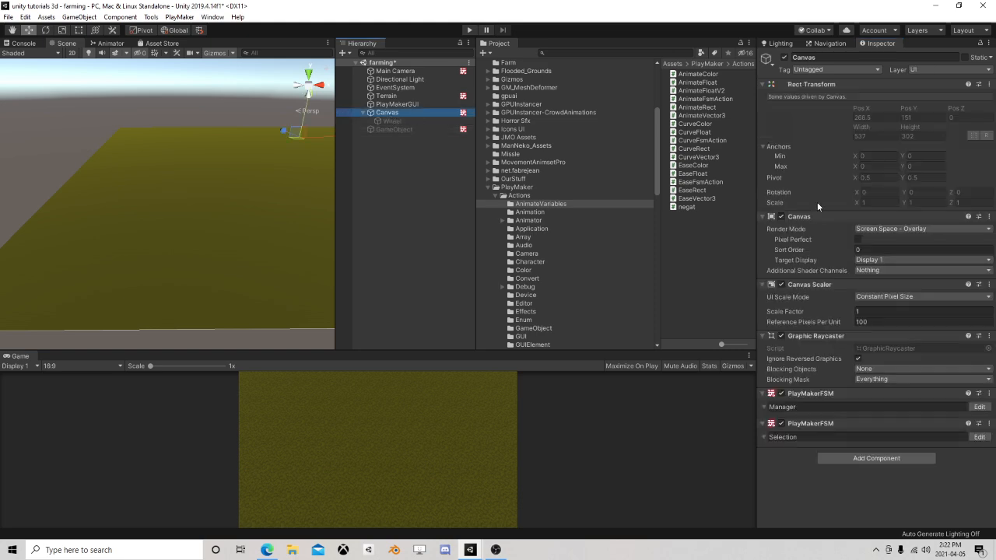
{"action": "left_click", "coordinate": [979, 437]}
{"action": "left_click", "coordinate": [216, 156]}
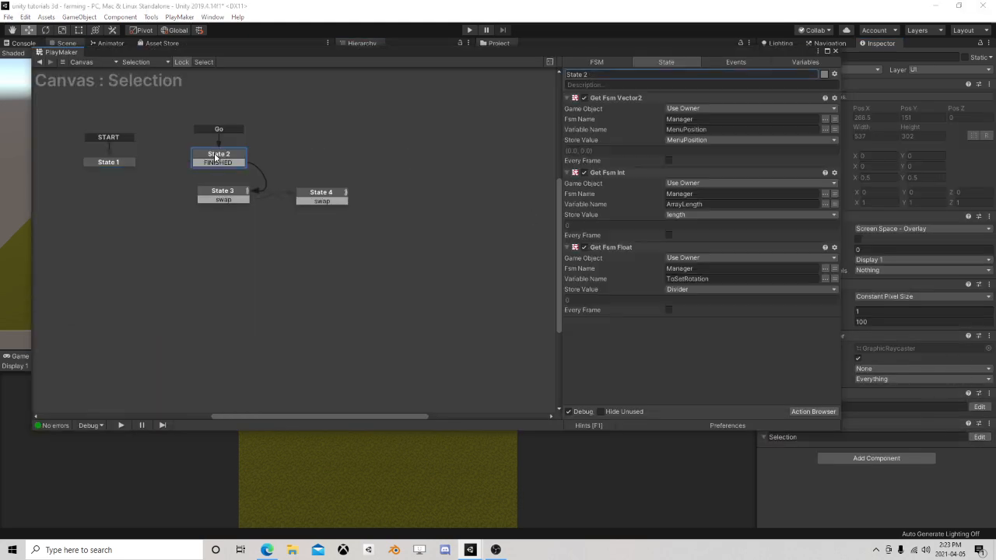
{"action": "left_click", "coordinate": [625, 247]}
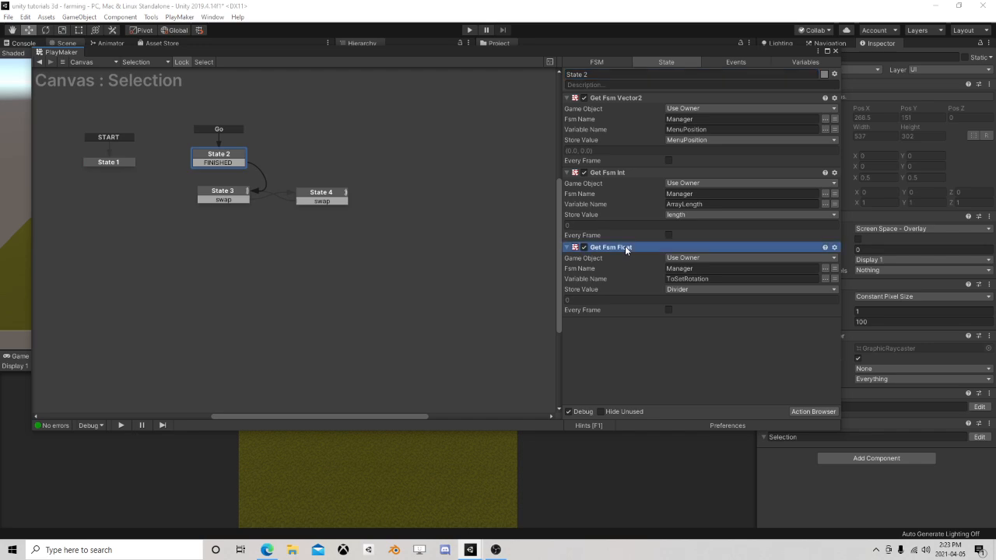
{"action": "key", "text": "Delete"}
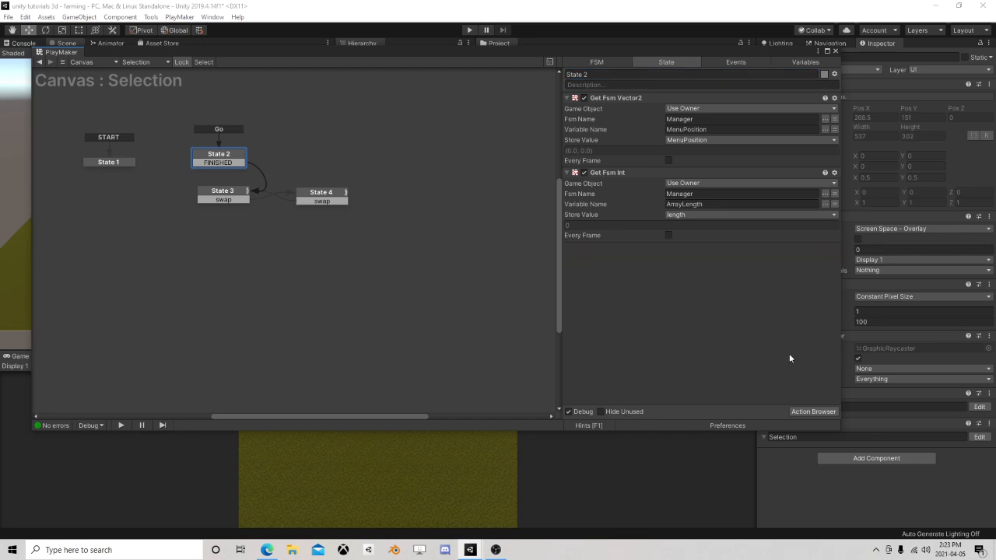
Step: Add a Float Operator action to State 2 and place it below Get Fsm Int
{"action": "left_click", "coordinate": [813, 412]}
{"action": "type", "text": "flo"}
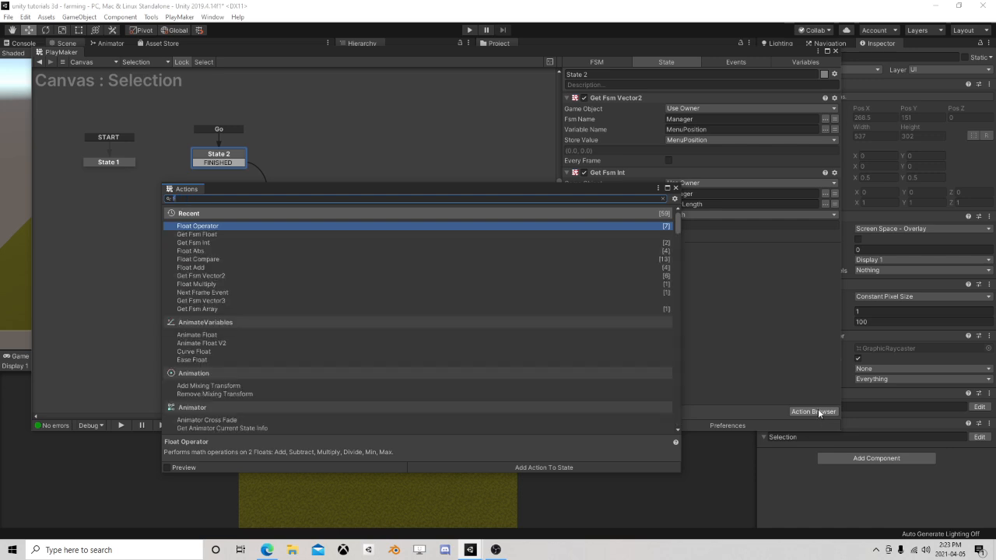
{"action": "double_click", "coordinate": [247, 226]}
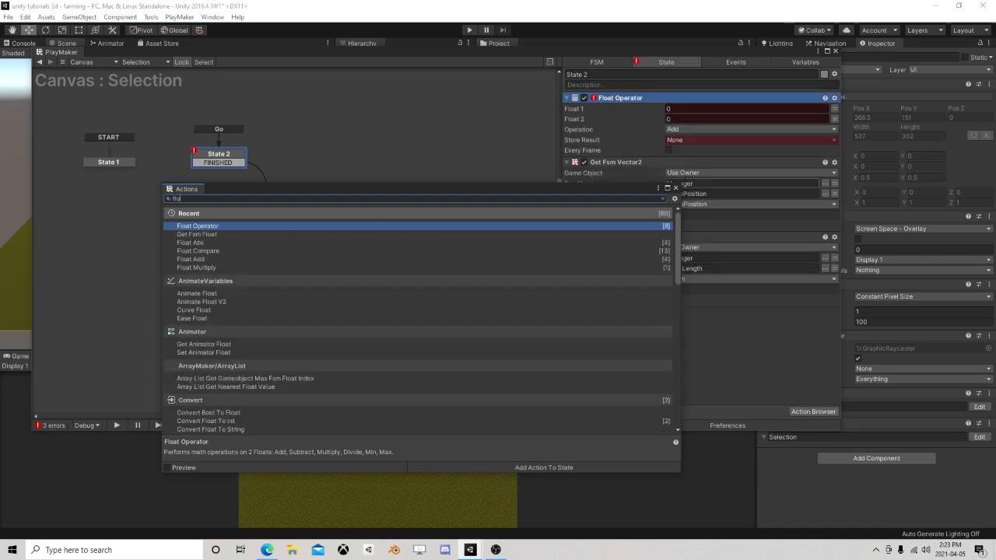
{"action": "left_click", "coordinate": [676, 187]}
{"action": "left_click_drag", "start_coordinate": [620, 105], "coordinate": [699, 328]}
Step: Set State 2's Float Operator to divide 360 by the converted length variable and store the result in Divider
{"action": "left_click", "coordinate": [835, 258]}
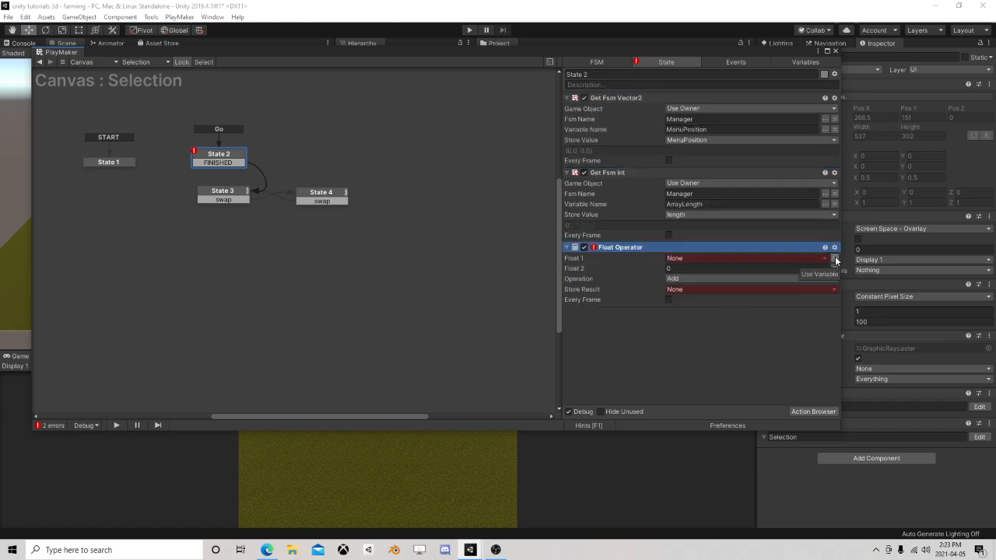
{"action": "left_click", "coordinate": [835, 258]}
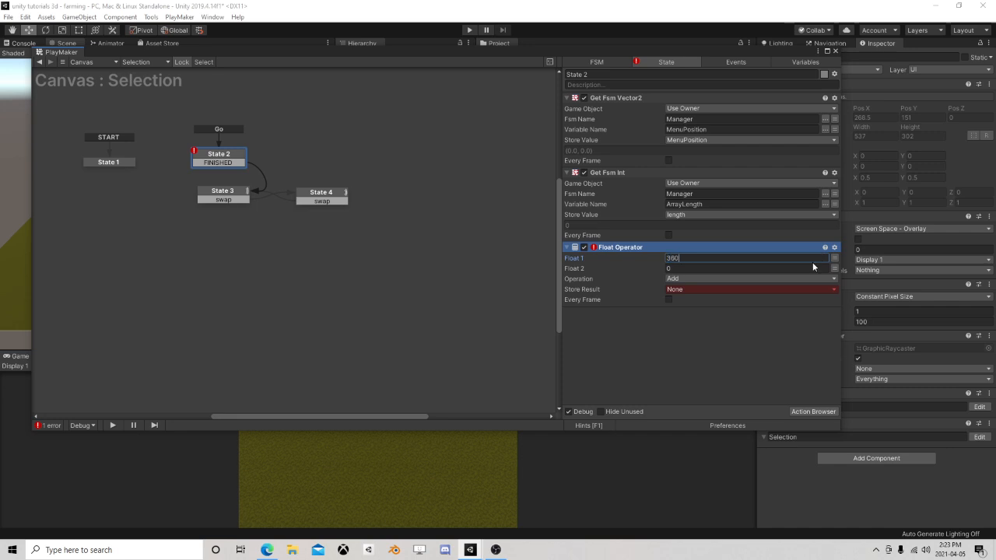
{"action": "left_click", "coordinate": [835, 268]}
{"action": "left_click", "coordinate": [812, 268]}
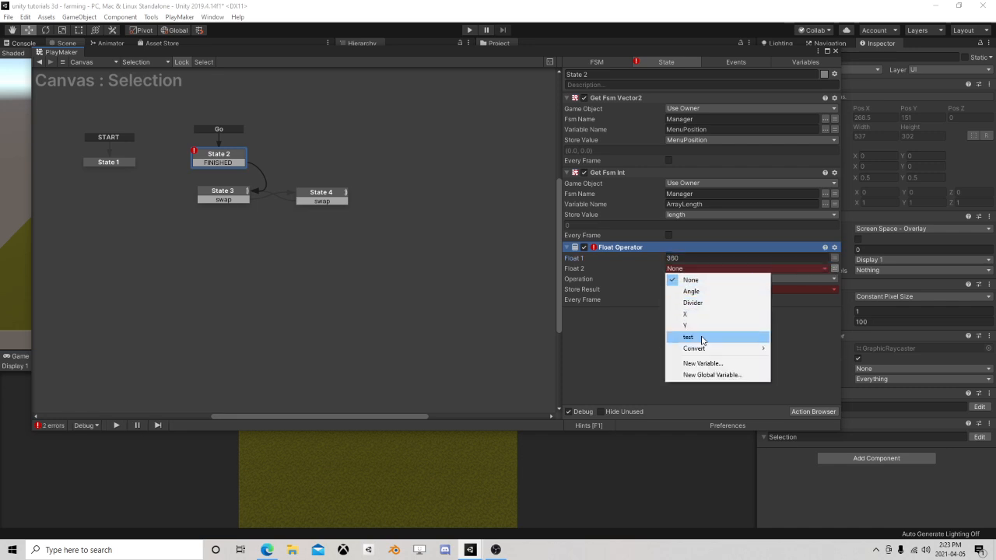
{"action": "mouse_move", "coordinate": [728, 349]}
{"action": "left_click", "coordinate": [801, 351]}
{"action": "left_click", "coordinate": [690, 289]}
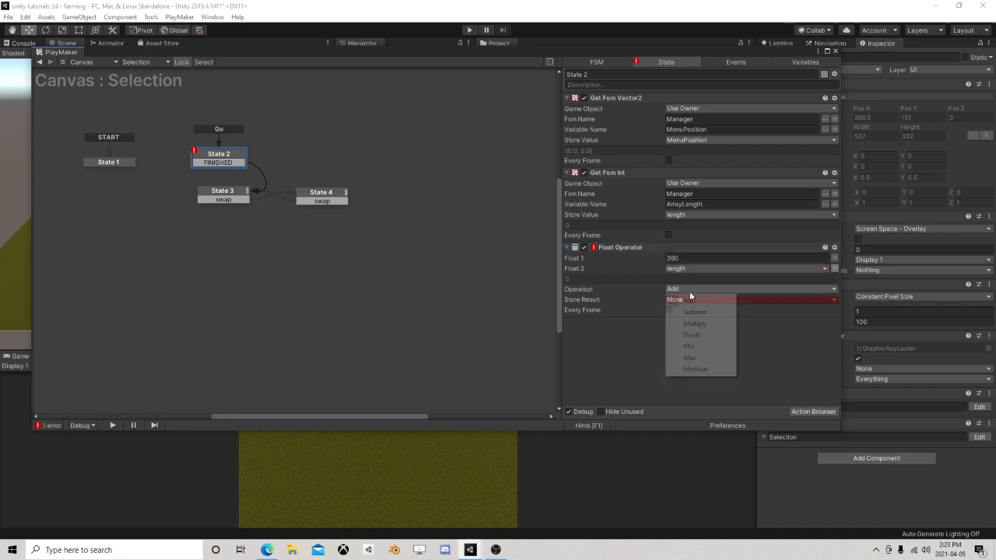
{"action": "left_click", "coordinate": [692, 335]}
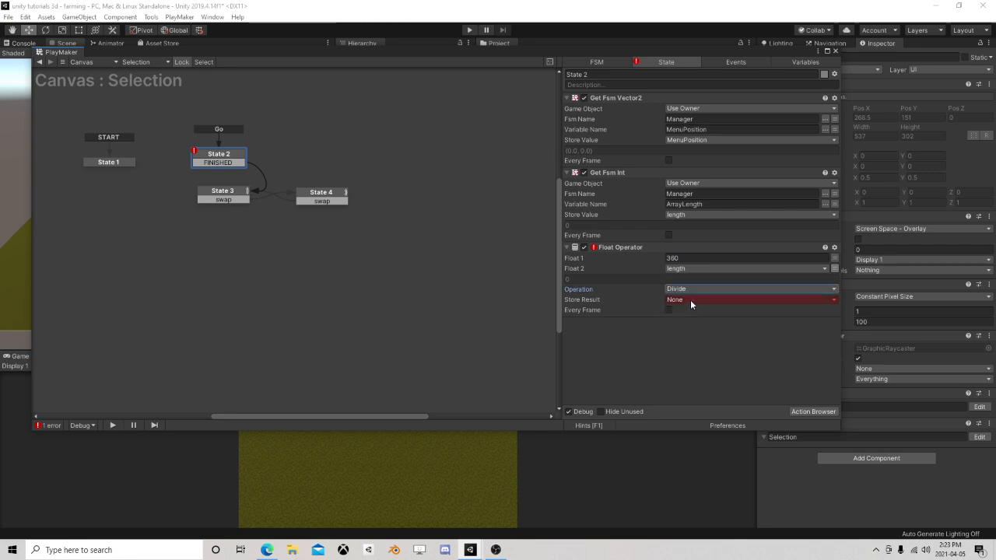
{"action": "left_click", "coordinate": [690, 299]}
{"action": "left_click", "coordinate": [693, 334]}
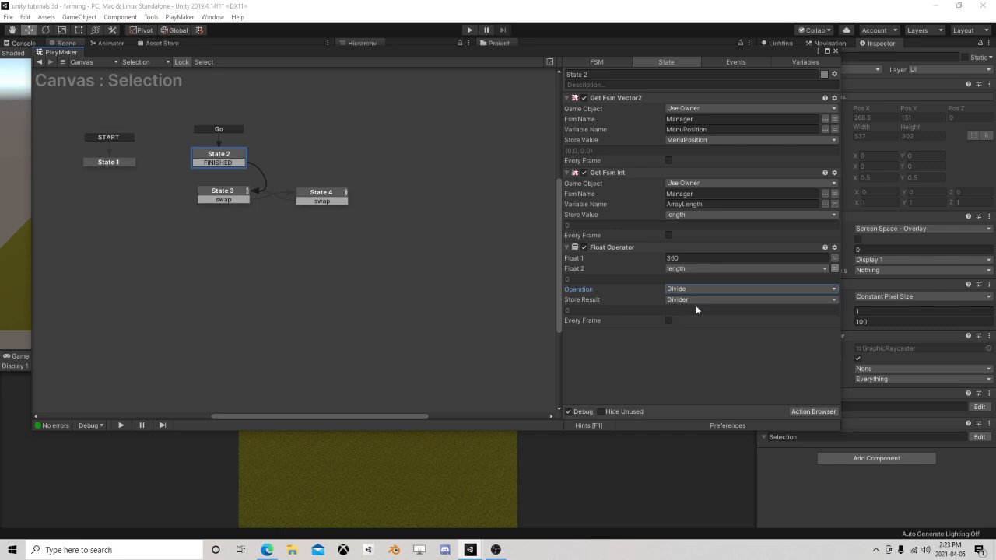
Step: Set the second float of State 3's Float Operator to Divider so the angle is divided by it
{"action": "left_click", "coordinate": [241, 192]}
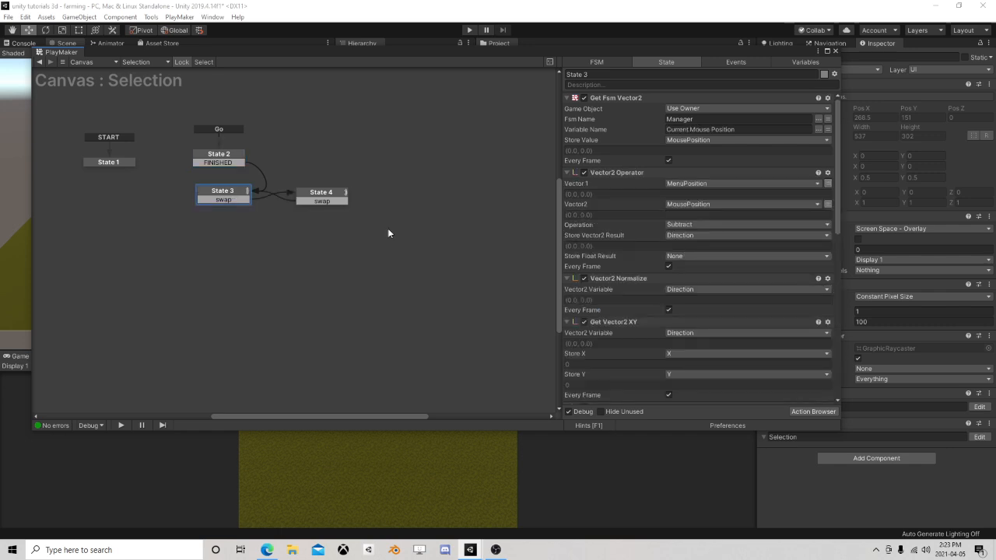
{"action": "scroll", "coordinate": [681, 310], "scroll_direction": "down", "scroll_amount": 10}
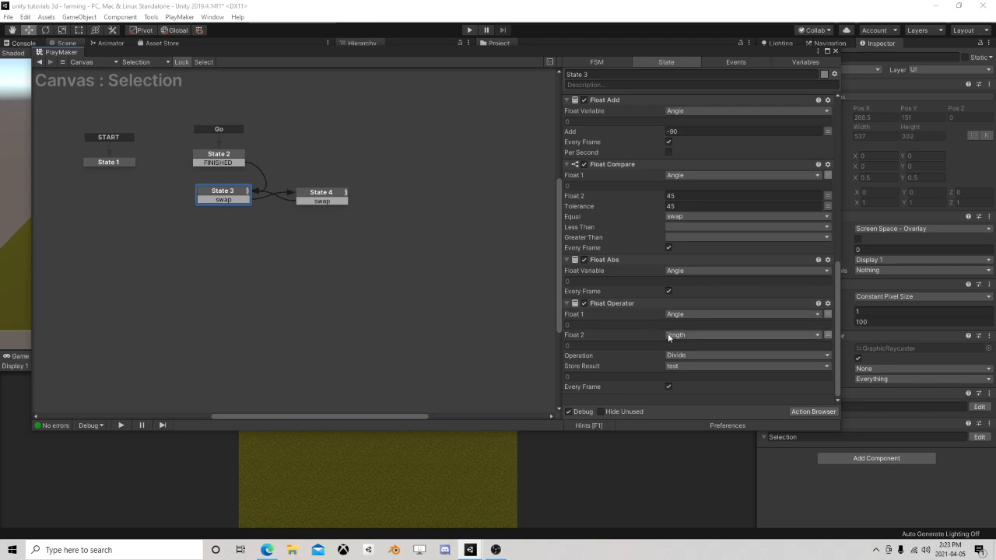
{"action": "left_click", "coordinate": [693, 335]}
{"action": "left_click", "coordinate": [724, 369]}
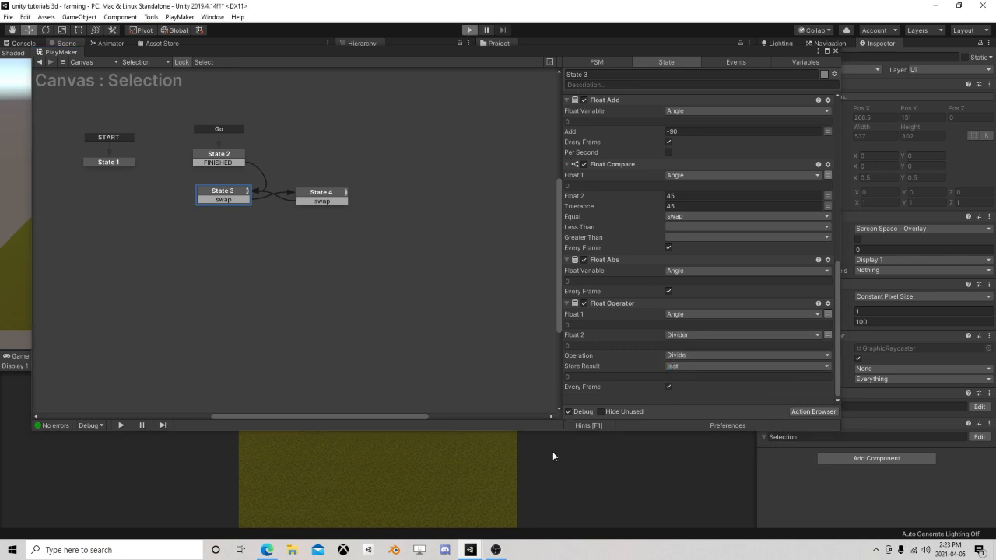
Step: Play the scene, check State 3's Float Operator values while moving around the radial menu, and stop playback
{"action": "scroll", "coordinate": [634, 346], "scroll_direction": "up", "scroll_amount": 4}
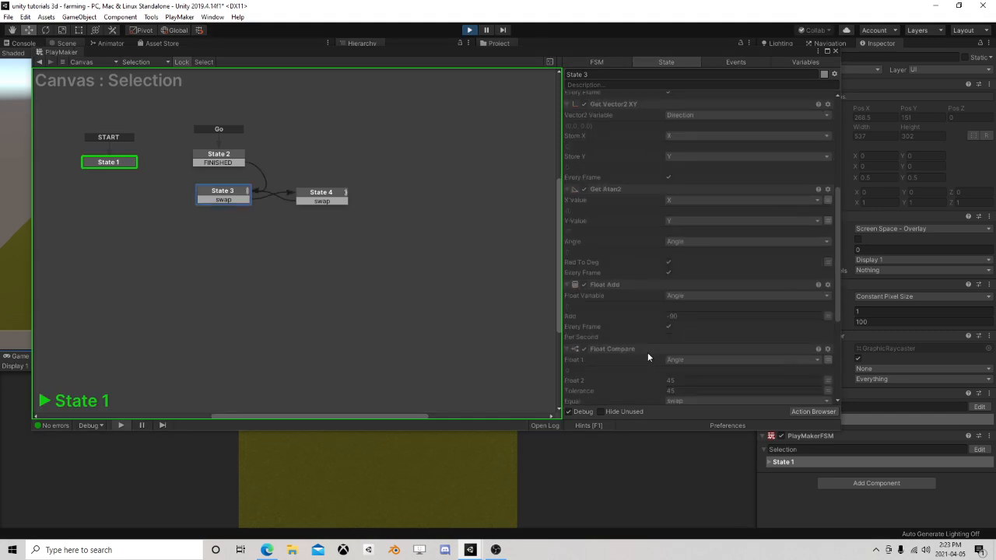
{"action": "scroll", "coordinate": [647, 353], "scroll_direction": "down", "scroll_amount": 5}
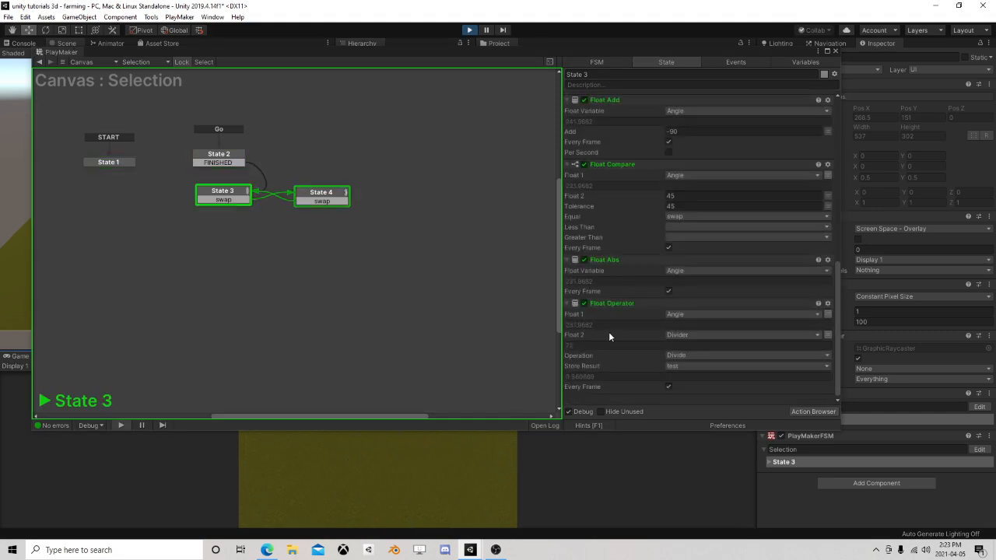
{"action": "left_click", "coordinate": [394, 495]}
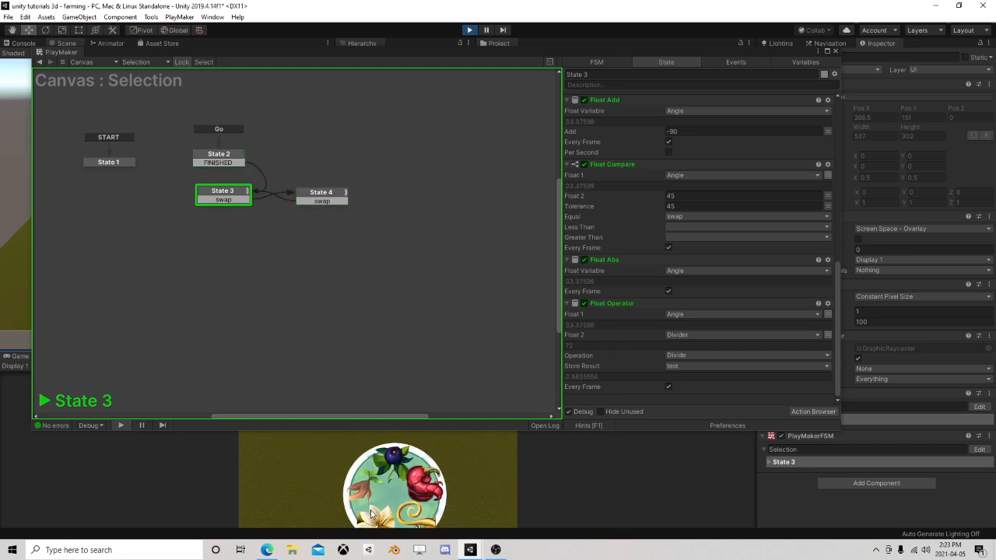
{"action": "left_click_drag", "start_coordinate": [384, 447], "coordinate": [403, 520]}
{"action": "left_click", "coordinate": [469, 30]}
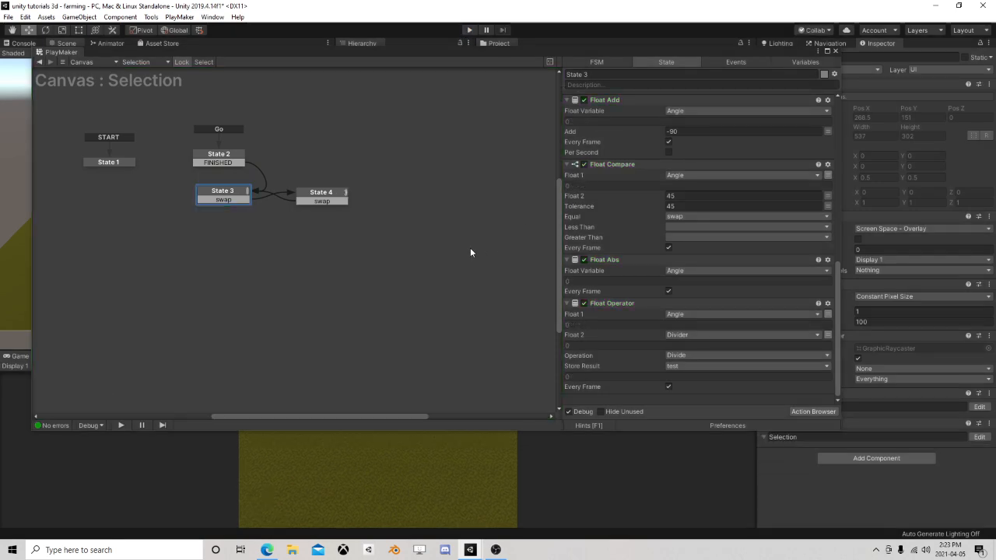
Step: Add a Convert Float To Int action at the end of State 3
{"action": "left_click", "coordinate": [810, 412]}
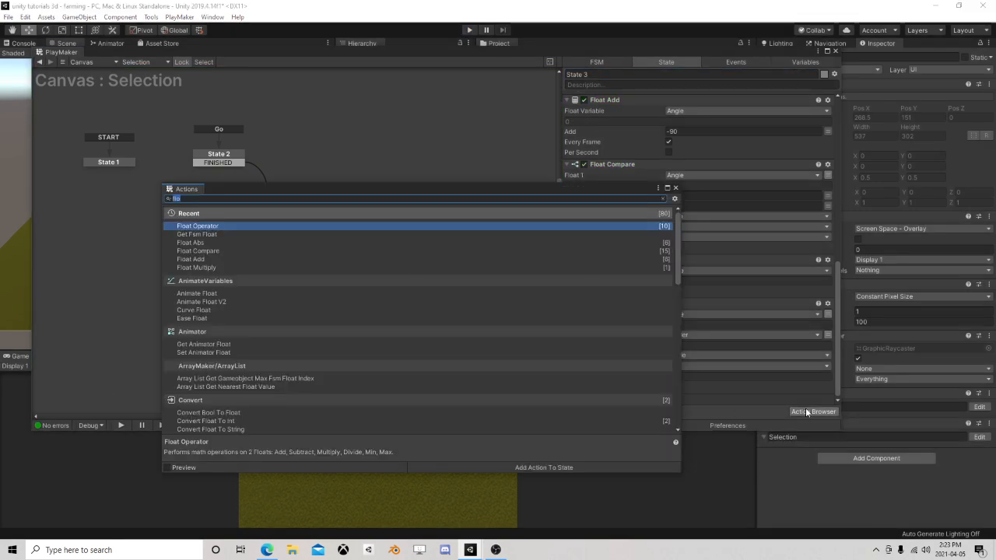
{"action": "type", "text": "float to int"}
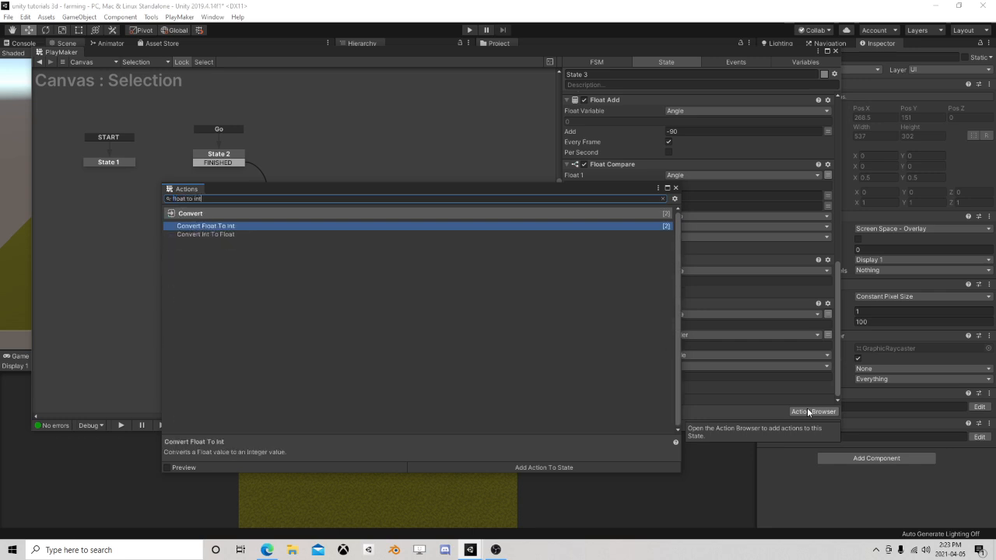
{"action": "double_click", "coordinate": [246, 226]}
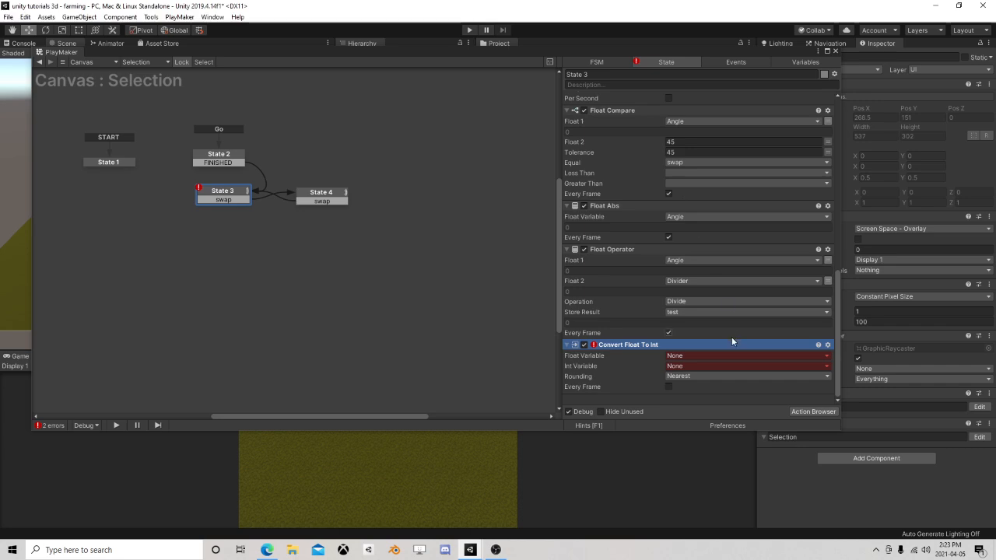
{"action": "left_click", "coordinate": [697, 357]}
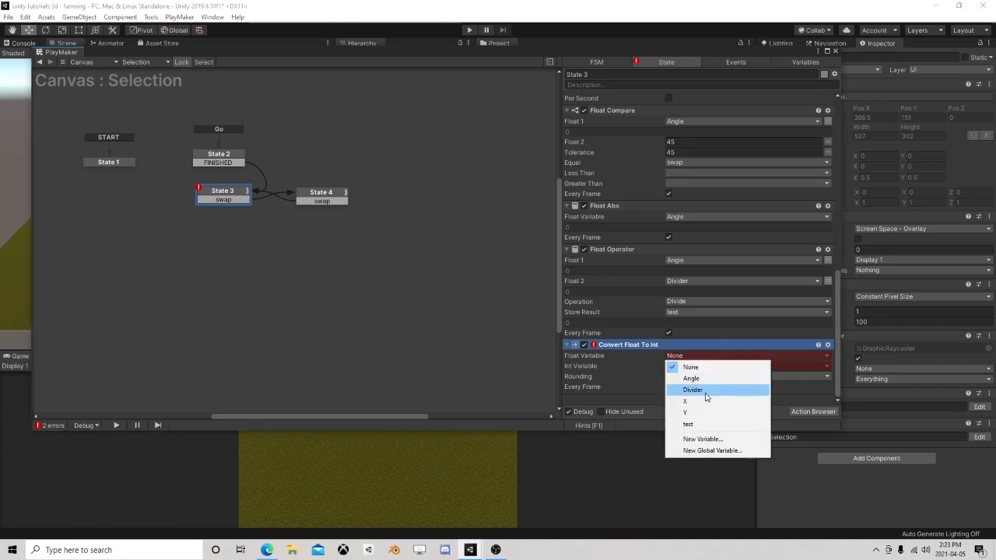
{"action": "left_click", "coordinate": [629, 374]}
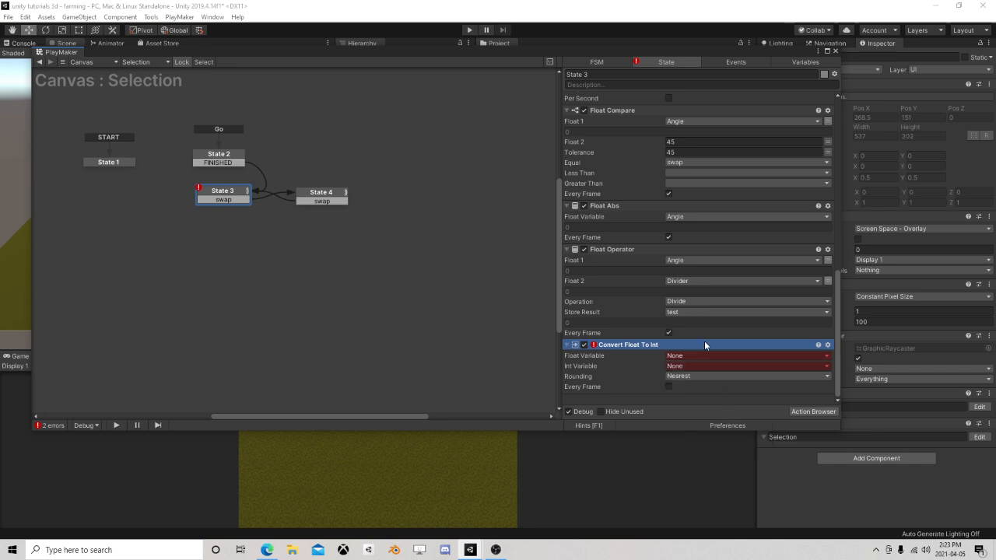
Step: Store the result of State 3's Float Operator in a new variable named SelectionFloat
{"action": "left_click", "coordinate": [689, 312]}
{"action": "left_click", "coordinate": [736, 395]}
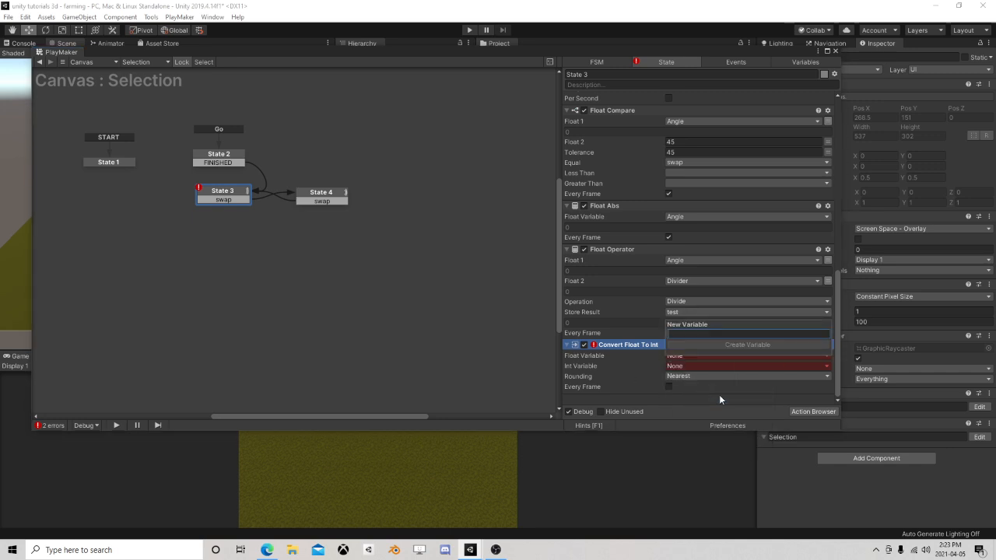
{"action": "type", "text": "Se"}
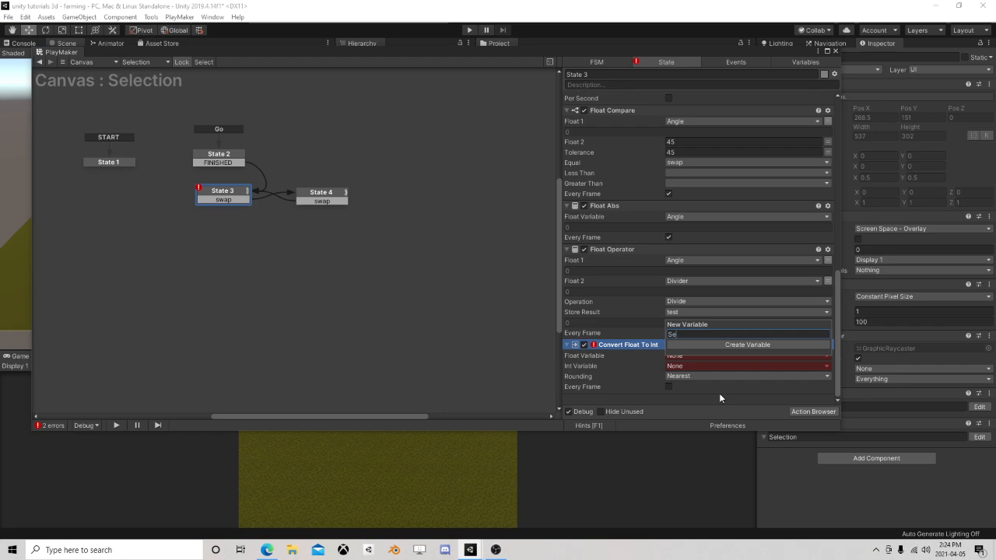
{"action": "type", "text": "lectionFloat"}
{"action": "key", "text": "Return"}
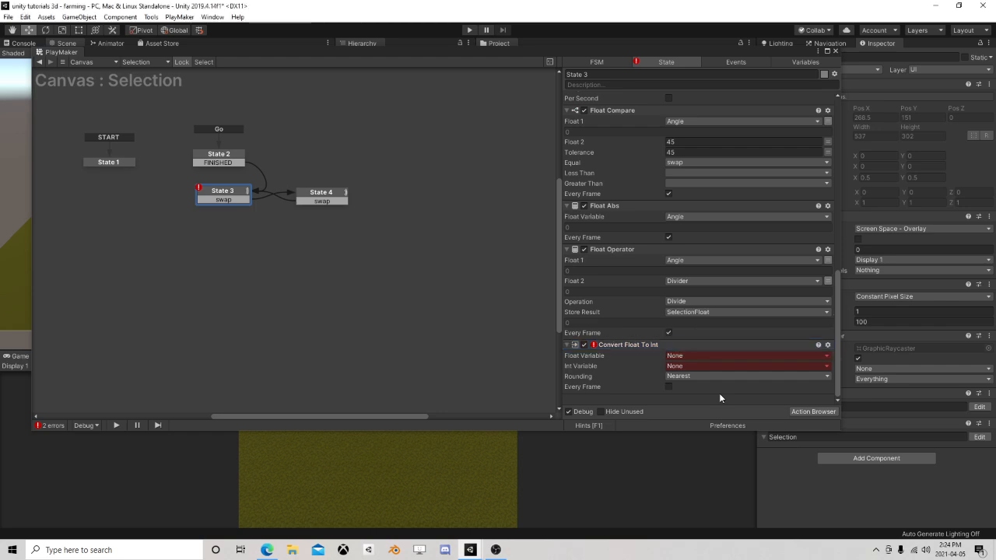
Step: Delete the unused test variable from the Selection FSM and return to State 3's actions
{"action": "left_click", "coordinate": [799, 62]}
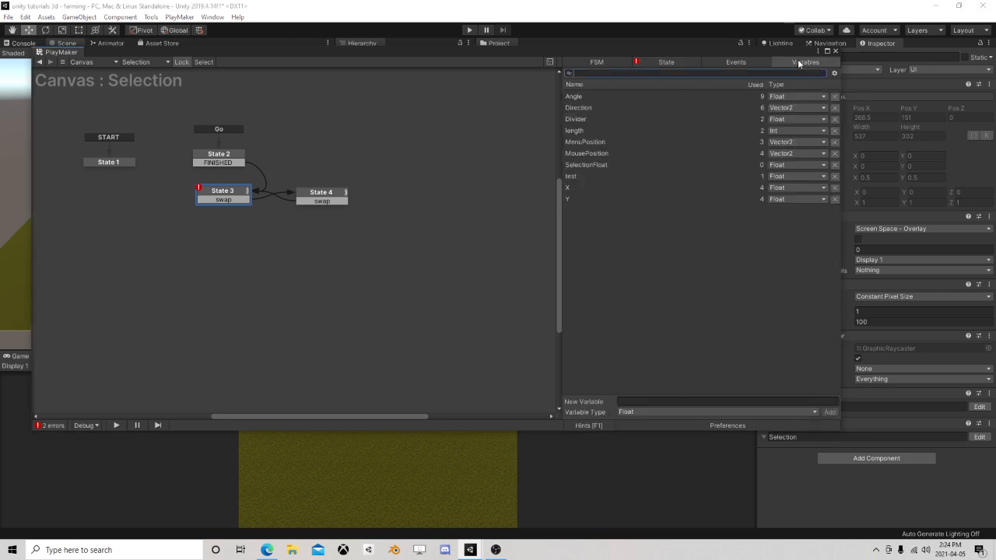
{"action": "left_click", "coordinate": [835, 177]}
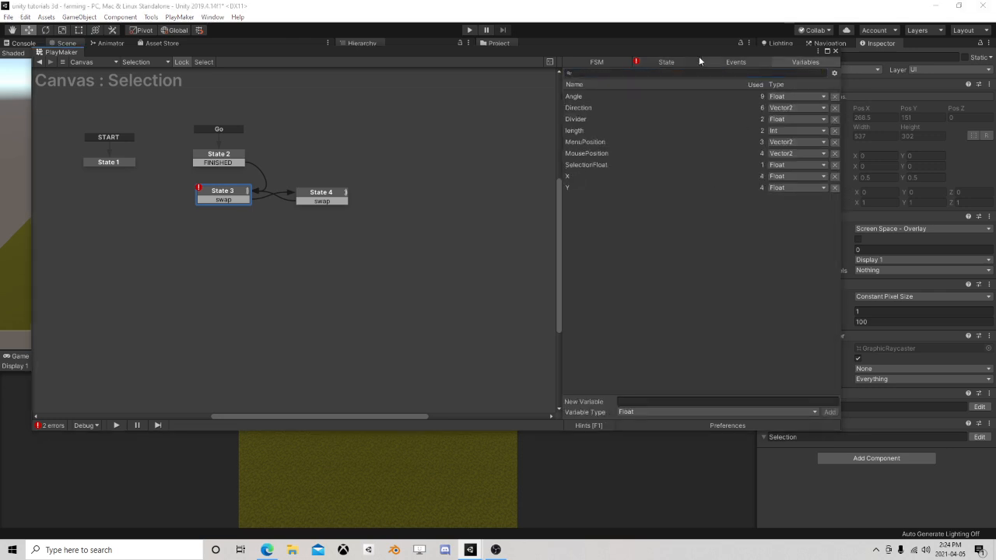
{"action": "left_click", "coordinate": [652, 64]}
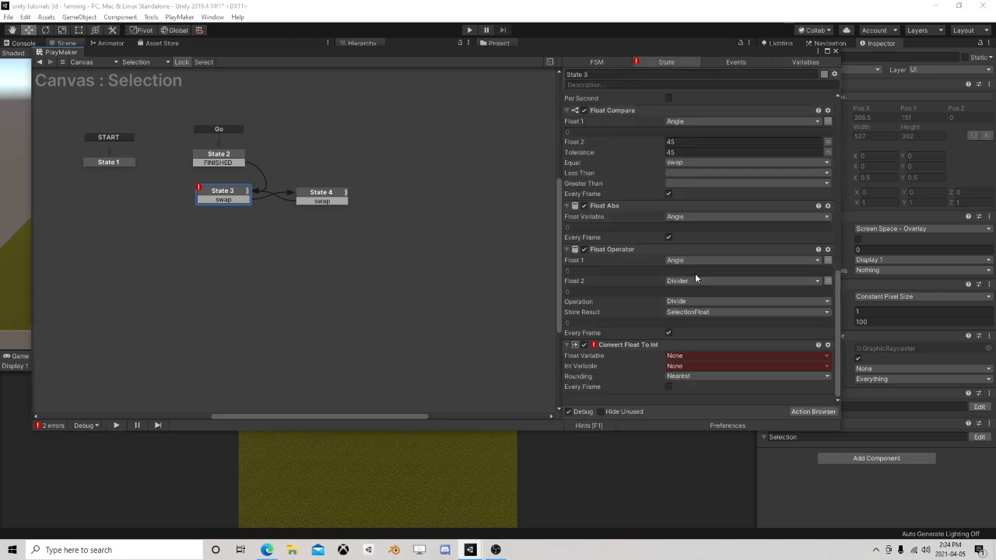
Step: Set Convert Float To Int to read SelectionFloat and use Round Down as the rounding
{"action": "left_click", "coordinate": [685, 356]}
{"action": "left_click", "coordinate": [702, 400]}
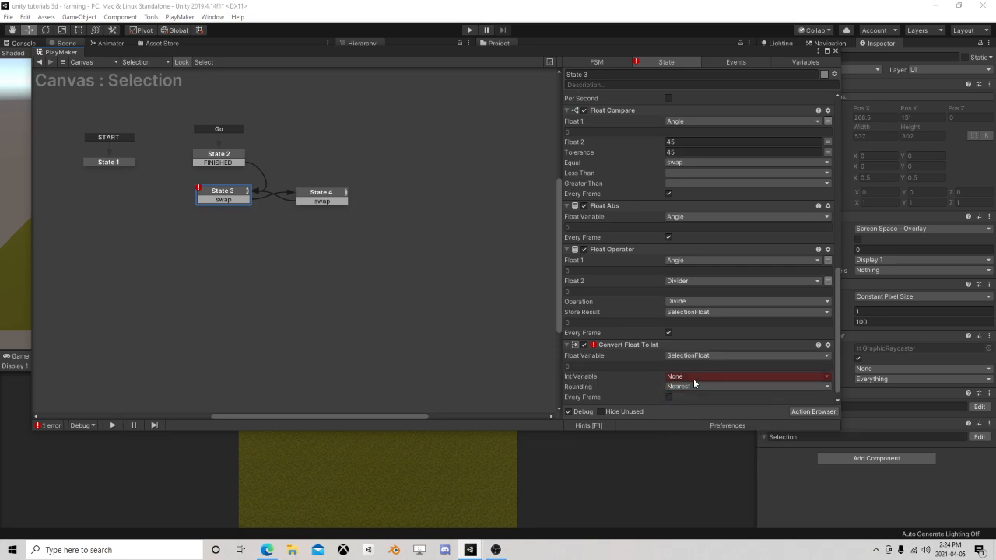
{"action": "left_click", "coordinate": [691, 376]}
{"action": "left_click", "coordinate": [681, 386]}
{"action": "left_click", "coordinate": [681, 386]}
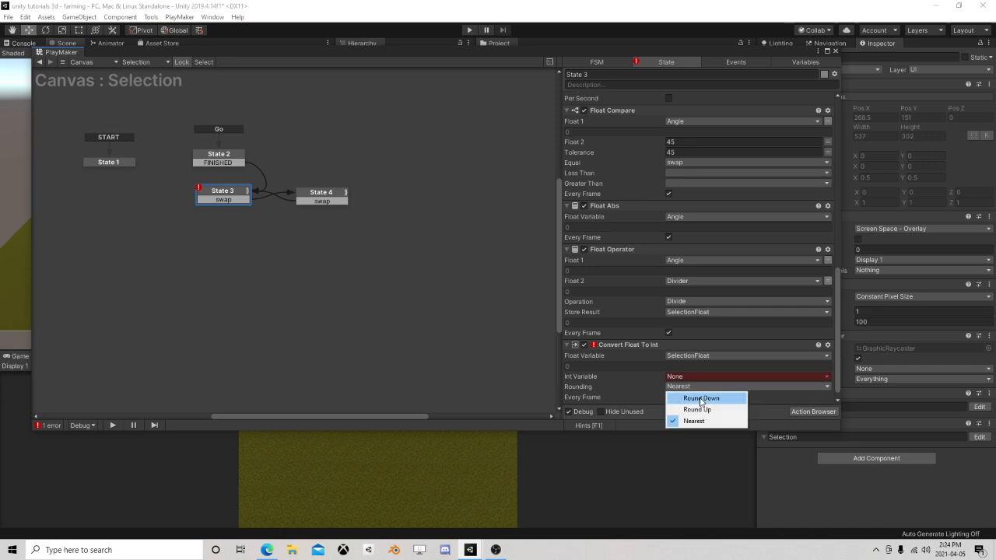
{"action": "left_click", "coordinate": [685, 420]}
Step: Store the converted integer in a new variable named FinalSelection and make the conversion run every frame
{"action": "left_click", "coordinate": [683, 377]}
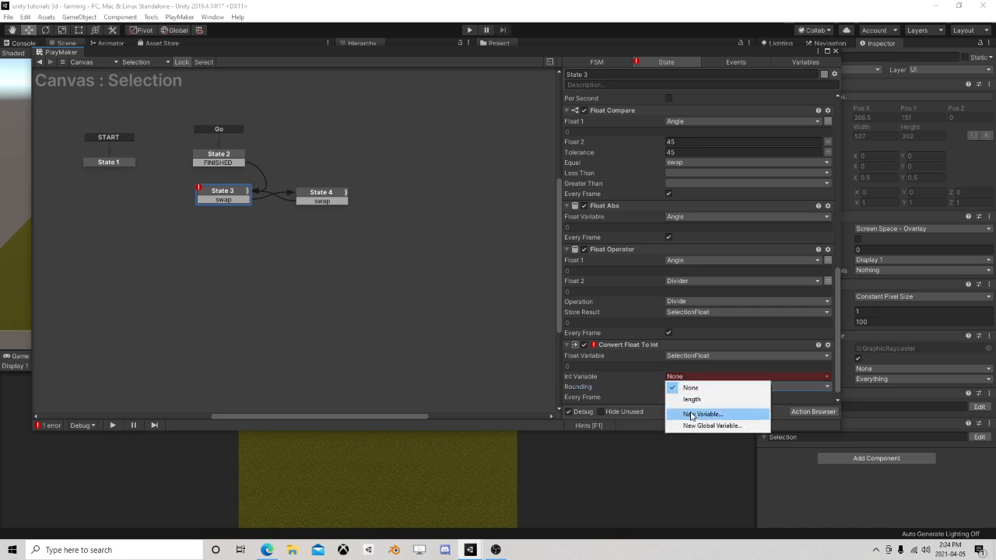
{"action": "left_click", "coordinate": [691, 414]}
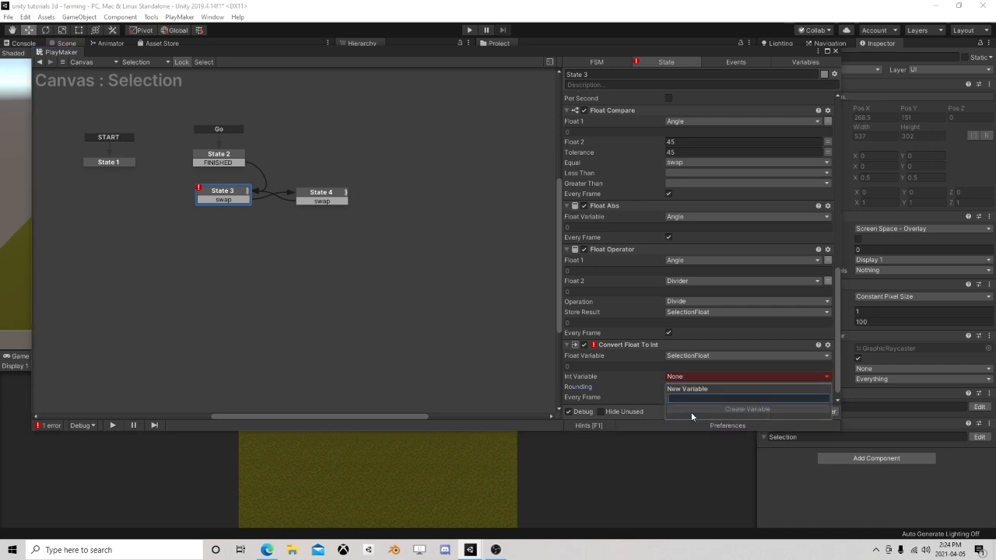
{"action": "type", "text": "FinalSelection"}
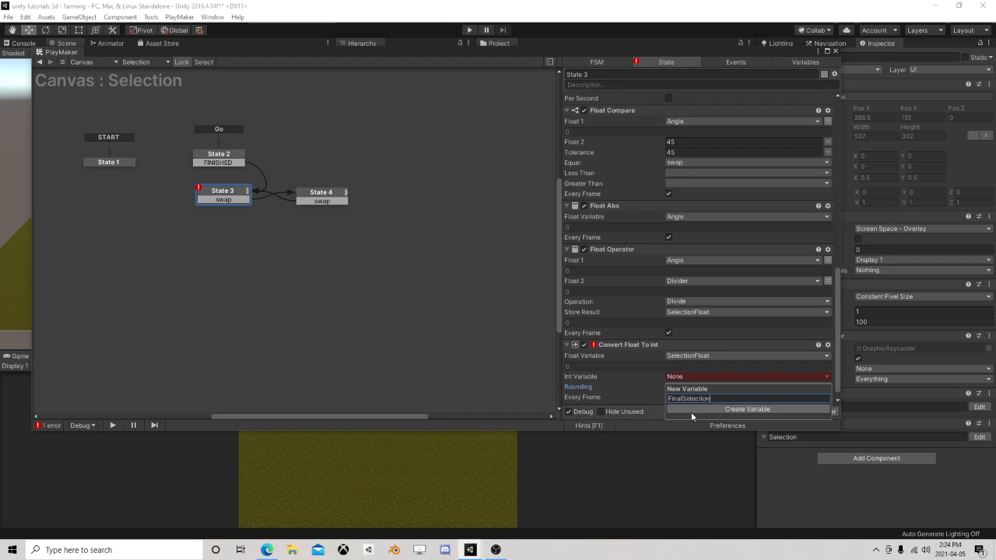
{"action": "left_click", "coordinate": [691, 409]}
{"action": "scroll", "coordinate": [627, 344], "scroll_direction": "down", "scroll_amount": 1}
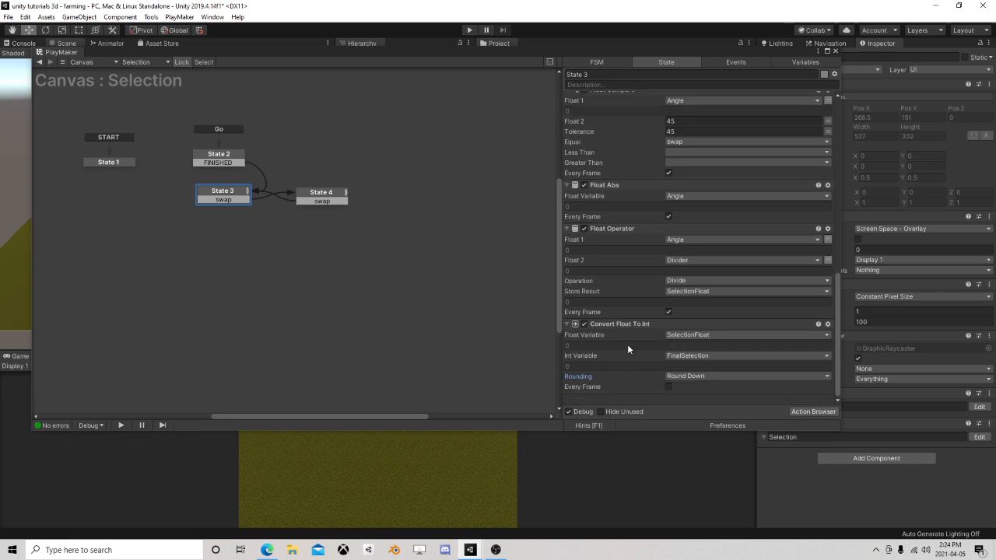
{"action": "left_click", "coordinate": [669, 388]}
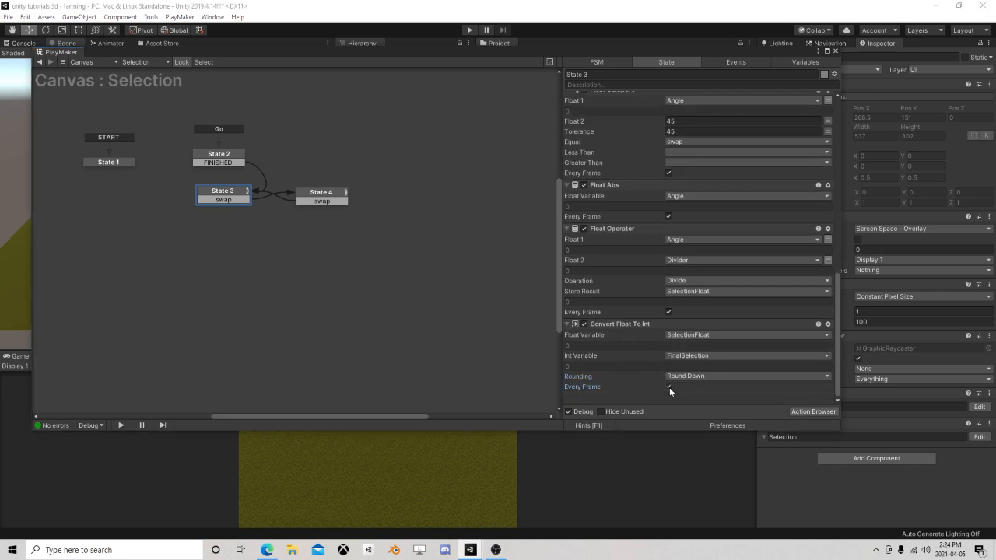
Step: Copy the Float Operator and Convert Float To Int actions from State 3 and paste them at the end of State 4
{"action": "left_click", "coordinate": [626, 323]}
{"action": "left_click", "coordinate": [625, 229], "text": "ctrl"}
{"action": "right_click", "coordinate": [626, 230]}
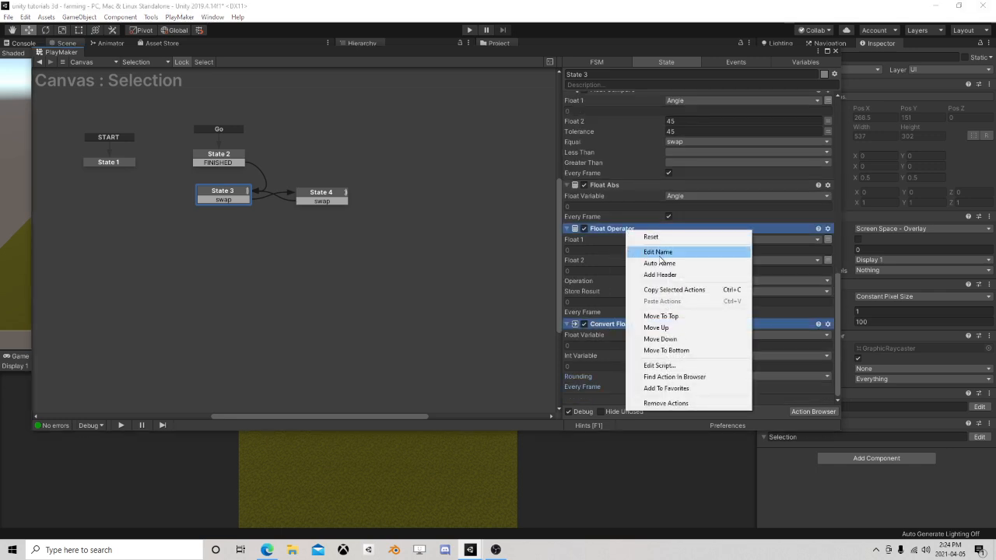
{"action": "left_click", "coordinate": [671, 291]}
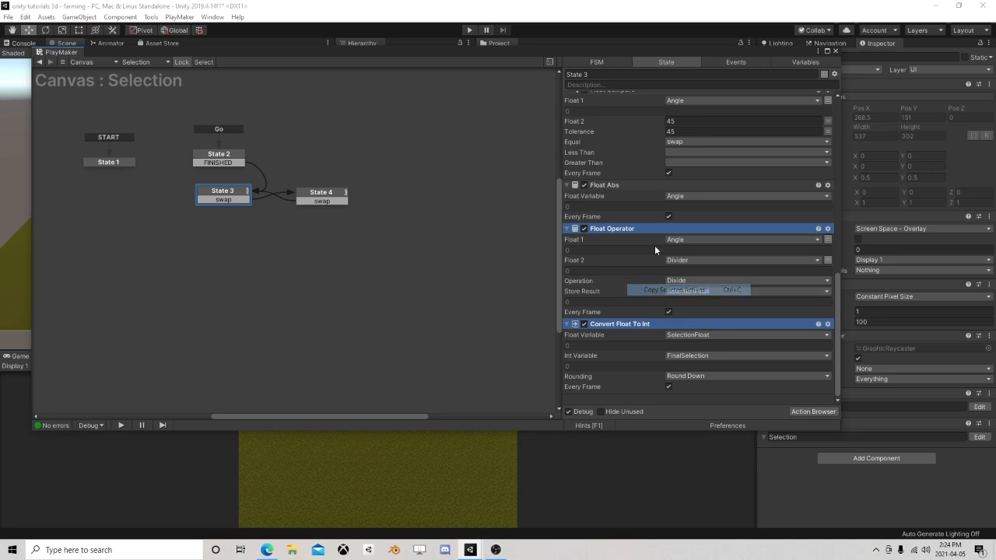
{"action": "left_click", "coordinate": [327, 197]}
{"action": "scroll", "coordinate": [632, 296], "scroll_direction": "up", "scroll_amount": 3}
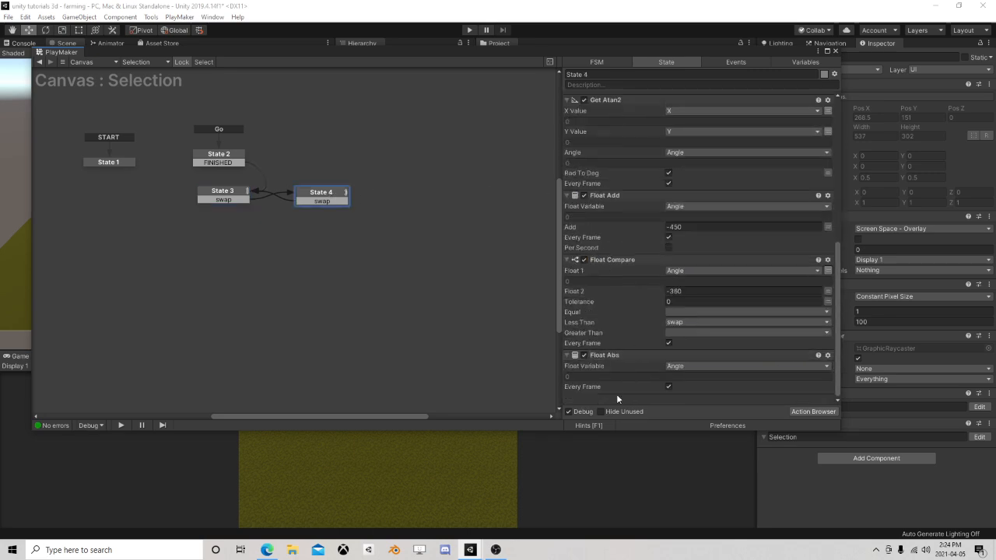
{"action": "right_click", "coordinate": [620, 398]}
{"action": "left_click", "coordinate": [704, 343]}
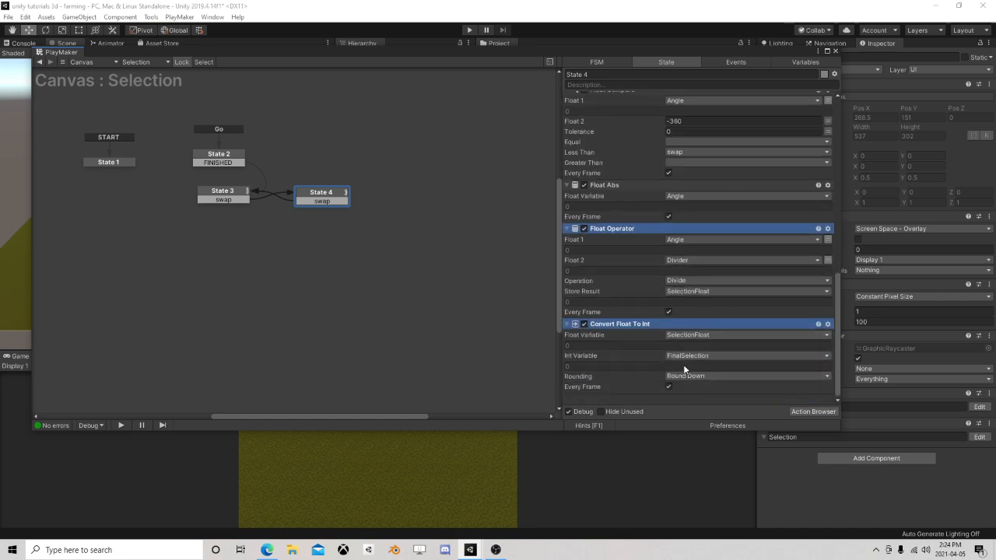
Step: Mark the FinalSelection variable as an input of the Selection FSM
{"action": "left_click", "coordinate": [790, 63]}
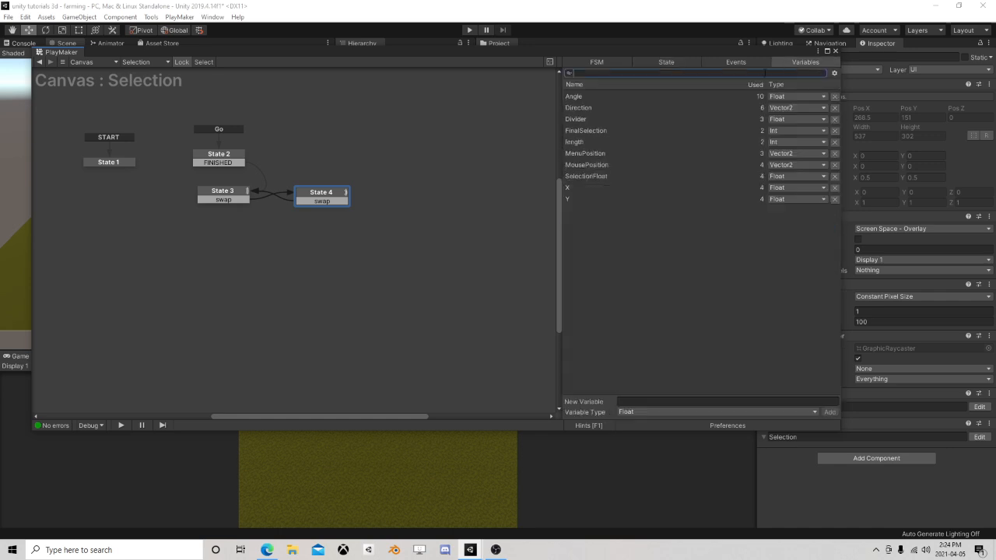
{"action": "left_click", "coordinate": [685, 130]}
{"action": "left_click", "coordinate": [621, 402]}
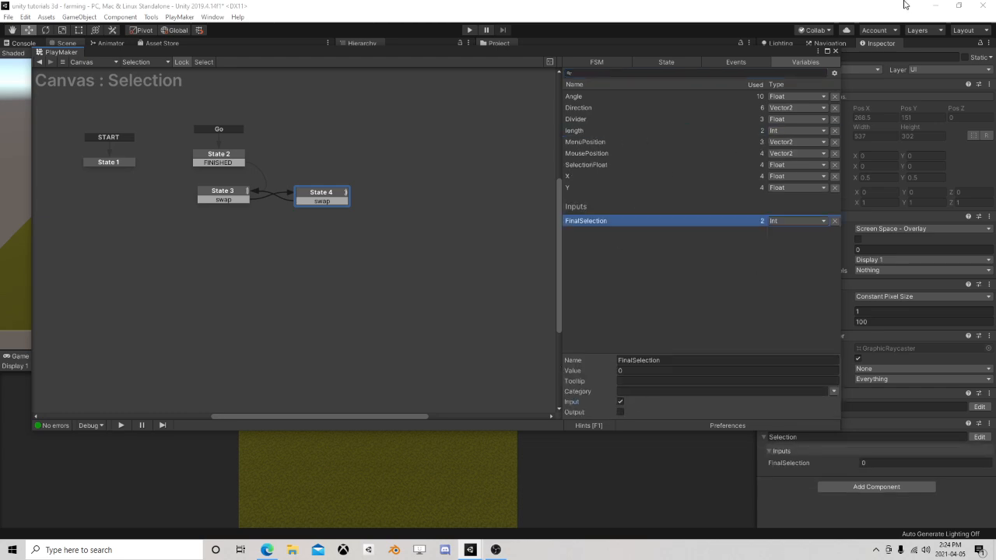
Step: Close the FSM editor, play the scene to check FinalSelection on the Canvas, and stop playback
{"action": "left_click", "coordinate": [835, 51]}
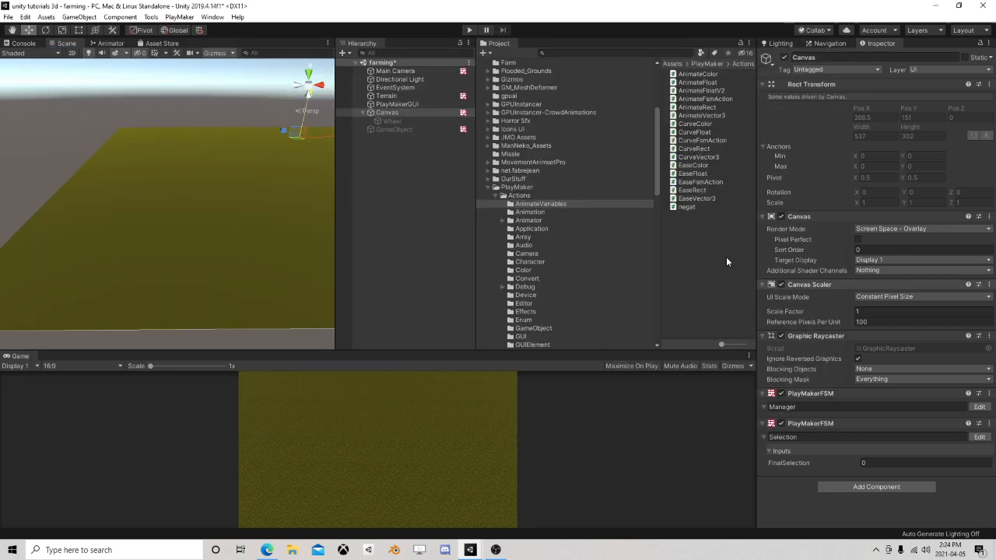
{"action": "left_click", "coordinate": [469, 30]}
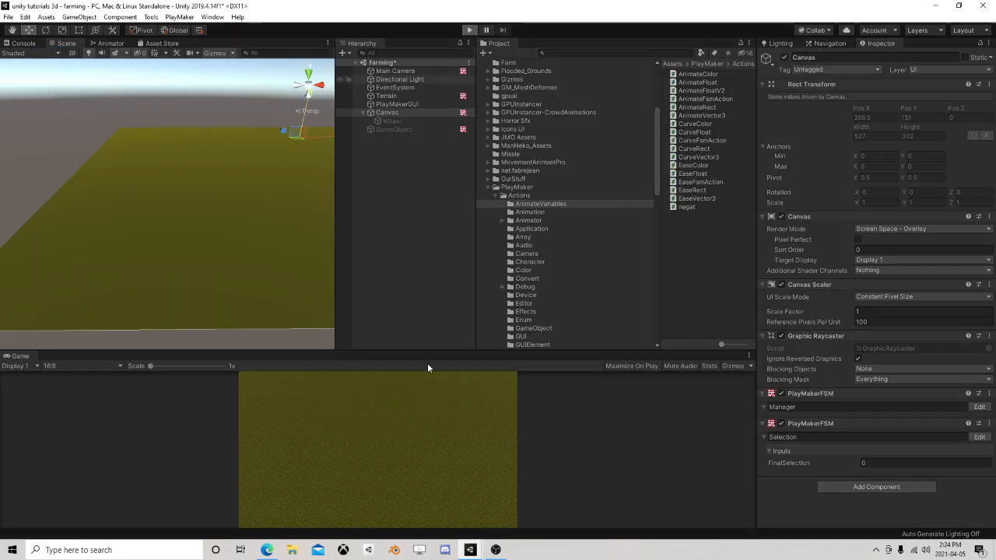
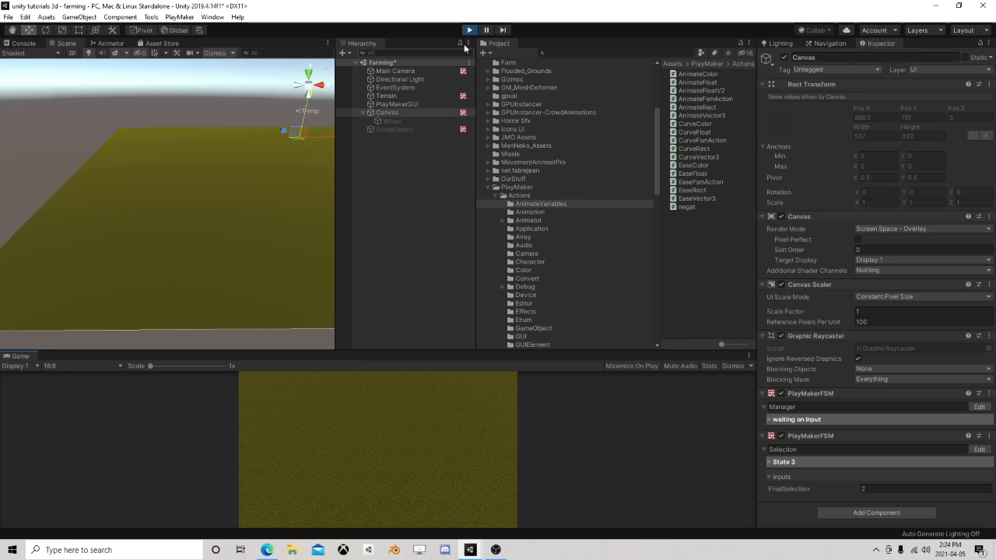
{"action": "left_click", "coordinate": [470, 32]}
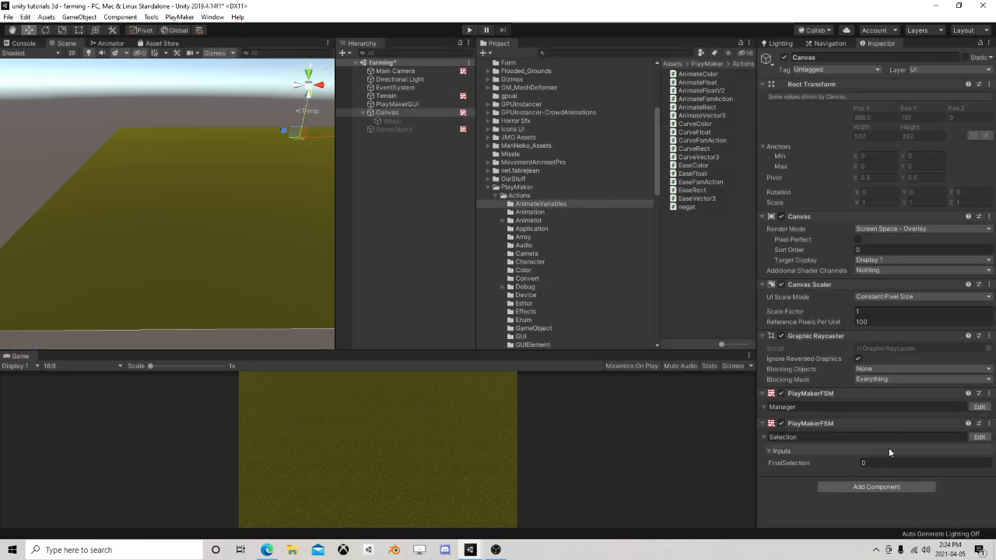
Step: Add another PlayMakerFSM component to the Canvas, name it HighLight, and open it for editing
{"action": "left_click", "coordinate": [870, 487]}
{"action": "left_click", "coordinate": [863, 418]}
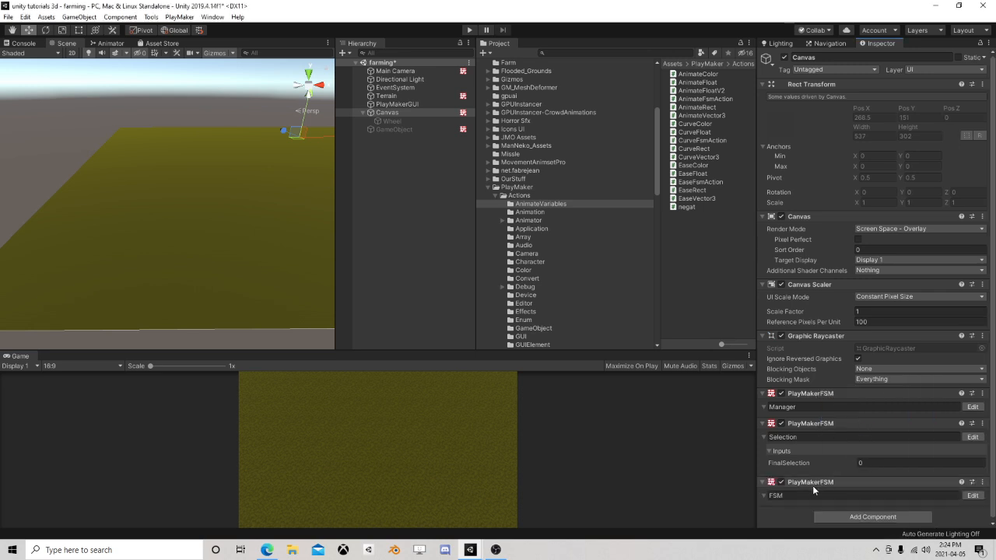
{"action": "left_click", "coordinate": [823, 495]}
{"action": "type", "text": "HighLight"}
{"action": "left_click", "coordinate": [972, 496]}
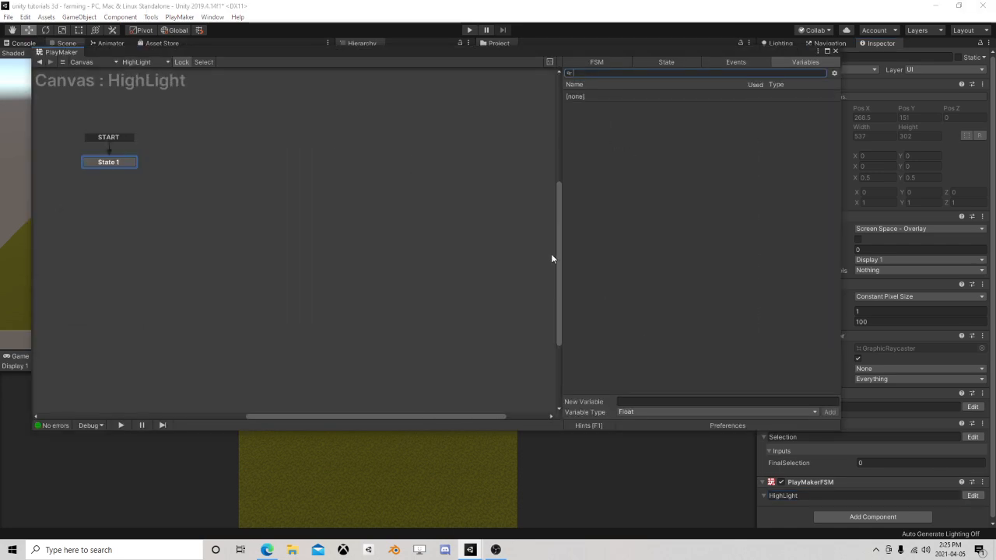
Step: Add a second state to the HighLight FSM and create an event named Go
{"action": "right_click", "coordinate": [231, 172]}
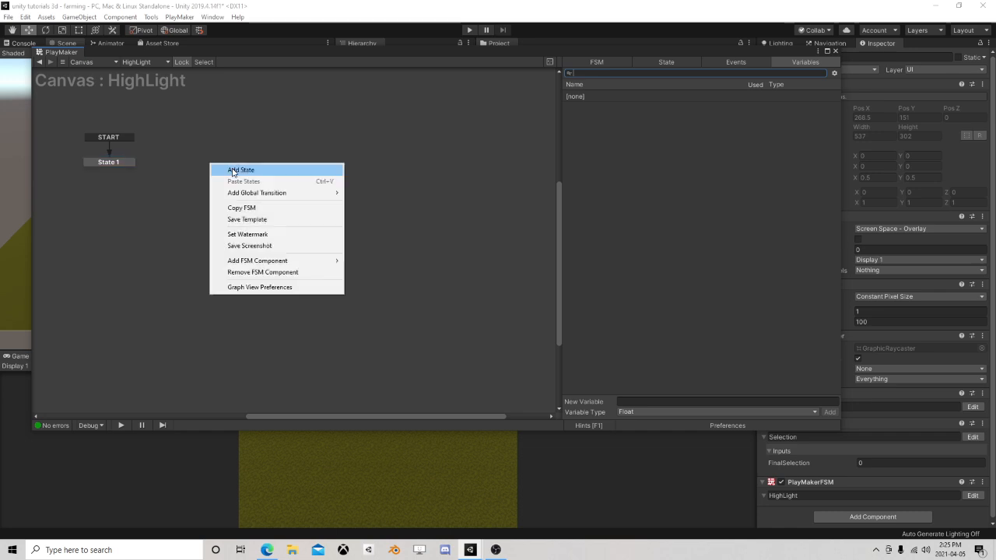
{"action": "left_click", "coordinate": [235, 170]}
{"action": "left_click", "coordinate": [714, 63]}
{"action": "left_click", "coordinate": [635, 401]}
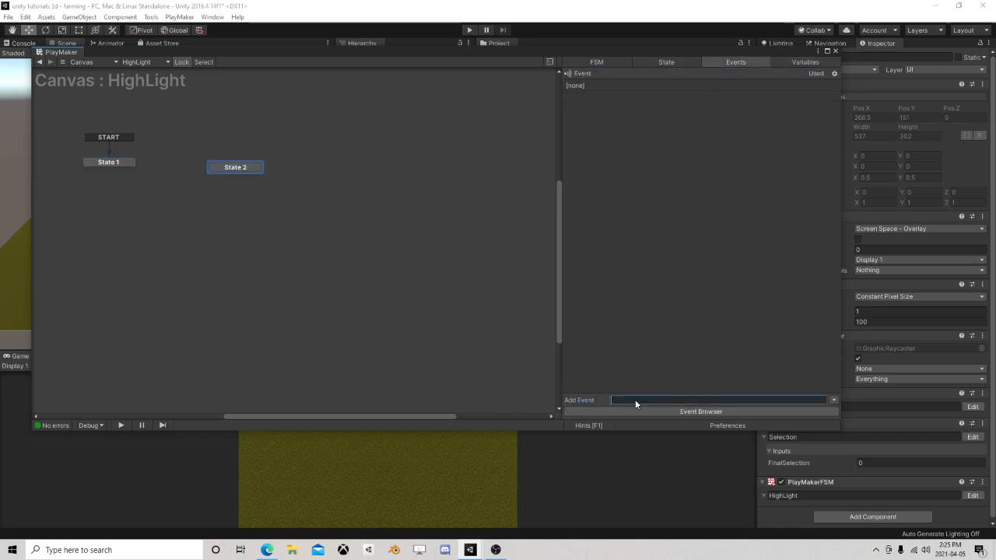
{"action": "type", "text": "Go"}
{"action": "key", "text": "Return"}
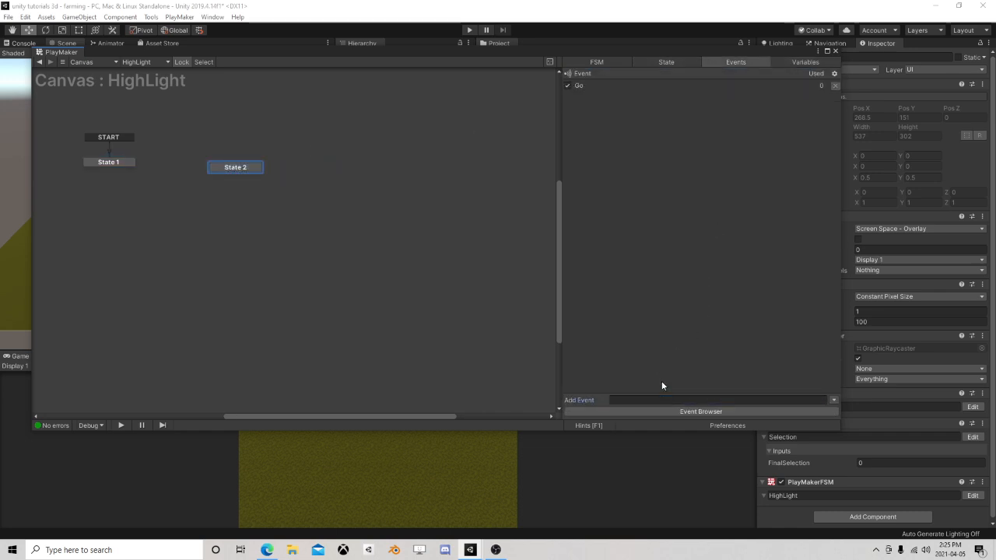
Step: Give State 2 a global transition triggered by the Go event
{"action": "left_click", "coordinate": [236, 167]}
{"action": "right_click", "coordinate": [236, 167]}
{"action": "mouse_move", "coordinate": [314, 190]}
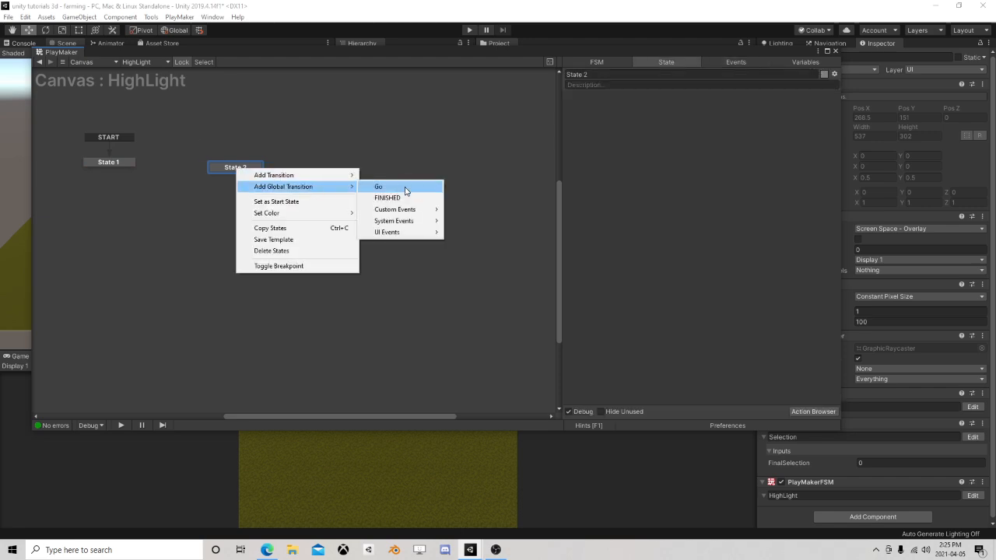
{"action": "left_click", "coordinate": [405, 188]}
Step: Find the Get Fsm Int action and add it to State 2
{"action": "left_click", "coordinate": [814, 412]}
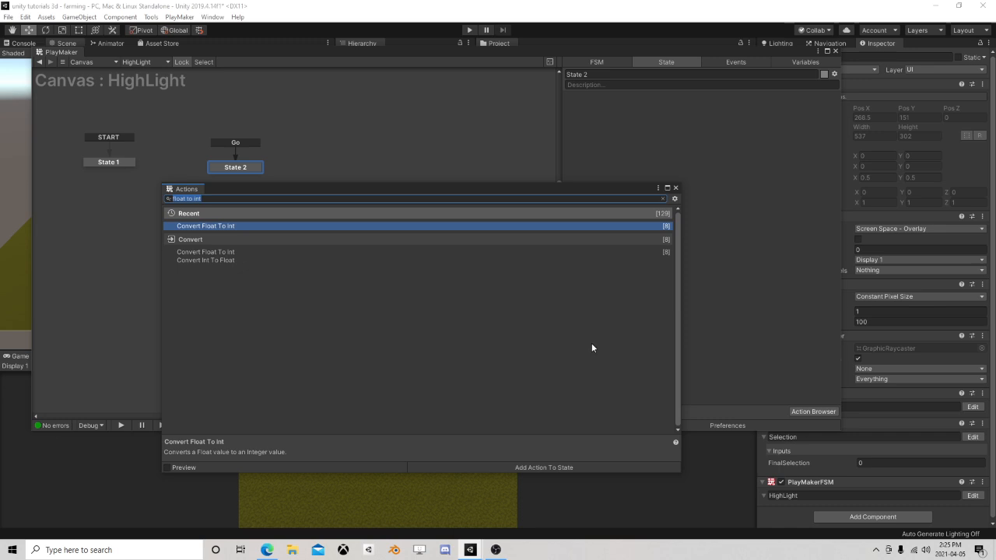
{"action": "type", "text": "get fsm"}
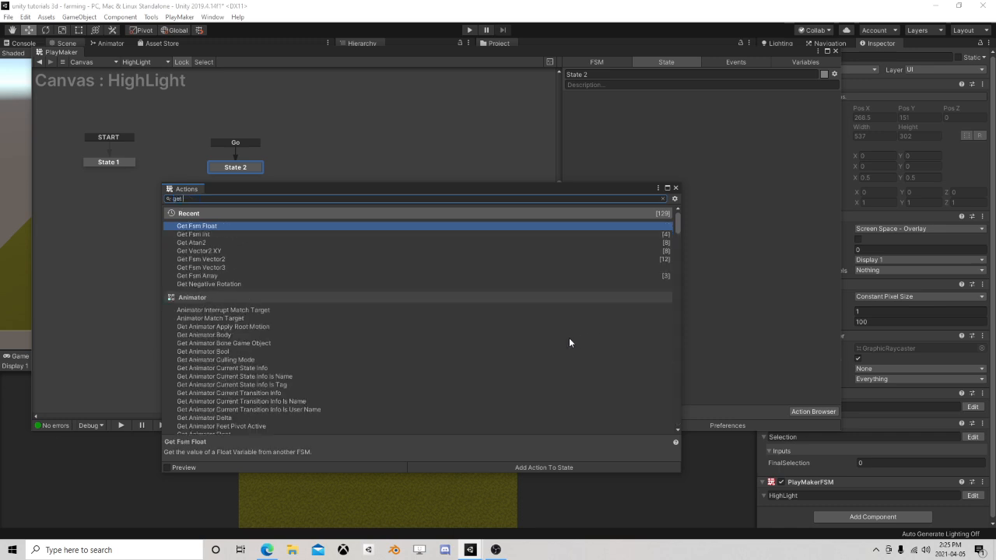
{"action": "double_click", "coordinate": [222, 233]}
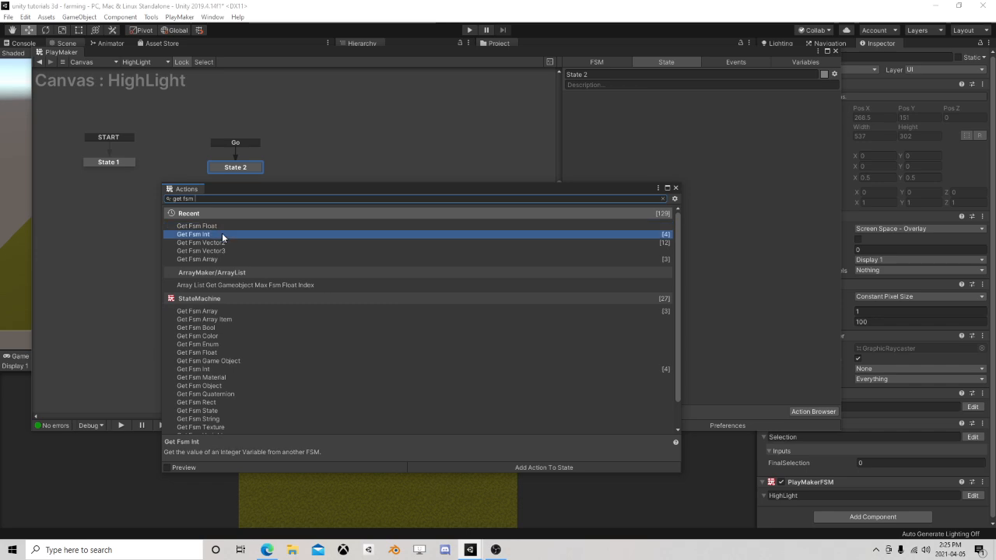
{"action": "left_click", "coordinate": [675, 188]}
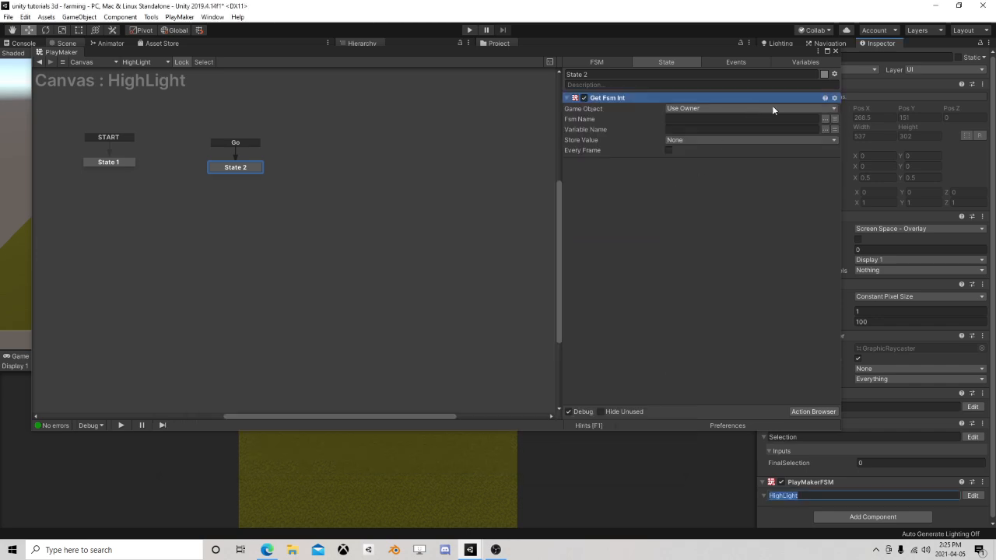
Step: Make Get Fsm Int read the FinalSelection variable from the Selection FSM
{"action": "left_click", "coordinate": [825, 118]}
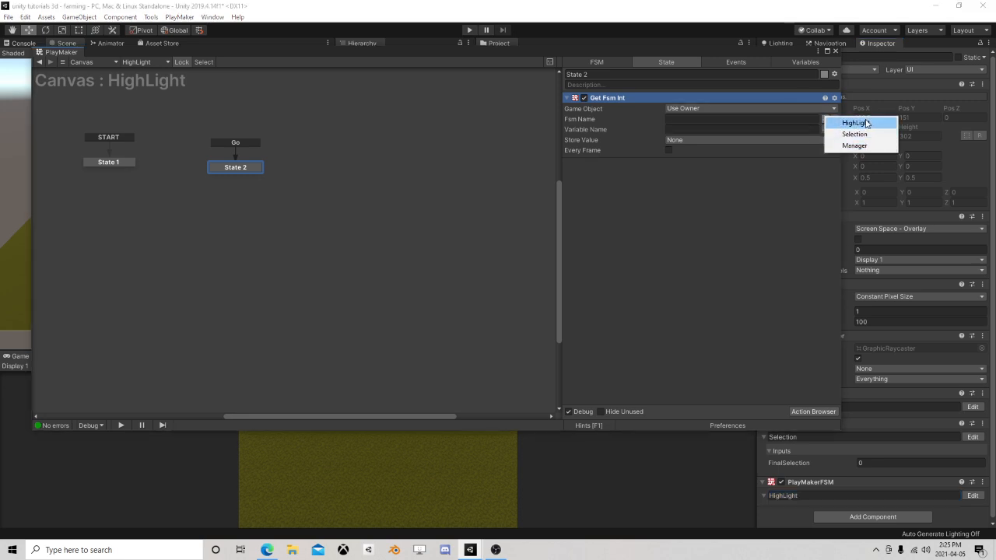
{"action": "left_click", "coordinate": [855, 134]}
{"action": "left_click", "coordinate": [826, 130]}
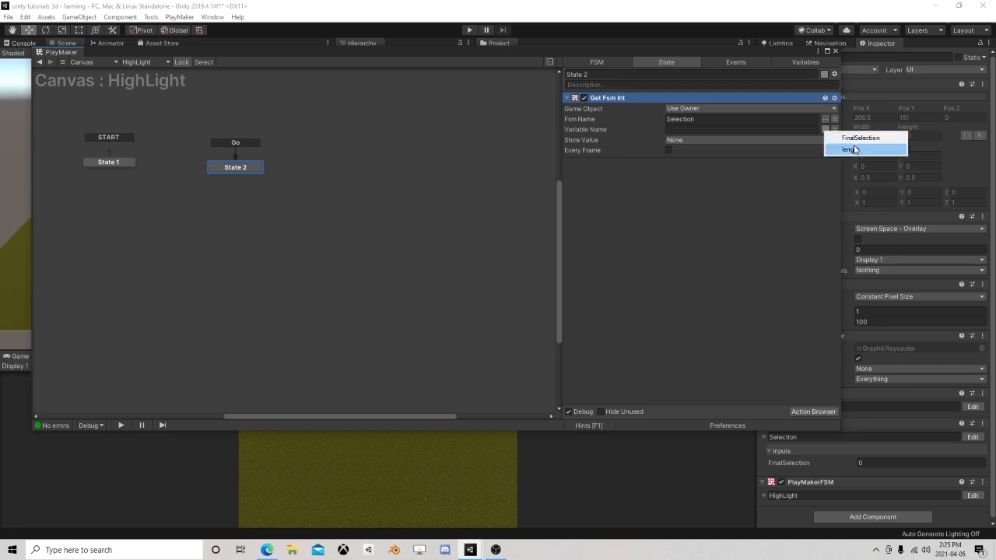
{"action": "left_click", "coordinate": [852, 138]}
Step: Store the retrieved integer in a new variable named CurrentSelection and make the action run every frame
{"action": "left_click", "coordinate": [699, 142]}
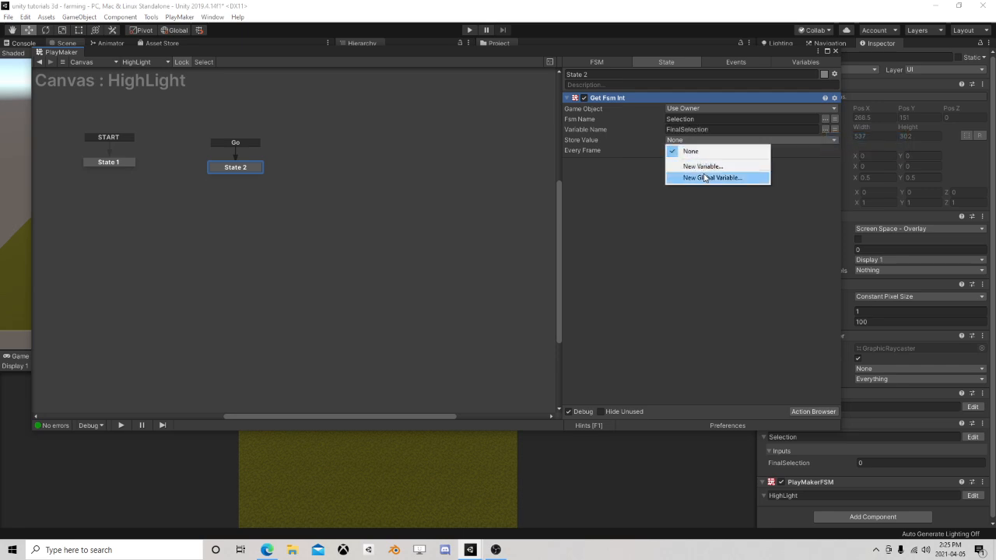
{"action": "left_click", "coordinate": [704, 167]}
{"action": "type", "text": "CurrentSe"}
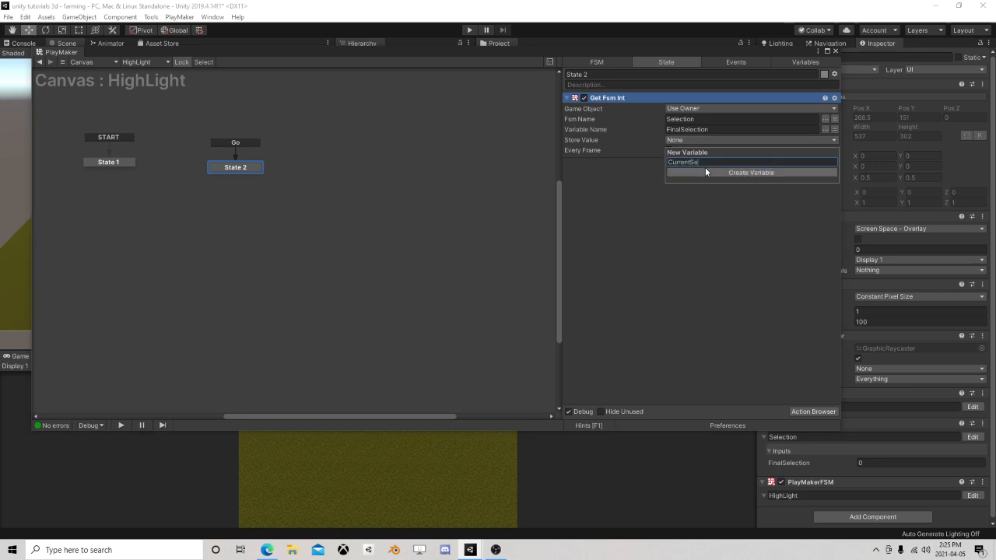
{"action": "type", "text": "lection"}
{"action": "left_click", "coordinate": [705, 169]}
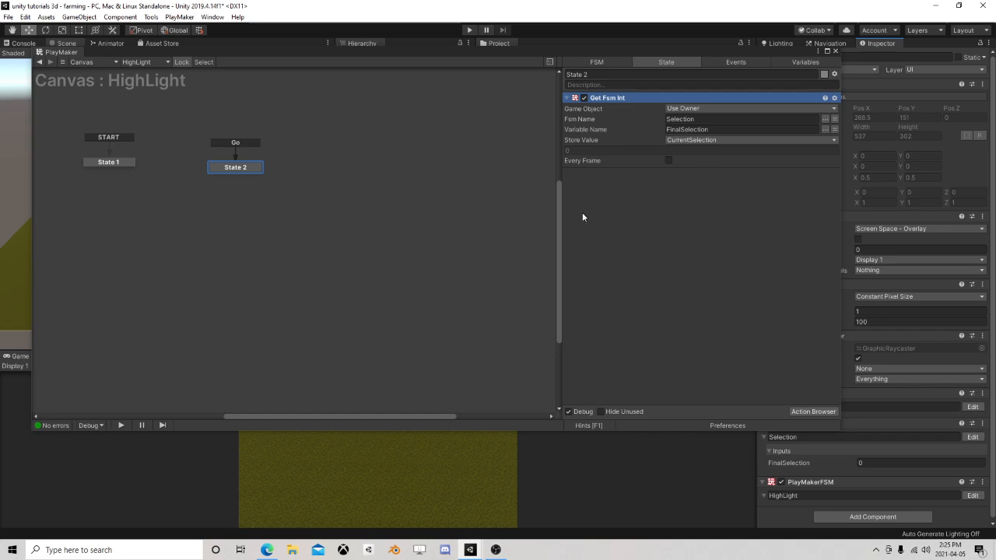
{"action": "left_click", "coordinate": [669, 161]}
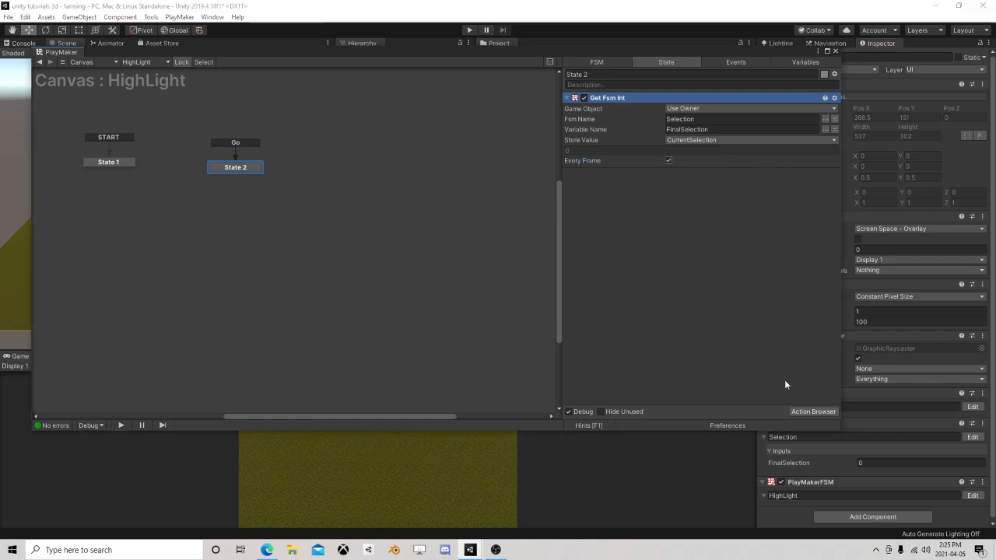
Step: Add an Int Changed action to State 2 and place it below Get Fsm Int
{"action": "left_click", "coordinate": [811, 413]}
{"action": "type", "text": "float ch"}
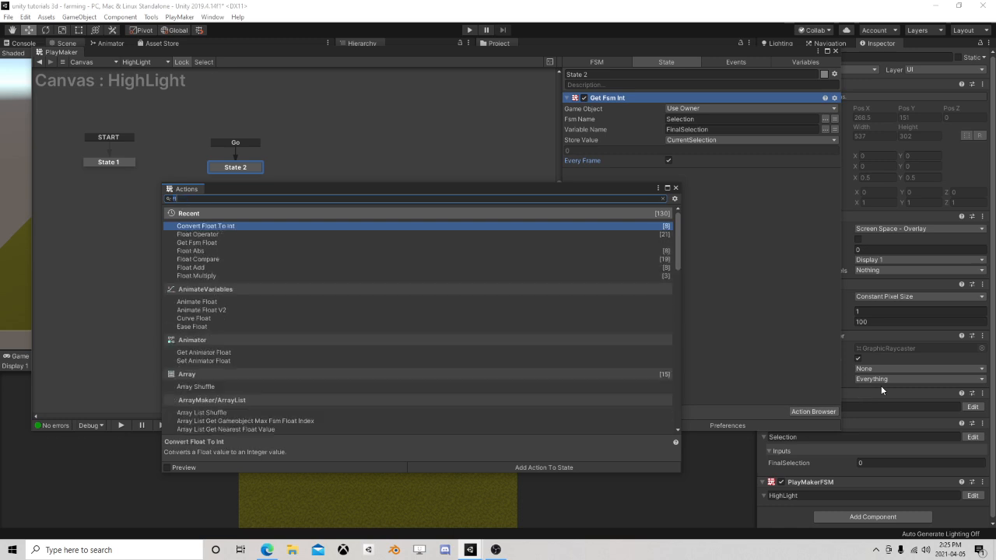
{"action": "key", "text": "BackSpace"}
{"action": "key", "text": "BackSpace"}
{"action": "key", "text": "BackSpace"}
{"action": "key", "text": "BackSpace"}
{"action": "key", "text": "BackSpace"}
{"action": "key", "text": "BackSpace"}
{"action": "key", "text": "BackSpace"}
{"action": "key", "text": "BackSpace"}
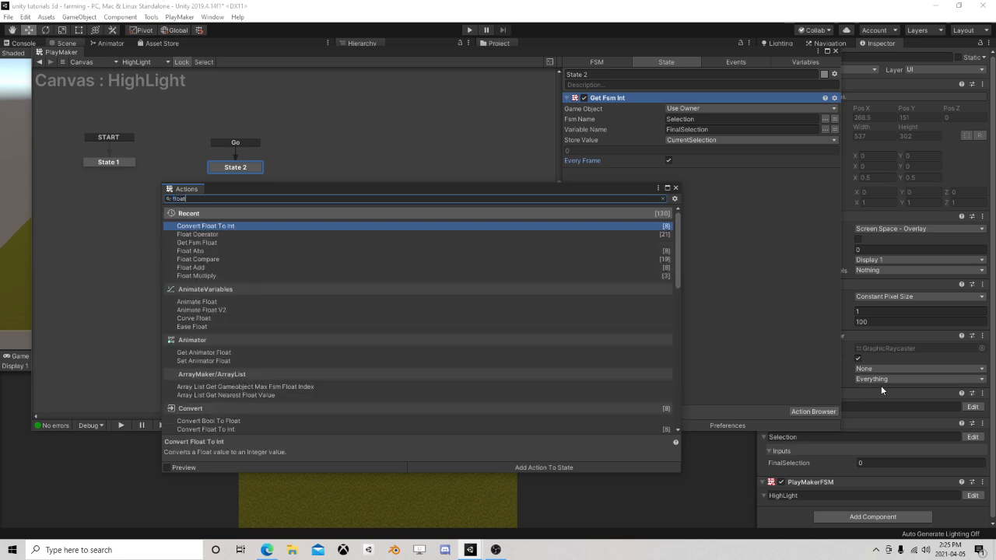
{"action": "type", "text": "int chan"}
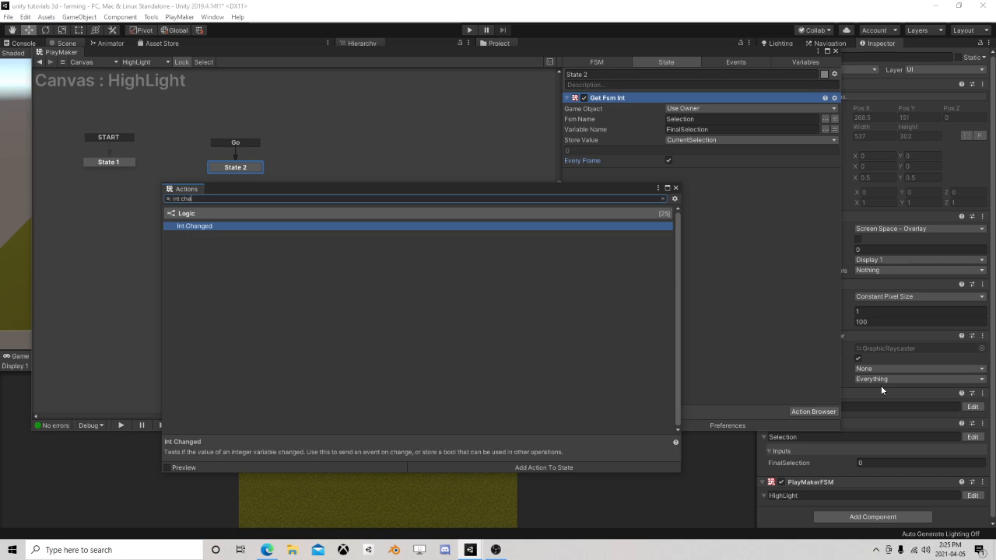
{"action": "double_click", "coordinate": [190, 228]}
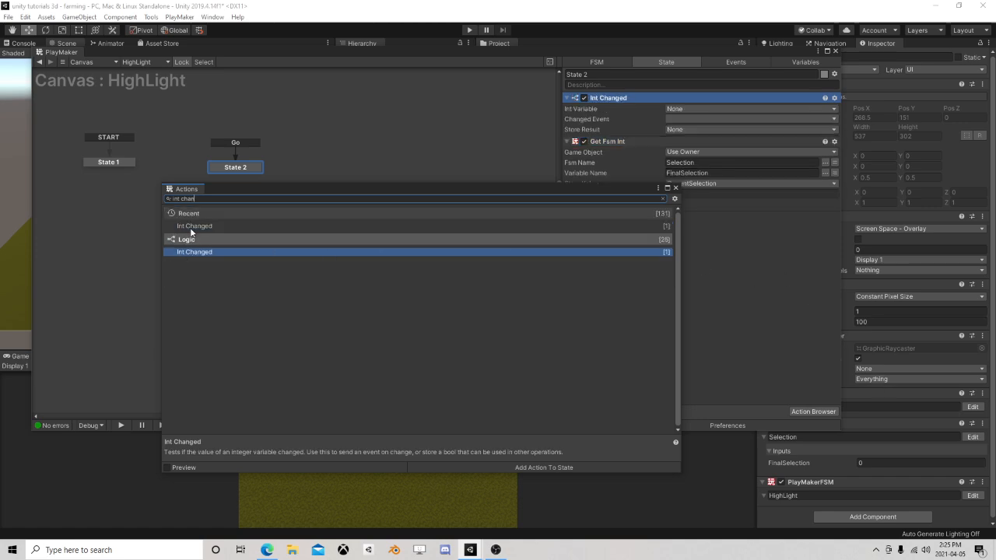
{"action": "left_click", "coordinate": [676, 188]}
{"action": "left_click_drag", "start_coordinate": [616, 101], "coordinate": [693, 165]}
Step: Make Int Changed watch CurrentSelection and send a new event named Changed
{"action": "left_click", "coordinate": [674, 186]}
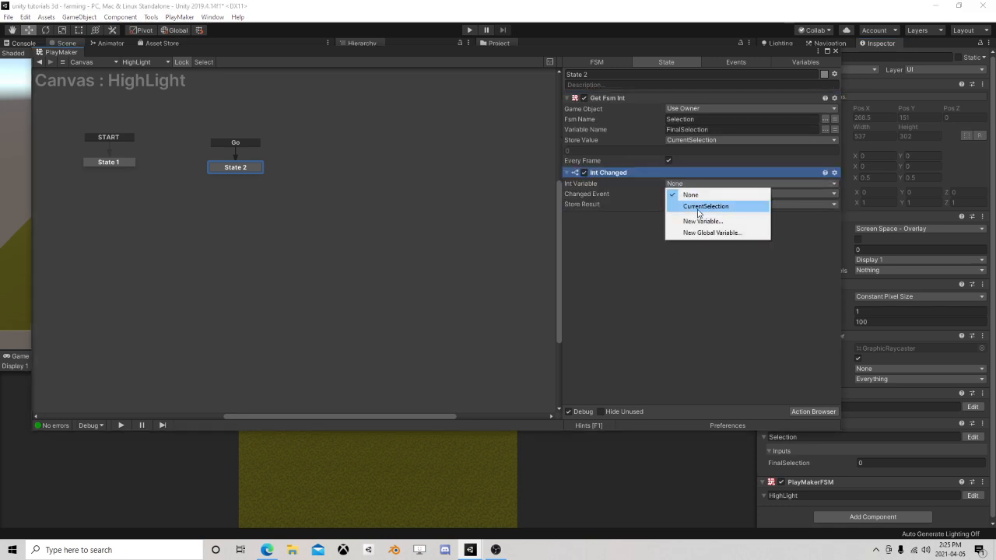
{"action": "left_click", "coordinate": [680, 204]}
{"action": "left_click", "coordinate": [680, 204]}
{"action": "left_click", "coordinate": [698, 280]}
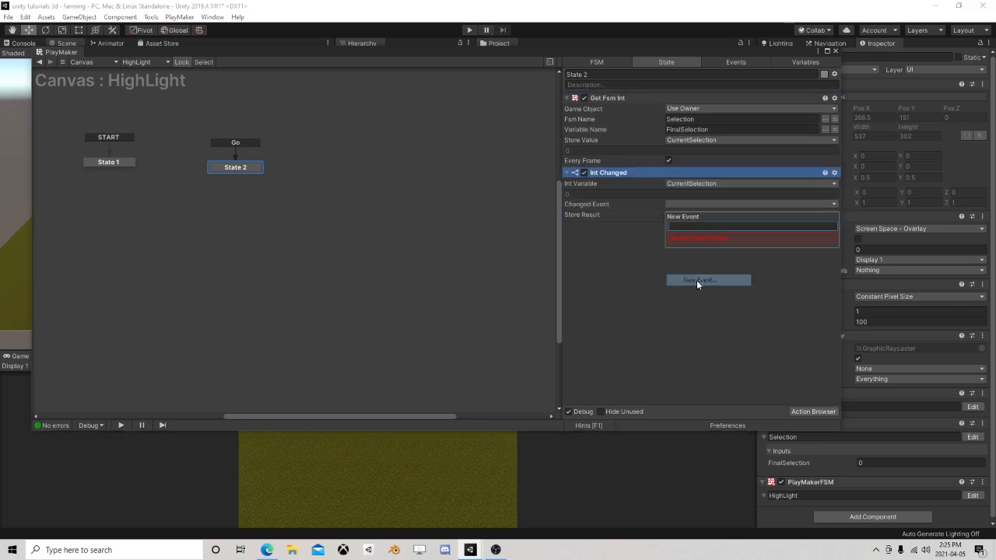
{"action": "type", "text": "Changed"}
{"action": "key", "text": "Return"}
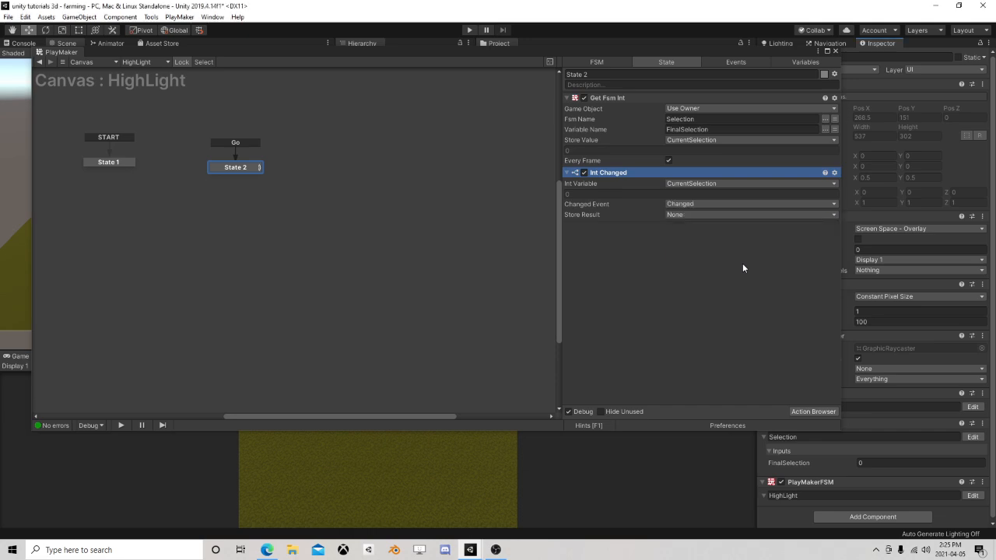
Step: Add a Changed transition to State 2 and link it to a new State 3
{"action": "middle_click_drag", "start_coordinate": [321, 208], "coordinate": [374, 235]}
{"action": "left_click_drag", "start_coordinate": [308, 196], "coordinate": [298, 224]}
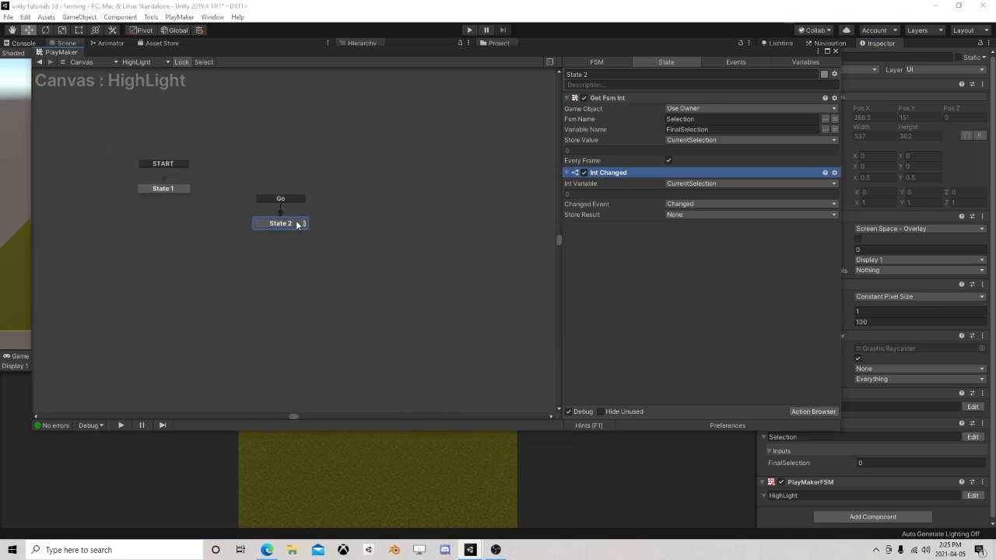
{"action": "middle_click_drag", "start_coordinate": [376, 251], "coordinate": [210, 228]}
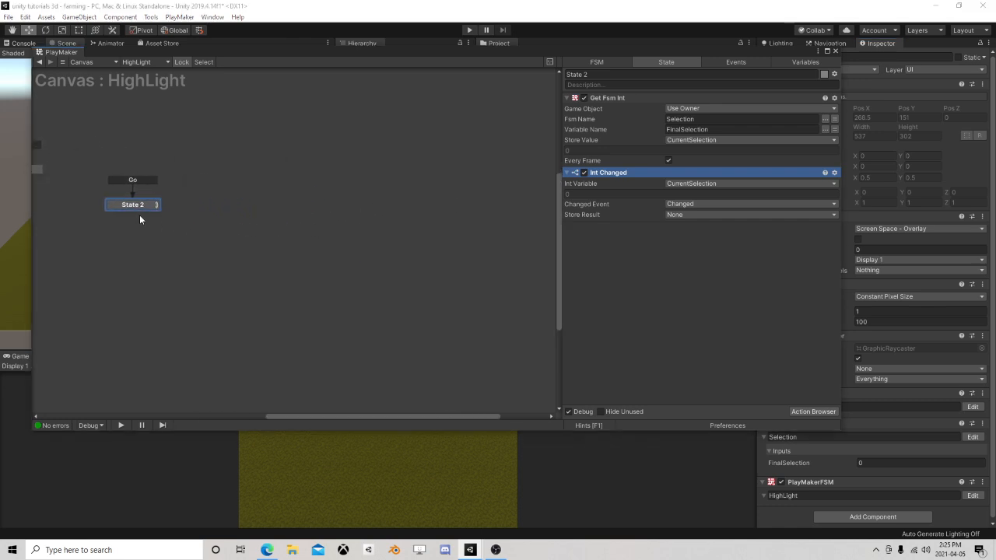
{"action": "right_click", "coordinate": [131, 205]}
{"action": "mouse_move", "coordinate": [186, 210]}
{"action": "left_click", "coordinate": [299, 224]}
{"action": "left_click_drag", "start_coordinate": [150, 216], "coordinate": [218, 213]}
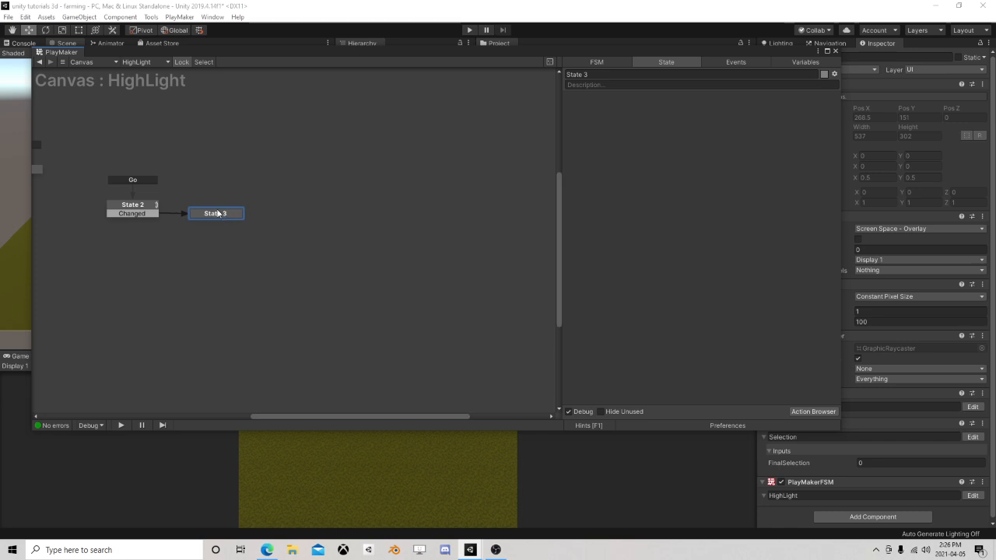
Step: Find the Get Fsm Array action and add it to State 3
{"action": "left_click", "coordinate": [803, 412]}
{"action": "type", "text": "get"}
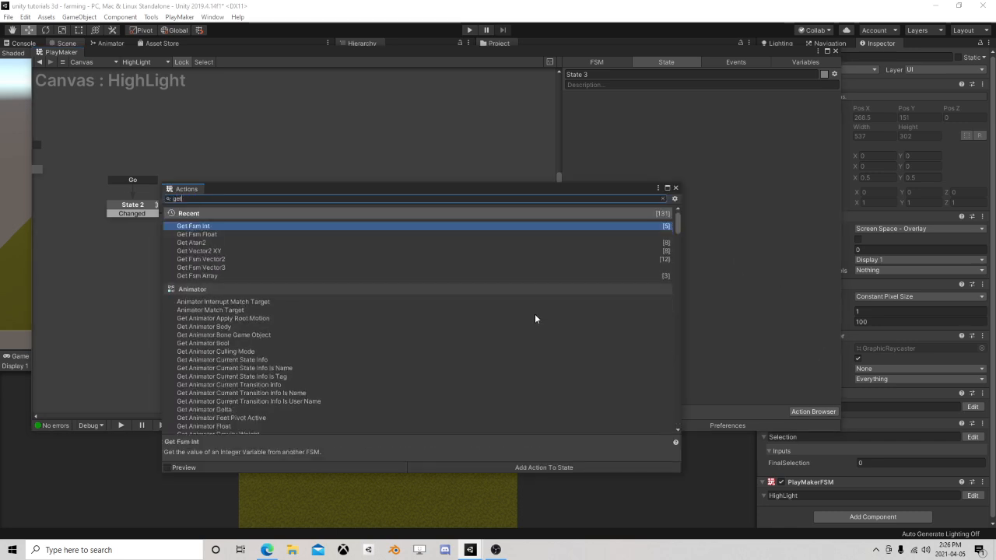
{"action": "type", "text": " fsm arr"}
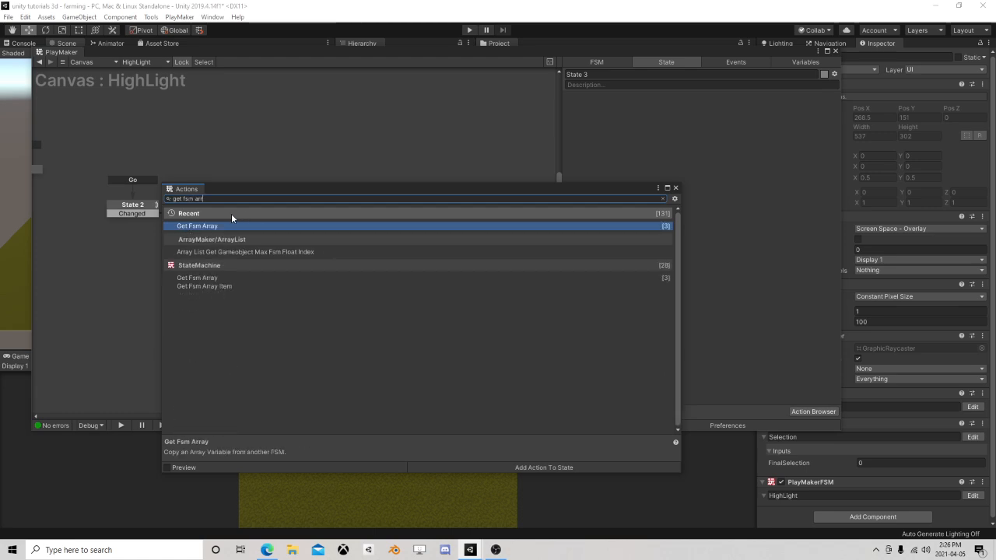
{"action": "double_click", "coordinate": [197, 226]}
{"action": "left_click", "coordinate": [676, 188]}
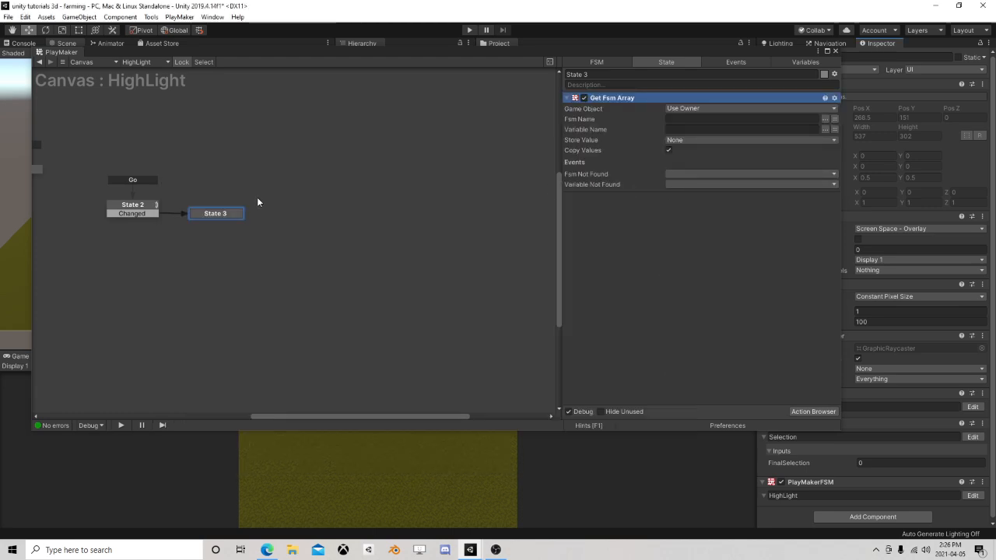
Step: Add State 4 as the new start state and delete the original State 1
{"action": "middle_click_drag", "start_coordinate": [175, 253], "coordinate": [386, 235]}
{"action": "right_click", "coordinate": [193, 215]}
{"action": "left_click", "coordinate": [226, 220]}
{"action": "right_click", "coordinate": [214, 216]}
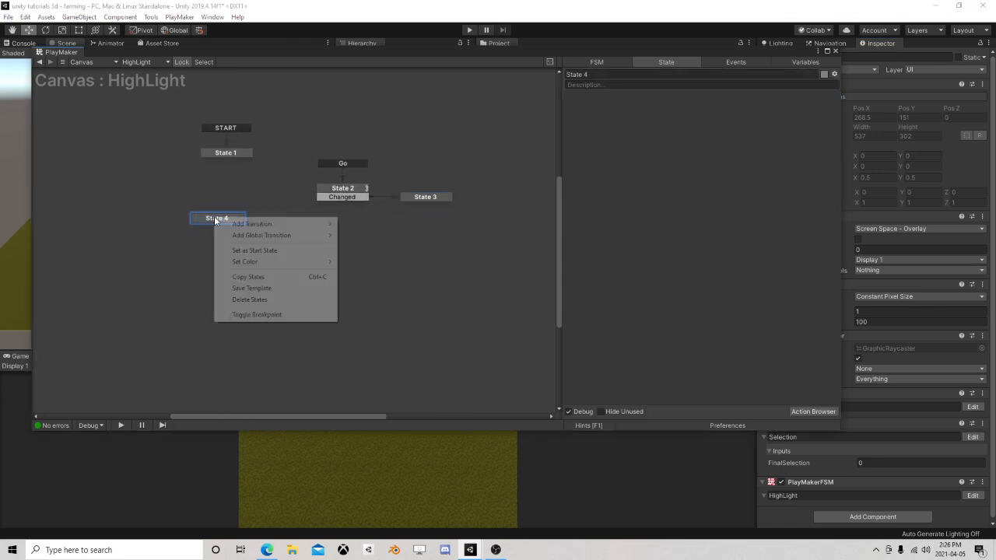
{"action": "left_click", "coordinate": [255, 250]}
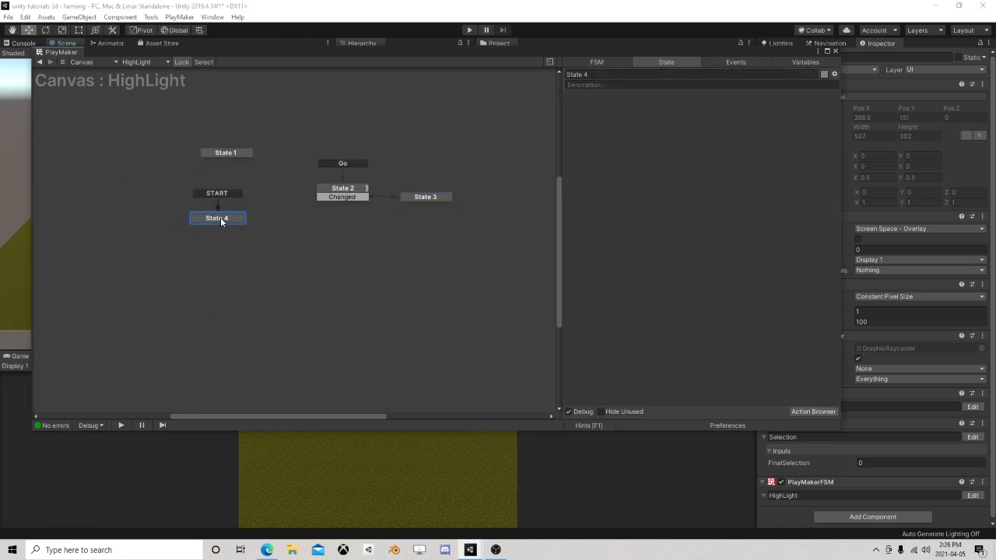
{"action": "left_click_drag", "start_coordinate": [222, 222], "coordinate": [151, 167]}
{"action": "left_click", "coordinate": [228, 155]}
{"action": "key", "text": "Delete"}
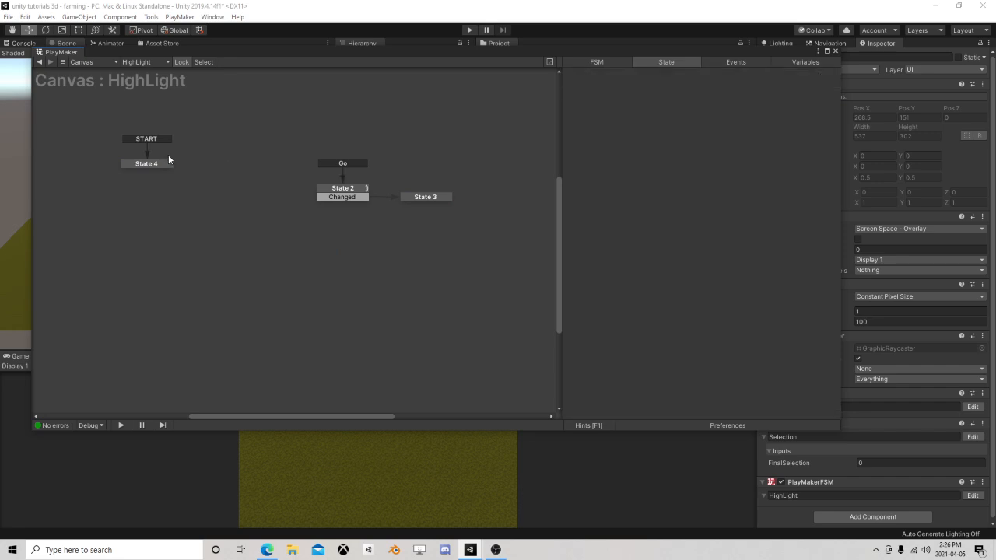
Step: Shift the start State 4 slightly and add a new State 1 beneath it
{"action": "left_click", "coordinate": [147, 165]}
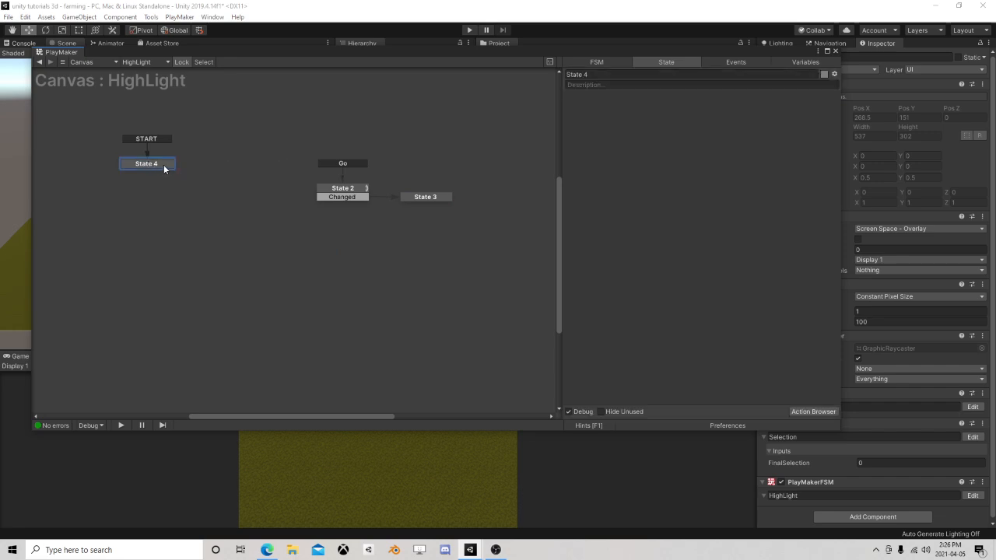
{"action": "left_click", "coordinate": [342, 189]}
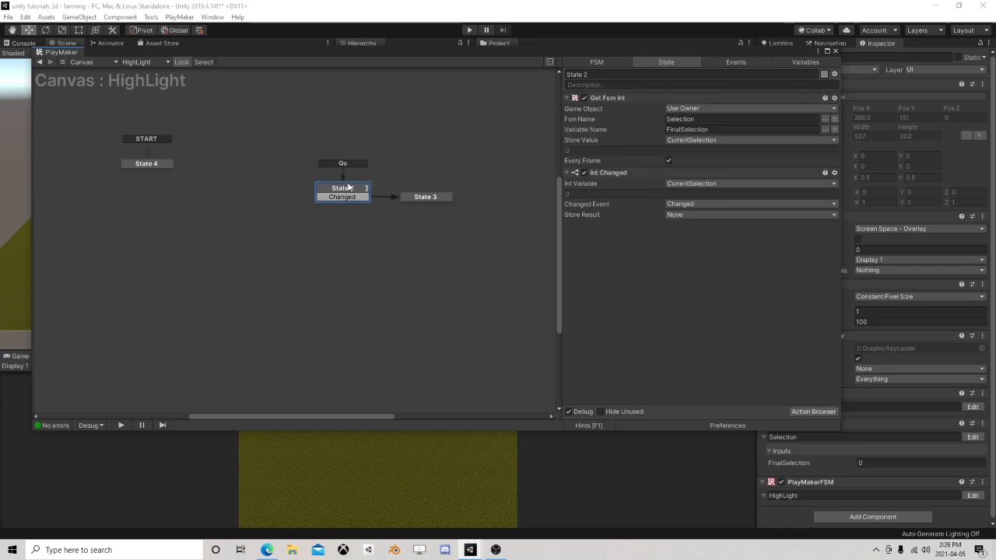
{"action": "left_click_drag", "start_coordinate": [155, 170], "coordinate": [180, 192]}
{"action": "right_click", "coordinate": [180, 192]}
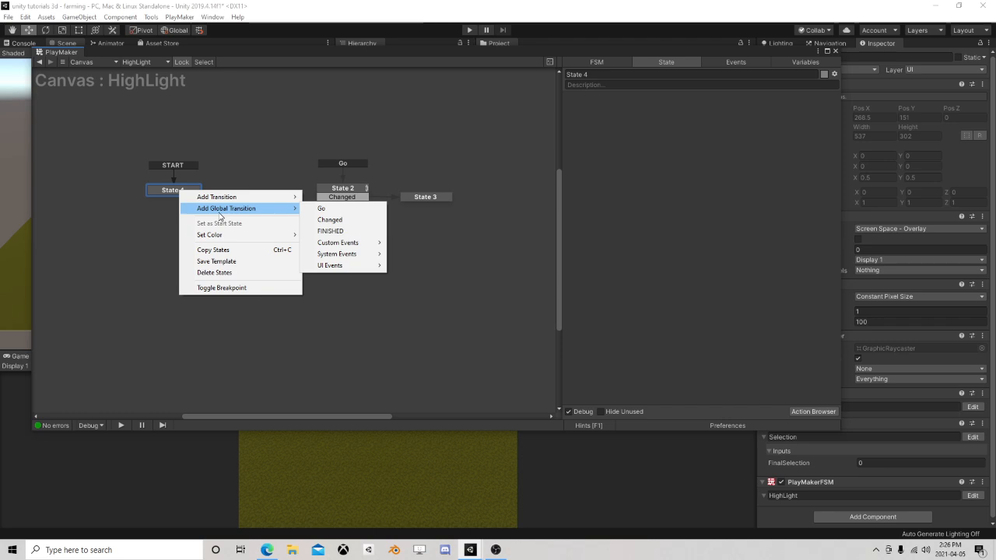
{"action": "left_click", "coordinate": [143, 193]}
{"action": "right_click", "coordinate": [167, 232]}
{"action": "left_click", "coordinate": [185, 237]}
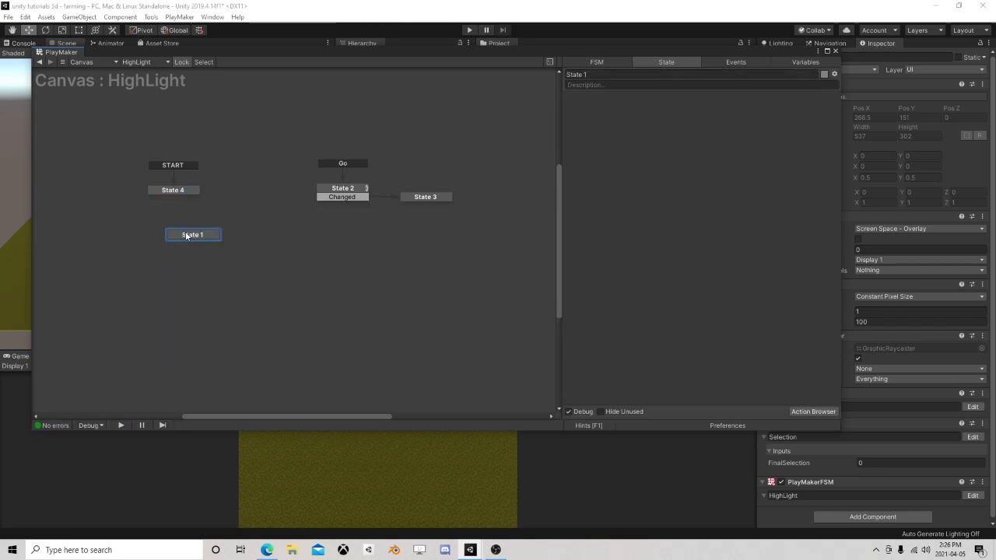
Step: Give State 1 the Go global transition and remove that transition from State 2
{"action": "right_click", "coordinate": [185, 233]}
{"action": "mouse_move", "coordinate": [234, 250]}
{"action": "left_click", "coordinate": [329, 250]}
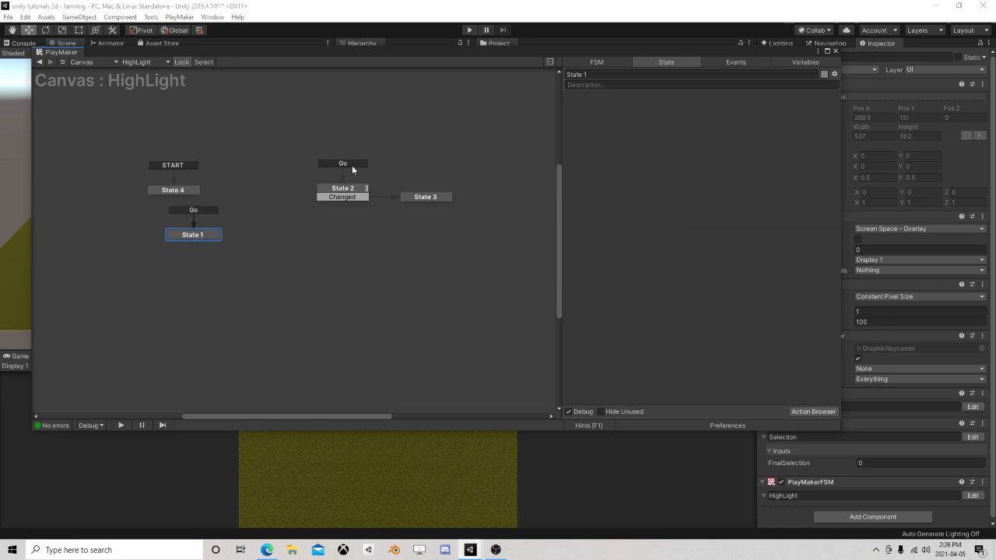
{"action": "right_click", "coordinate": [352, 169]}
{"action": "left_click", "coordinate": [411, 215]}
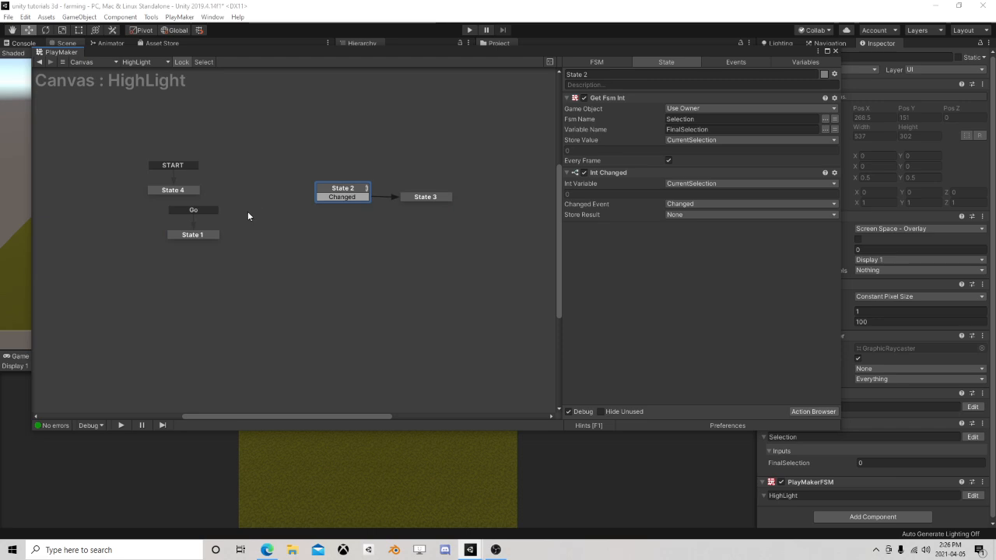
Step: Put State 3's Get Fsm Array action into State 1 and point it at CurrentSections in the Manager FSM
{"action": "left_click", "coordinate": [435, 199]}
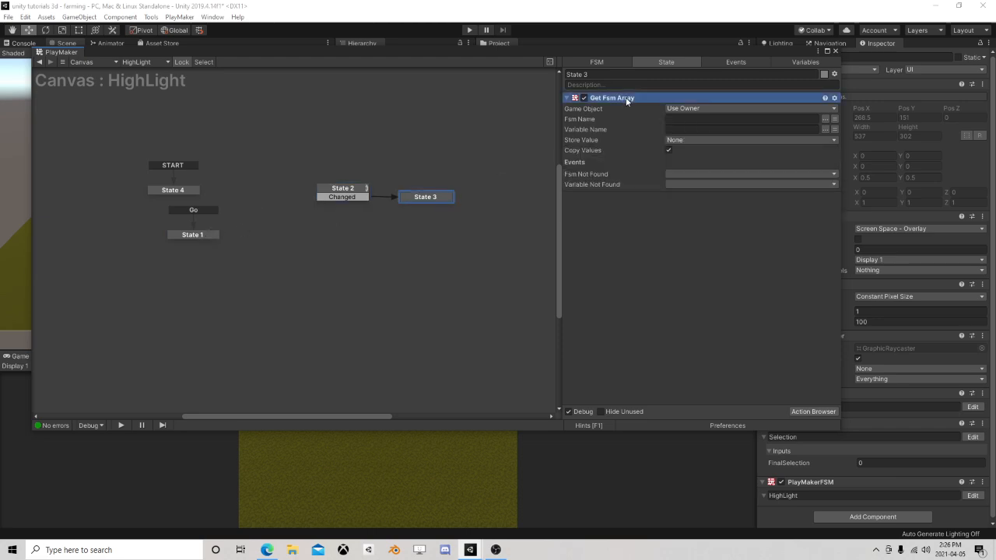
{"action": "left_click", "coordinate": [192, 236]}
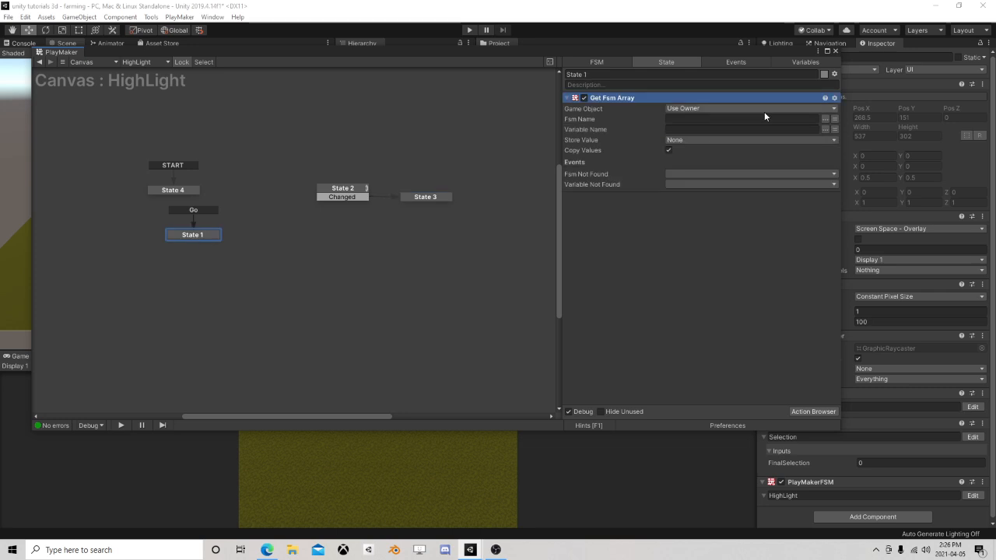
{"action": "left_click", "coordinate": [826, 119]}
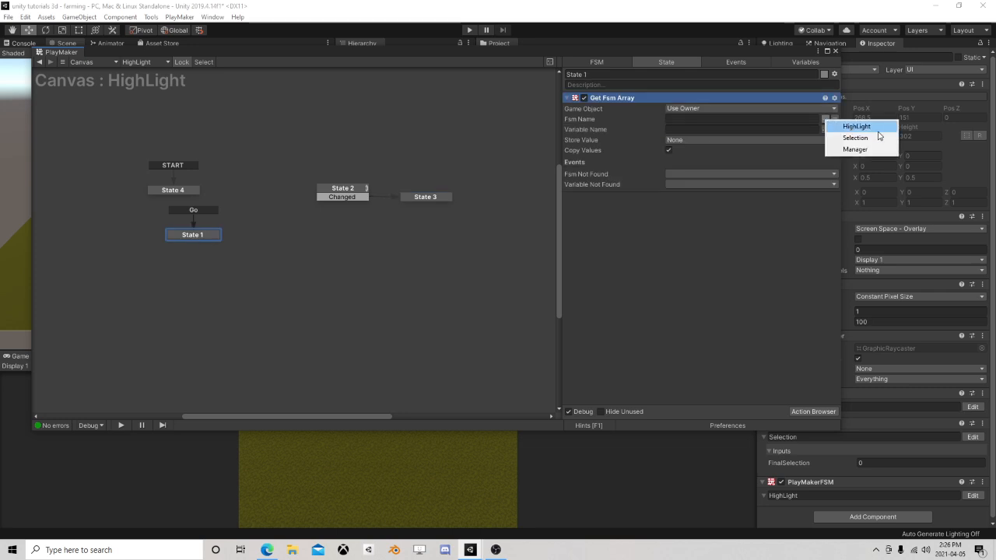
{"action": "left_click", "coordinate": [855, 148]}
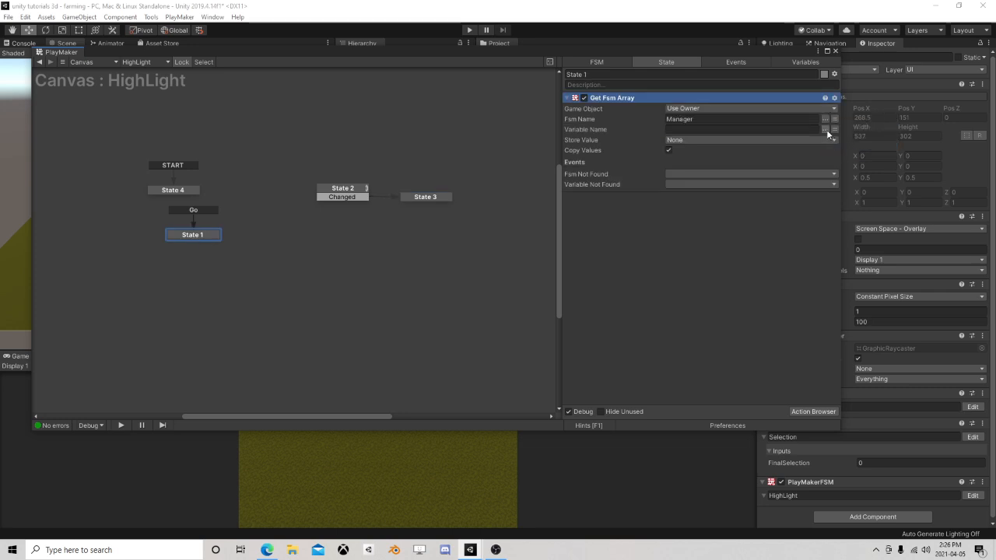
{"action": "left_click", "coordinate": [825, 129]}
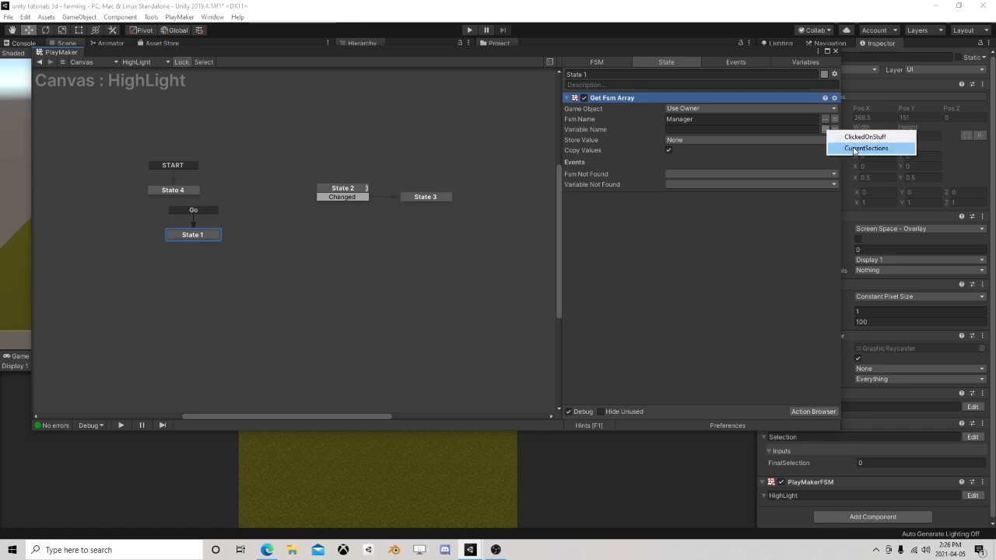
{"action": "left_click", "coordinate": [849, 148]}
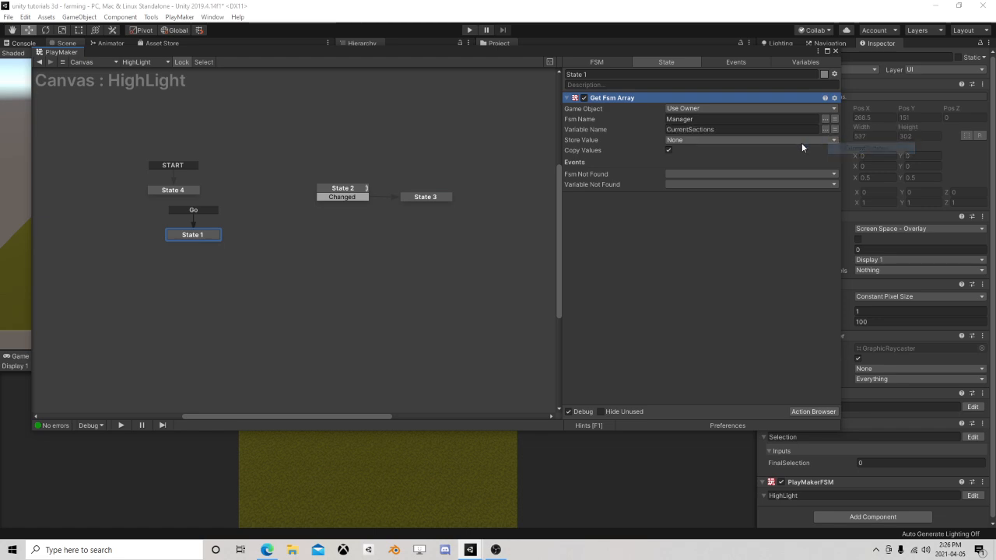
Step: Create an Array variable named CurrentSections in the HighLight FSM and set its element type to match the source array
{"action": "left_click", "coordinate": [699, 140]}
{"action": "left_click", "coordinate": [685, 149]}
{"action": "left_click", "coordinate": [804, 62]}
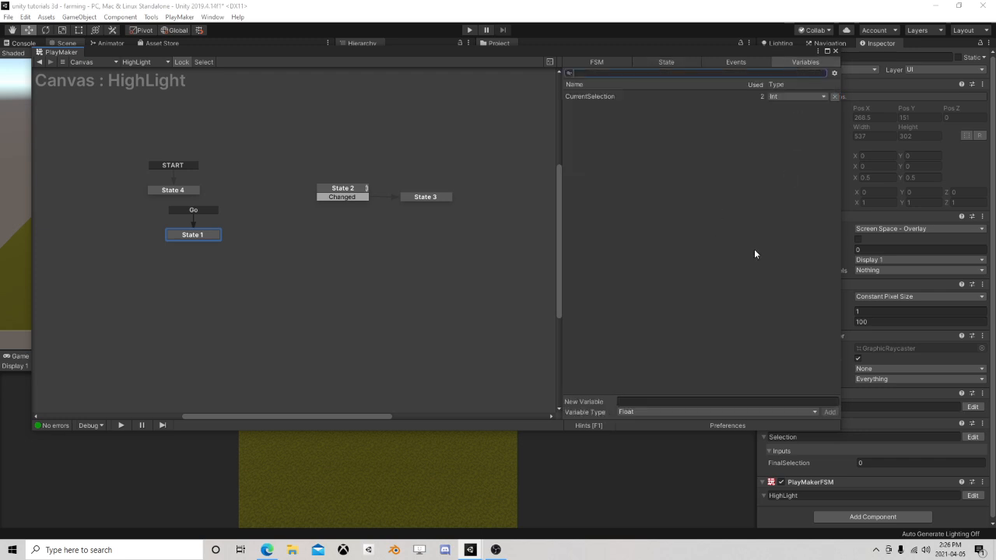
{"action": "left_click", "coordinate": [659, 409]}
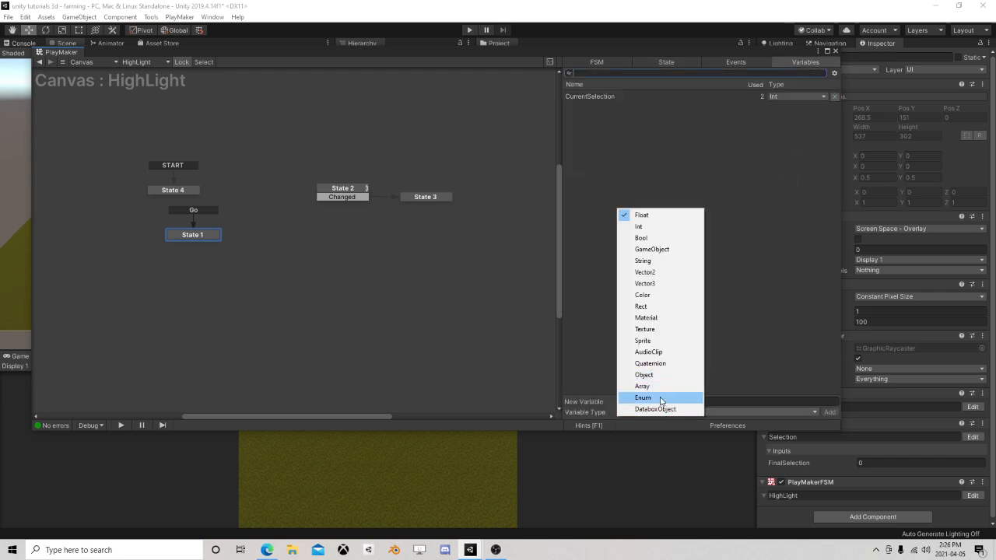
{"action": "left_click", "coordinate": [665, 387]}
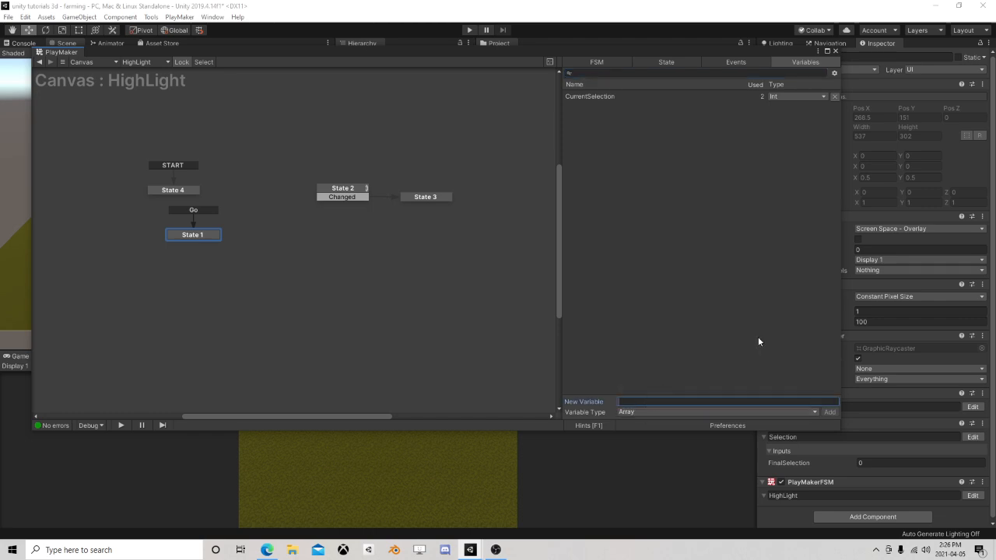
{"action": "type", "text": "CurrentSections"}
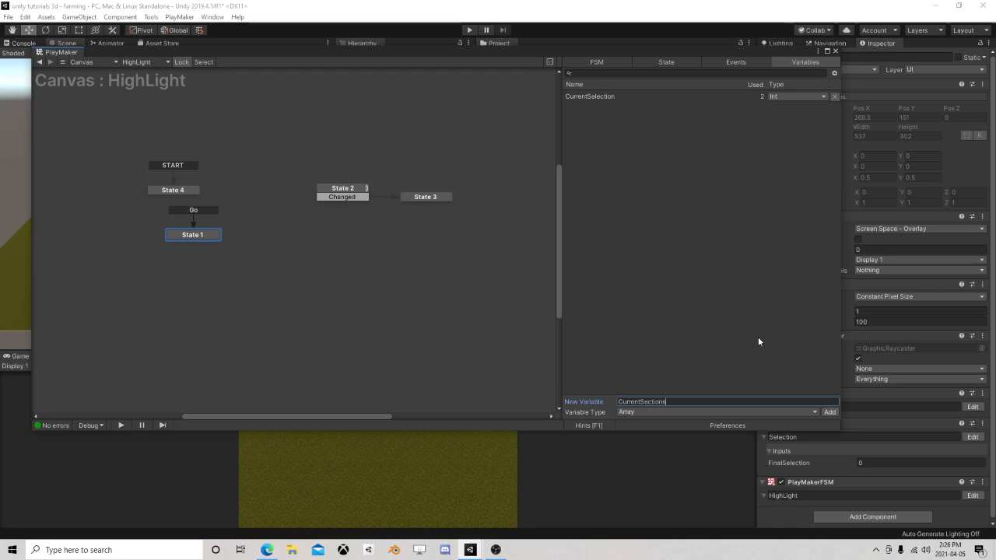
{"action": "key", "text": "Return"}
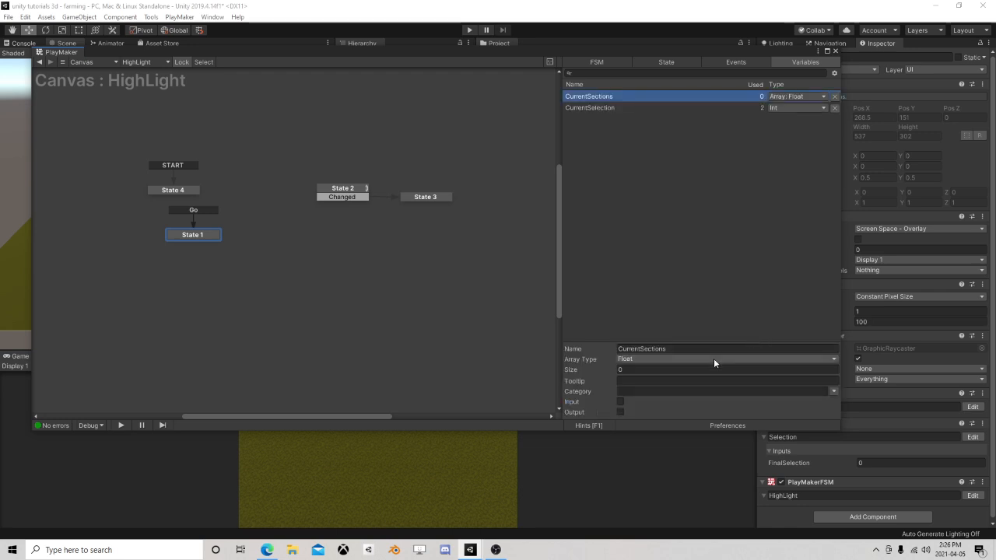
{"action": "left_click", "coordinate": [684, 357]}
{"action": "left_click", "coordinate": [710, 199]}
Step: Store the Get Fsm Array value of State 1 in the CurrentSections variable
{"action": "left_click", "coordinate": [666, 62]}
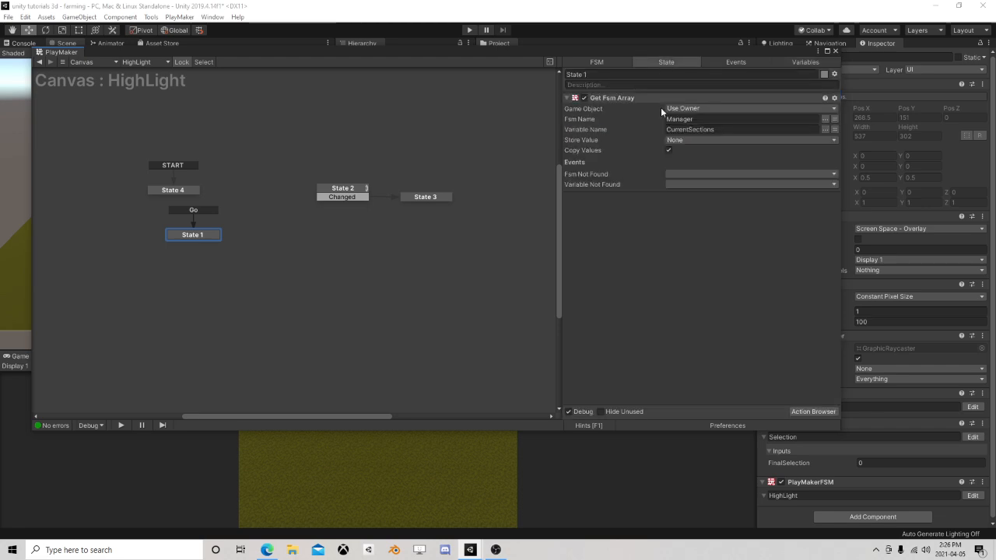
{"action": "left_click", "coordinate": [716, 140]}
{"action": "left_click", "coordinate": [708, 162]}
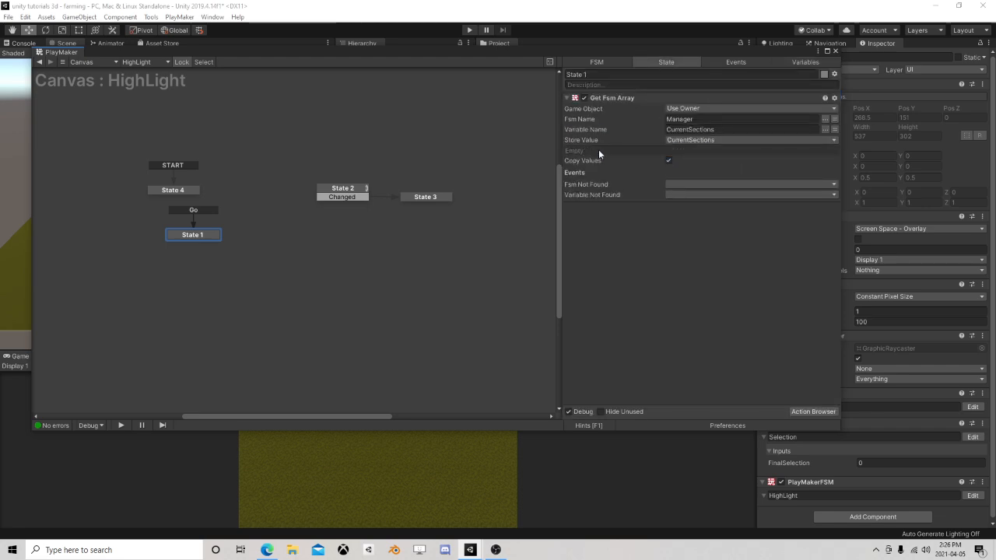
Step: Add a FINISHED transition to State 1 and link it to State 2
{"action": "right_click", "coordinate": [197, 238]}
{"action": "mouse_move", "coordinate": [257, 239]}
{"action": "left_click", "coordinate": [354, 263]}
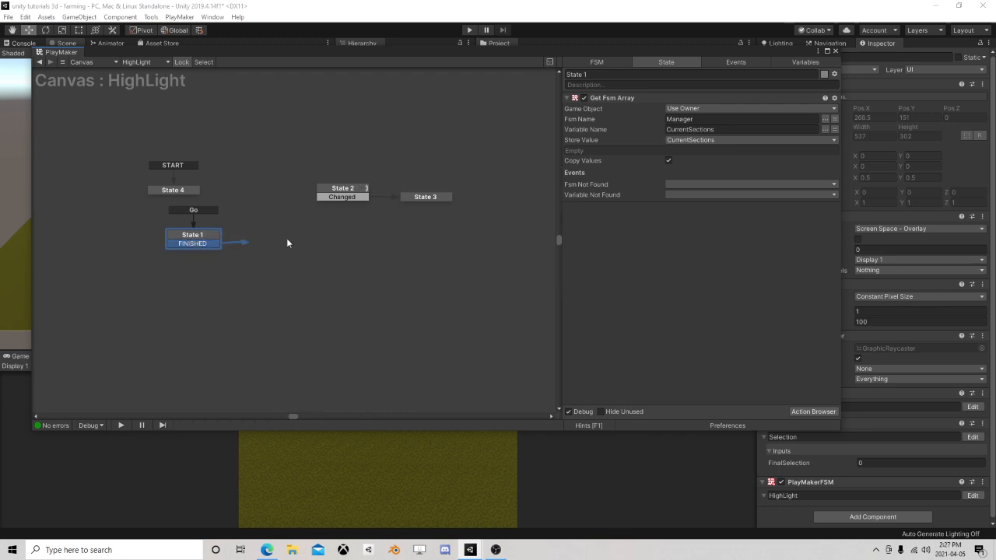
{"action": "left_click_drag", "start_coordinate": [192, 243], "coordinate": [333, 192]}
{"action": "left_click", "coordinate": [340, 192]}
Step: Move State 3 farther from State 2 and add a new State 5 below them
{"action": "left_click_drag", "start_coordinate": [421, 197], "coordinate": [474, 197]}
{"action": "right_click", "coordinate": [362, 259]}
{"action": "left_click", "coordinate": [382, 265]}
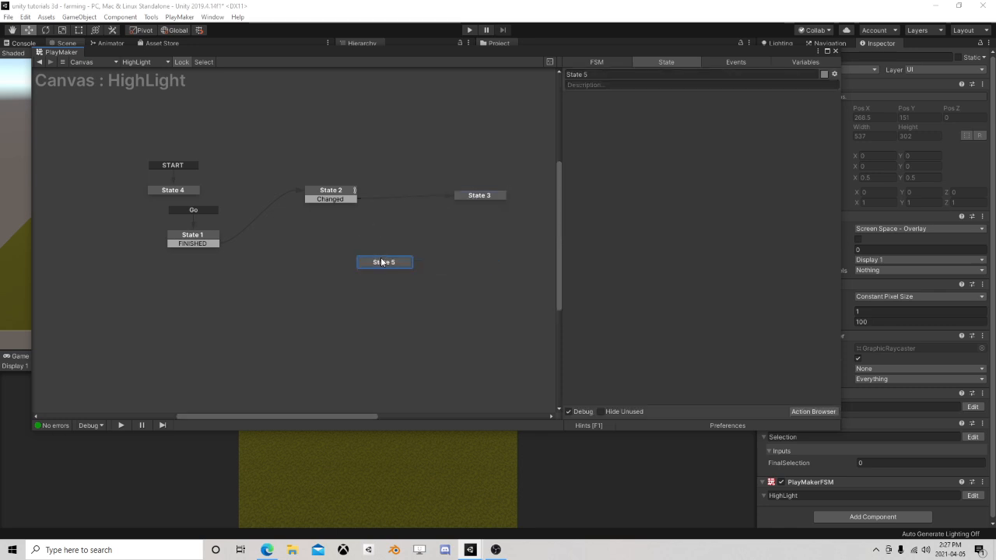
Step: Find the Array Get Next action and add it to State 5
{"action": "left_click", "coordinate": [814, 412]}
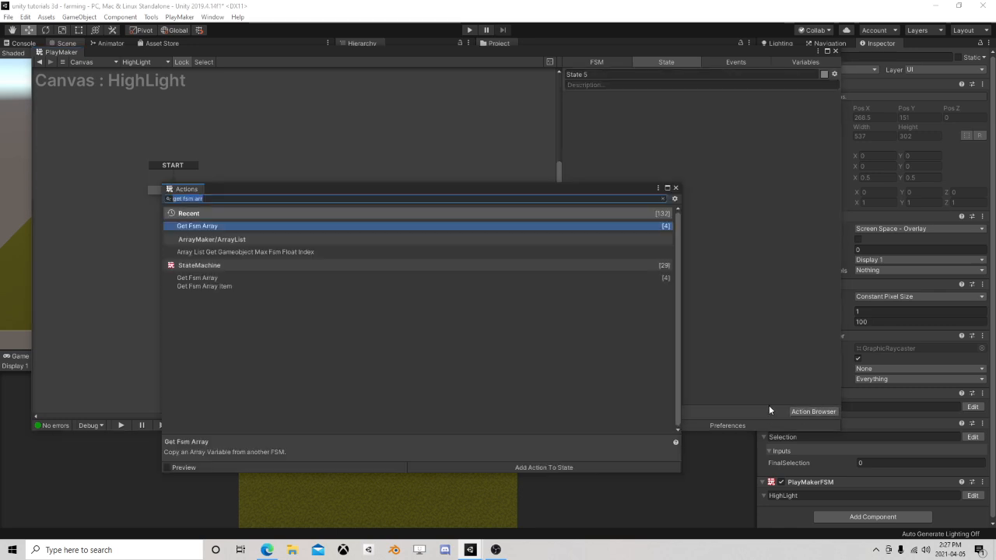
{"action": "type", "text": "a"}
{"action": "type", "text": "y"}
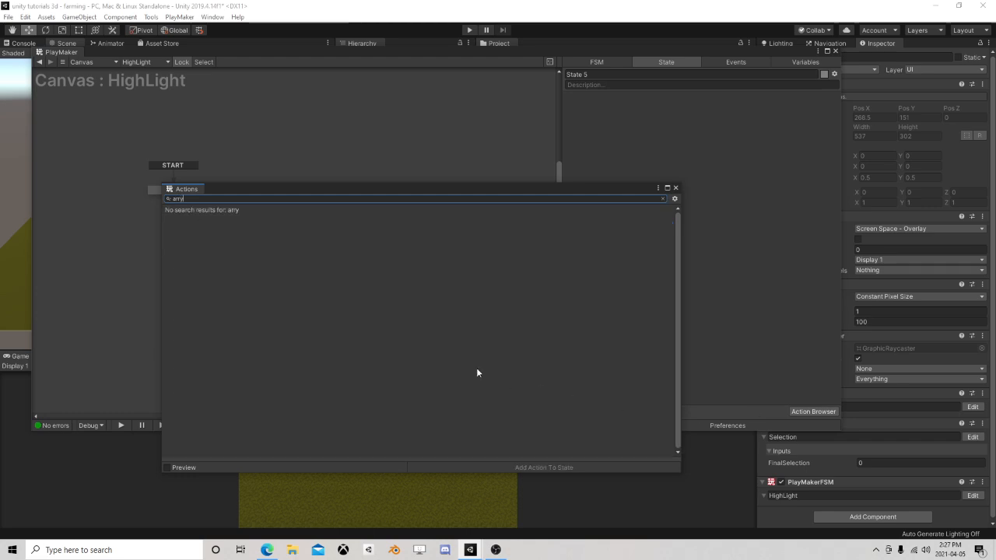
{"action": "key", "text": "BackSpace"}
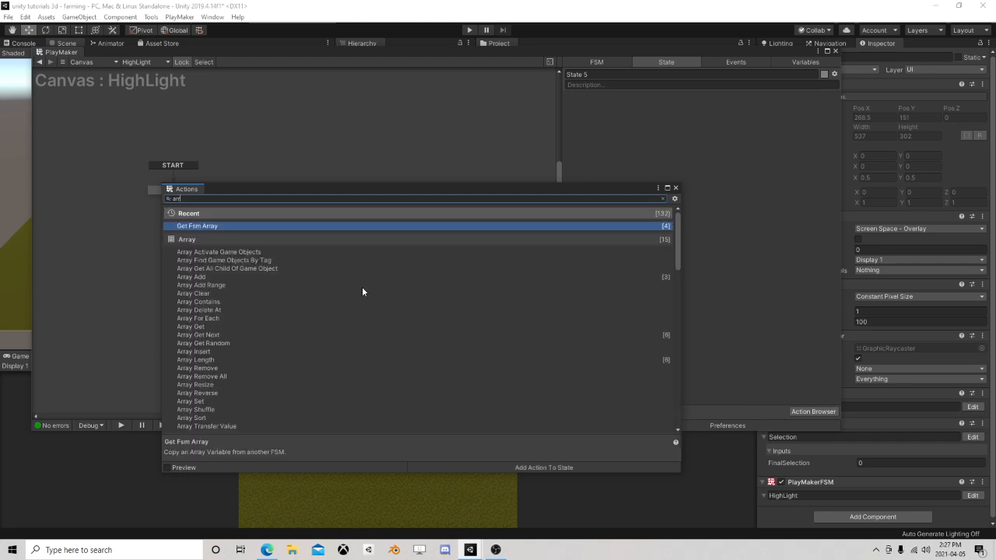
{"action": "type", "text": "ay gg"}
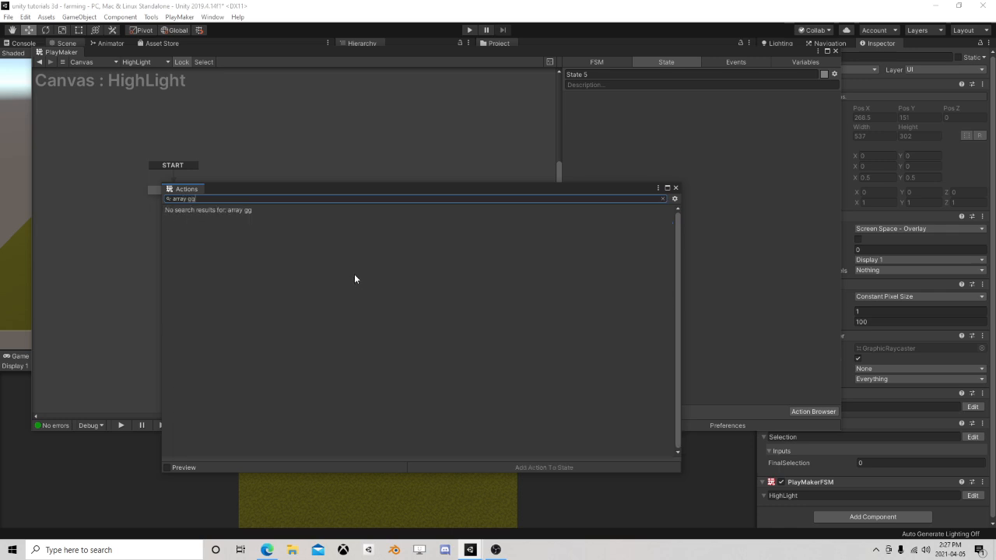
{"action": "key", "text": "BackSpace"}
{"action": "type", "text": "et"}
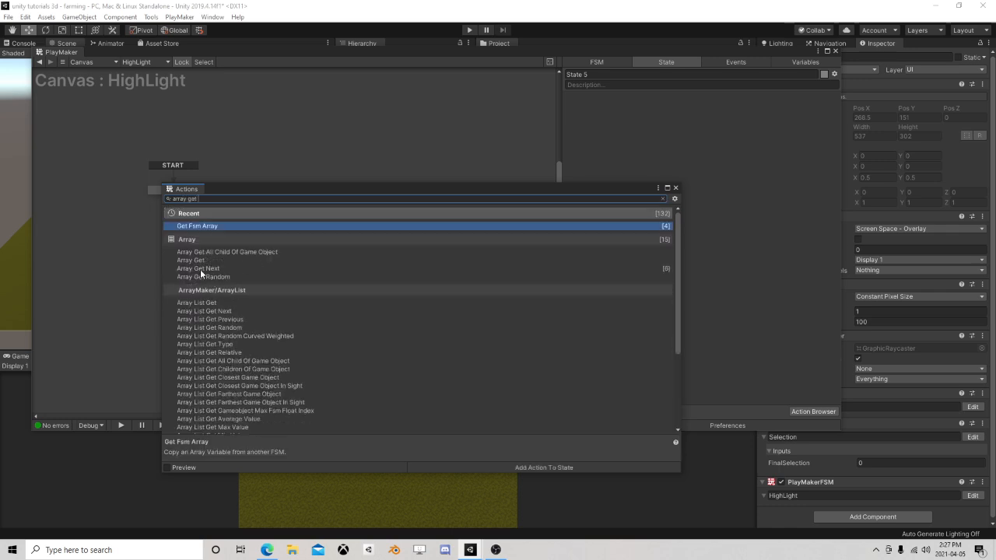
{"action": "double_click", "coordinate": [204, 268]}
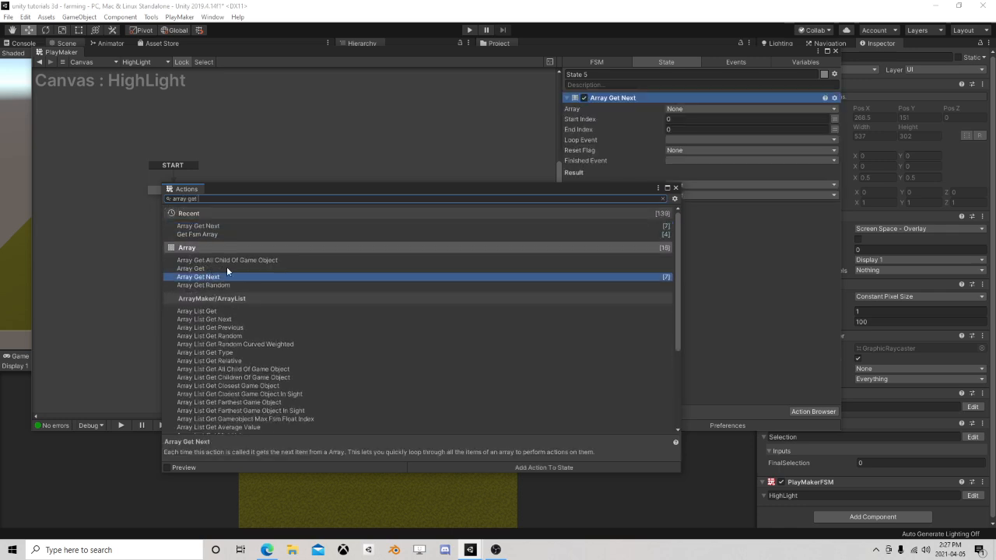
{"action": "left_click", "coordinate": [675, 189]}
Step: Make Array Get Next iterate over CurrentSections and assign a new event named loop as its loop event
{"action": "left_click", "coordinate": [713, 110]}
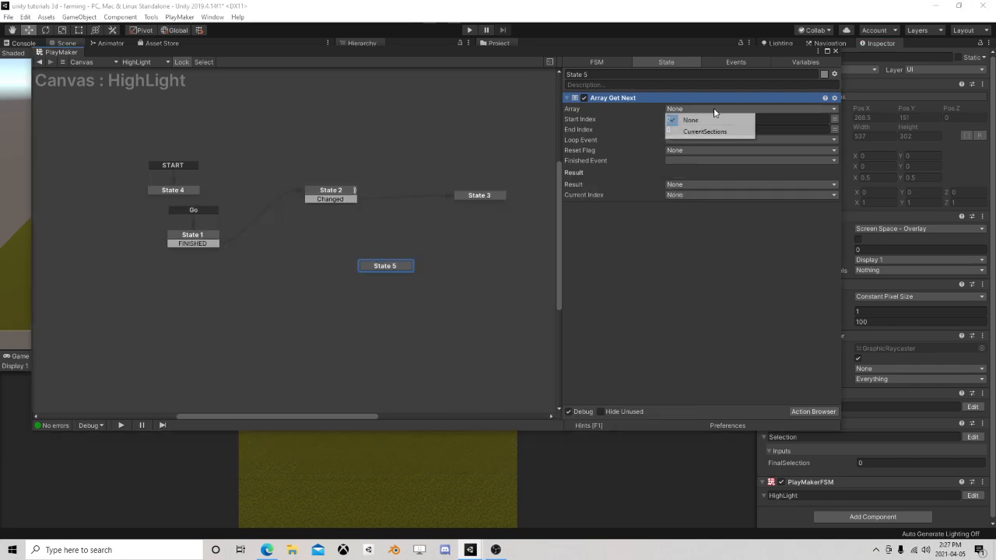
{"action": "left_click", "coordinate": [704, 131]}
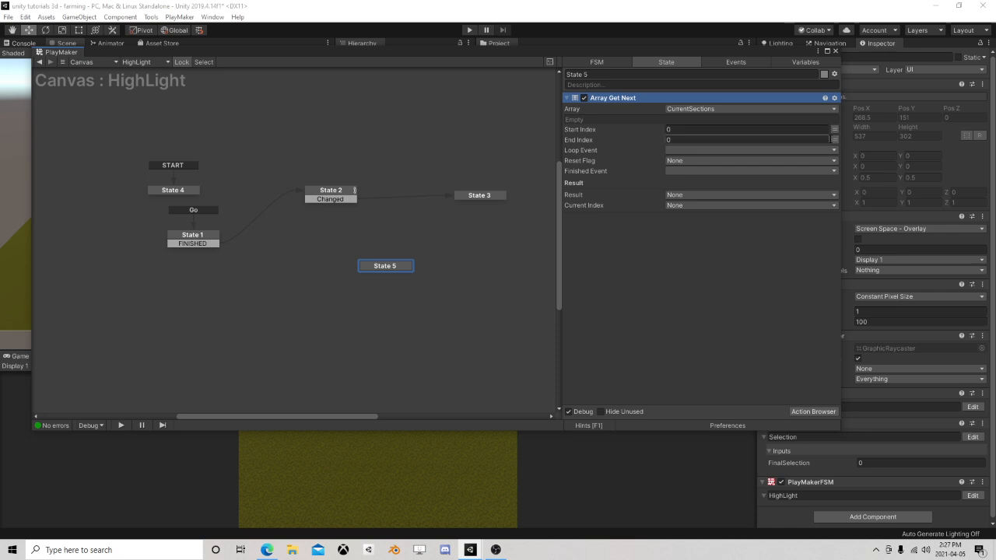
{"action": "left_click", "coordinate": [688, 151]}
{"action": "left_click", "coordinate": [703, 248]}
{"action": "type", "text": "loop"}
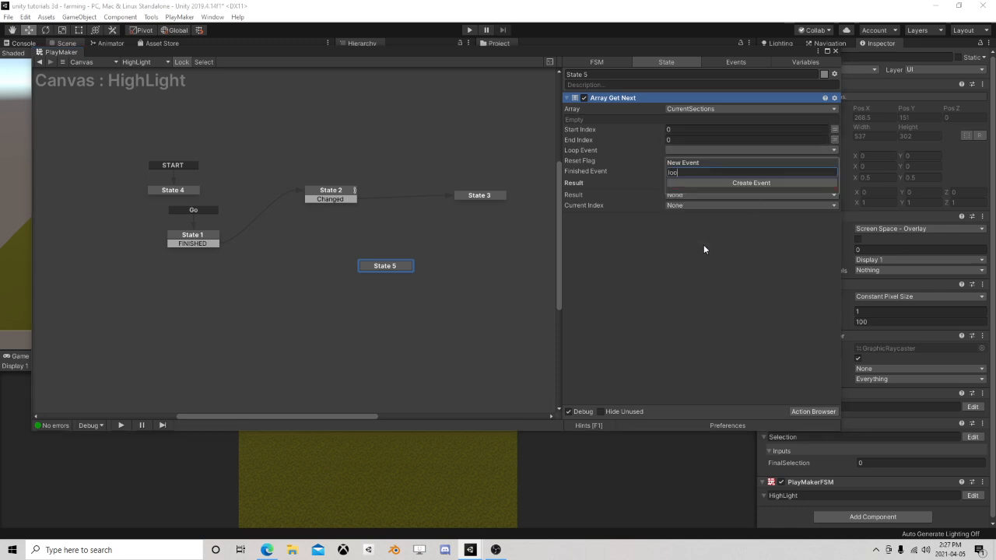
{"action": "key", "text": "Return"}
Step: Assign a new event named done as the finished event of Array Get Next
{"action": "left_click", "coordinate": [683, 171]}
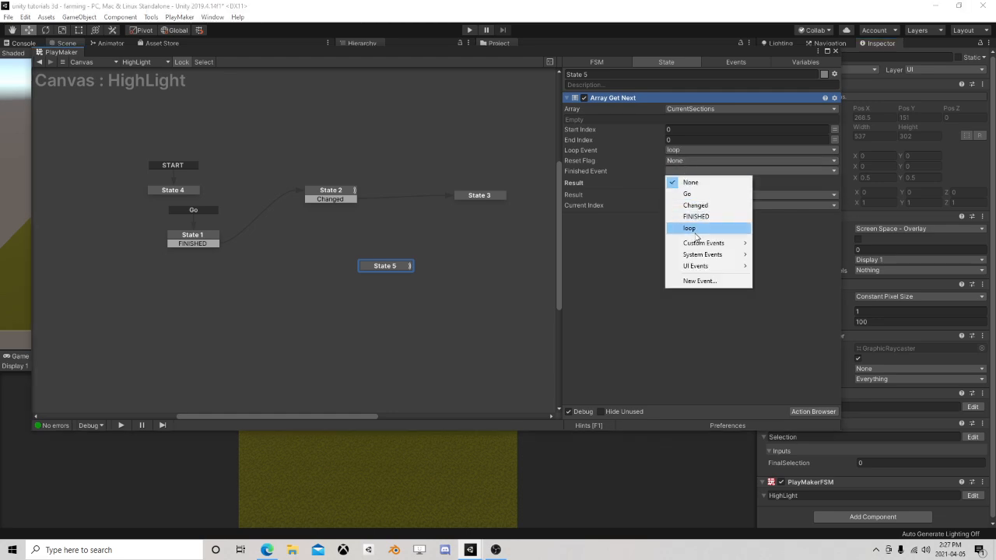
{"action": "left_click", "coordinate": [712, 281]}
{"action": "type", "text": "do"}
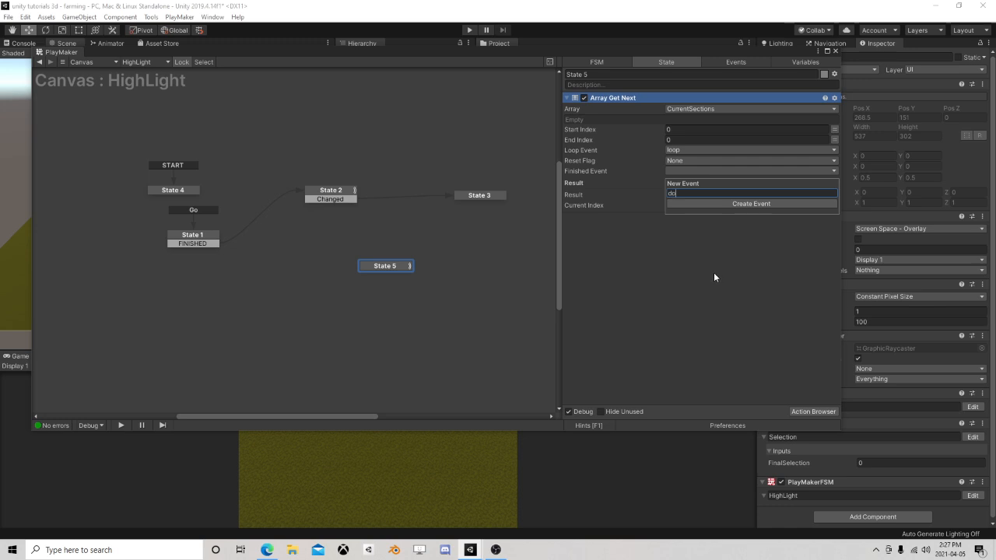
{"action": "type", "text": "ne"}
{"action": "key", "text": "Return"}
Step: Store the Array Get Next result in a new variable named Current
{"action": "left_click", "coordinate": [684, 195]}
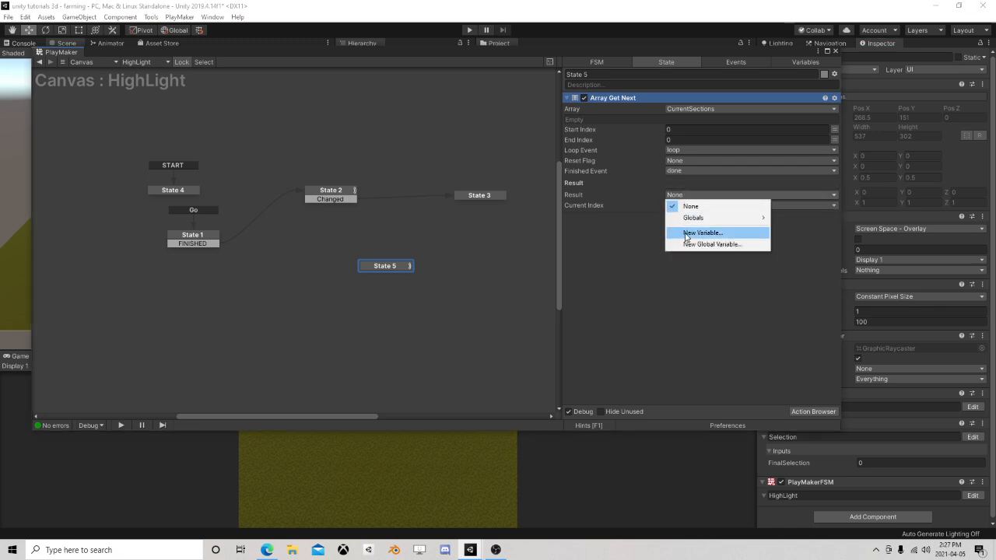
{"action": "left_click", "coordinate": [688, 232]}
{"action": "type", "text": "Current"}
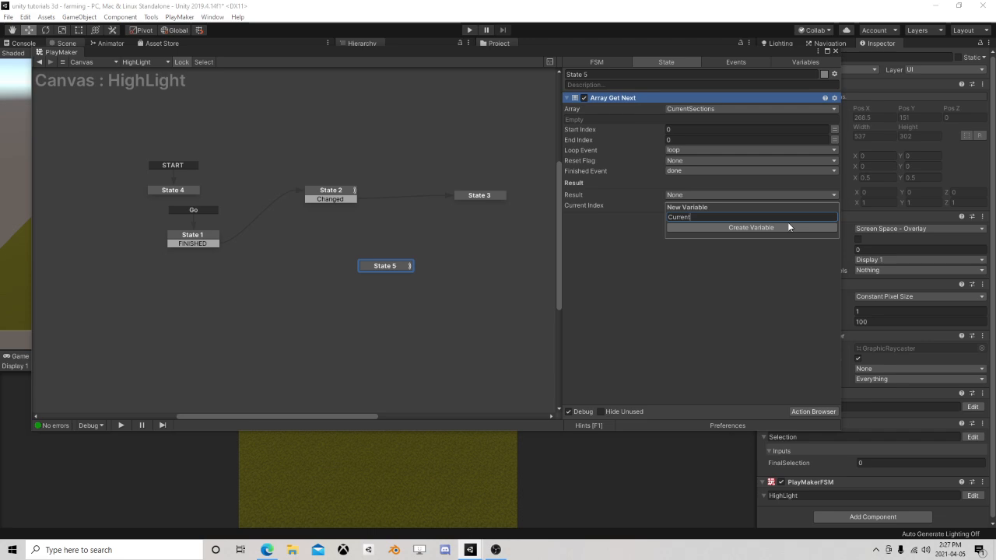
{"action": "left_click", "coordinate": [788, 226]}
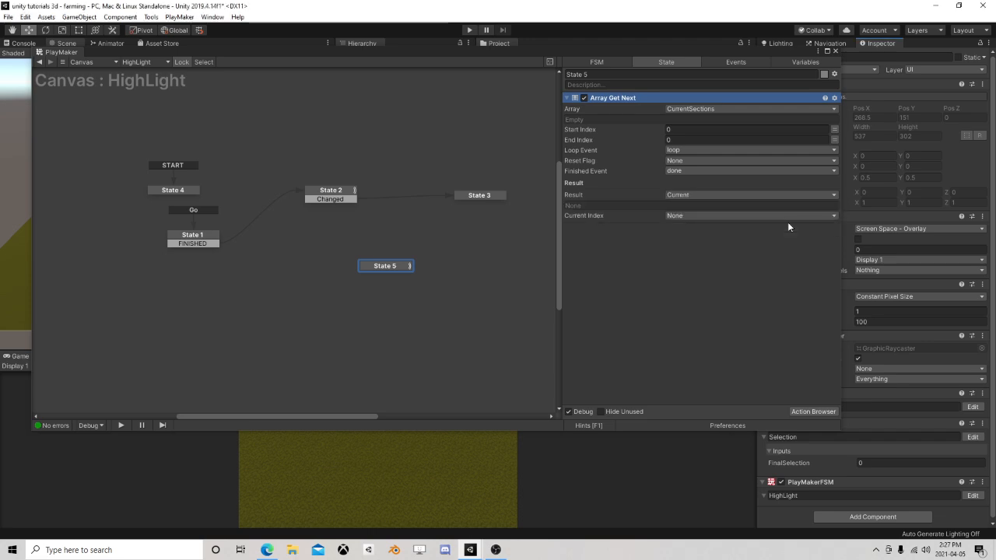
Step: Store the current index of Array Get Next in a new variable named ArrayIndex
{"action": "left_click", "coordinate": [705, 216]}
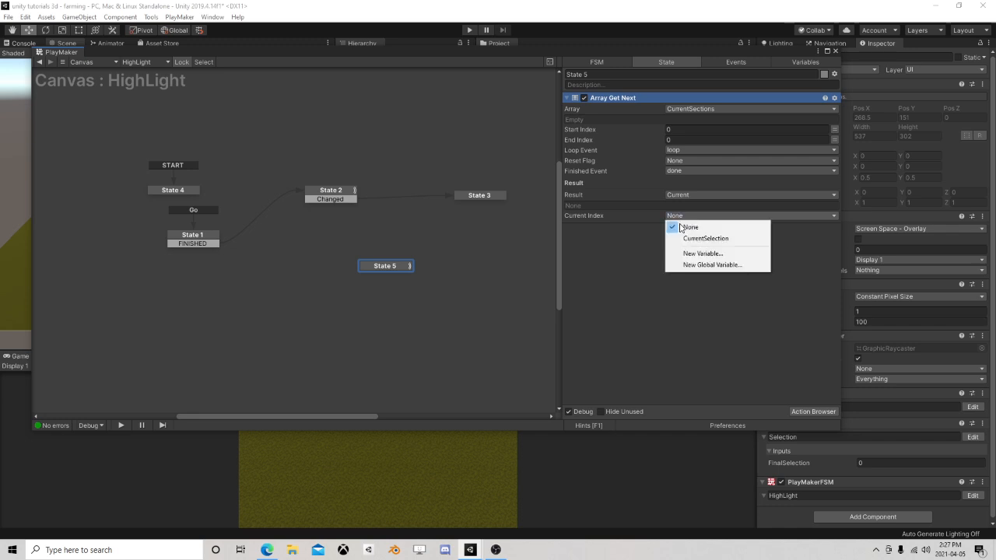
{"action": "left_click", "coordinate": [688, 250]}
{"action": "type", "text": "Array"}
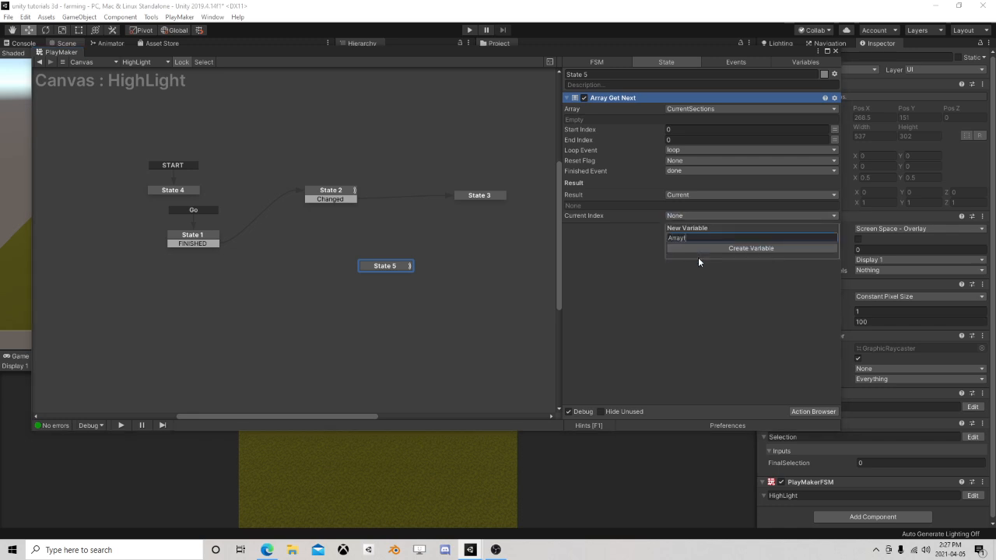
{"action": "type", "text": "Index"}
{"action": "key", "text": "Return"}
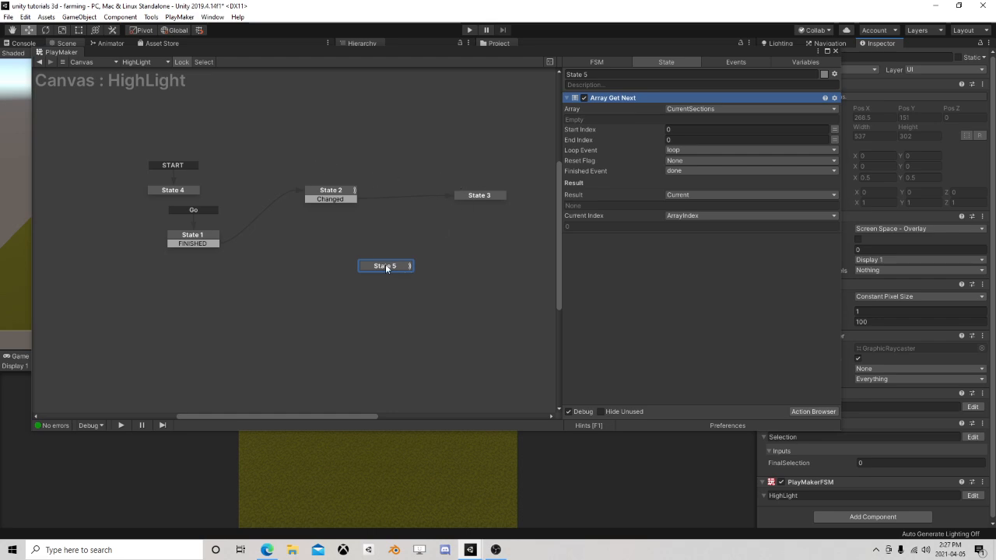
Step: Reposition State 5 and redirect State 2's Changed transition from State 3 to State 5
{"action": "left_click_drag", "start_coordinate": [411, 267], "coordinate": [438, 247]}
{"action": "middle_click_drag", "start_coordinate": [440, 236], "coordinate": [404, 258]}
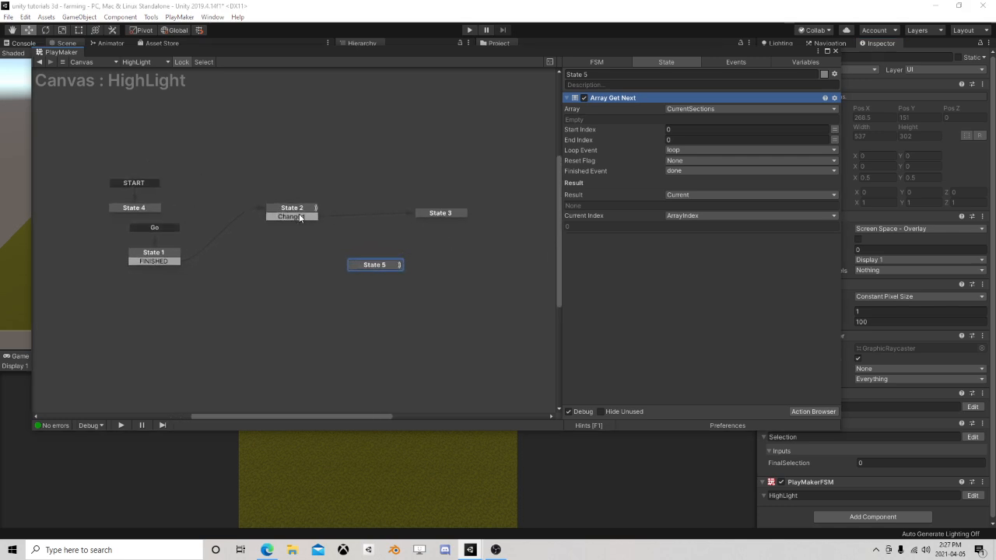
{"action": "left_click_drag", "start_coordinate": [298, 213], "coordinate": [375, 264]}
{"action": "left_click", "coordinate": [439, 213]}
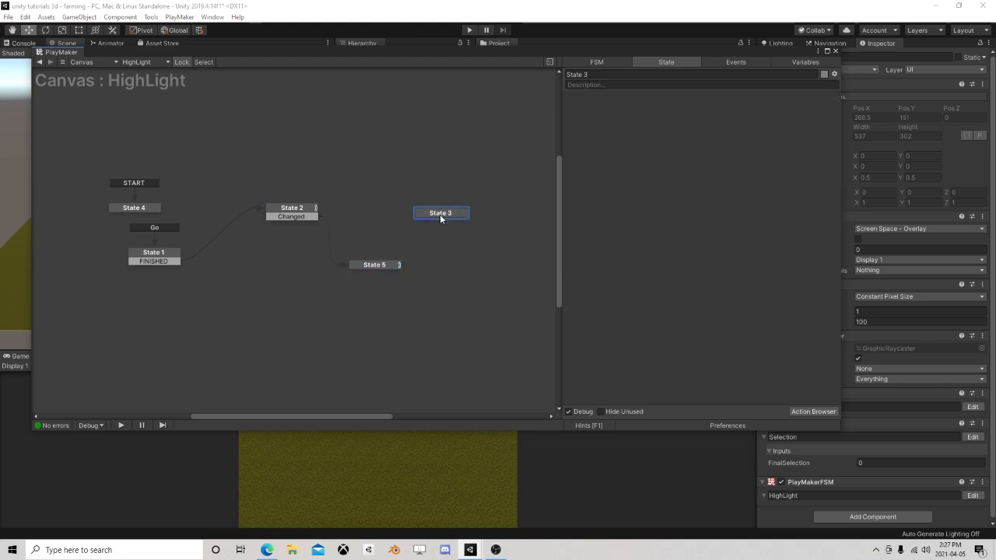
Step: Add transitions for the loop and done events to State 5
{"action": "left_click", "coordinate": [366, 266]}
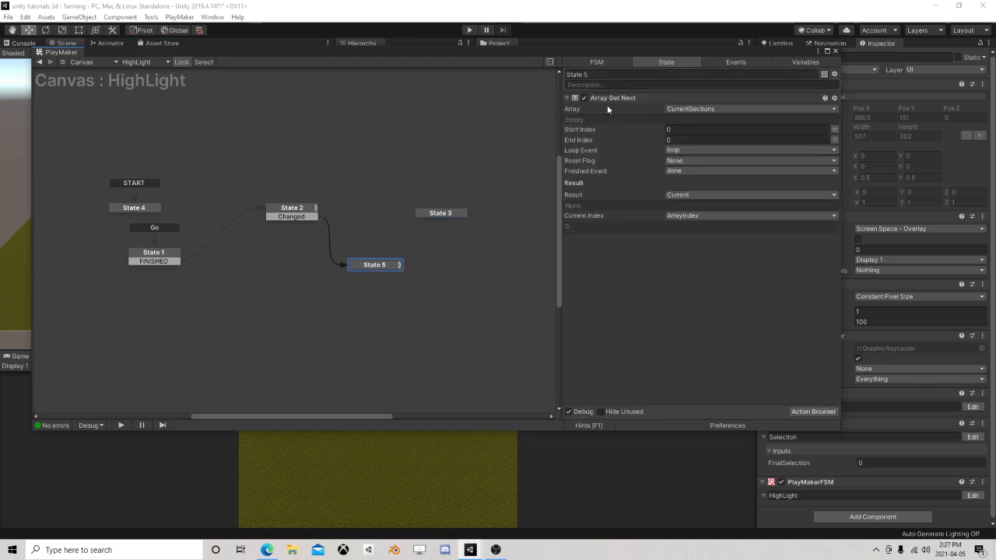
{"action": "right_click", "coordinate": [379, 265]}
{"action": "mouse_move", "coordinate": [400, 269]}
{"action": "left_click", "coordinate": [538, 309]}
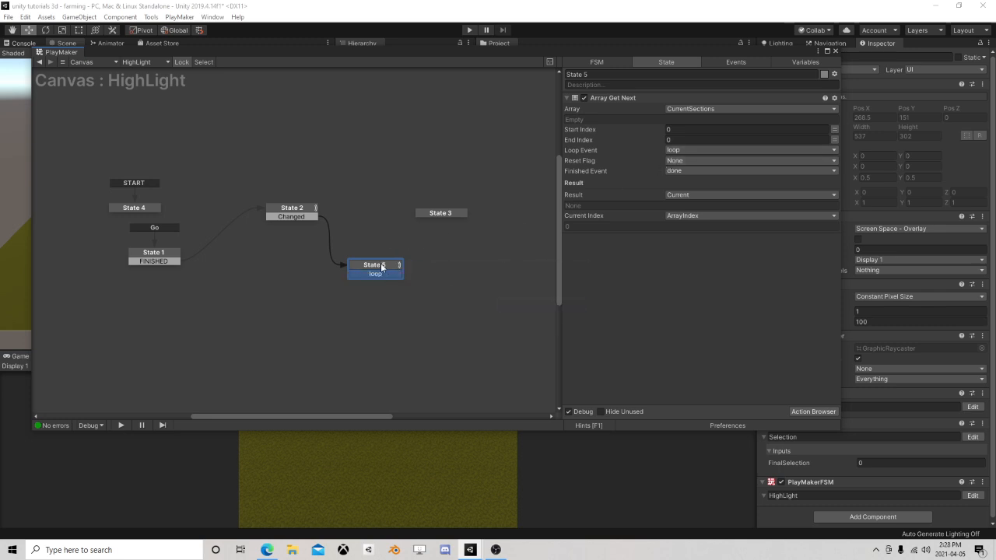
{"action": "right_click", "coordinate": [382, 265]}
{"action": "mouse_move", "coordinate": [436, 271]}
{"action": "left_click", "coordinate": [536, 318]}
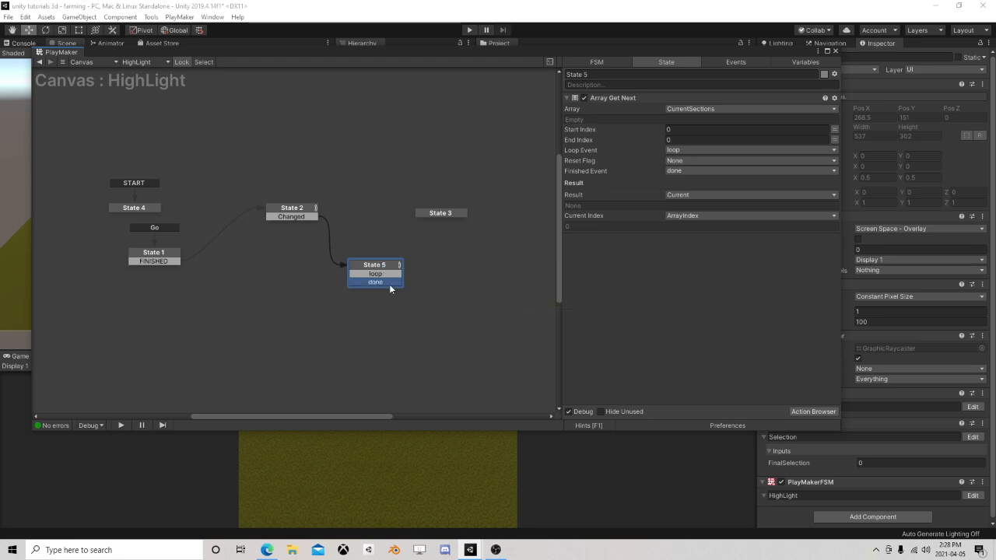
Step: Connect State 5's done transition back to State 2 and arrange States 2, 5 and 3 roughly in a row
{"action": "left_click_drag", "start_coordinate": [388, 281], "coordinate": [324, 210]}
{"action": "left_click_drag", "start_coordinate": [381, 265], "coordinate": [387, 246]}
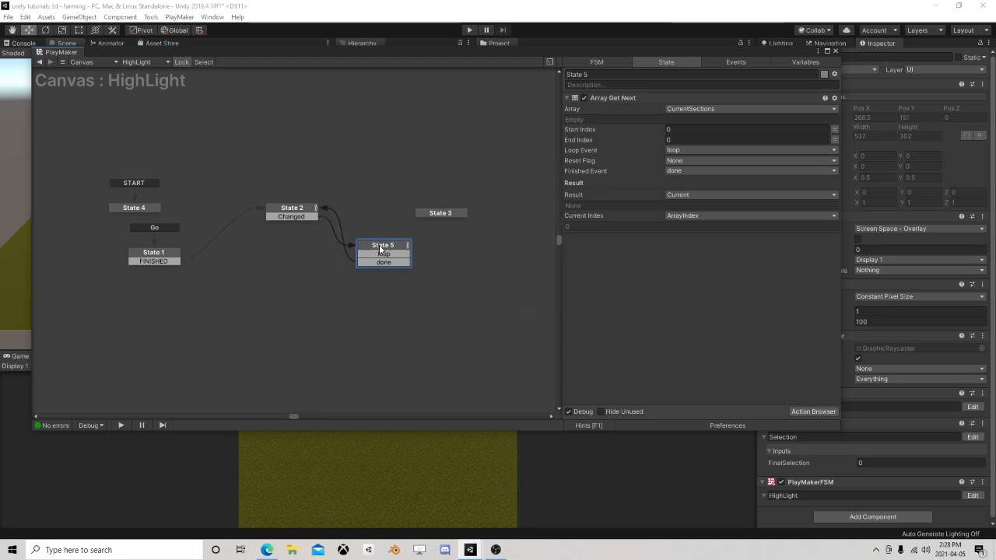
{"action": "left_click", "coordinate": [450, 215]}
{"action": "left_click_drag", "start_coordinate": [451, 215], "coordinate": [497, 249]}
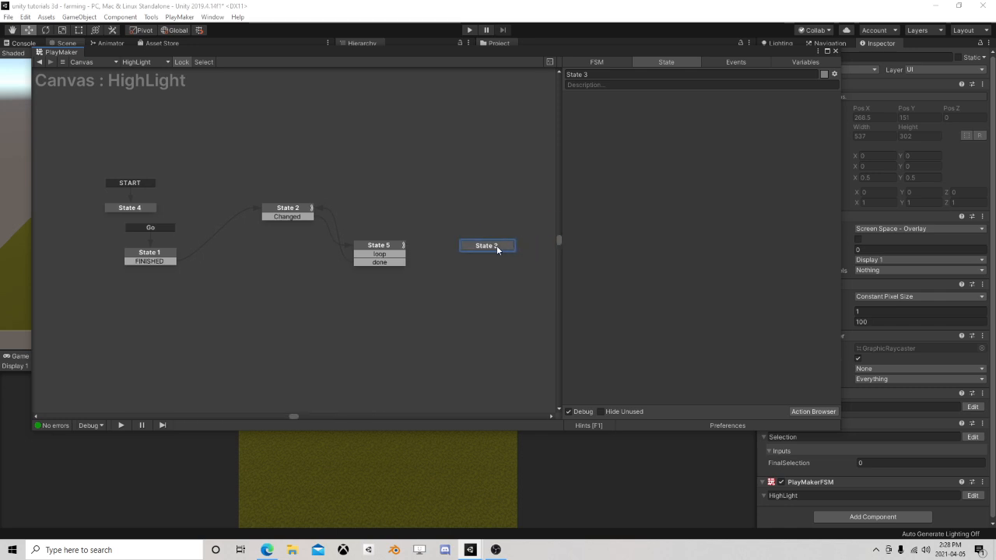
{"action": "left_click_drag", "start_coordinate": [285, 214], "coordinate": [267, 242]}
Step: Connect State 5's loop transition to State 3
{"action": "left_click", "coordinate": [382, 249]}
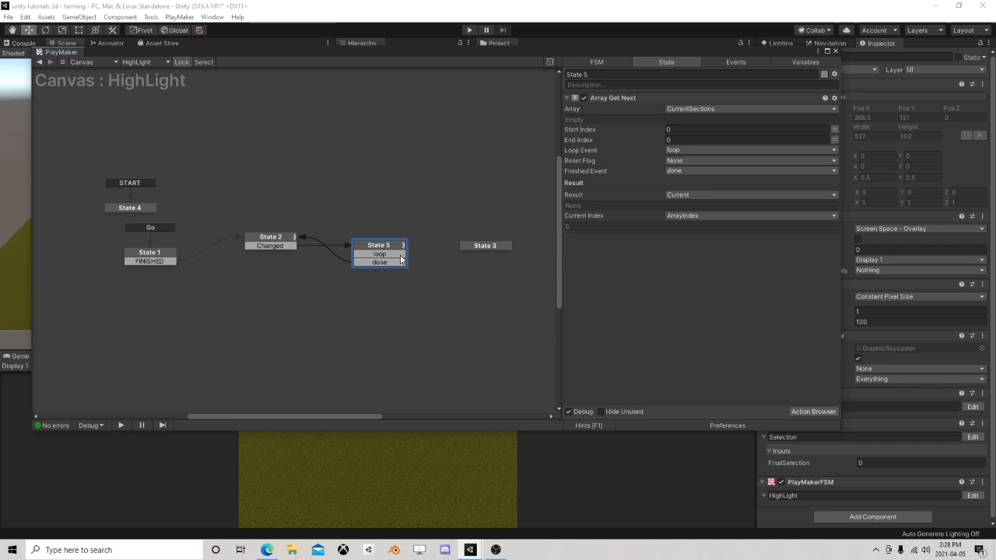
{"action": "left_click_drag", "start_coordinate": [393, 253], "coordinate": [473, 247]}
{"action": "left_click", "coordinate": [271, 246]}
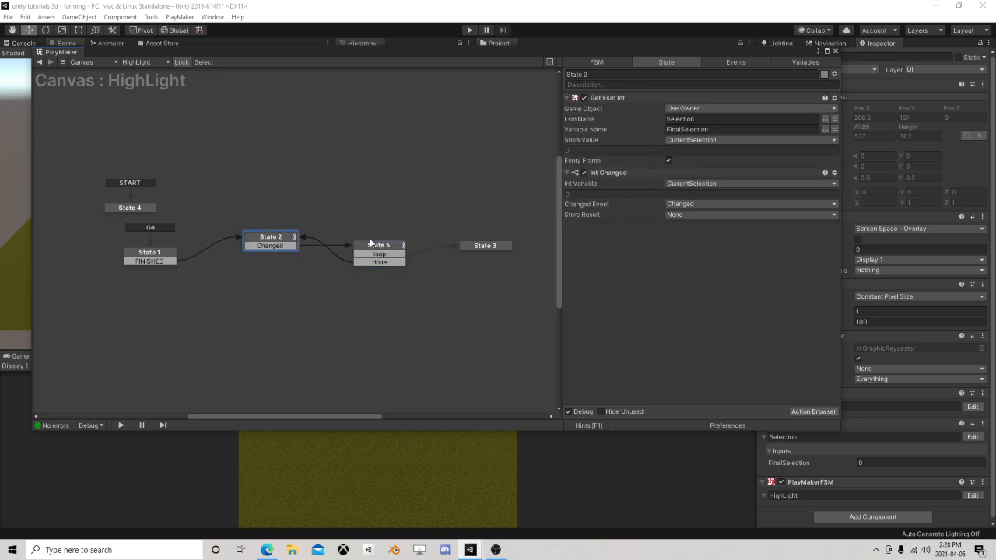
Step: Find the Int Compare action and add it to State 3
{"action": "left_click", "coordinate": [485, 246]}
{"action": "left_click", "coordinate": [813, 411]}
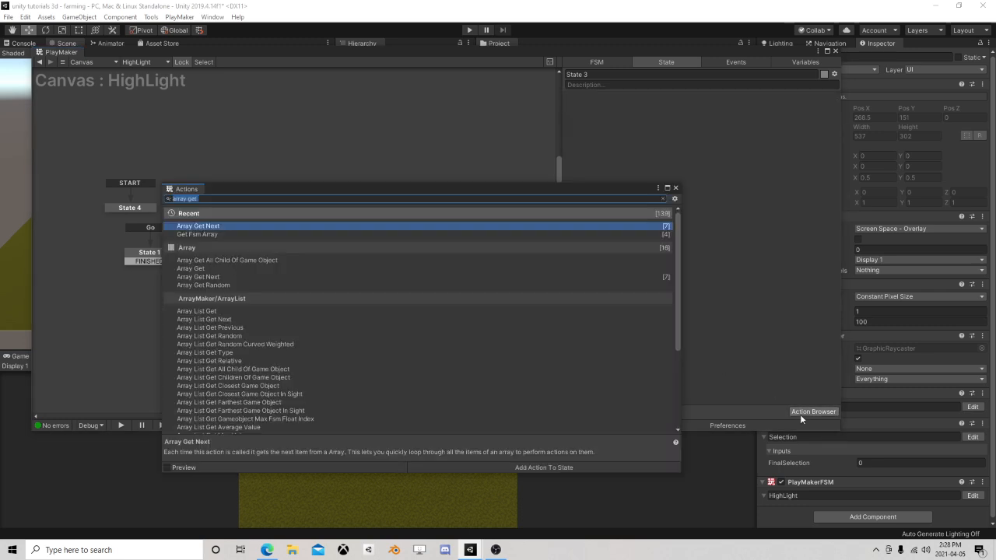
{"action": "type", "text": "int com"}
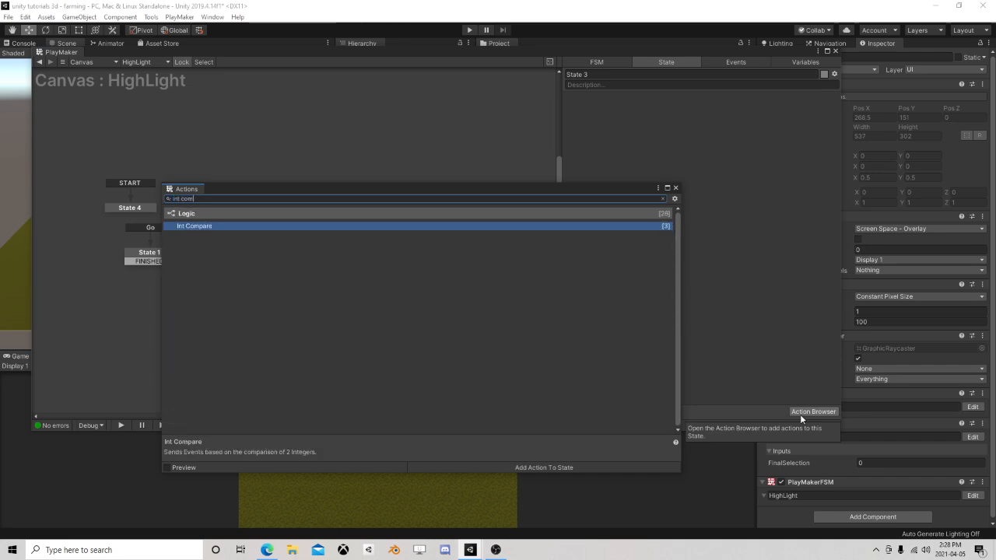
{"action": "double_click", "coordinate": [253, 225]}
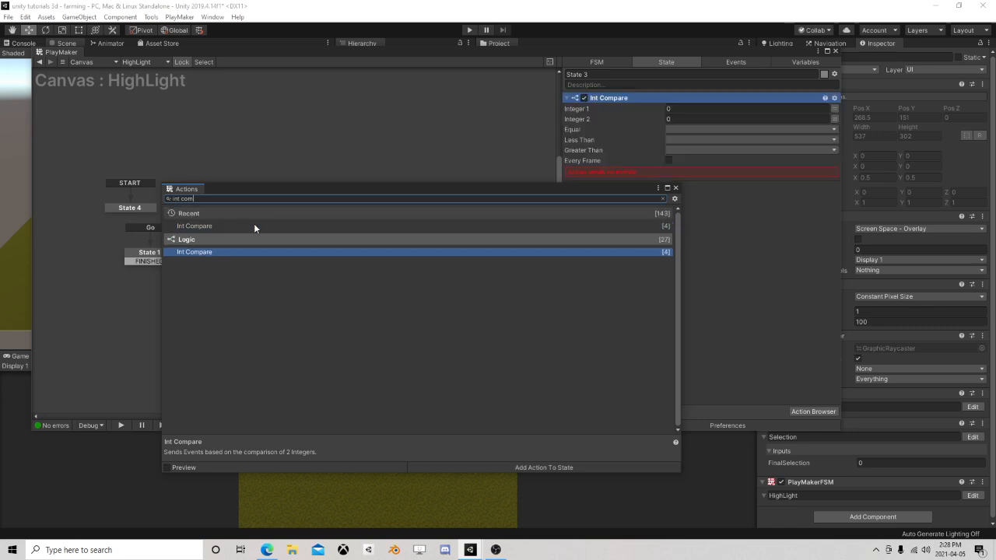
{"action": "left_click", "coordinate": [676, 188]}
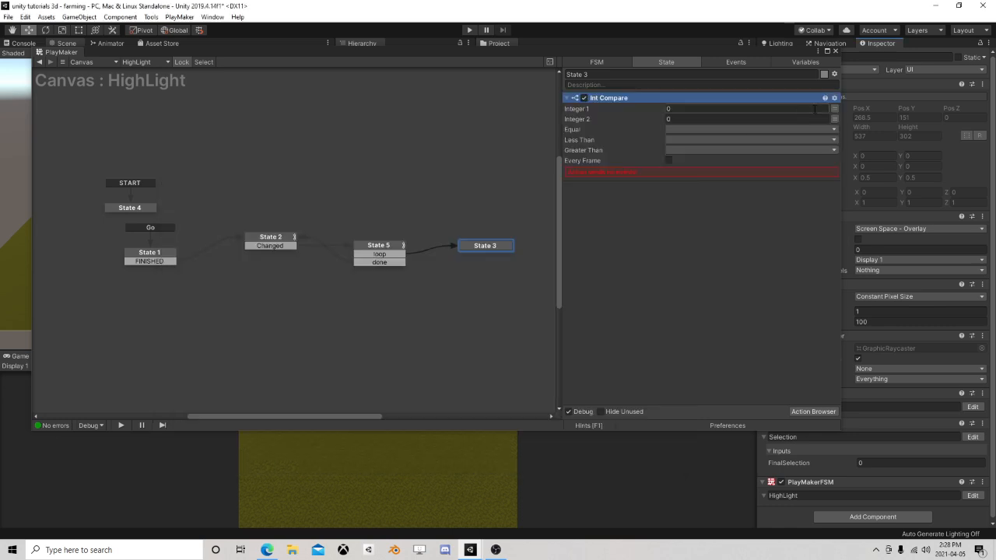
Step: Set Int Compare in State 3 to compare the ArrayIndex variable with the CurrentSelection variable
{"action": "left_click", "coordinate": [834, 109]}
{"action": "left_click", "coordinate": [778, 109]}
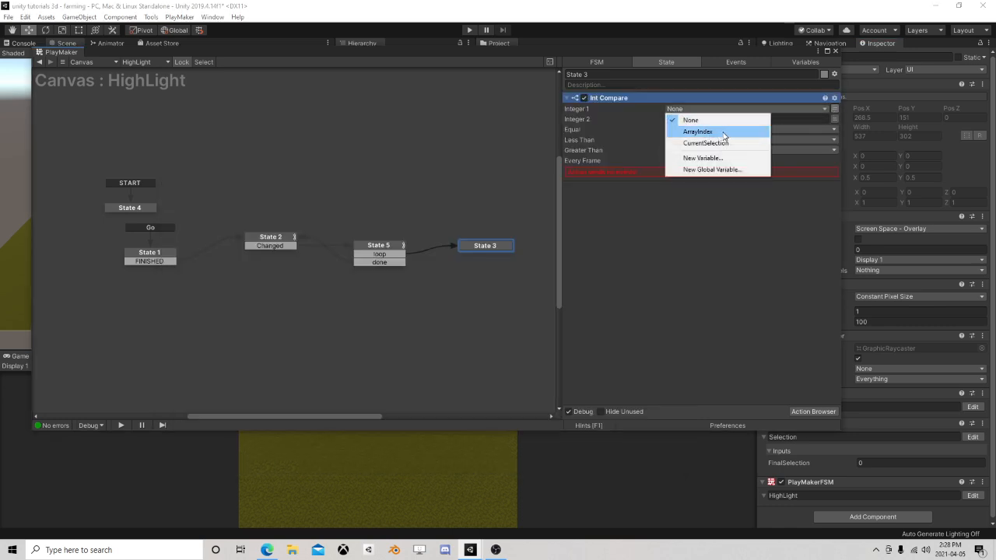
{"action": "left_click", "coordinate": [728, 132]}
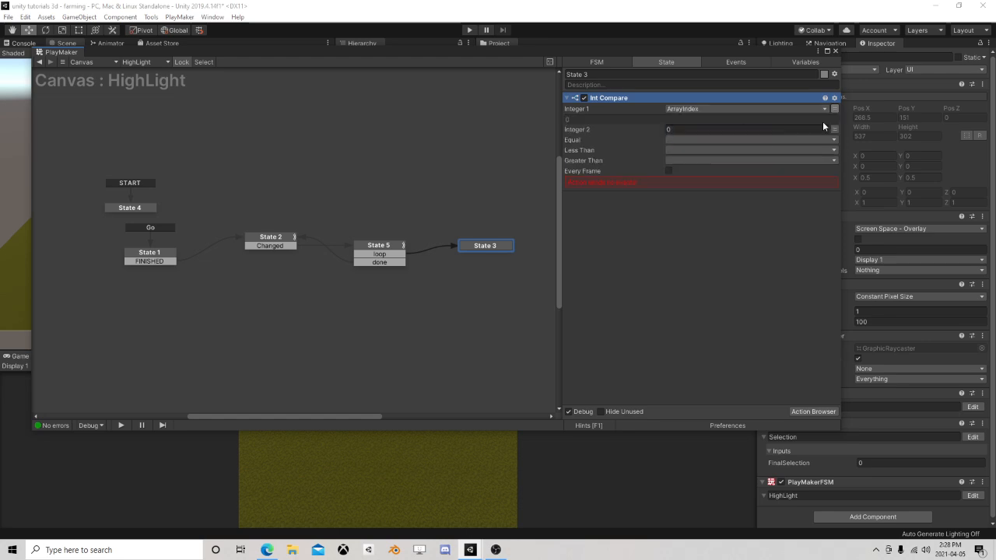
{"action": "left_click", "coordinate": [834, 130]}
{"action": "left_click", "coordinate": [747, 129]}
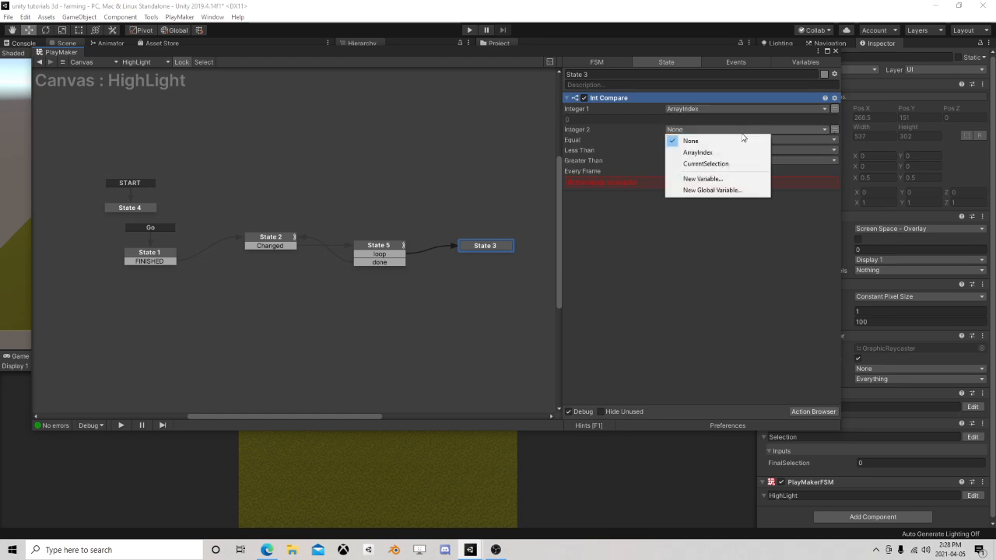
{"action": "left_click", "coordinate": [705, 162]}
Step: Assign a new event named activate as the Equal event of Int Compare
{"action": "left_click", "coordinate": [685, 149]}
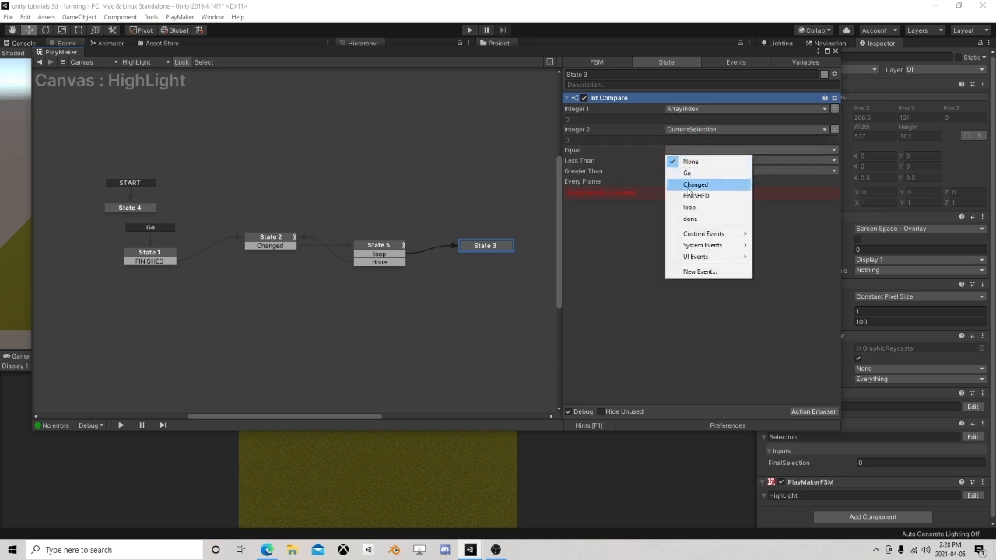
{"action": "left_click", "coordinate": [688, 271]}
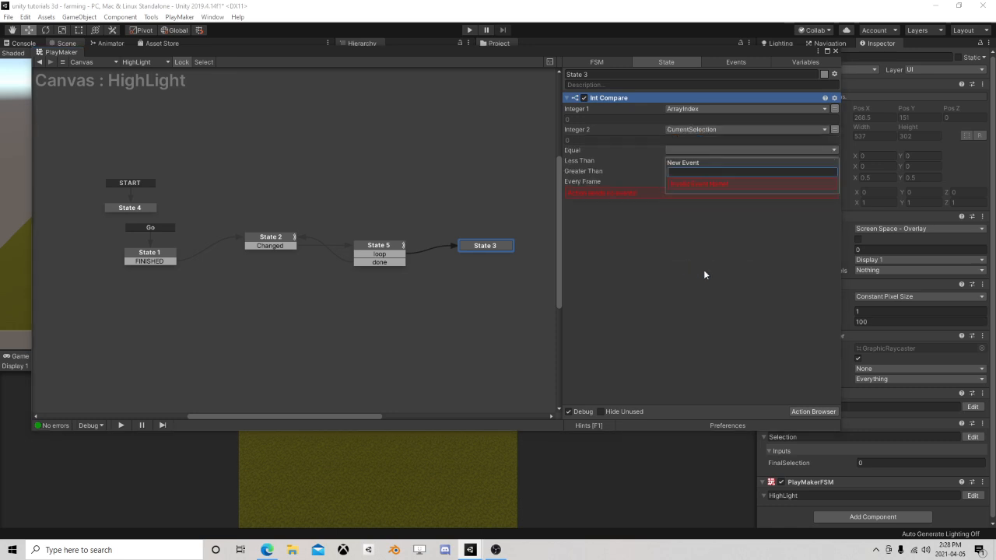
{"action": "type", "text": "activ"}
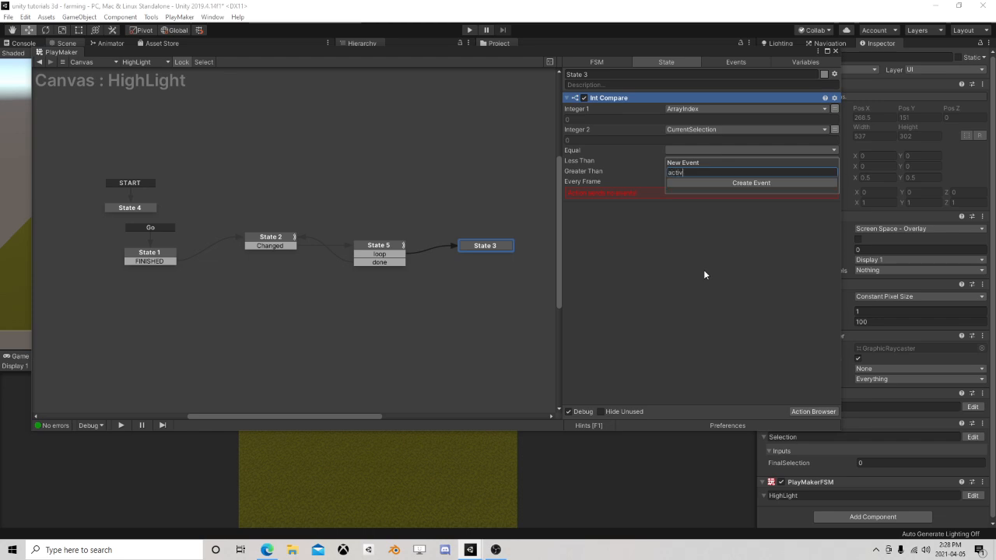
{"action": "type", "text": "ate"}
{"action": "key", "text": "Return"}
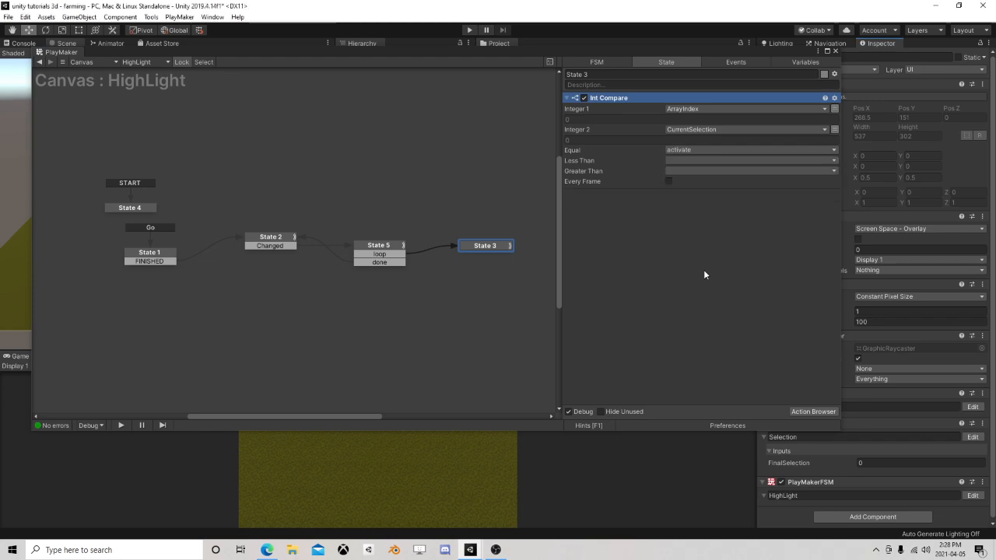
Step: Create a new event named deactivate and assign it to both Less Than and Greater Than of Int Compare
{"action": "left_click", "coordinate": [683, 161]}
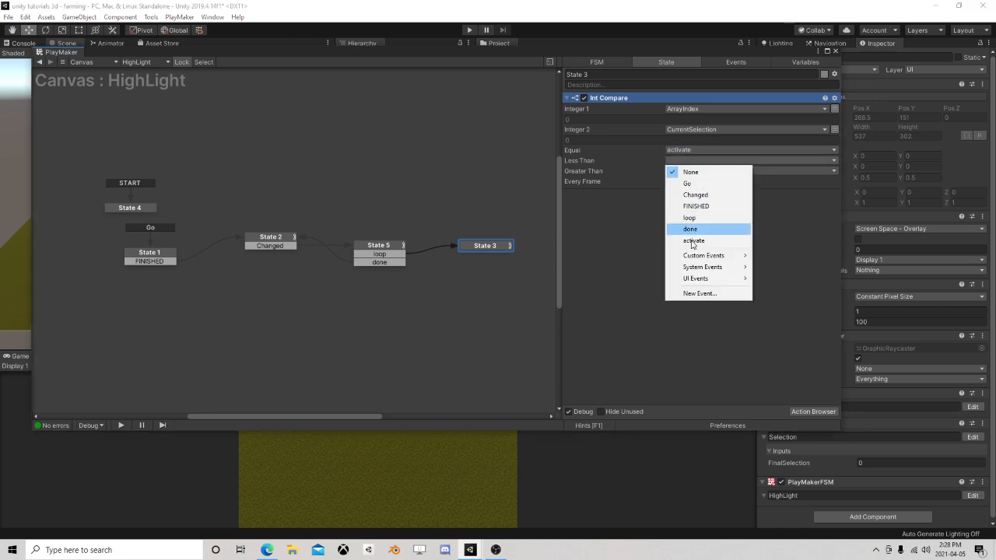
{"action": "left_click", "coordinate": [702, 297]}
{"action": "type", "text": "deactiv"}
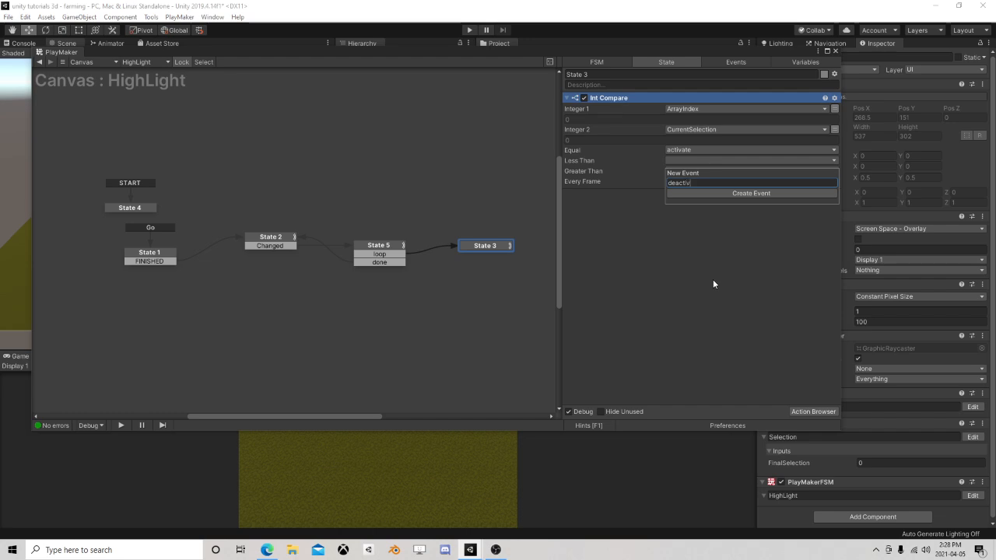
{"action": "type", "text": "ate"}
{"action": "left_click", "coordinate": [696, 194]}
{"action": "left_click", "coordinate": [693, 171]}
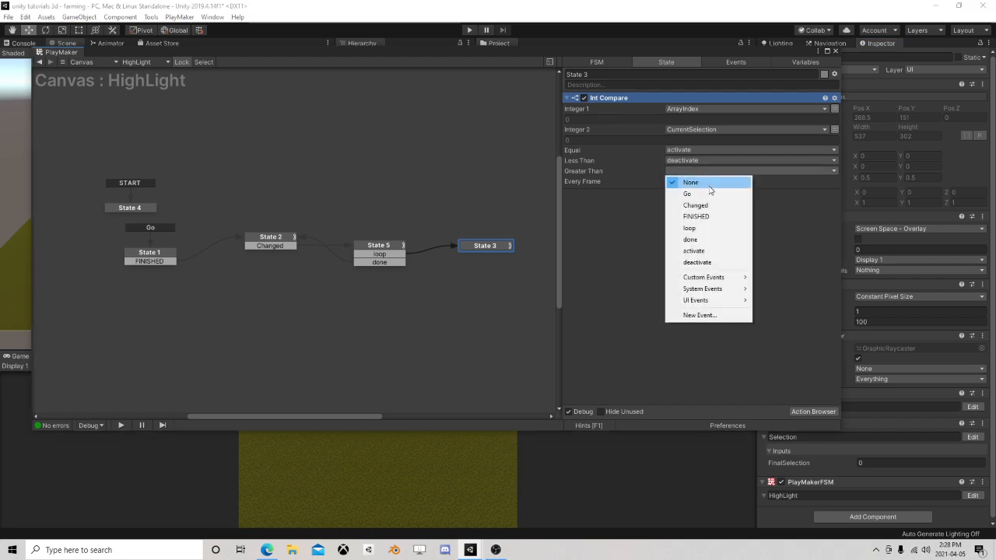
{"action": "left_click", "coordinate": [697, 262]}
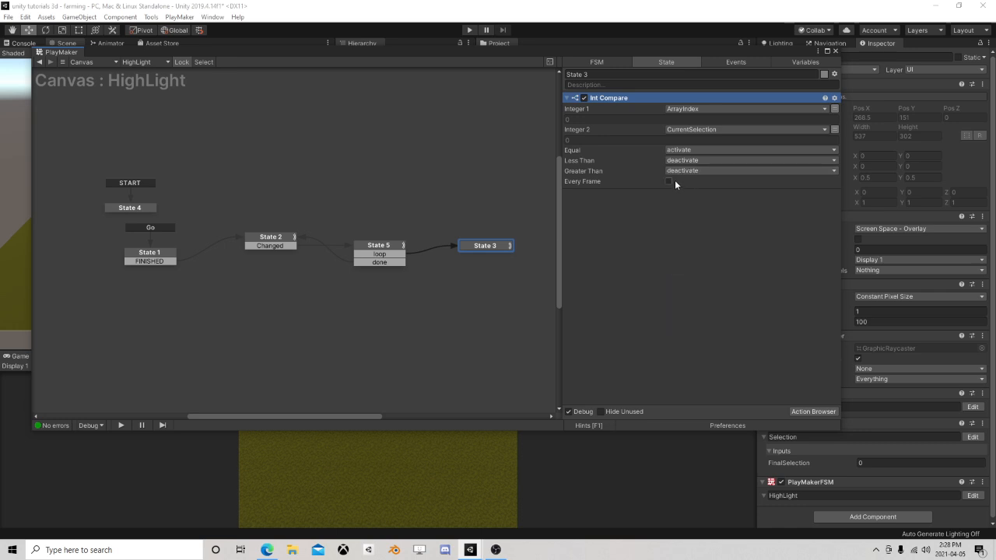
Step: Add transitions for the activate and deactivate events to State 3
{"action": "right_click", "coordinate": [475, 246]}
{"action": "mouse_move", "coordinate": [498, 250]}
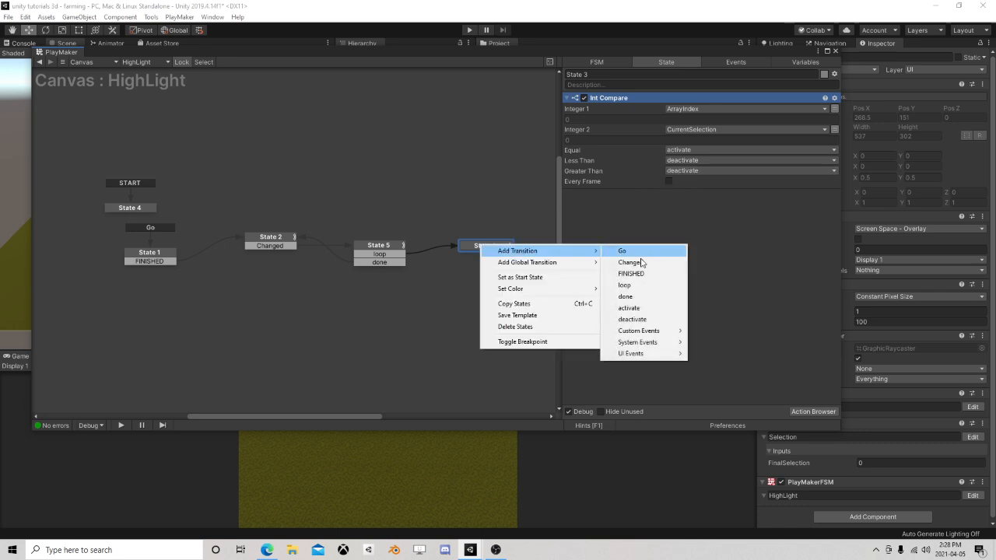
{"action": "left_click", "coordinate": [642, 309]}
{"action": "right_click", "coordinate": [488, 246]}
{"action": "mouse_move", "coordinate": [529, 253]}
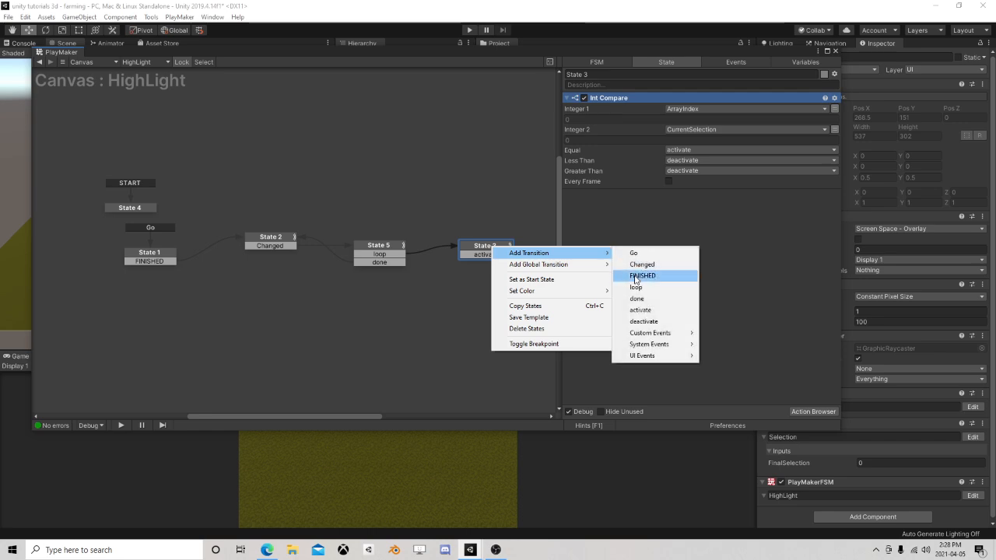
{"action": "left_click", "coordinate": [643, 321]}
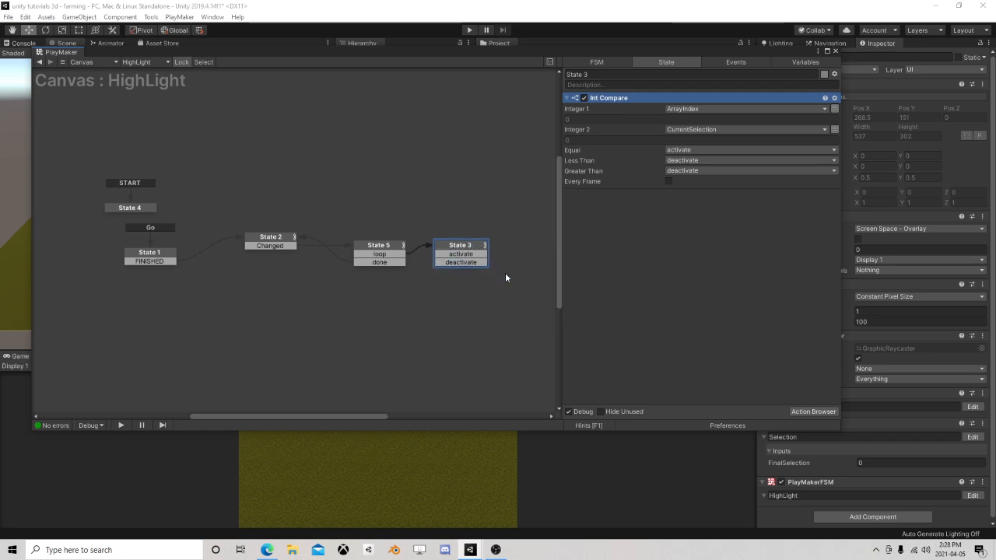
Step: Connect State 3's activate transition to a new state placed up and to the right of State 3
{"action": "middle_click_drag", "start_coordinate": [505, 273], "coordinate": [334, 273]}
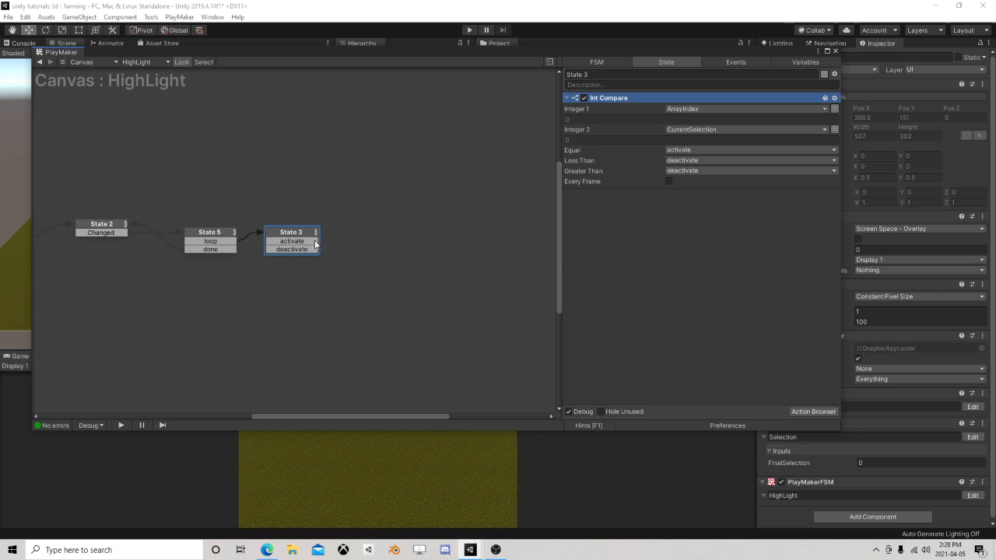
{"action": "left_click_drag", "start_coordinate": [315, 244], "coordinate": [378, 216]}
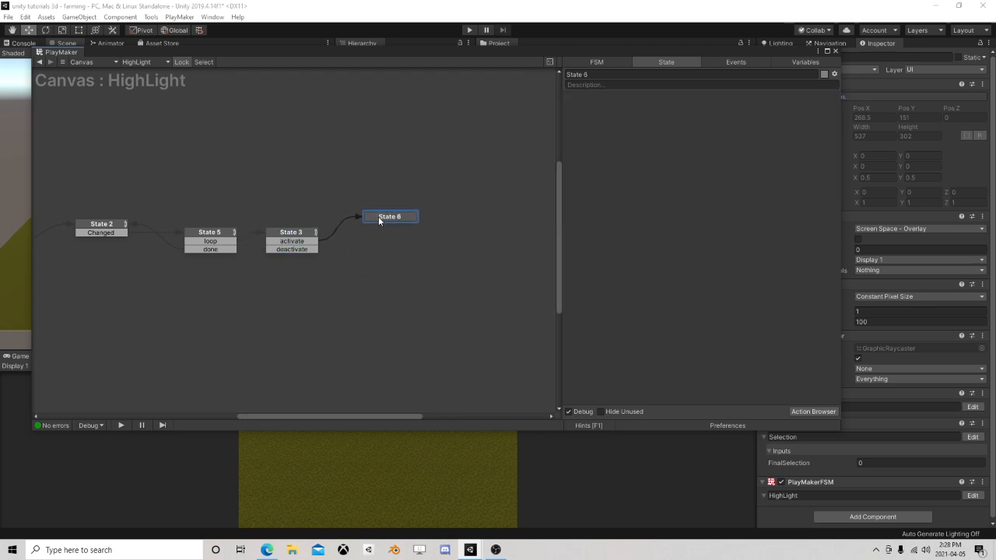
Step: Add a UI Graphic Set Color action to State 6
{"action": "left_click", "coordinate": [802, 411]}
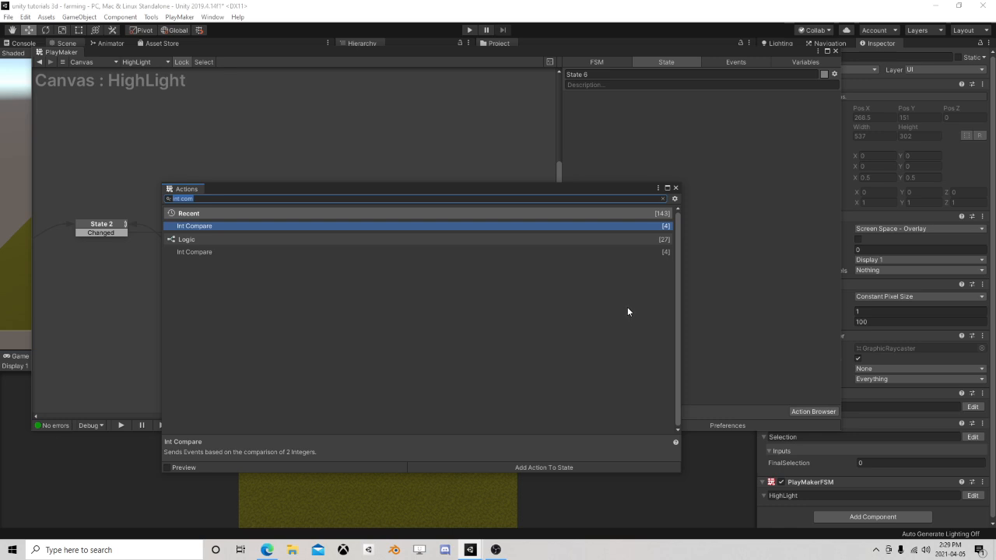
{"action": "type", "text": "set"}
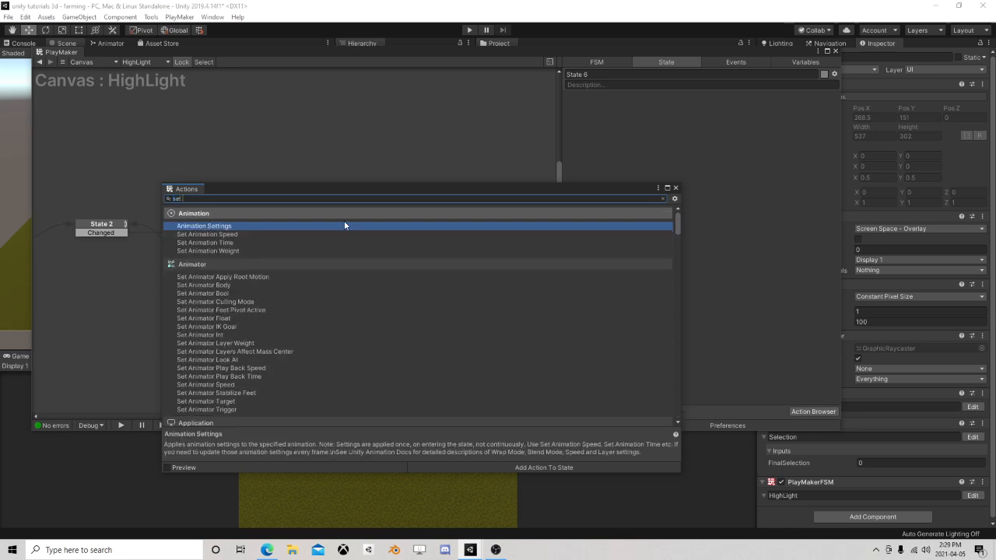
{"action": "type", "text": " col"}
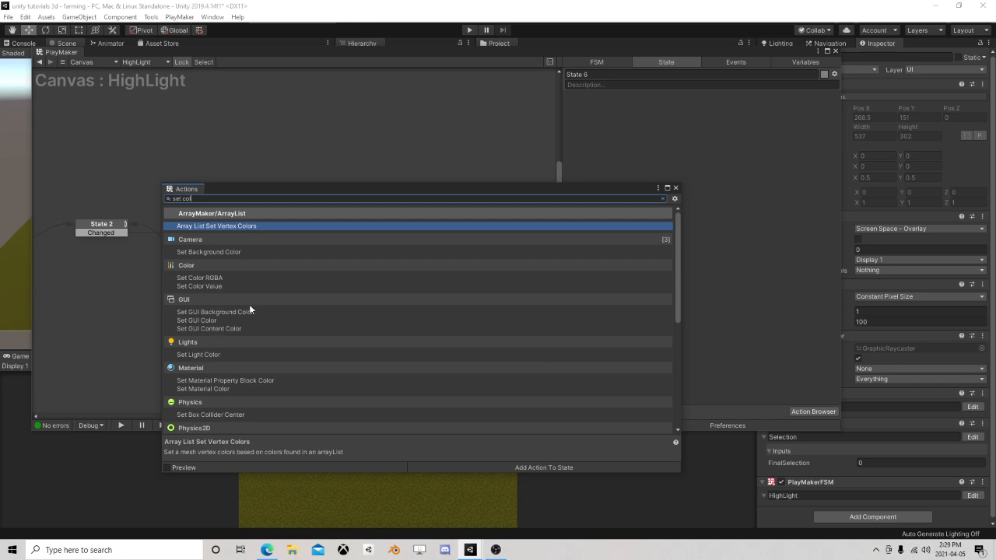
{"action": "scroll", "coordinate": [295, 312], "scroll_direction": "down", "scroll_amount": 5}
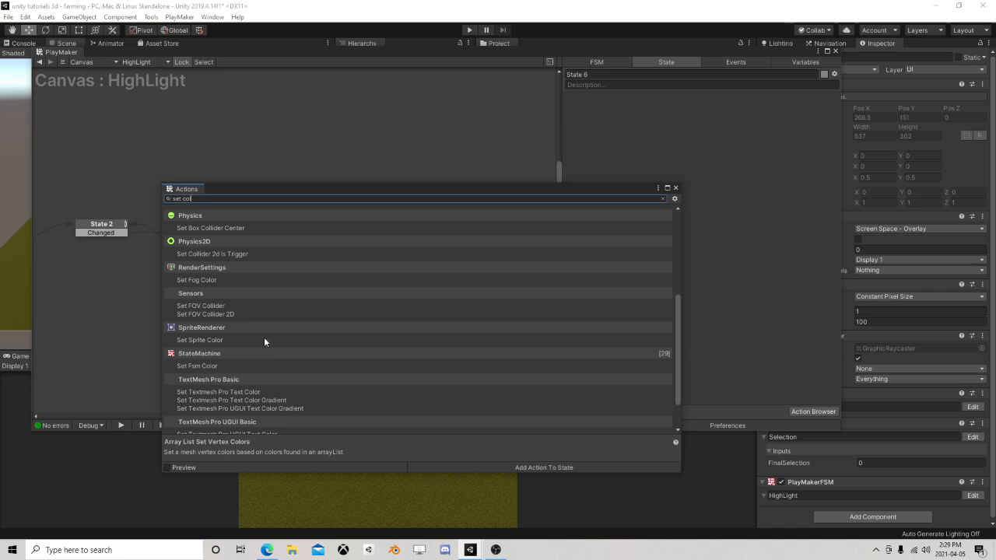
{"action": "scroll", "coordinate": [264, 342], "scroll_direction": "down", "scroll_amount": 2}
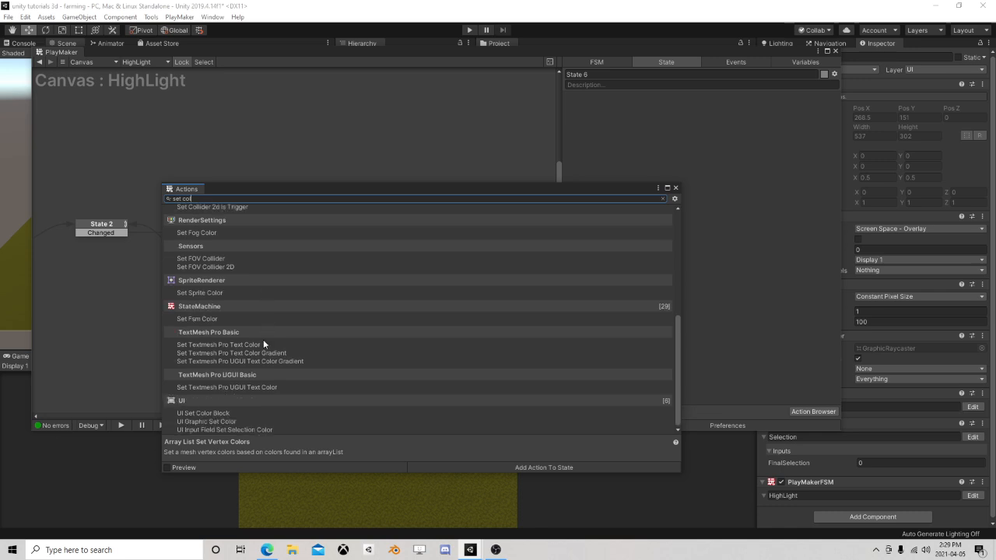
{"action": "double_click", "coordinate": [222, 422]}
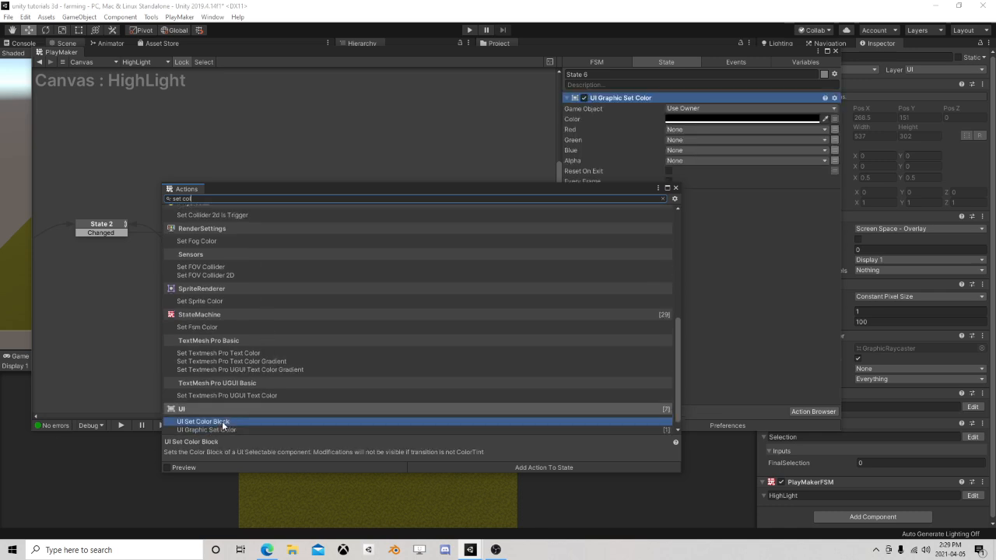
{"action": "left_click", "coordinate": [676, 188]}
Step: Target the specified game object variable Current in UI Graphic Set Color and set the color to bright green
{"action": "left_click", "coordinate": [687, 109]}
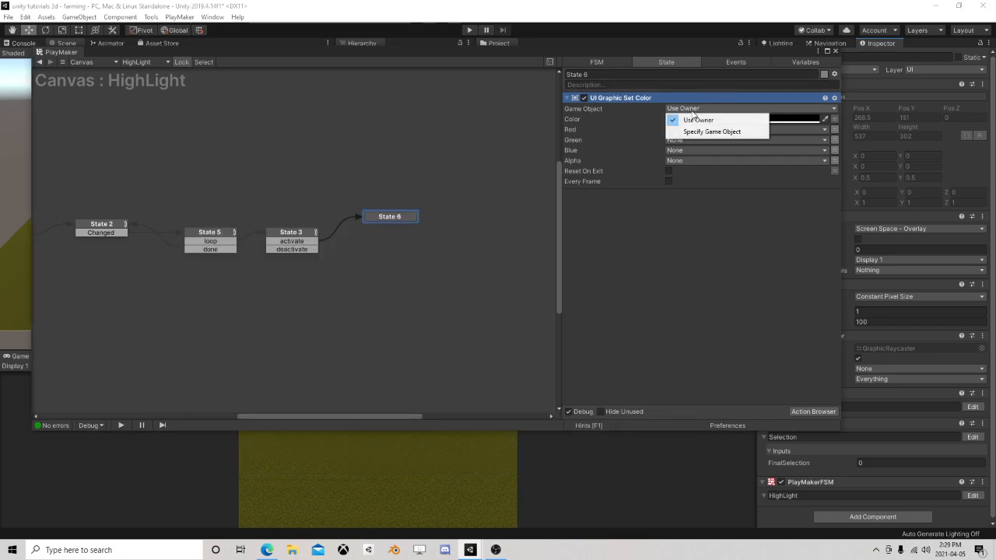
{"action": "left_click", "coordinate": [712, 131]}
{"action": "left_click", "coordinate": [775, 119]}
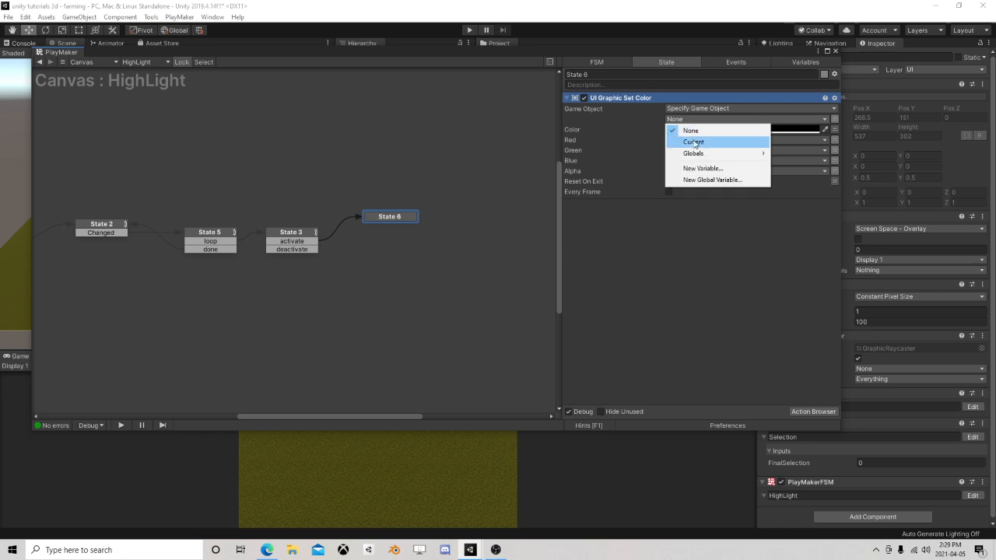
{"action": "left_click", "coordinate": [695, 142]}
{"action": "left_click", "coordinate": [732, 140]}
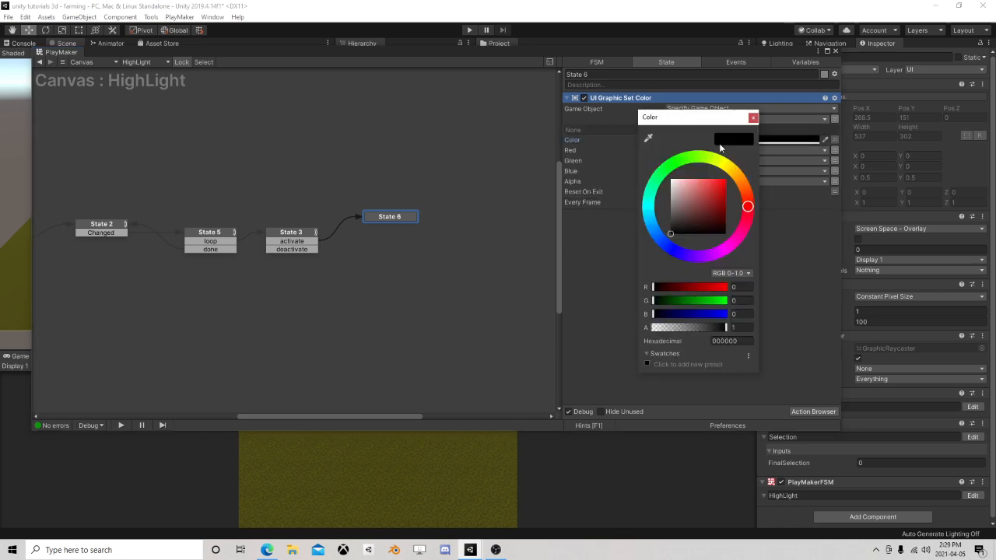
{"action": "left_click", "coordinate": [671, 167]}
{"action": "left_click_drag", "start_coordinate": [690, 200], "coordinate": [731, 175]}
{"action": "left_click", "coordinate": [753, 119]}
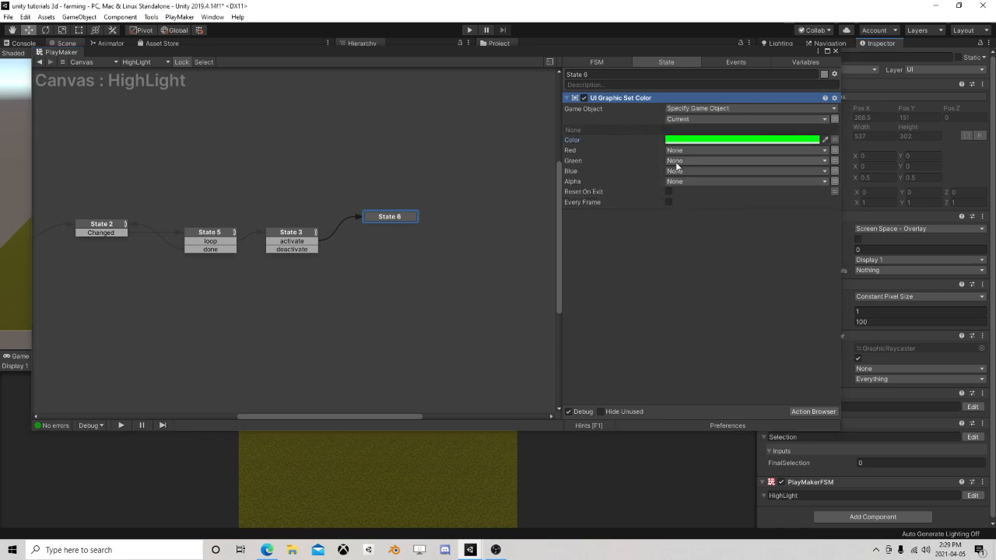
Step: Add a FINISHED transition to State 6 and link it to State 3
{"action": "right_click", "coordinate": [392, 218]}
{"action": "mouse_move", "coordinate": [417, 224]}
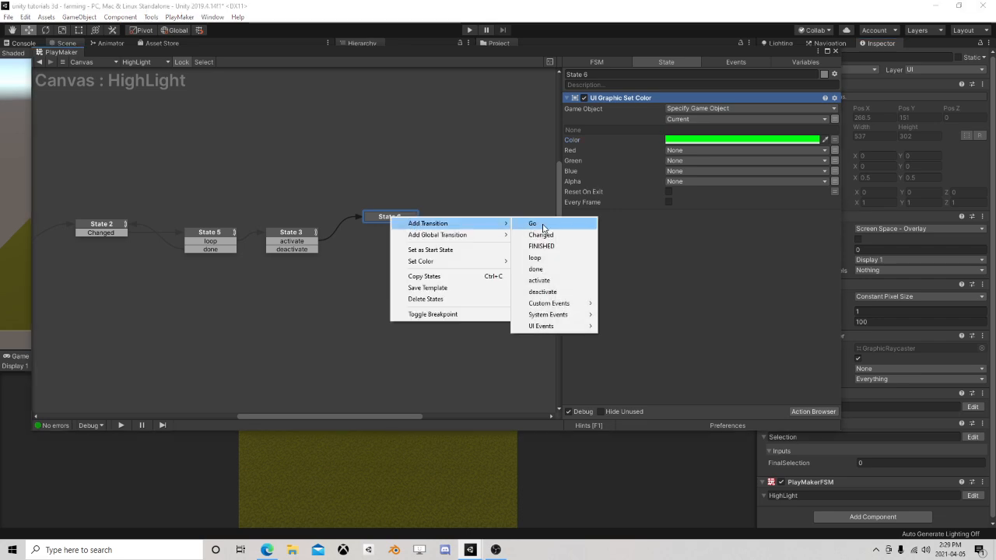
{"action": "left_click", "coordinate": [542, 246]}
{"action": "left_click_drag", "start_coordinate": [396, 226], "coordinate": [311, 233]}
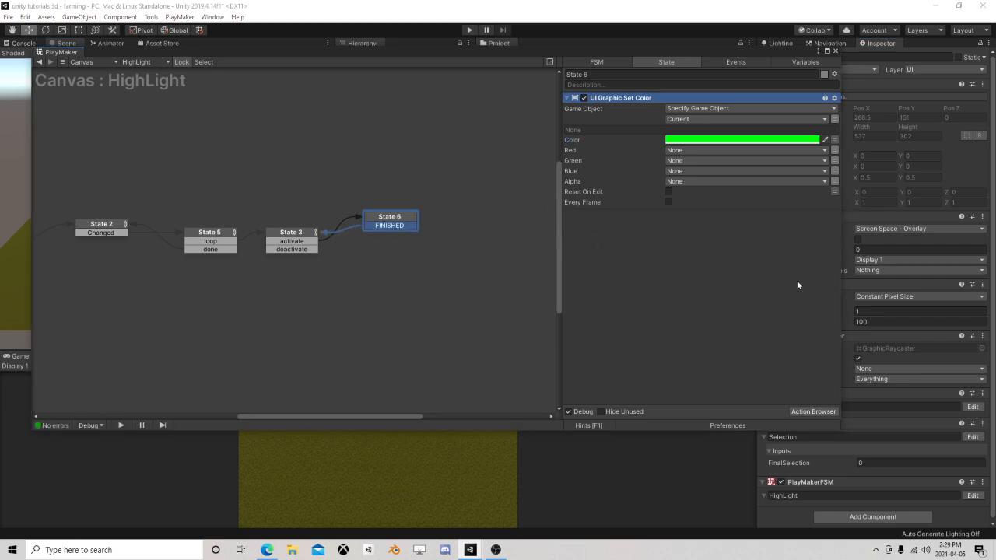
Step: Add a Set Scale action to State 6
{"action": "left_click", "coordinate": [819, 411]}
{"action": "type", "text": "set"}
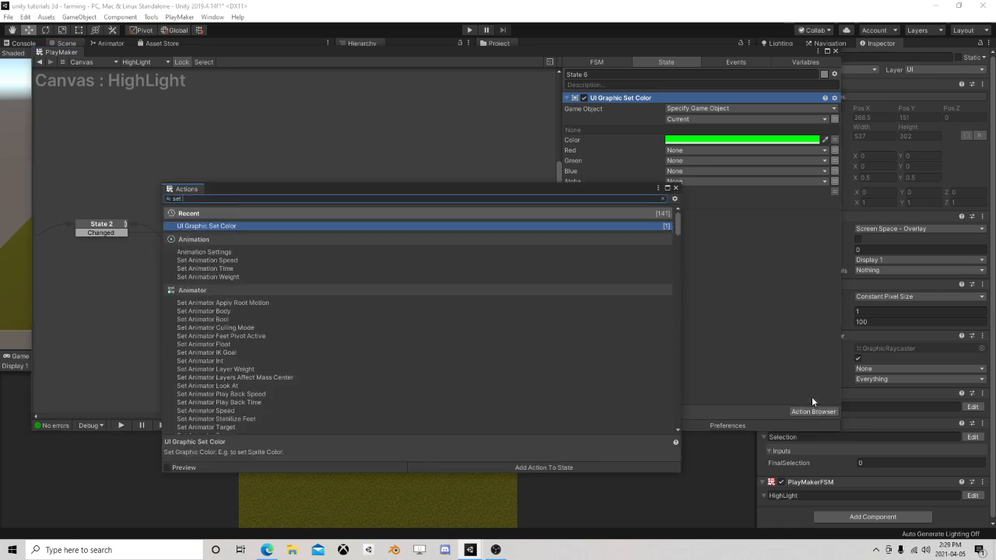
{"action": "type", "text": " sca"}
{"action": "double_click", "coordinate": [198, 280]}
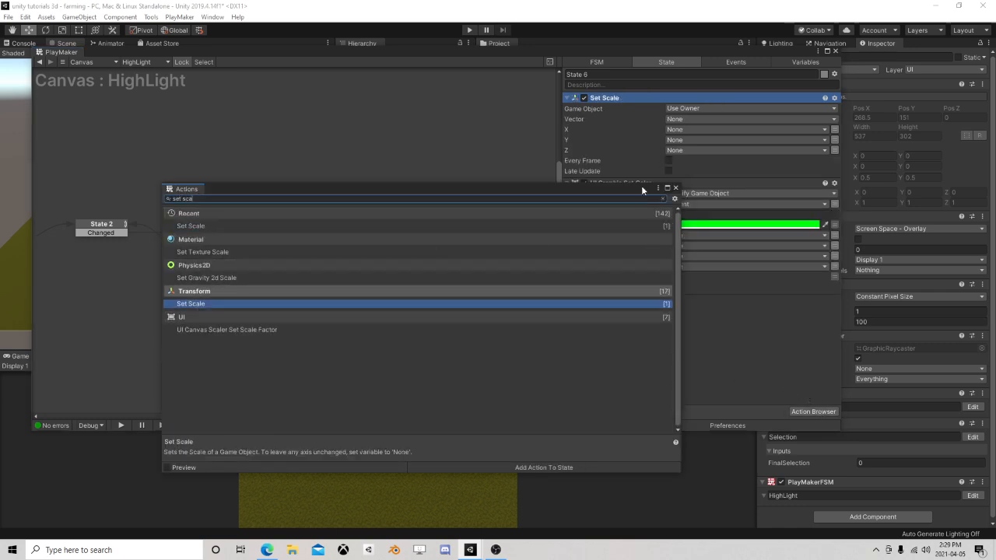
{"action": "left_click", "coordinate": [676, 189]}
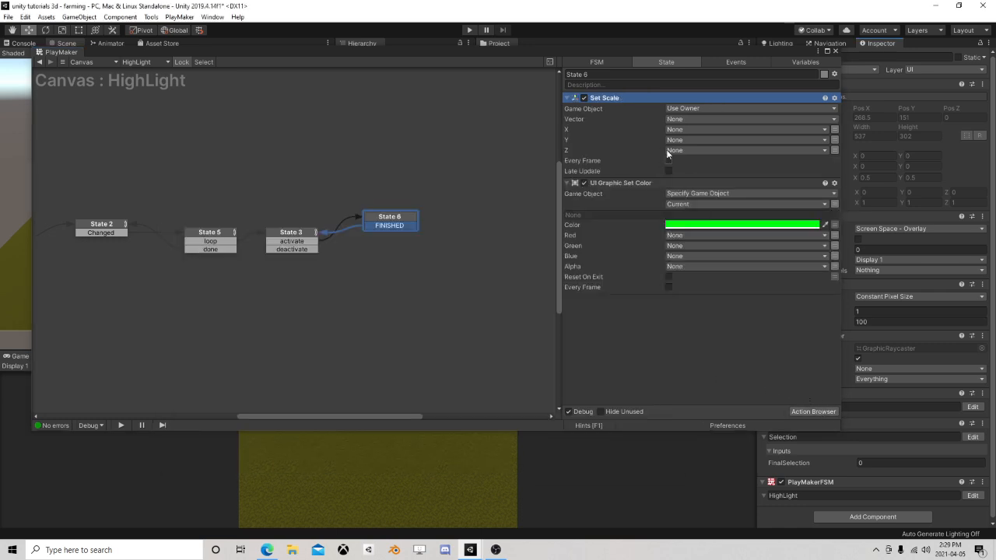
Step: Make Set Scale act on a specified game object taken from the Current variable
{"action": "left_click", "coordinate": [808, 109]}
{"action": "left_click", "coordinate": [705, 131]}
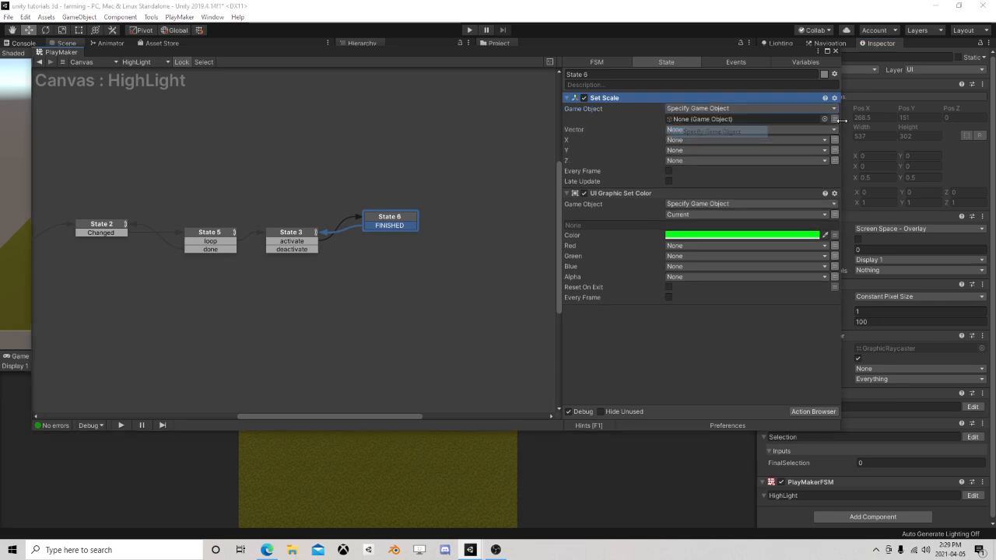
{"action": "left_click", "coordinate": [783, 118]}
{"action": "left_click", "coordinate": [758, 141]}
Step: Switch the Set Scale X, Y and Z fields to direct values and set each to 1.1
{"action": "left_click", "coordinate": [835, 151]}
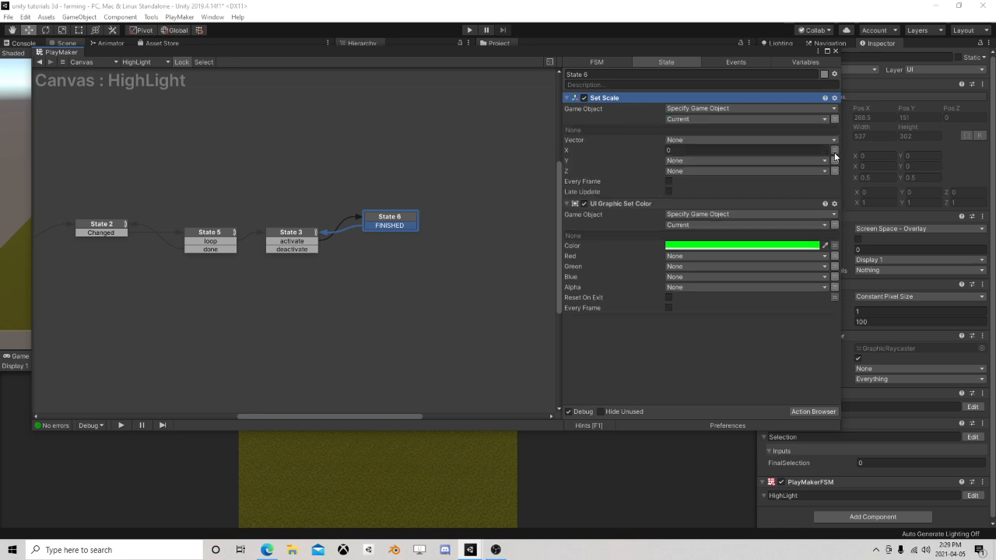
{"action": "left_click", "coordinate": [835, 161]}
{"action": "left_click", "coordinate": [834, 171]}
{"action": "left_click", "coordinate": [773, 150]}
{"action": "type", "text": "1"}
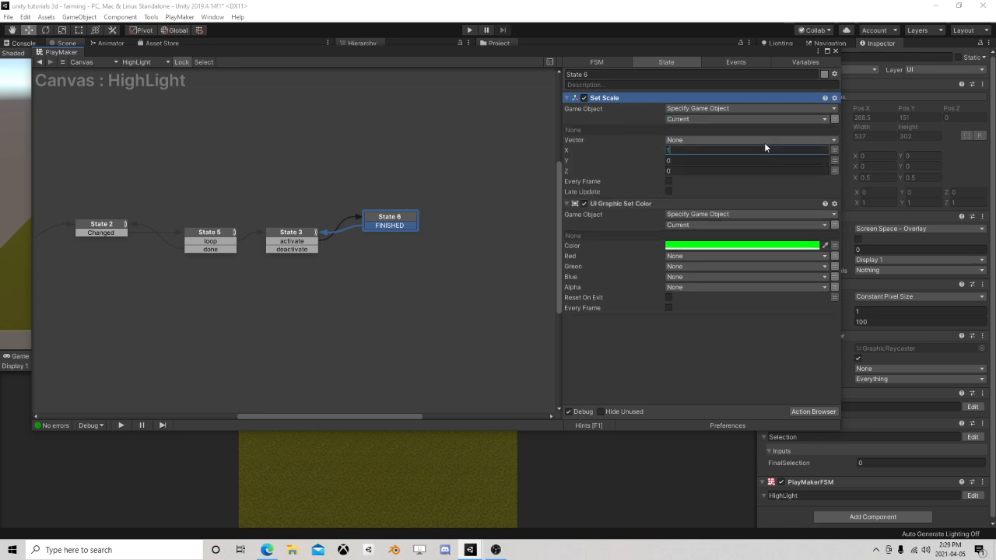
{"action": "type", "text": ".1"}
{"action": "left_click", "coordinate": [734, 160]}
{"action": "type", "text": "1.1"}
{"action": "left_click", "coordinate": [726, 170]}
{"action": "type", "text": "1.1"}
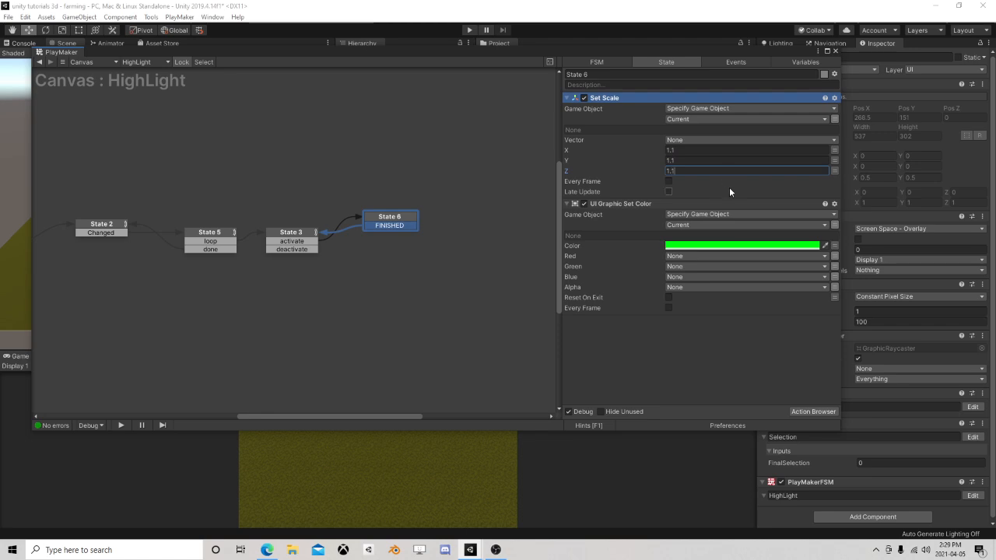
Step: Copy State 6 and paste the duplicate just below it in the graph
{"action": "right_click", "coordinate": [375, 221]}
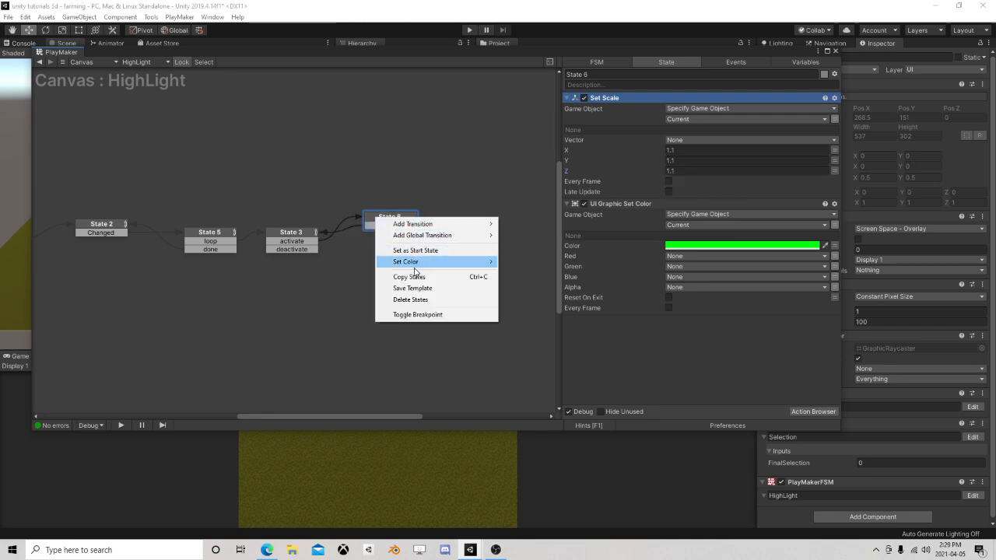
{"action": "left_click", "coordinate": [409, 277]}
{"action": "right_click", "coordinate": [363, 249]}
{"action": "left_click", "coordinate": [393, 264]}
Step: Link State 3's deactivate transition to State 7 and redirect the FINISHED transitions of States 6 and 7 to State 5
{"action": "left_click", "coordinate": [309, 250]}
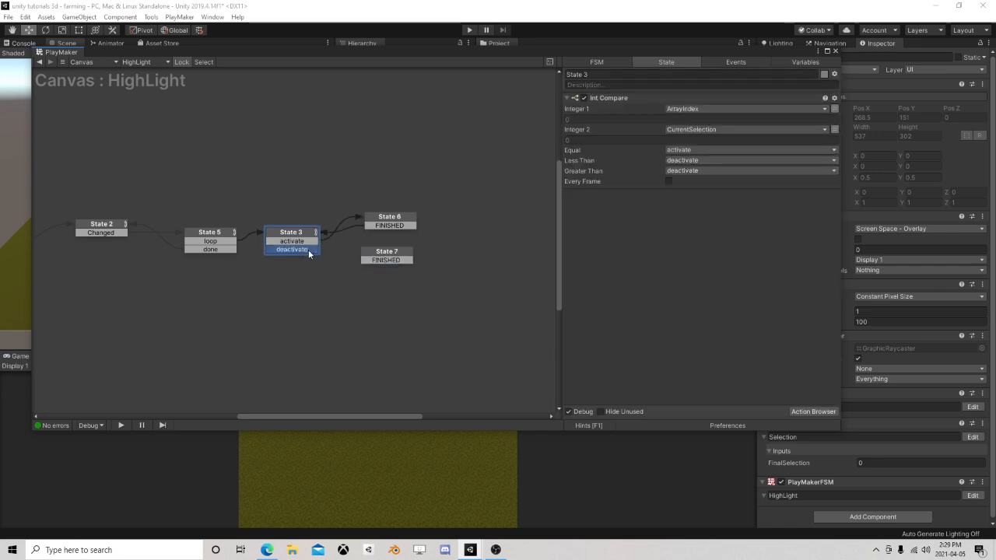
{"action": "left_click_drag", "start_coordinate": [308, 251], "coordinate": [387, 256]}
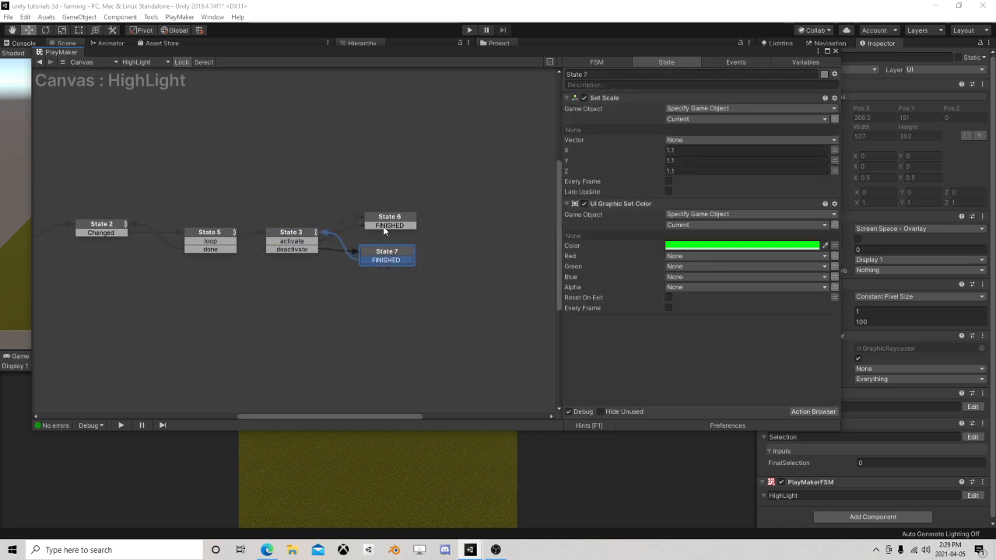
{"action": "left_click", "coordinate": [383, 226]}
{"action": "left_click", "coordinate": [401, 255]}
Step: Set the UI Graphic Set Color color in State 7 to white
{"action": "left_click", "coordinate": [688, 245]}
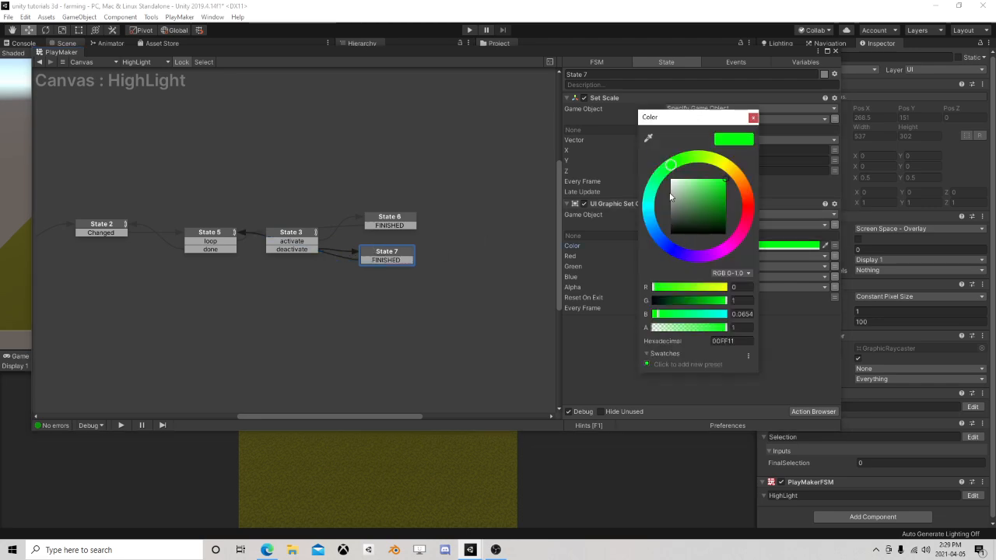
{"action": "left_click_drag", "start_coordinate": [689, 182], "coordinate": [669, 177]}
{"action": "left_click", "coordinate": [754, 119]}
Step: Set State 7's X, Y and Z scale to 1 and move State 6 closer above State 7
{"action": "left_click", "coordinate": [691, 151]}
{"action": "type", "text": "1.1"}
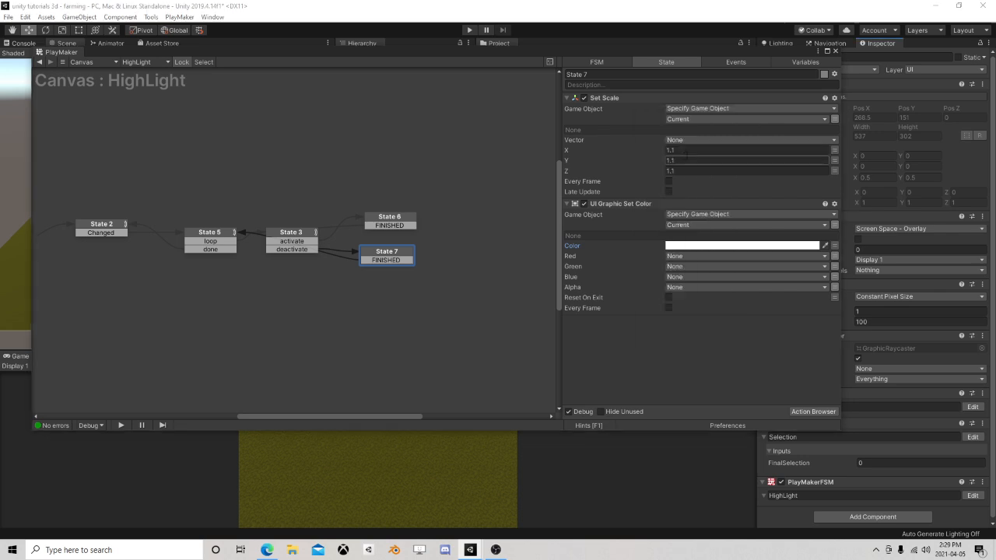
{"action": "left_click", "coordinate": [687, 162]}
{"action": "type", "text": "1"}
{"action": "left_click", "coordinate": [680, 171]}
{"action": "type", "text": "1"}
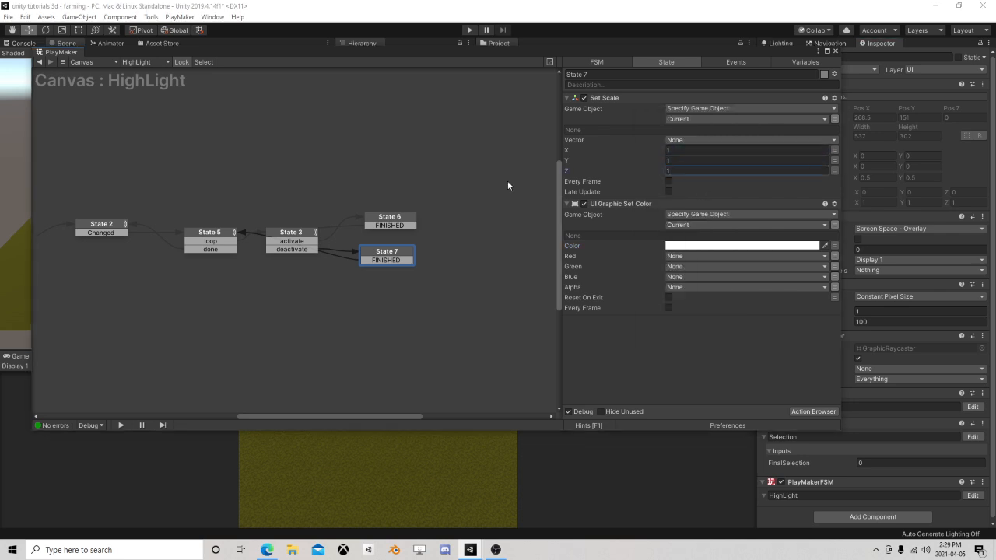
{"action": "left_click_drag", "start_coordinate": [389, 218], "coordinate": [385, 226]}
Step: Review the actions and transitions of States 1, 2, 5, 3, 6 and 7 in the HighLight state machine
{"action": "left_click", "coordinate": [292, 236]}
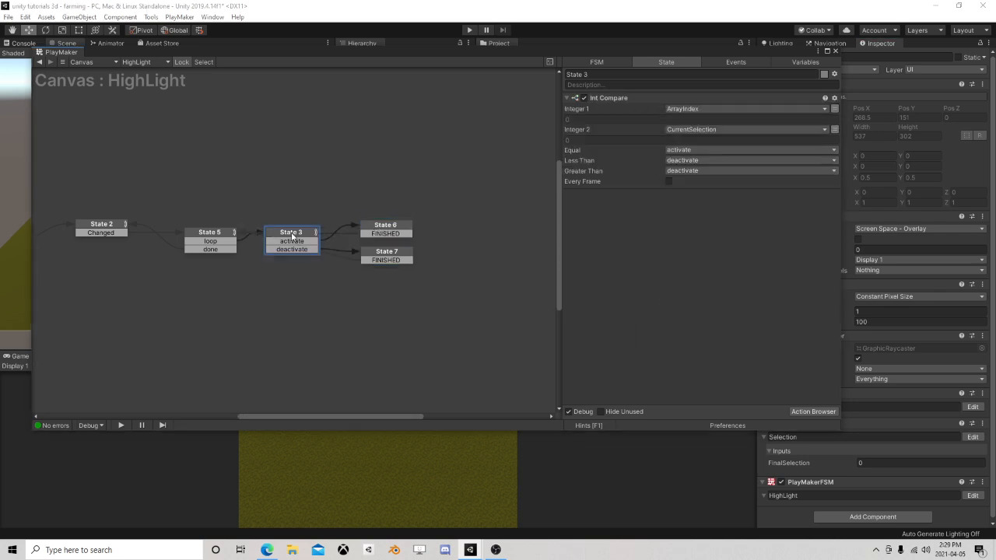
{"action": "left_click", "coordinate": [215, 235]}
{"action": "left_click", "coordinate": [122, 231]}
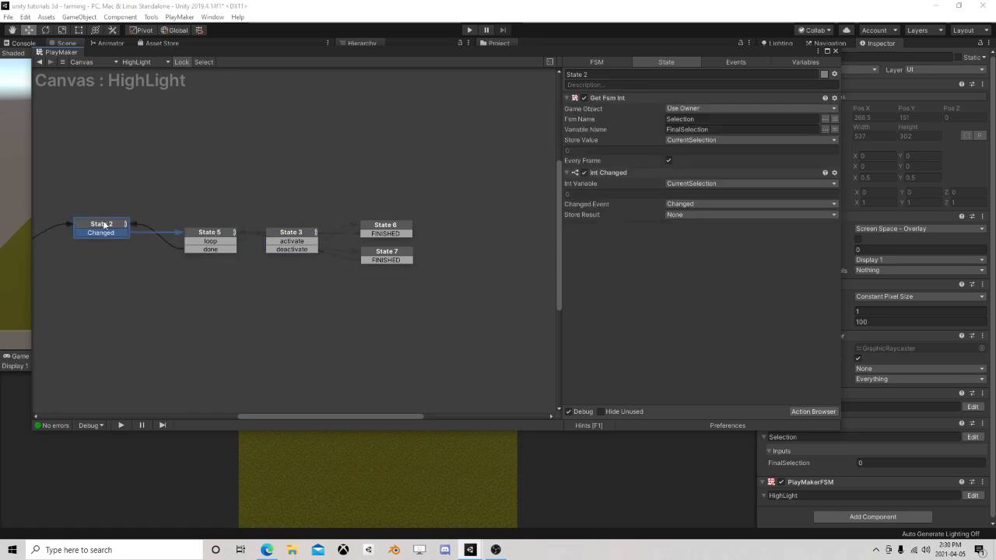
{"action": "left_click", "coordinate": [103, 225]}
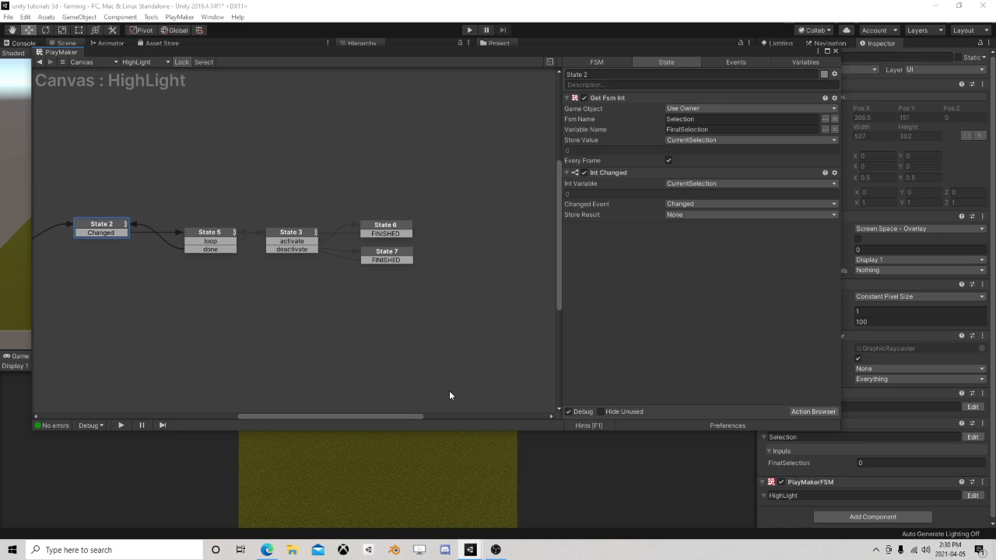
{"action": "left_click", "coordinate": [219, 233]}
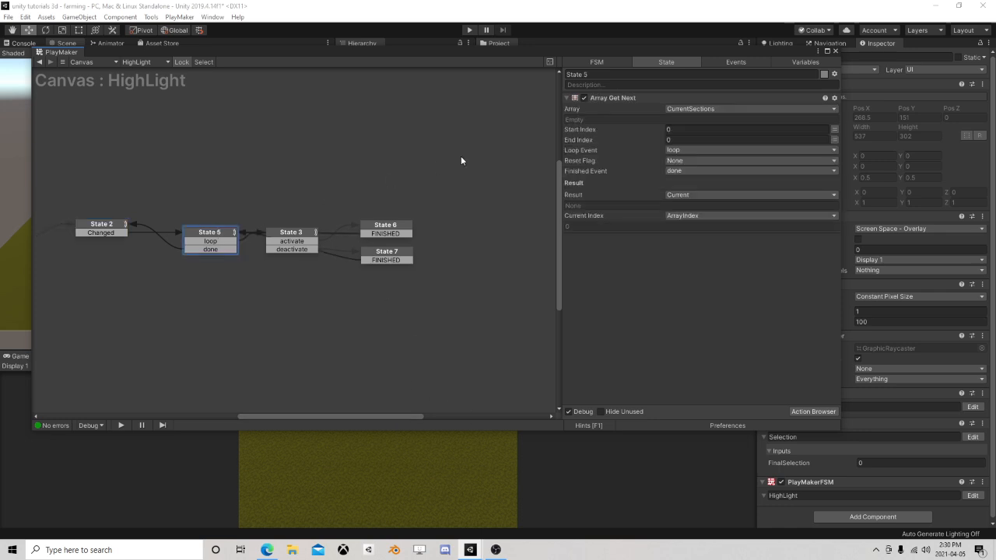
{"action": "left_click", "coordinate": [277, 235]}
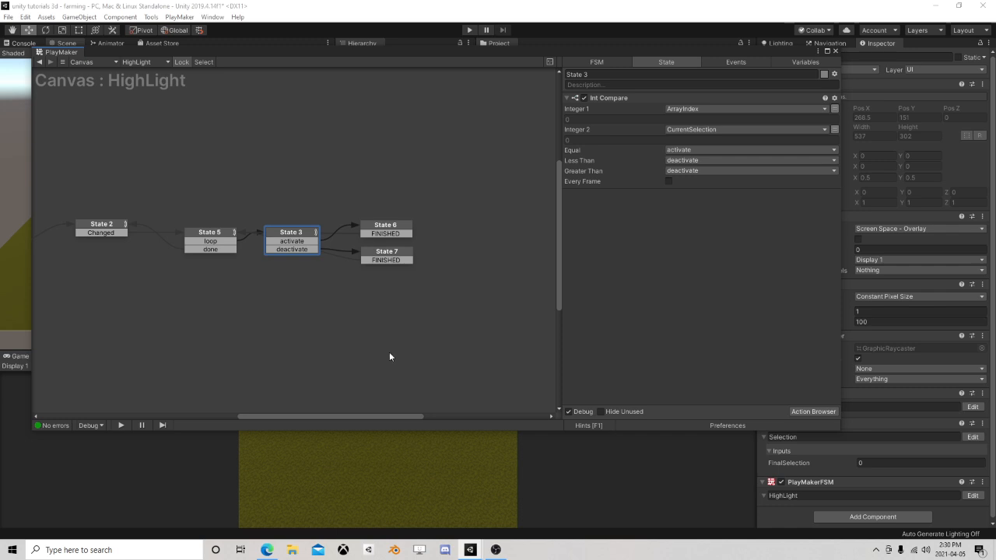
{"action": "left_click", "coordinate": [372, 229]}
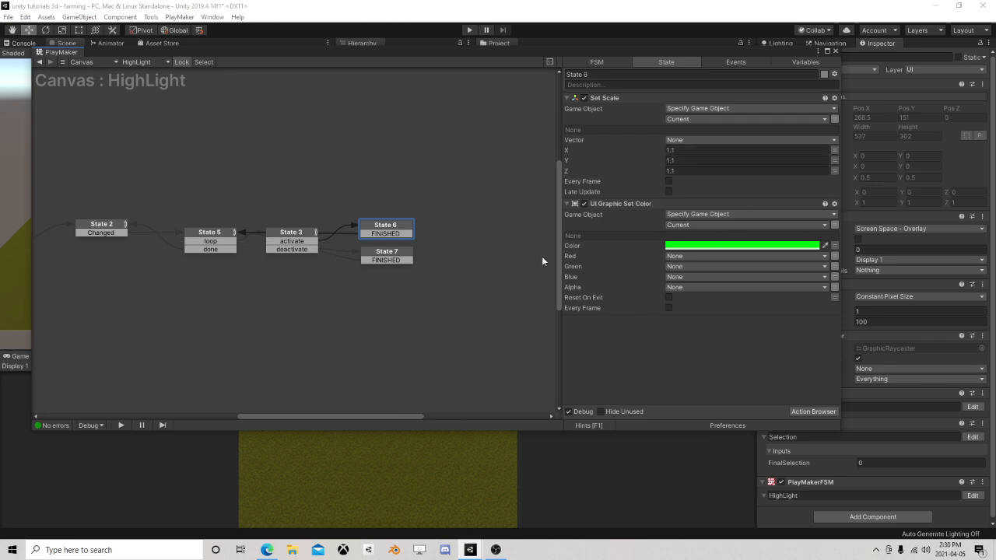
{"action": "left_click", "coordinate": [389, 254]}
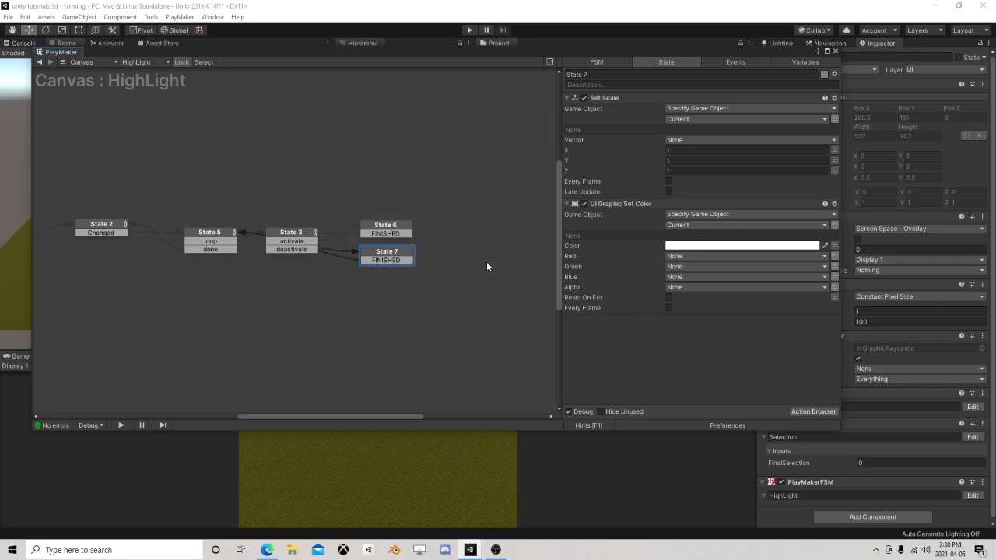
{"action": "middle_click_drag", "start_coordinate": [127, 303], "coordinate": [336, 293]}
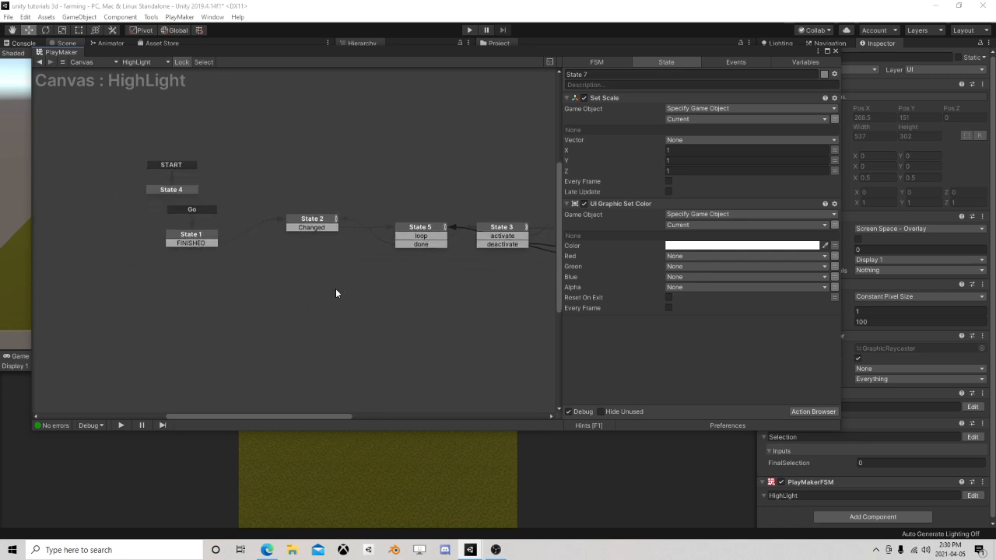
{"action": "left_click", "coordinate": [194, 236]}
{"action": "middle_click_drag", "start_coordinate": [297, 253], "coordinate": [267, 264]}
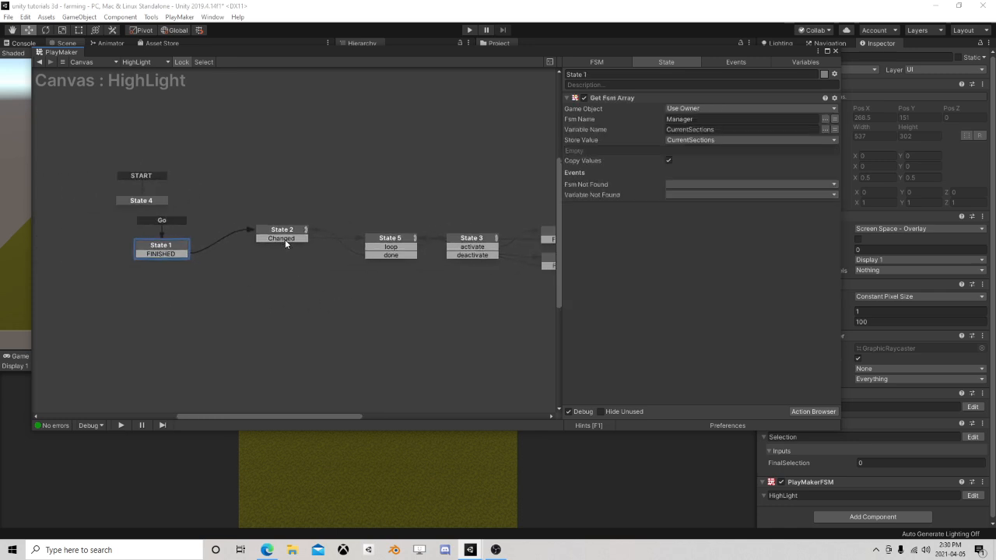
{"action": "left_click", "coordinate": [287, 232]}
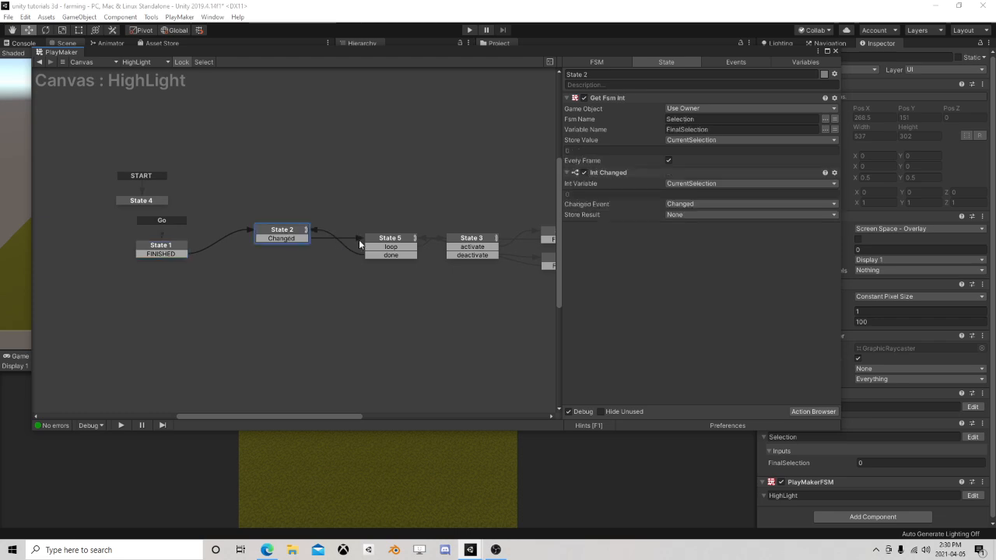
Step: Paste a copy of State 2 below the original and redirect State 1's FINISHED transition to the copy
{"action": "left_click", "coordinate": [387, 242]}
{"action": "left_click", "coordinate": [280, 239]}
{"action": "right_click", "coordinate": [271, 229]}
{"action": "right_click", "coordinate": [278, 321]}
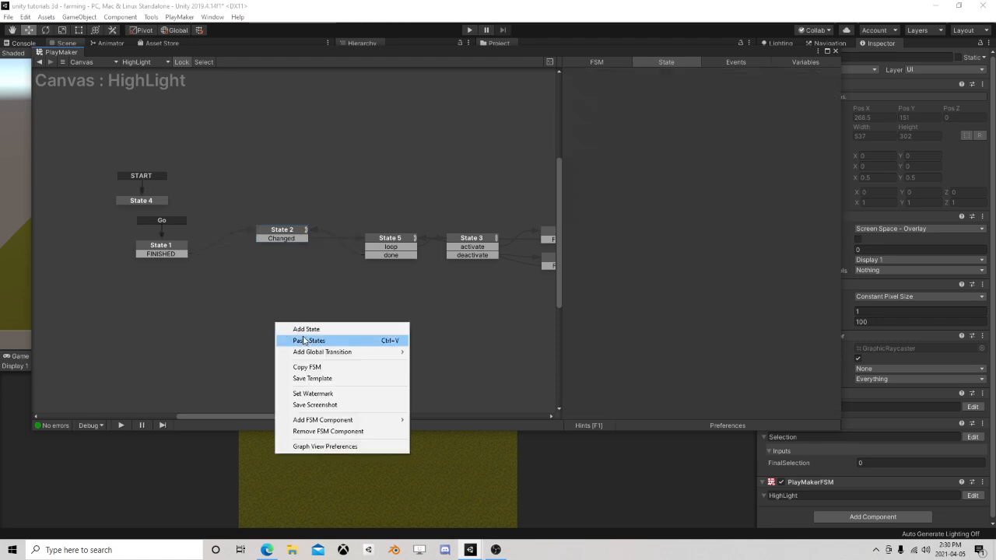
{"action": "left_click", "coordinate": [319, 338]}
{"action": "left_click", "coordinate": [172, 257]}
{"action": "left_click_drag", "start_coordinate": [172, 256], "coordinate": [277, 325]}
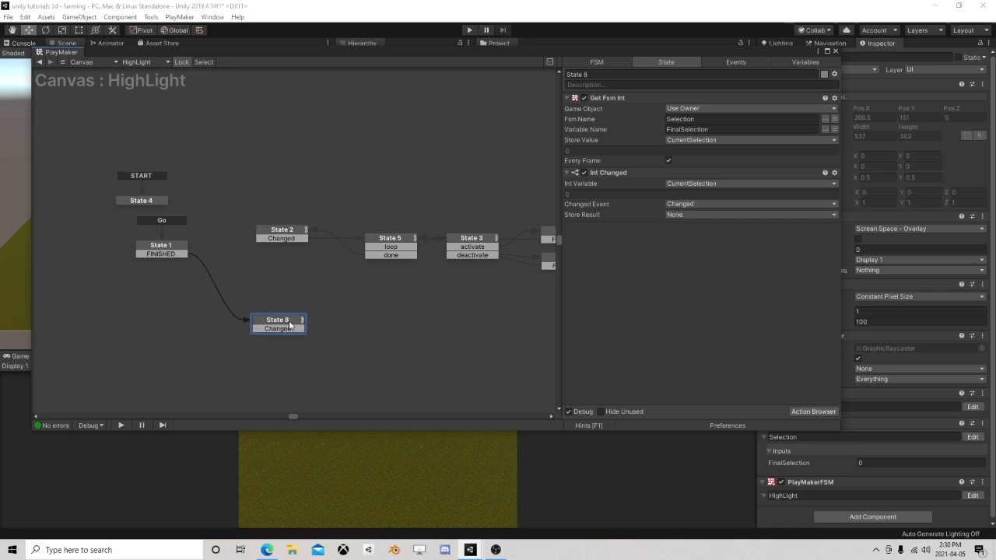
Step: Remove the Int Changed action and the Changed transition from State 8
{"action": "right_click", "coordinate": [615, 174]}
{"action": "left_click", "coordinate": [677, 371]}
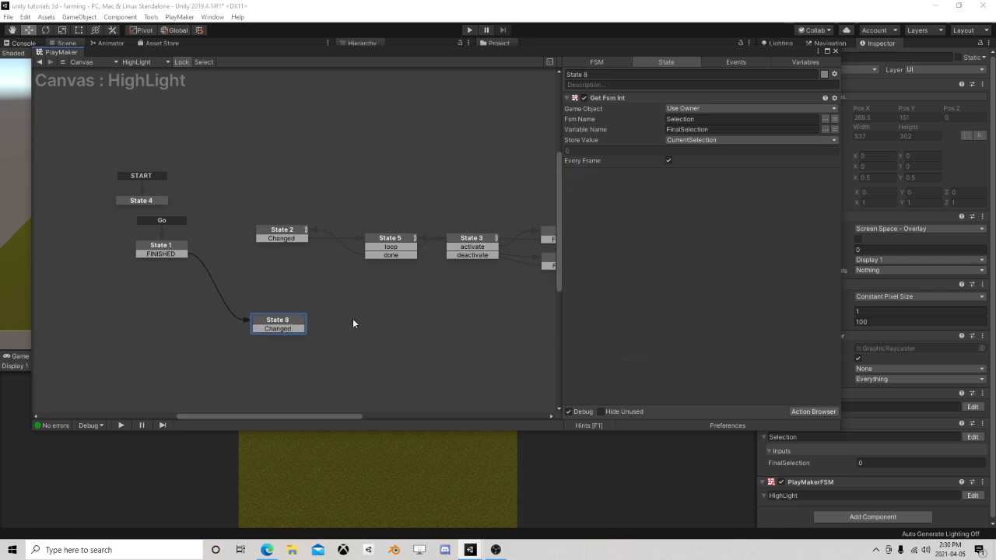
{"action": "right_click", "coordinate": [282, 330]}
{"action": "left_click", "coordinate": [327, 472]}
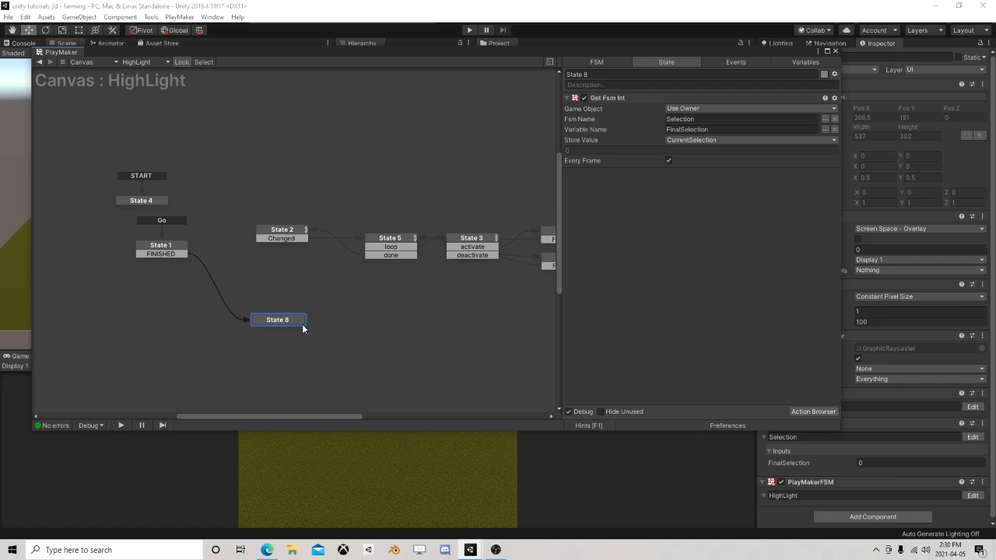
Step: Add a FINISHED transition to State 8 and link it to State 5
{"action": "right_click", "coordinate": [294, 322]}
{"action": "mouse_move", "coordinate": [300, 333]}
{"action": "left_click", "coordinate": [435, 351]}
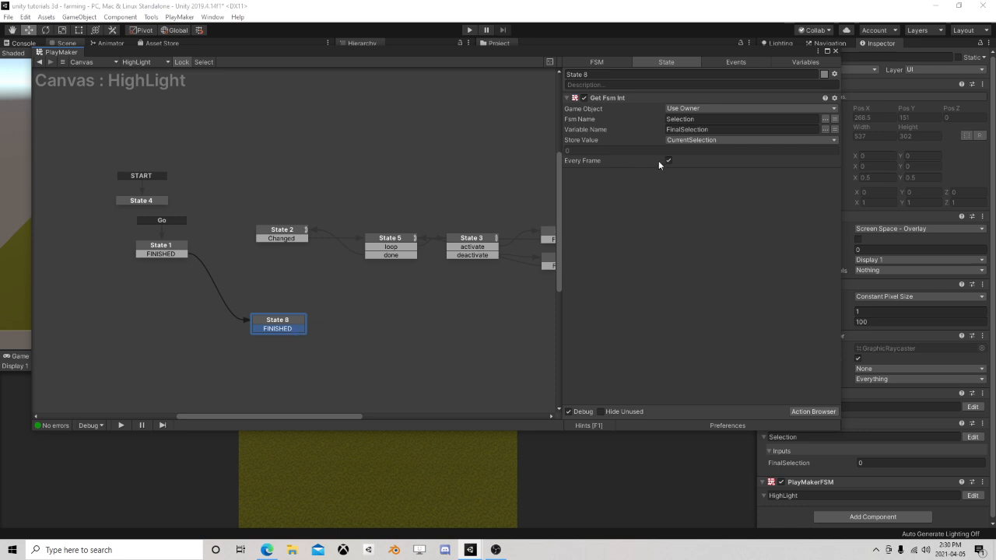
{"action": "left_click_drag", "start_coordinate": [304, 329], "coordinate": [394, 257]}
Step: Tidy the HighLight graph by moving States 2, 8 and 1 closer together, and close the state machine editor
{"action": "left_click", "coordinate": [162, 255]}
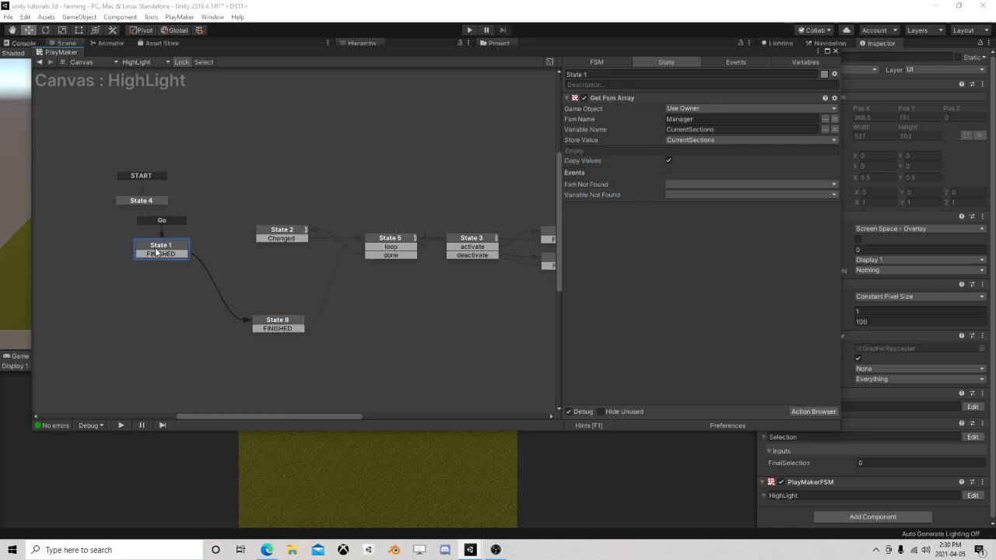
{"action": "left_click", "coordinate": [257, 325]}
{"action": "left_click", "coordinate": [393, 246]}
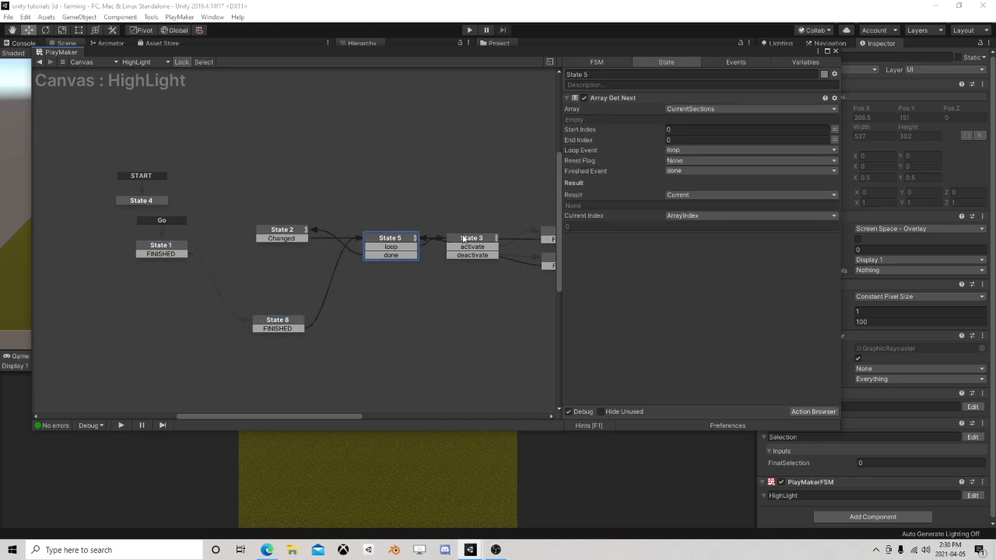
{"action": "left_click", "coordinate": [285, 233]}
{"action": "left_click_drag", "start_coordinate": [285, 233], "coordinate": [285, 238]}
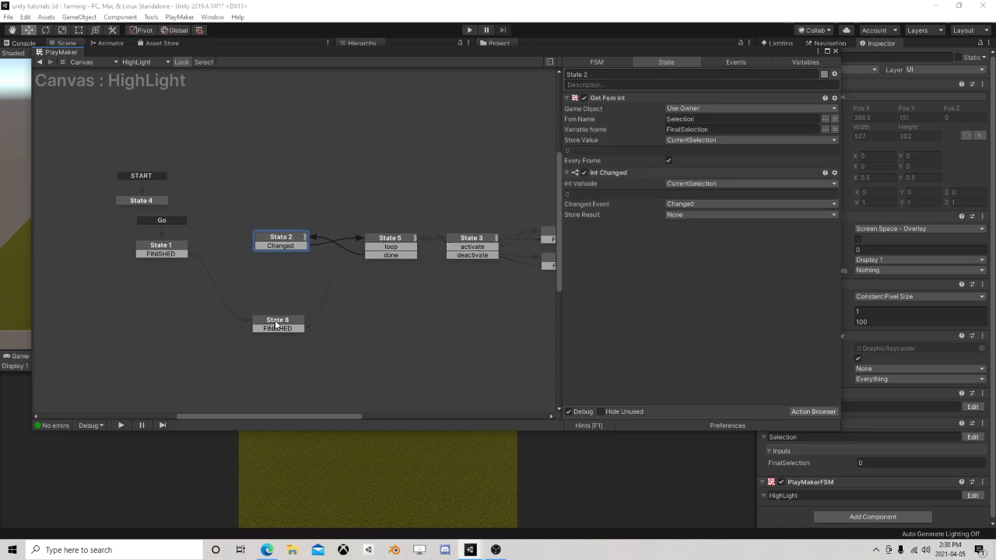
{"action": "left_click_drag", "start_coordinate": [275, 321], "coordinate": [280, 287]}
{"action": "left_click_drag", "start_coordinate": [172, 249], "coordinate": [192, 277]}
{"action": "left_click", "coordinate": [835, 52]}
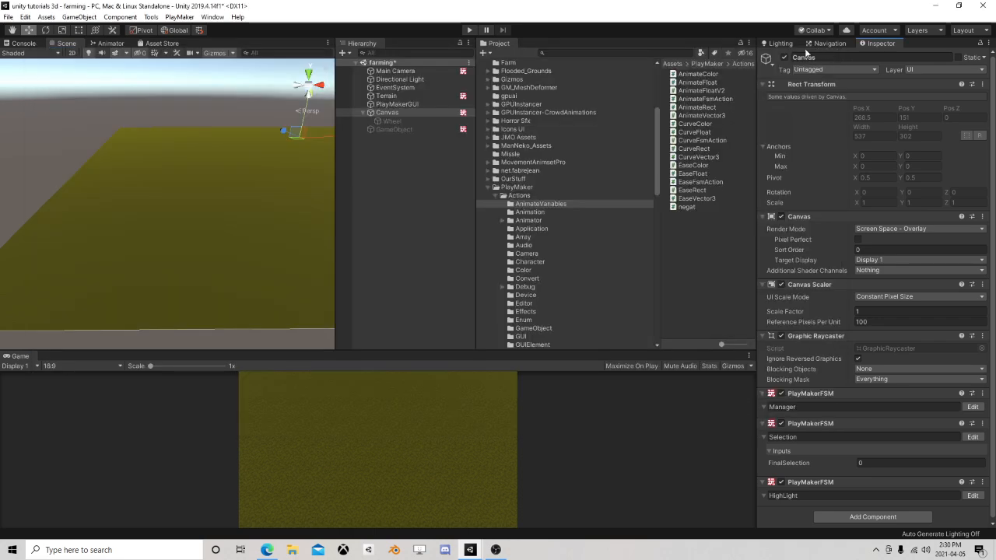
Step: Run the scene to check the active states of the Canvas FSMs, stop it, and look over the HighLight graph
{"action": "left_click", "coordinate": [469, 30]}
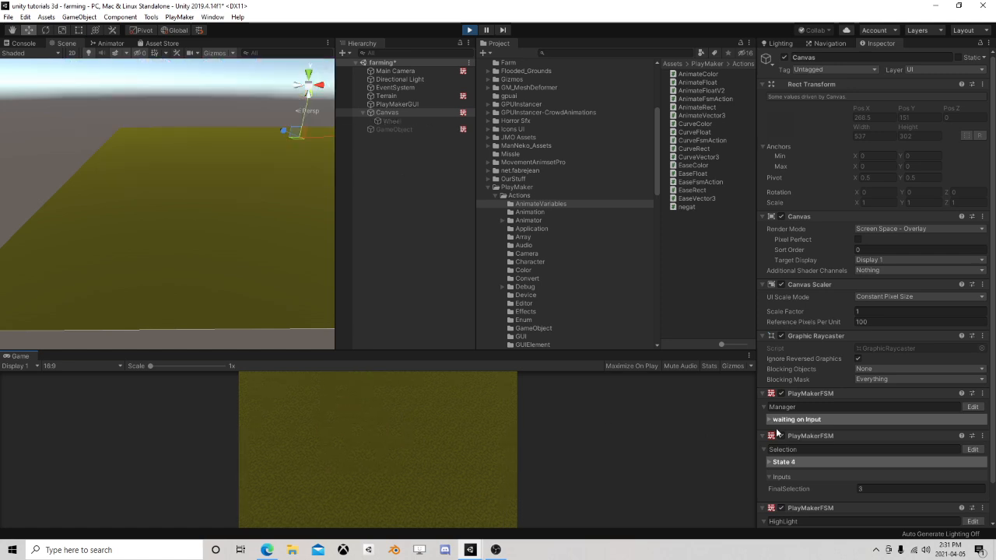
{"action": "scroll", "coordinate": [825, 430], "scroll_direction": "down", "scroll_amount": 2}
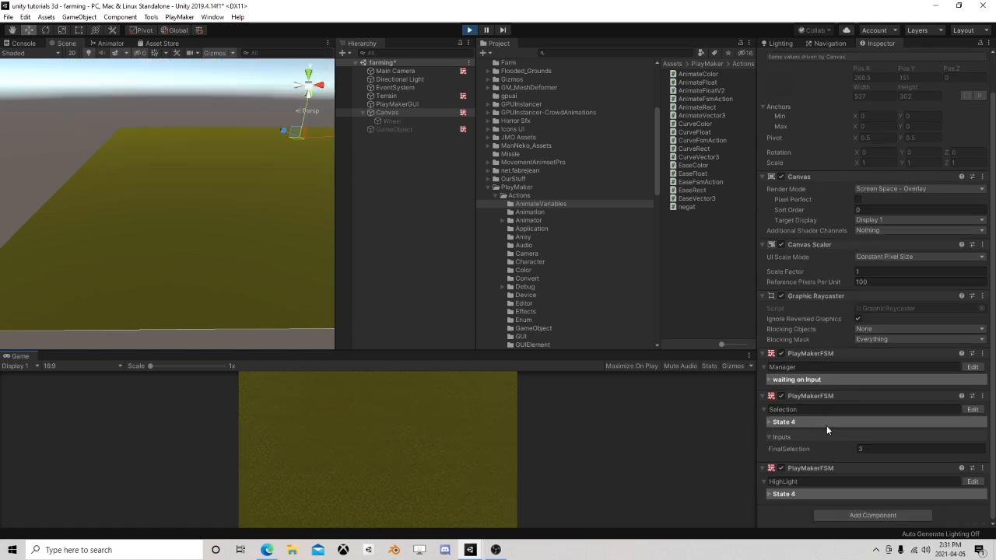
{"action": "left_click", "coordinate": [471, 29]}
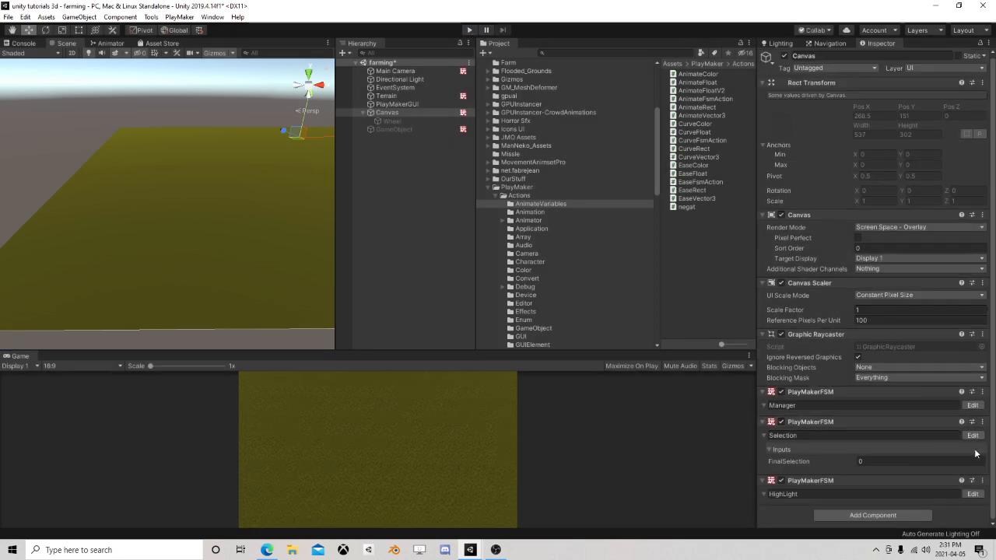
{"action": "left_click", "coordinate": [973, 494]}
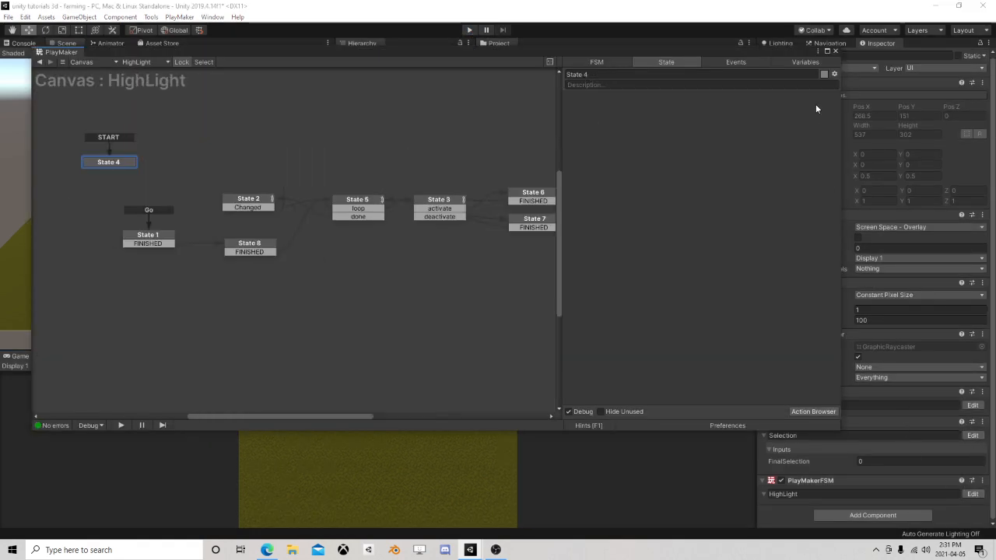
{"action": "left_click", "coordinate": [835, 51]}
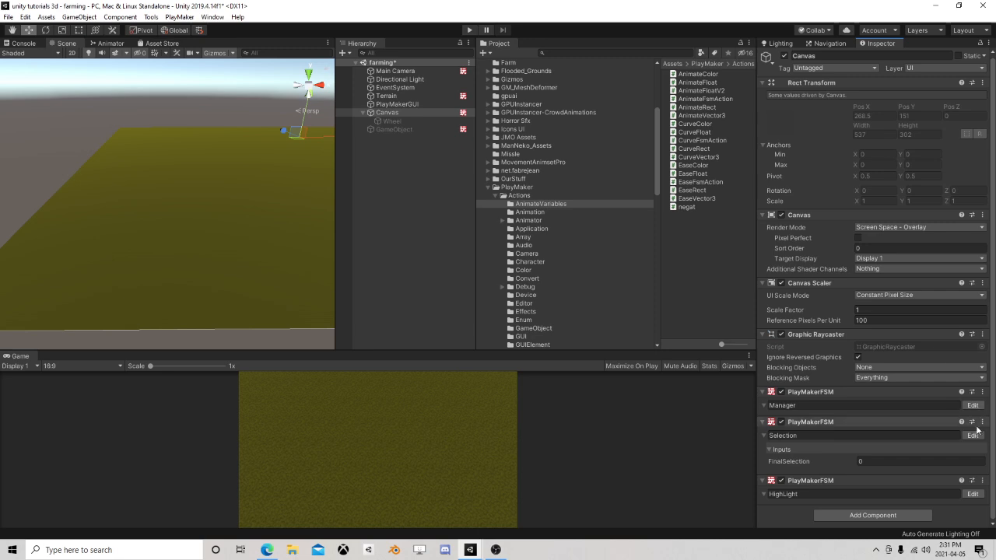
Step: Open the Canvas Selection FSM and move States 3 and 4 down to make room below State 2
{"action": "left_click", "coordinate": [973, 435]}
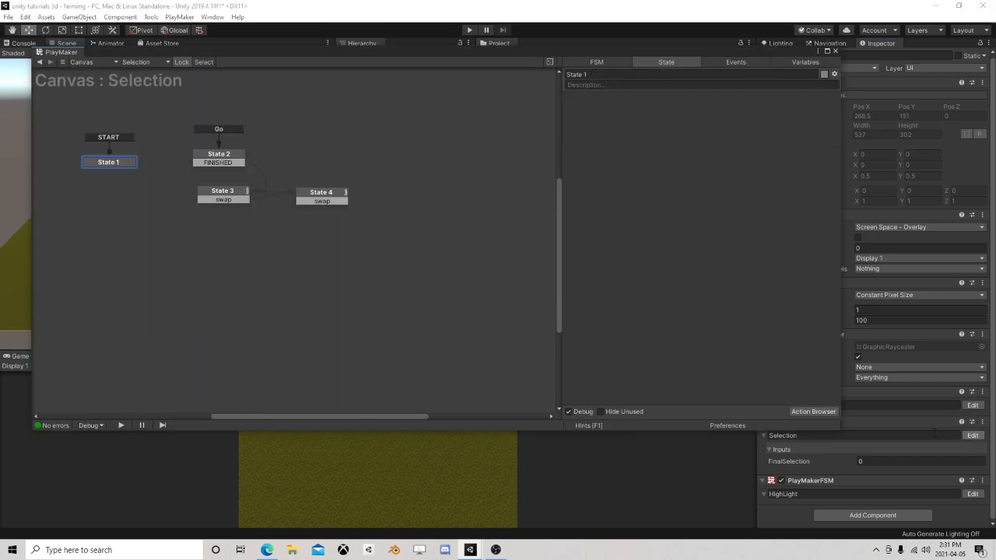
{"action": "left_click_drag", "start_coordinate": [255, 229], "coordinate": [247, 255]}
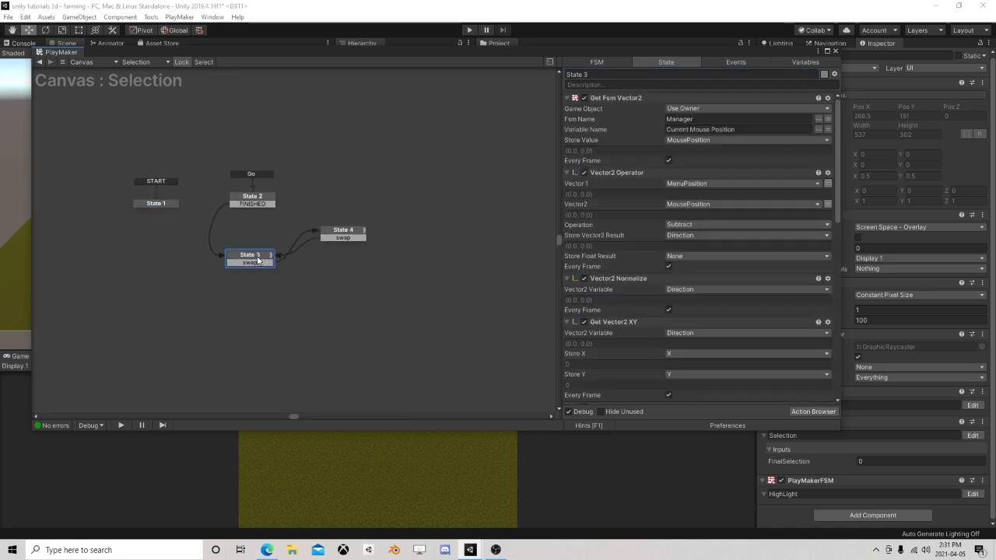
{"action": "left_click", "coordinate": [341, 238]}
{"action": "left_click_drag", "start_coordinate": [341, 238], "coordinate": [327, 261]}
{"action": "left_click", "coordinate": [253, 263]}
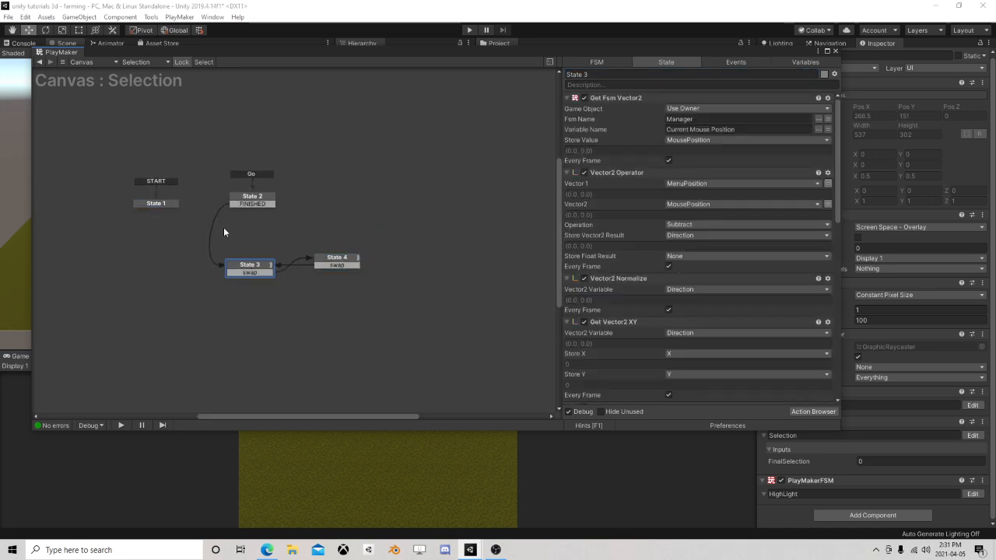
Step: Insert a new state between States 2 and 3, linked from State 2 and leading to State 3 through a FINISHED transition
{"action": "right_click", "coordinate": [223, 227]}
{"action": "left_click", "coordinate": [255, 235]}
{"action": "left_click_drag", "start_coordinate": [258, 204], "coordinate": [251, 267]}
{"action": "left_click", "coordinate": [250, 232]}
{"action": "right_click", "coordinate": [252, 232]}
{"action": "mouse_move", "coordinate": [342, 236]}
{"action": "left_click", "coordinate": [407, 249]}
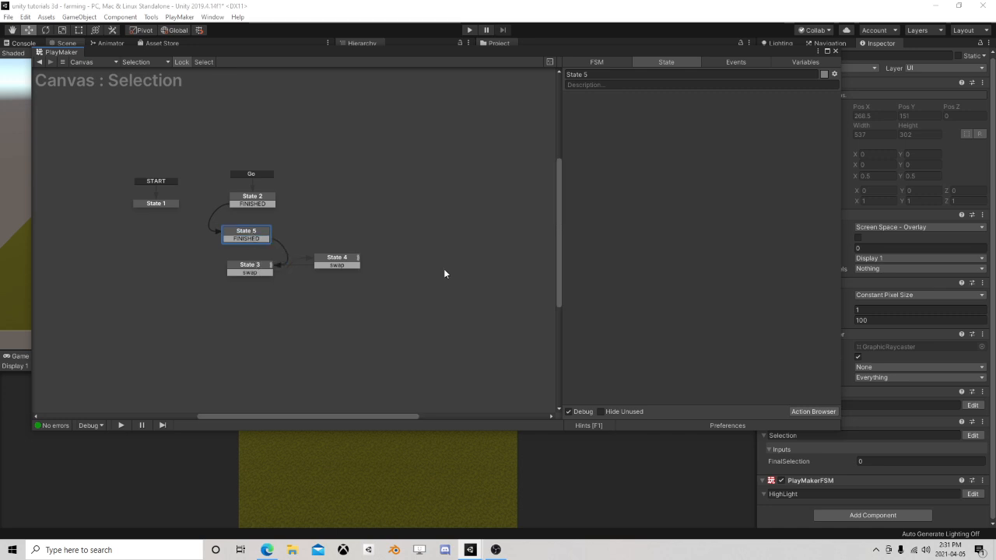
Step: Add a Send Event action to State 5
{"action": "left_click", "coordinate": [817, 410]}
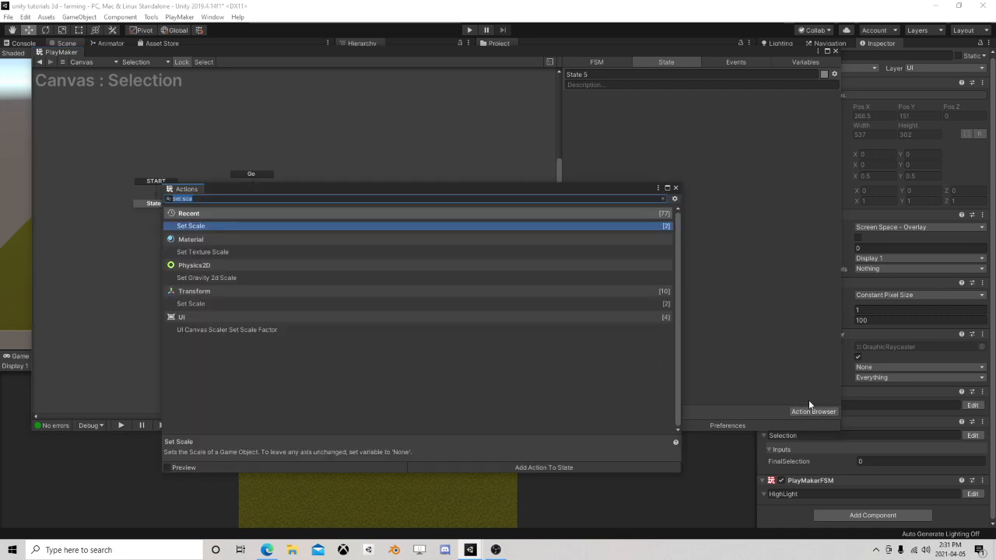
{"action": "type", "text": "send eve"}
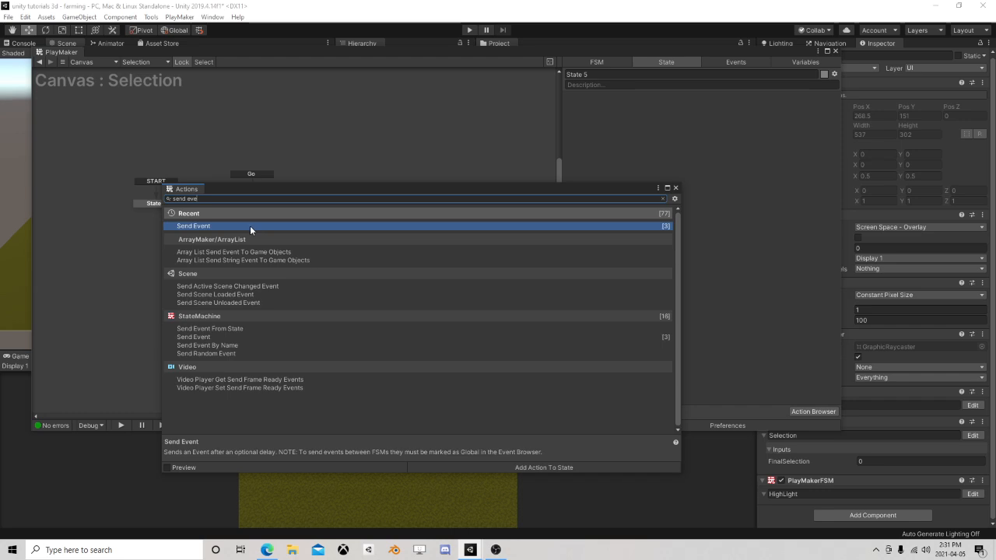
{"action": "double_click", "coordinate": [250, 226]}
{"action": "left_click", "coordinate": [676, 188]}
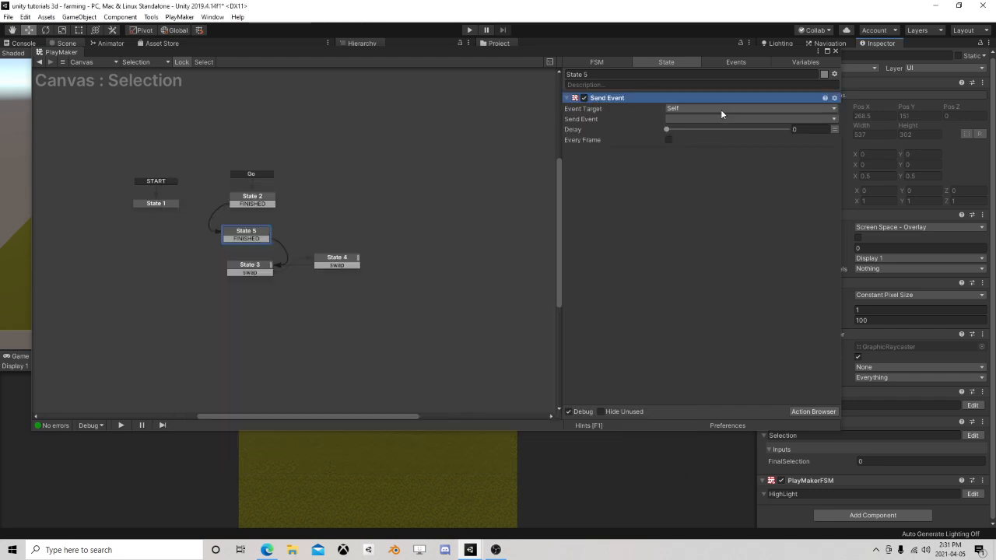
Step: Set State 5's Send Event to target the owner's HighLight FSM with the Go event, and close the editor
{"action": "left_click", "coordinate": [721, 109]}
{"action": "left_click", "coordinate": [721, 145]}
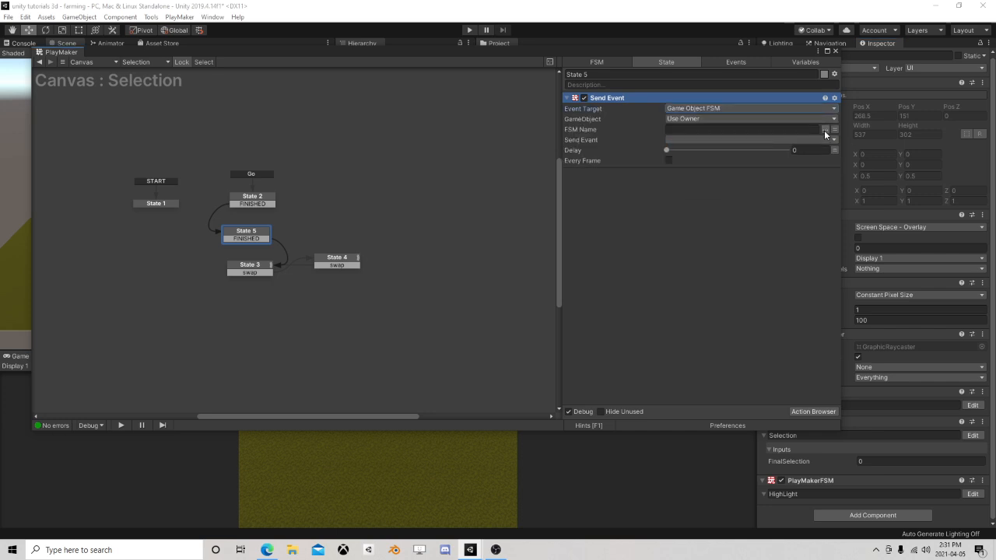
{"action": "left_click", "coordinate": [826, 129]}
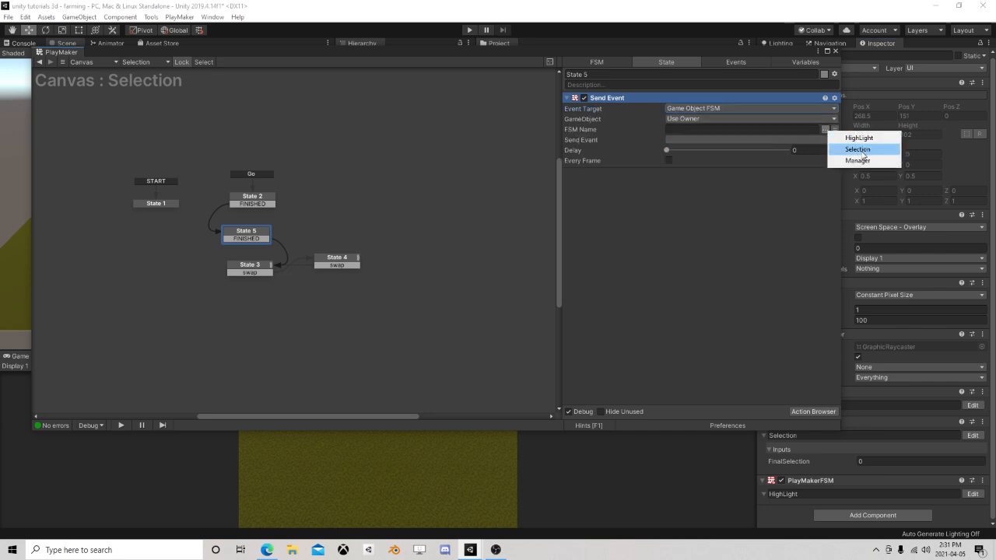
{"action": "left_click", "coordinate": [859, 137]}
{"action": "left_click", "coordinate": [792, 139]}
{"action": "left_click", "coordinate": [710, 165]}
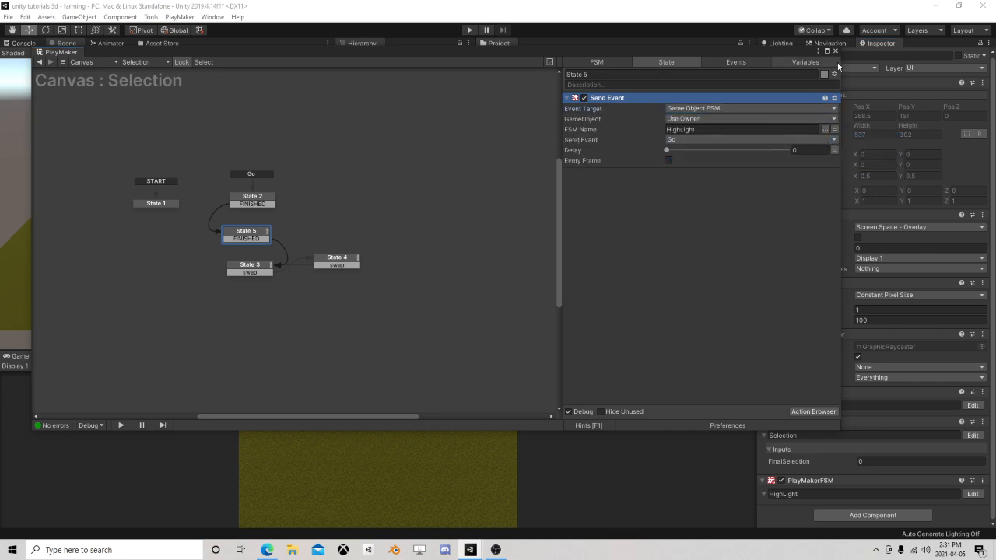
{"action": "left_click", "coordinate": [835, 52]}
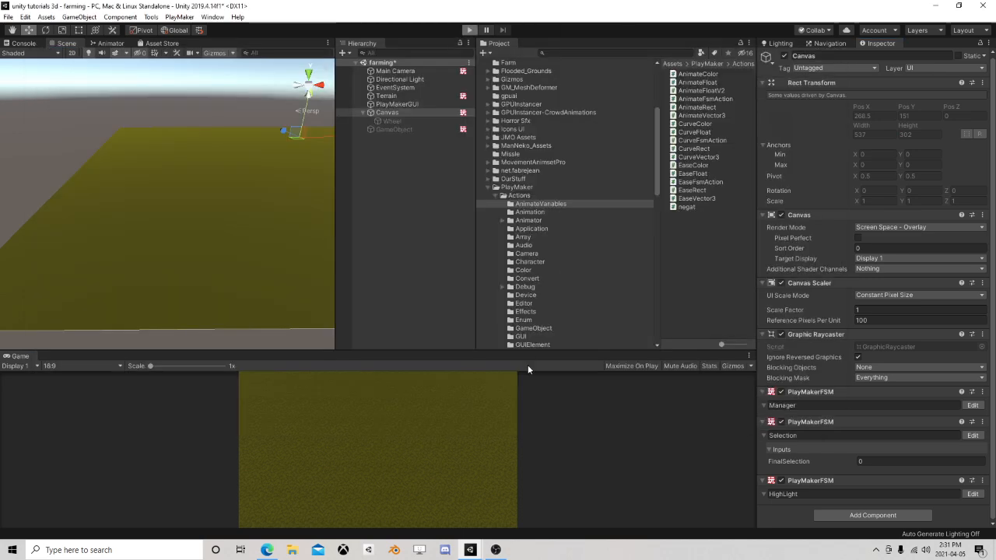
Step: Play the scene and test the wheel menu by opening and closing it at several spots
{"action": "key", "text": "ctrl+p"}
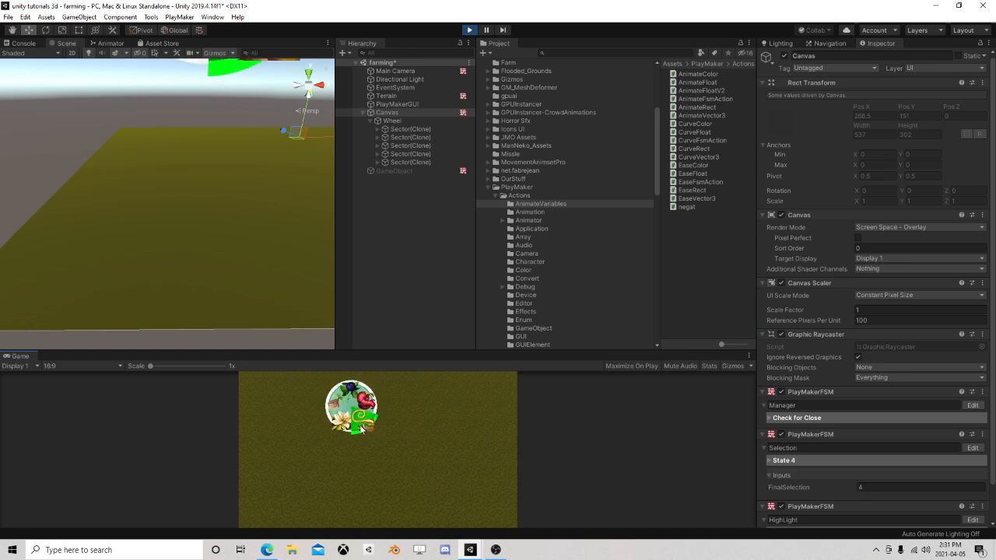
{"action": "left_click", "coordinate": [476, 441]}
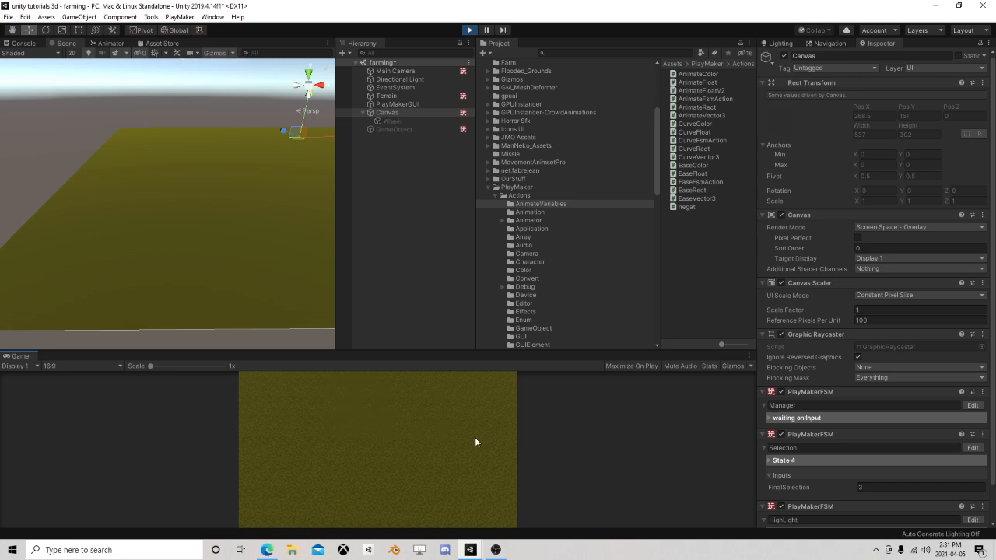
{"action": "left_click", "coordinate": [345, 417]}
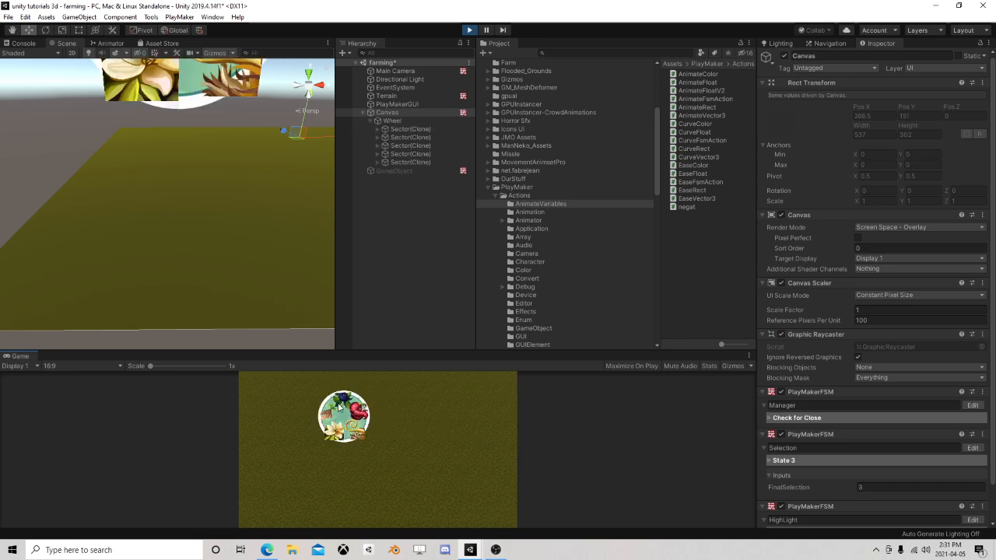
{"action": "left_click", "coordinate": [427, 427]}
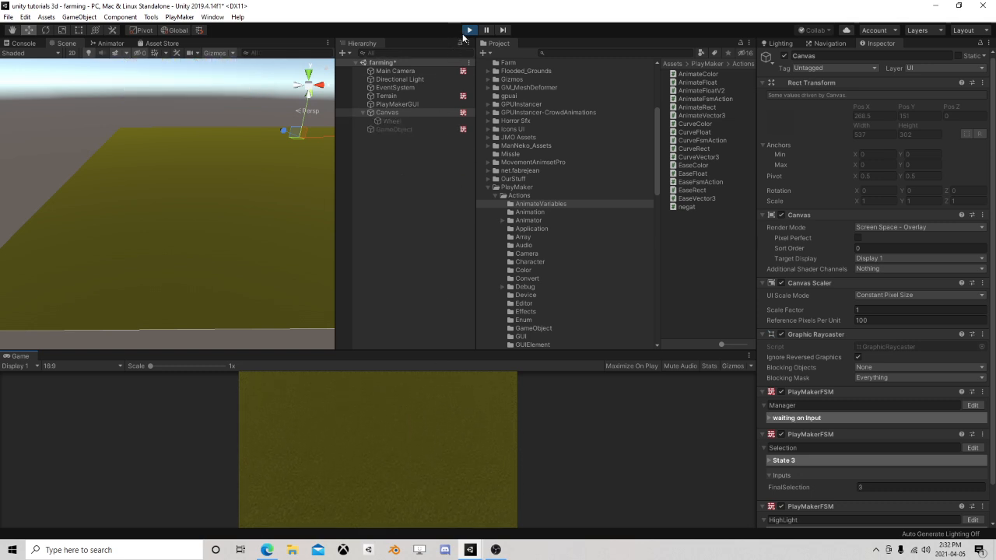
{"action": "left_click", "coordinate": [388, 396]}
{"action": "left_click", "coordinate": [388, 398]}
Step: Examine the CurrentSections array among the running HighLight FSM's variables
{"action": "scroll", "coordinate": [890, 434], "scroll_direction": "down", "scroll_amount": 2}
{"action": "left_click", "coordinate": [972, 482]}
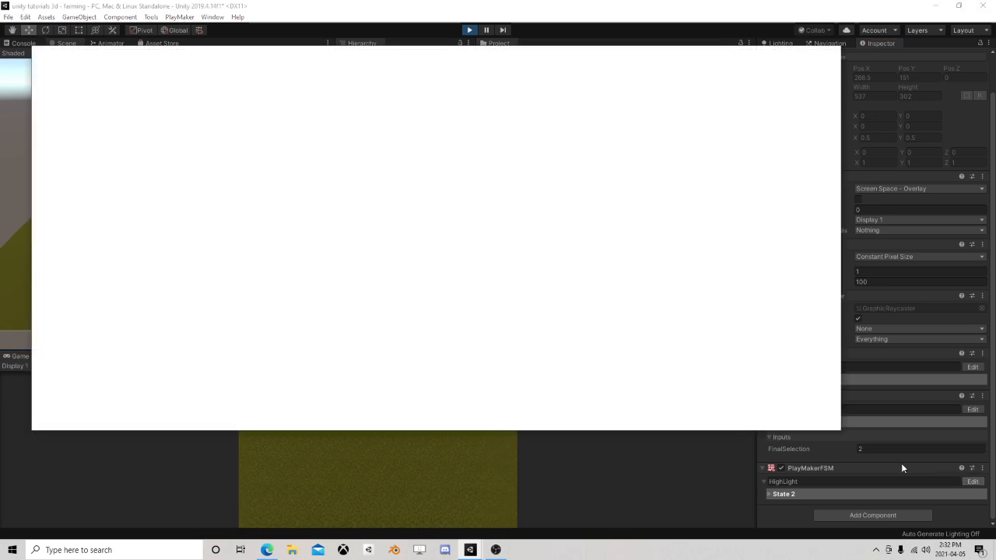
{"action": "scroll", "coordinate": [385, 230], "scroll_direction": "down", "scroll_amount": 2}
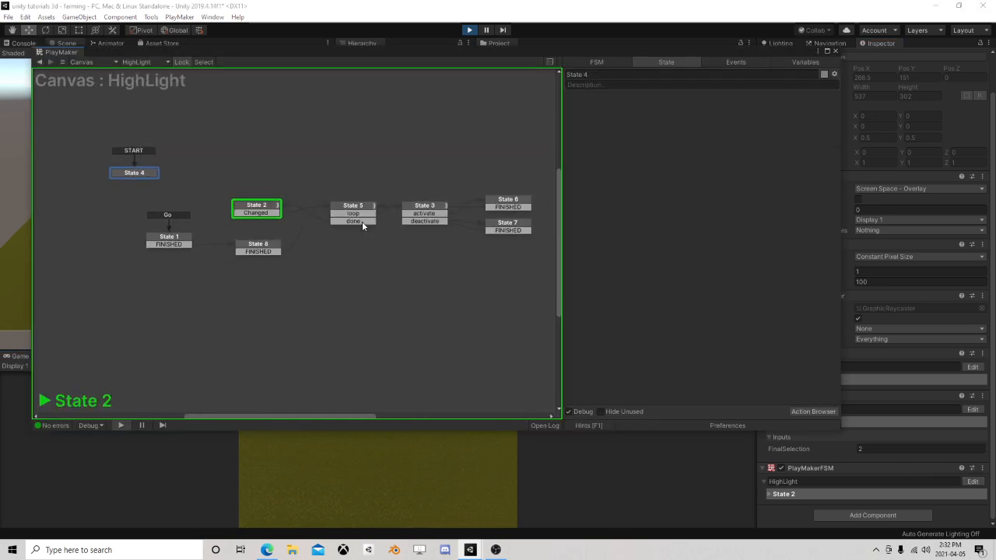
{"action": "left_click", "coordinate": [806, 62]}
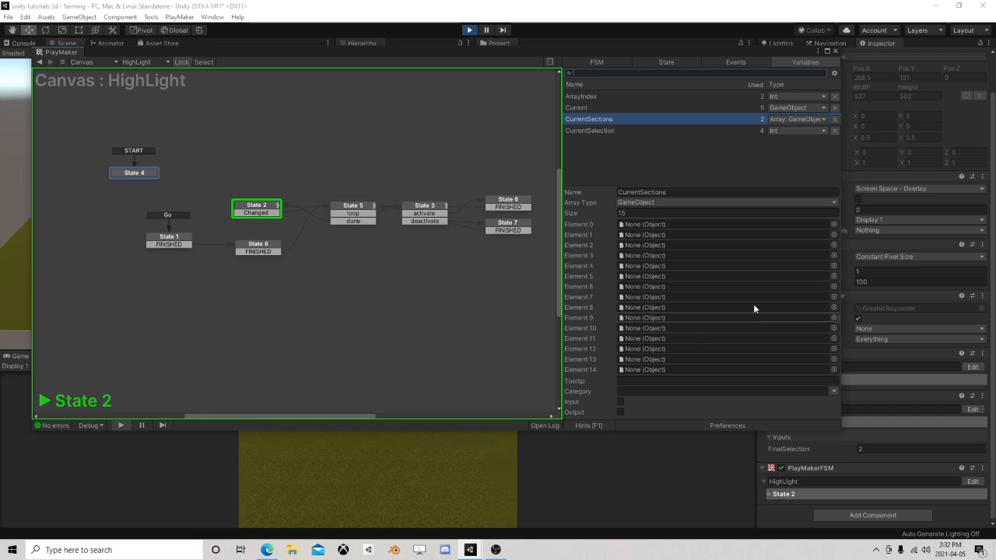
{"action": "left_click", "coordinate": [836, 50]}
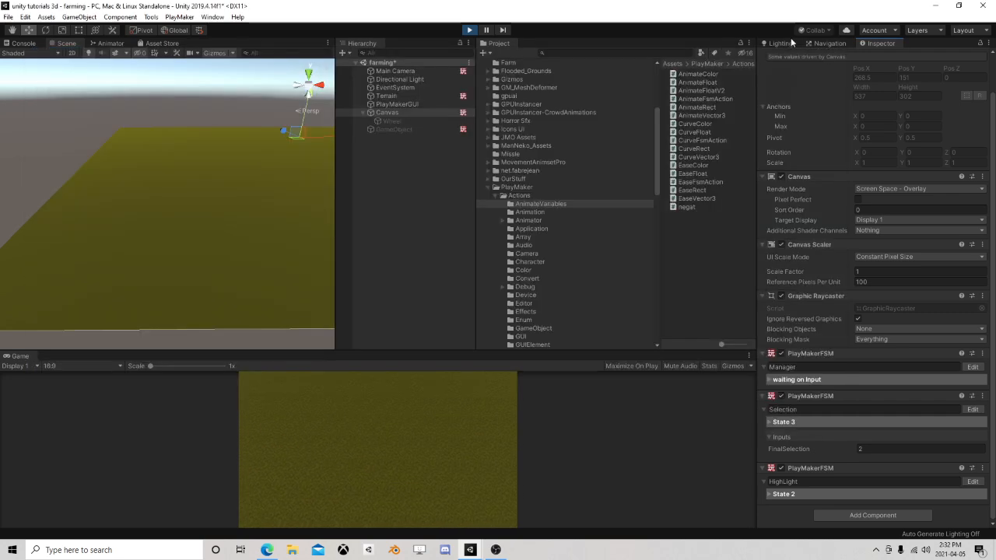
Step: Stop the scene and examine the Manager FSM, the Selection FSM's State 5 and the HighLight FSM's State 1
{"action": "left_click", "coordinate": [470, 30]}
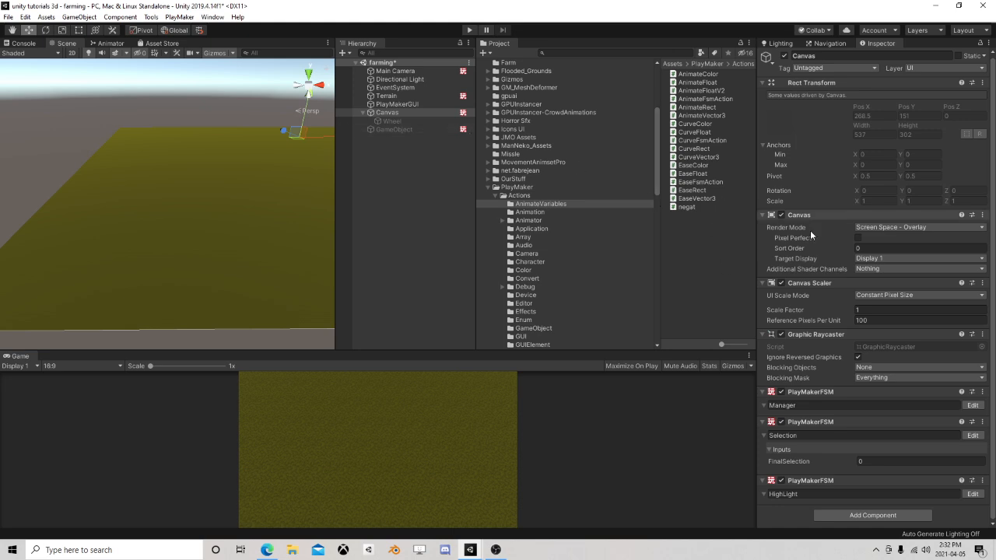
{"action": "left_click", "coordinate": [973, 406]}
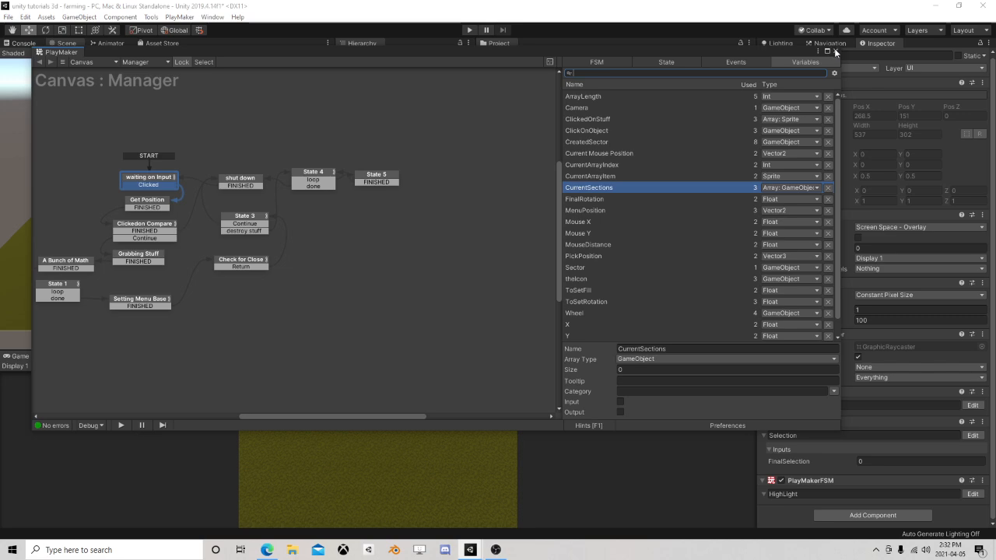
{"action": "left_click", "coordinate": [835, 51]}
{"action": "left_click", "coordinate": [972, 435]}
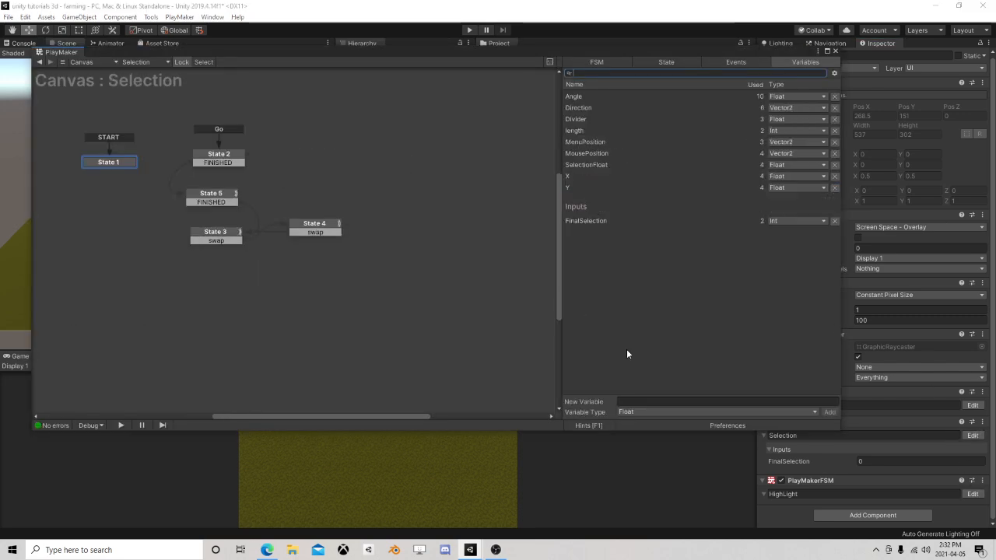
{"action": "left_click", "coordinate": [220, 159]}
{"action": "left_click", "coordinate": [211, 202]}
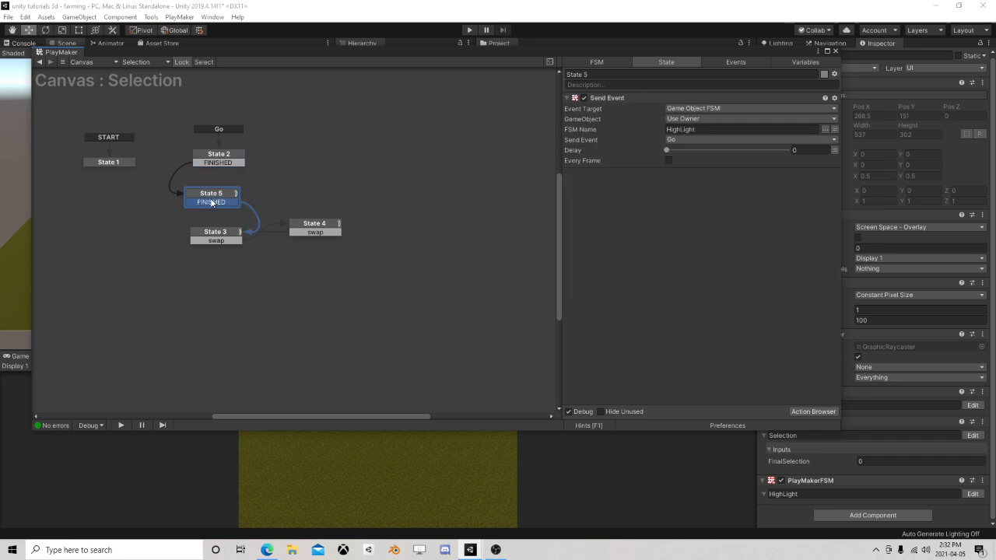
{"action": "left_click", "coordinate": [835, 51]}
{"action": "left_click", "coordinate": [973, 495]}
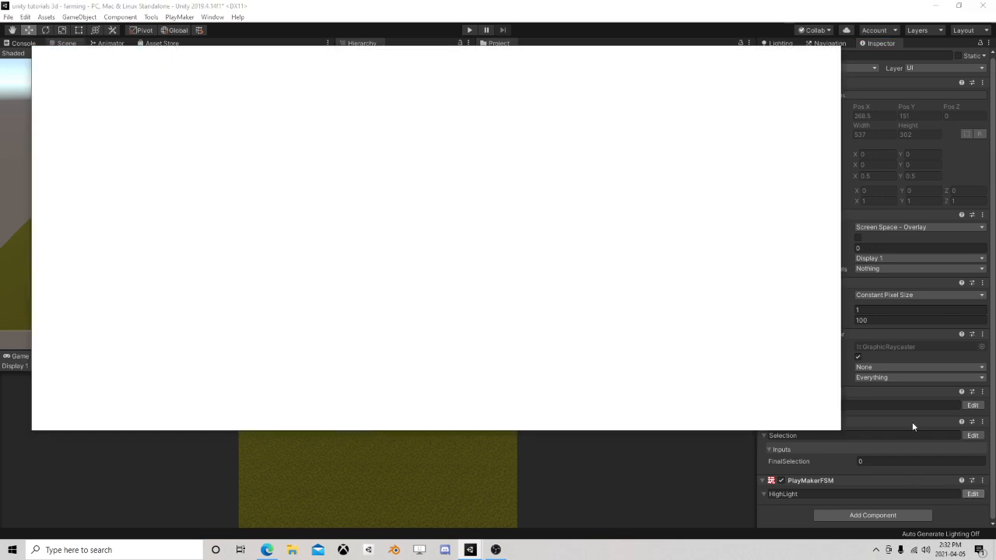
{"action": "left_click", "coordinate": [735, 61]}
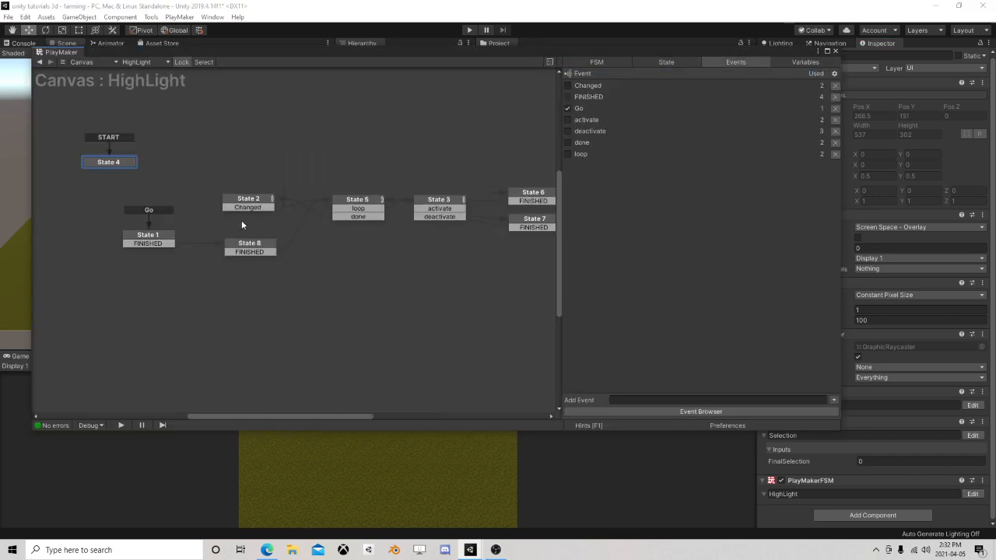
{"action": "left_click", "coordinate": [154, 236]}
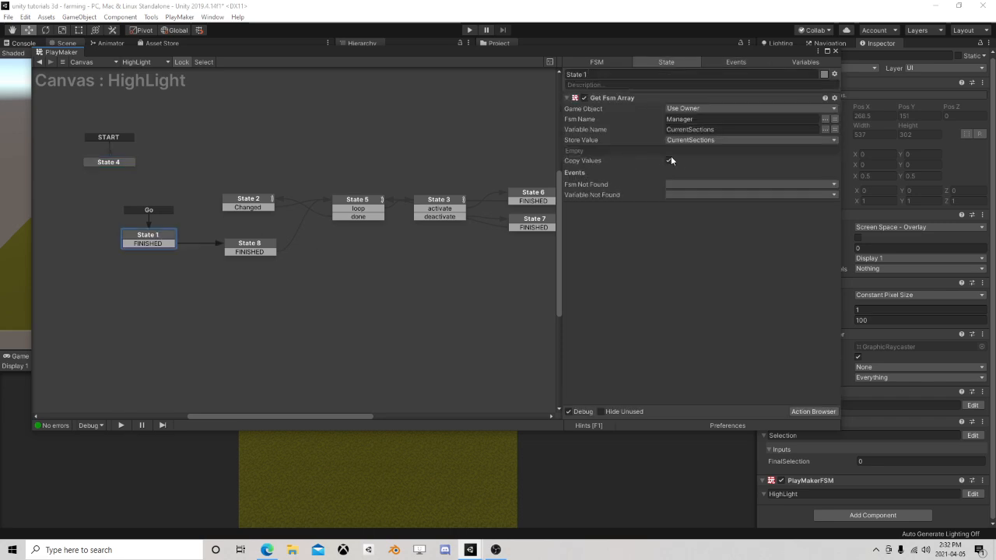
{"action": "middle_click_drag", "start_coordinate": [350, 246], "coordinate": [353, 272]}
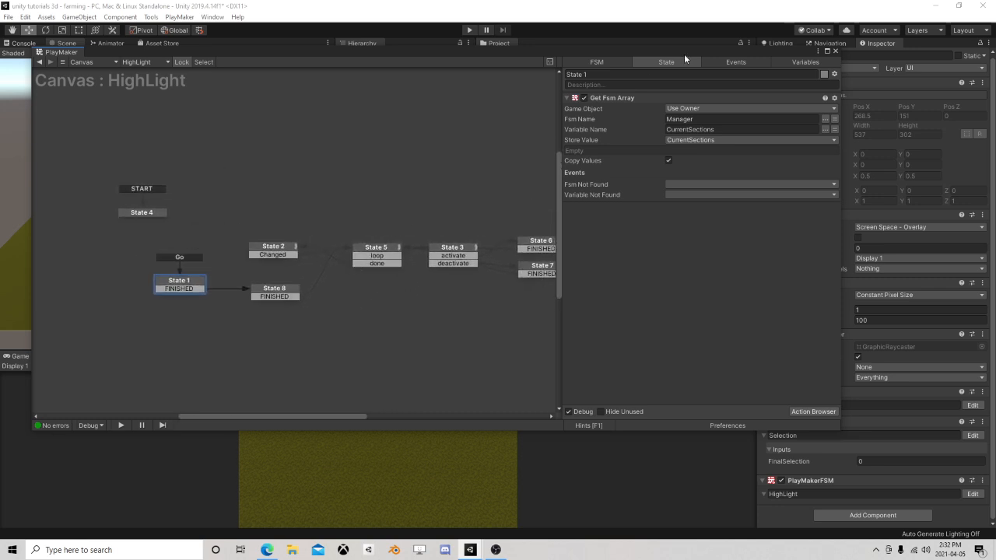
Step: Add a Clear event to the HighLight FSM and a new state above State 2
{"action": "left_click", "coordinate": [735, 61]}
{"action": "left_click", "coordinate": [611, 400]}
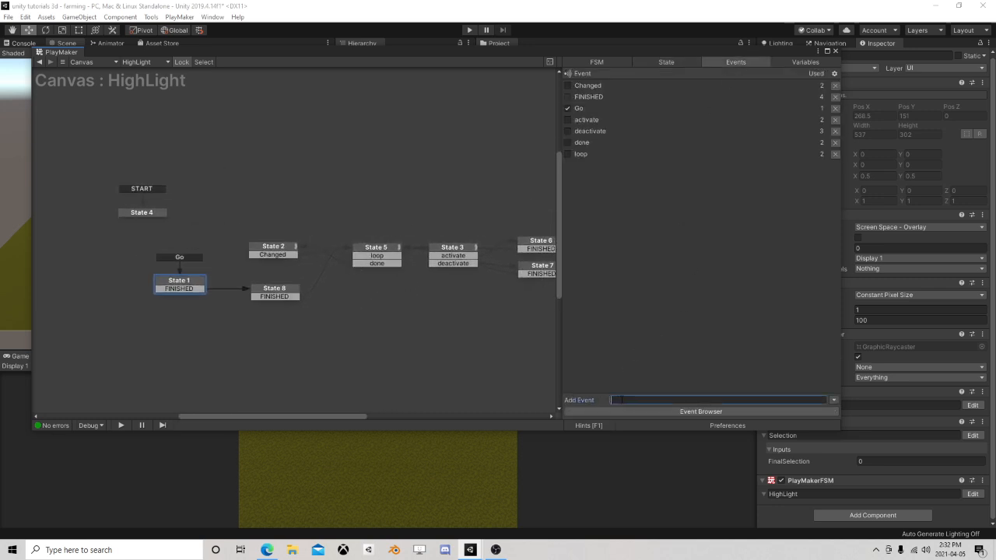
{"action": "type", "text": "Clear"}
{"action": "key", "text": "Return"}
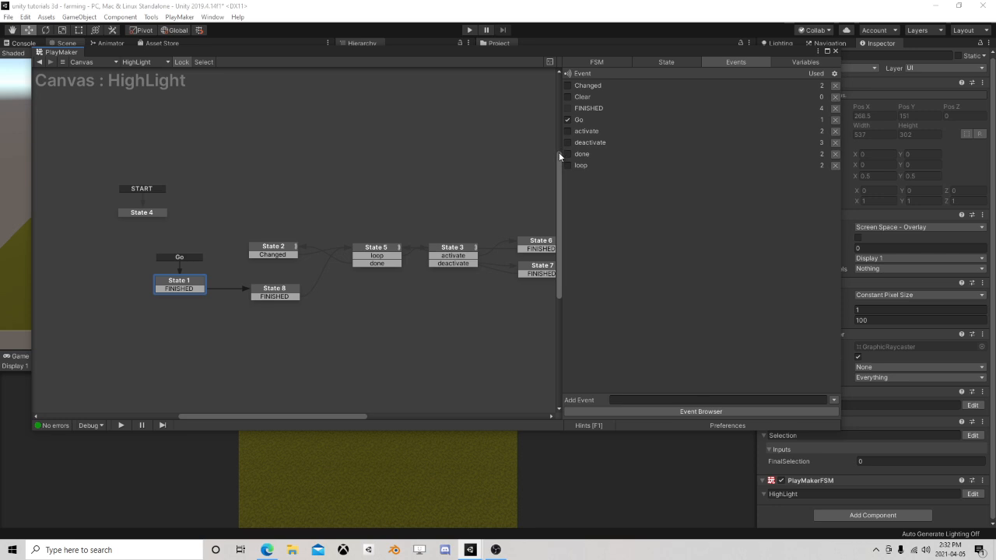
{"action": "right_click", "coordinate": [253, 181]}
{"action": "left_click", "coordinate": [288, 188]}
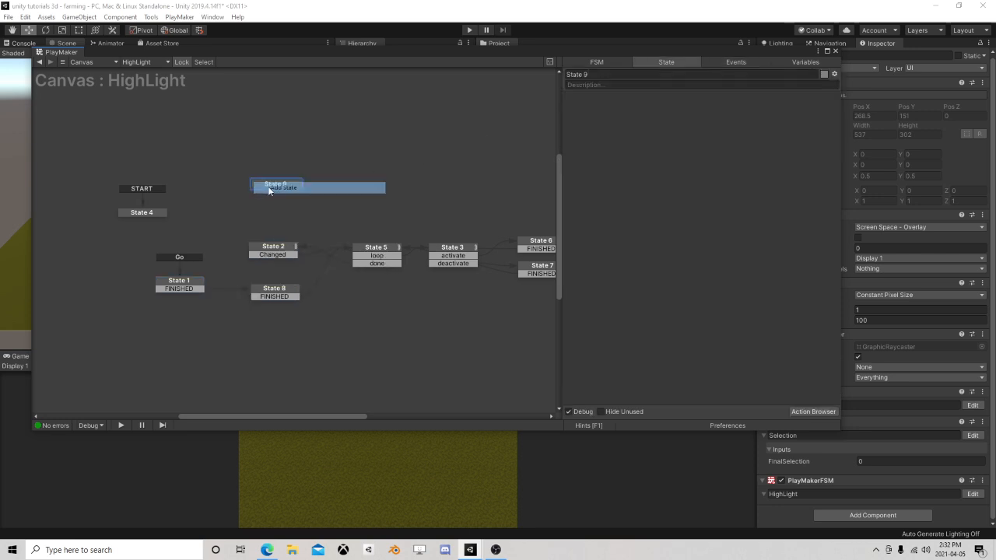
{"action": "right_click", "coordinate": [271, 186]}
{"action": "mouse_move", "coordinate": [311, 206]}
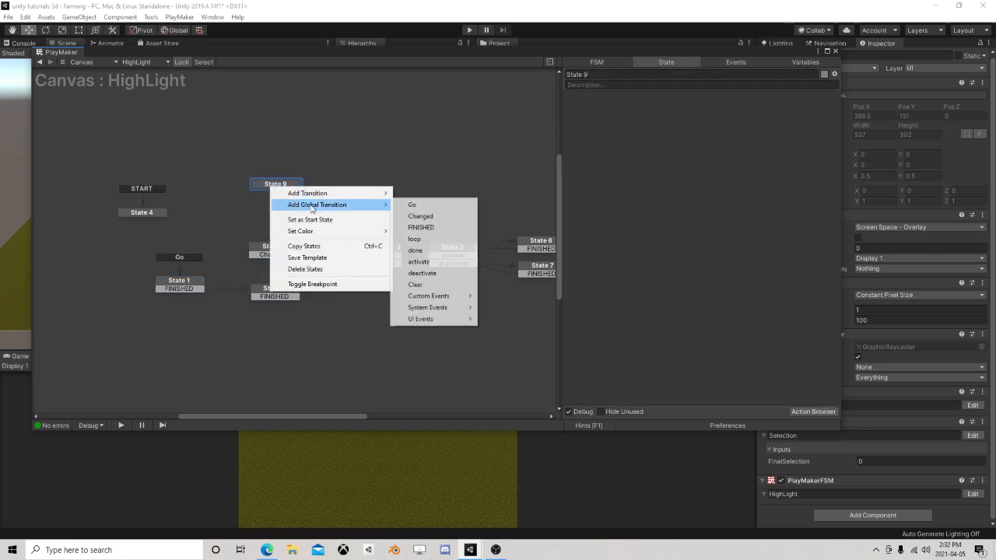
{"action": "left_click", "coordinate": [412, 272]}
{"action": "right_click", "coordinate": [274, 165]}
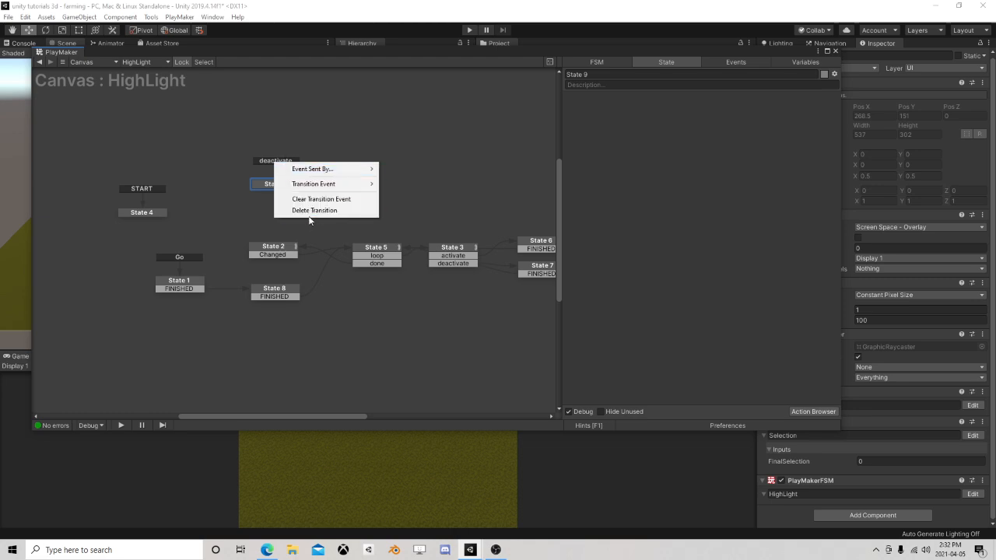
{"action": "left_click", "coordinate": [312, 210]}
Step: Give State 9 a global transition on the Clear event
{"action": "right_click", "coordinate": [279, 185]}
{"action": "mouse_move", "coordinate": [343, 203]}
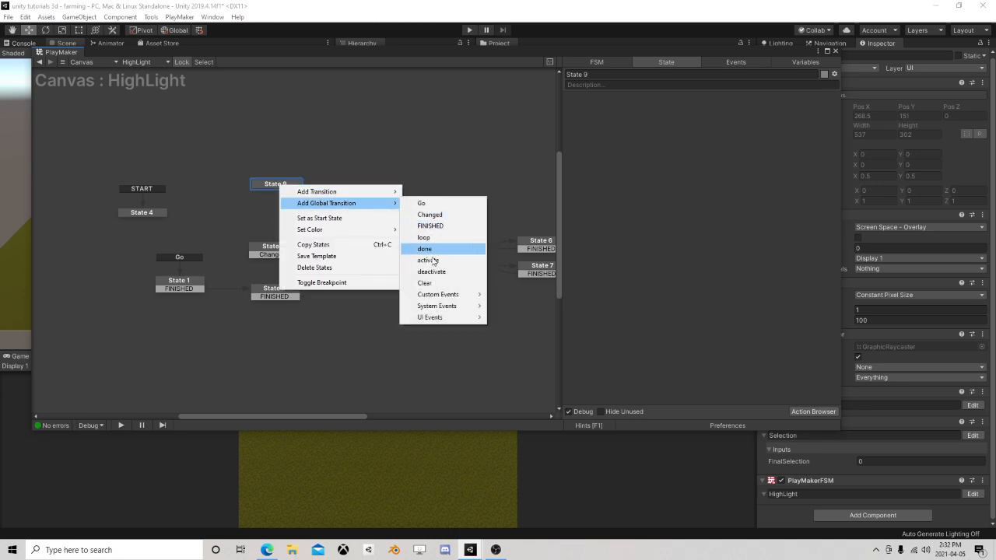
{"action": "left_click", "coordinate": [424, 283]}
Step: Add an Array Clear action to State 9
{"action": "left_click", "coordinate": [812, 412]}
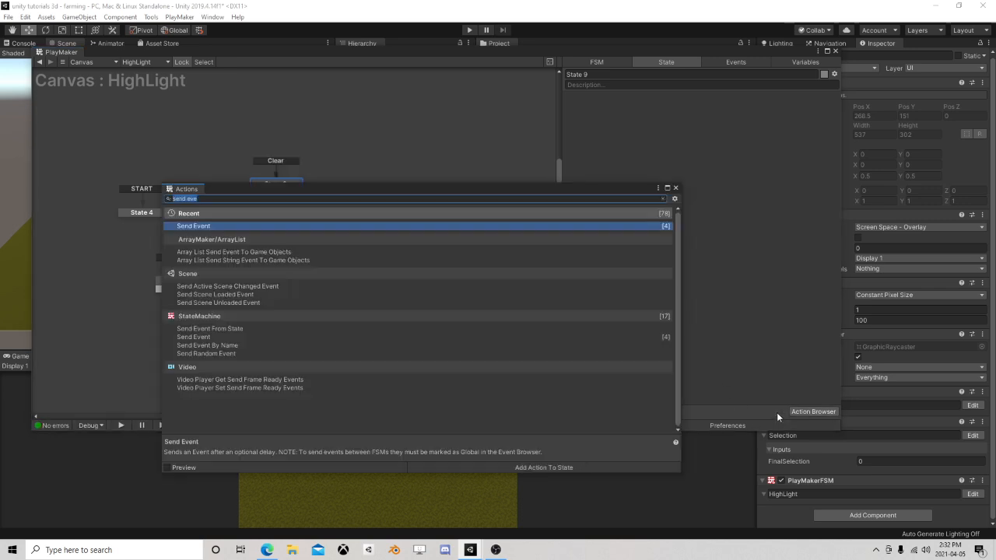
{"action": "type", "text": "array"}
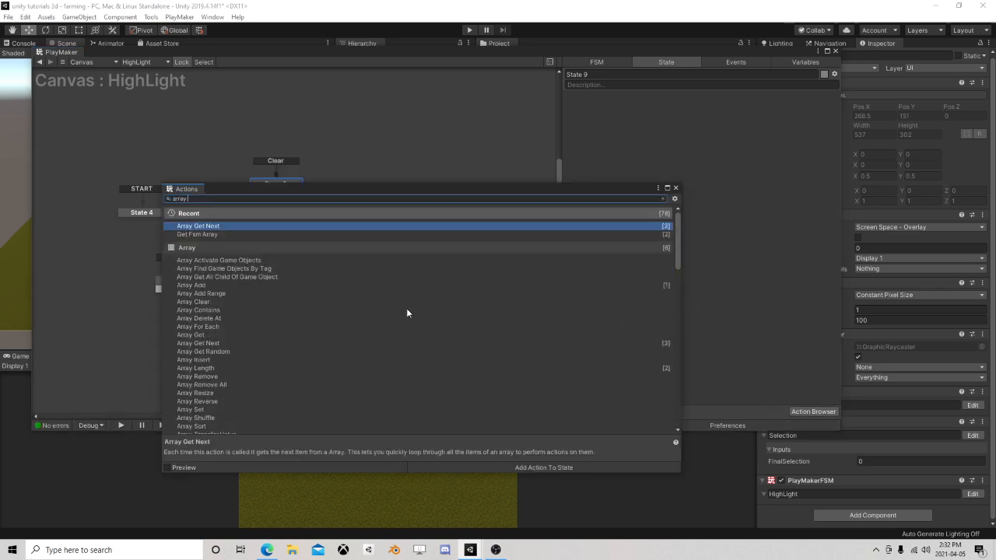
{"action": "type", "text": " re"}
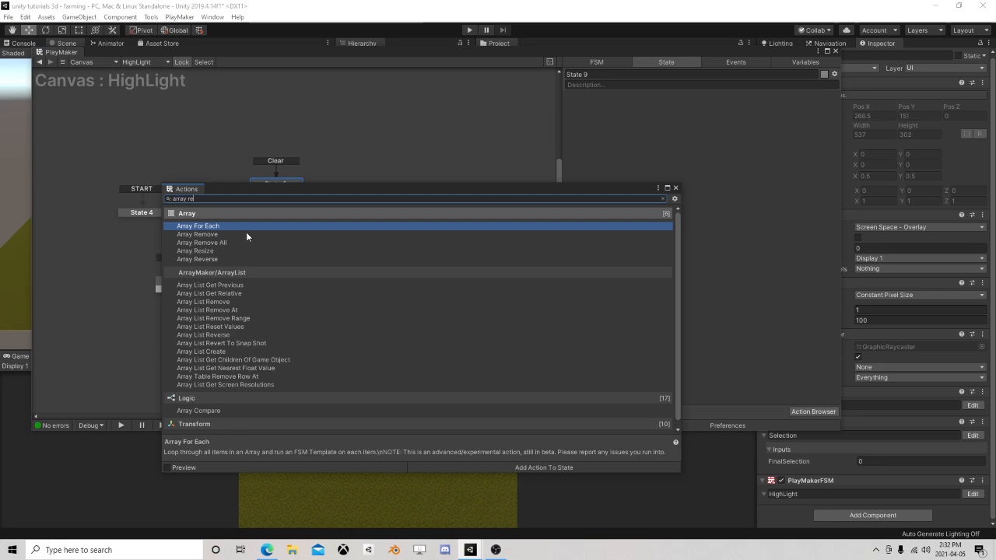
{"action": "key", "text": "BackSpace"}
{"action": "key", "text": "BackSpace"}
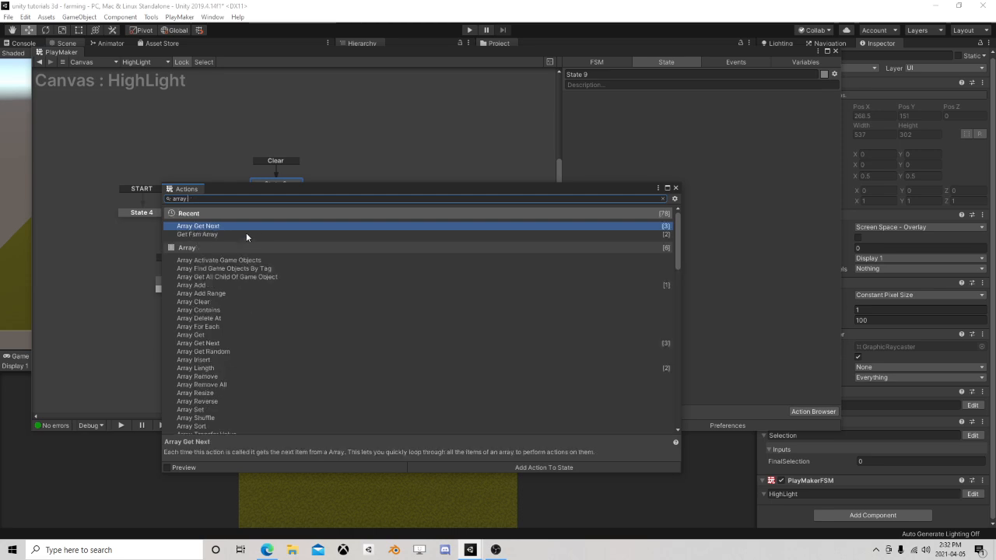
{"action": "type", "text": "cl"}
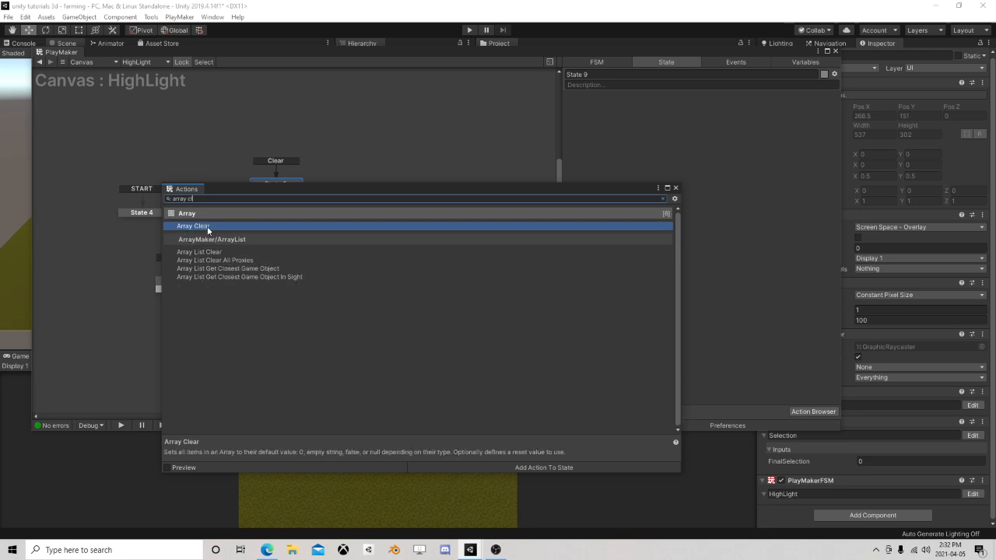
{"action": "double_click", "coordinate": [208, 227]}
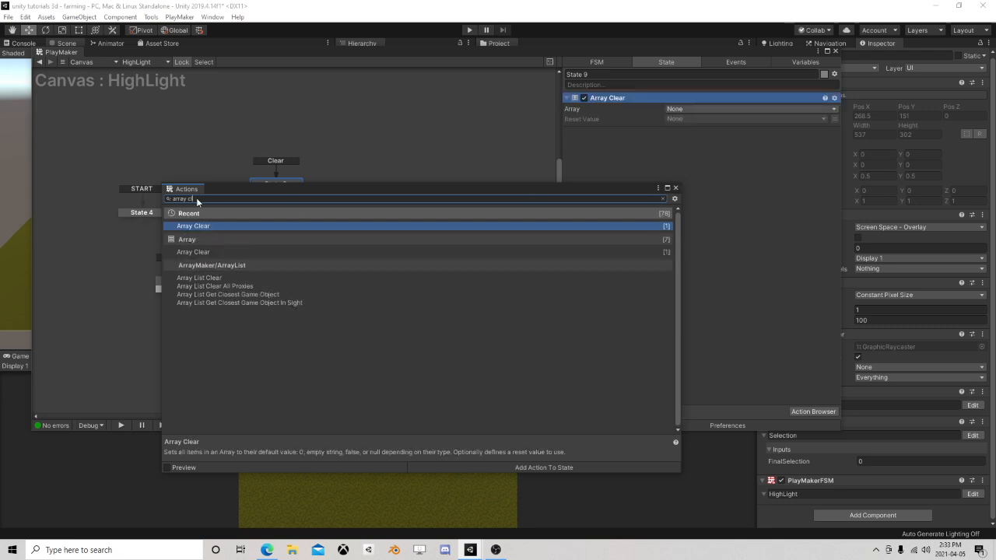
Step: Add an Array Resize action to State 9 and close the action browser
{"action": "key", "text": "BackSpace"}
{"action": "key", "text": "BackSpace"}
{"action": "type", "text": "re"}
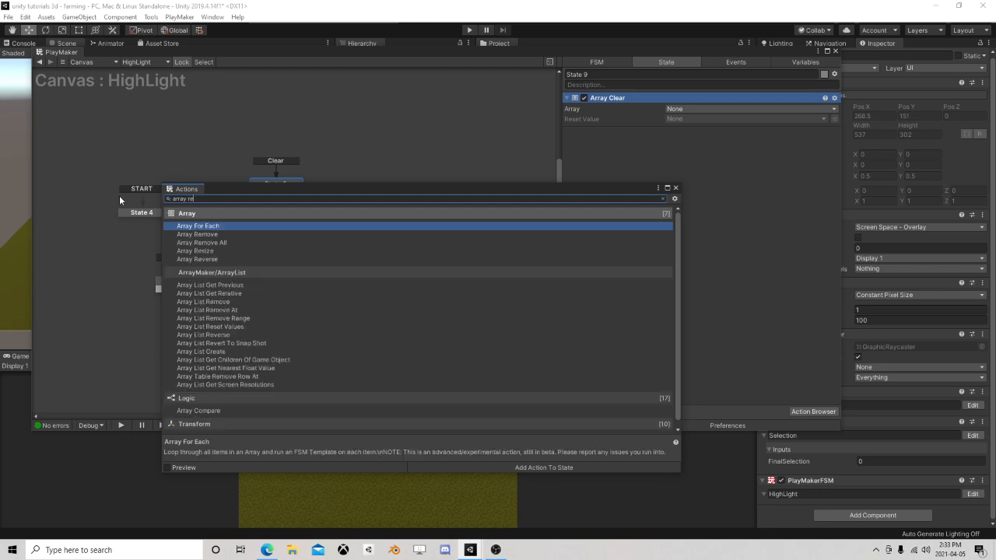
{"action": "type", "text": "s"}
{"action": "double_click", "coordinate": [214, 226]}
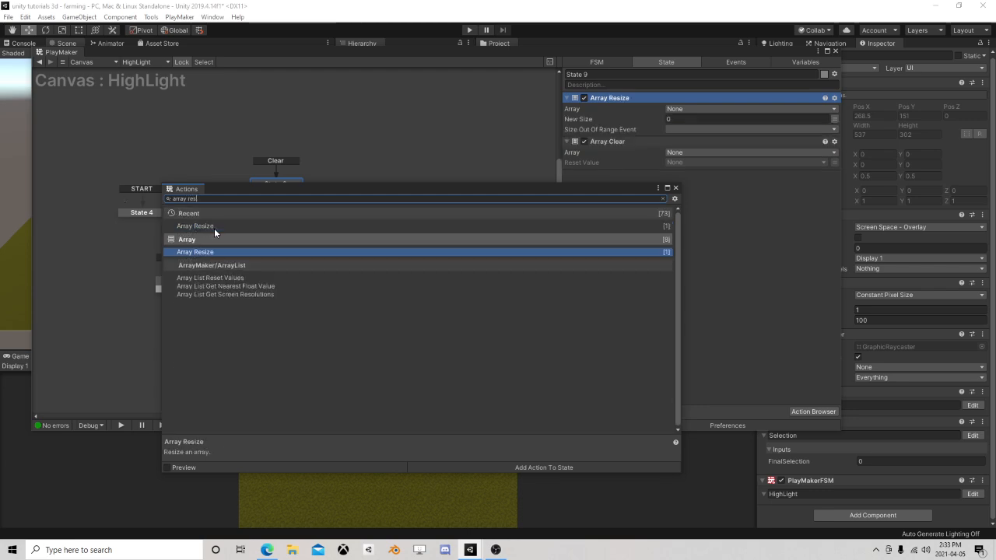
{"action": "left_click", "coordinate": [677, 187]}
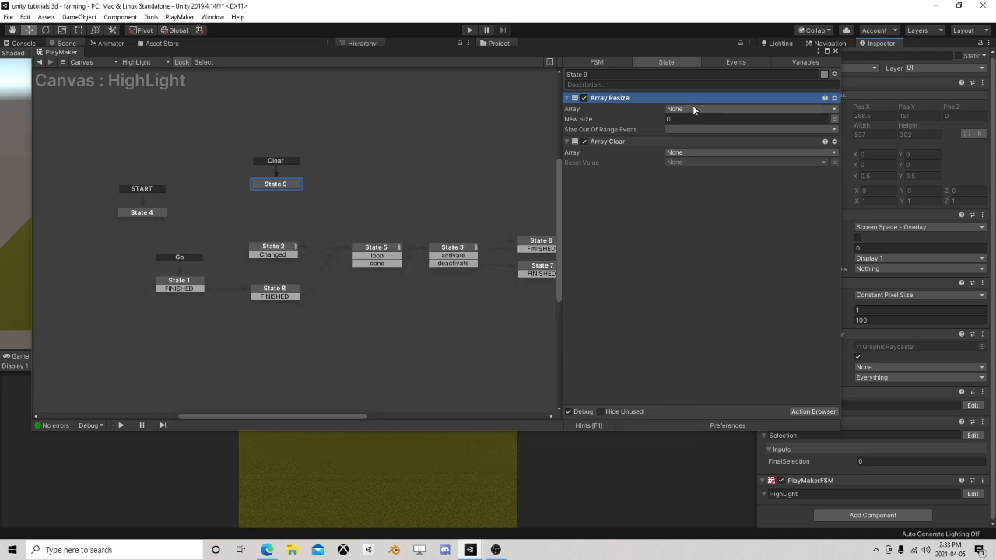
Step: Set CurrentSections as the array of both State 9 actions, move Array Clear above Array Resize, and close the editor
{"action": "left_click", "coordinate": [679, 154]}
{"action": "left_click", "coordinate": [701, 174]}
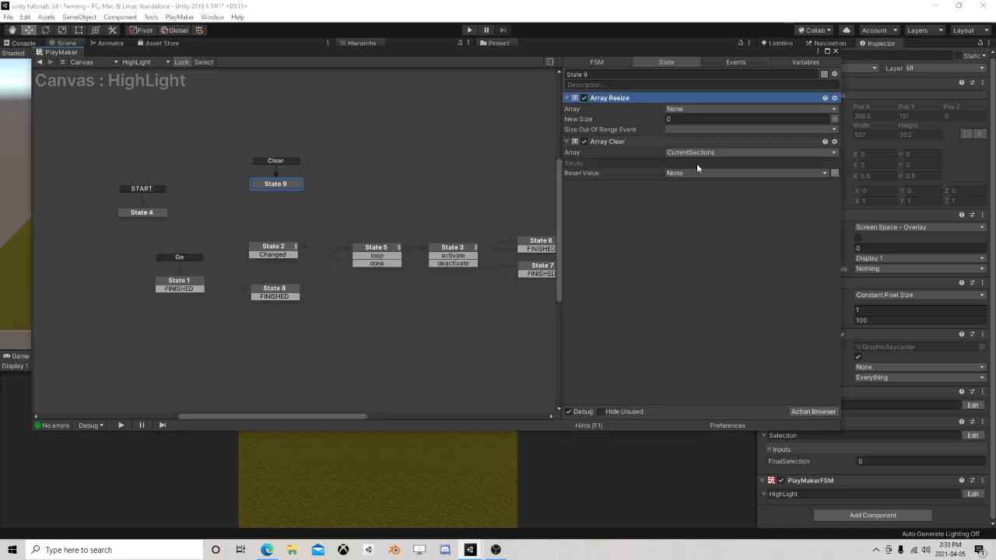
{"action": "left_click", "coordinate": [684, 108]}
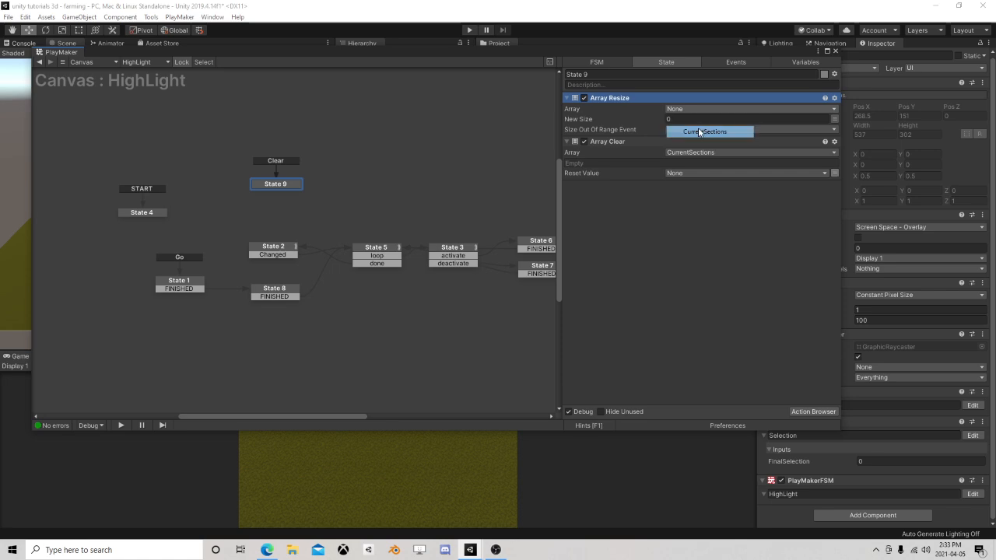
{"action": "left_click", "coordinate": [698, 128]}
{"action": "left_click_drag", "start_coordinate": [593, 151], "coordinate": [626, 109]}
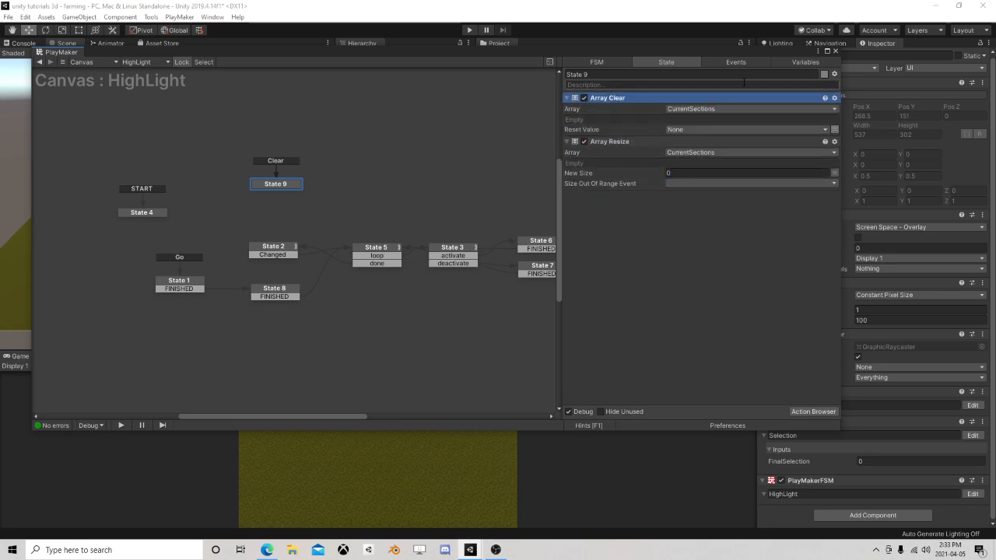
{"action": "left_click", "coordinate": [835, 50]}
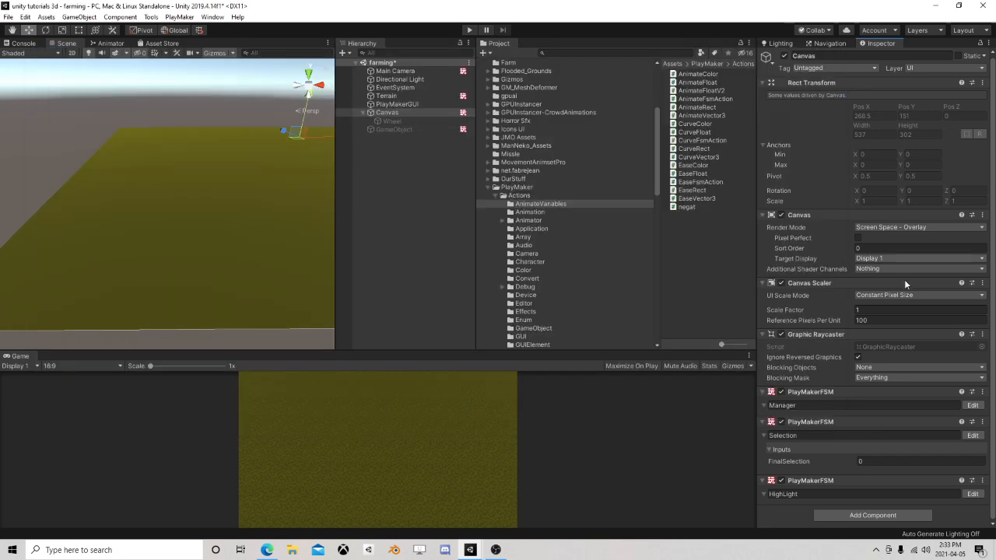
Step: In the Manager FSM, add a state above State 4 with a FINISHED transition and link it into the menu's shutdown flow
{"action": "left_click", "coordinate": [973, 406]}
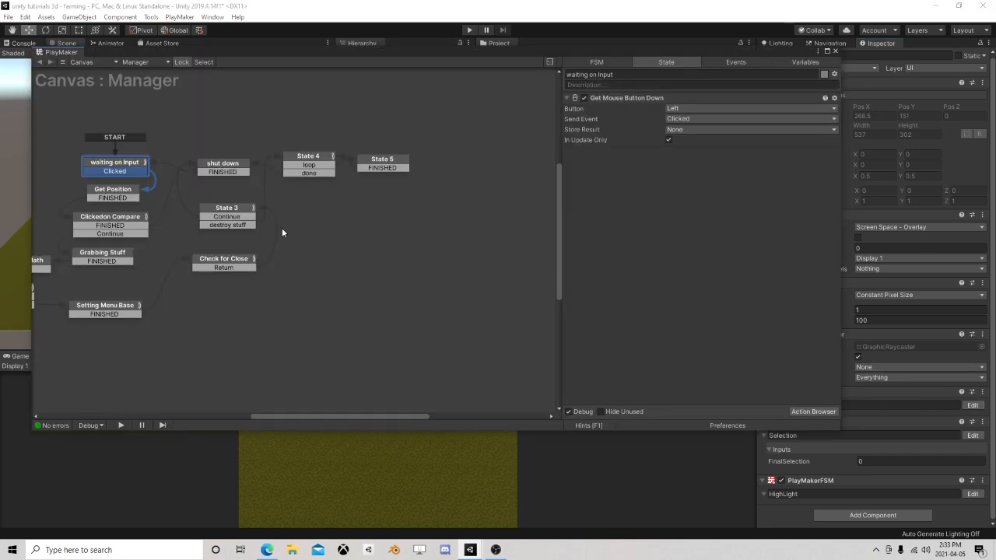
{"action": "left_click", "coordinate": [233, 208]}
{"action": "middle_click_drag", "start_coordinate": [298, 223], "coordinate": [405, 250]}
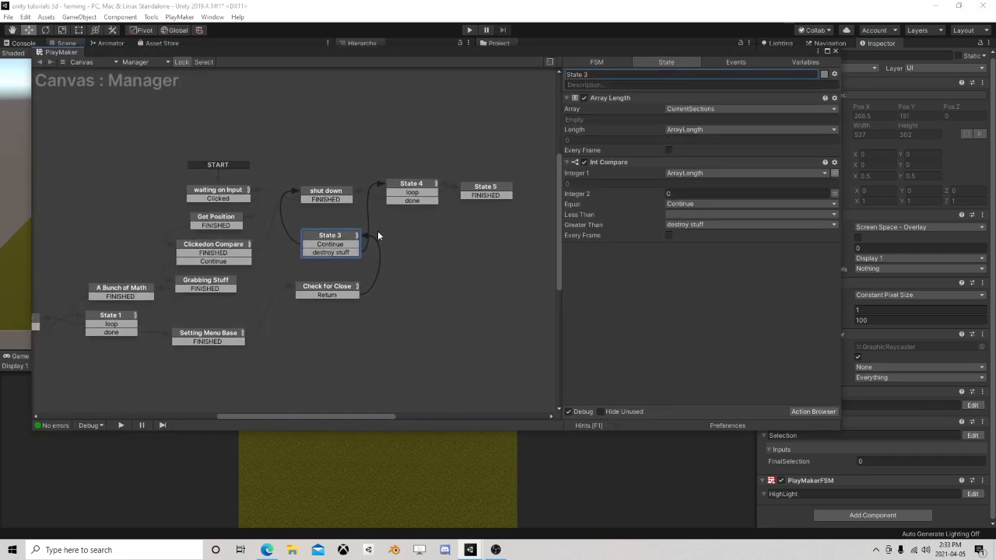
{"action": "left_click", "coordinate": [333, 192]}
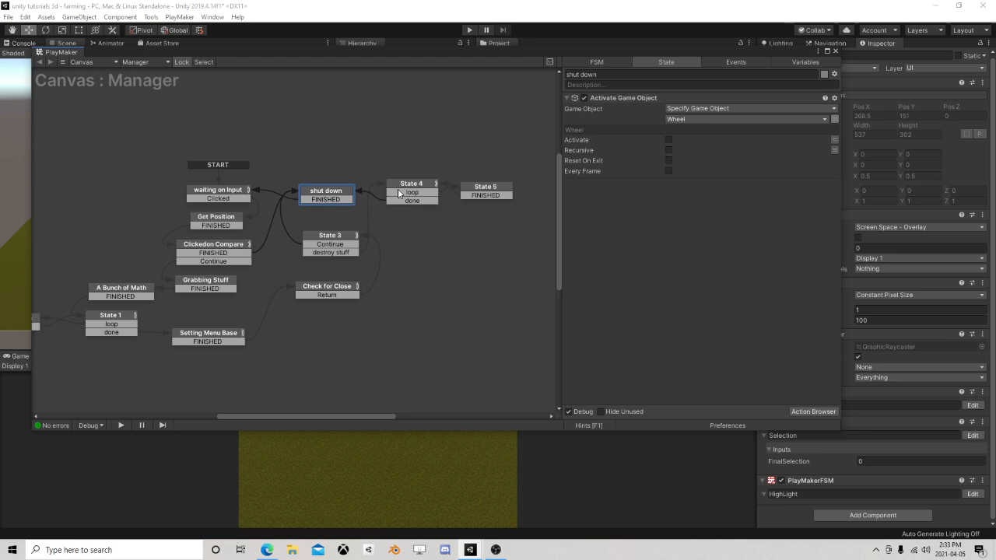
{"action": "left_click", "coordinate": [336, 254]}
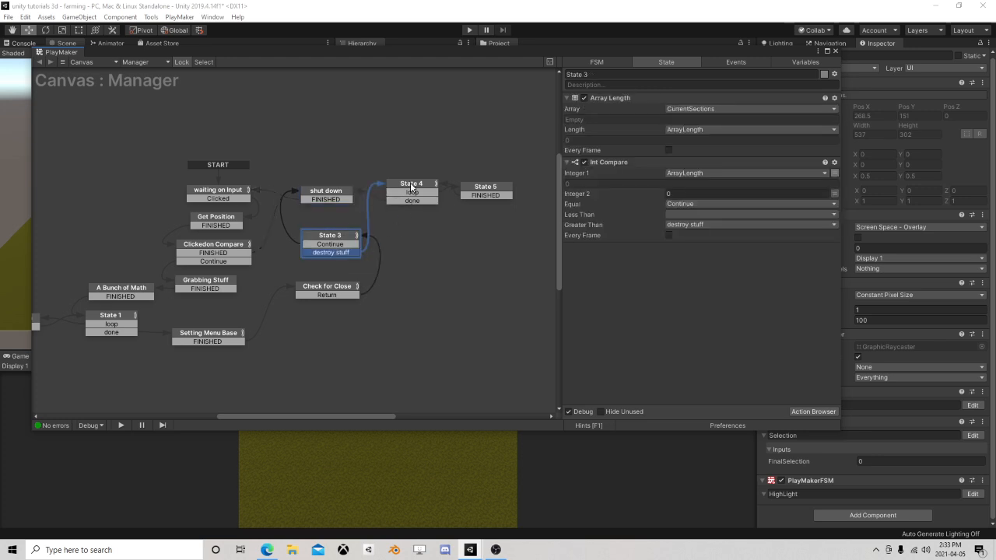
{"action": "left_click_drag", "start_coordinate": [412, 188], "coordinate": [412, 182]}
{"action": "right_click", "coordinate": [388, 140]}
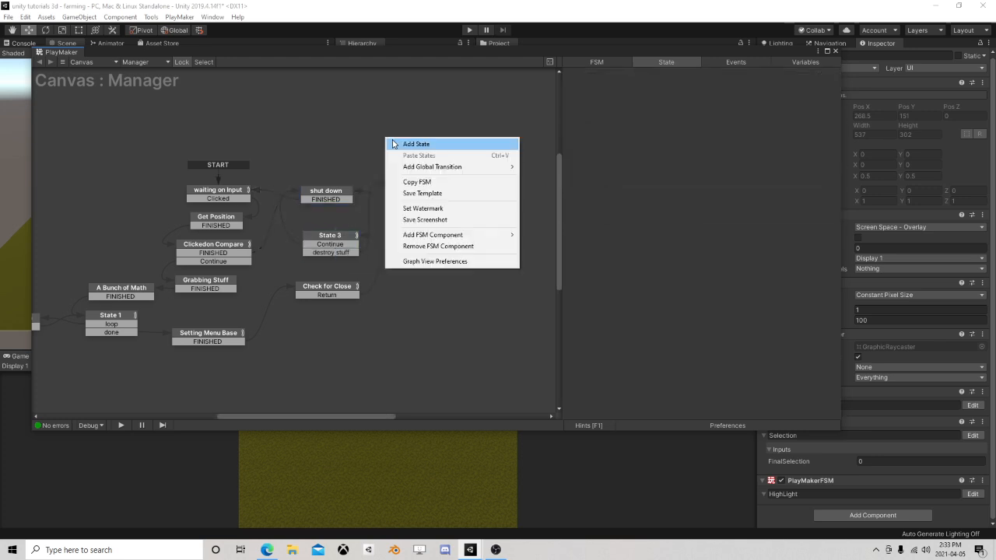
{"action": "left_click", "coordinate": [412, 144]}
{"action": "left_click_drag", "start_coordinate": [405, 202], "coordinate": [335, 196]}
{"action": "left_click", "coordinate": [425, 142]}
{"action": "left_click", "coordinate": [414, 146], "text": "ctrl"}
{"action": "left_click", "coordinate": [429, 142]}
Step: Add a Send Event action to the Manager FSM's State 2
{"action": "left_click", "coordinate": [813, 411]}
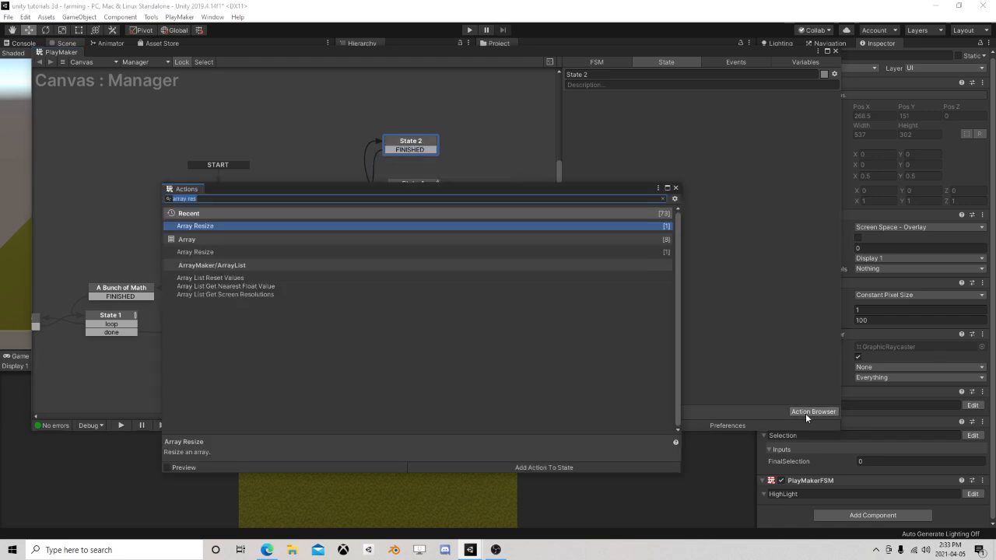
{"action": "type", "text": "send"}
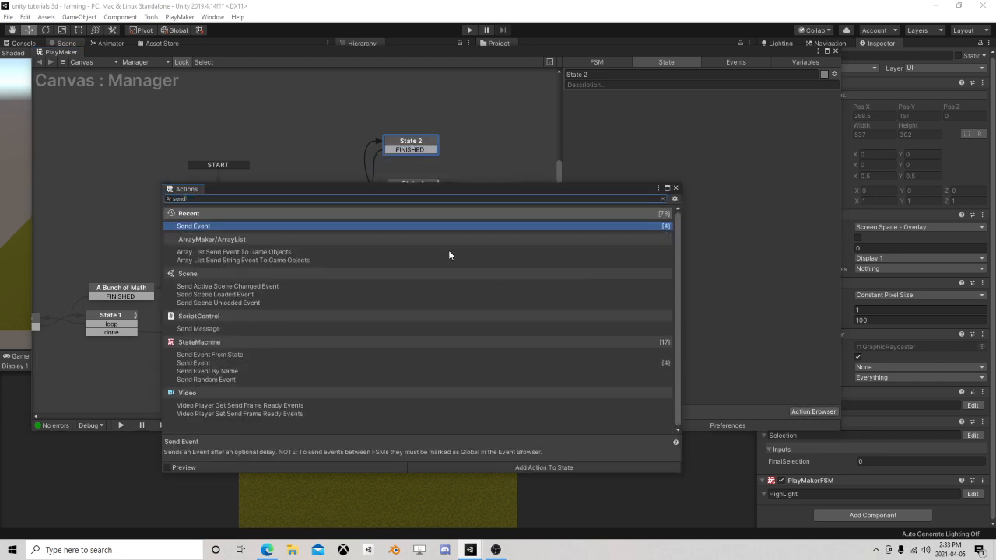
{"action": "type", "text": " eve"}
{"action": "double_click", "coordinate": [211, 337]}
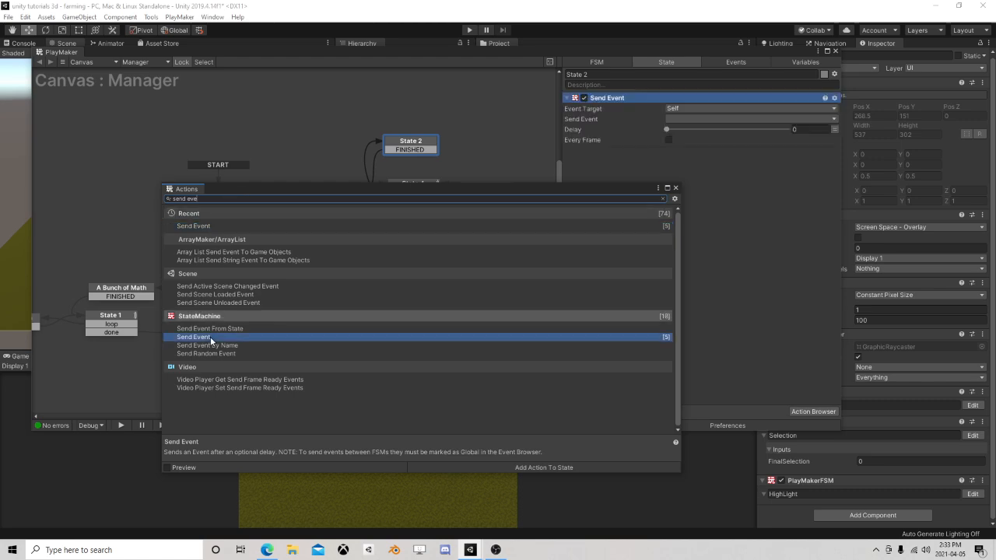
Step: Configure State 2's Send Event to target the HighLight FSM on the owner with the Clear event, and close the editor
{"action": "left_click", "coordinate": [676, 189]}
{"action": "left_click", "coordinate": [692, 108]}
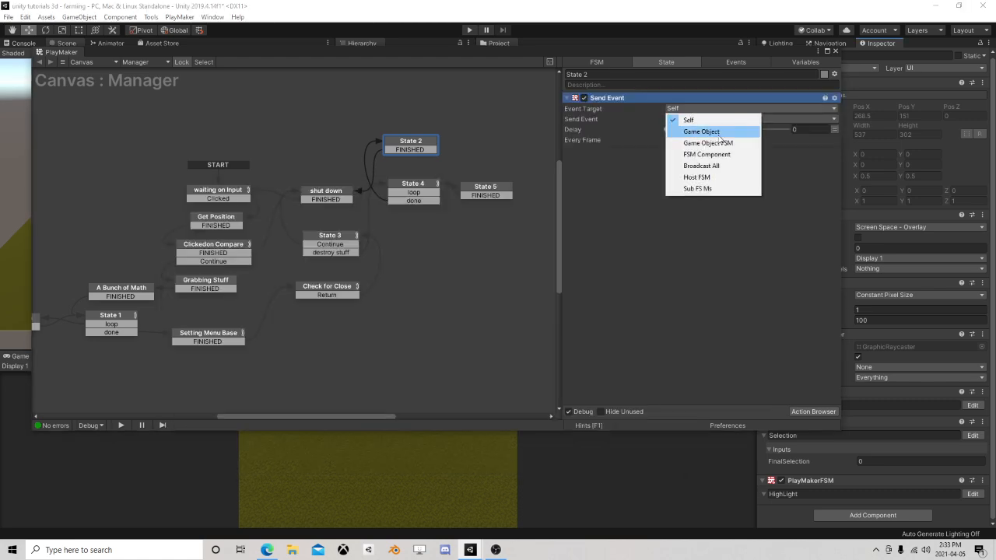
{"action": "left_click", "coordinate": [693, 140]}
{"action": "left_click", "coordinate": [824, 129]}
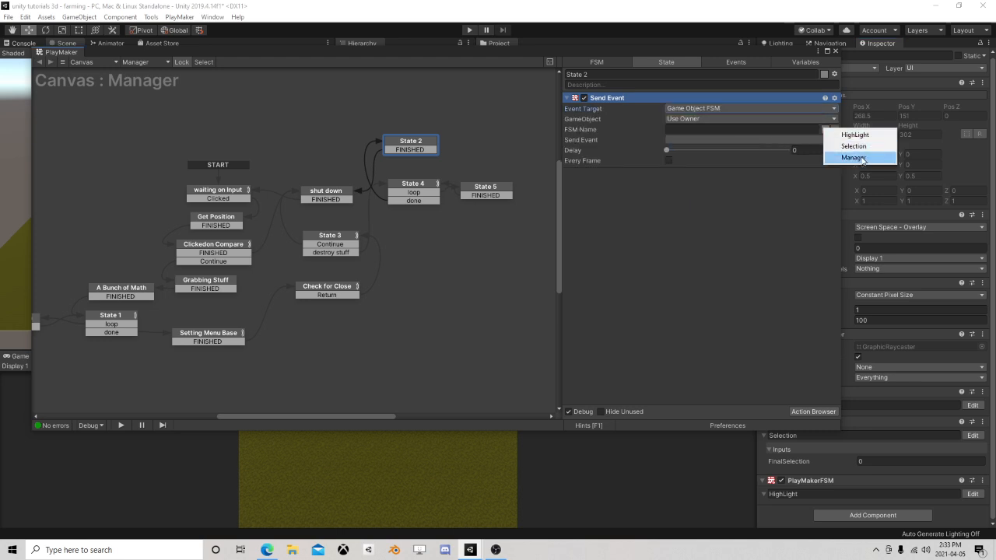
{"action": "left_click", "coordinate": [852, 134]}
{"action": "left_click", "coordinate": [811, 140]}
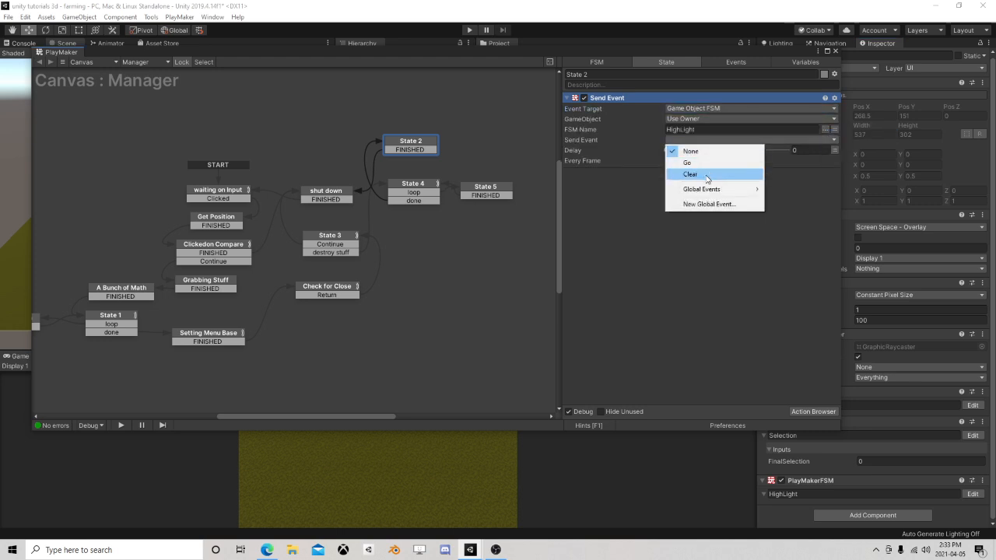
{"action": "left_click", "coordinate": [706, 174]}
{"action": "left_click", "coordinate": [835, 51]}
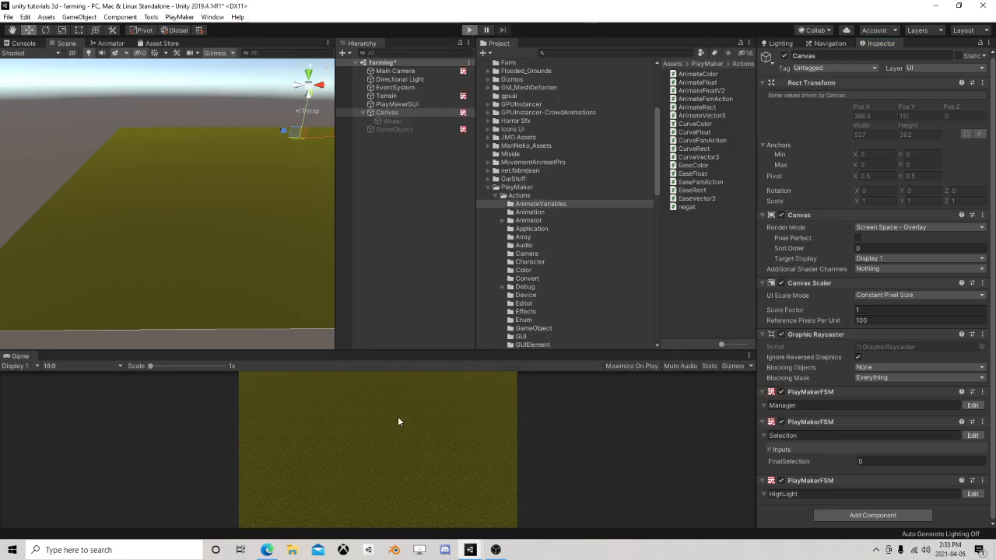
Step: Run the scene, open, close and reopen the wheel menu, and pause the game
{"action": "key", "text": "ctrl+p"}
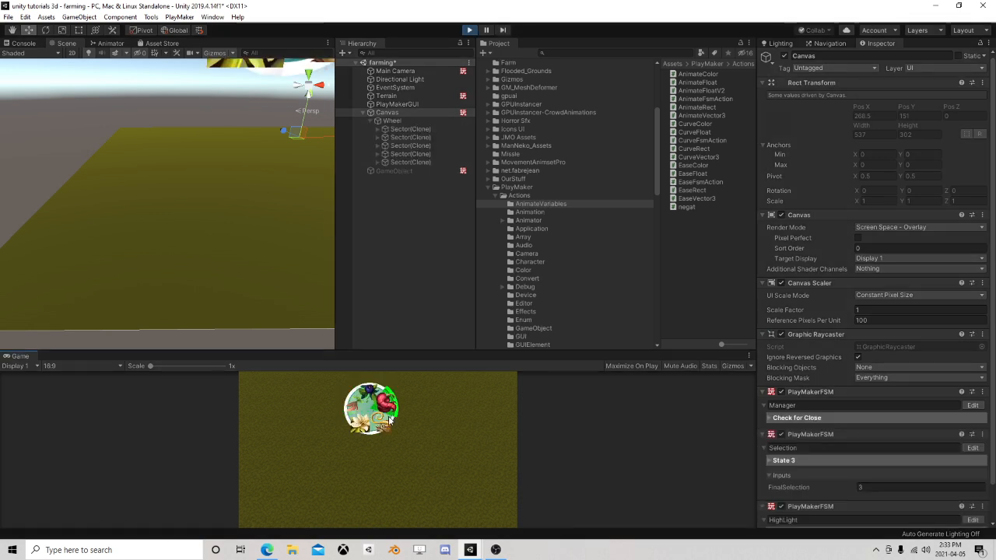
{"action": "left_click", "coordinate": [296, 481]}
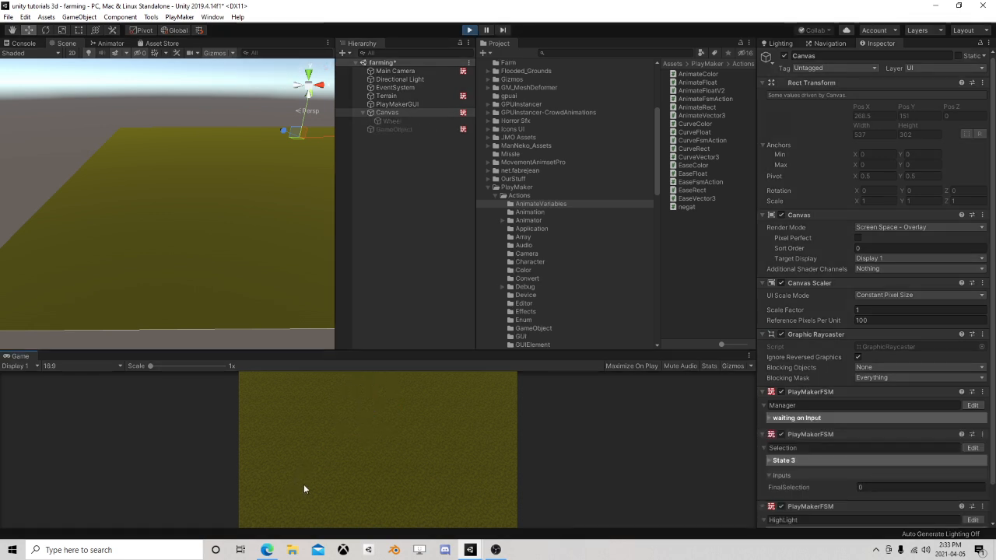
{"action": "left_click", "coordinate": [376, 435]}
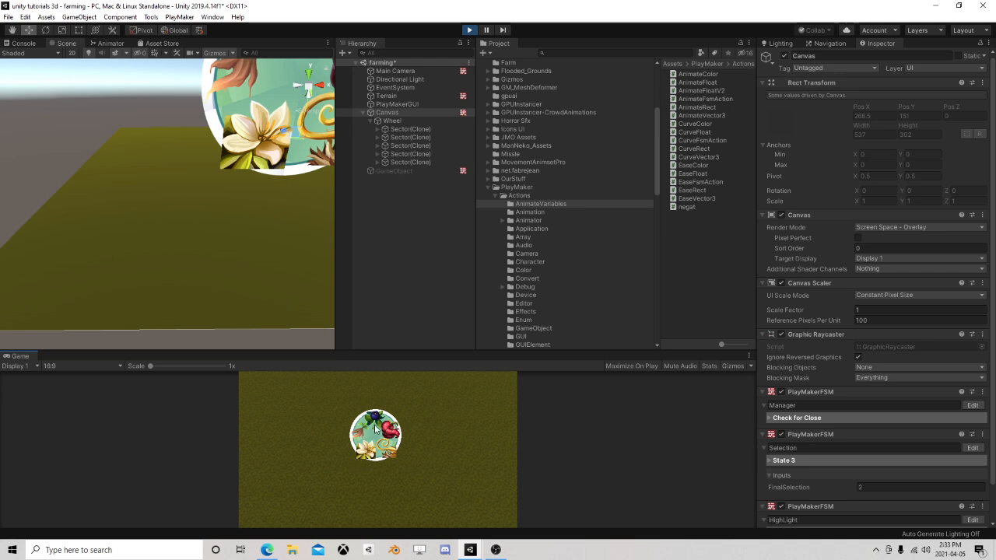
{"action": "key", "text": "ctrl+shift+p"}
Step: Inspect the paused Manager and HighLight FSM states and the contents of HighLight's CurrentSections array, and stop the game
{"action": "left_click", "coordinate": [973, 406]}
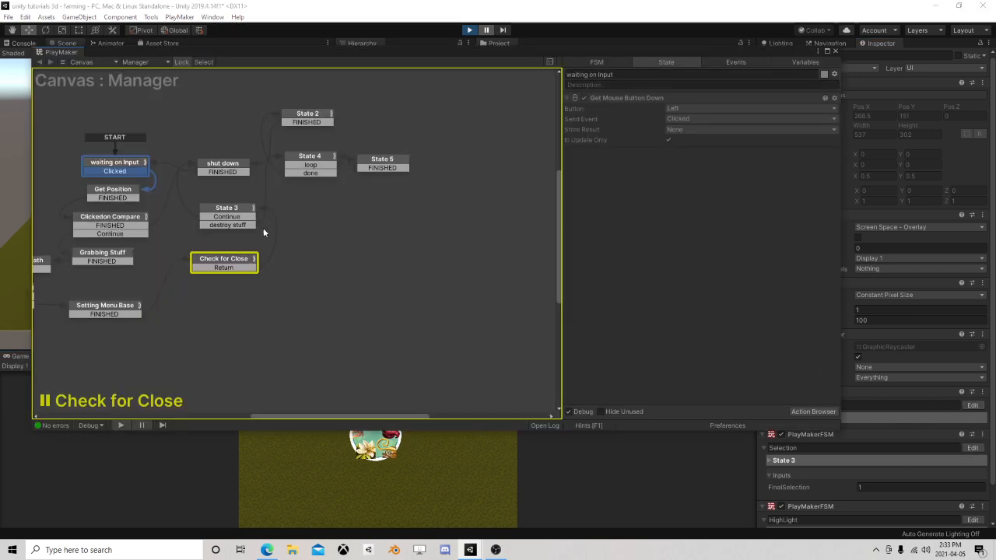
{"action": "left_click", "coordinate": [315, 117]}
{"action": "left_click", "coordinate": [972, 519]}
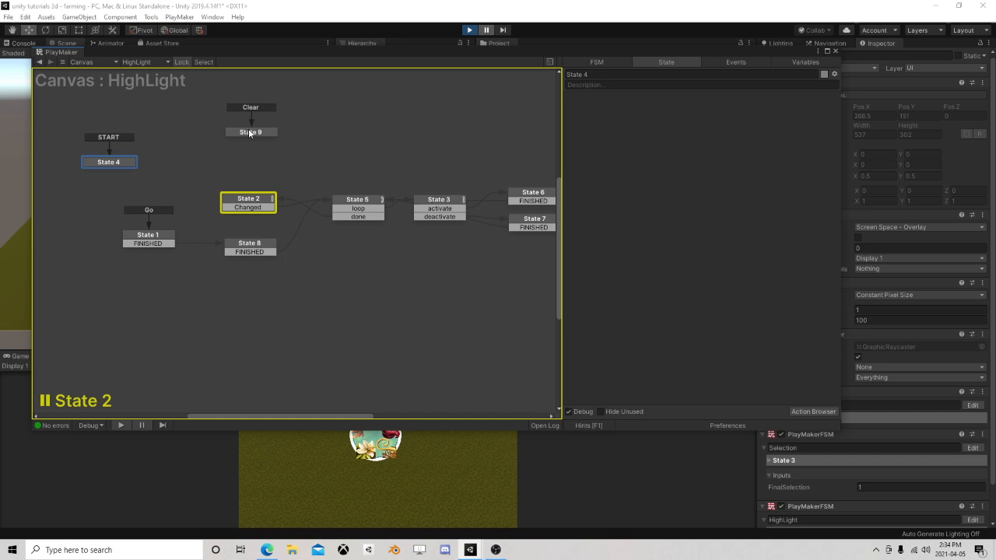
{"action": "left_click", "coordinate": [249, 133]}
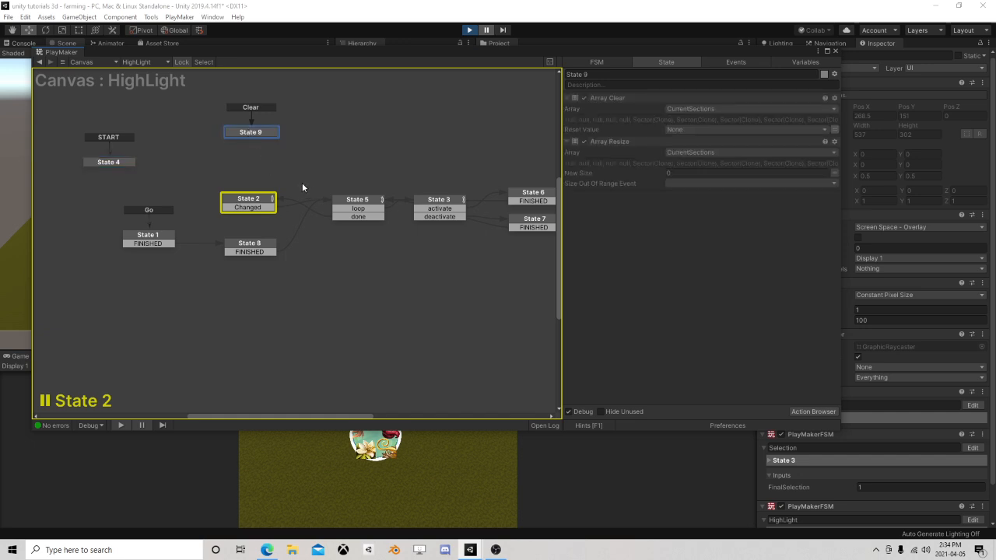
{"action": "left_click", "coordinate": [249, 200]}
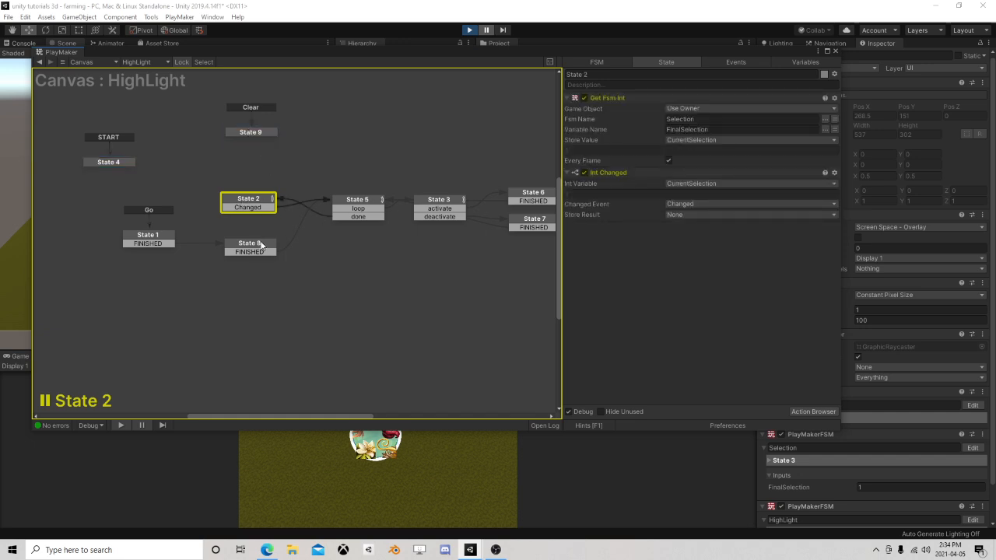
{"action": "left_click", "coordinate": [261, 245]}
{"action": "left_click", "coordinate": [802, 62]}
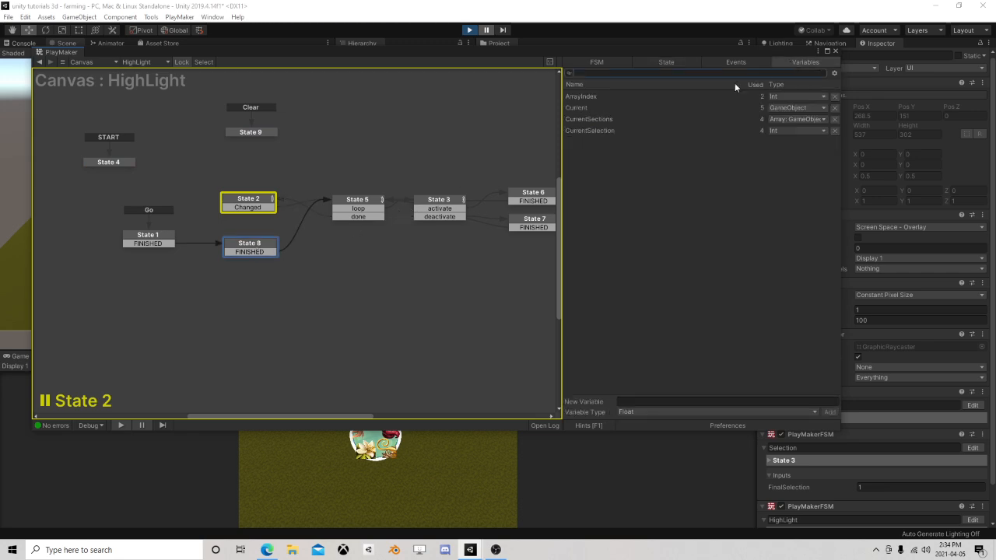
{"action": "left_click", "coordinate": [599, 120]}
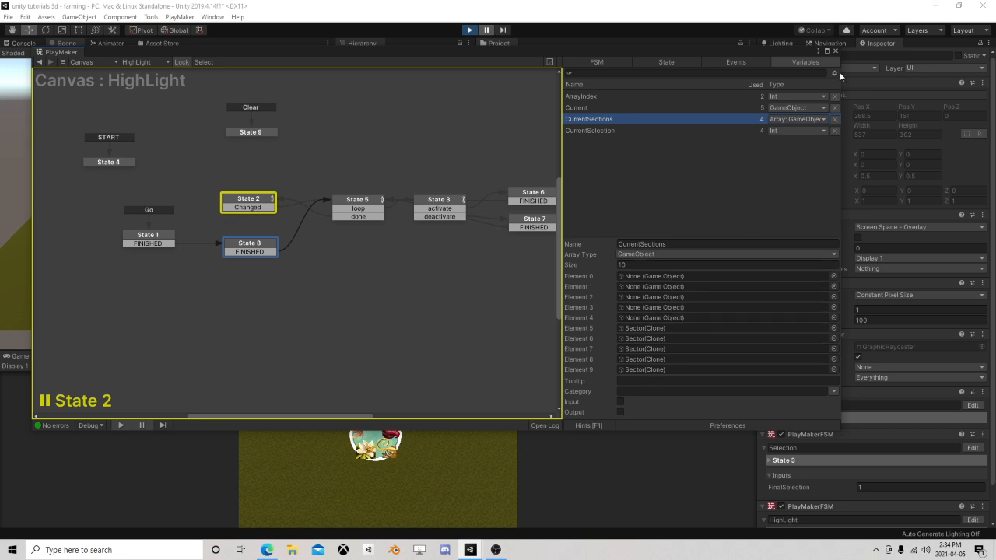
{"action": "left_click", "coordinate": [835, 51]}
{"action": "left_click", "coordinate": [469, 30]}
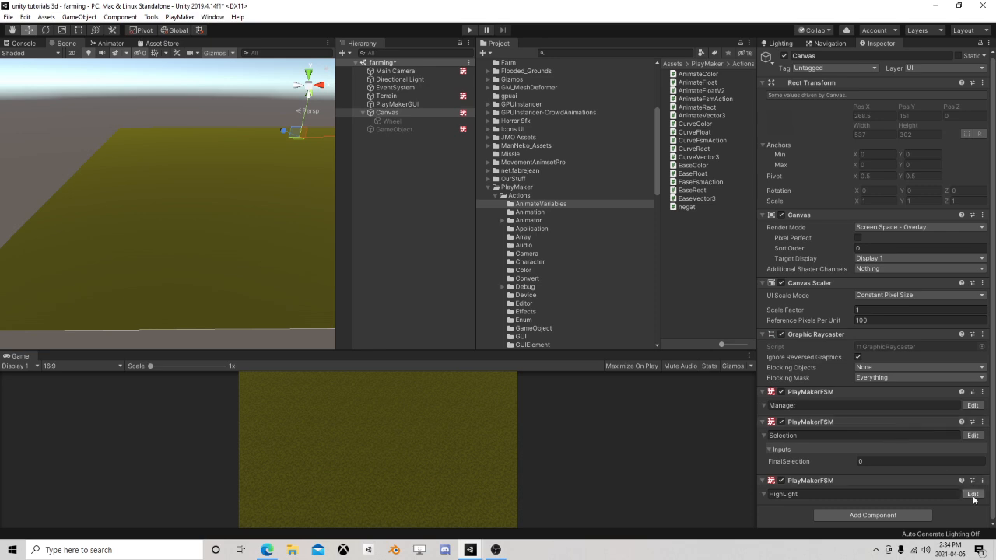
Step: Examine the Manager FSM's menu-building states, including A Bunch of Math and State 1
{"action": "left_click", "coordinate": [973, 406]}
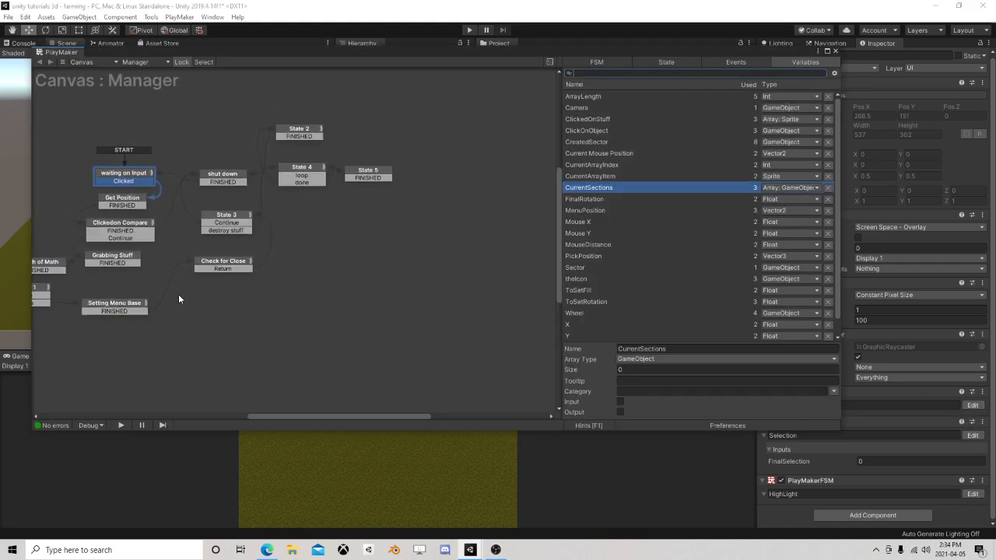
{"action": "middle_click_drag", "start_coordinate": [178, 295], "coordinate": [404, 289]}
{"action": "scroll", "coordinate": [404, 289], "scroll_direction": "up", "scroll_amount": 1}
{"action": "left_click", "coordinate": [258, 250]}
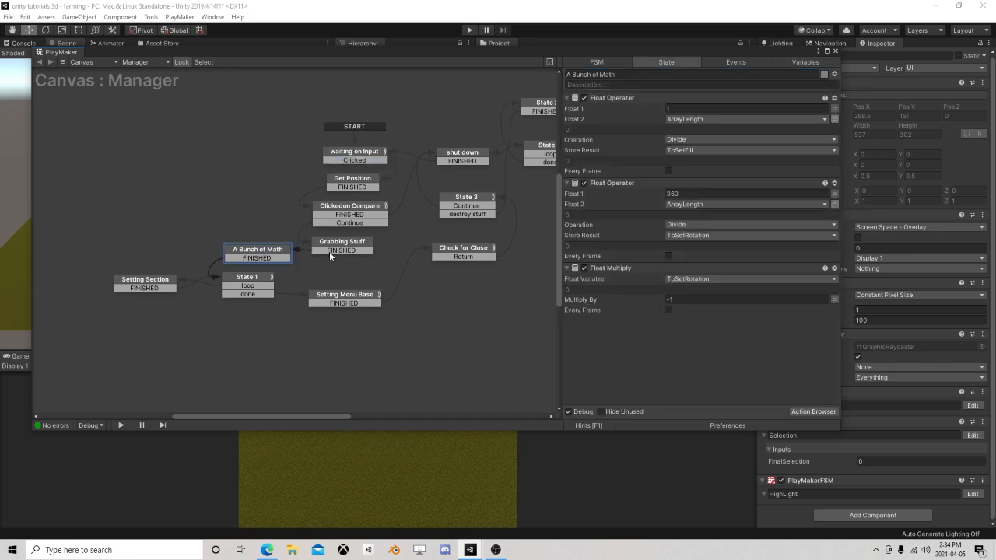
{"action": "left_click", "coordinate": [364, 298]}
{"action": "middle_click_drag", "start_coordinate": [403, 298], "coordinate": [280, 315]}
{"action": "scroll", "coordinate": [303, 276], "scroll_direction": "up", "scroll_amount": 1}
{"action": "left_click", "coordinate": [204, 272]}
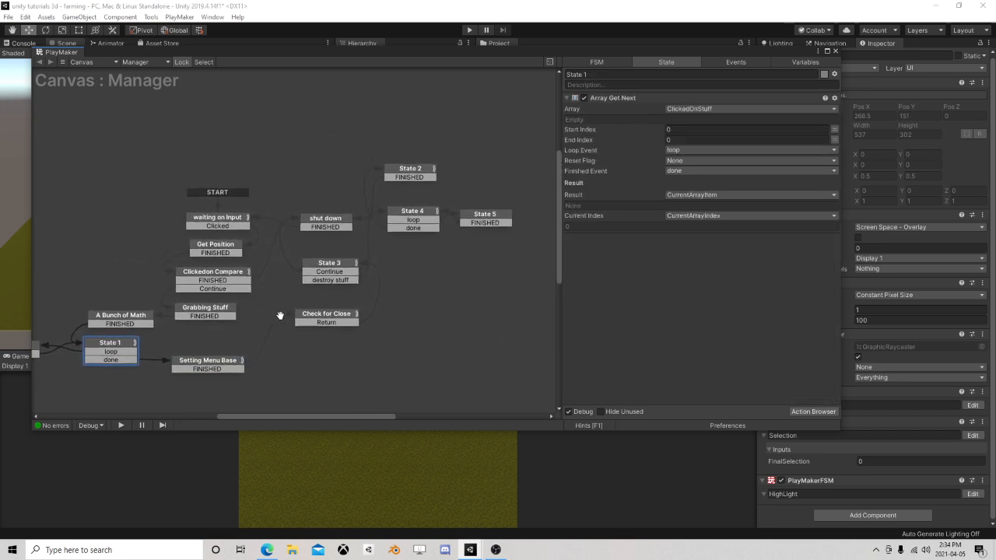
Step: Add Array Resize and Array Clear actions to the Manager FSM's State 2 and close the action browser
{"action": "left_click", "coordinate": [405, 177]}
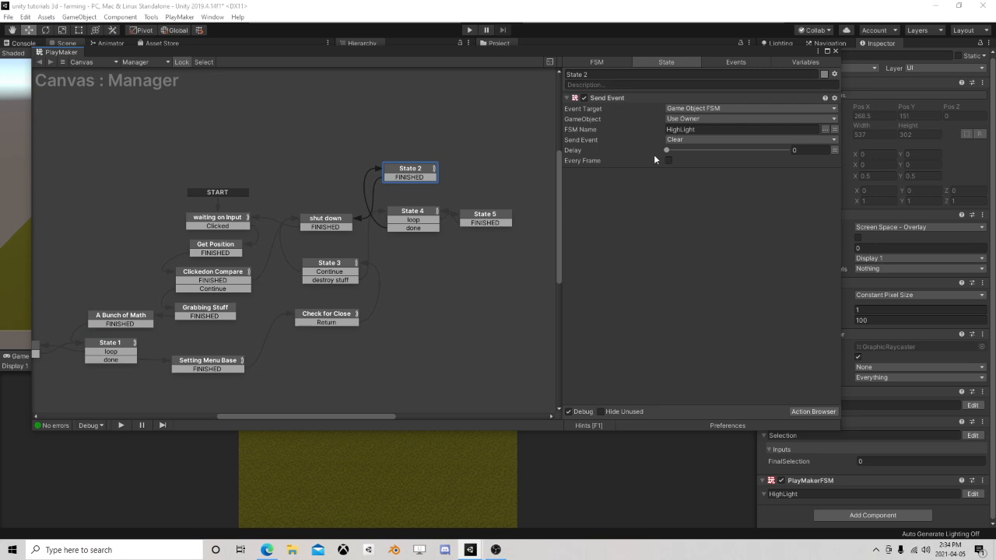
{"action": "left_click", "coordinate": [812, 411]}
{"action": "type", "text": "a"}
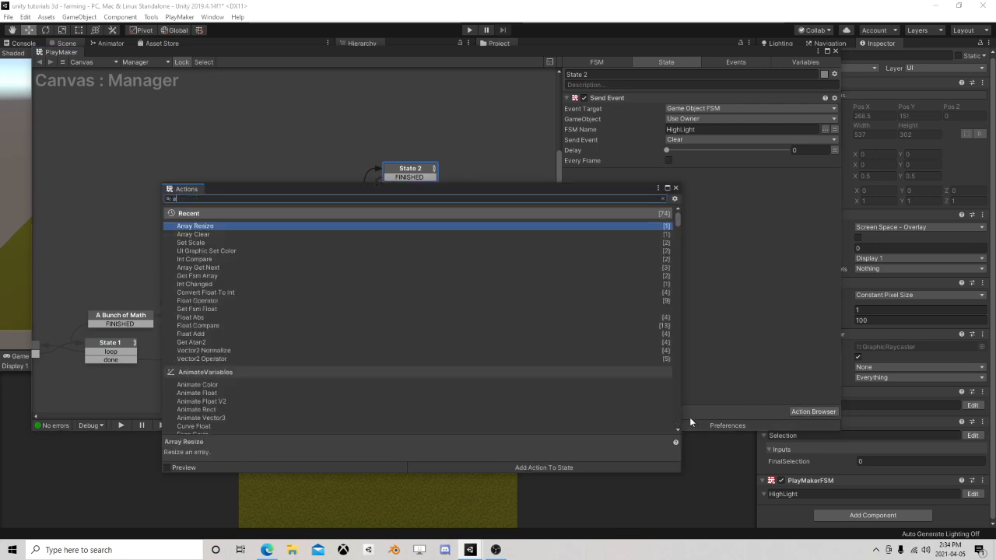
{"action": "type", "text": "rray"}
{"action": "double_click", "coordinate": [203, 234]}
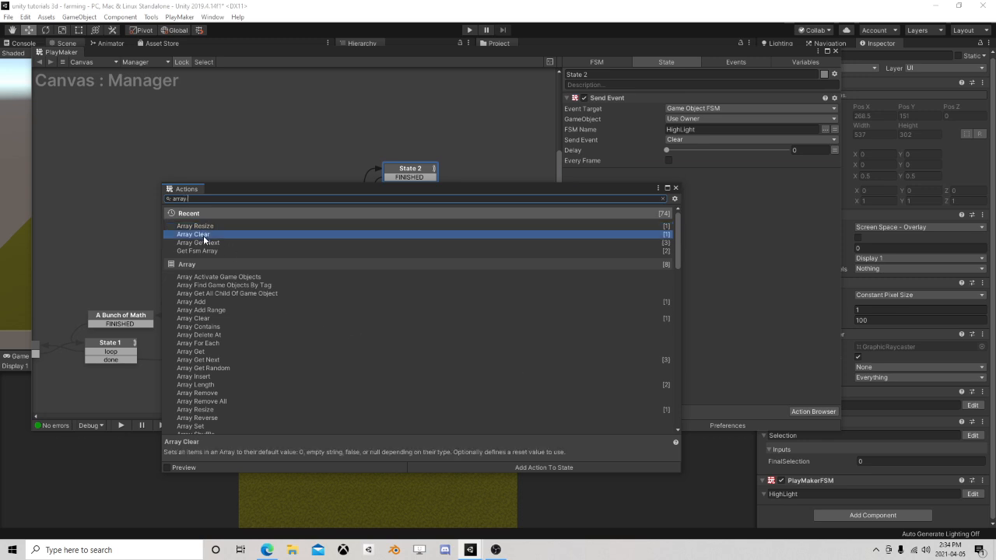
{"action": "double_click", "coordinate": [208, 235]}
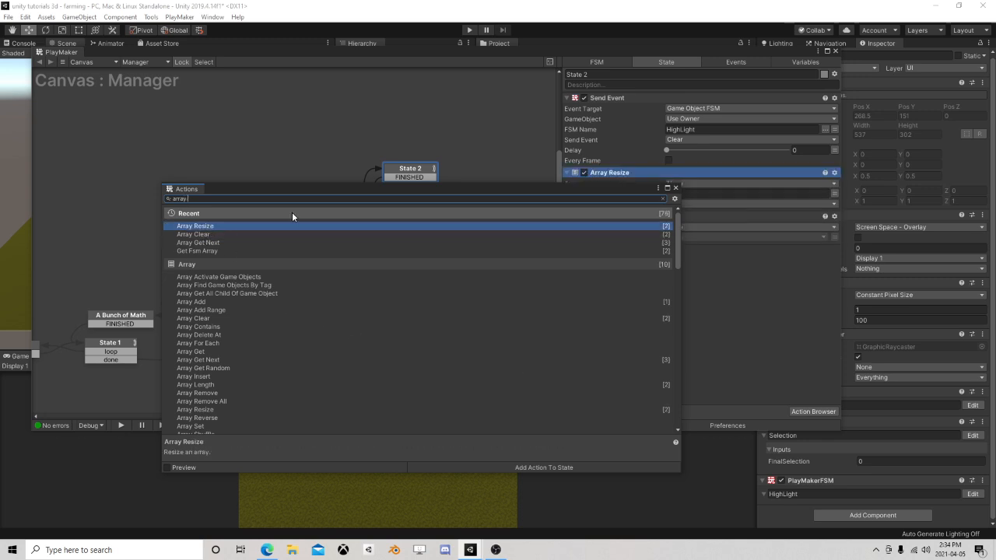
{"action": "left_click", "coordinate": [676, 188]}
Step: Set CurrentSections as the array of State 2's Array Resize and Array Clear actions, and move Array Clear above Array Resize
{"action": "left_click", "coordinate": [679, 184]}
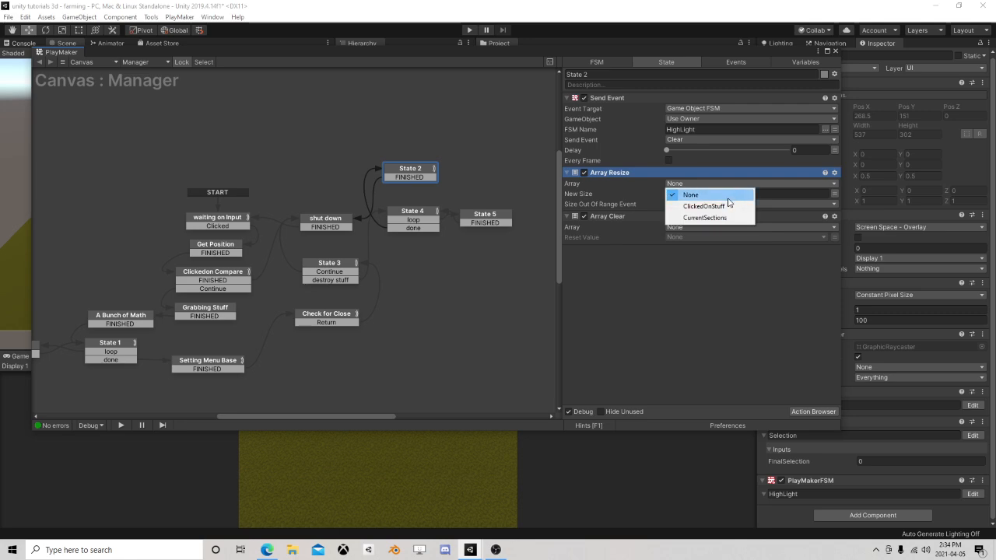
{"action": "left_click", "coordinate": [728, 218]}
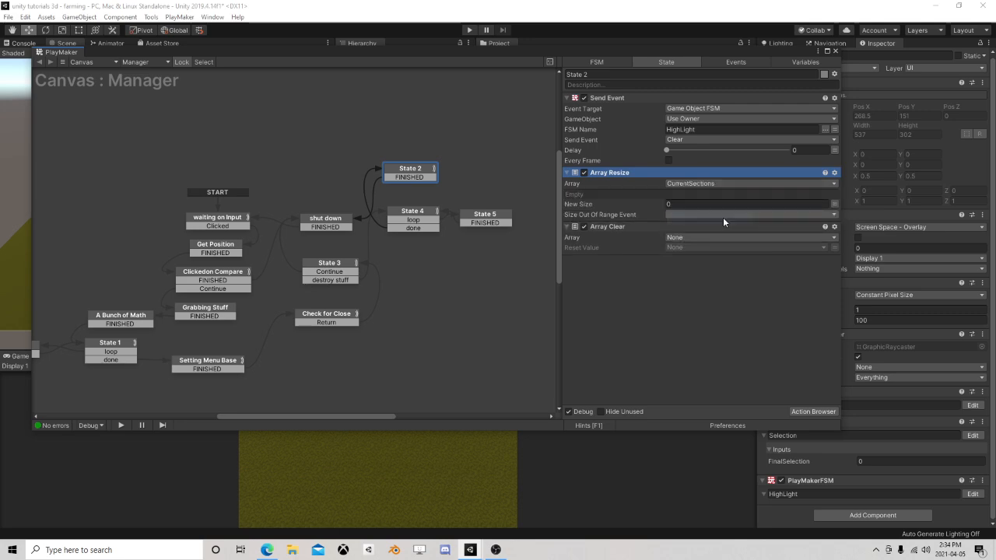
{"action": "left_click", "coordinate": [689, 237]}
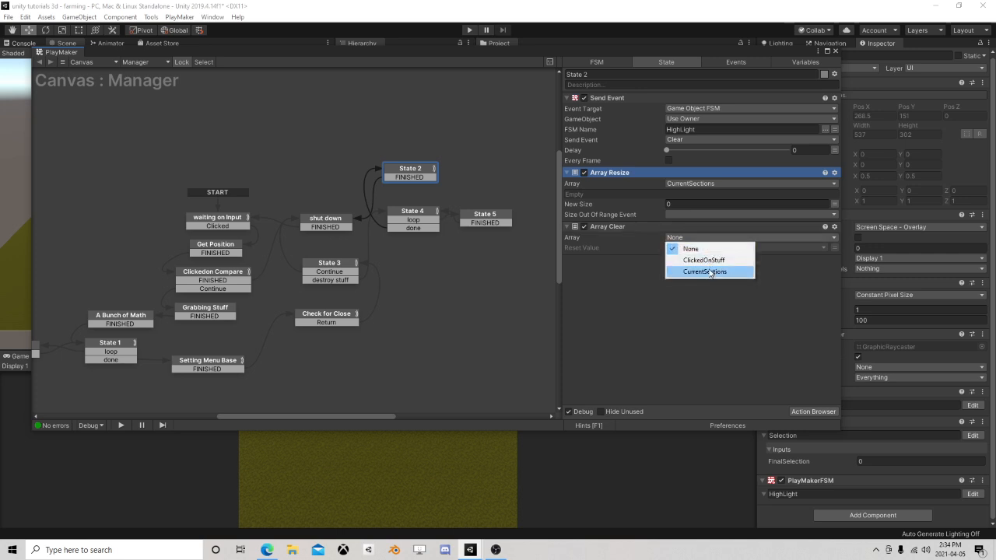
{"action": "left_click", "coordinate": [709, 273]}
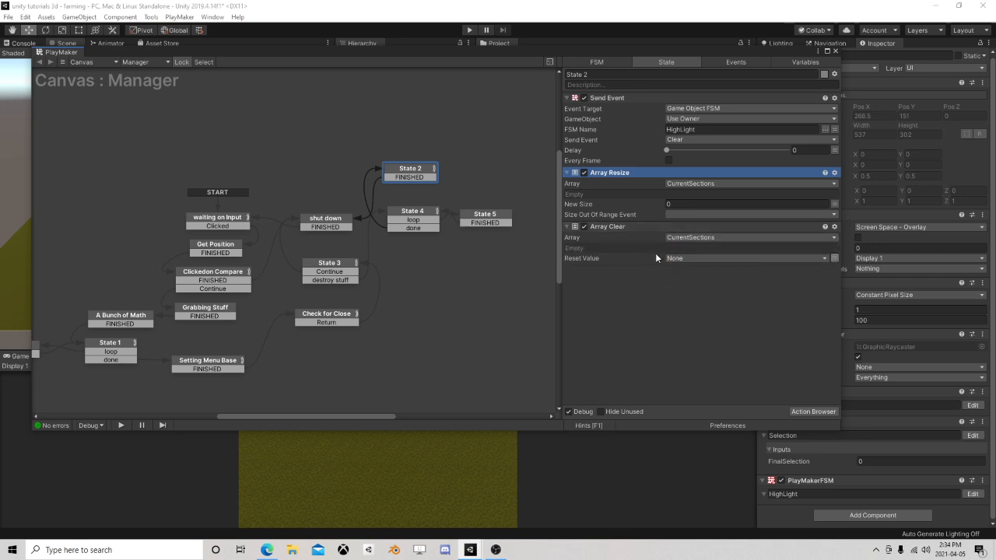
{"action": "left_click_drag", "start_coordinate": [609, 225], "coordinate": [632, 176]}
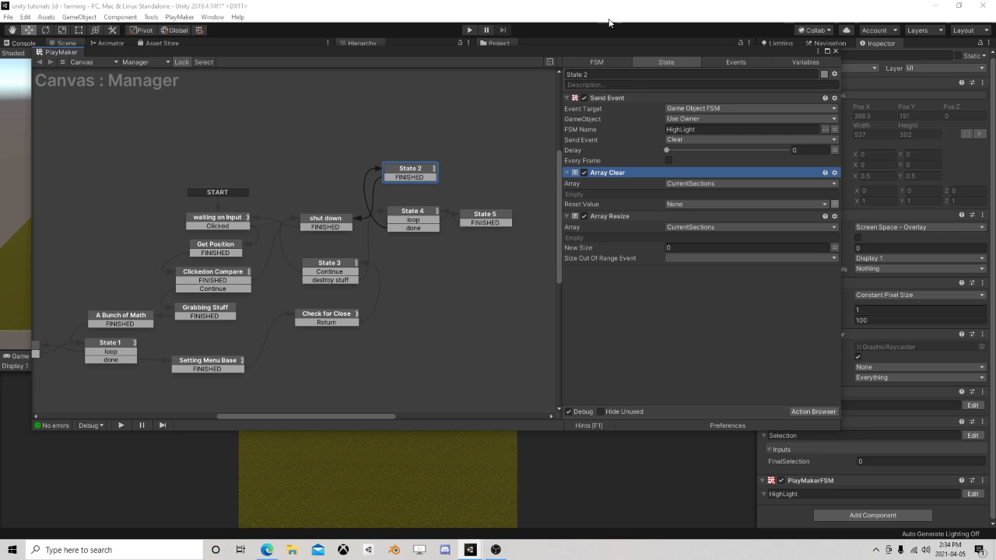
Step: Run the scene and repeatedly open and close the wheel menu to test the slot highlighting and array clearing
{"action": "left_click", "coordinate": [469, 29]}
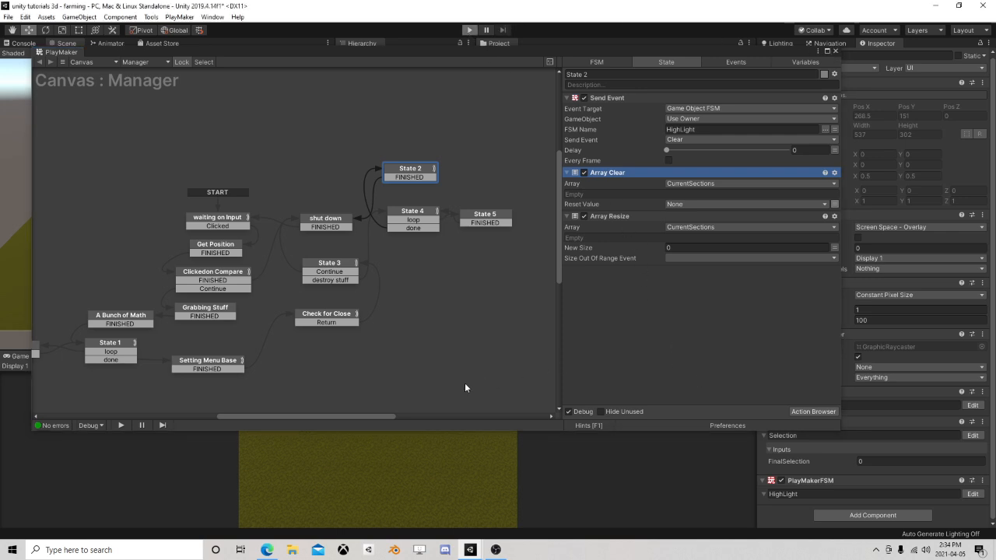
{"action": "left_click", "coordinate": [359, 458]}
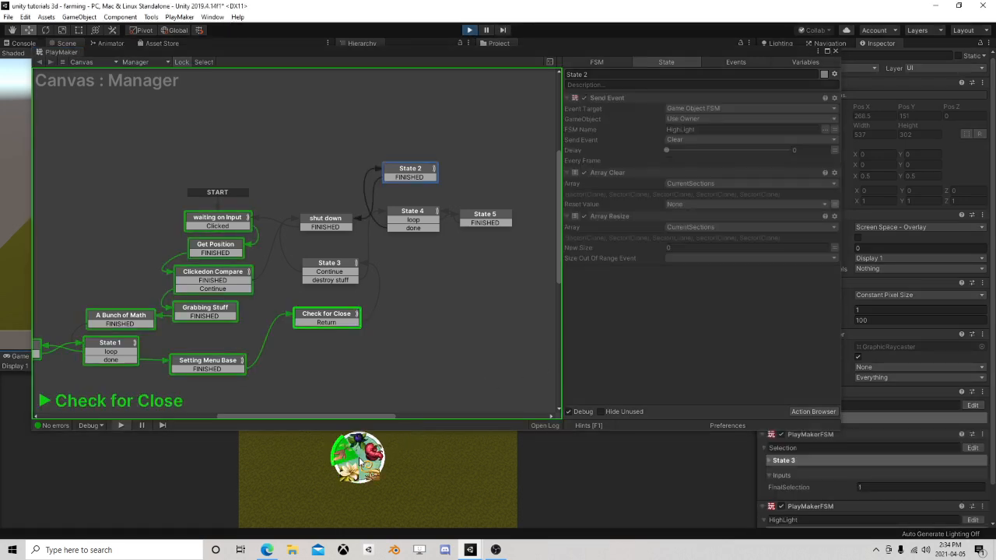
{"action": "left_click", "coordinate": [491, 490]}
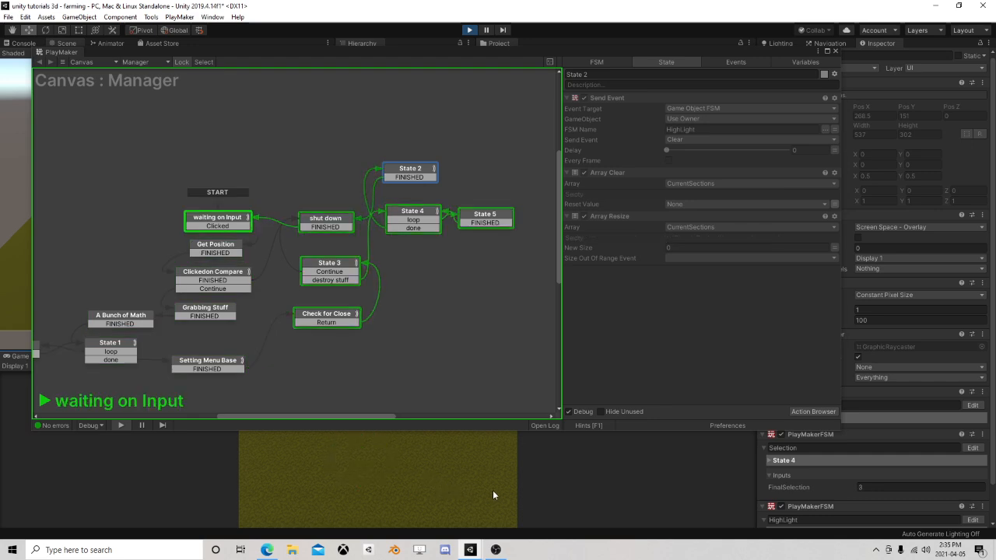
{"action": "left_click", "coordinate": [366, 466]}
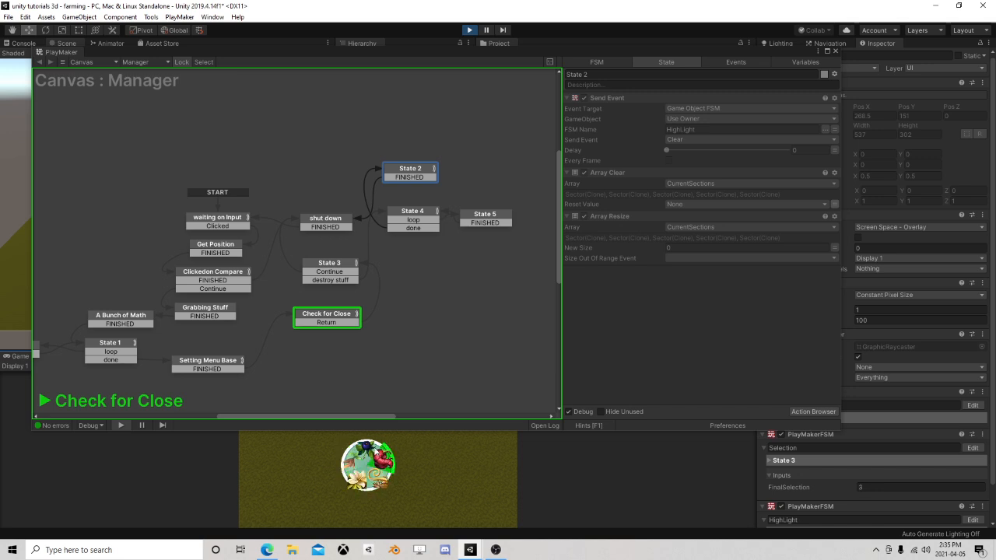
{"action": "left_click", "coordinate": [458, 488]}
{"action": "left_click", "coordinate": [342, 469]}
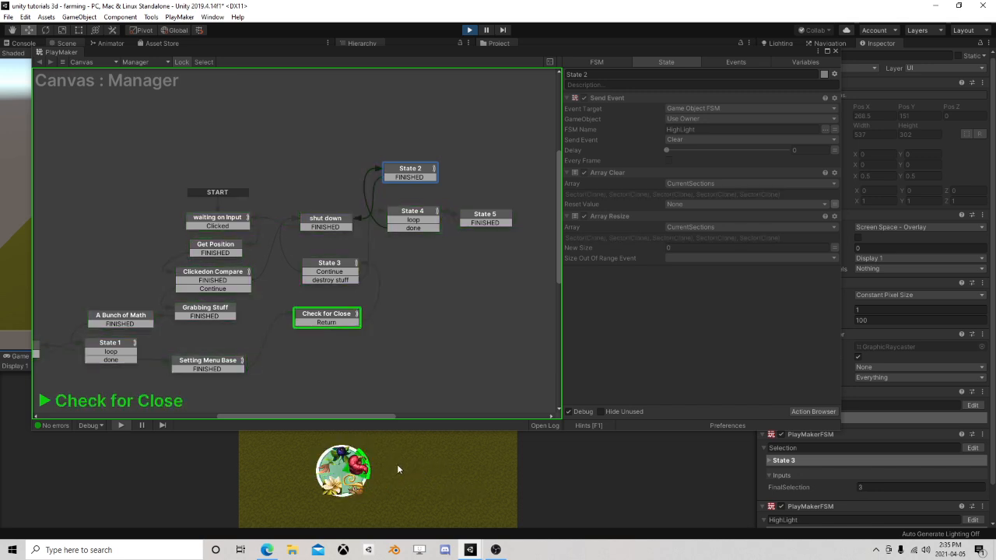
{"action": "left_click", "coordinate": [252, 483]}
{"action": "left_click", "coordinate": [374, 461]}
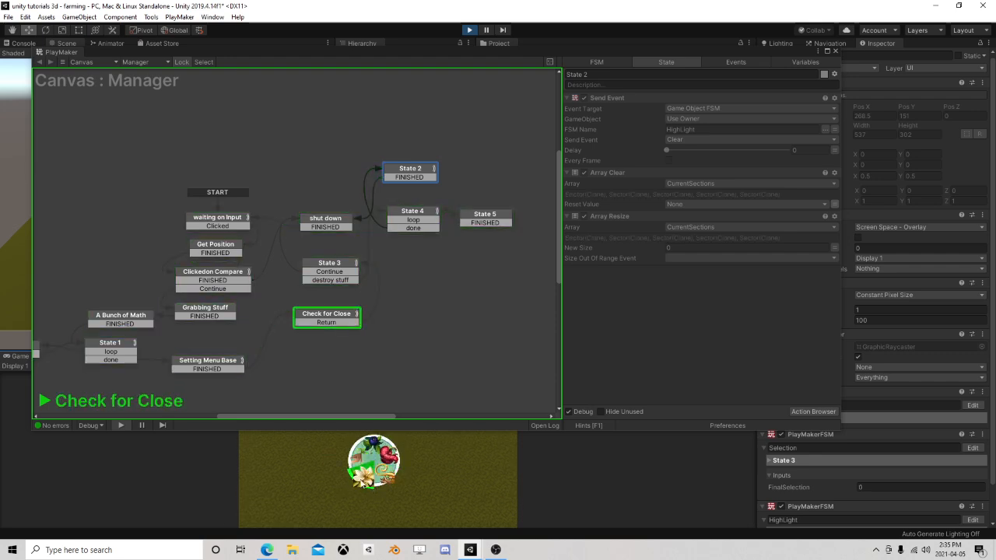
{"action": "left_click", "coordinate": [413, 463]}
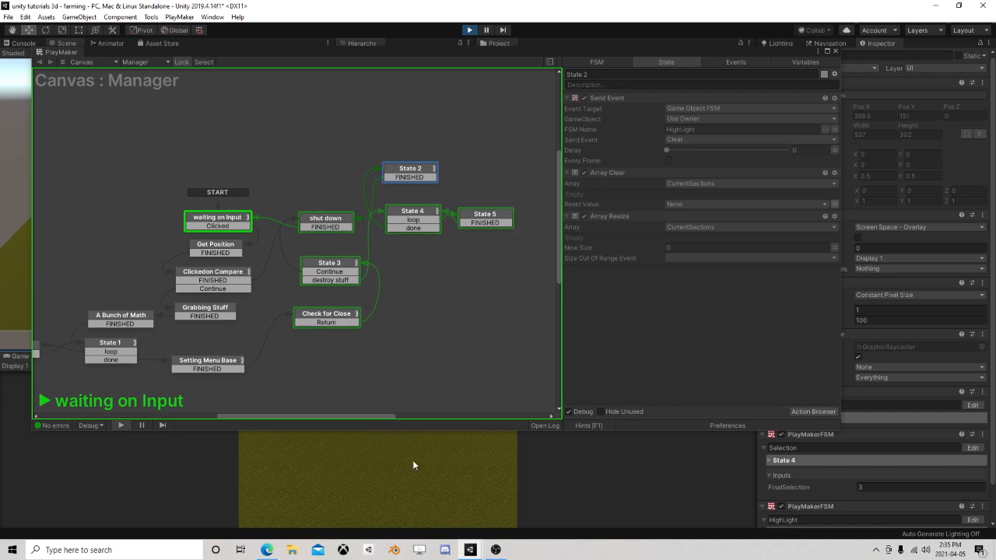
{"action": "left_click", "coordinate": [370, 459]}
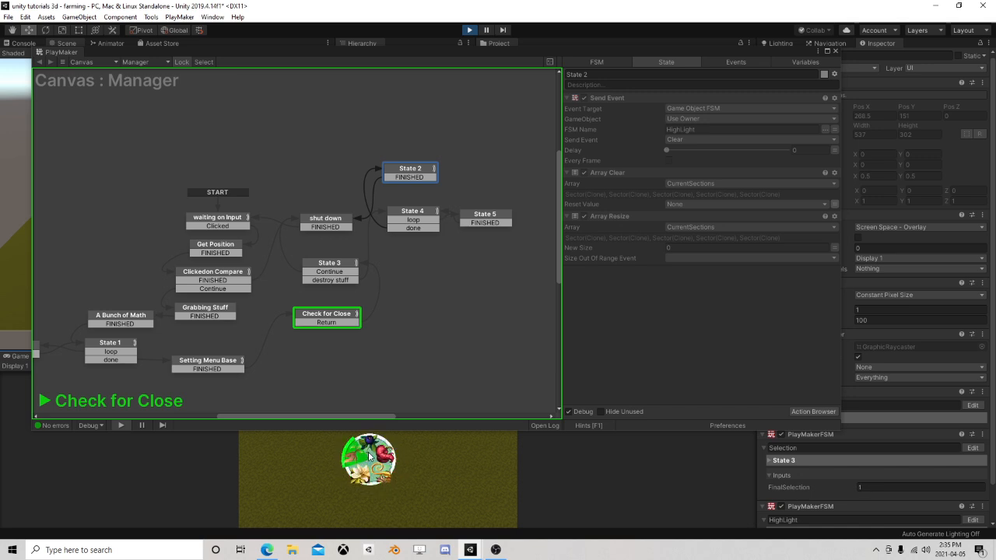
{"action": "left_click", "coordinate": [369, 456]}
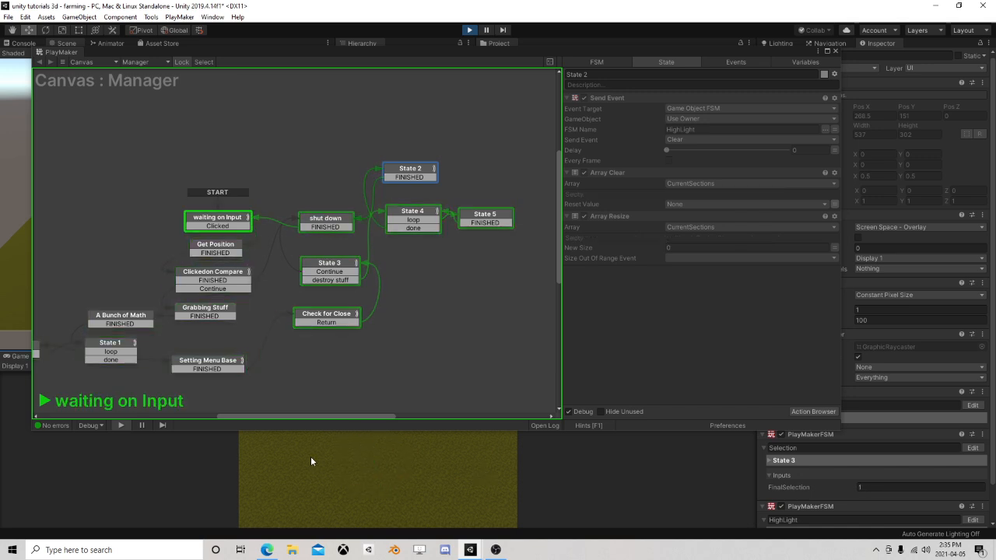
Step: Open and close the wheel menu once more in the running scene, and stop play mode
{"action": "left_click", "coordinate": [281, 455]}
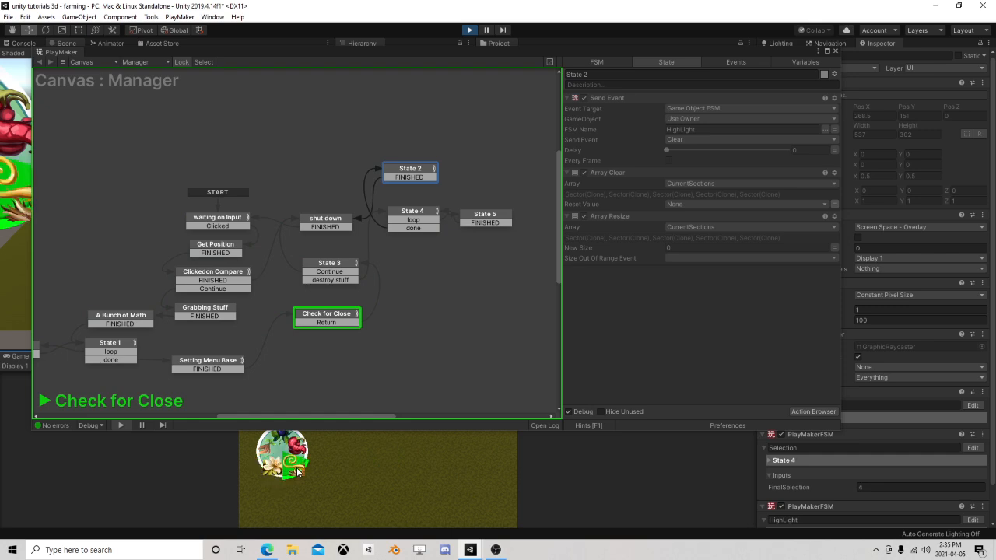
{"action": "left_click", "coordinate": [351, 463]}
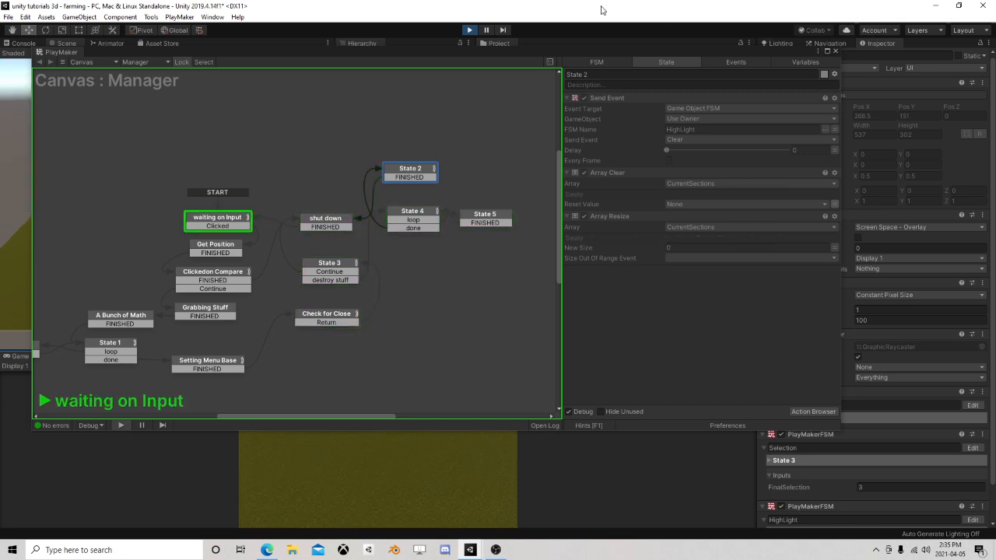
{"action": "left_click", "coordinate": [469, 30]}
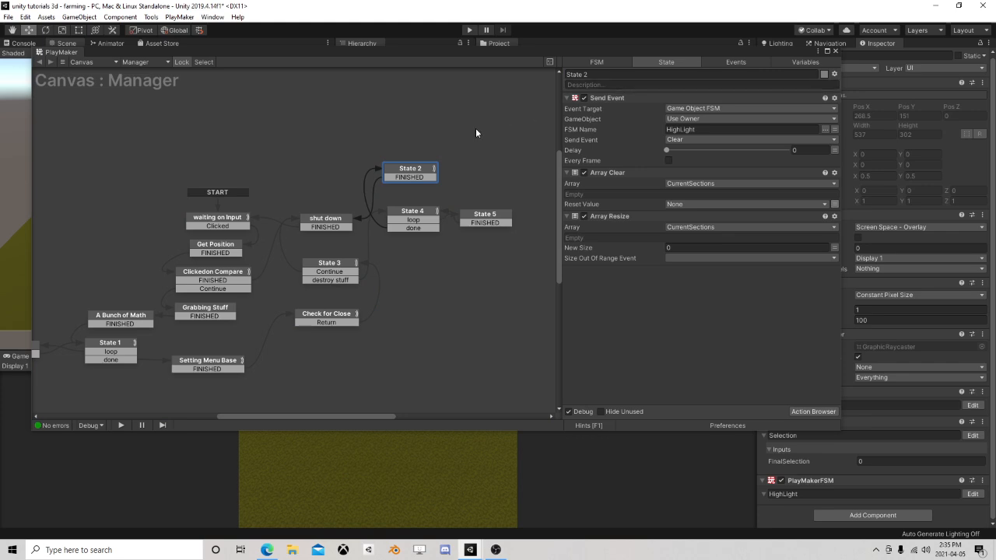
Step: Review the actions in the Manager FSM's Check for Close, State 3 and Setting Menu Base states
{"action": "left_click", "coordinate": [326, 321]}
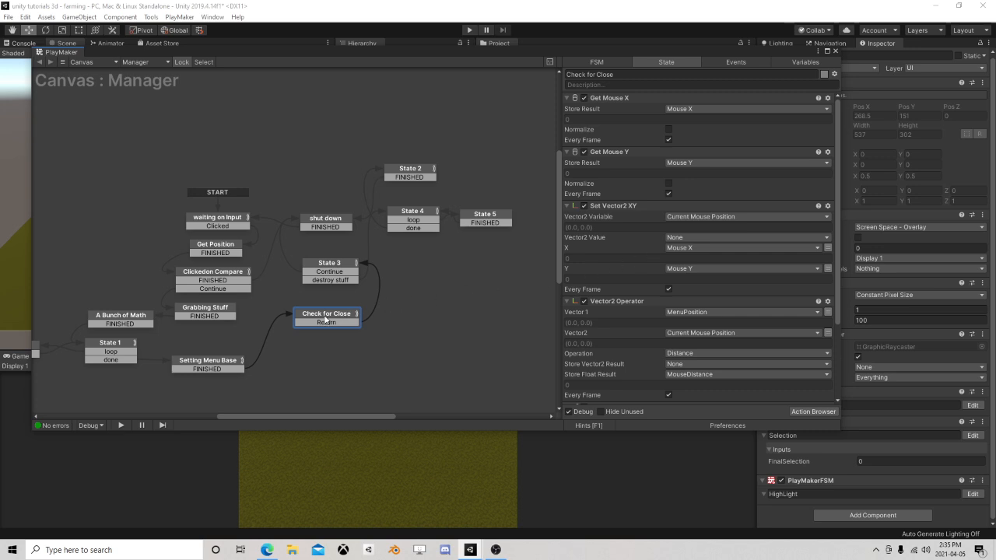
{"action": "left_click_drag", "start_coordinate": [336, 261], "coordinate": [335, 265]}
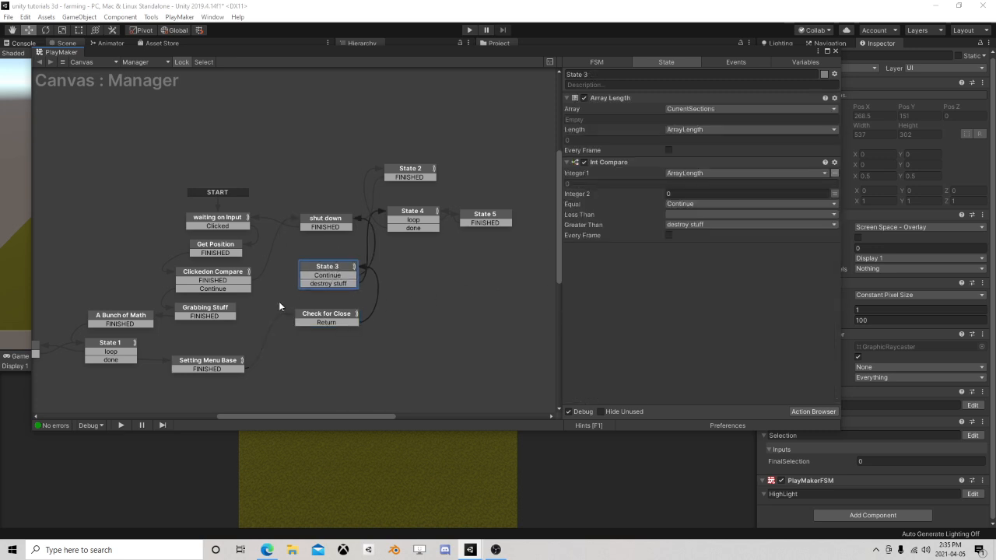
{"action": "left_click", "coordinate": [218, 368]}
{"action": "scroll", "coordinate": [661, 305], "scroll_direction": "down", "scroll_amount": 5}
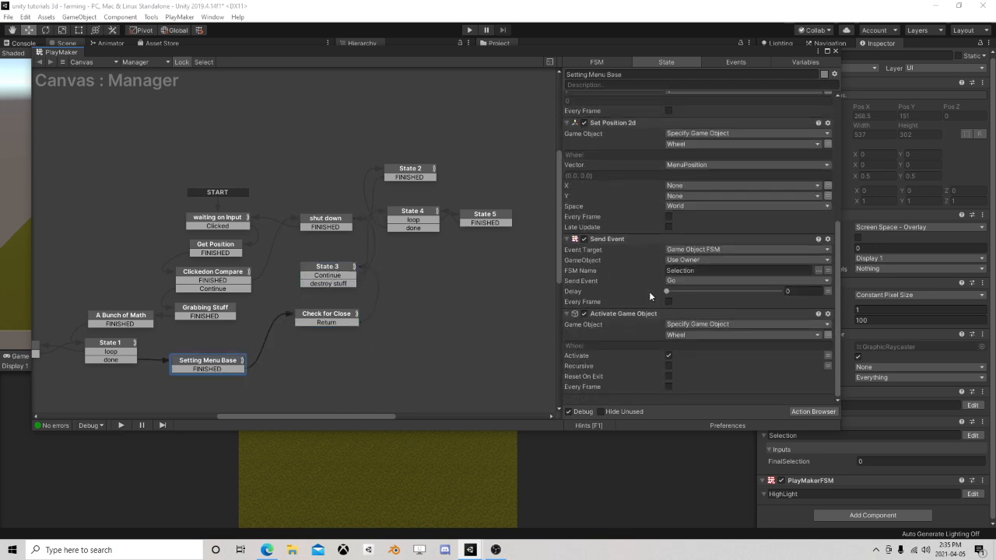
{"action": "scroll", "coordinate": [671, 284], "scroll_direction": "up", "scroll_amount": 4}
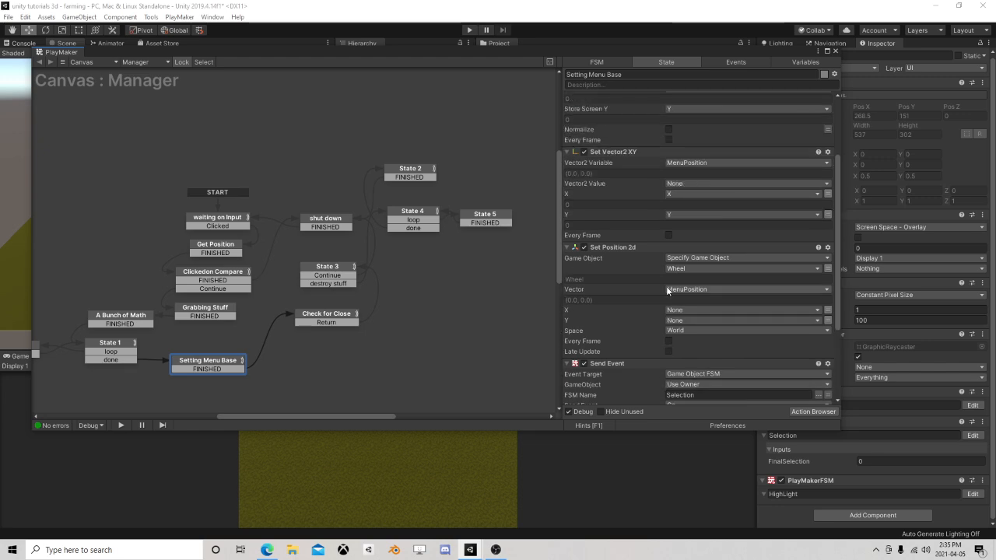
{"action": "scroll", "coordinate": [666, 287], "scroll_direction": "down", "scroll_amount": 4}
{"action": "scroll", "coordinate": [671, 280], "scroll_direction": "up", "scroll_amount": 7}
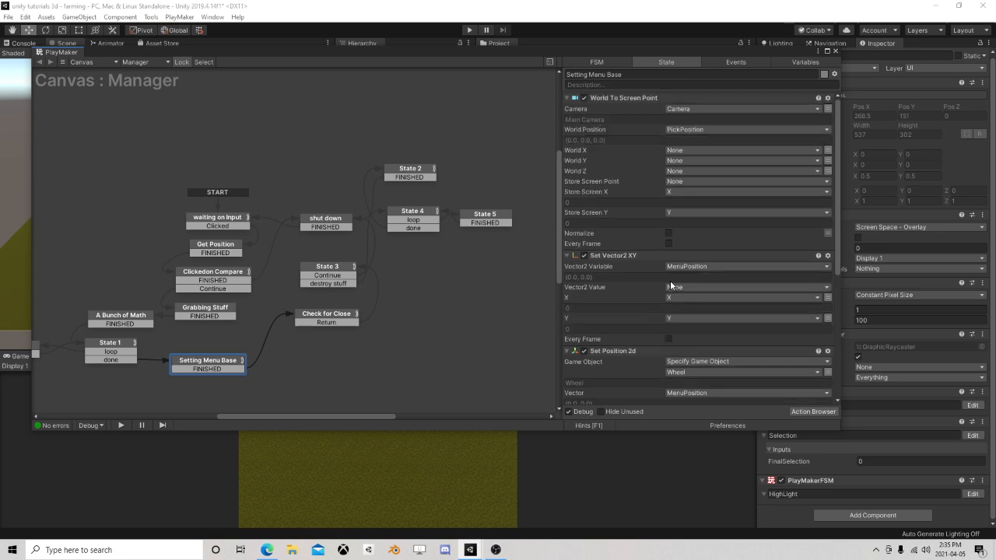
Step: Add a Get Mouse Button Down action to the Check for Close state and close the action browser
{"action": "left_click", "coordinate": [339, 310]}
{"action": "scroll", "coordinate": [690, 251], "scroll_direction": "down", "scroll_amount": 3}
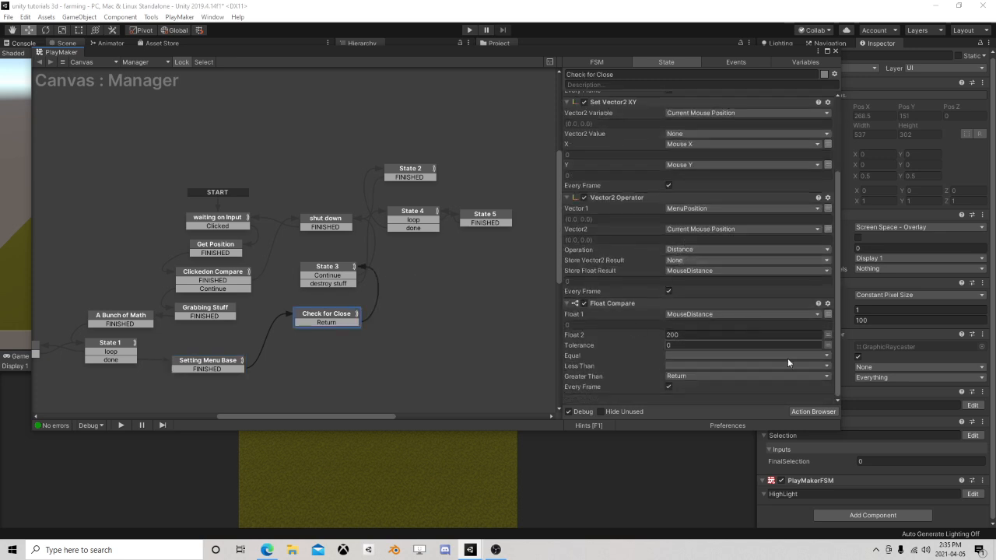
{"action": "left_click", "coordinate": [813, 412]}
{"action": "type", "text": "g"}
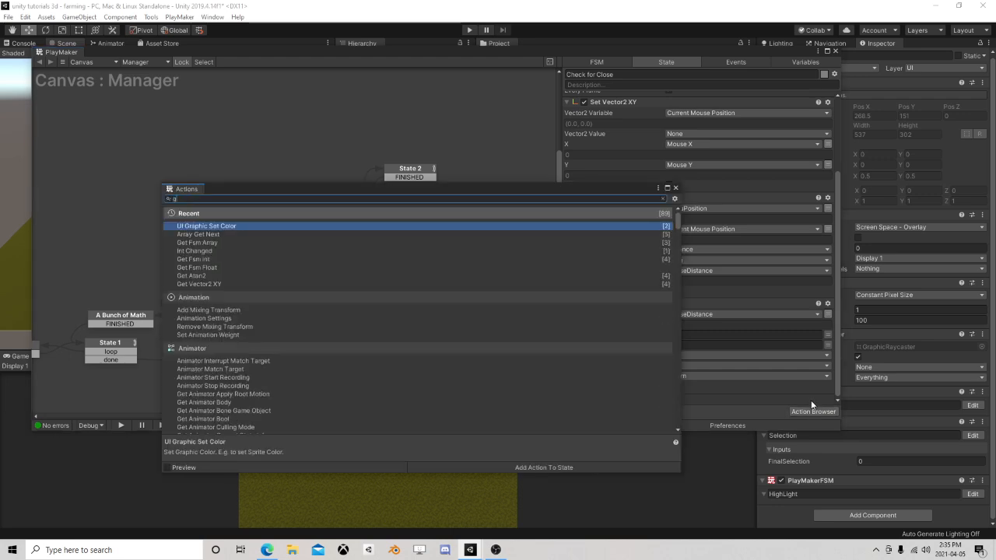
{"action": "type", "text": "et mou"}
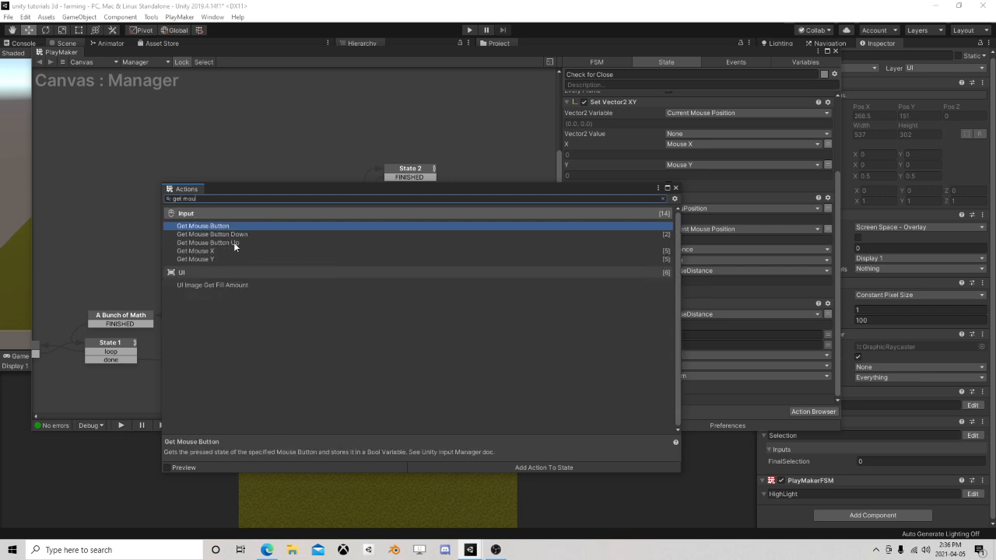
{"action": "double_click", "coordinate": [239, 234]}
{"action": "left_click", "coordinate": [676, 187]}
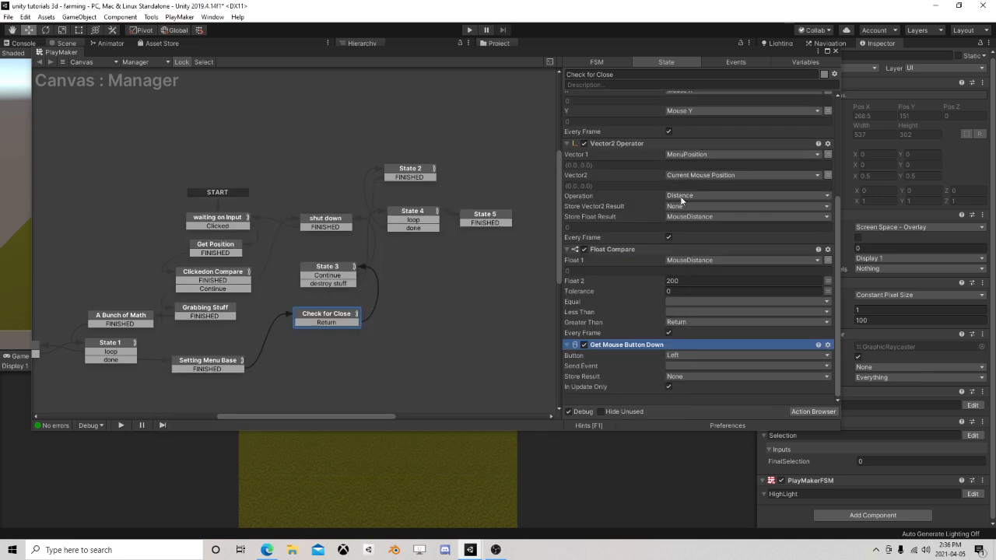
Step: Make Get Mouse Button Down send a Clicked event, and link Check for Close's Clicked transition to a new state beside it
{"action": "left_click", "coordinate": [683, 364]}
{"action": "left_click", "coordinate": [711, 365]}
{"action": "type", "text": "Clicked"}
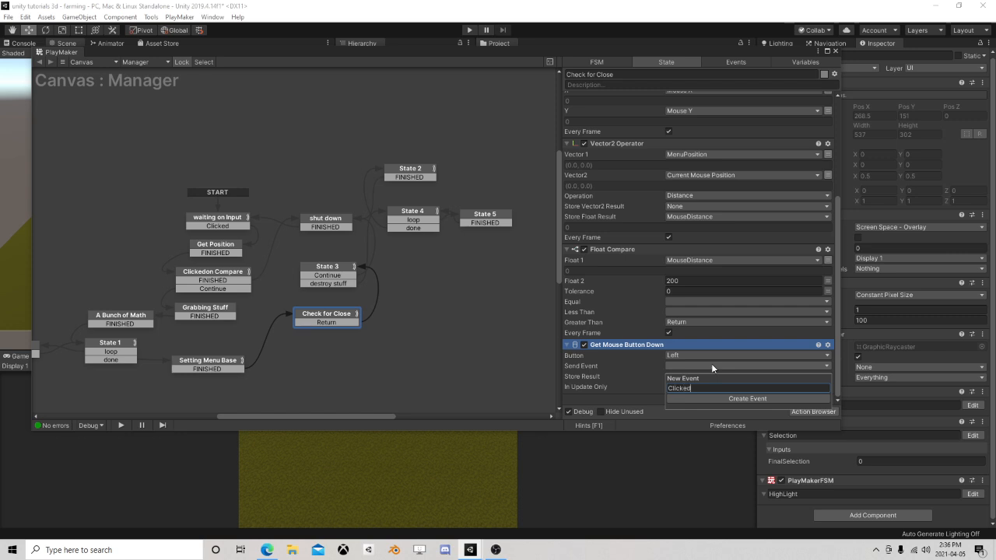
{"action": "key", "text": "Return"}
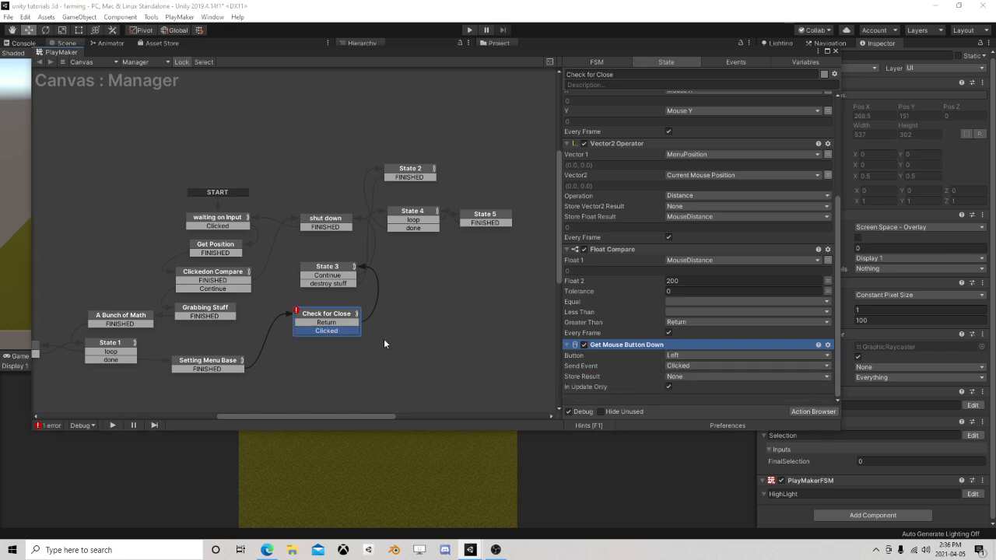
{"action": "left_click_drag", "start_coordinate": [358, 330], "coordinate": [428, 328]}
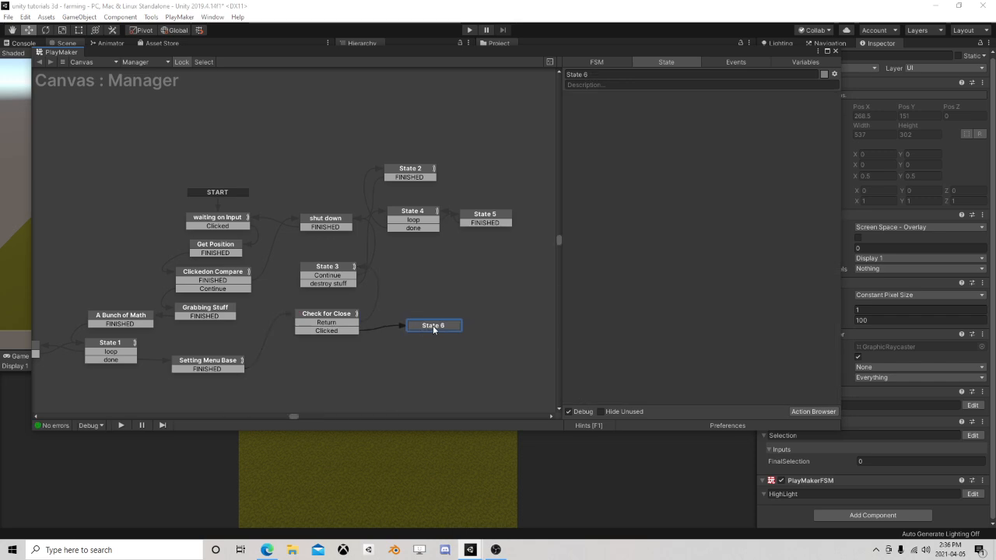
Step: Add a Get Fsm Int action to State 6 and close the action browser
{"action": "left_click", "coordinate": [810, 412]}
{"action": "type", "text": "get"}
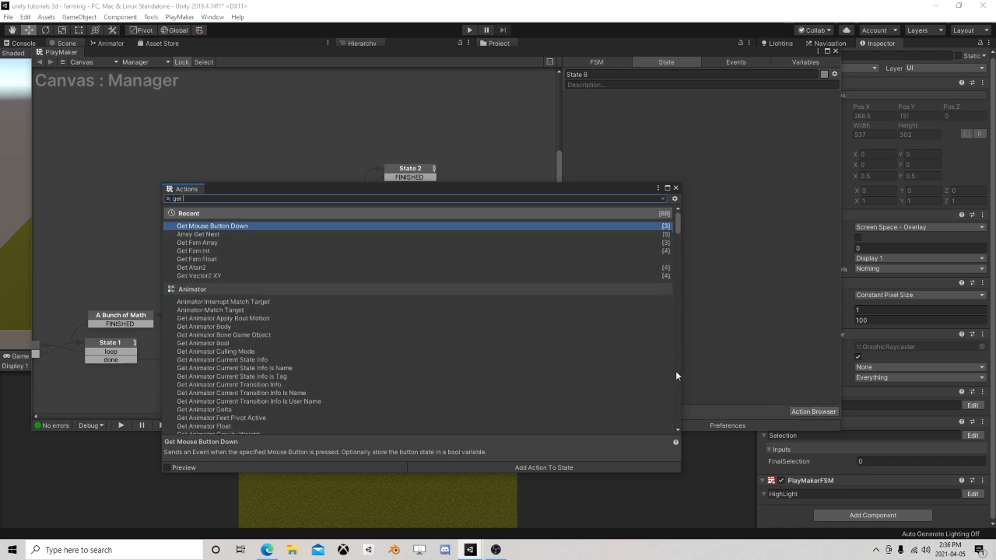
{"action": "type", "text": " fsm int"}
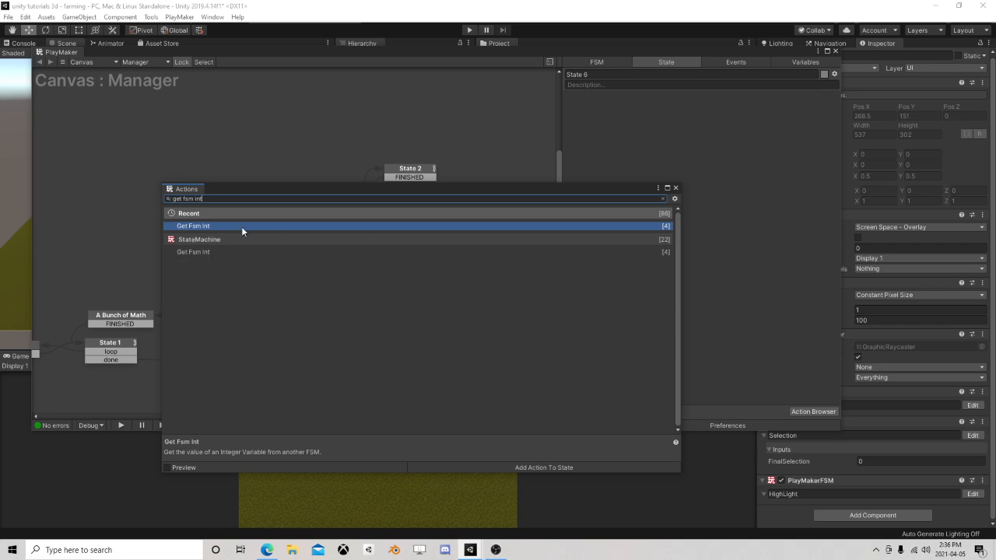
{"action": "double_click", "coordinate": [245, 226]}
{"action": "left_click", "coordinate": [675, 188]}
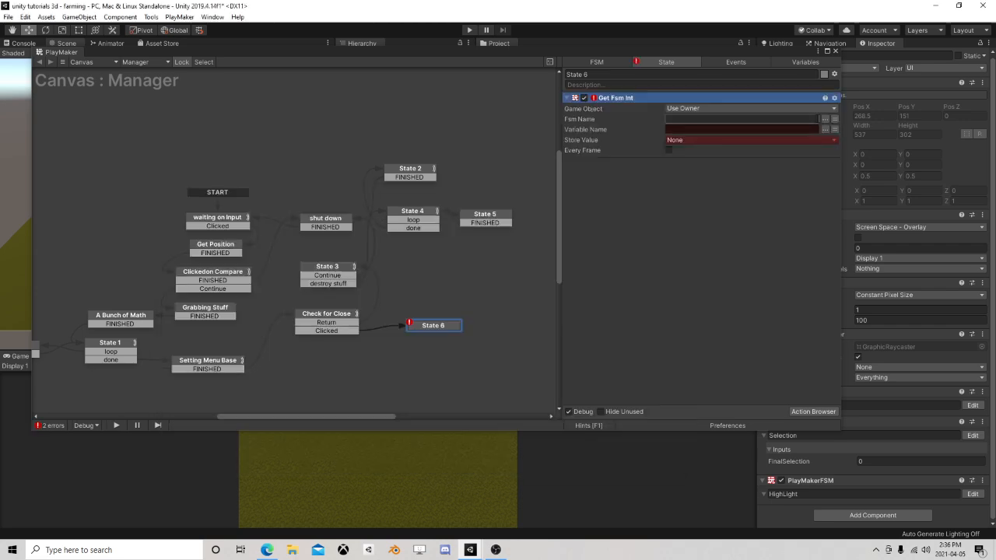
Step: Set Get Fsm Int to read FinalSelection from the Selection FSM and store it in a new variable named SetSelection
{"action": "left_click", "coordinate": [826, 119]}
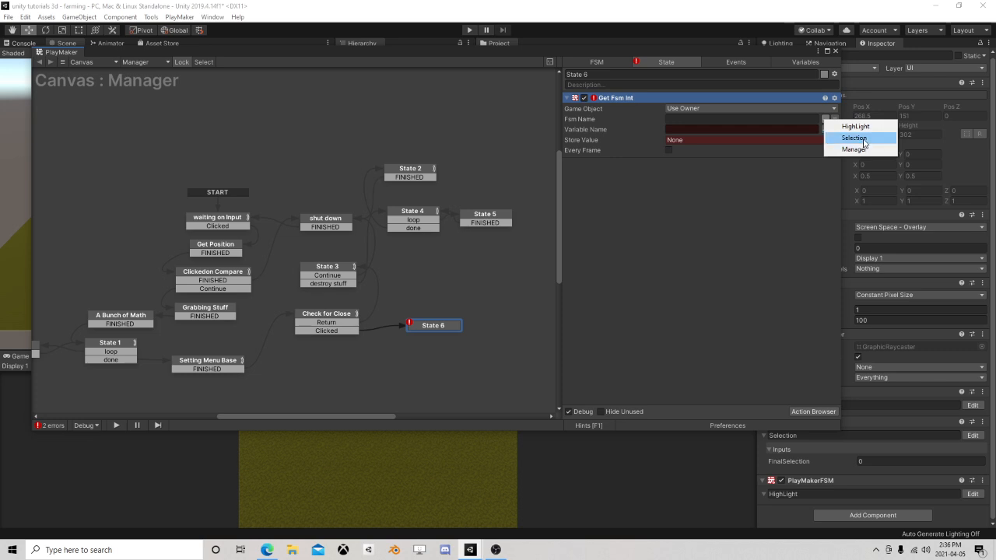
{"action": "left_click", "coordinate": [855, 138]}
{"action": "left_click", "coordinate": [826, 129]}
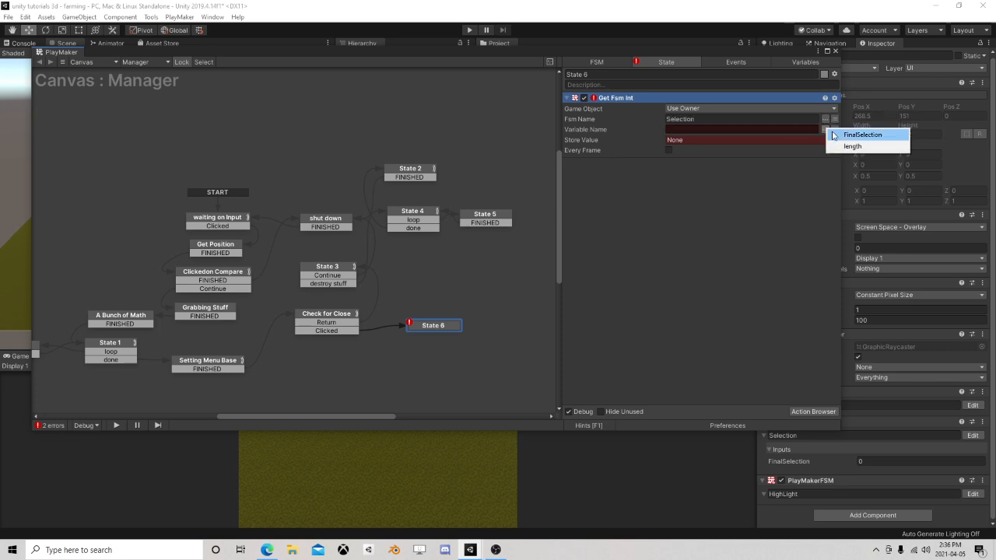
{"action": "left_click", "coordinate": [851, 137]}
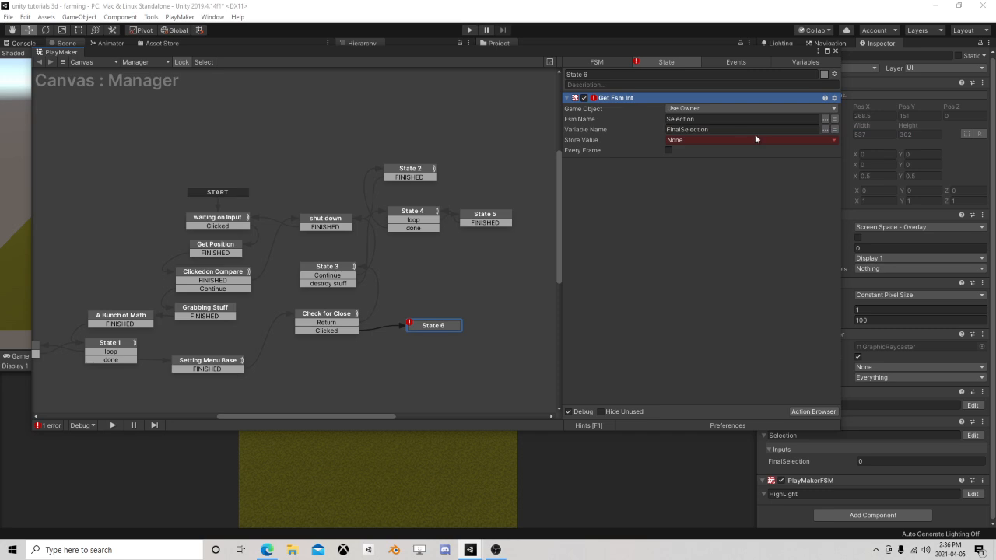
{"action": "left_click", "coordinate": [723, 139]}
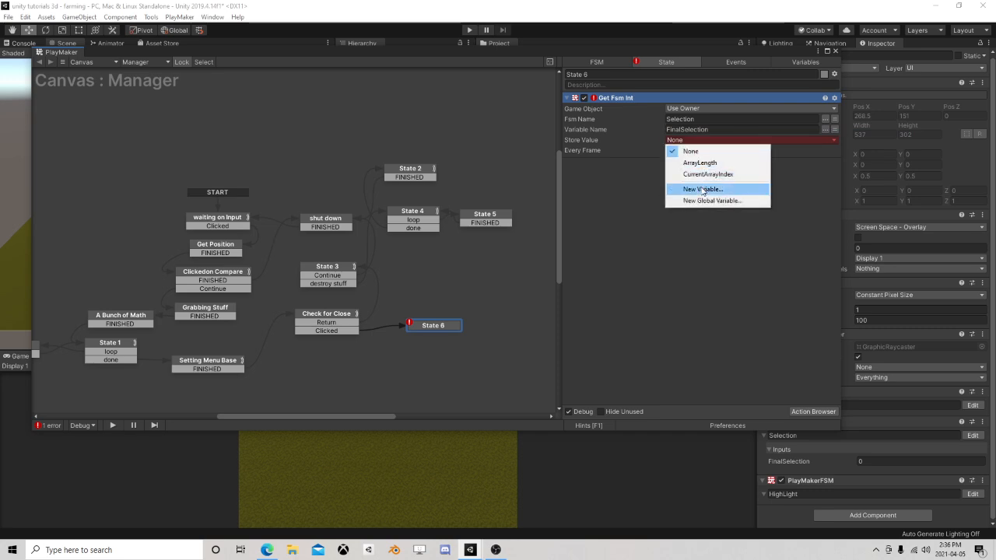
{"action": "left_click", "coordinate": [702, 189]}
{"action": "type", "text": "Set"}
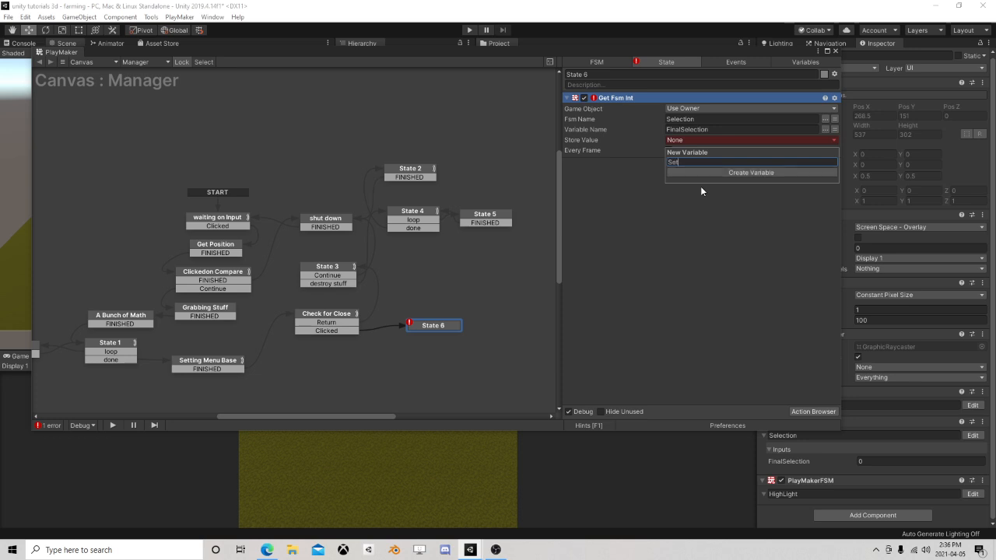
{"action": "type", "text": "Selection"}
{"action": "key", "text": "Return"}
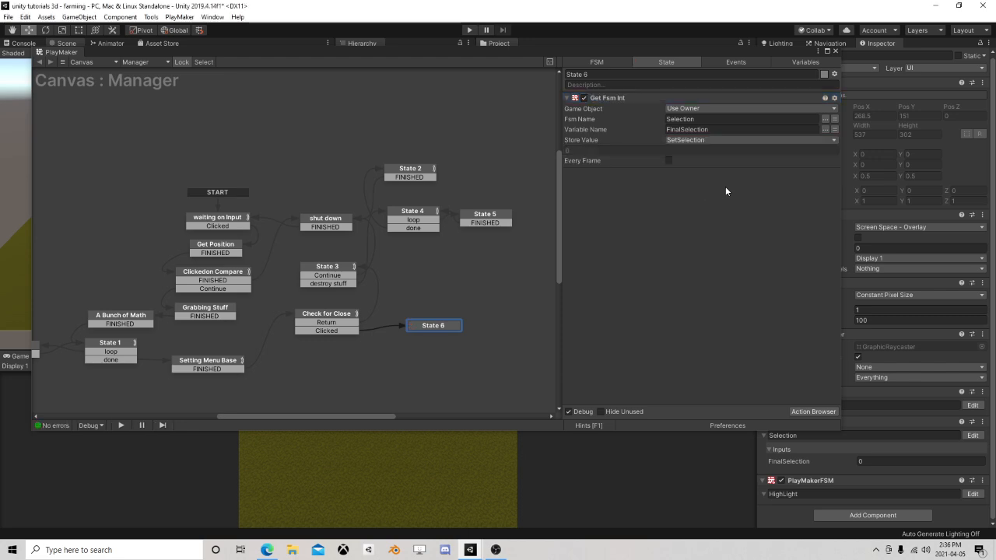
Step: Close the Manager FSM's editor and open the Terrain object's Options FSM for editing
{"action": "left_click", "coordinate": [835, 51]}
{"action": "left_click", "coordinate": [399, 121]}
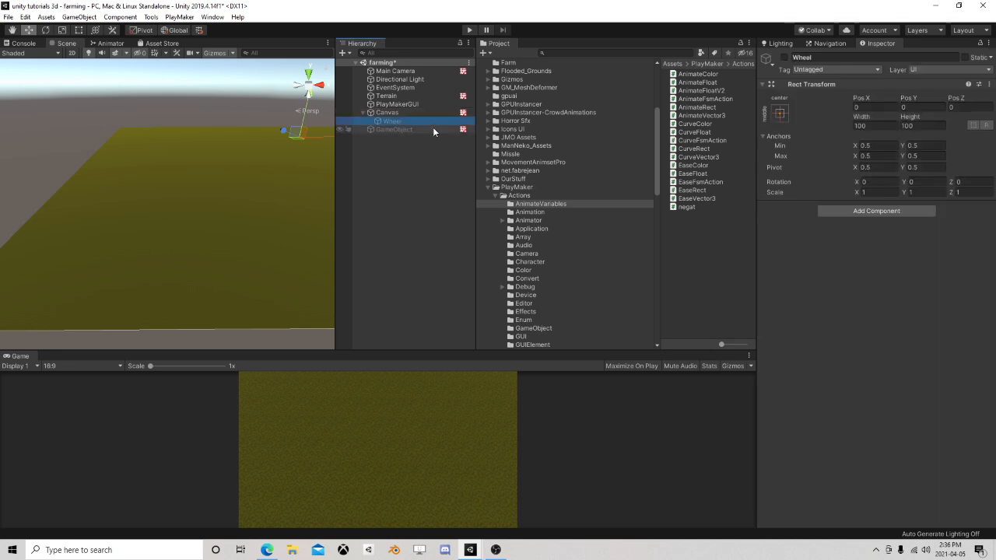
{"action": "left_click", "coordinate": [406, 129]}
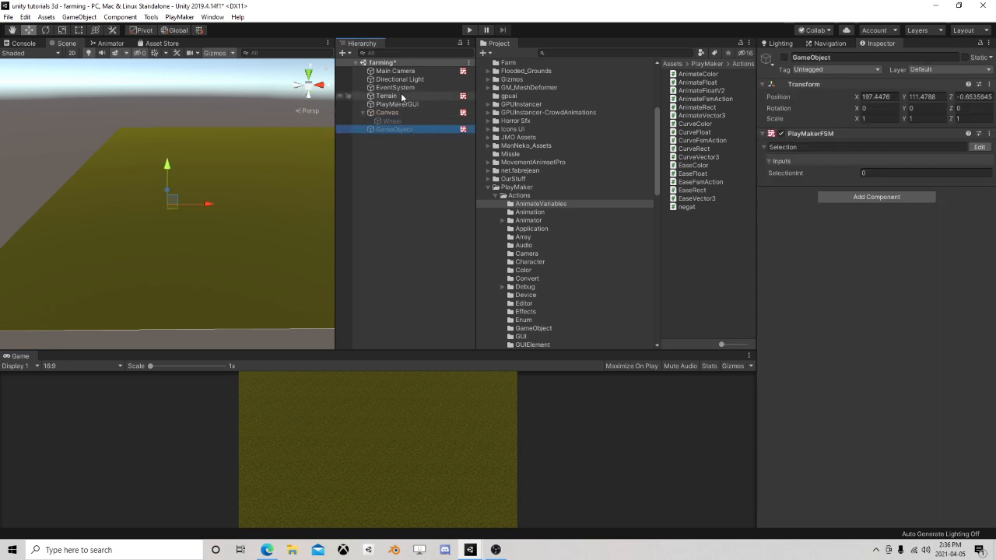
{"action": "left_click", "coordinate": [401, 95]}
{"action": "left_click", "coordinate": [979, 245]}
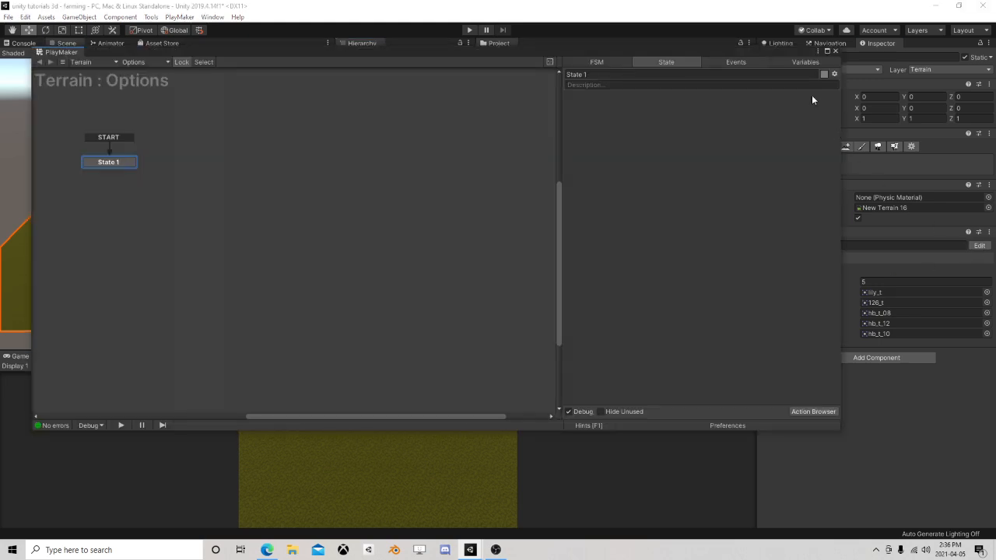
Step: Create an Int variable named Selection in the Terrain's Options FSM
{"action": "left_click", "coordinate": [802, 62]}
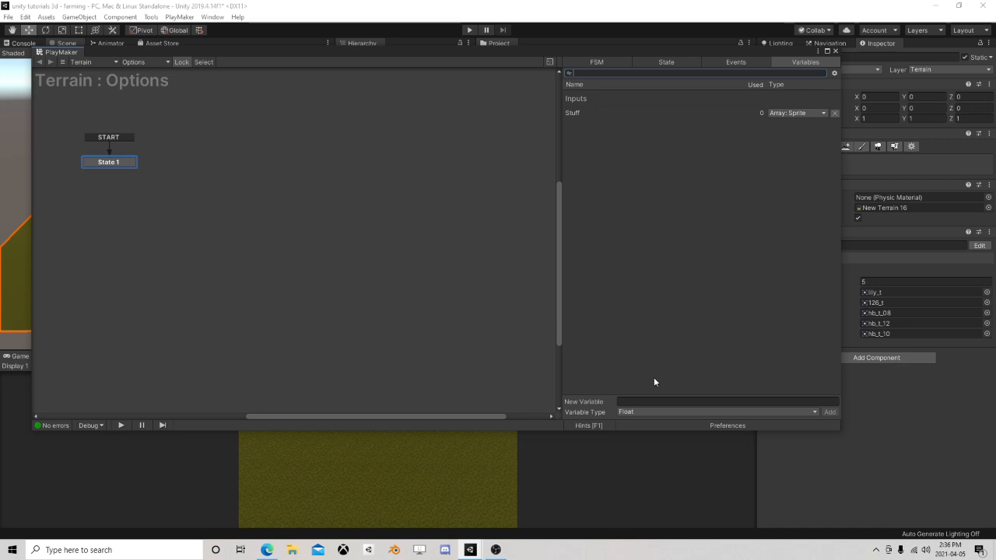
{"action": "left_click", "coordinate": [654, 402]}
{"action": "left_click", "coordinate": [646, 412]}
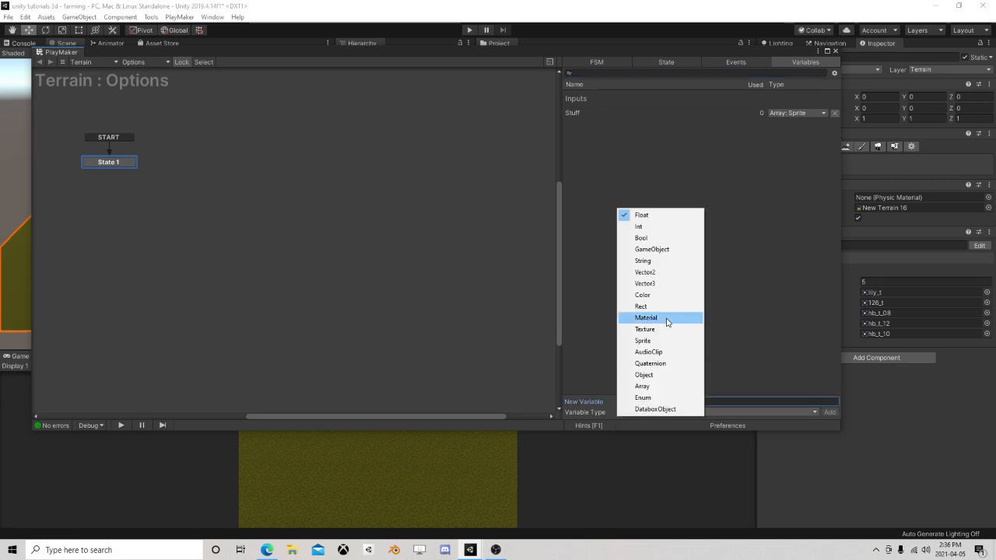
{"action": "left_click", "coordinate": [645, 227]}
{"action": "type", "text": "Selection"}
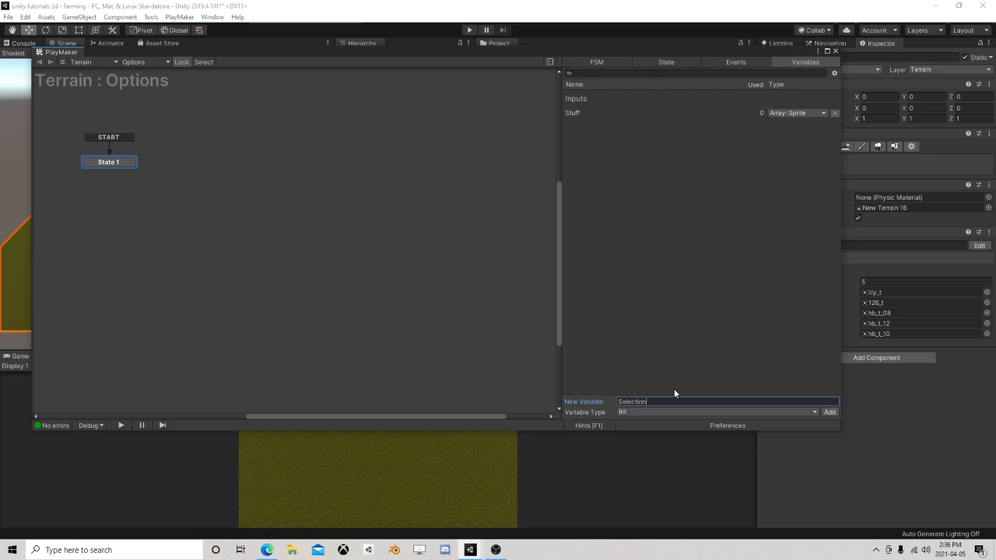
{"action": "key", "text": "Return"}
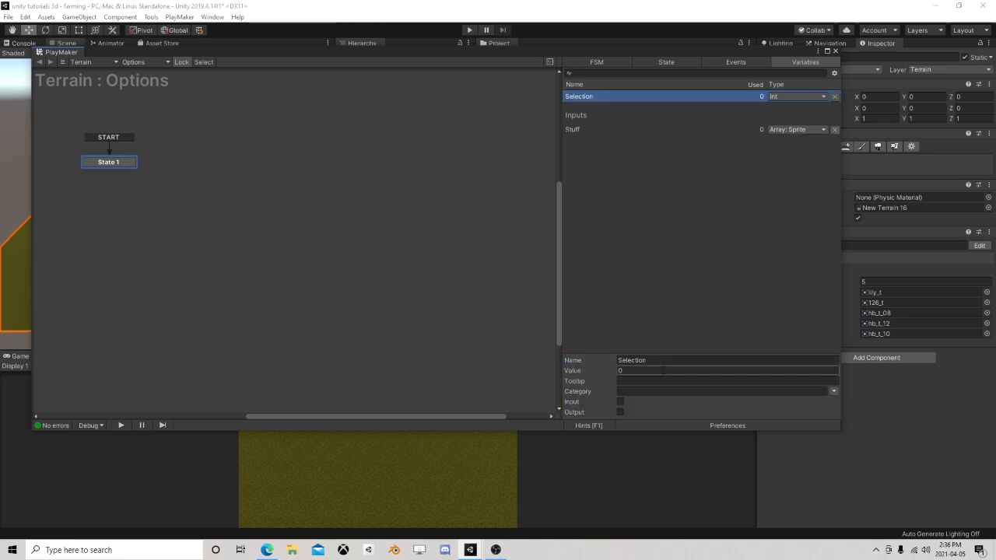
Step: Add a second state to the Options FSM and create an event named Select
{"action": "right_click", "coordinate": [255, 164]}
{"action": "left_click", "coordinate": [281, 169]}
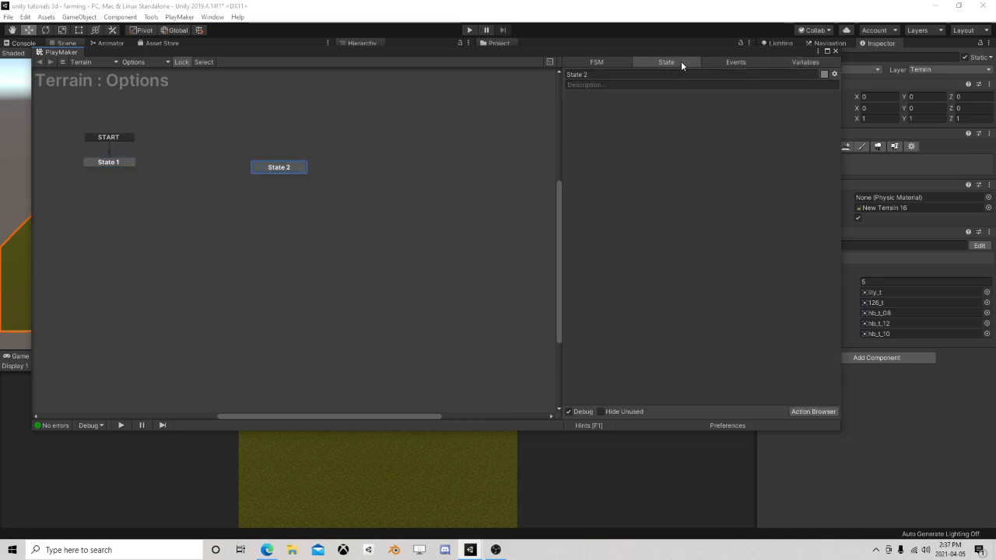
{"action": "left_click", "coordinate": [728, 62]}
{"action": "left_click", "coordinate": [636, 401]}
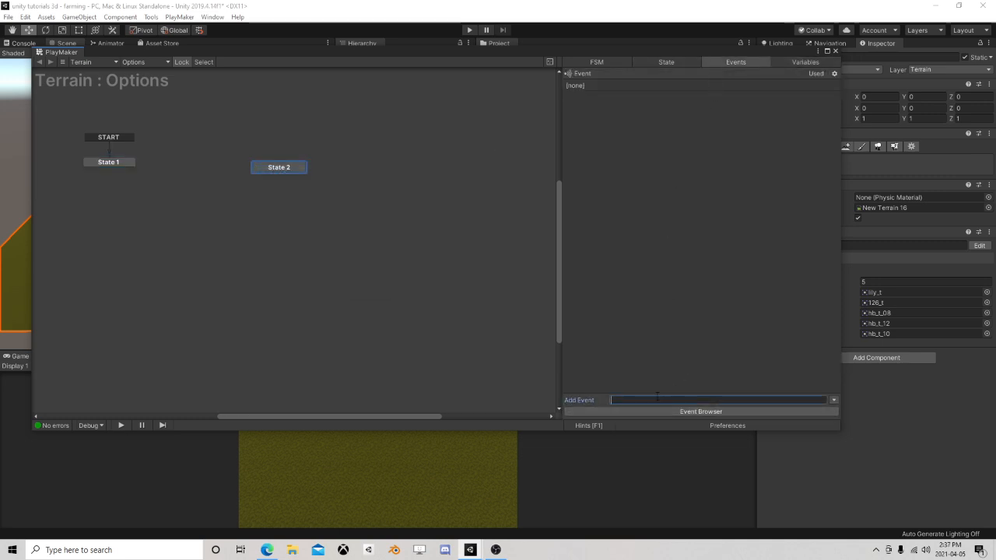
{"action": "type", "text": "Select"}
{"action": "key", "text": "Return"}
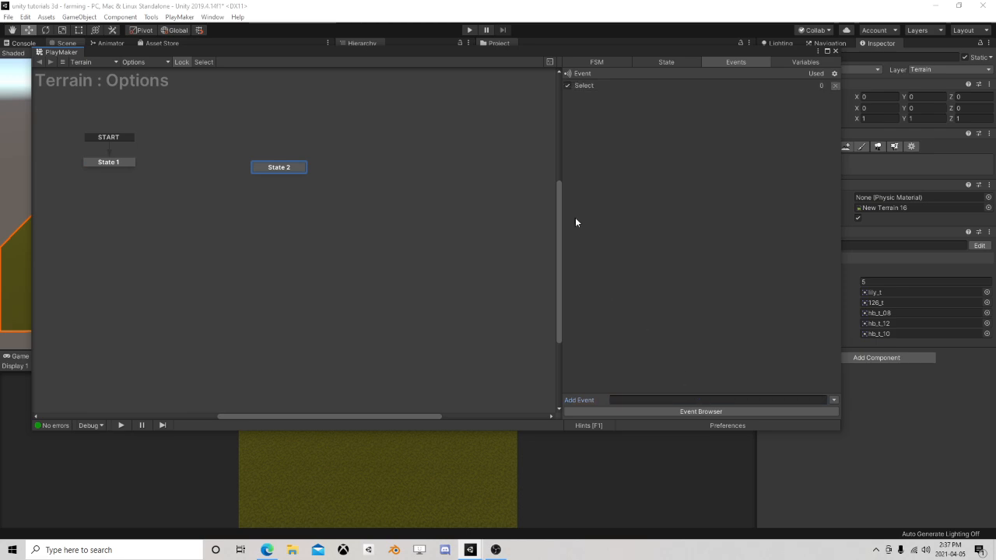
Step: Add a global transition to State 2 that is triggered by the Select event
{"action": "right_click", "coordinate": [286, 169]}
{"action": "mouse_move", "coordinate": [351, 184]}
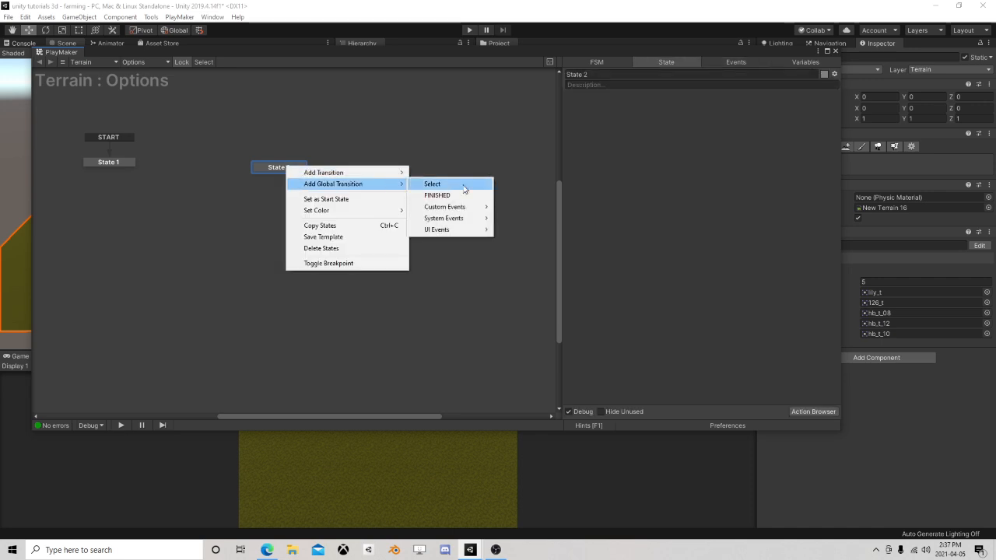
{"action": "left_click", "coordinate": [436, 182]}
Step: Add a Get Event Int Data action to State 2, store its value in the Selection variable, and close the FSM editor
{"action": "left_click", "coordinate": [806, 413]}
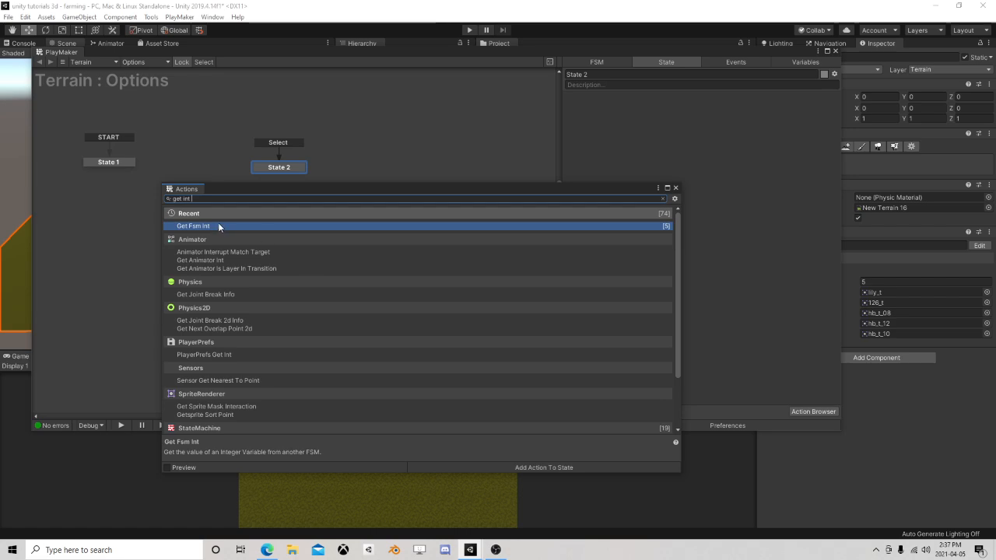
{"action": "scroll", "coordinate": [273, 337], "scroll_direction": "down", "scroll_amount": 3}
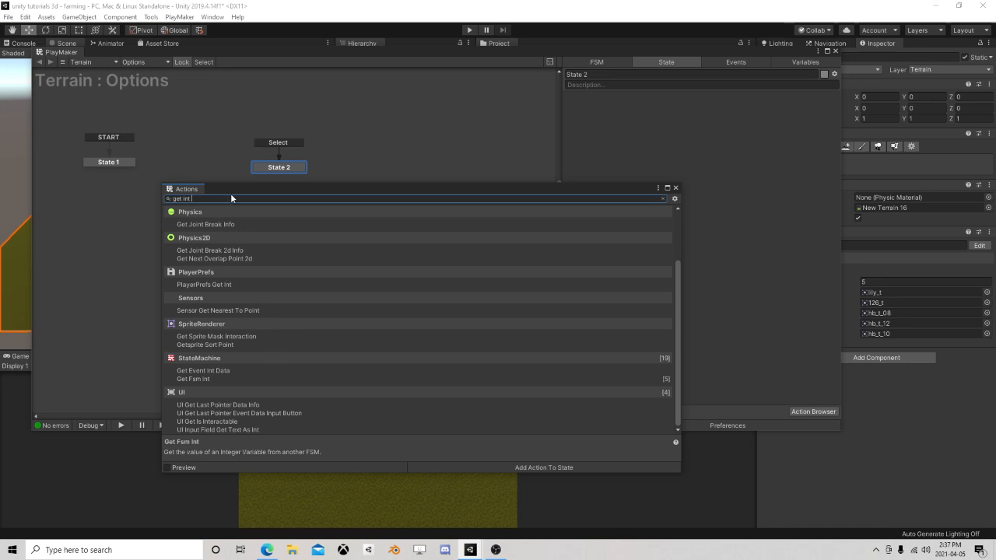
{"action": "key", "text": "BackSpace"}
{"action": "key", "text": "BackSpace"}
{"action": "key", "text": "BackSpace"}
{"action": "type", "text": "e"}
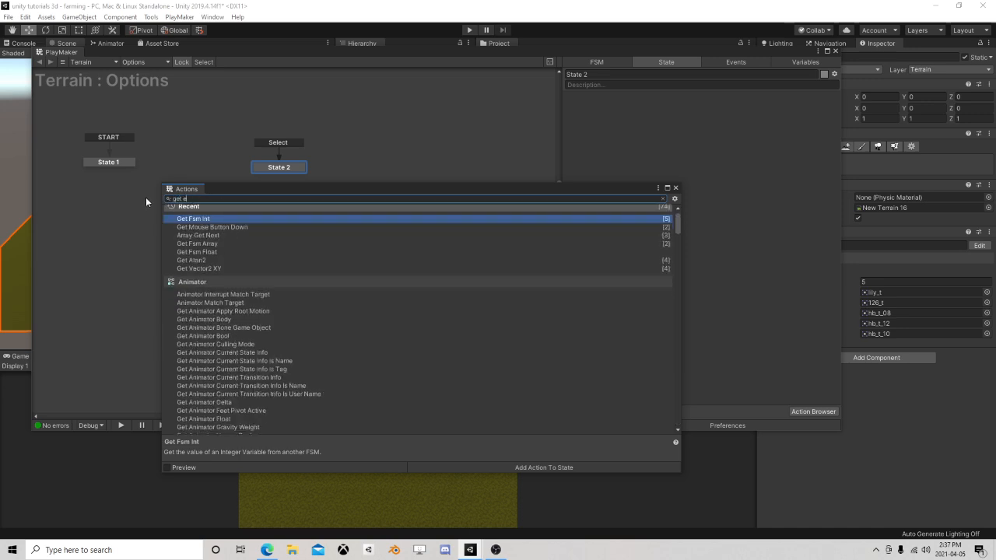
{"action": "type", "text": "vent"}
{"action": "double_click", "coordinate": [210, 302]}
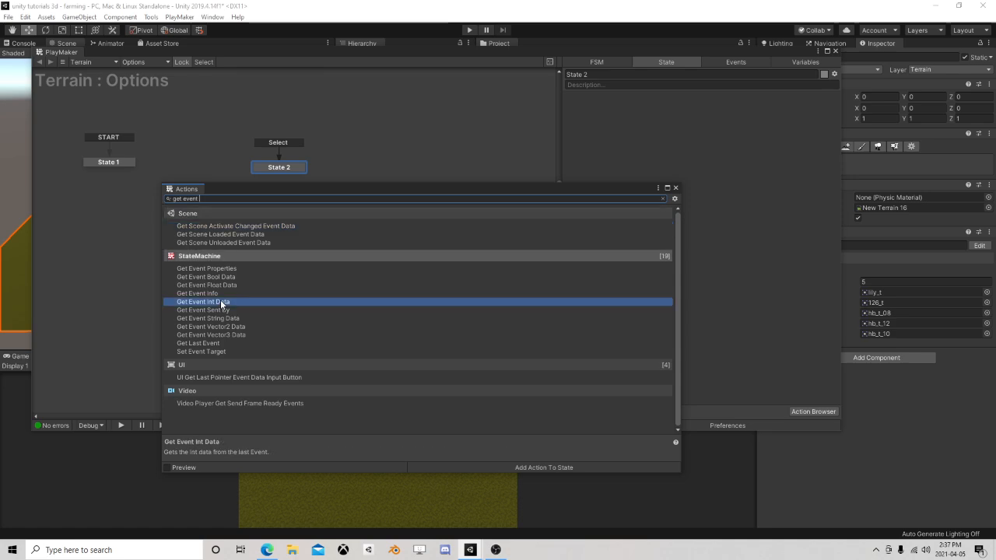
{"action": "left_click", "coordinate": [675, 187]}
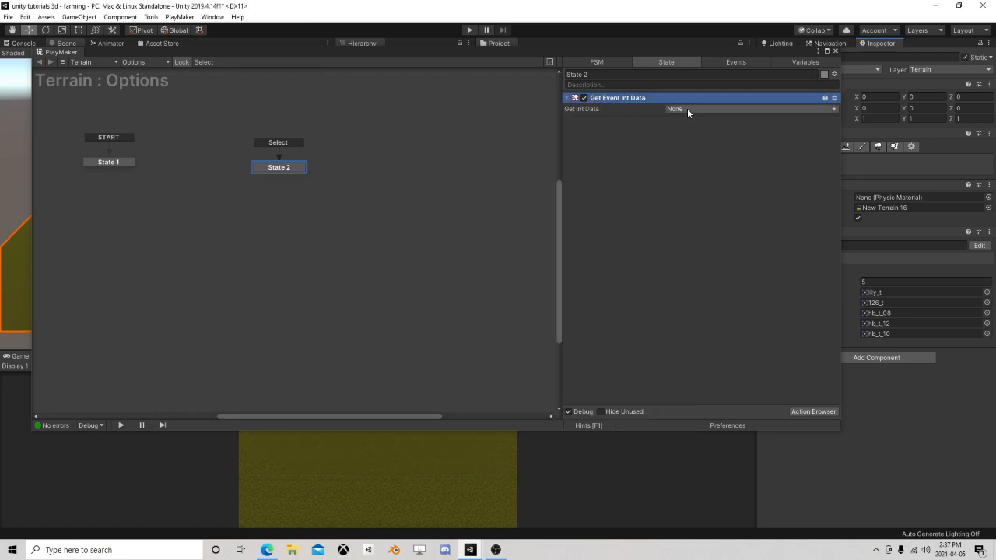
{"action": "left_click", "coordinate": [687, 109]}
{"action": "left_click", "coordinate": [708, 132]}
{"action": "left_click", "coordinate": [835, 52]}
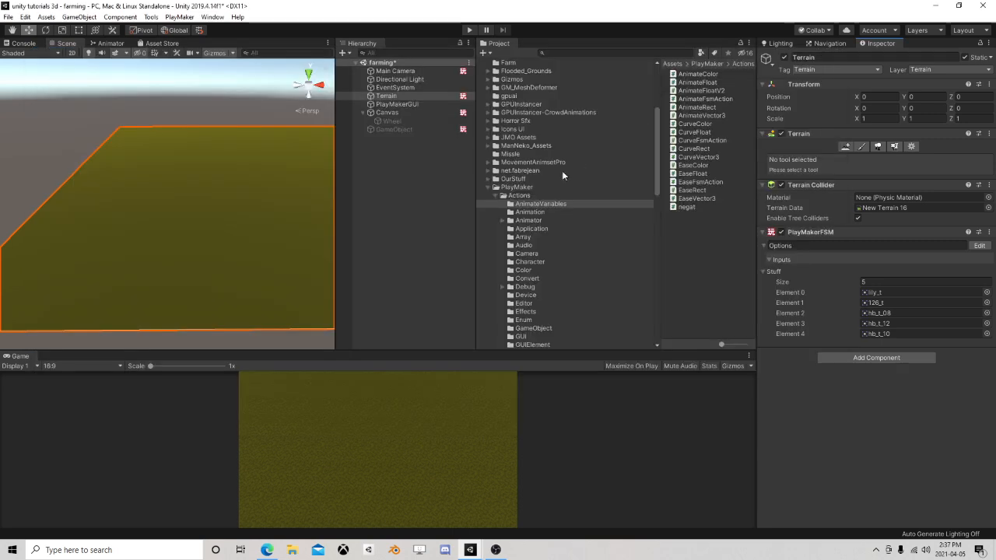
Step: In State 6 of the Canvas's Manager FSM, add a Set Event Int Data action that uses SetSelection as its data
{"action": "left_click", "coordinate": [389, 112]}
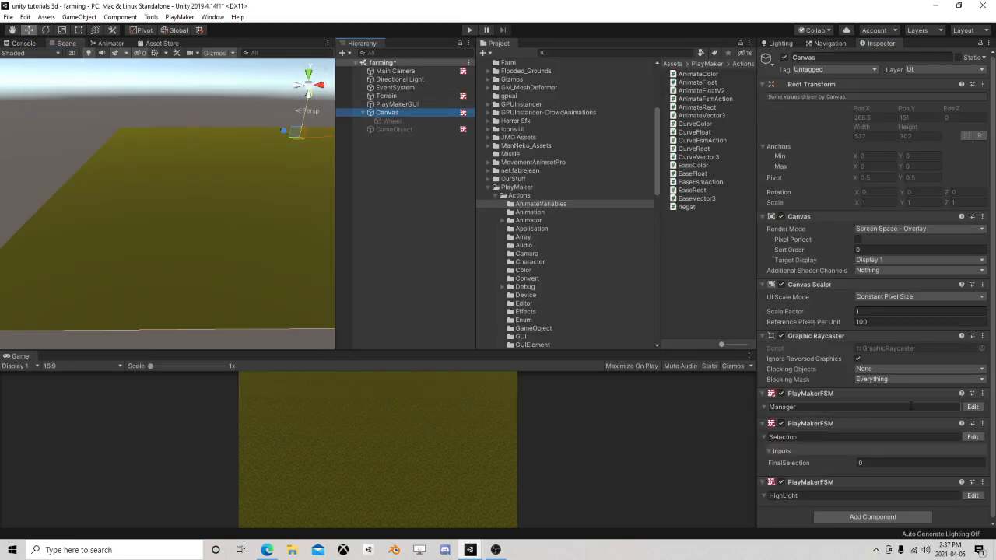
{"action": "left_click", "coordinate": [971, 407]}
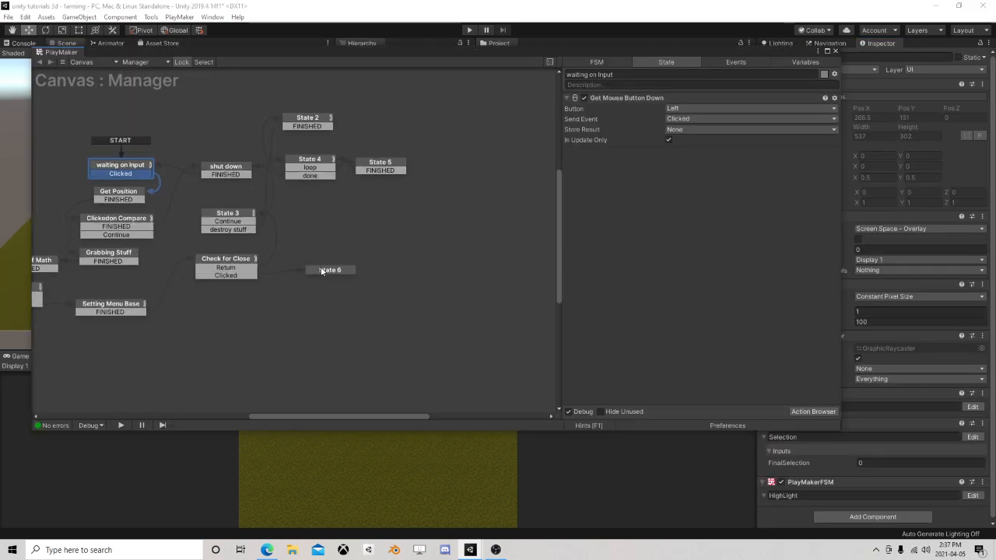
{"action": "left_click", "coordinate": [355, 271]}
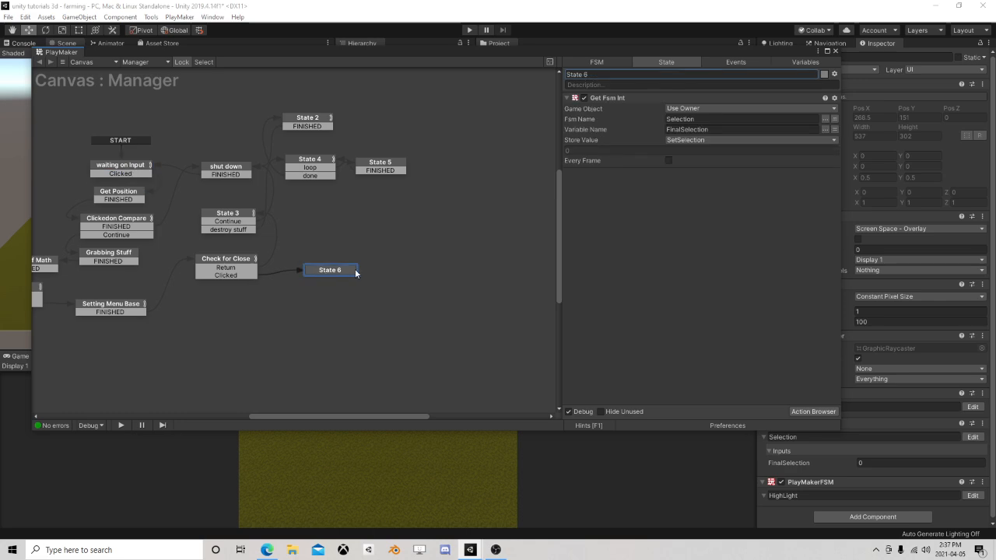
{"action": "left_click", "coordinate": [819, 412]}
{"action": "type", "text": "set eve"}
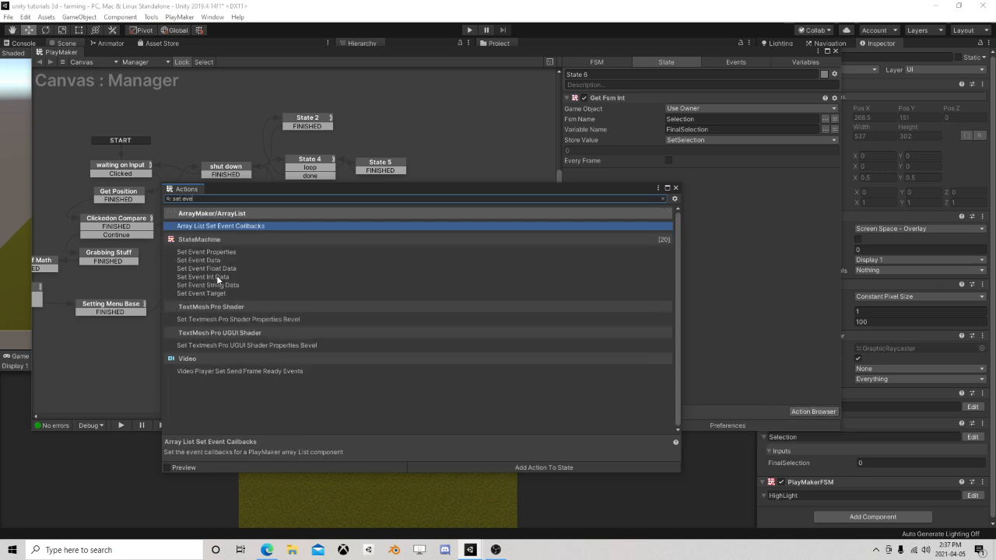
{"action": "double_click", "coordinate": [216, 276]}
{"action": "left_click", "coordinate": [676, 189]}
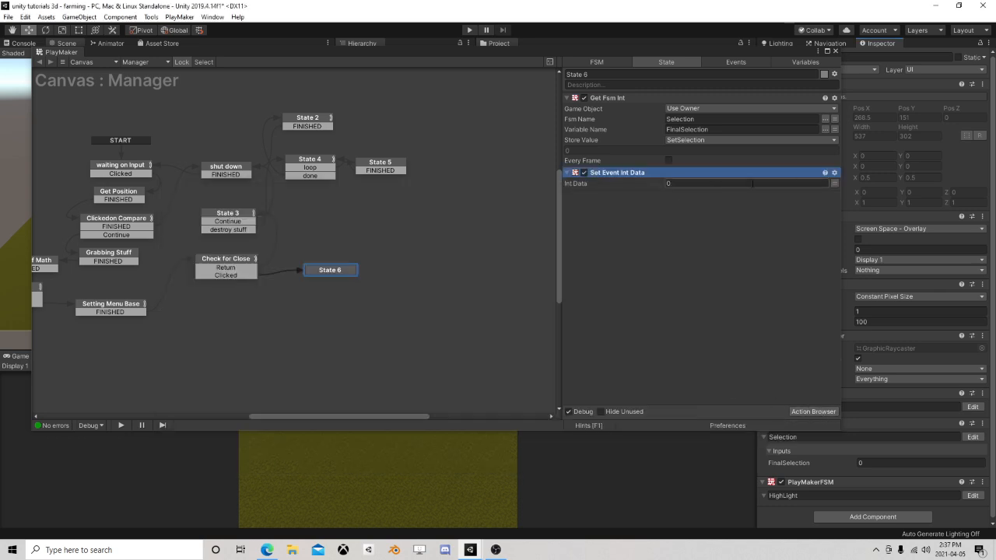
{"action": "left_click", "coordinate": [804, 185]}
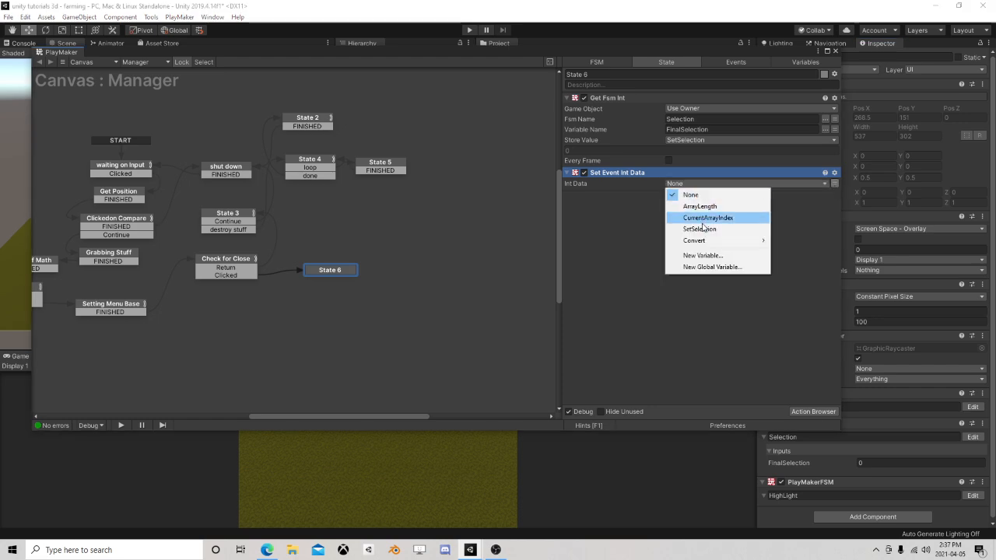
{"action": "left_click", "coordinate": [700, 228]}
Step: Add a Send Event action to State 6 and place it below Set Event Int Data
{"action": "left_click", "coordinate": [809, 411]}
{"action": "type", "text": "send eve"}
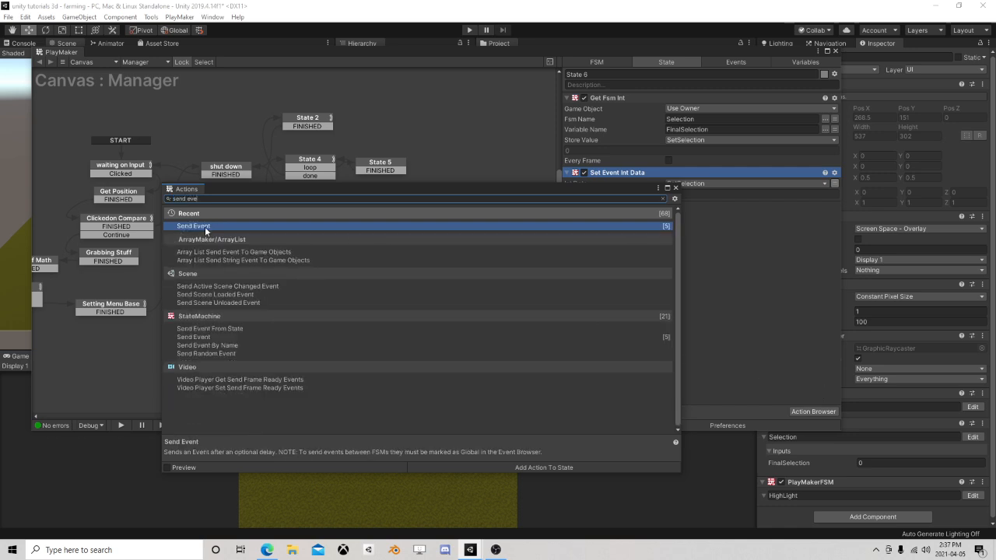
{"action": "double_click", "coordinate": [205, 227]}
{"action": "left_click", "coordinate": [676, 189]}
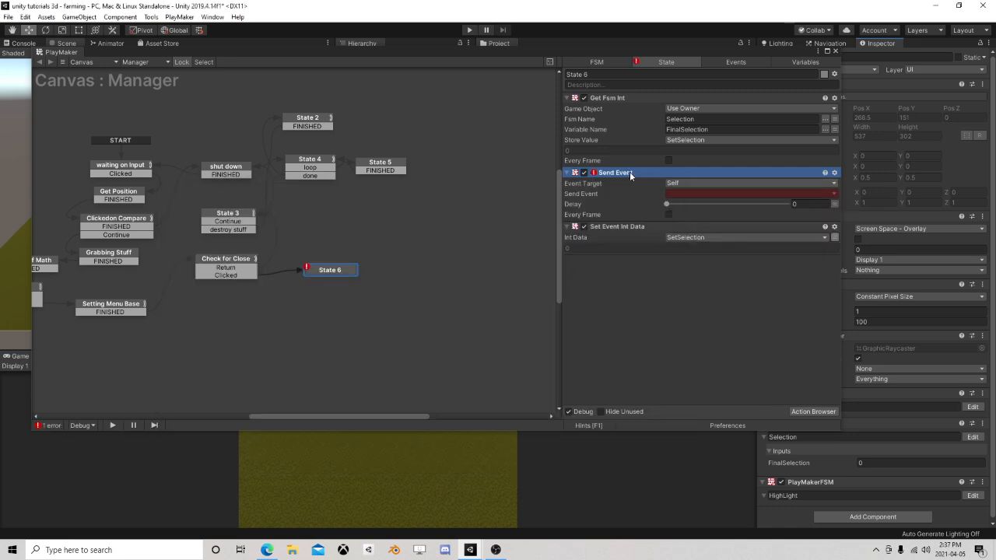
{"action": "left_click_drag", "start_coordinate": [630, 171], "coordinate": [625, 280]}
Step: Target the Send Event action at the Terrain game object's Options FSM and have it send the Select event
{"action": "left_click", "coordinate": [701, 216]}
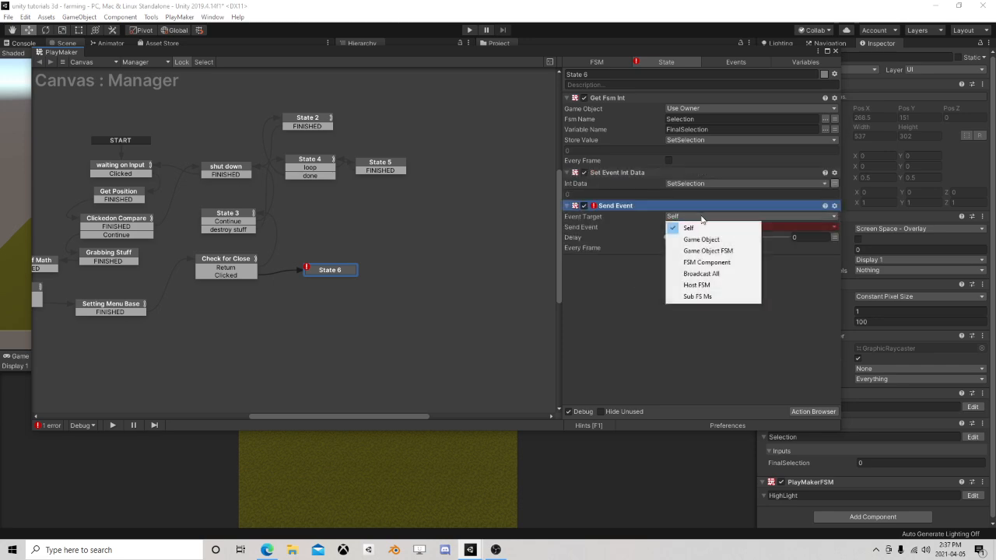
{"action": "left_click", "coordinate": [724, 251]}
{"action": "left_click", "coordinate": [724, 226]}
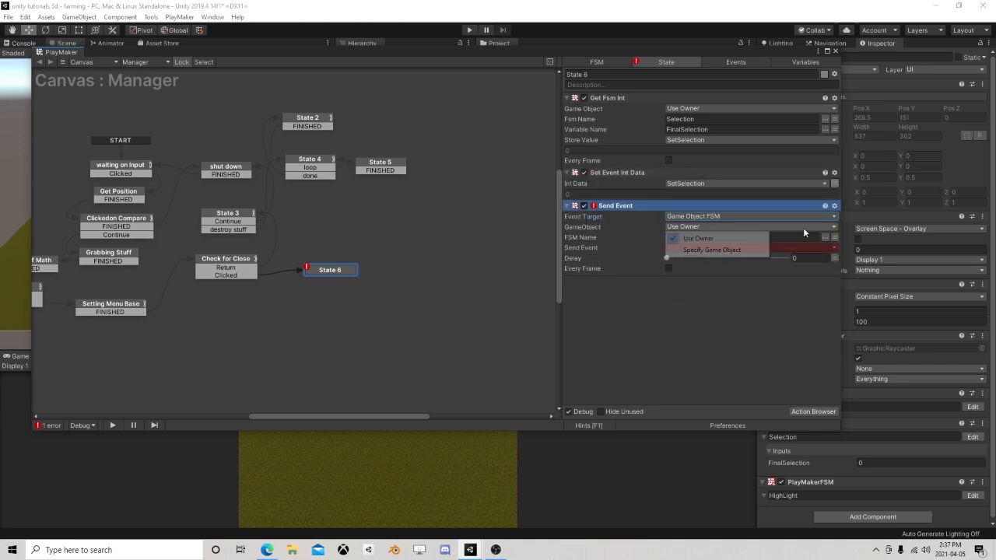
{"action": "left_click", "coordinate": [716, 247]}
{"action": "left_click_drag", "start_coordinate": [754, 52], "coordinate": [241, 104]}
{"action": "left_click_drag", "start_coordinate": [384, 99], "coordinate": [233, 293]}
{"action": "left_click", "coordinate": [310, 302]}
{"action": "left_click", "coordinate": [337, 309]}
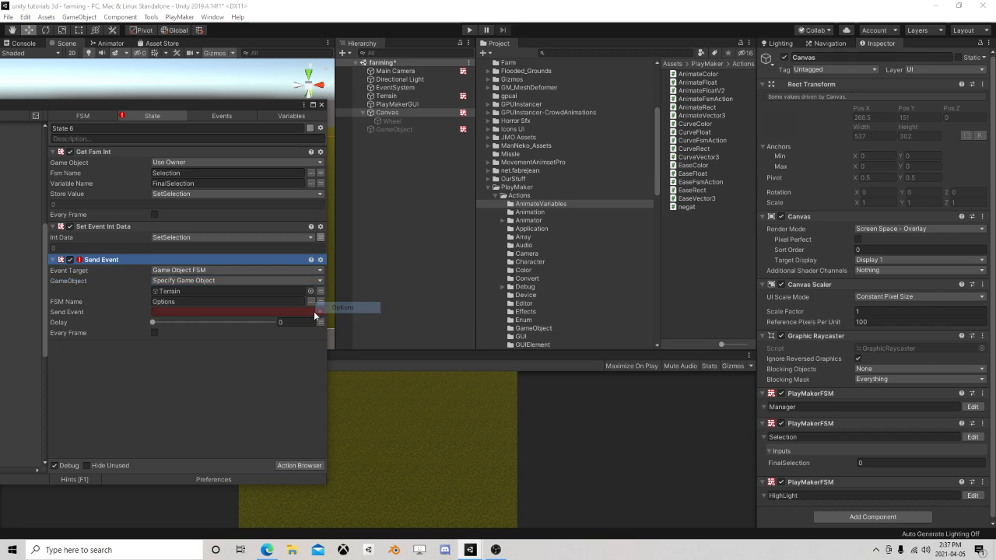
{"action": "left_click", "coordinate": [315, 312]}
{"action": "left_click", "coordinate": [179, 336]}
Step: Replace the Send Event action's fixed game object with the ClickOnObject variable
{"action": "left_click", "coordinate": [320, 291]}
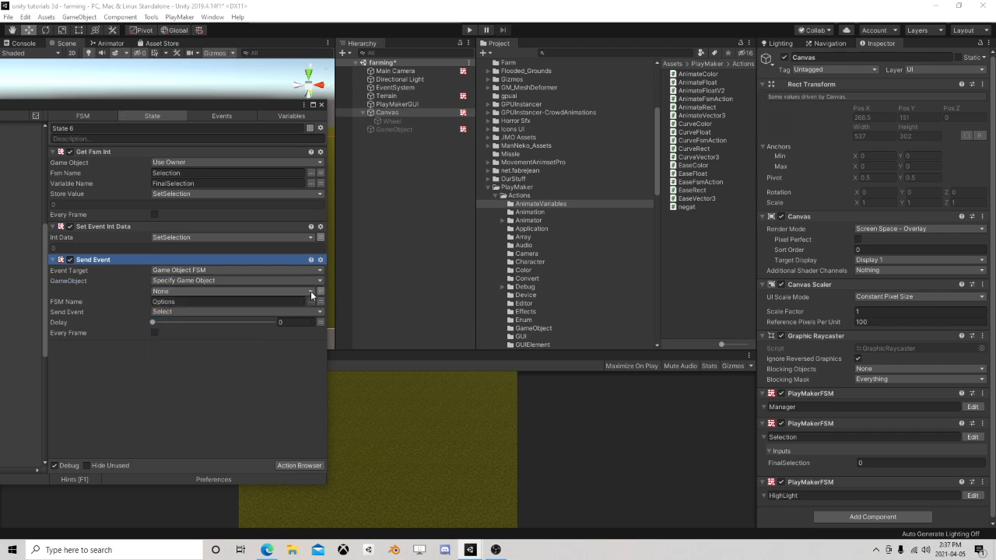
{"action": "left_click", "coordinate": [311, 291]}
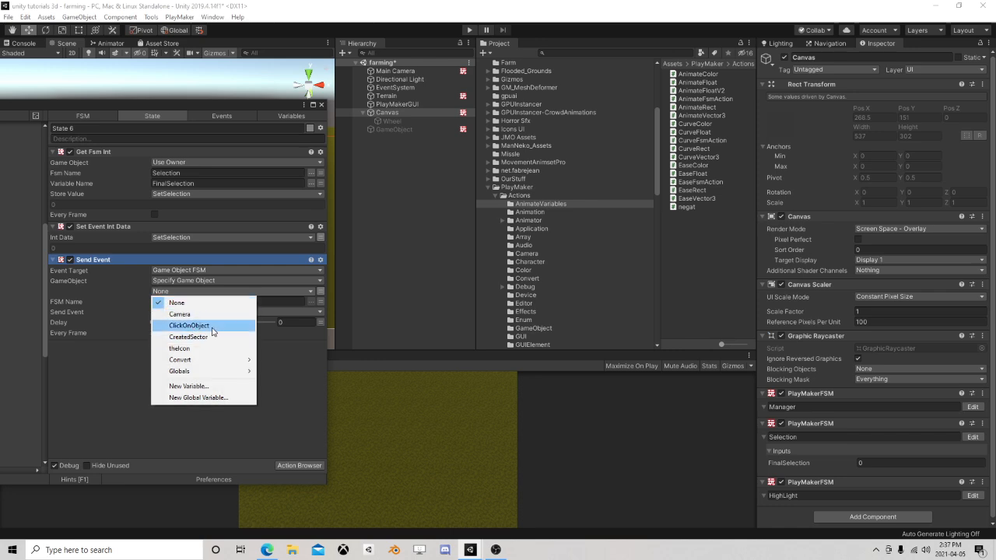
{"action": "left_click", "coordinate": [194, 326]}
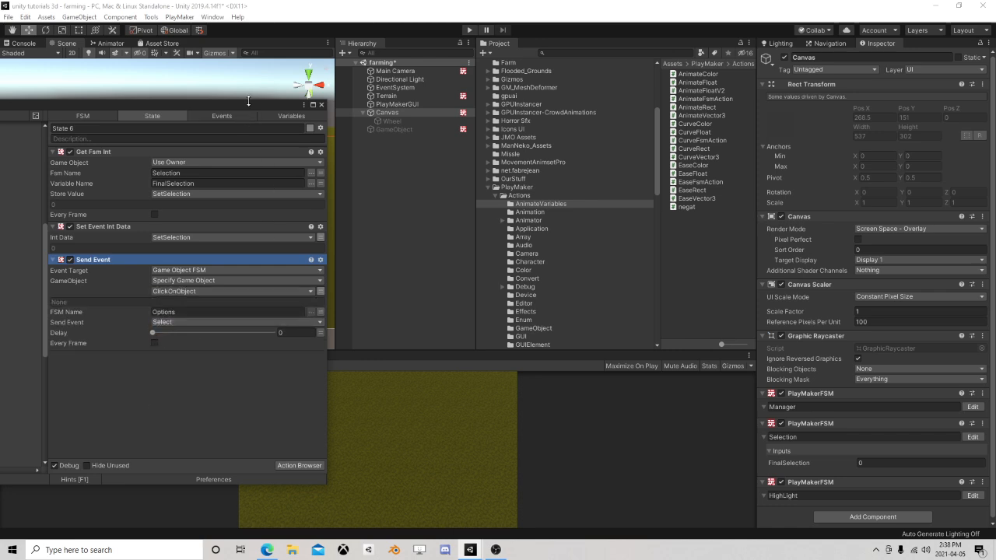
{"action": "left_click_drag", "start_coordinate": [246, 109], "coordinate": [780, 97]}
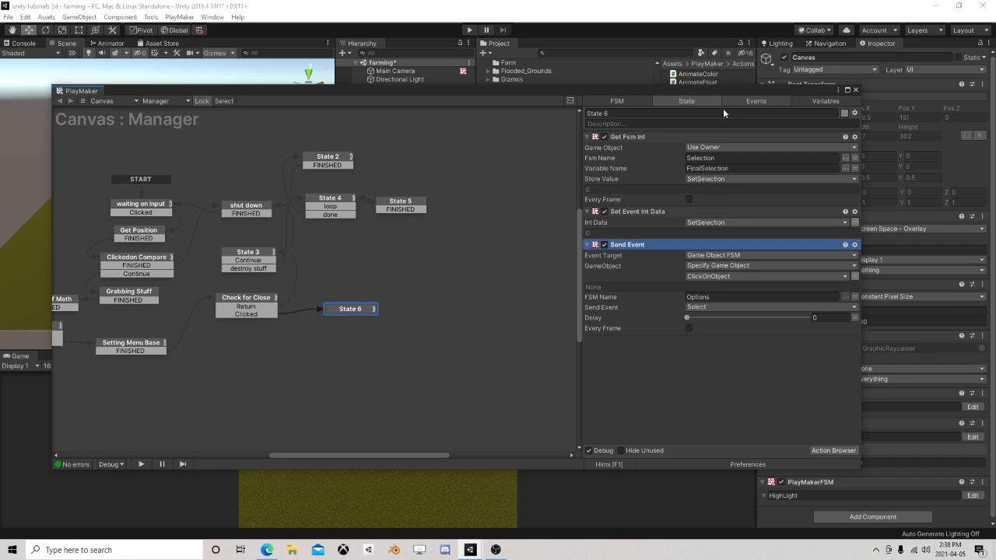
Step: Add a FINISHED transition to State 6, link it to State 3, and close the FSM editor
{"action": "right_click", "coordinate": [347, 310]}
{"action": "mouse_move", "coordinate": [405, 316]}
{"action": "left_click", "coordinate": [497, 327]}
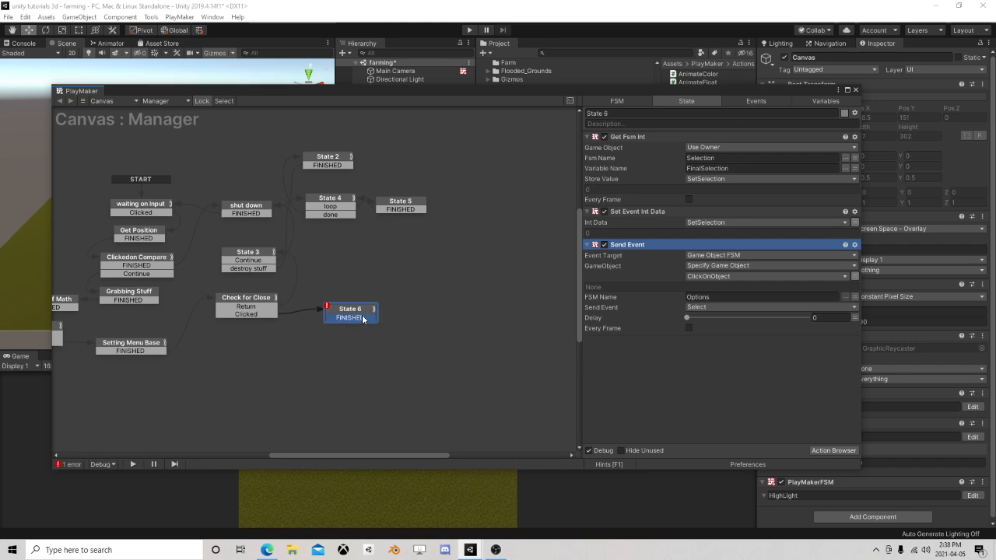
{"action": "left_click_drag", "start_coordinate": [350, 317], "coordinate": [267, 263]}
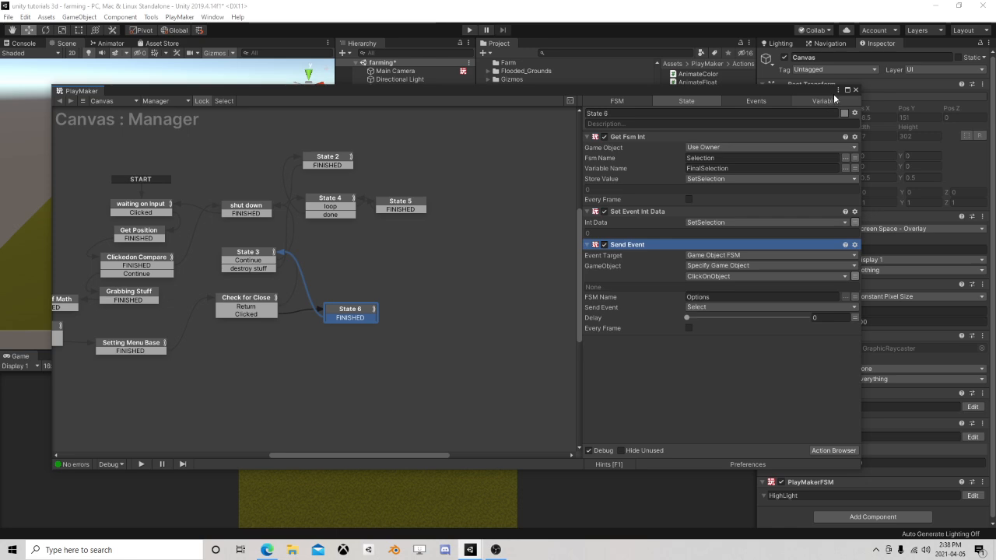
{"action": "left_click", "coordinate": [857, 90]}
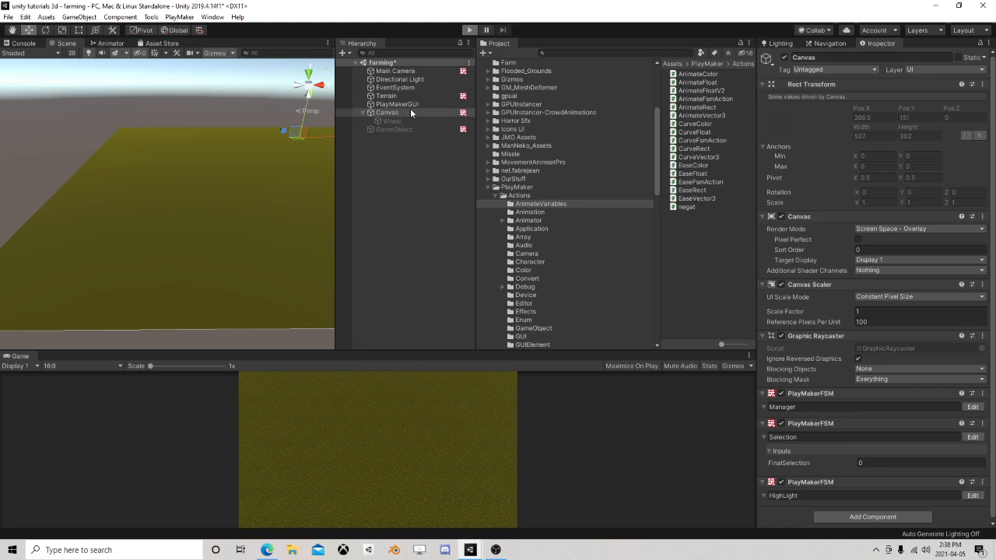
Step: With the game playing, mark the Selection variable of the Terrain's Options FSM as an input so it shows in the Inspector
{"action": "left_click", "coordinate": [391, 95]}
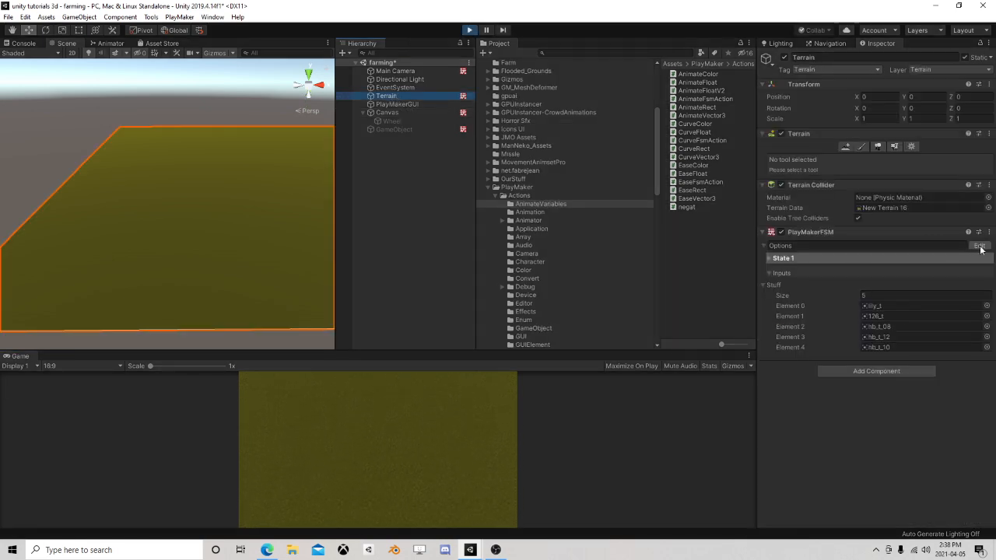
{"action": "left_click", "coordinate": [979, 245]}
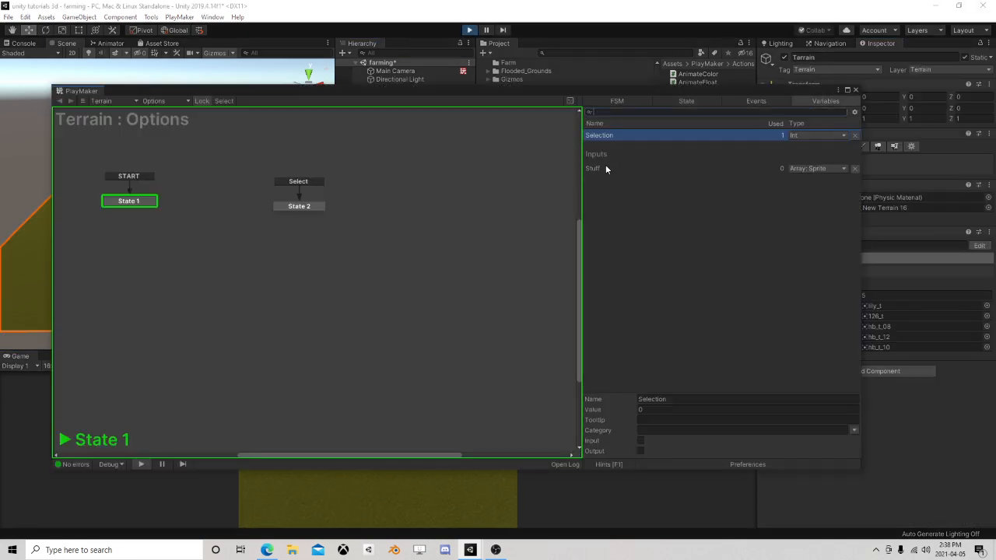
{"action": "left_click", "coordinate": [642, 441]}
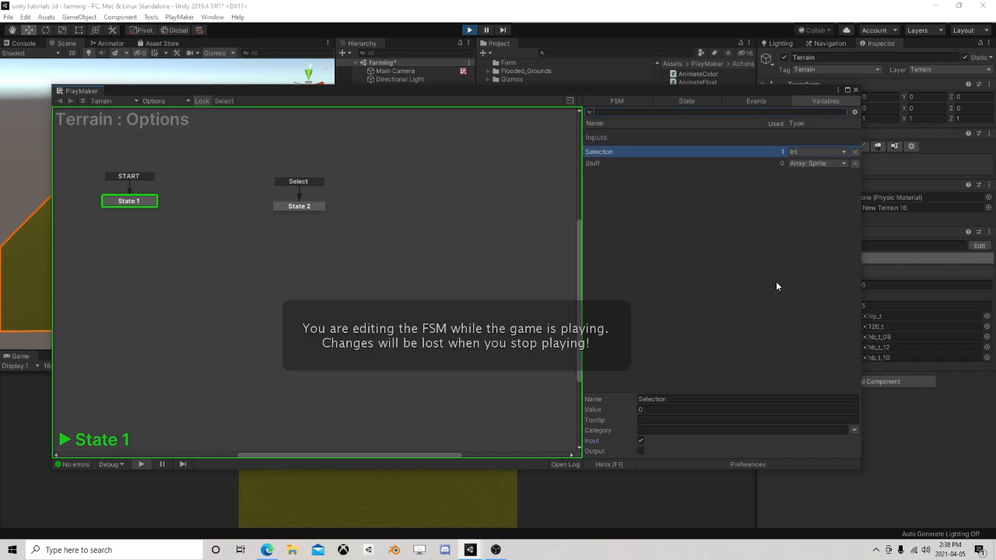
{"action": "left_click", "coordinate": [855, 90]}
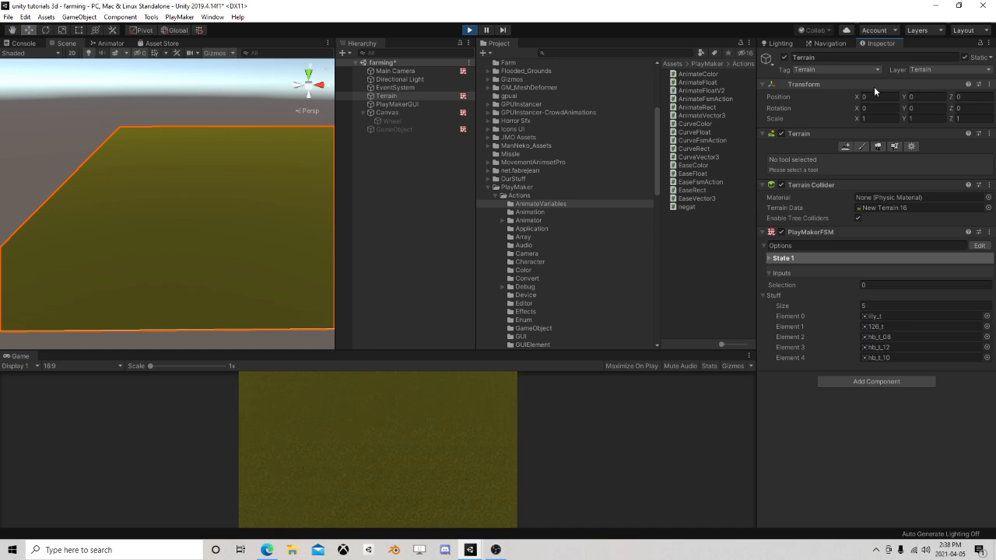
Step: Test the wheel menu by opening it repeatedly and picking different slots while checking the Terrain's Selection value, and stop the game
{"action": "right_click", "coordinate": [406, 426]}
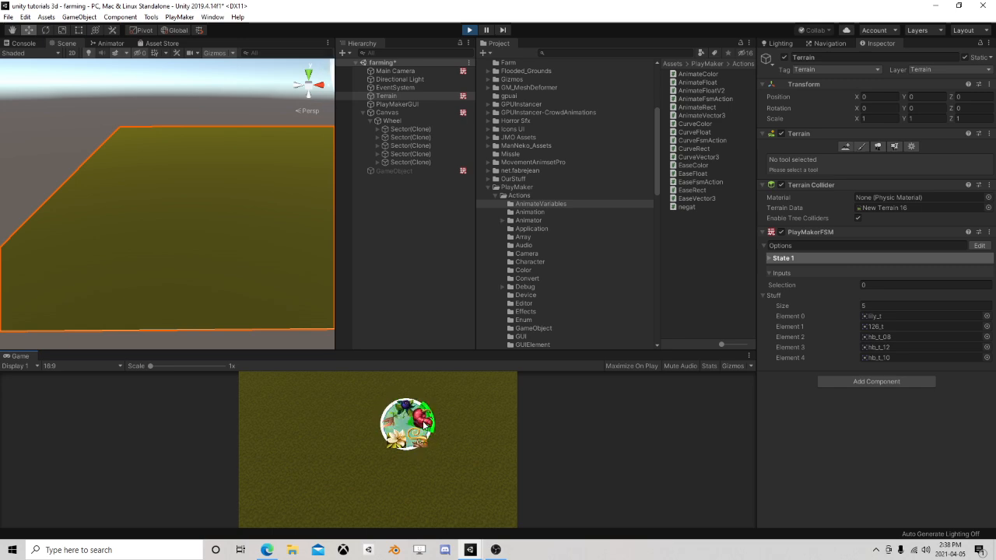
{"action": "left_click", "coordinate": [423, 425]}
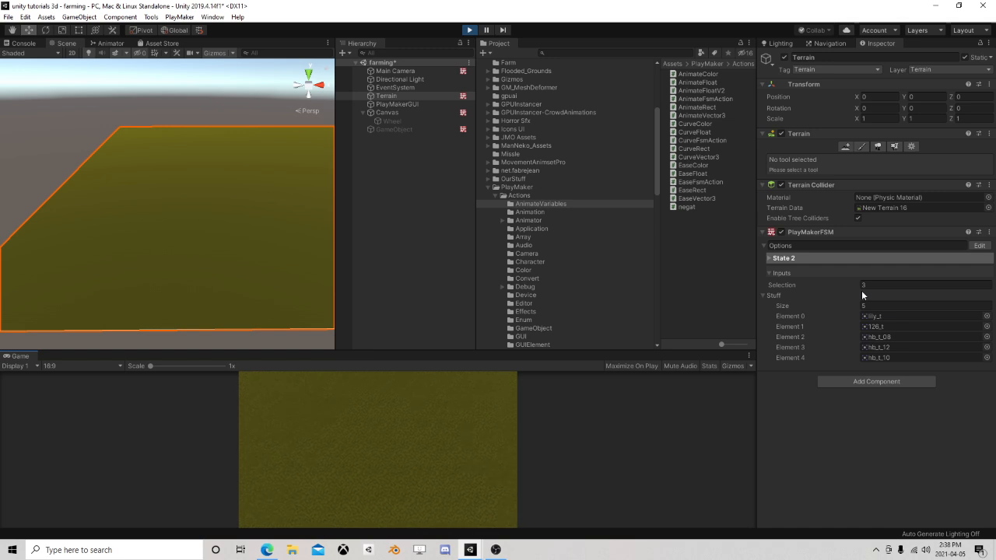
{"action": "left_click", "coordinate": [343, 449]}
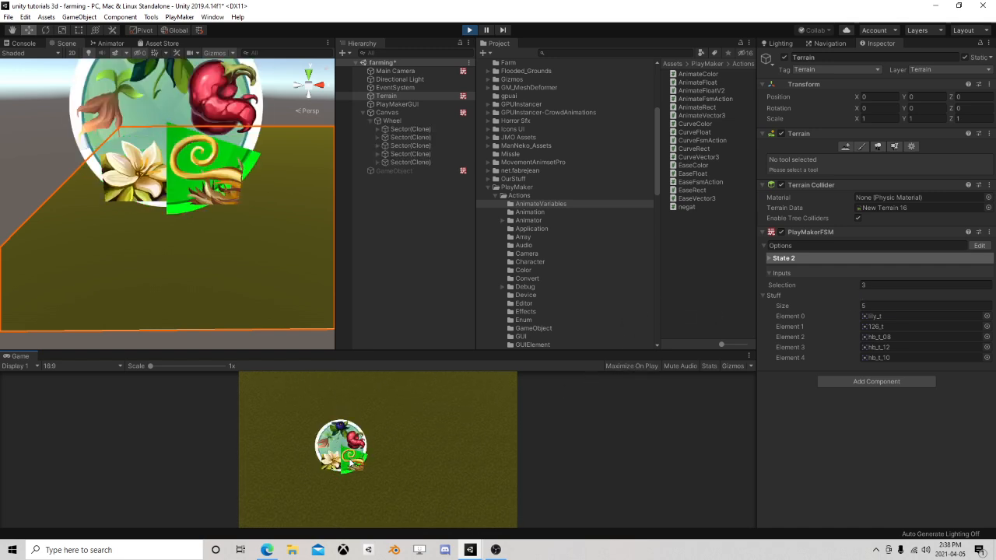
{"action": "left_click", "coordinate": [350, 459]}
{"action": "left_click", "coordinate": [370, 460]}
{"action": "left_click", "coordinate": [350, 445]}
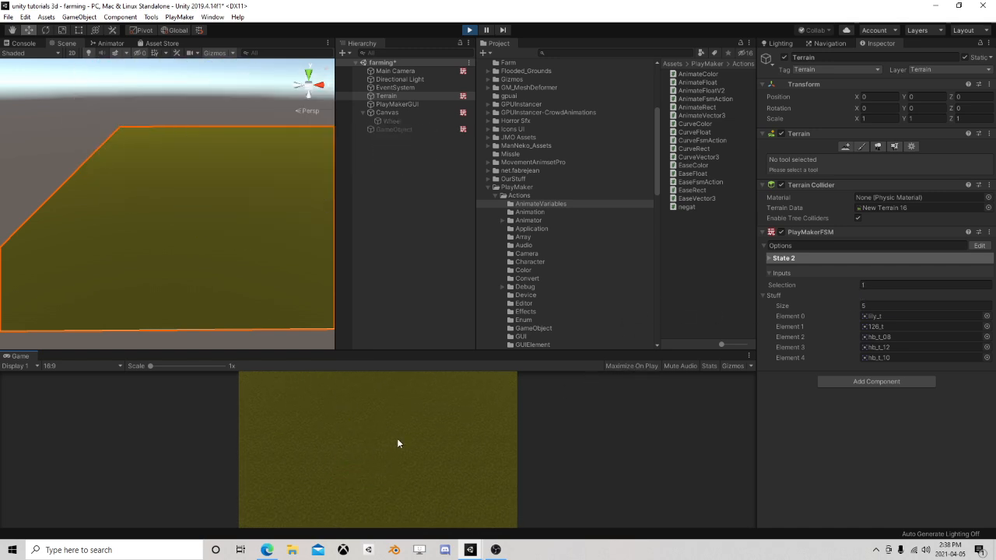
{"action": "left_click", "coordinate": [409, 431]}
{"action": "left_click", "coordinate": [390, 458]}
{"action": "left_click", "coordinate": [397, 456]}
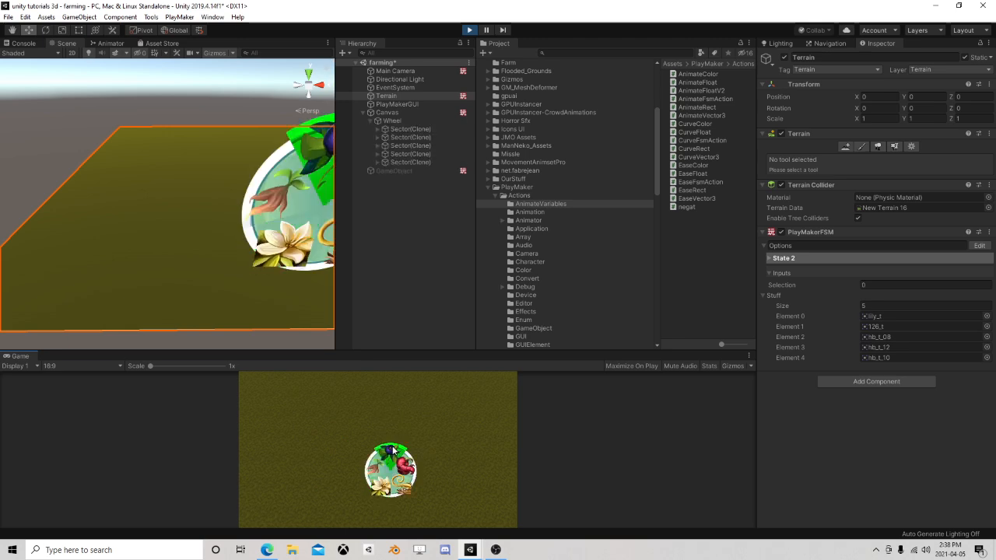
{"action": "left_click", "coordinate": [392, 450]}
{"action": "key", "text": "ctrl+p"}
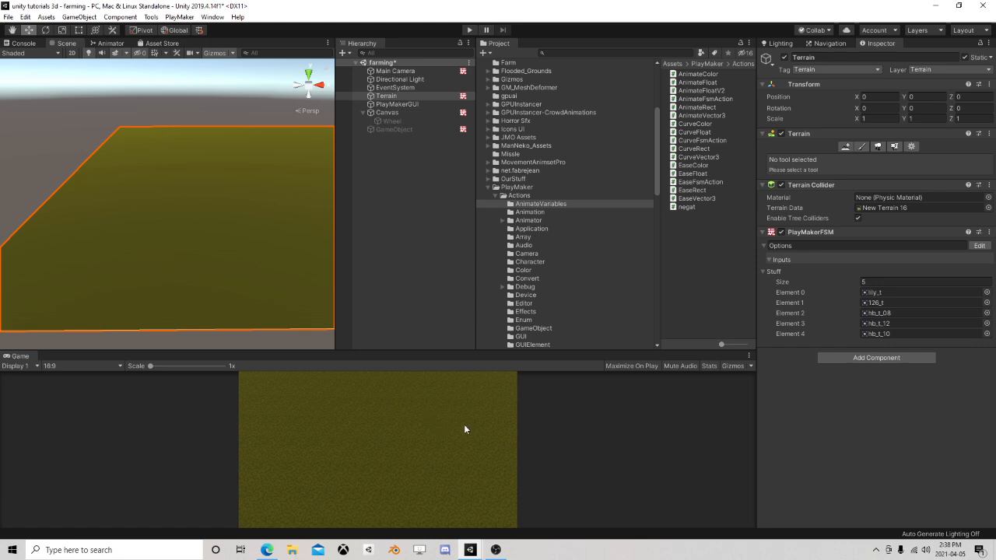
Step: Open the Terrain's Options FSM and examine its variables, including the sprites held in the Stuff array
{"action": "left_click", "coordinate": [393, 96]}
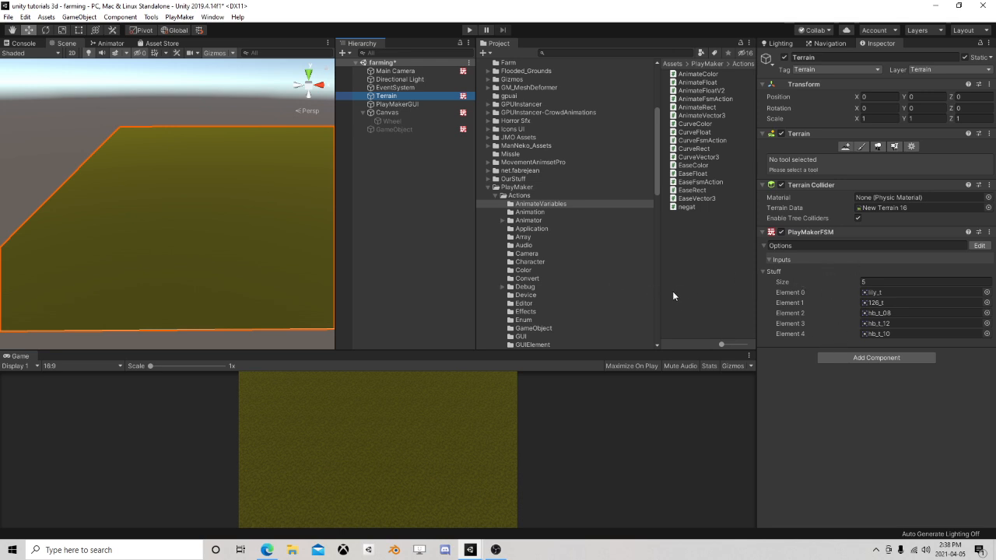
{"action": "left_click", "coordinate": [763, 271]}
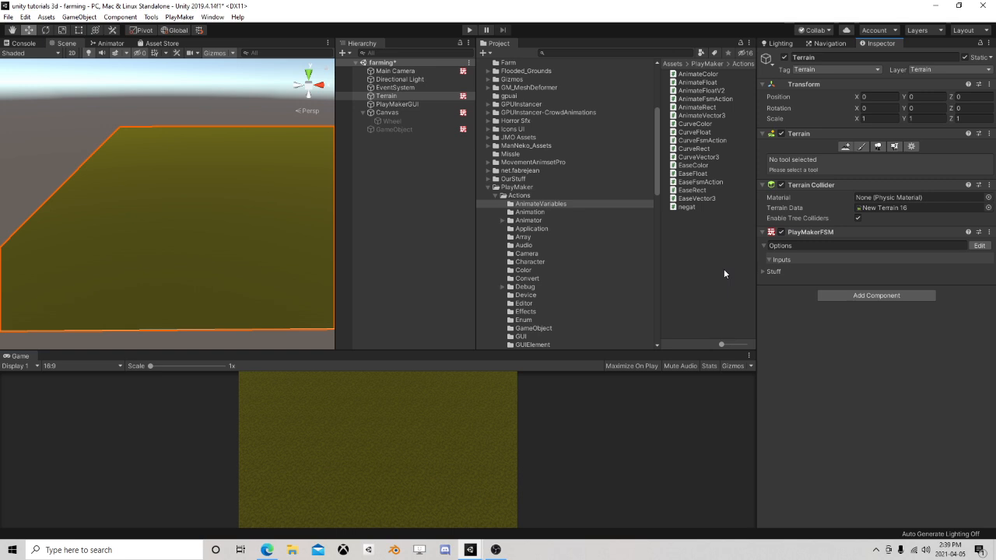
{"action": "left_click", "coordinate": [980, 246]}
{"action": "left_click", "coordinate": [690, 102]}
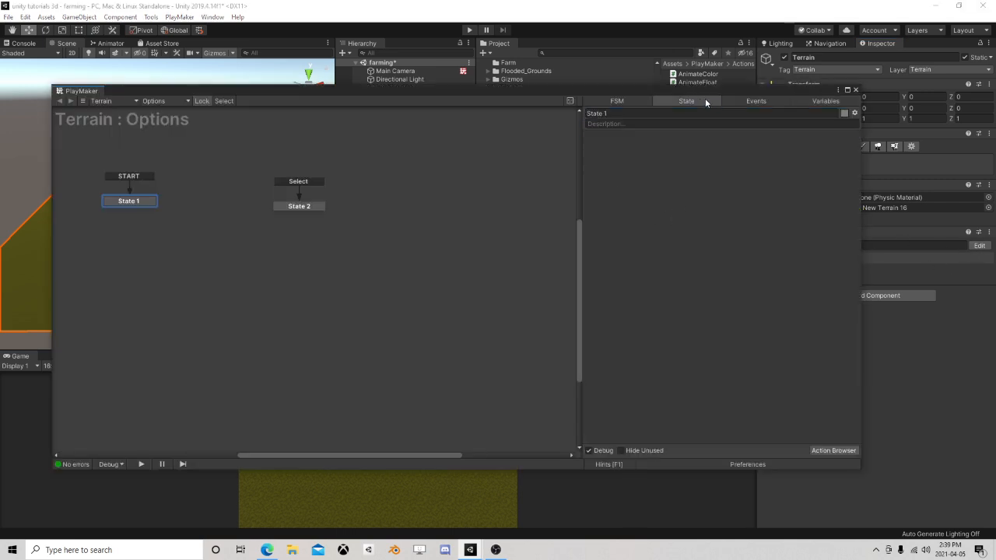
{"action": "left_click", "coordinate": [756, 101]}
{"action": "left_click", "coordinate": [826, 101]}
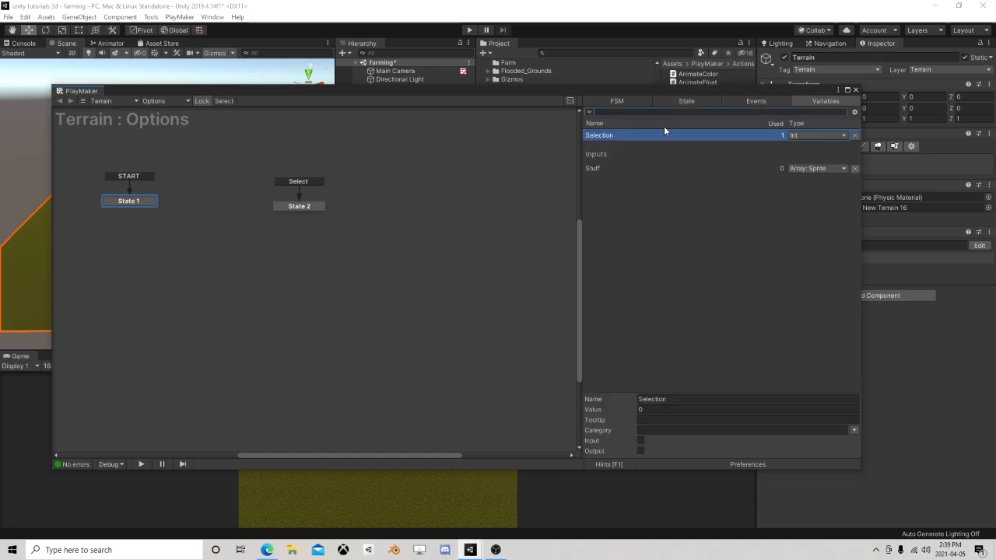
{"action": "left_click", "coordinate": [616, 169]}
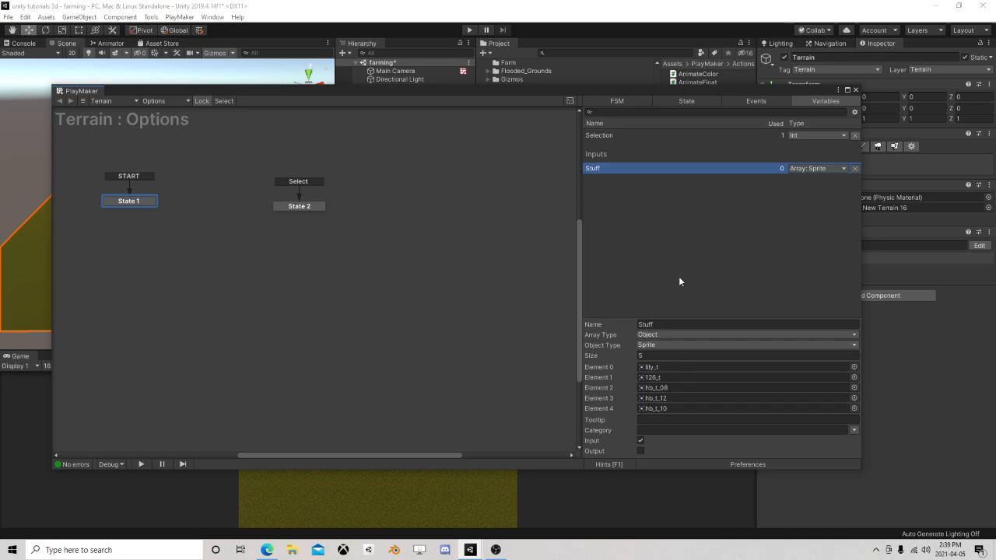
{"action": "left_click_drag", "start_coordinate": [648, 90], "coordinate": [656, 51]}
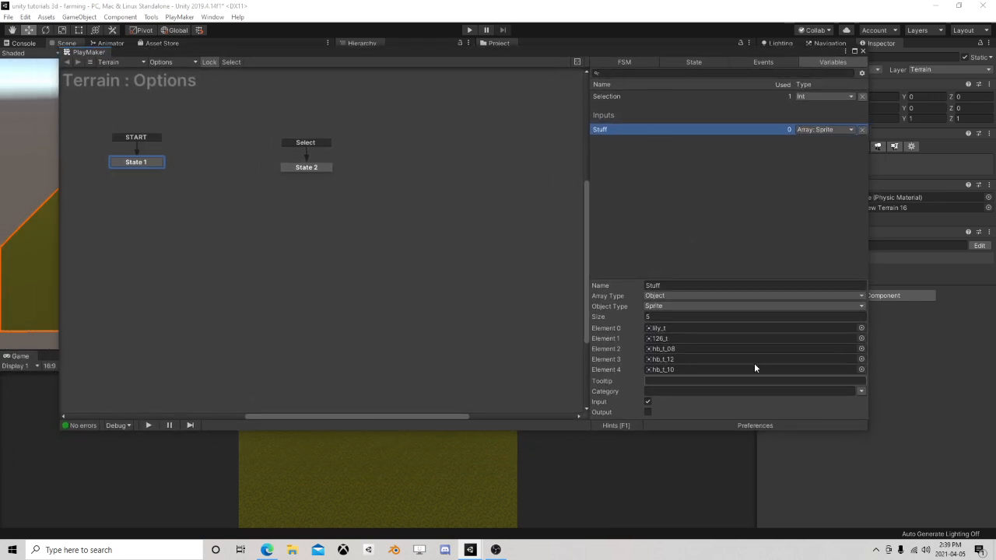
{"action": "left_click", "coordinate": [662, 221]}
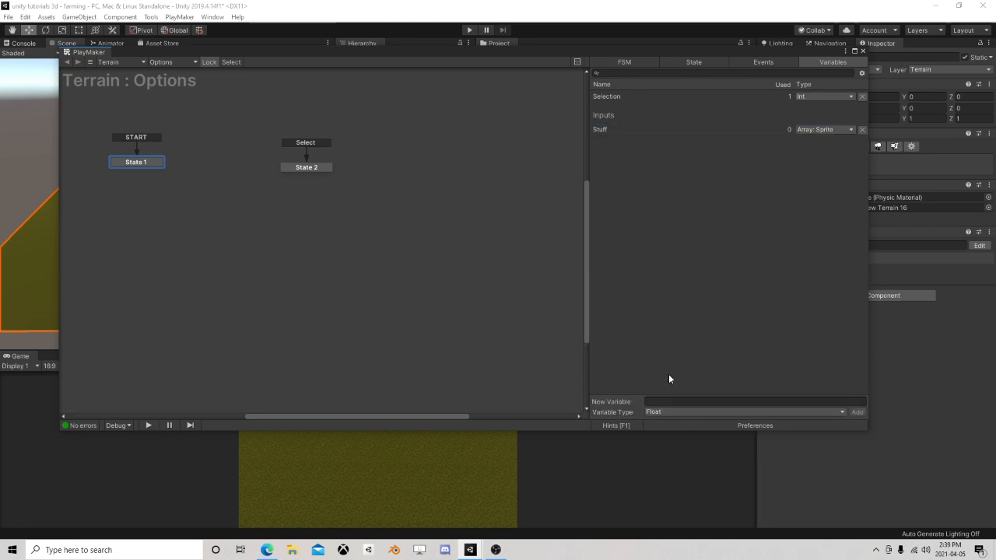
Step: Add a GameObject array variable named Plants to the Terrain's Options FSM, mark it as an input, and close the FSM editor
{"action": "left_click", "coordinate": [662, 412]}
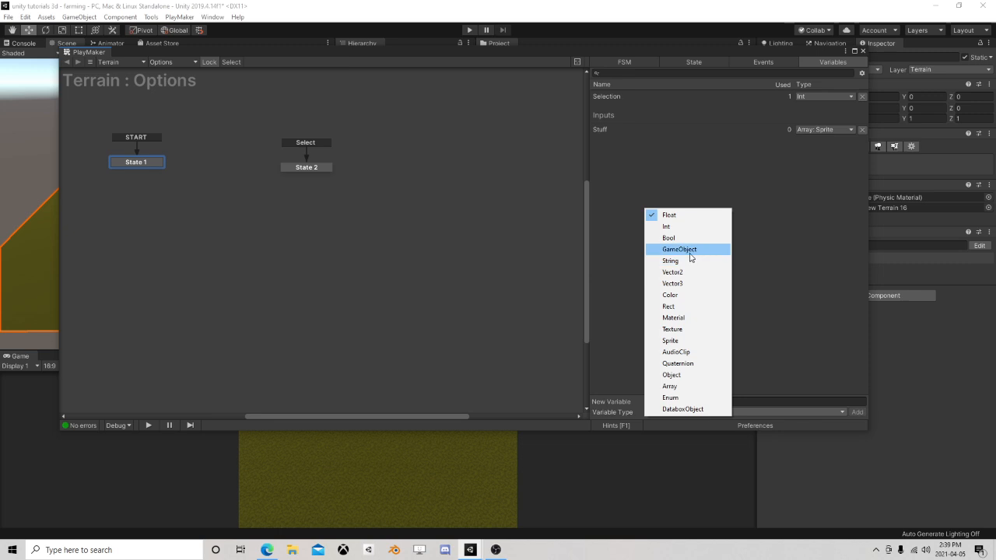
{"action": "left_click", "coordinate": [670, 386]}
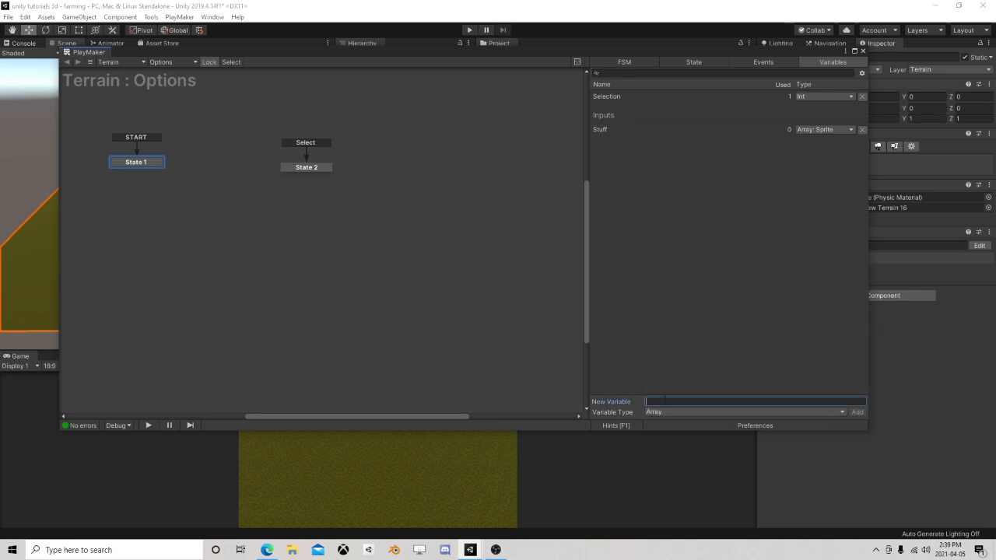
{"action": "type", "text": "Plants"}
{"action": "key", "text": "Return"}
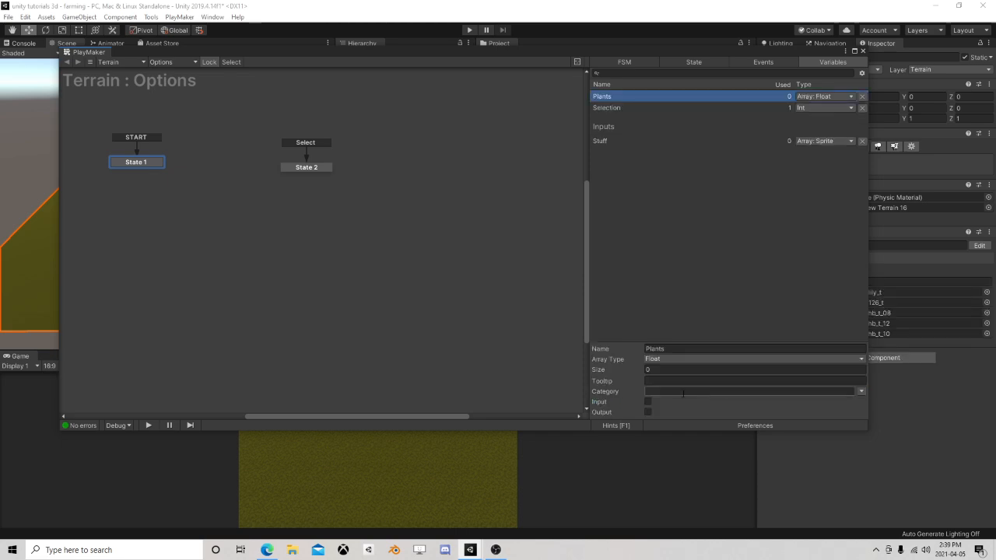
{"action": "left_click", "coordinate": [690, 358]}
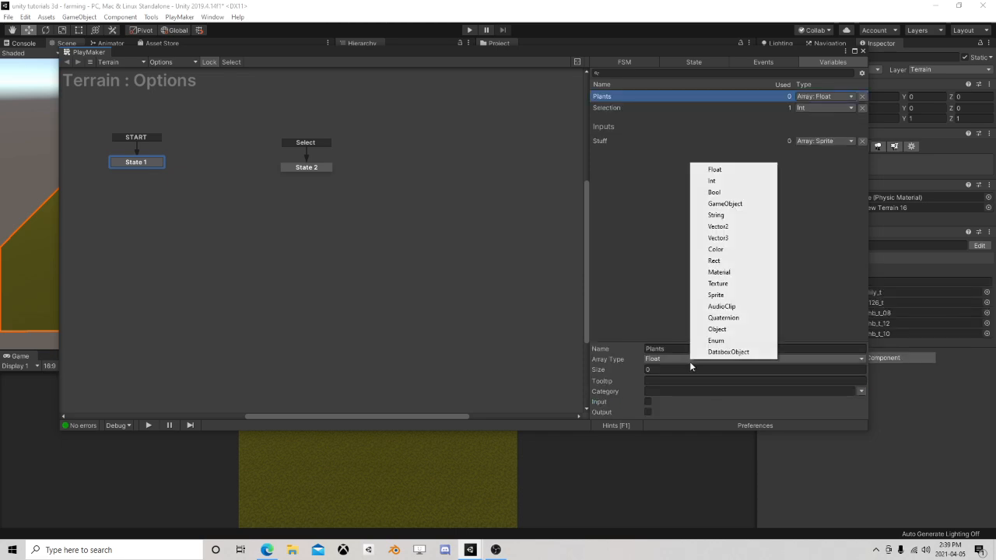
{"action": "left_click", "coordinate": [749, 205]}
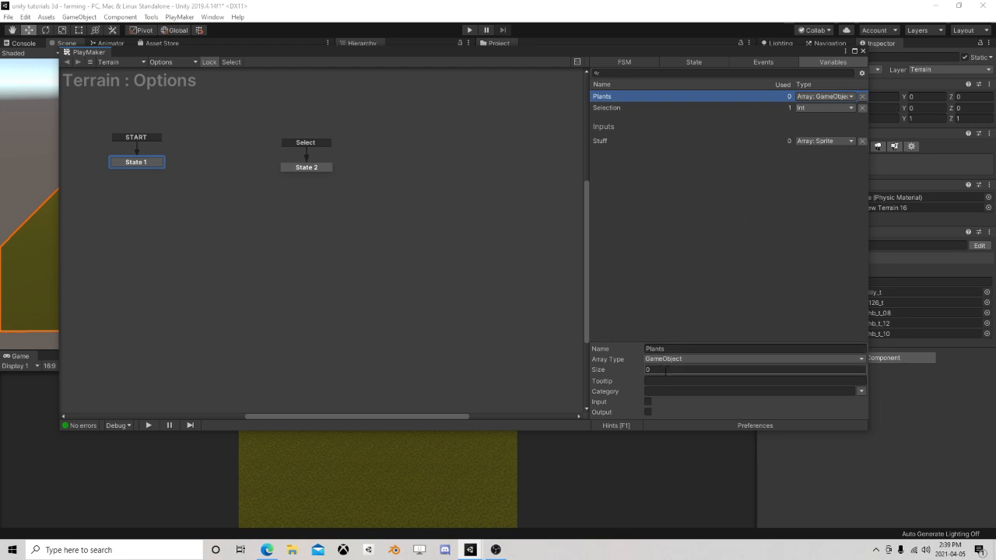
{"action": "left_click", "coordinate": [647, 402]}
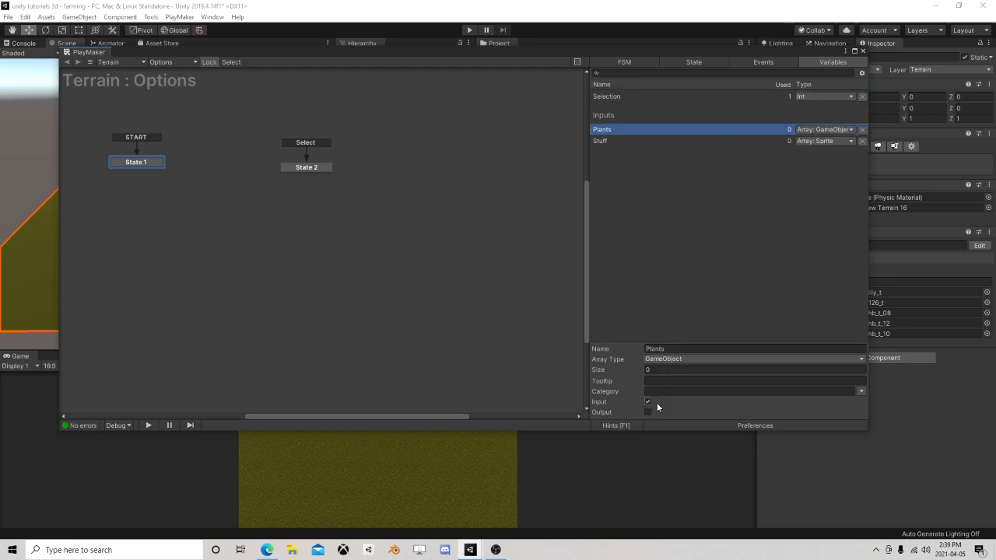
{"action": "left_click", "coordinate": [862, 50]}
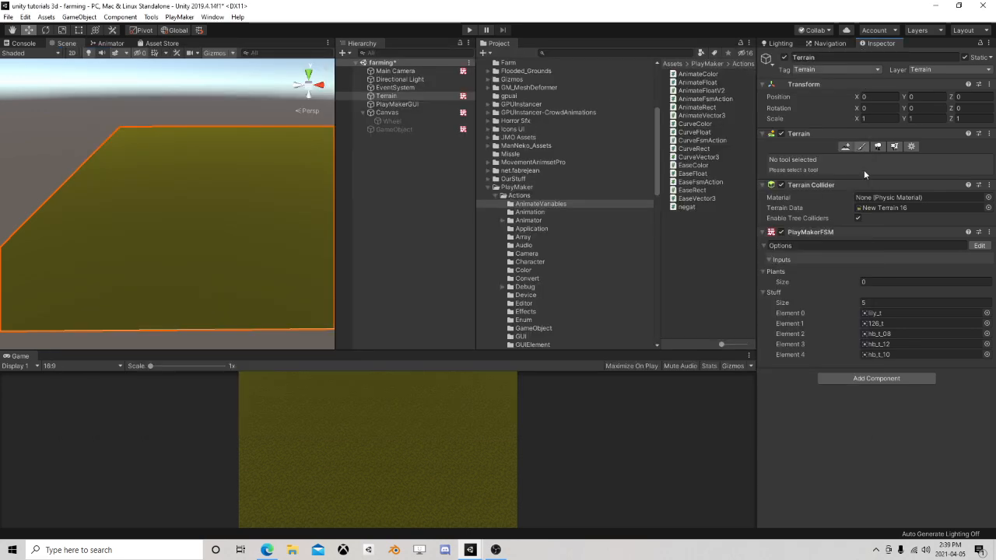
Step: Set the size of the Terrain's Plants array to 5 and check the action in the Options FSM's State 2
{"action": "left_click", "coordinate": [862, 282]}
{"action": "type", "text": "5"}
{"action": "key", "text": "Return"}
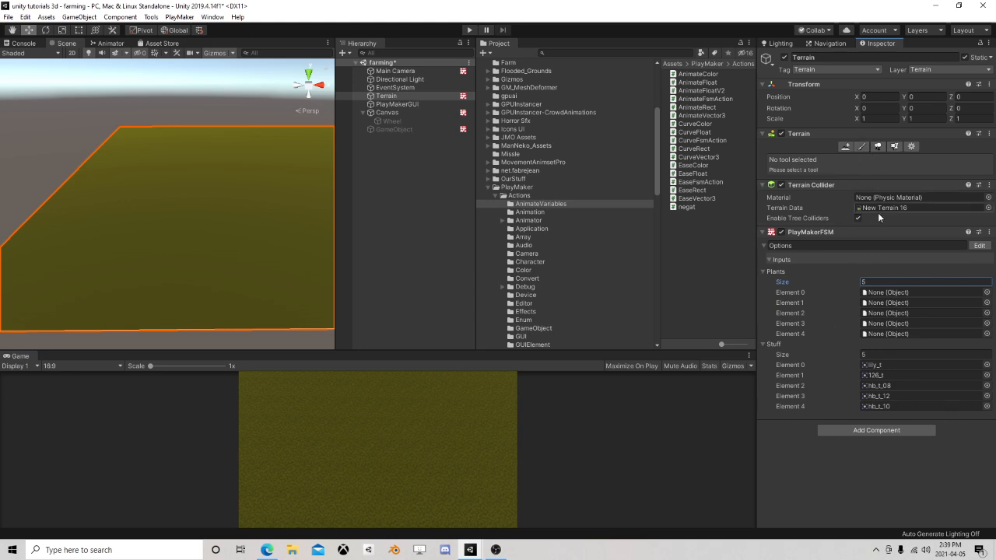
{"action": "left_click", "coordinate": [980, 245]}
{"action": "left_click", "coordinate": [302, 169]}
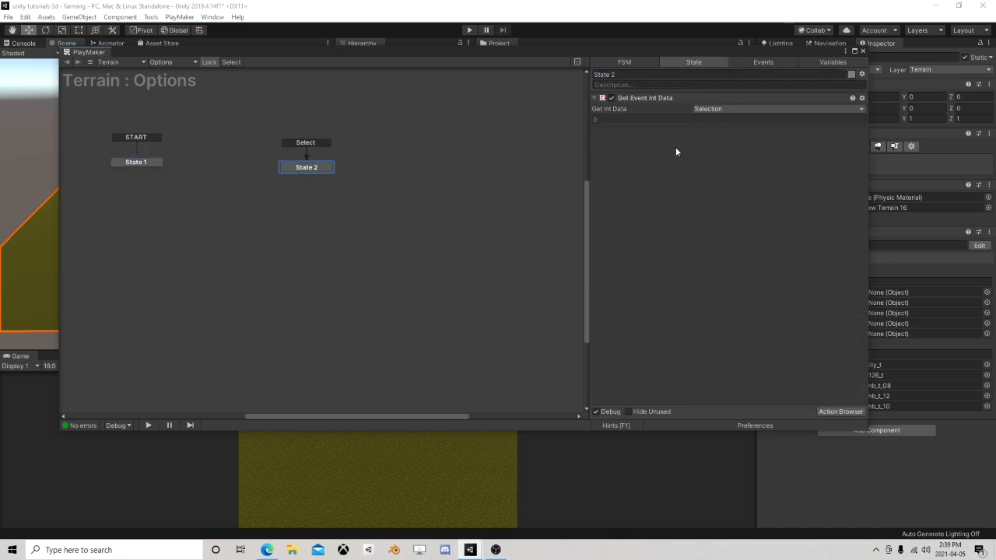
{"action": "left_click", "coordinate": [862, 51]}
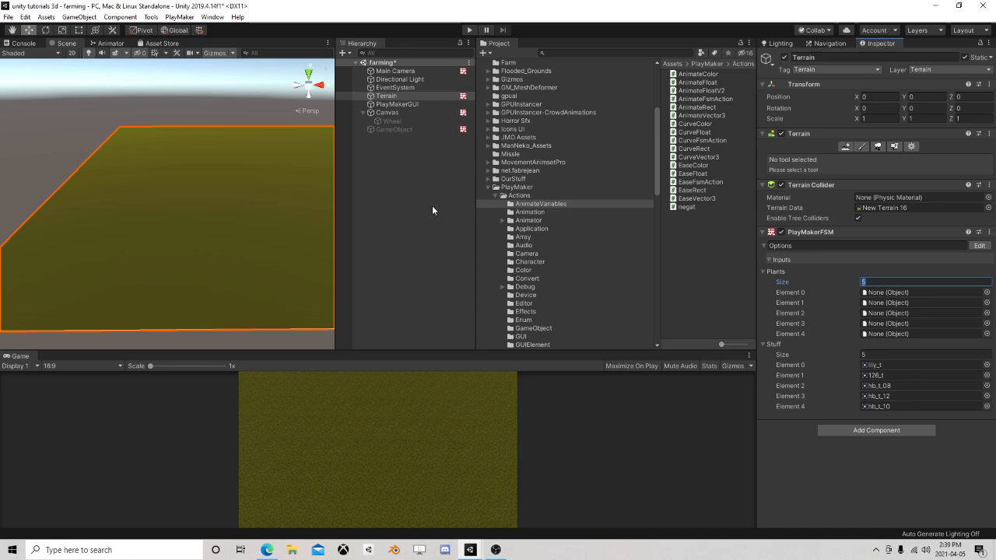
{"action": "left_click_drag", "start_coordinate": [242, 232], "coordinate": [222, 291], "text": "alt"}
{"action": "scroll", "coordinate": [225, 199], "scroll_direction": "up", "scroll_amount": 3}
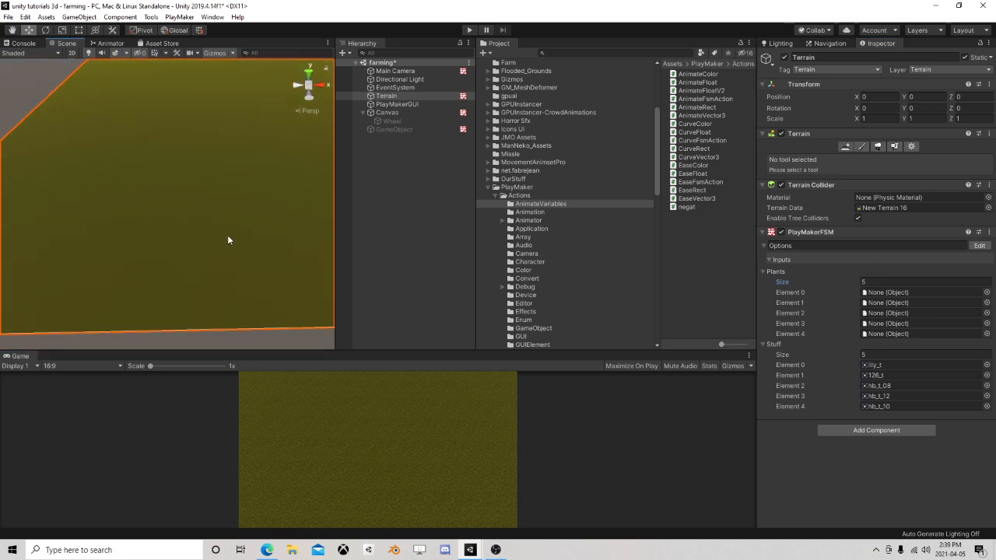
{"action": "scroll", "coordinate": [218, 231], "scroll_direction": "up", "scroll_amount": 3}
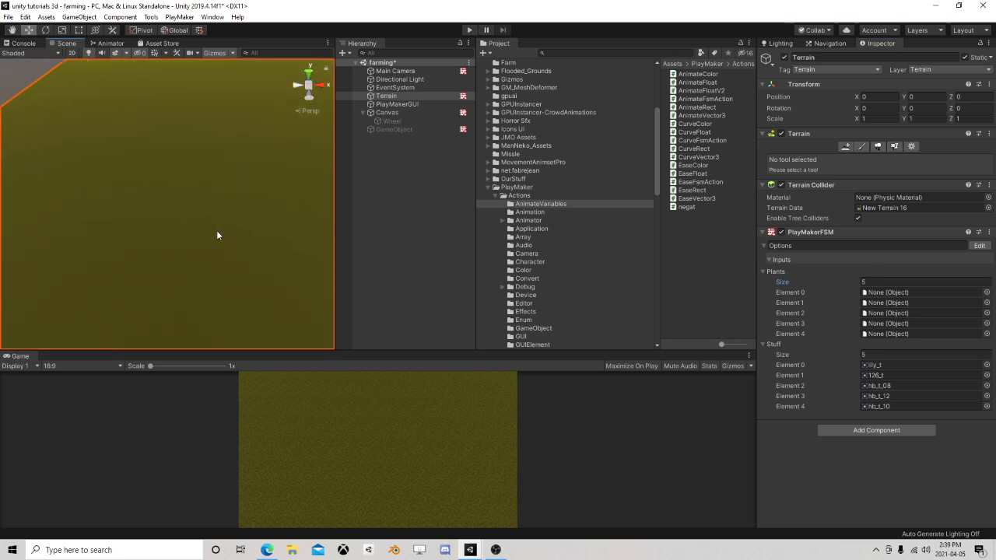
{"action": "scroll", "coordinate": [218, 231], "scroll_direction": "up", "scroll_amount": 3}
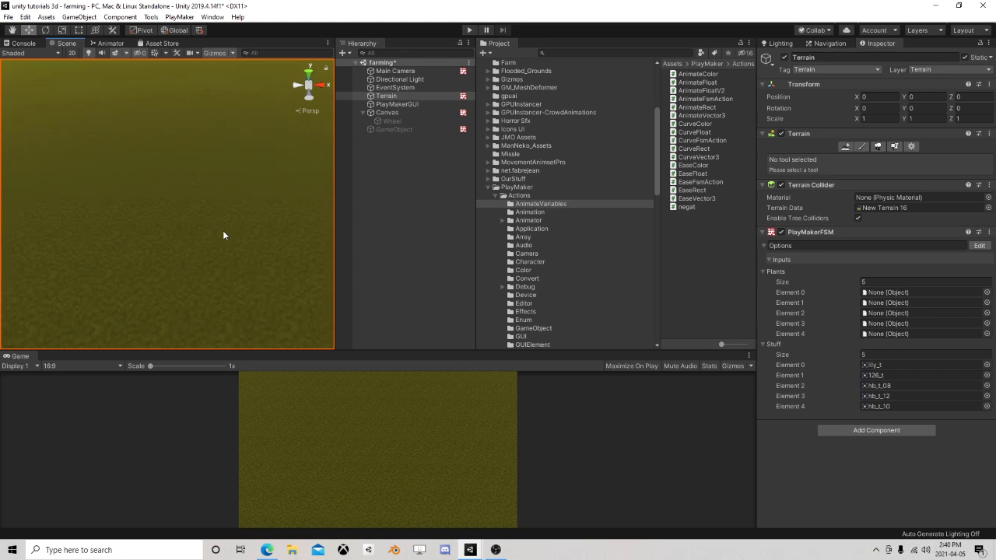
{"action": "scroll", "coordinate": [223, 231], "scroll_direction": "up", "scroll_amount": 2}
Step: Collapse the PlayMaker project folder and set Element 0 of the Terrain's Stuff array to the 125_t sprite
{"action": "left_click", "coordinate": [487, 188]}
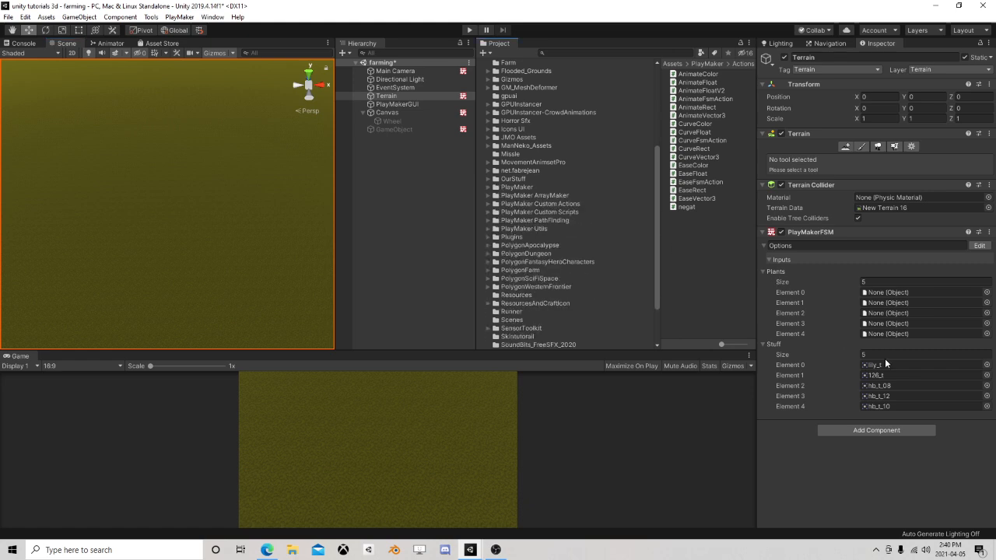
{"action": "left_click", "coordinate": [987, 365]}
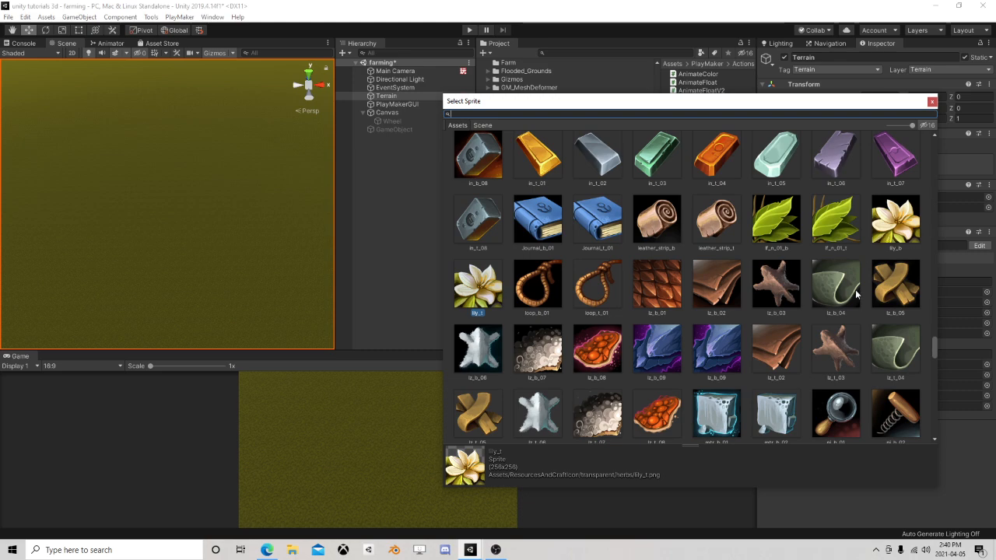
{"action": "scroll", "coordinate": [857, 293], "scroll_direction": "down", "scroll_amount": 15}
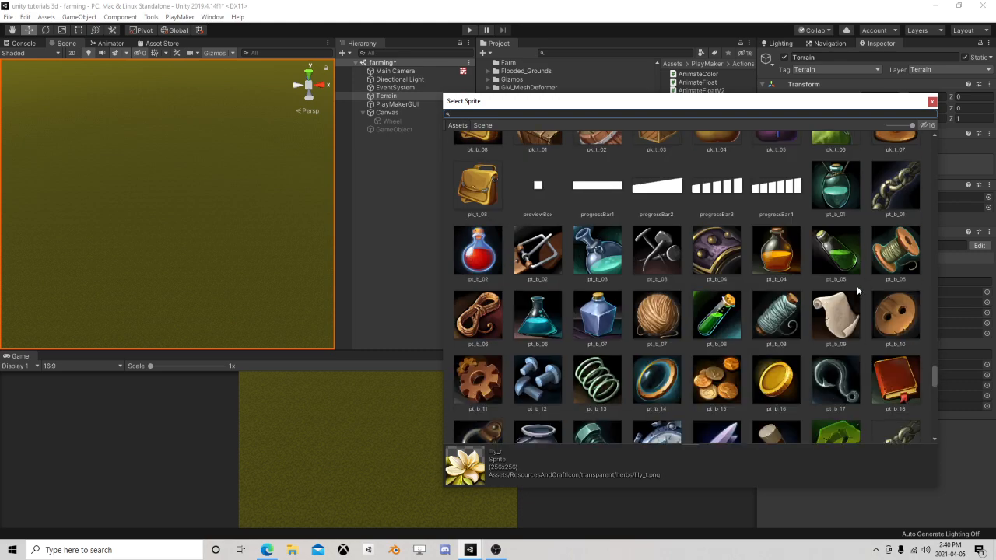
{"action": "scroll", "coordinate": [857, 286], "scroll_direction": "up", "scroll_amount": 8}
{"action": "scroll", "coordinate": [857, 286], "scroll_direction": "down", "scroll_amount": 9}
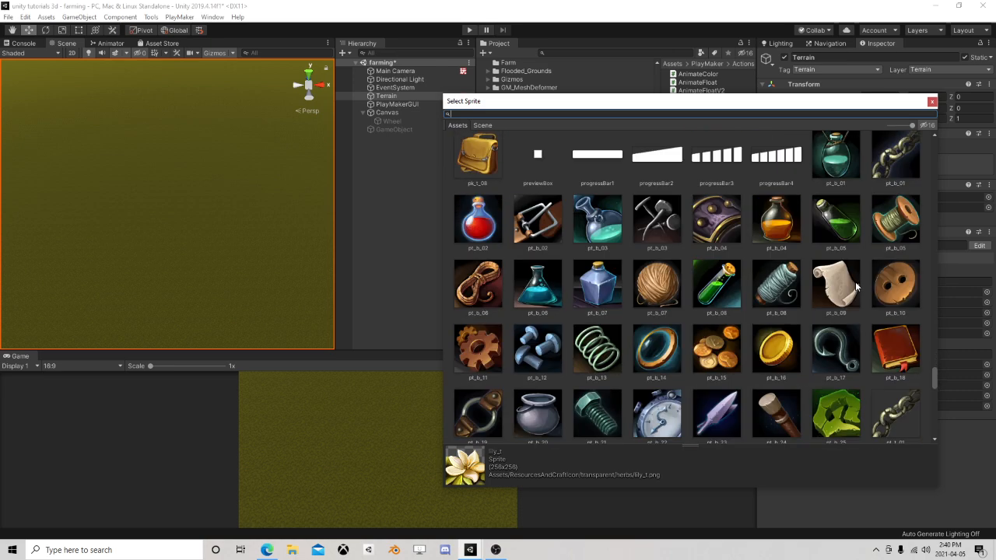
{"action": "scroll", "coordinate": [857, 288], "scroll_direction": "down", "scroll_amount": 15}
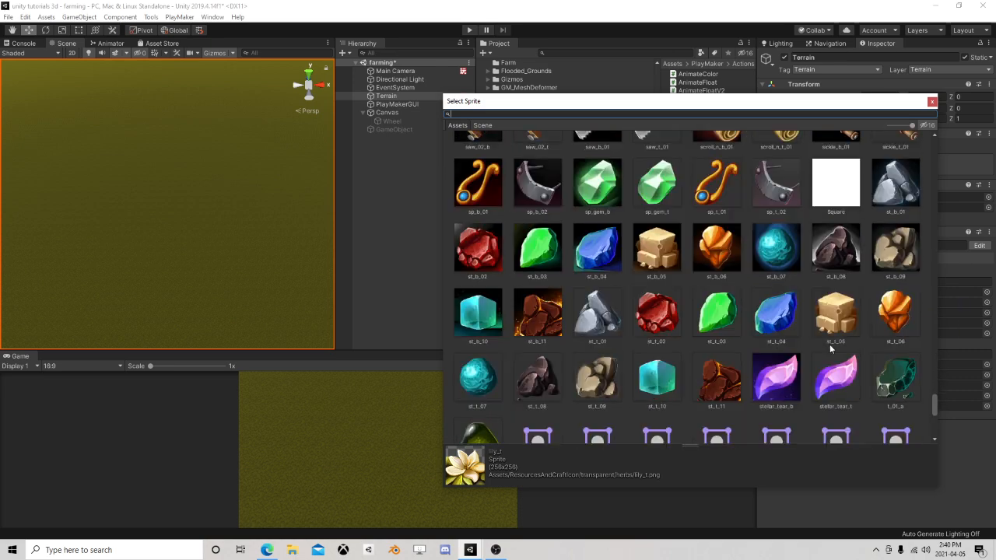
{"action": "scroll", "coordinate": [829, 343], "scroll_direction": "down", "scroll_amount": 10}
{"action": "scroll", "coordinate": [824, 323], "scroll_direction": "up", "scroll_amount": 3}
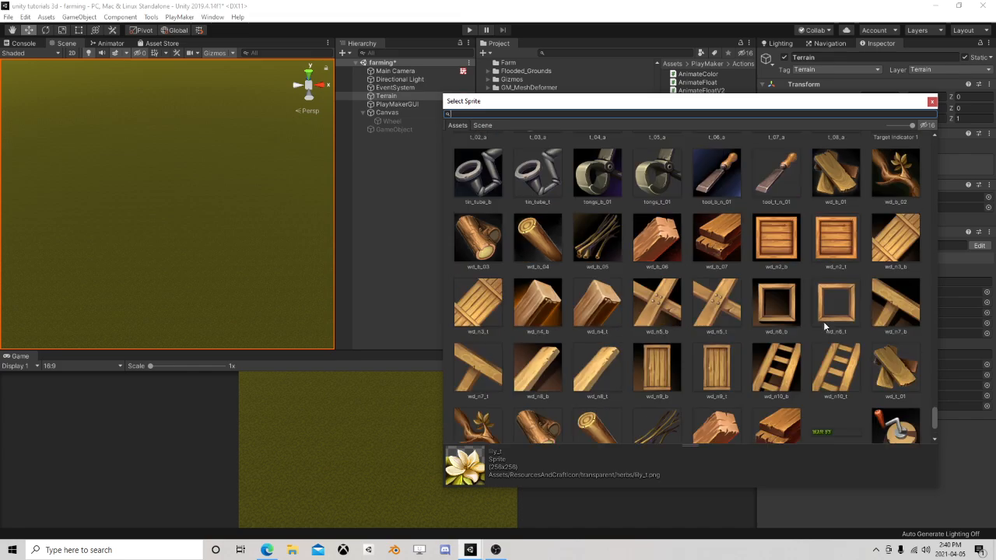
{"action": "scroll", "coordinate": [825, 326], "scroll_direction": "up", "scroll_amount": 10}
{"action": "left_click_drag", "start_coordinate": [937, 402], "coordinate": [937, 144]}
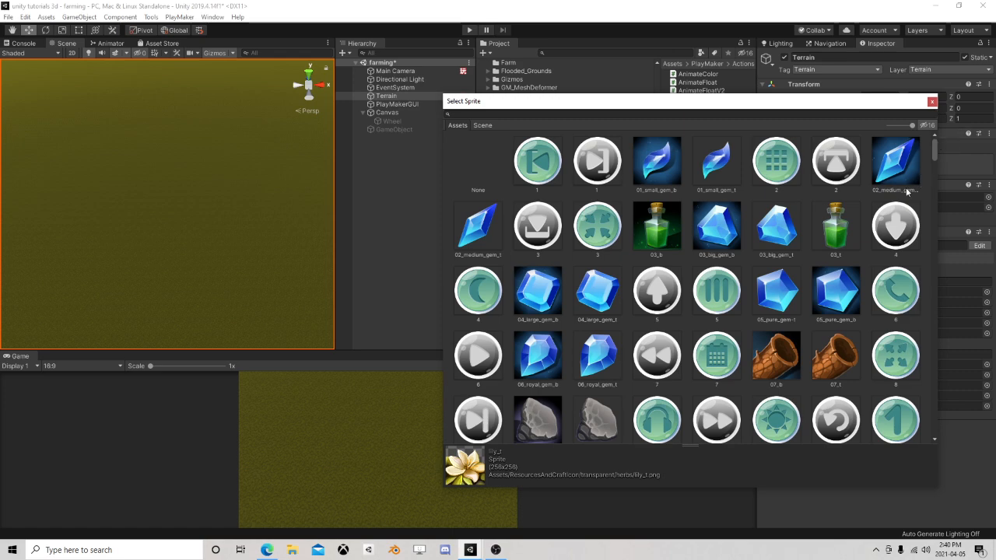
{"action": "scroll", "coordinate": [775, 282], "scroll_direction": "down", "scroll_amount": 20}
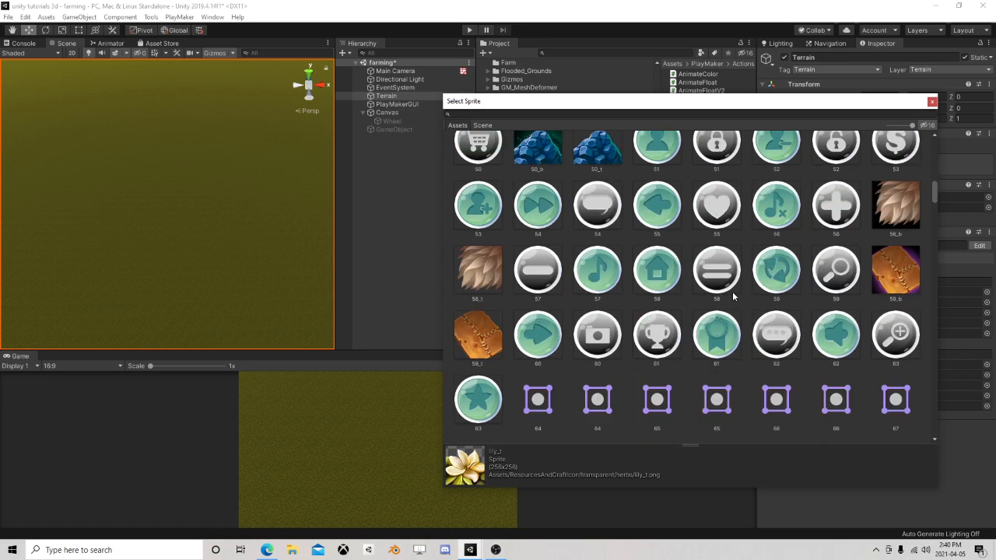
{"action": "scroll", "coordinate": [732, 296], "scroll_direction": "down", "scroll_amount": 7}
{"action": "scroll", "coordinate": [732, 290], "scroll_direction": "down", "scroll_amount": 3}
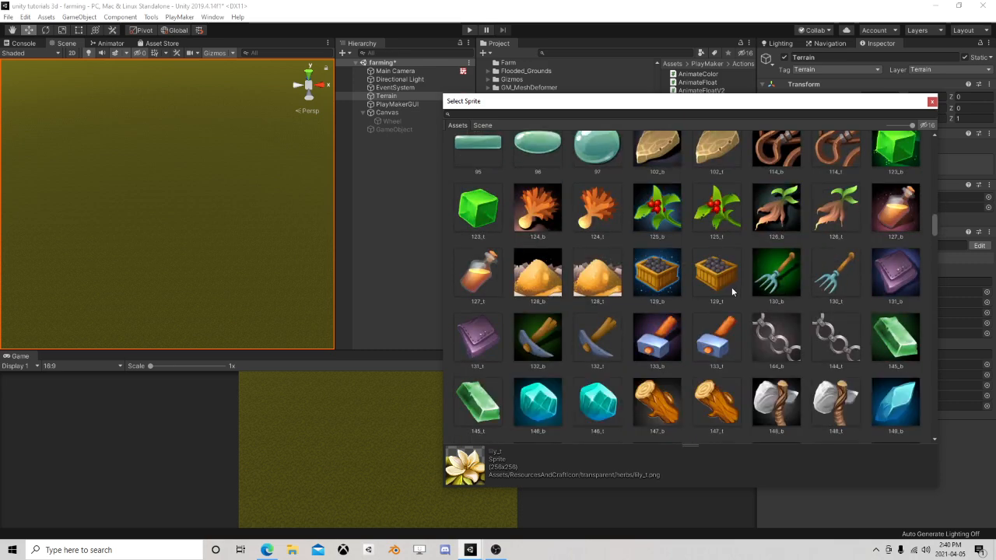
{"action": "left_click", "coordinate": [713, 207]}
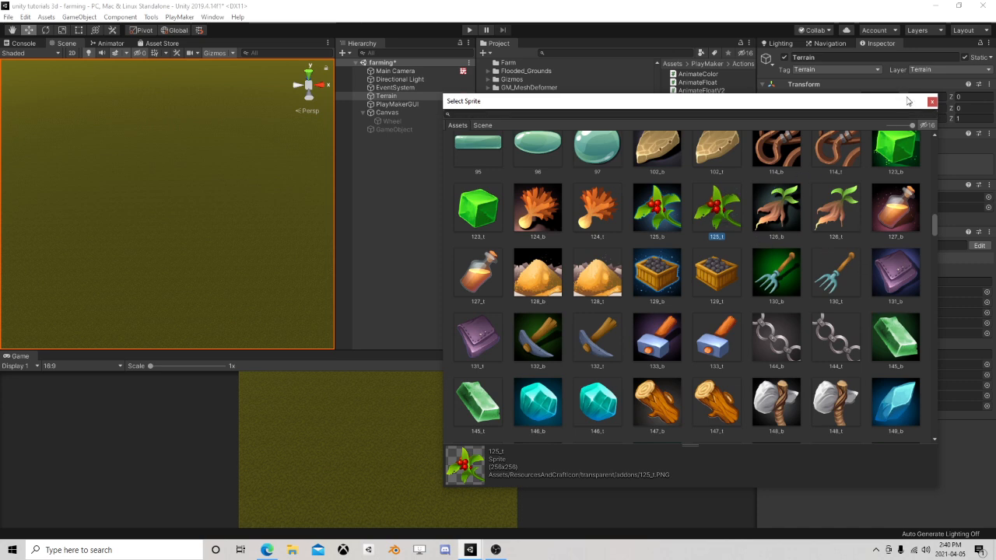
{"action": "left_click", "coordinate": [932, 102]}
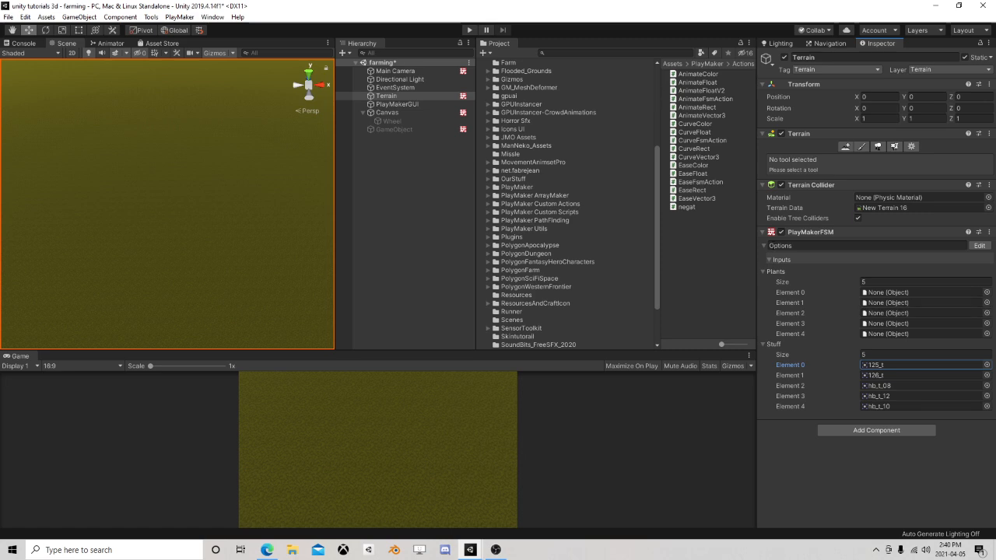
Step: Show the contents of the Plants folder inside PolygonFarm's Prefabs in the project files
{"action": "scroll", "coordinate": [556, 196], "scroll_direction": "down", "scroll_amount": 3}
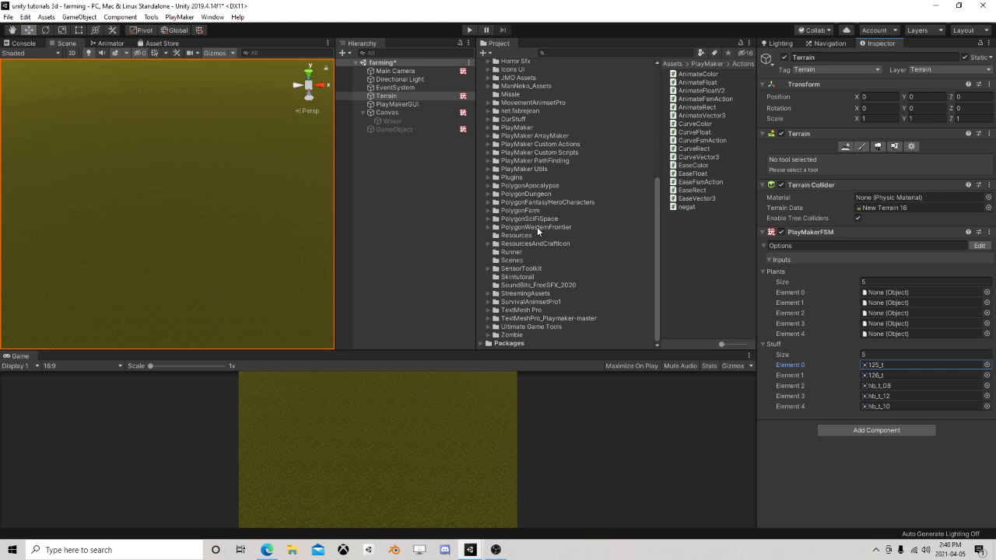
{"action": "scroll", "coordinate": [505, 232], "scroll_direction": "up", "scroll_amount": 2}
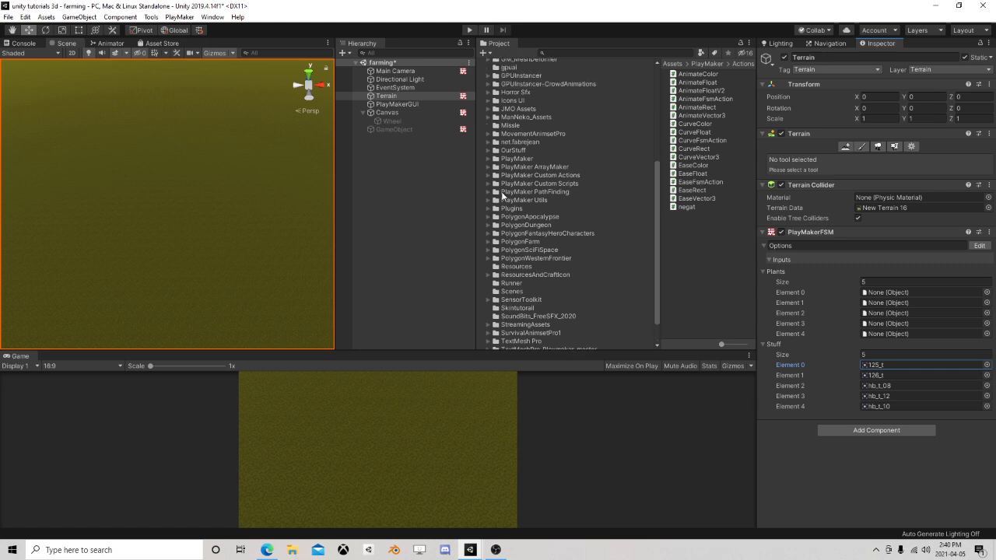
{"action": "left_click", "coordinate": [488, 242]}
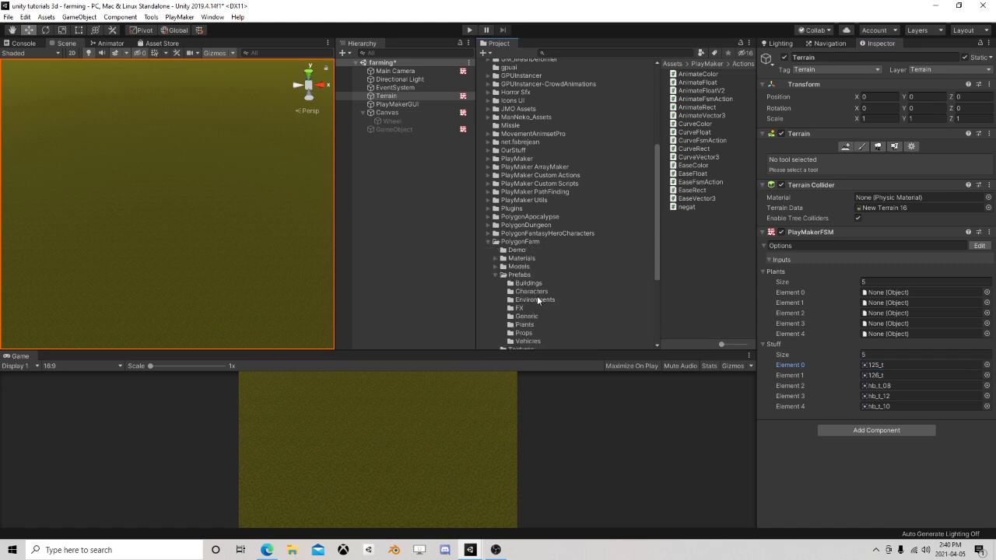
{"action": "left_click", "coordinate": [526, 325]}
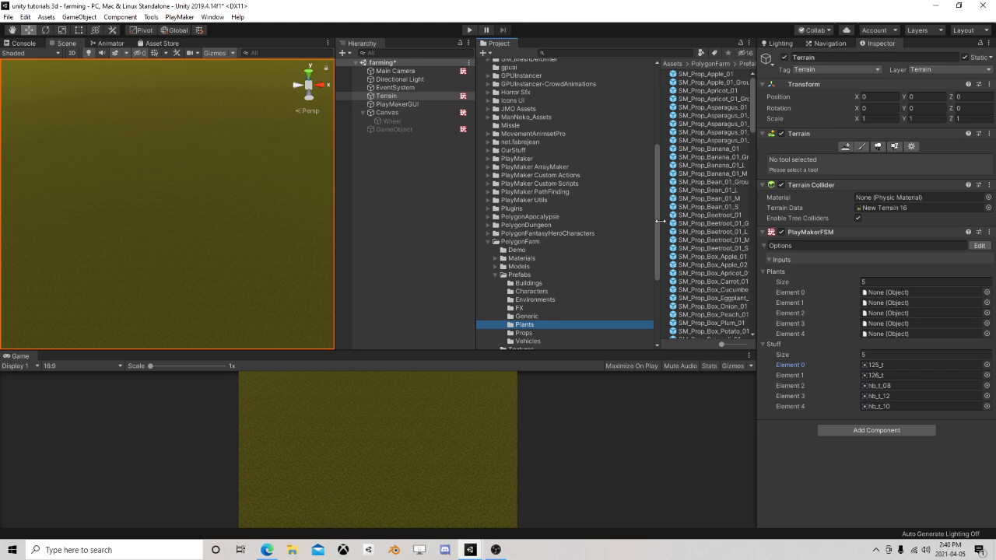
Step: Widen the file area of the Plants folder and enlarge its thumbnails to look over the plant prefabs
{"action": "left_click_drag", "start_coordinate": [664, 220], "coordinate": [554, 223]}
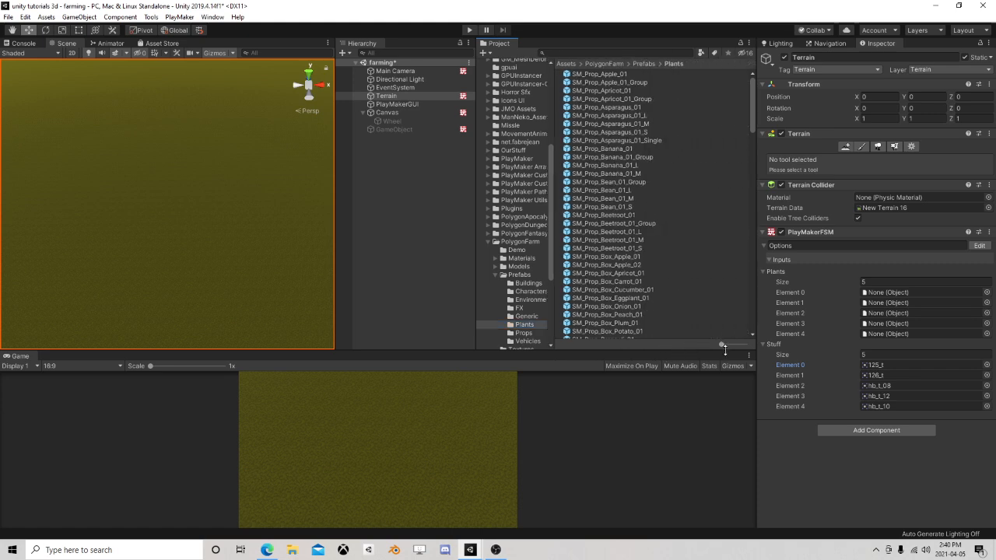
{"action": "left_click_drag", "start_coordinate": [723, 346], "coordinate": [748, 346]}
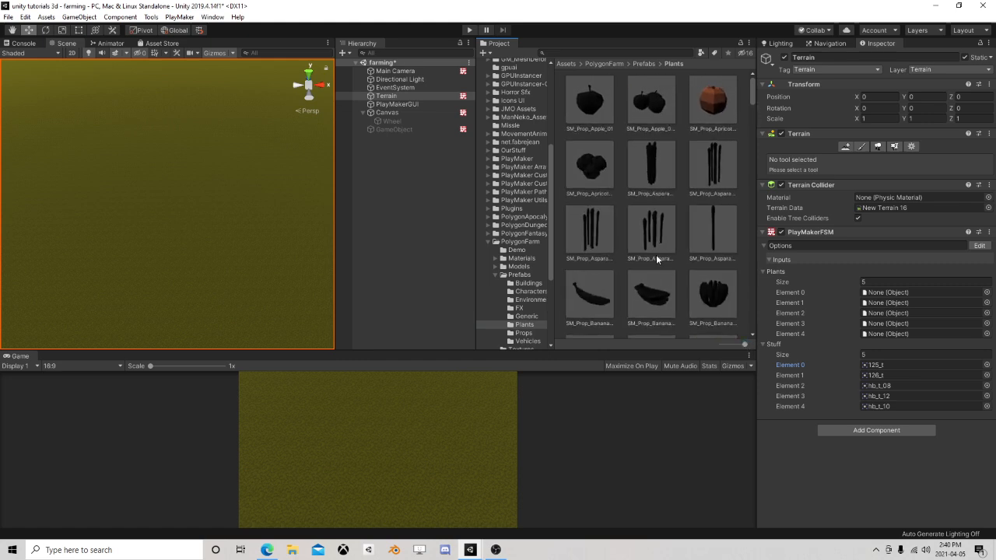
{"action": "scroll", "coordinate": [651, 252], "scroll_direction": "down", "scroll_amount": 6}
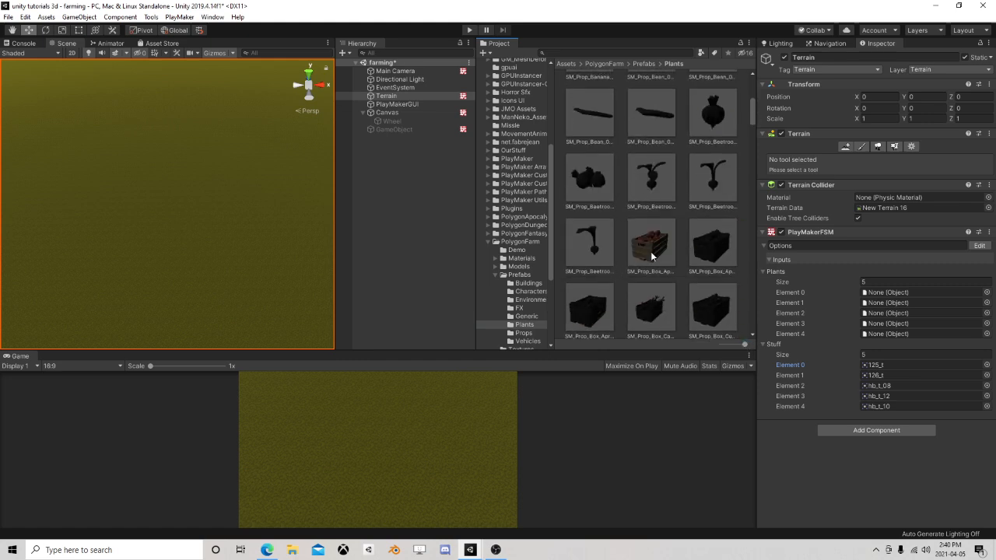
Step: Create an empty object in the scene hierarchy, name it Tomatoe, and frame it in the Scene view
{"action": "right_click", "coordinate": [371, 186]}
{"action": "left_click", "coordinate": [393, 289]}
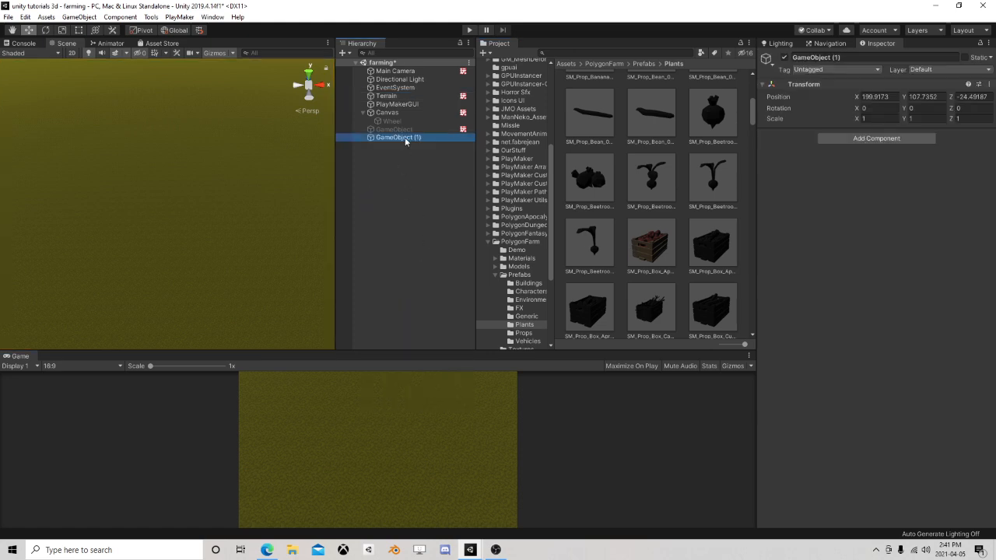
{"action": "left_click", "coordinate": [406, 139]}
{"action": "type", "text": "Tomatoe"}
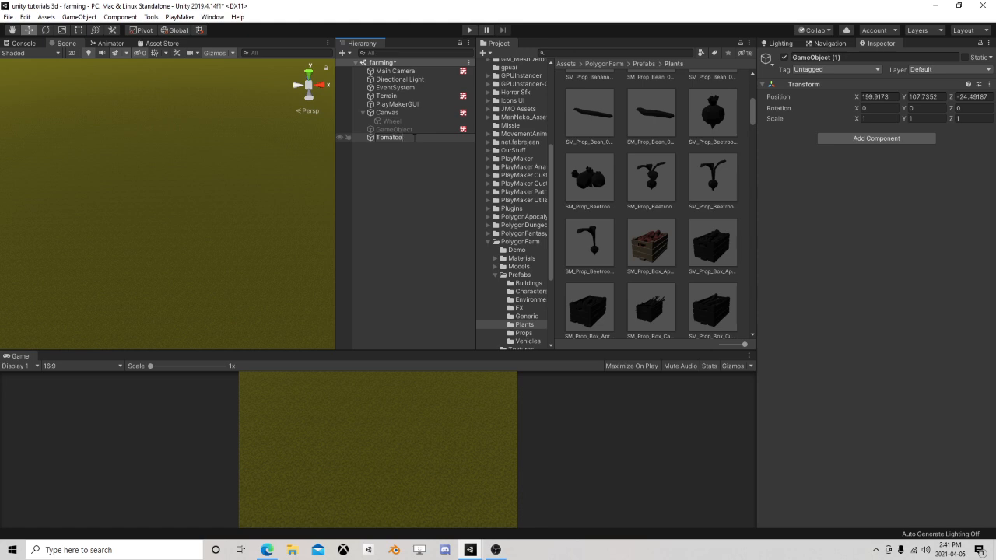
{"action": "key", "text": "Return"}
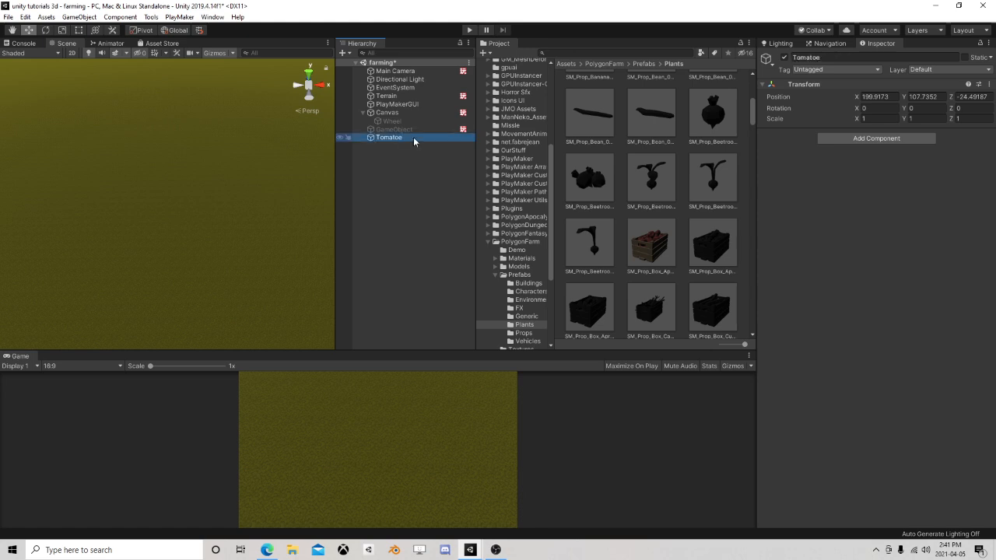
{"action": "scroll", "coordinate": [666, 200], "scroll_direction": "down", "scroll_amount": 5}
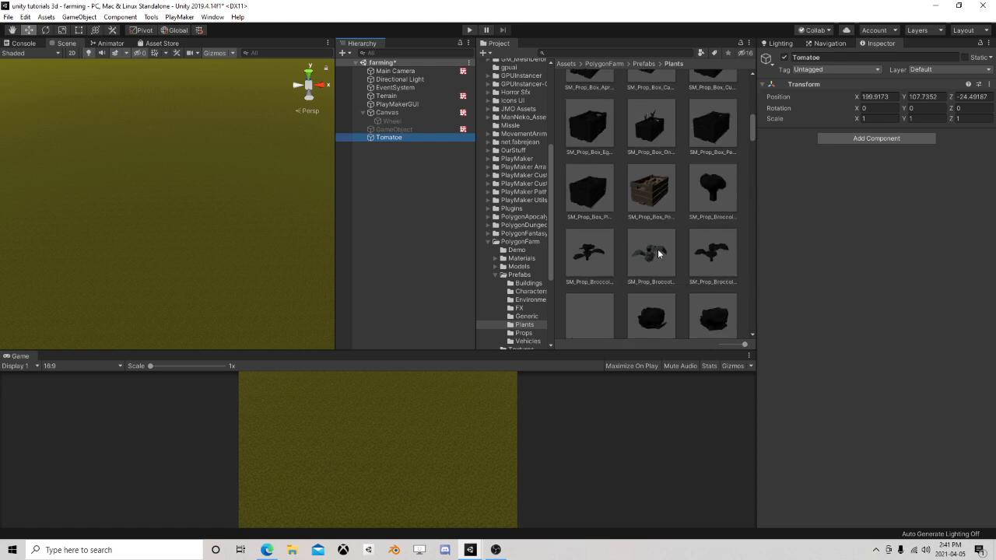
{"action": "double_click", "coordinate": [392, 138]}
Step: Preview the SM_Prop_Tomato_01_M and SM_Prop_Strawberry_01_M prefabs in the Plants folder, and rotate the strawberry's preview
{"action": "scroll", "coordinate": [654, 290], "scroll_direction": "down", "scroll_amount": 11}
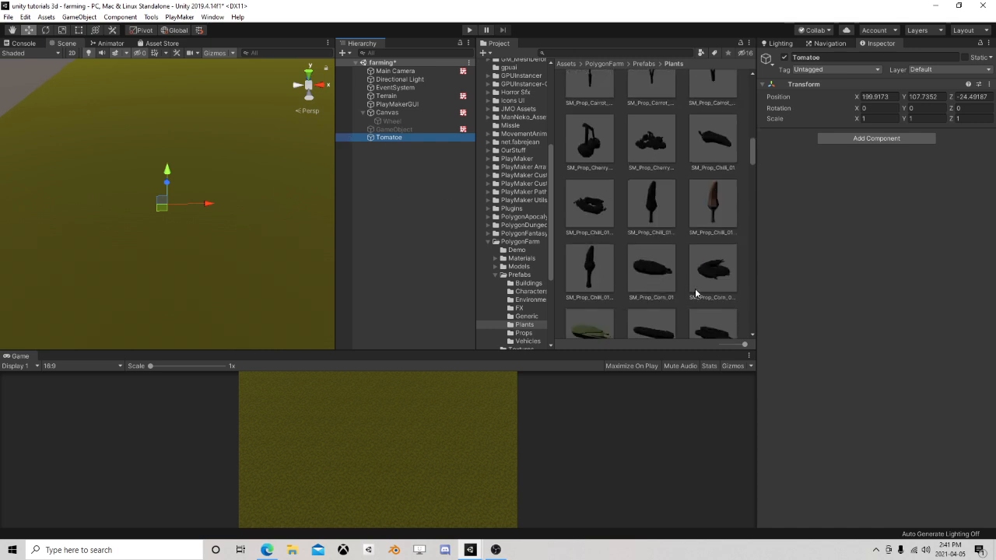
{"action": "left_click_drag", "start_coordinate": [752, 160], "coordinate": [776, 352]}
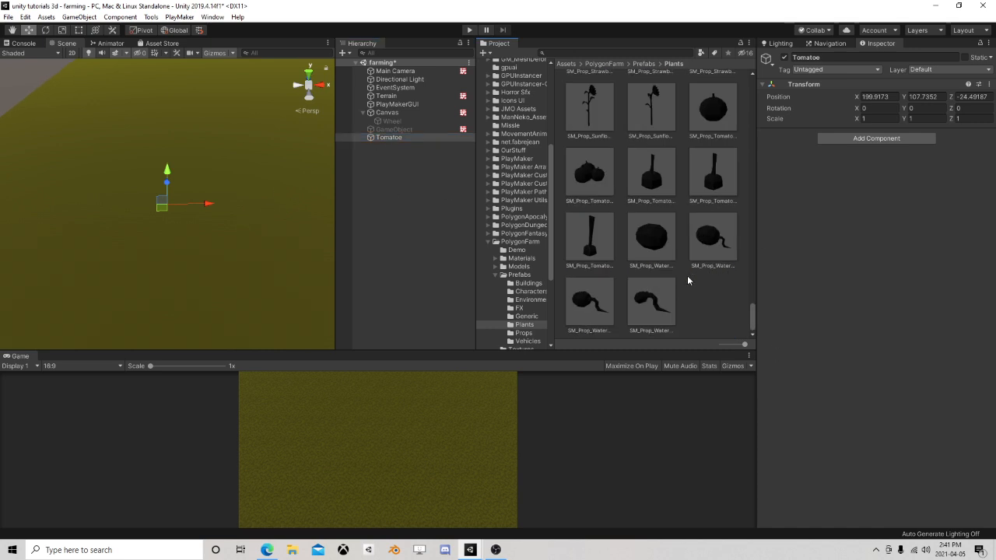
{"action": "scroll", "coordinate": [627, 274], "scroll_direction": "up", "scroll_amount": 3}
{"action": "left_click", "coordinate": [722, 262]}
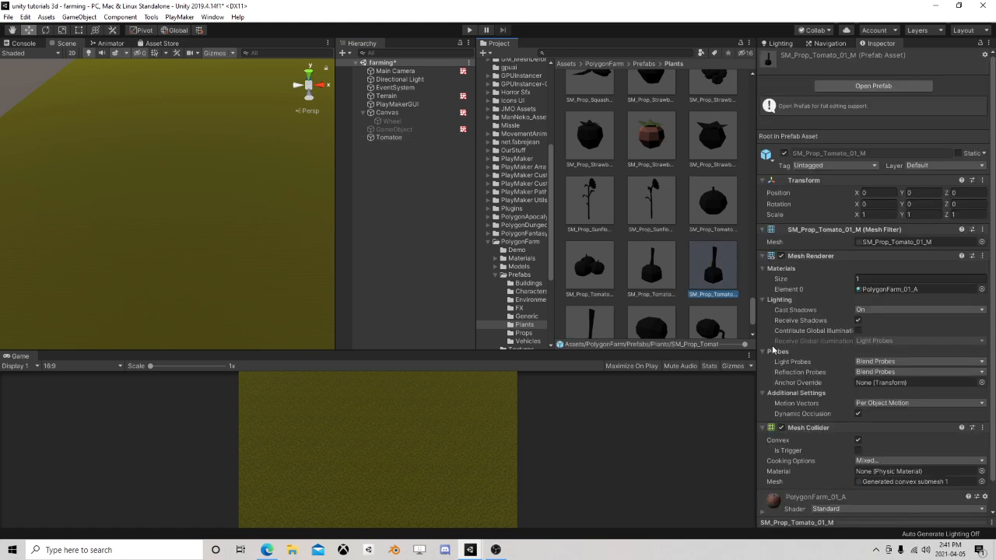
{"action": "left_click", "coordinate": [884, 523]}
{"action": "scroll", "coordinate": [699, 270], "scroll_direction": "up", "scroll_amount": 6}
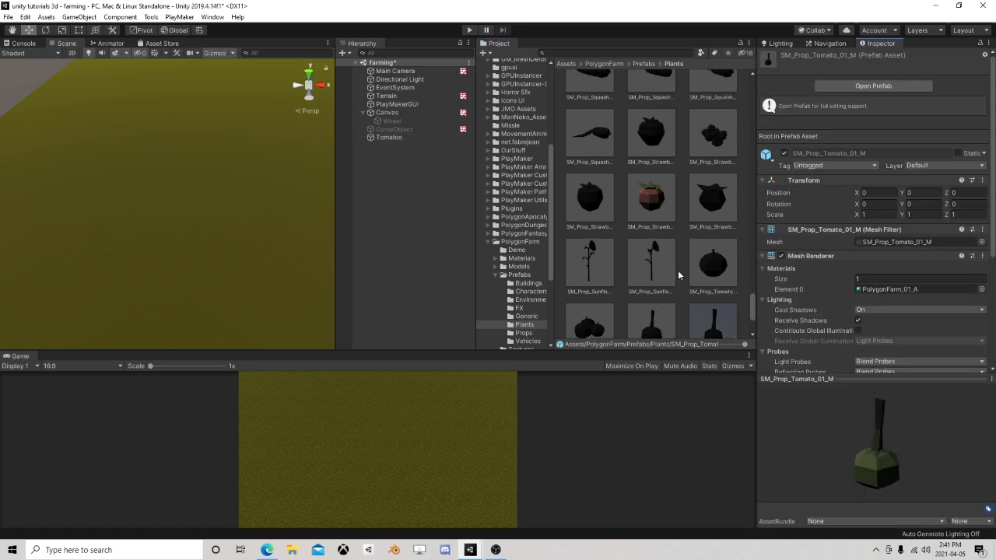
{"action": "left_click", "coordinate": [651, 264]}
{"action": "left_click_drag", "start_coordinate": [883, 433], "coordinate": [751, 389]}
Step: Look back through the Plants folder for suitable crops, previewing the SM_Prop_Pepper_01_M and SM_Prop_Cherry_01_Group prefabs
{"action": "scroll", "coordinate": [652, 273], "scroll_direction": "up", "scroll_amount": 5}
{"action": "scroll", "coordinate": [651, 269], "scroll_direction": "up", "scroll_amount": 8}
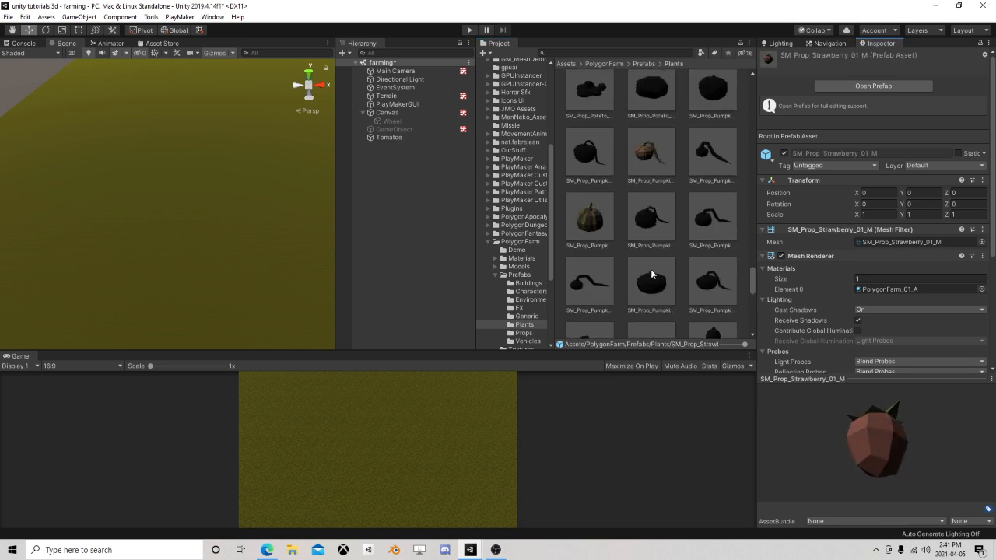
{"action": "scroll", "coordinate": [654, 269], "scroll_direction": "up", "scroll_amount": 8}
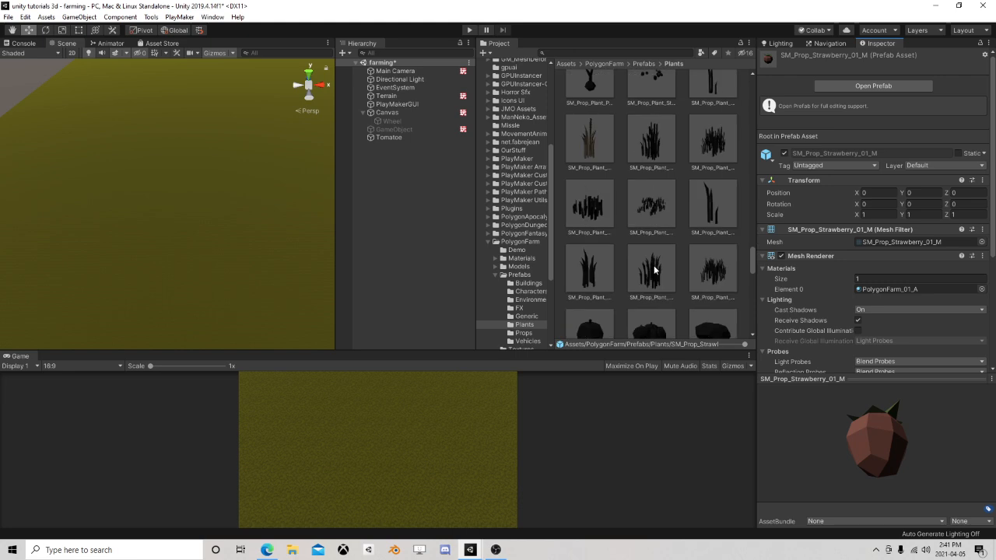
{"action": "scroll", "coordinate": [654, 269], "scroll_direction": "up", "scroll_amount": 8}
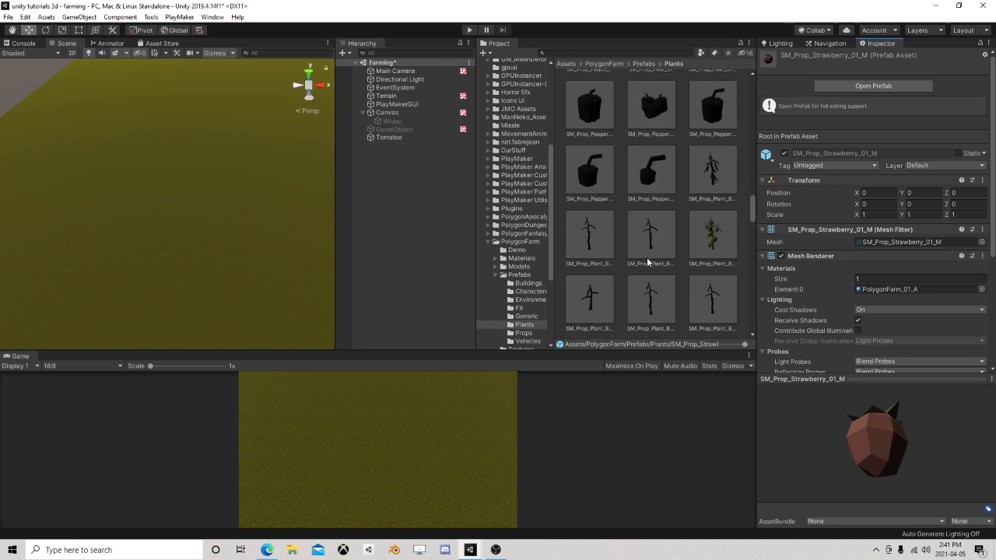
{"action": "scroll", "coordinate": [650, 261], "scroll_direction": "up", "scroll_amount": 2}
{"action": "left_click", "coordinate": [596, 243]}
{"action": "scroll", "coordinate": [634, 248], "scroll_direction": "up", "scroll_amount": 6}
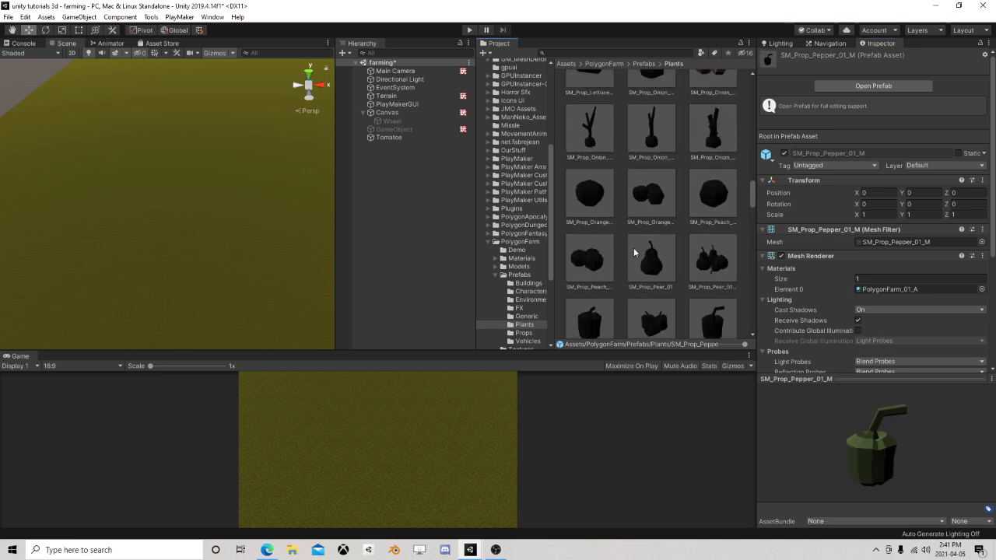
{"action": "scroll", "coordinate": [634, 248], "scroll_direction": "up", "scroll_amount": 5}
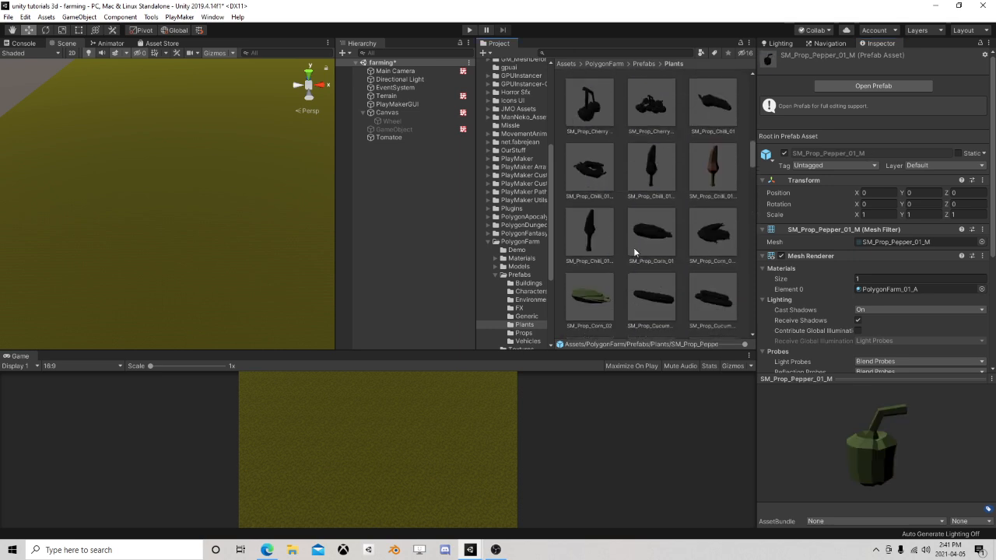
{"action": "left_click", "coordinate": [634, 253]}
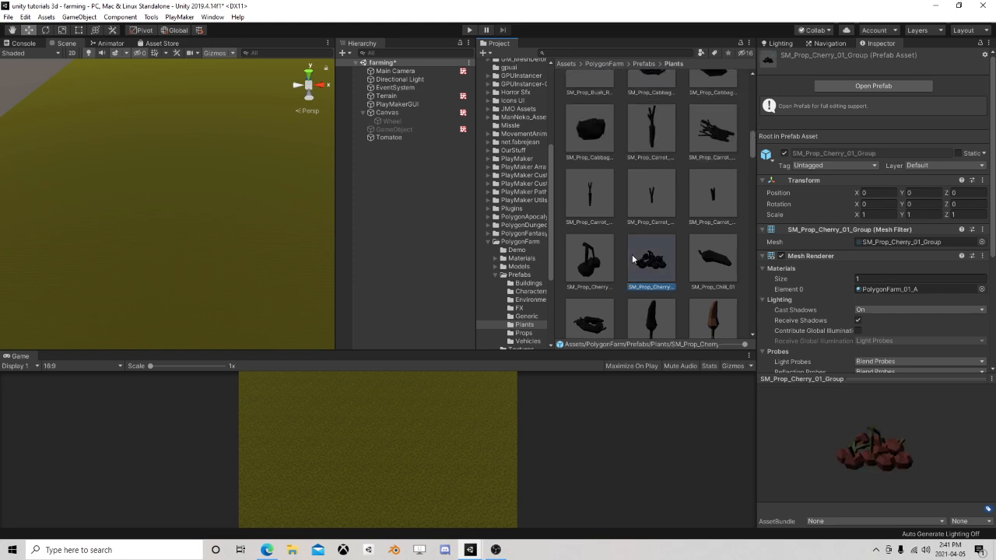
{"action": "scroll", "coordinate": [632, 257], "scroll_direction": "up", "scroll_amount": 4}
{"action": "scroll", "coordinate": [632, 255], "scroll_direction": "up", "scroll_amount": 5}
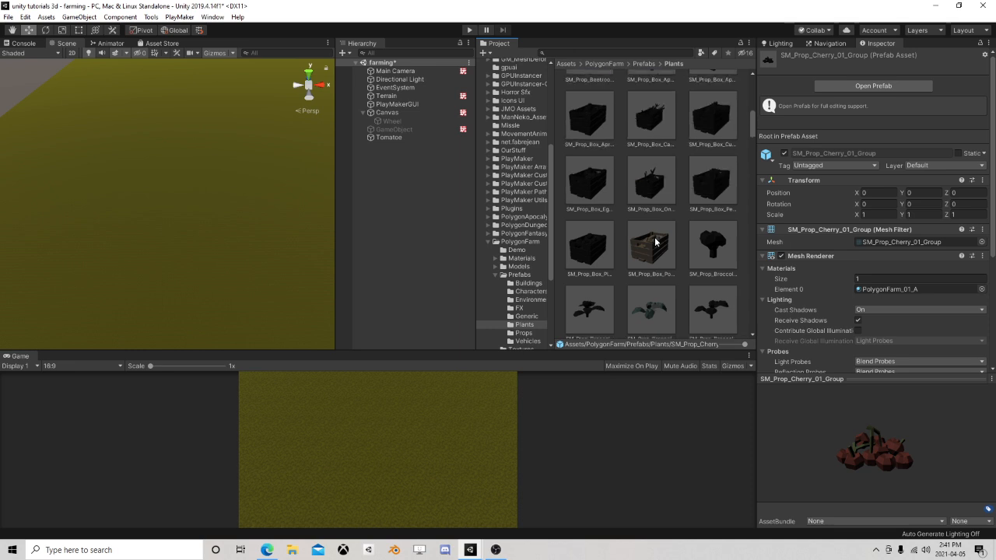
{"action": "scroll", "coordinate": [654, 241], "scroll_direction": "up", "scroll_amount": 5}
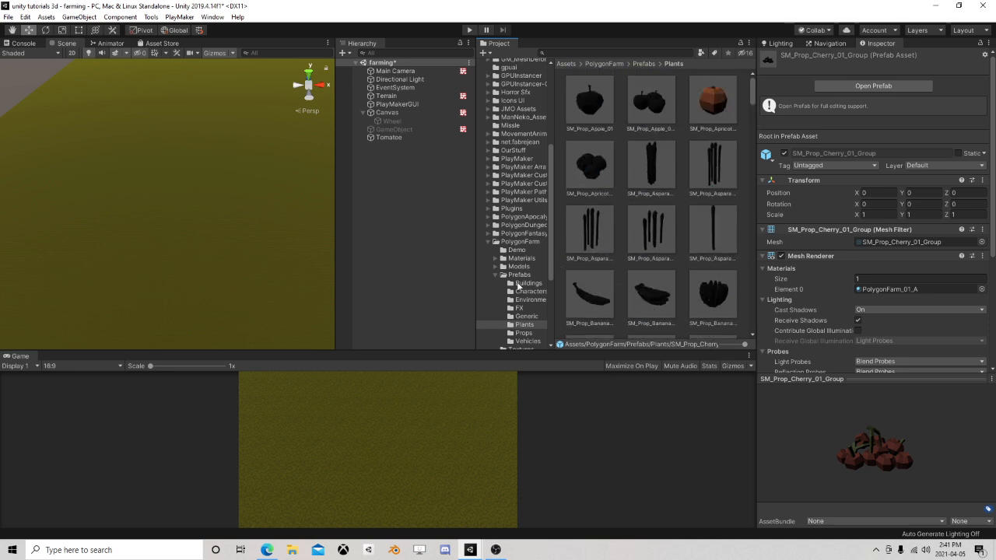
Step: Look through the prefabs in PolygonFarm's Props folder and return to the Plants folder
{"action": "scroll", "coordinate": [519, 286], "scroll_direction": "down", "scroll_amount": 3}
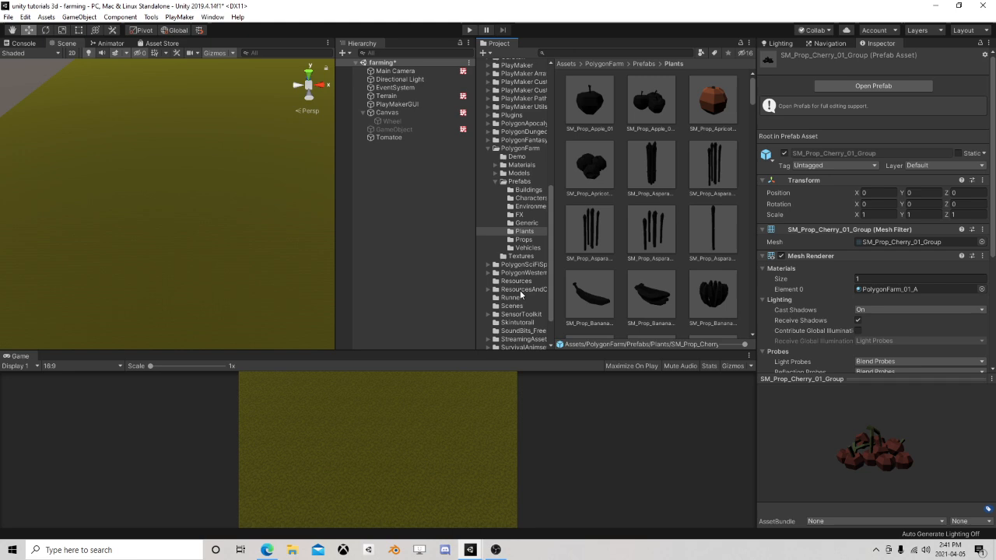
{"action": "left_click", "coordinate": [525, 240]}
{"action": "scroll", "coordinate": [749, 133], "scroll_direction": "down", "scroll_amount": 3}
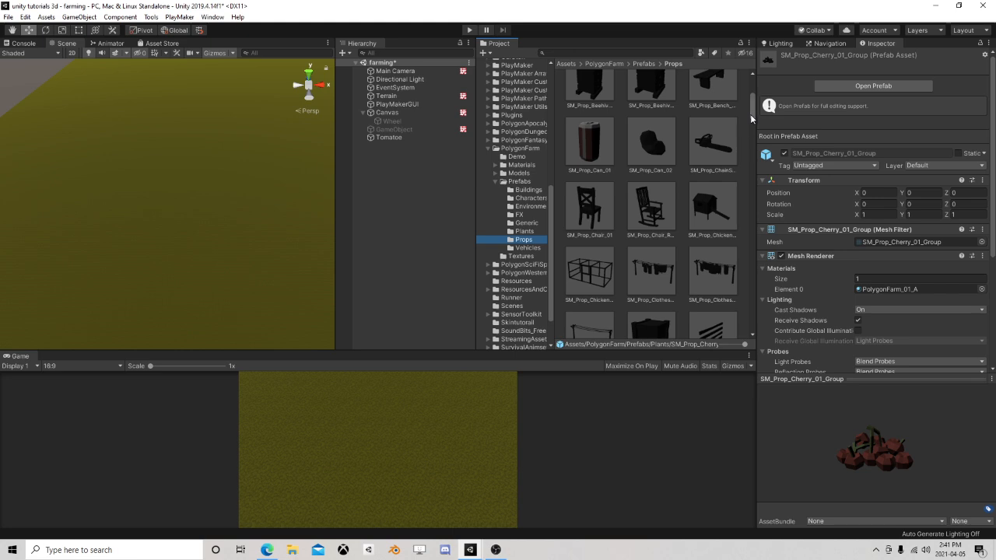
{"action": "left_click_drag", "start_coordinate": [751, 116], "coordinate": [747, 211]}
{"action": "left_click", "coordinate": [526, 232]}
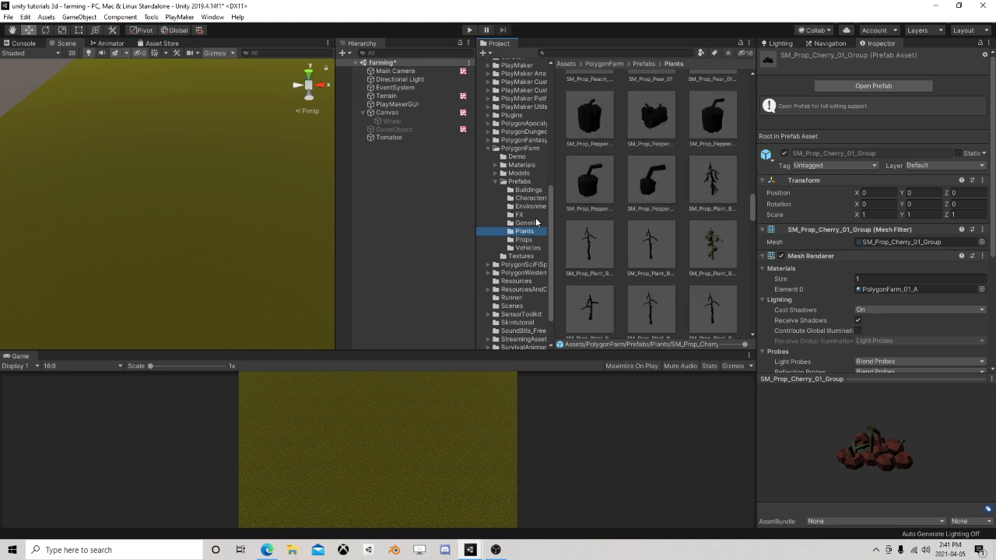
Step: Widen the project file area and preview the ground plant prefab SM_Prop_Plant_Ground_02_L2 in the Plants folder
{"action": "left_click_drag", "start_coordinate": [475, 207], "coordinate": [375, 213]}
{"action": "scroll", "coordinate": [587, 246], "scroll_direction": "up", "scroll_amount": 3}
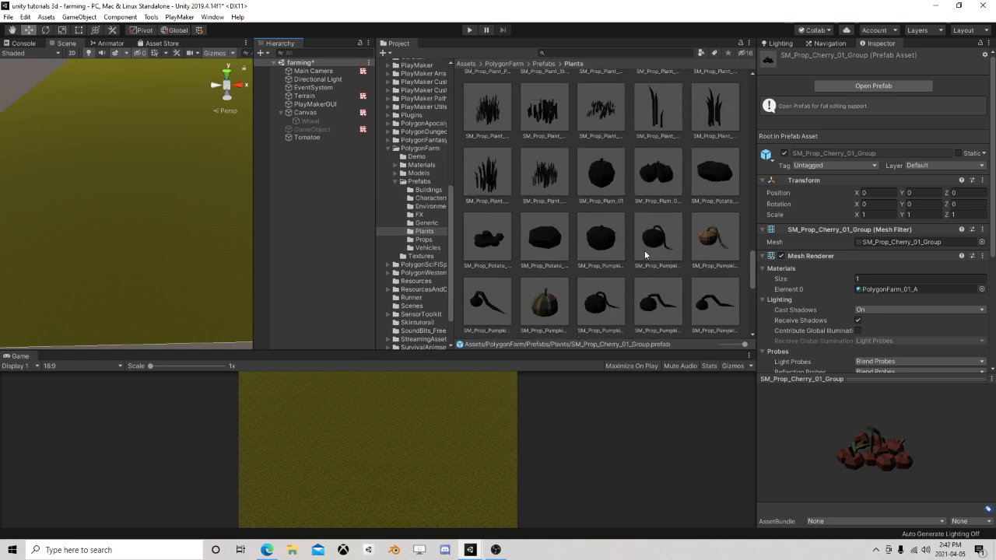
{"action": "scroll", "coordinate": [664, 259], "scroll_direction": "up", "scroll_amount": 3}
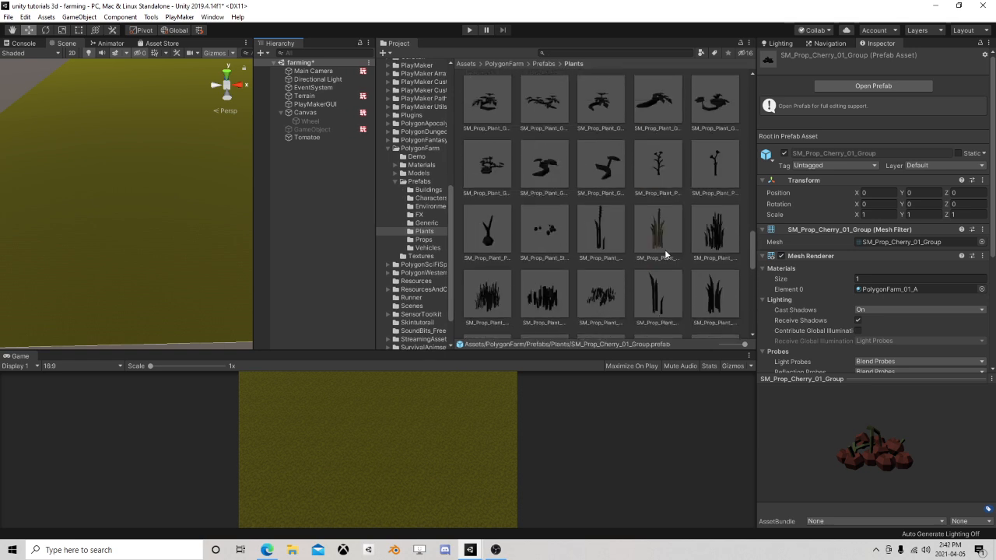
{"action": "scroll", "coordinate": [614, 208], "scroll_direction": "up", "scroll_amount": 2}
{"action": "left_click", "coordinate": [604, 201]}
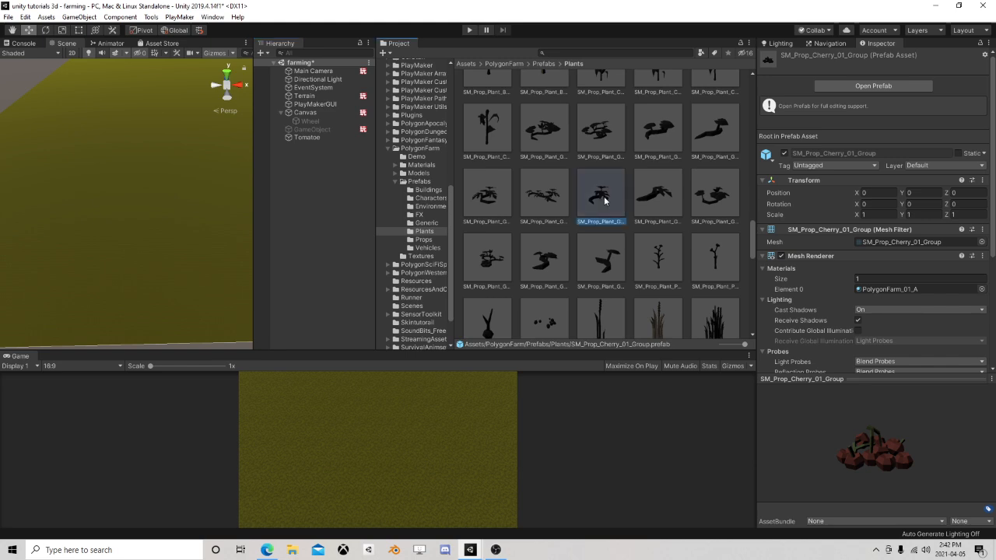
{"action": "left_click", "coordinate": [549, 201]}
{"action": "scroll", "coordinate": [665, 95], "scroll_direction": "up", "scroll_amount": 3}
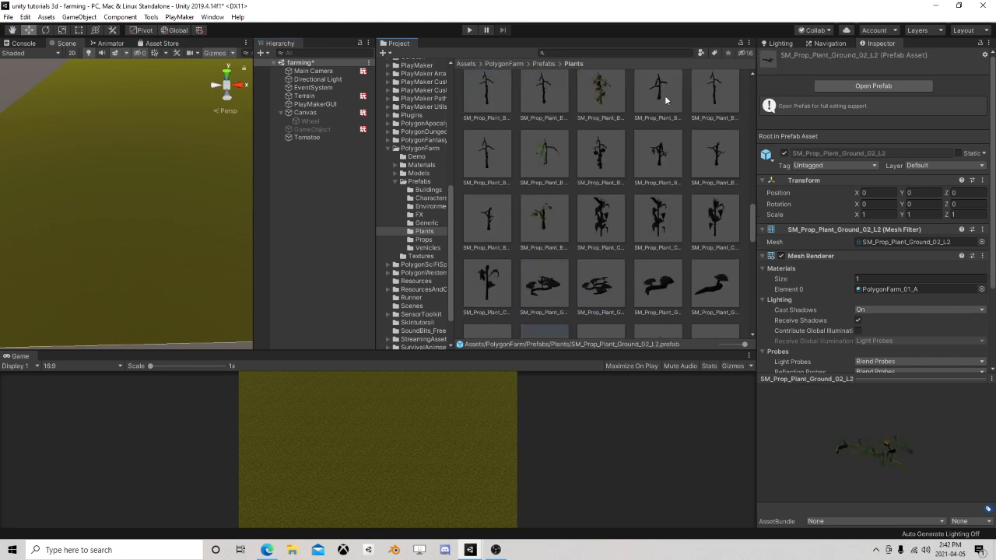
Step: Search the project assets for the tomato plant and add the SM_Prop_Plant_Bush_02_Tomato prefab as a child of the Tomatoe object
{"action": "left_click", "coordinate": [643, 52]}
{"action": "type", "text": "toma"}
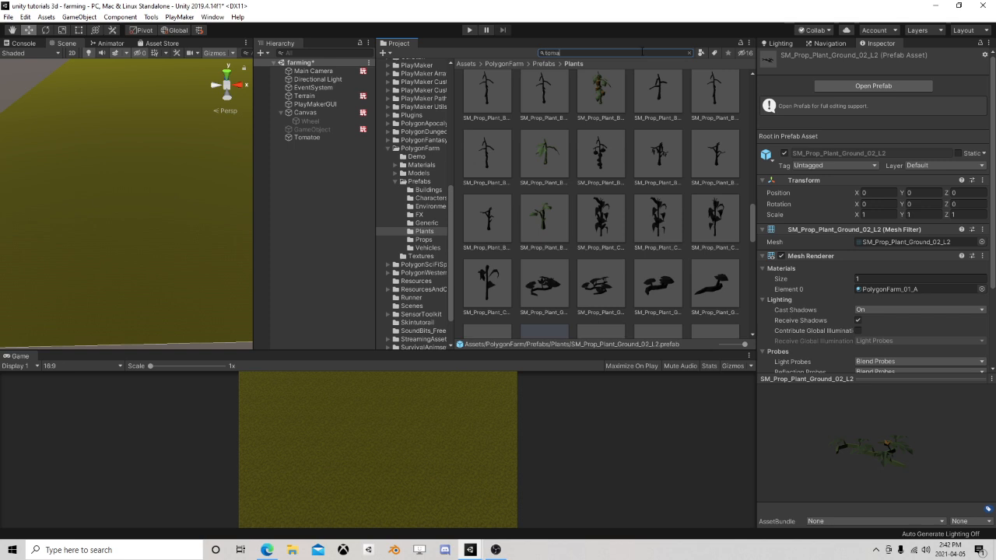
{"action": "type", "text": "t"}
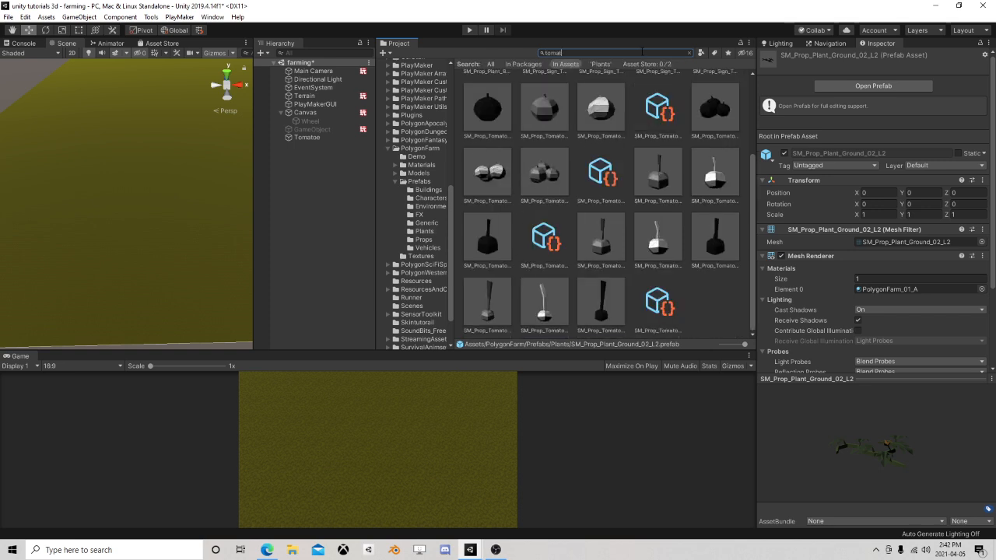
{"action": "type", "text": "oe"}
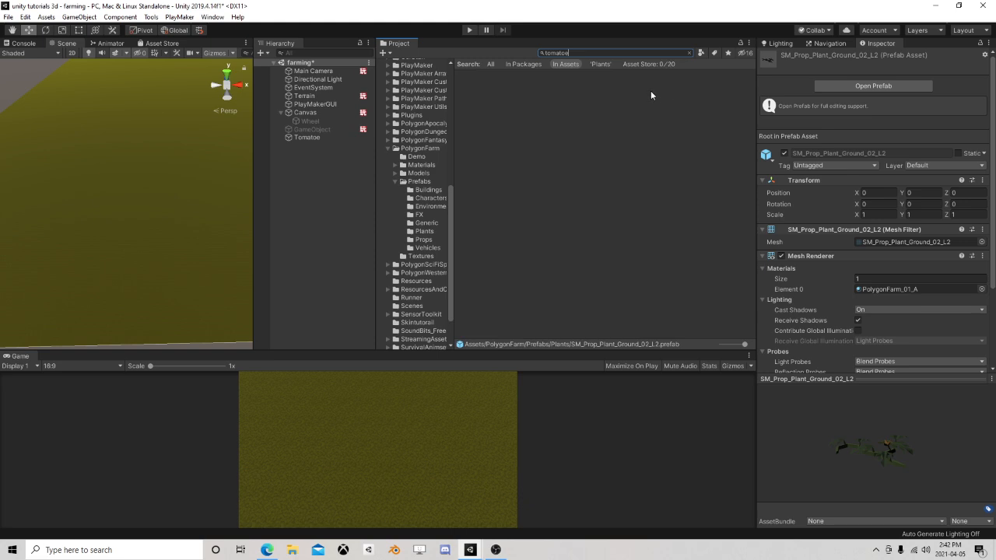
{"action": "key", "text": "BackSpace"}
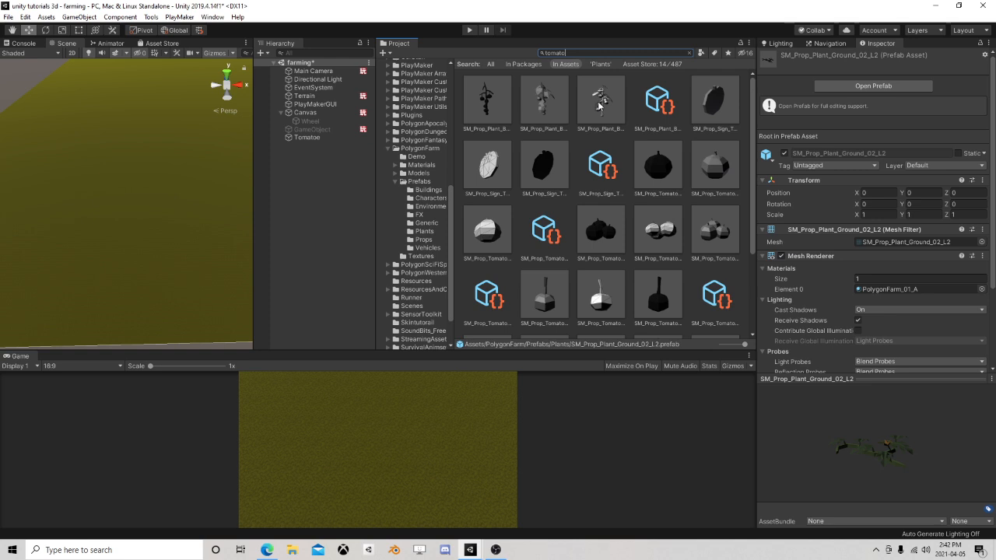
{"action": "left_click", "coordinate": [600, 101]}
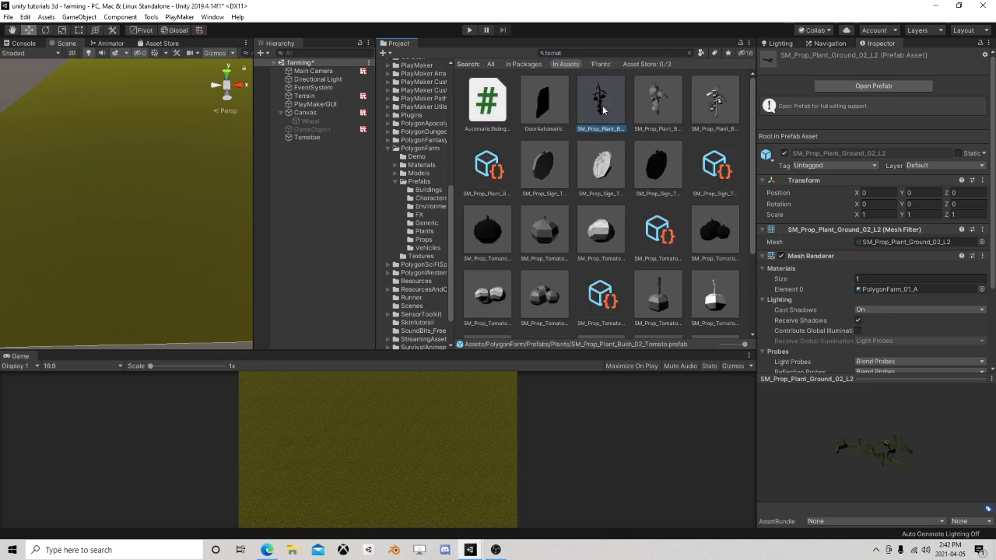
{"action": "left_click_drag", "start_coordinate": [884, 432], "coordinate": [862, 375]}
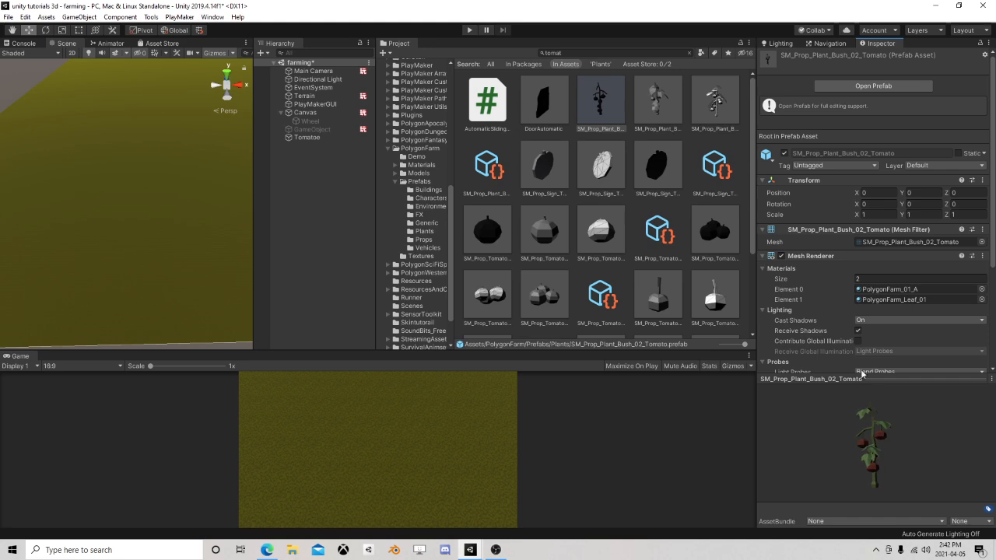
{"action": "left_click_drag", "start_coordinate": [592, 91], "coordinate": [322, 140]}
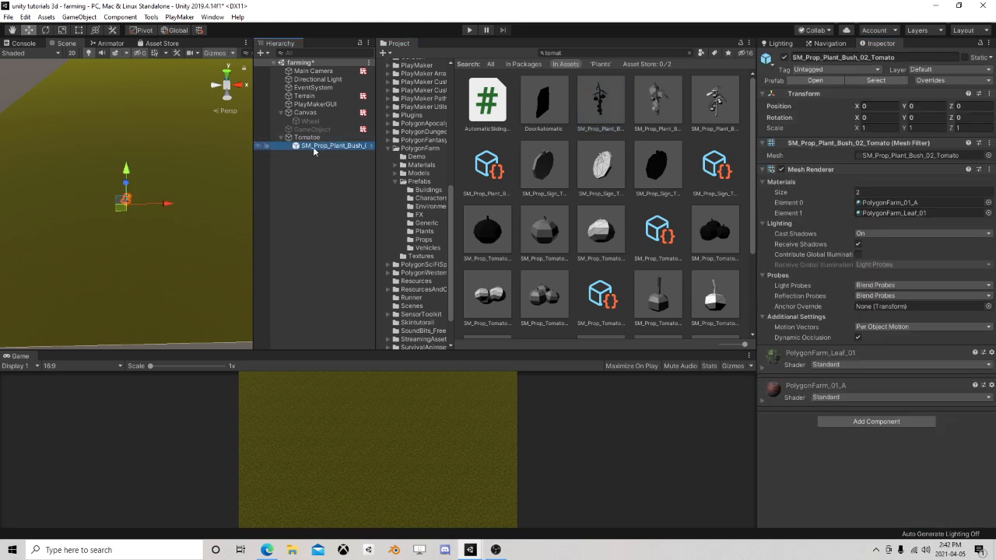
Step: Locate the tomato bush's source prefab in the Plants folder and preview its neighbouring growth stages, including SM_Prop_Plant_Bush_02_M
{"action": "left_click", "coordinate": [876, 82]}
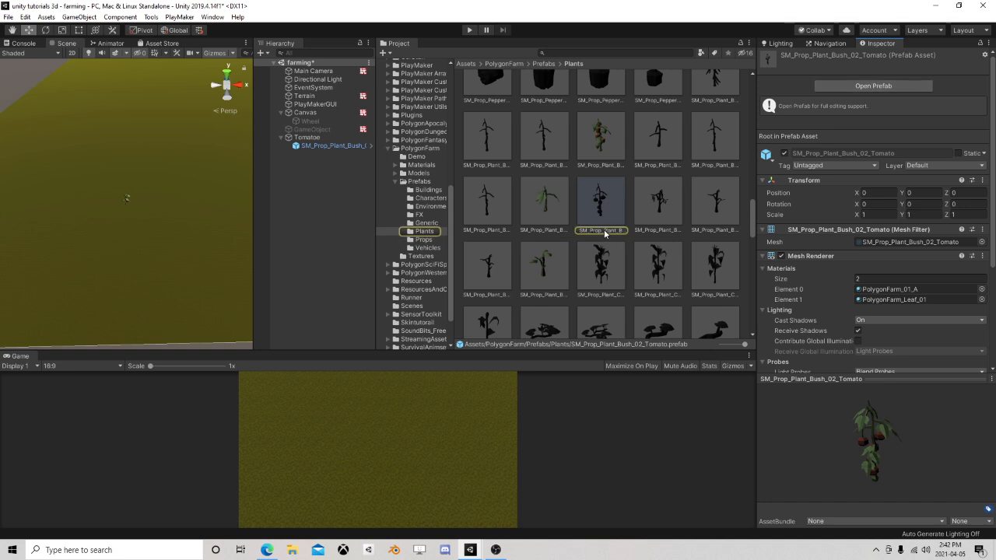
{"action": "left_click", "coordinate": [537, 209]}
{"action": "left_click", "coordinate": [506, 213]}
{"action": "left_click", "coordinate": [548, 217]}
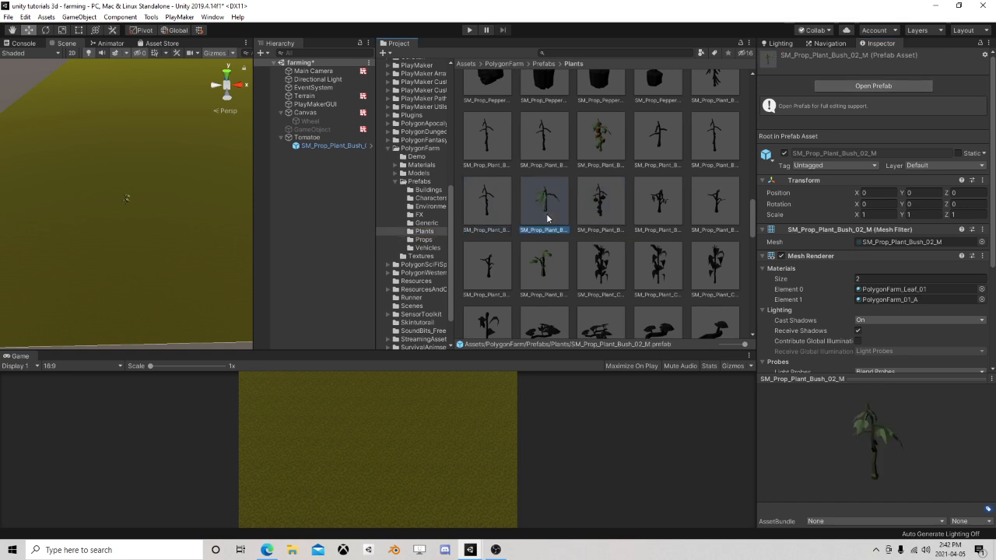
Step: Compare the neighbouring bush previews, then add SM_Prop_Plant_Bush_02_S and SM_Prop_Plant_Bush_02_M as children of the Tomatoe object
{"action": "left_click", "coordinate": [607, 222]}
{"action": "left_click", "coordinate": [662, 204]}
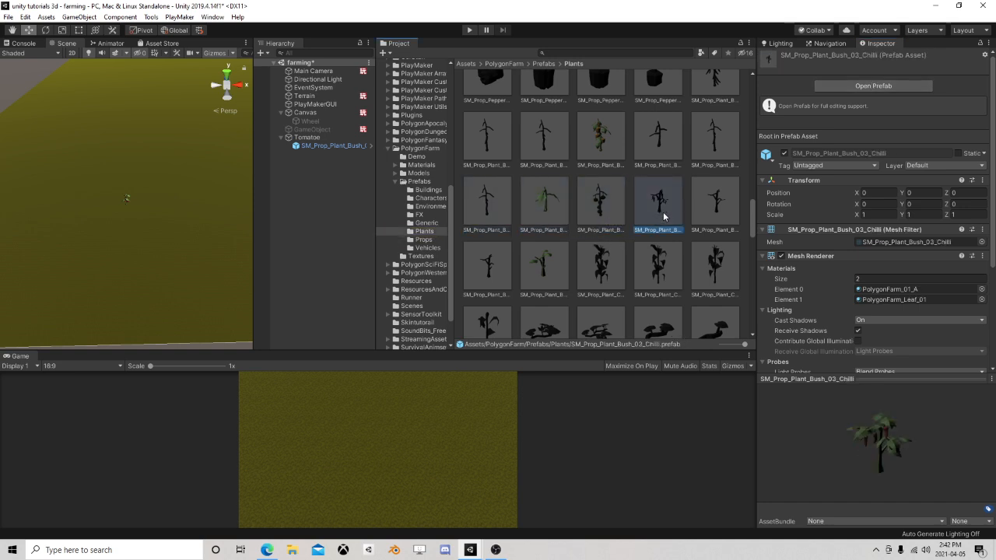
{"action": "left_click", "coordinate": [613, 196]}
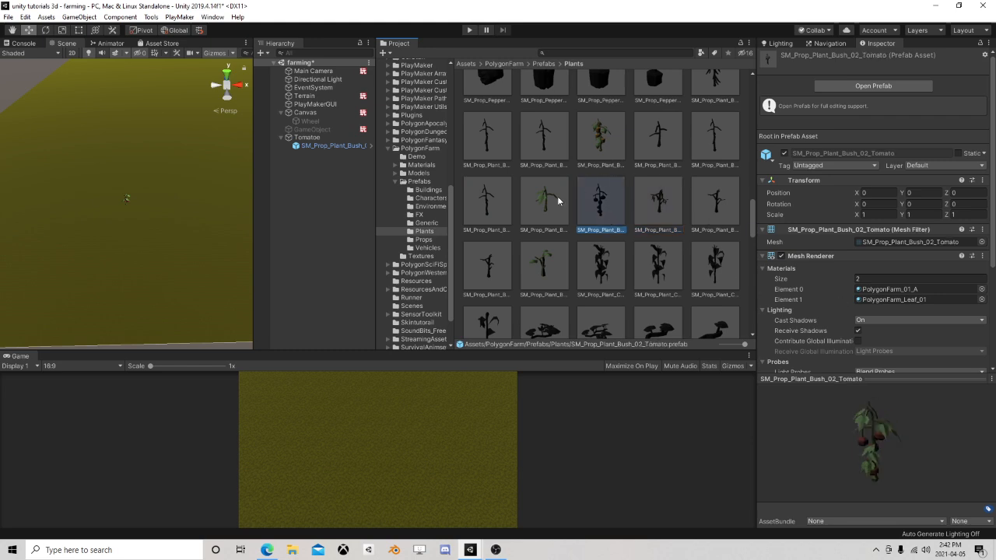
{"action": "left_click_drag", "start_coordinate": [813, 422], "coordinate": [902, 449]}
{"action": "left_click", "coordinate": [487, 200]}
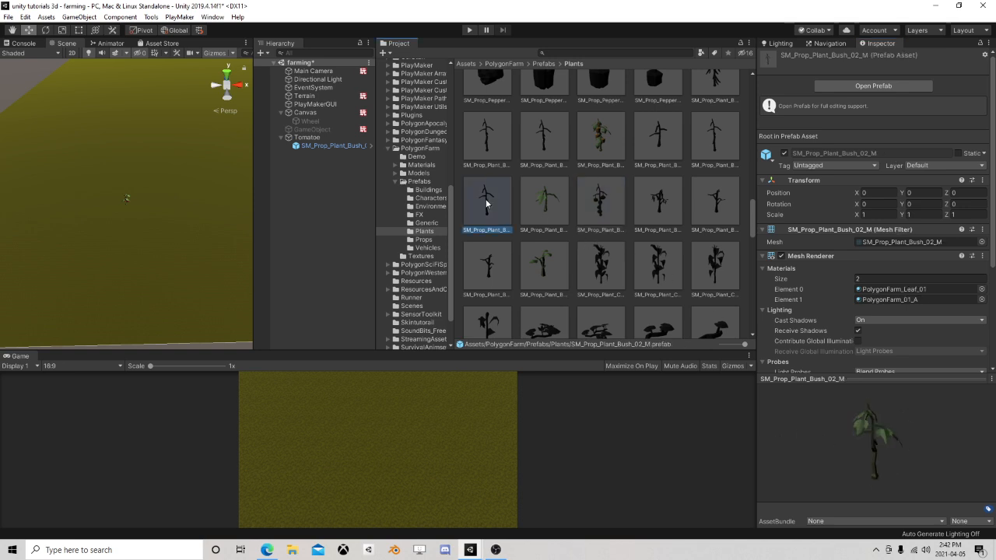
{"action": "left_click_drag", "start_coordinate": [547, 211], "coordinate": [317, 139]}
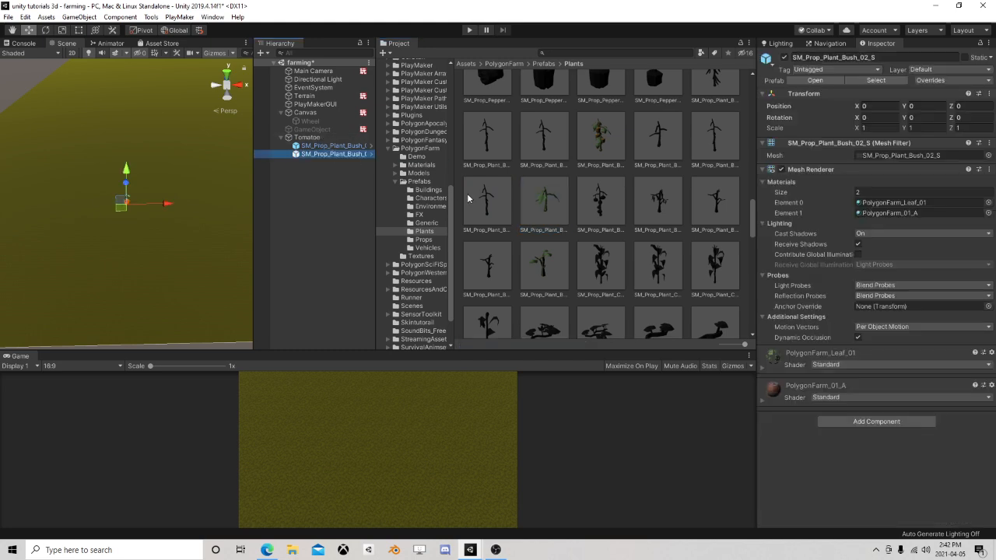
{"action": "left_click_drag", "start_coordinate": [482, 200], "coordinate": [315, 139]}
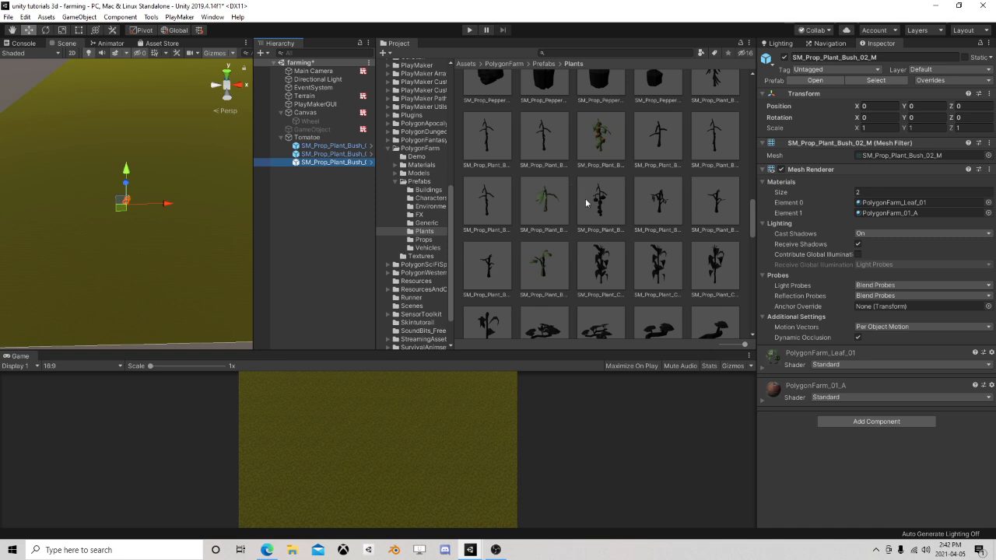
Step: Preview the smaller SM_Prop_Plant_Bush_01_S prefab and frame the Tomatoe object in the scene
{"action": "left_click", "coordinate": [709, 154]}
{"action": "left_click", "coordinate": [664, 145]}
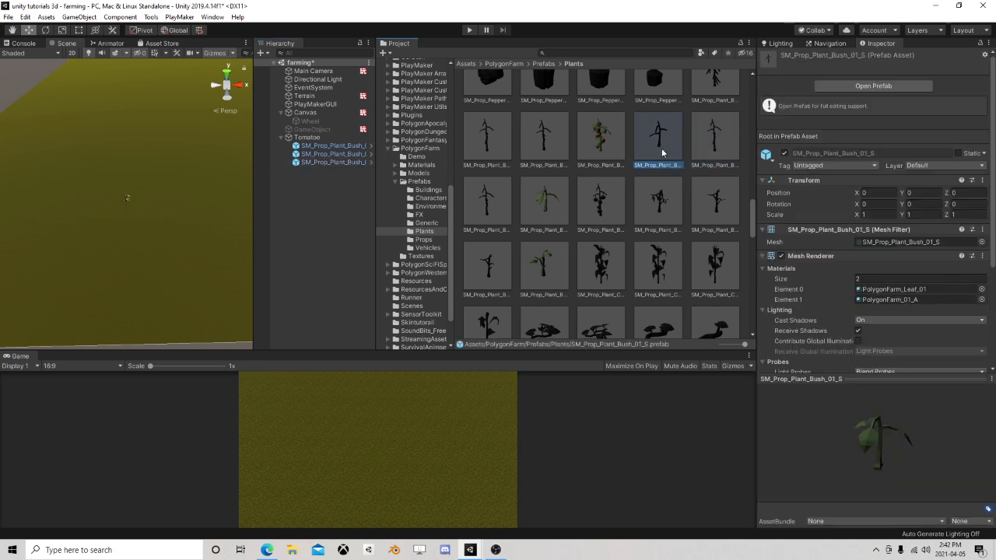
{"action": "left_click", "coordinate": [308, 138]}
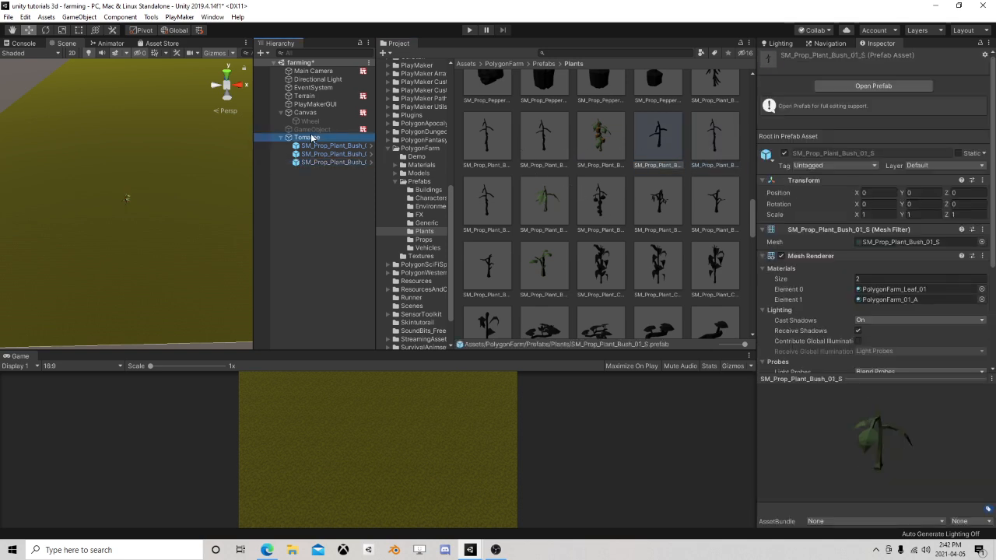
{"action": "key", "text": "f"}
{"action": "scroll", "coordinate": [168, 243], "scroll_direction": "down", "scroll_amount": 8}
{"action": "middle_click_drag", "start_coordinate": [179, 221], "coordinate": [194, 176]}
Step: Widen the object hierarchy area and rename the child SM_Prop_Plant_Bush_02_Tomato as 2
{"action": "left_click", "coordinate": [333, 146]}
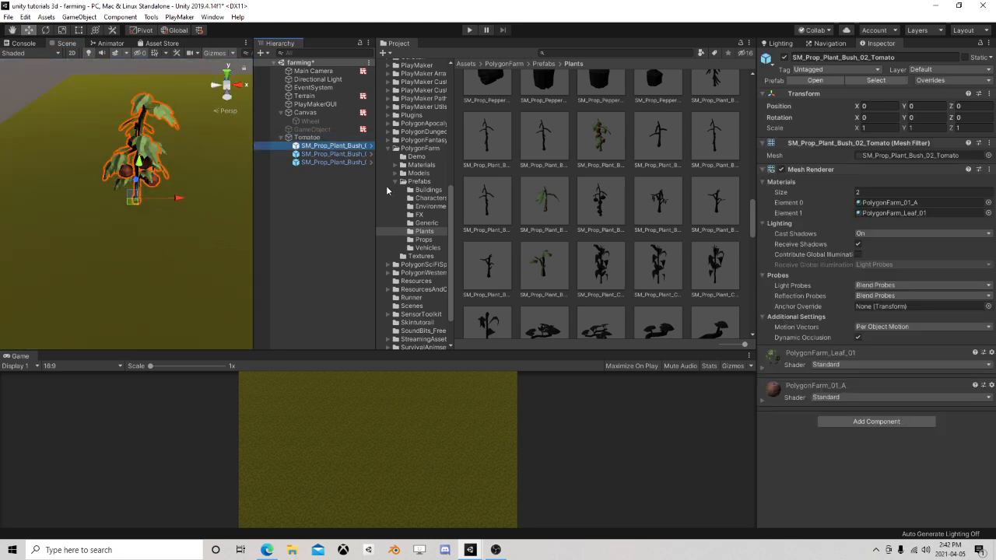
{"action": "left_click_drag", "start_coordinate": [378, 186], "coordinate": [459, 186]}
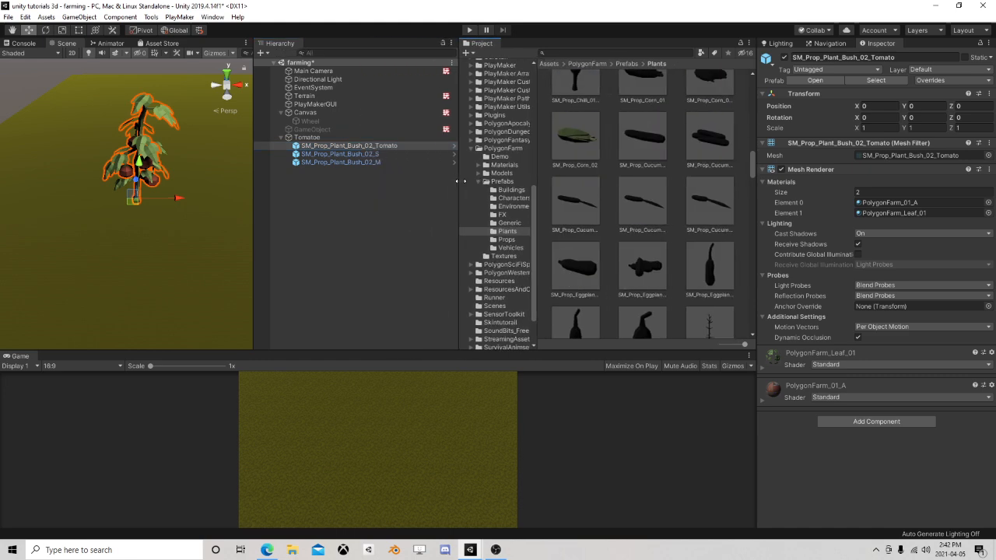
{"action": "double_click", "coordinate": [382, 148]}
{"action": "left_click", "coordinate": [382, 148]}
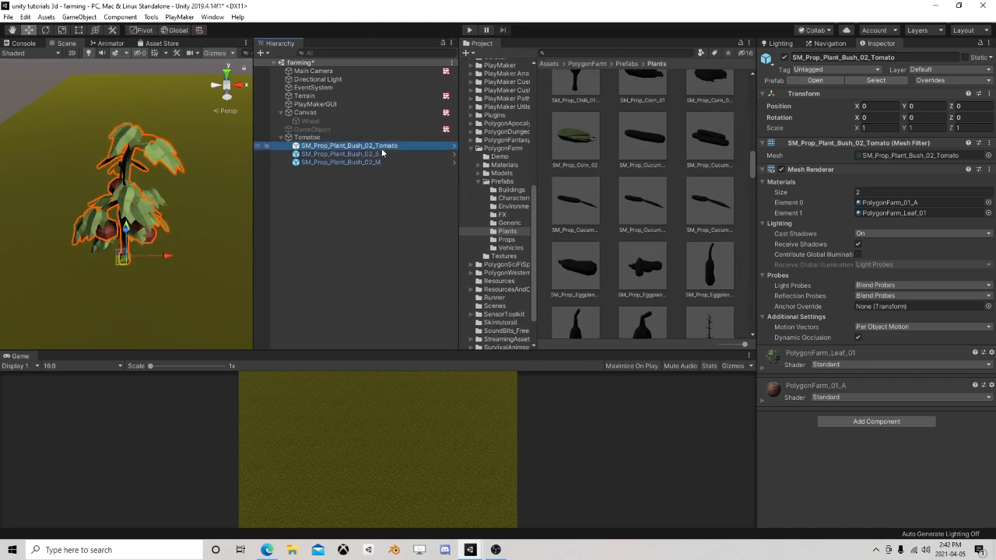
{"action": "type", "text": "1"}
{"action": "key", "text": "BackSpace"}
{"action": "type", "text": "2"}
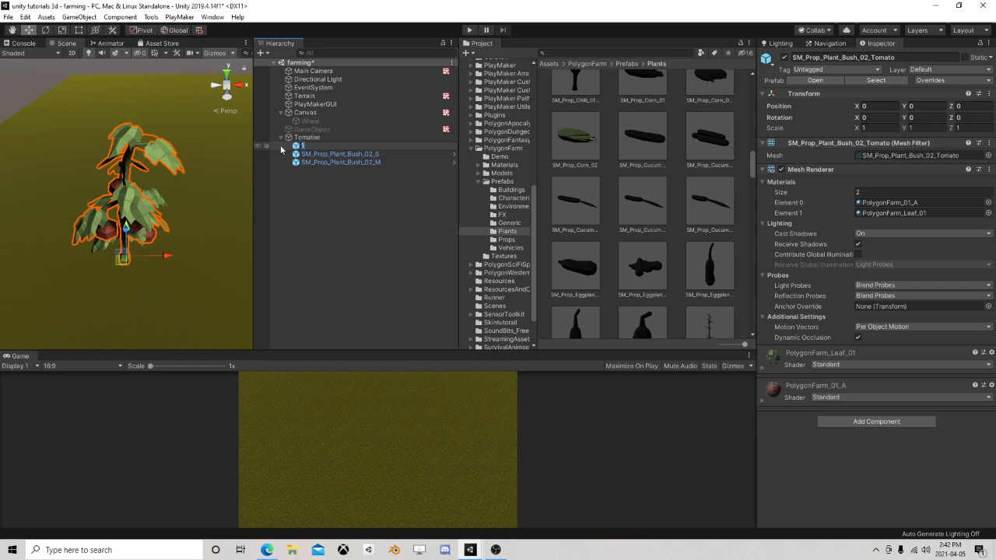
Step: Rename the child SM_Prop_Plant_Bush_02_S as 0 and SM_Prop_Plant_Bush_02_M as 1
{"action": "left_click", "coordinate": [366, 154]}
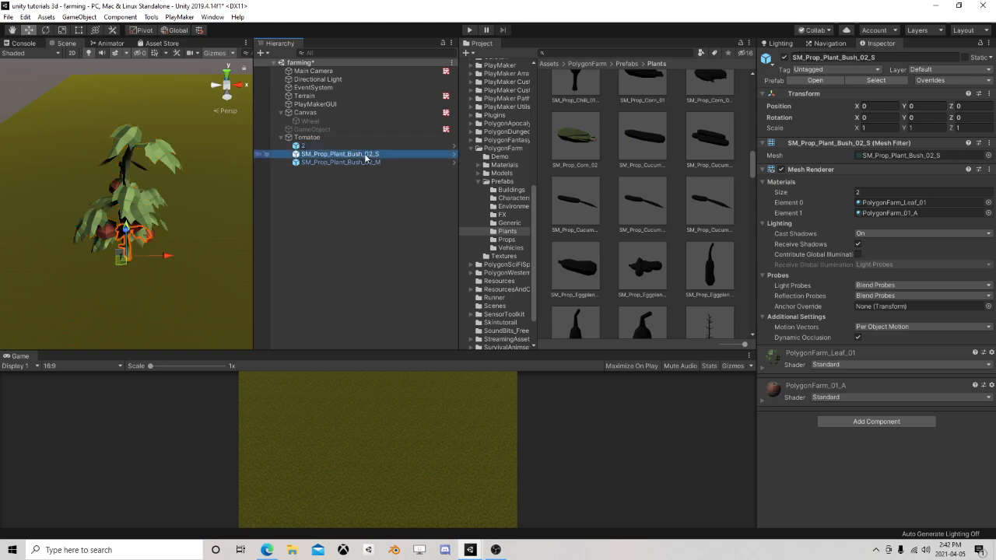
{"action": "left_click", "coordinate": [365, 154]}
{"action": "type", "text": "1"}
{"action": "left_click", "coordinate": [360, 161]}
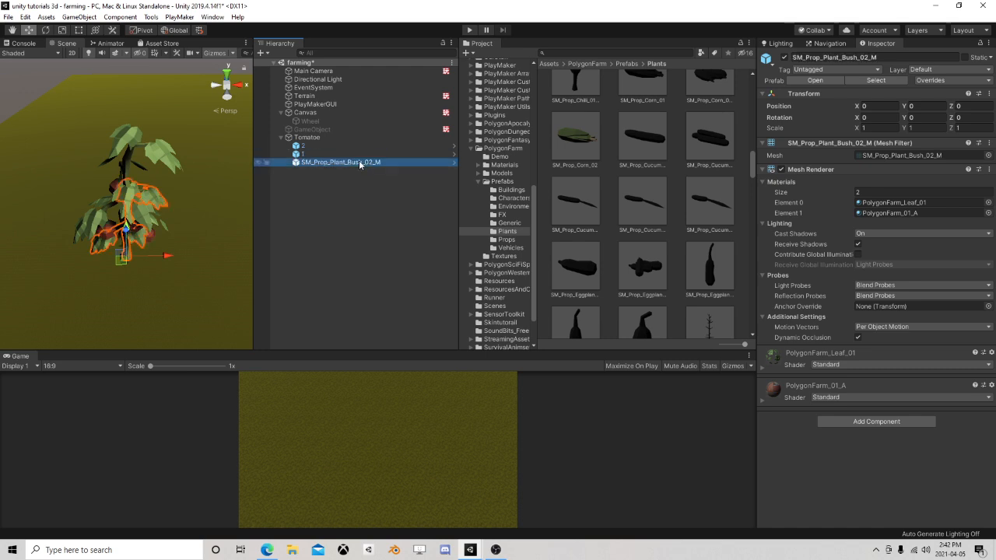
{"action": "left_click", "coordinate": [362, 154]}
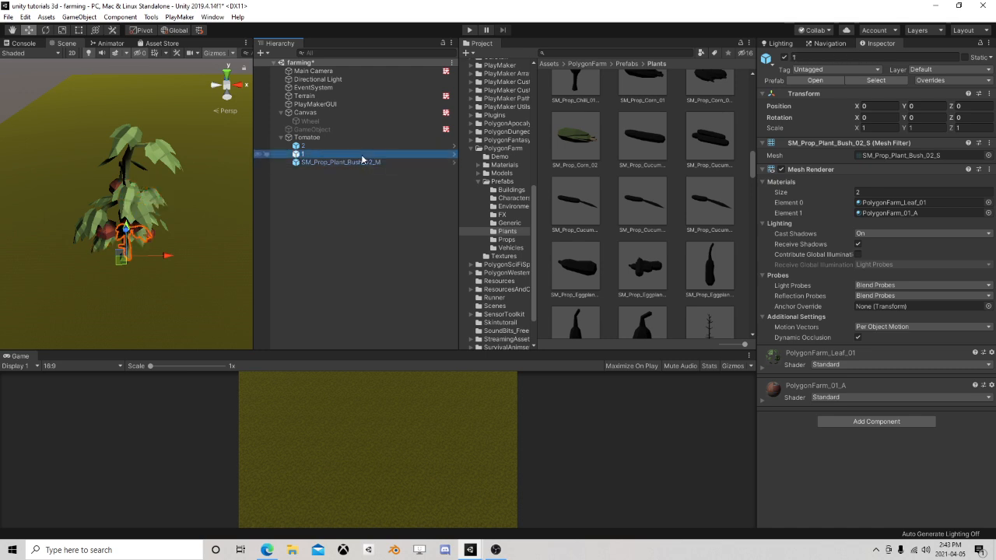
{"action": "left_click", "coordinate": [361, 154]}
{"action": "type", "text": "0"}
{"action": "left_click", "coordinate": [359, 161]}
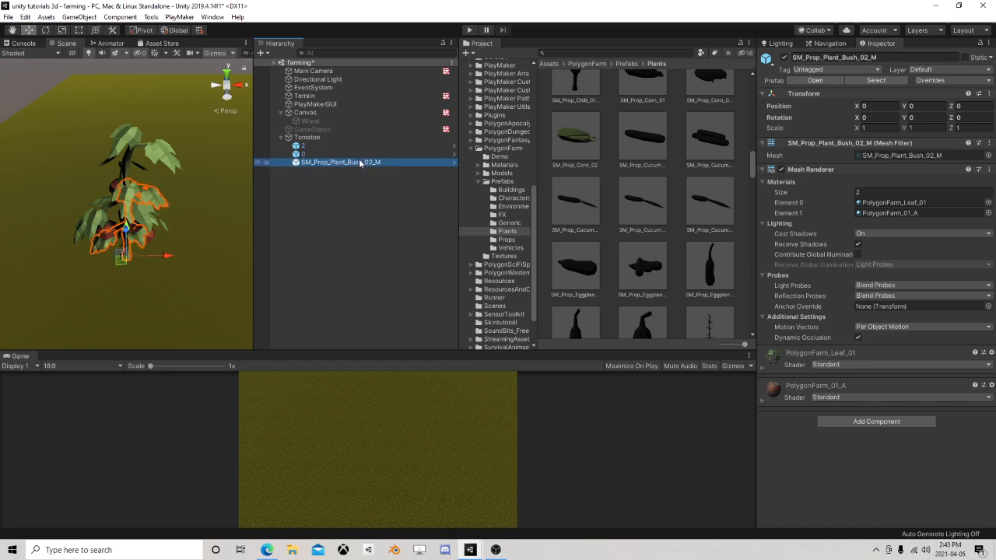
{"action": "left_click", "coordinate": [359, 160]}
{"action": "type", "text": "1"}
{"action": "key", "text": "Return"}
Step: Deactivate growth stages 1 and 2 of Tomatoe, leaving only child 0 active
{"action": "left_click", "coordinate": [332, 154]}
{"action": "left_click", "coordinate": [332, 146], "text": "ctrl"}
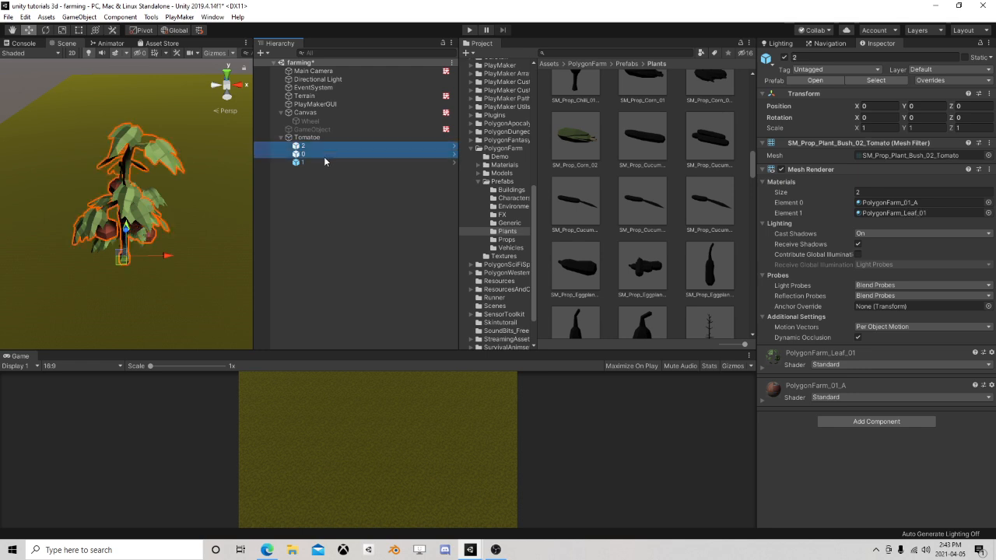
{"action": "left_click", "coordinate": [322, 161], "text": "ctrl"}
{"action": "left_click", "coordinate": [322, 162]}
{"action": "left_click", "coordinate": [326, 146], "text": "ctrl"}
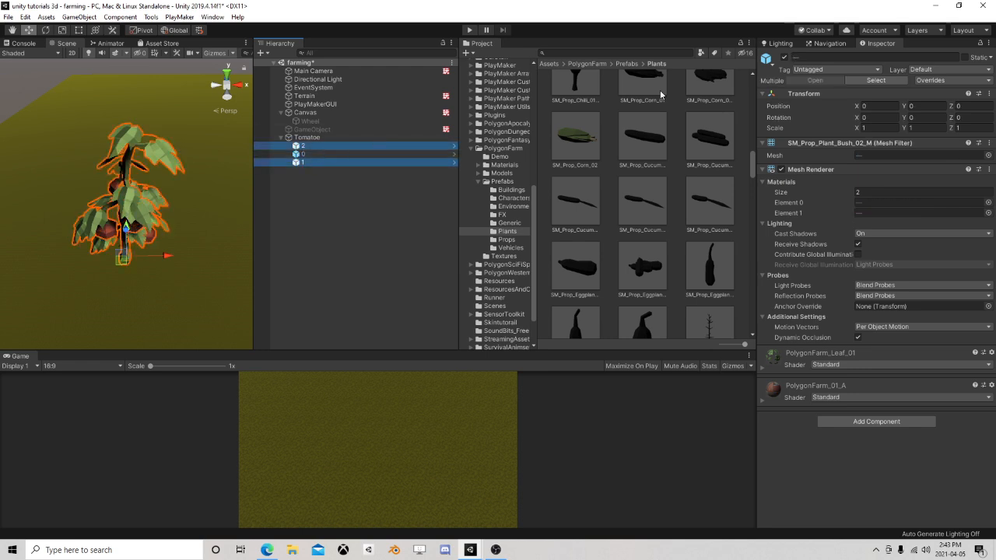
{"action": "left_click", "coordinate": [784, 57]}
{"action": "left_click", "coordinate": [304, 154]}
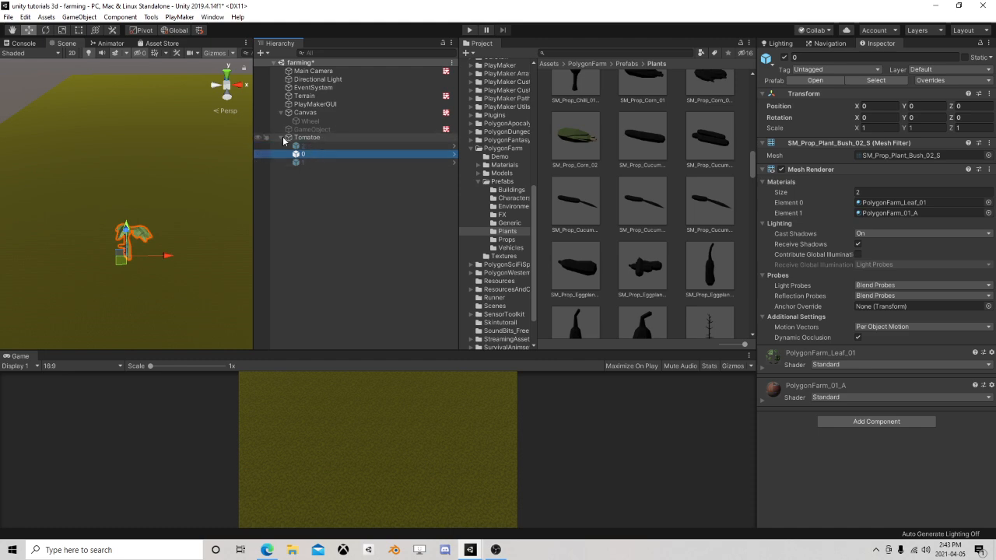
Step: Collapse the Tomatoe object's children and add a Box Collider component to Tomatoe
{"action": "left_click", "coordinate": [282, 138]}
{"action": "left_click", "coordinate": [303, 137]}
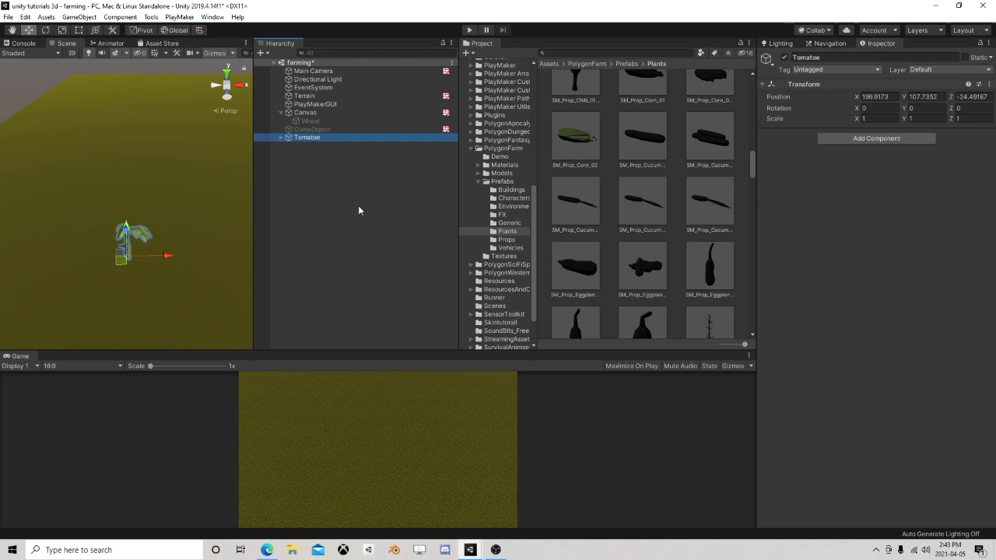
{"action": "left_click", "coordinate": [857, 139]}
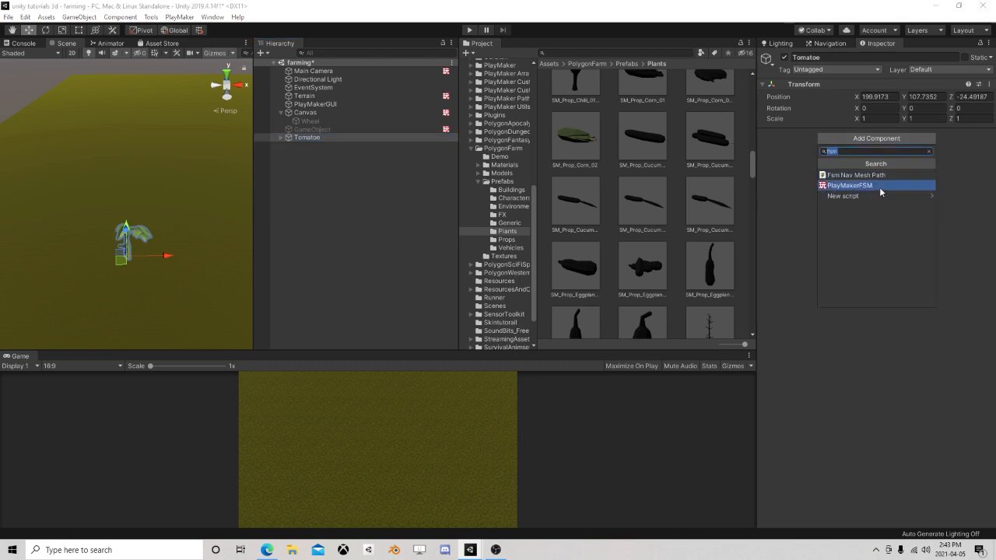
{"action": "type", "text": "box"}
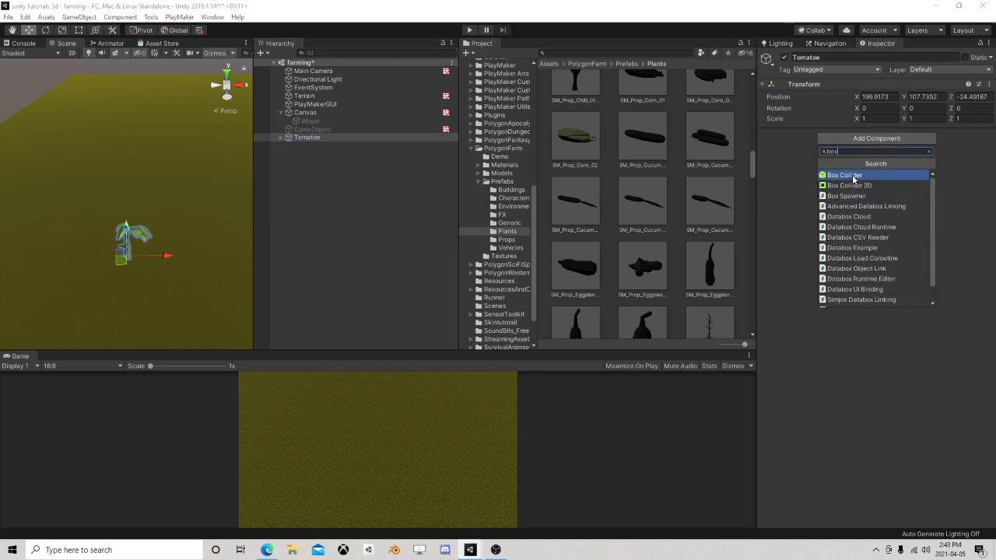
{"action": "left_click", "coordinate": [853, 178]}
Step: Set the Y center of Tomatoe's Box Collider to 0.5
{"action": "right_click_drag", "start_coordinate": [133, 225], "coordinate": [134, 179]}
{"action": "scroll", "coordinate": [135, 180], "scroll_direction": "down", "scroll_amount": 5}
{"action": "middle_click_drag", "start_coordinate": [140, 194], "coordinate": [147, 111]}
{"action": "scroll", "coordinate": [147, 110], "scroll_direction": "up", "scroll_amount": 4}
{"action": "middle_click_drag", "start_coordinate": [158, 156], "coordinate": [145, 218]}
{"action": "scroll", "coordinate": [145, 218], "scroll_direction": "up", "scroll_amount": 3}
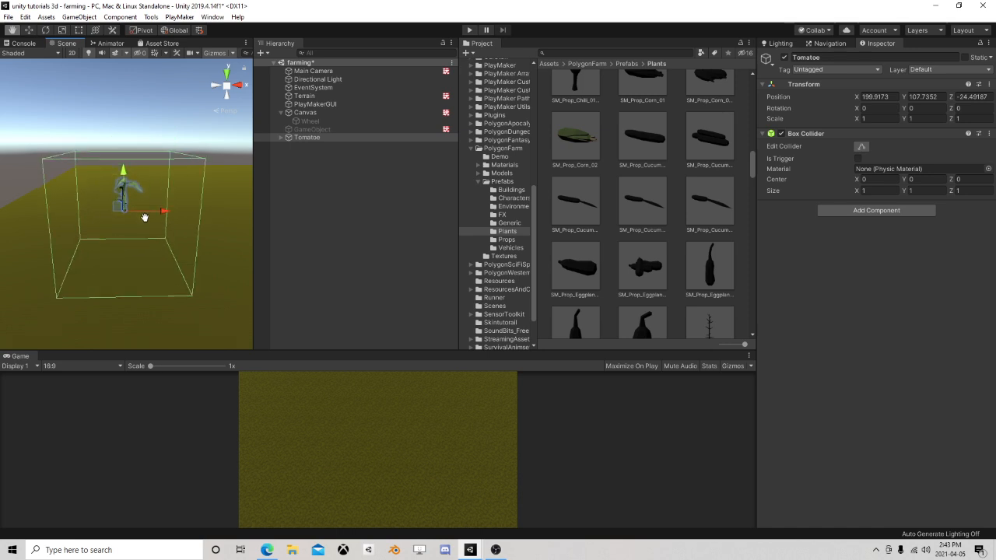
{"action": "left_click", "coordinate": [924, 179]}
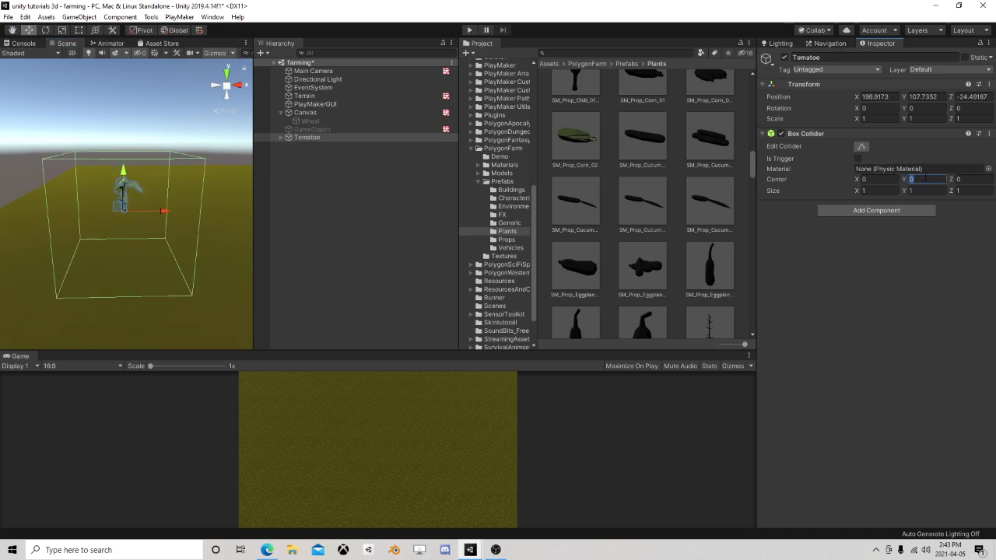
{"action": "type", "text": "5"}
Step: Set the size of Tomatoe's Box Collider to 0.5 on the X, Y and Z axes
{"action": "mouse_move", "coordinate": [146, 206]}
{"action": "middle_mouse_down"}
{"action": "mouse_move", "coordinate": [153, 178]}
{"action": "mouse_move", "coordinate": [138, 178]}
{"action": "mouse_move", "coordinate": [148, 122]}
{"action": "mouse_move", "coordinate": [140, 184]}
{"action": "mouse_move", "coordinate": [182, 164]}
{"action": "mouse_move", "coordinate": [161, 211]}
{"action": "middle_mouse_up"}
{"action": "right_click_drag", "start_coordinate": [165, 181], "coordinate": [149, 278]}
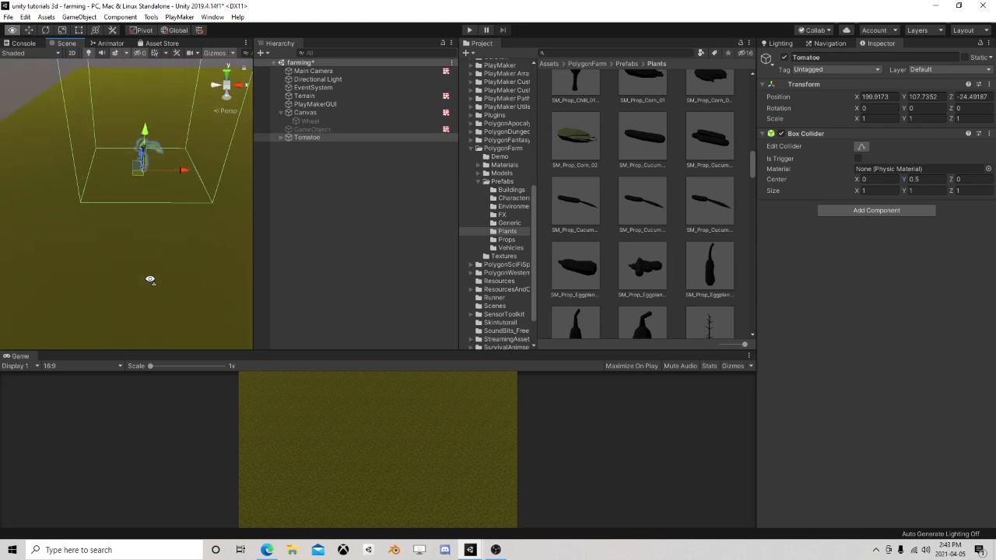
{"action": "mouse_move", "coordinate": [163, 176]}
{"action": "middle_mouse_down"}
{"action": "mouse_move", "coordinate": [158, 229]}
{"action": "mouse_move", "coordinate": [155, 173]}
{"action": "middle_mouse_up"}
{"action": "scroll", "coordinate": [155, 173], "scroll_direction": "up", "scroll_amount": 2}
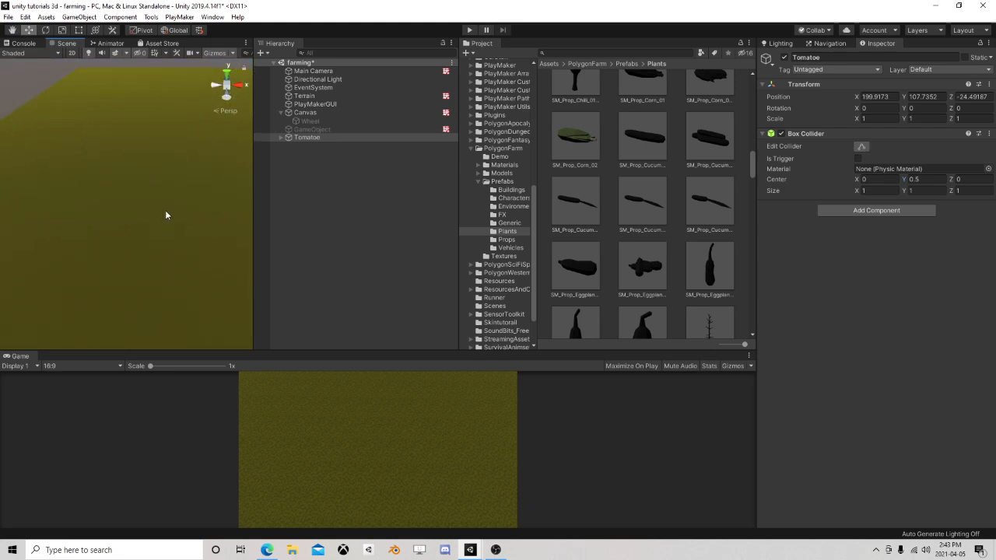
{"action": "scroll", "coordinate": [135, 220], "scroll_direction": "down", "scroll_amount": 3}
{"action": "right_click_drag", "start_coordinate": [137, 204], "coordinate": [153, 125]}
{"action": "scroll", "coordinate": [142, 212], "scroll_direction": "down", "scroll_amount": 1}
{"action": "right_click_drag", "start_coordinate": [143, 214], "coordinate": [141, 179]}
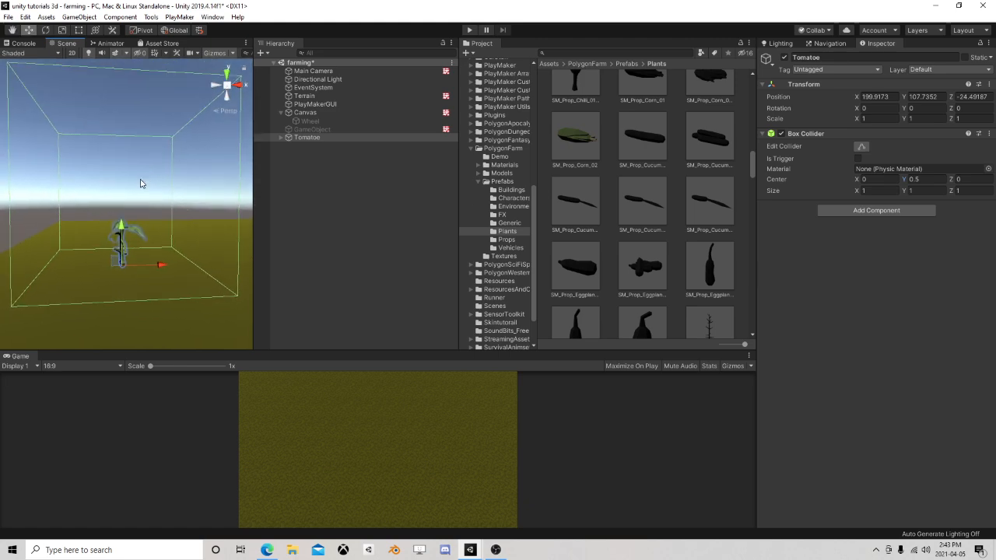
{"action": "scroll", "coordinate": [140, 183], "scroll_direction": "down", "scroll_amount": 3}
{"action": "middle_click_drag", "start_coordinate": [137, 189], "coordinate": [128, 191]}
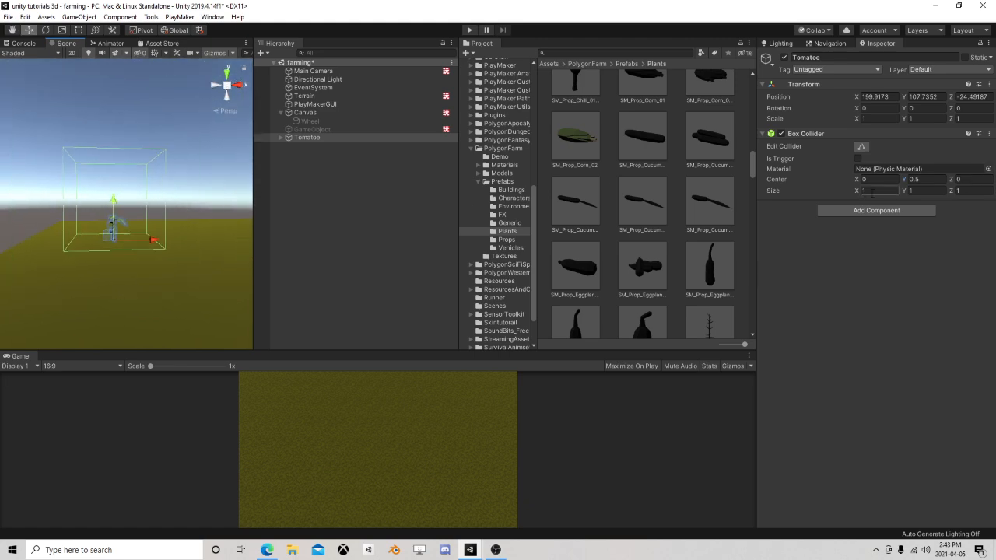
{"action": "type", "text": ".5"}
{"action": "left_click", "coordinate": [951, 192]}
{"action": "type", "text": ".5"}
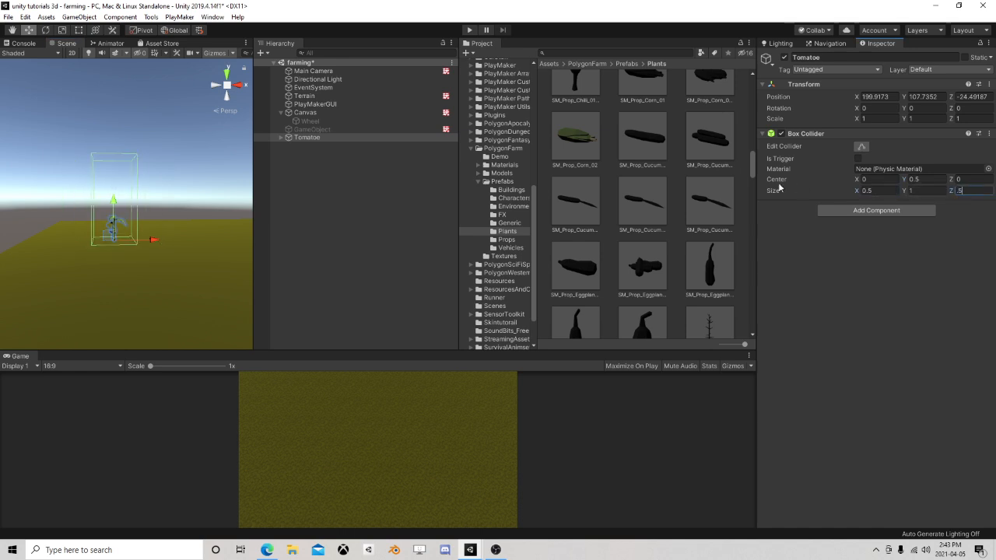
{"action": "left_click", "coordinate": [925, 190]}
{"action": "type", "text": ".5"}
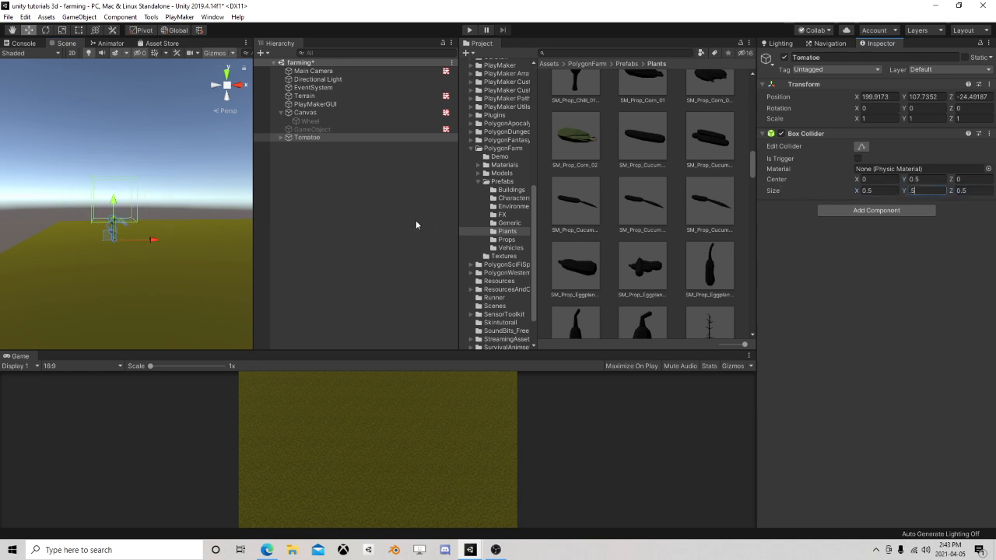
Step: Set the Y center of Tomatoe's Box Collider to 0.25 and inspect the collider around the plant
{"action": "left_click", "coordinate": [924, 179]}
{"action": "type", "text": "0.25"}
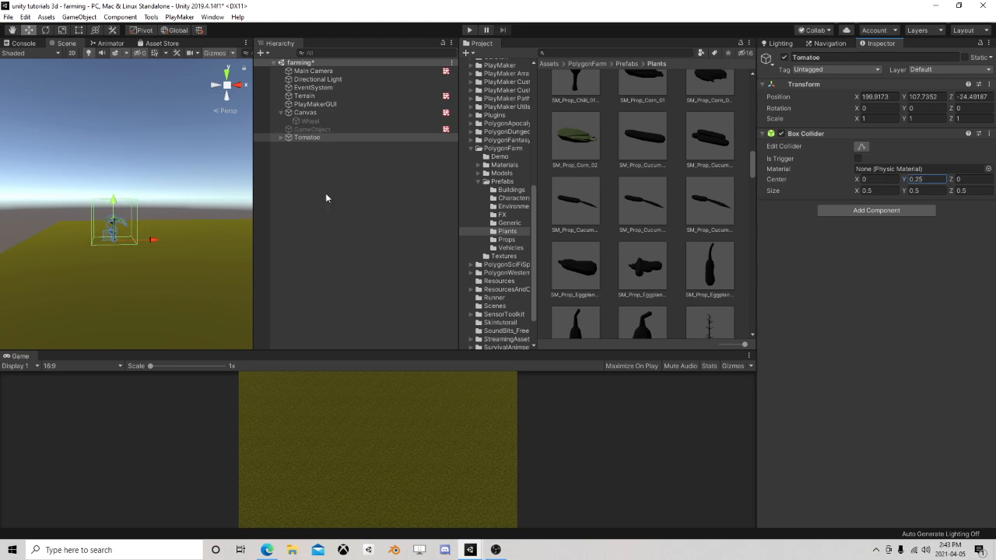
{"action": "scroll", "coordinate": [192, 214], "scroll_direction": "up", "scroll_amount": 5}
{"action": "right_click_drag", "start_coordinate": [192, 215], "coordinate": [134, 127]}
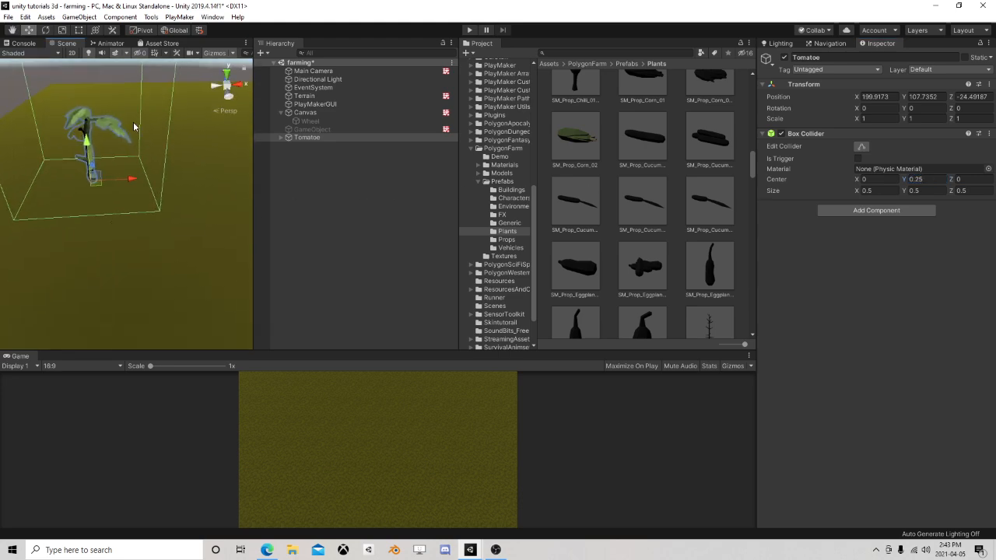
{"action": "middle_click_drag", "start_coordinate": [136, 137], "coordinate": [166, 227]}
{"action": "scroll", "coordinate": [162, 204], "scroll_direction": "down", "scroll_amount": 5}
{"action": "right_click_drag", "start_coordinate": [127, 132], "coordinate": [119, 204]}
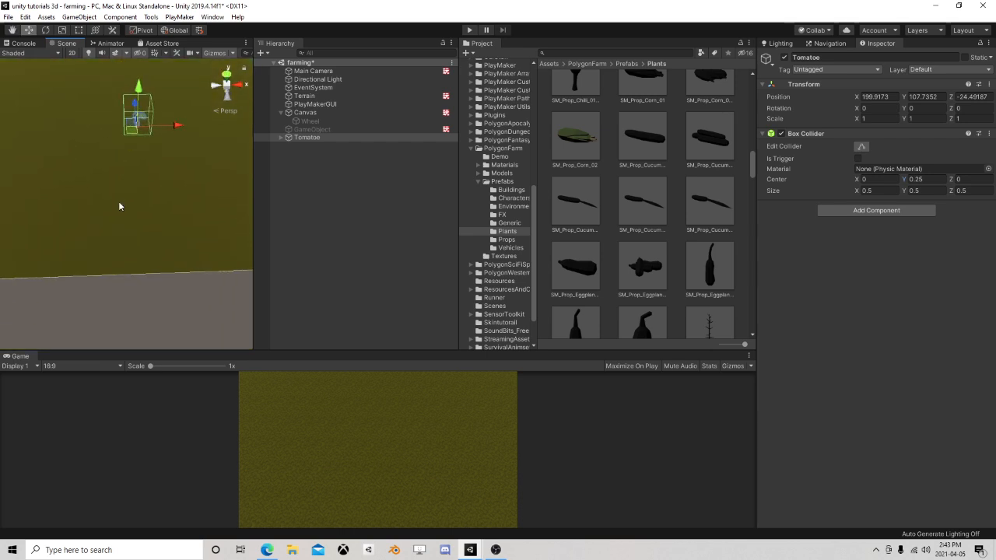
{"action": "middle_click_drag", "start_coordinate": [146, 135], "coordinate": [156, 209]}
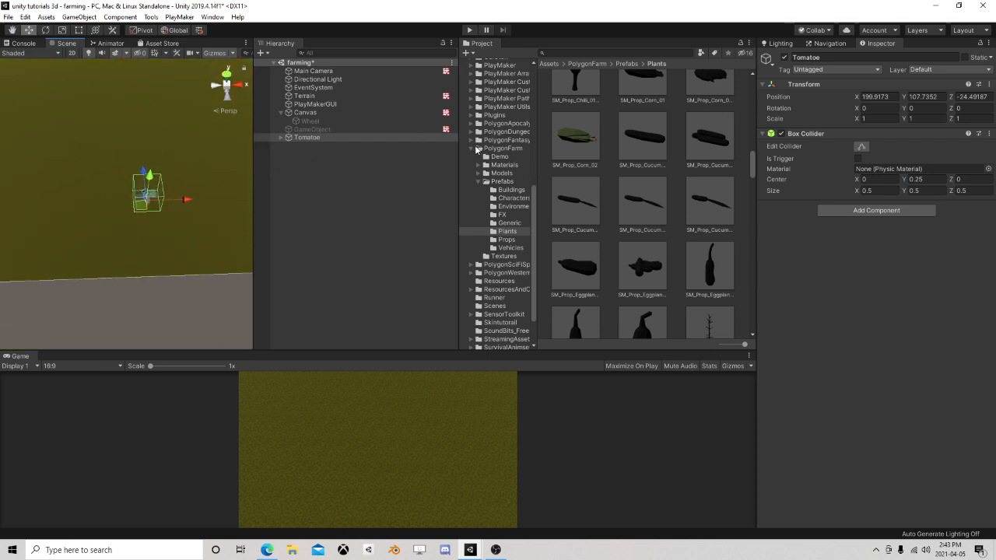
Step: Save the Tomatoe object as a prefab in the Farm folder and delete it from the scene
{"action": "left_click", "coordinate": [478, 148]}
{"action": "left_click_drag", "start_coordinate": [537, 173], "coordinate": [620, 174]}
{"action": "scroll", "coordinate": [533, 214], "scroll_direction": "up", "scroll_amount": 5}
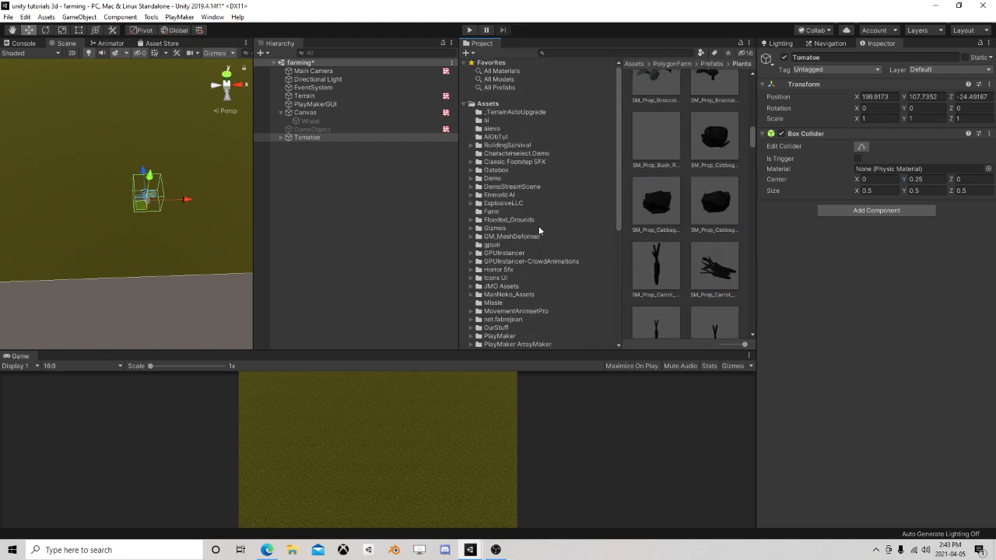
{"action": "scroll", "coordinate": [517, 228], "scroll_direction": "down", "scroll_amount": 1}
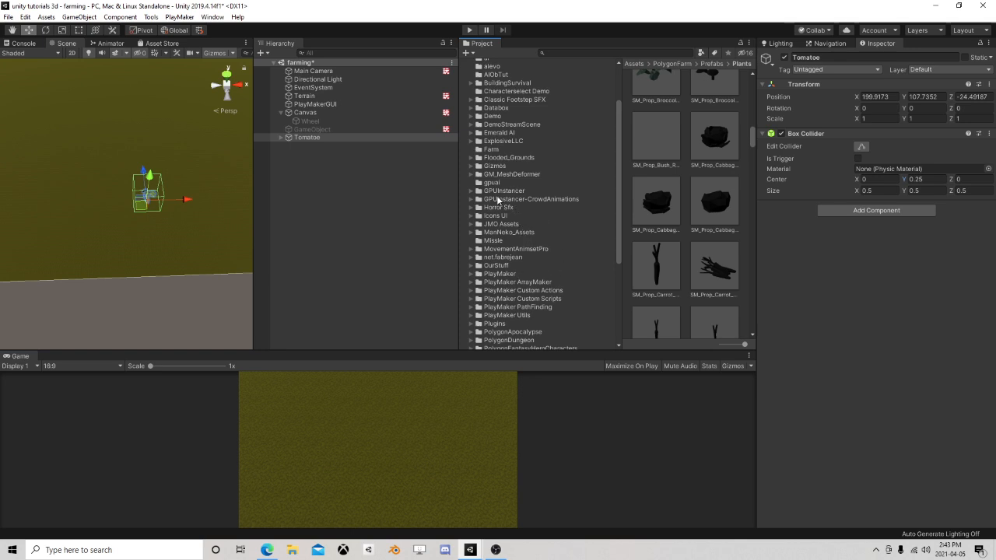
{"action": "left_click", "coordinate": [492, 149]}
{"action": "left_click_drag", "start_coordinate": [306, 137], "coordinate": [673, 214]}
{"action": "left_click", "coordinate": [305, 138]}
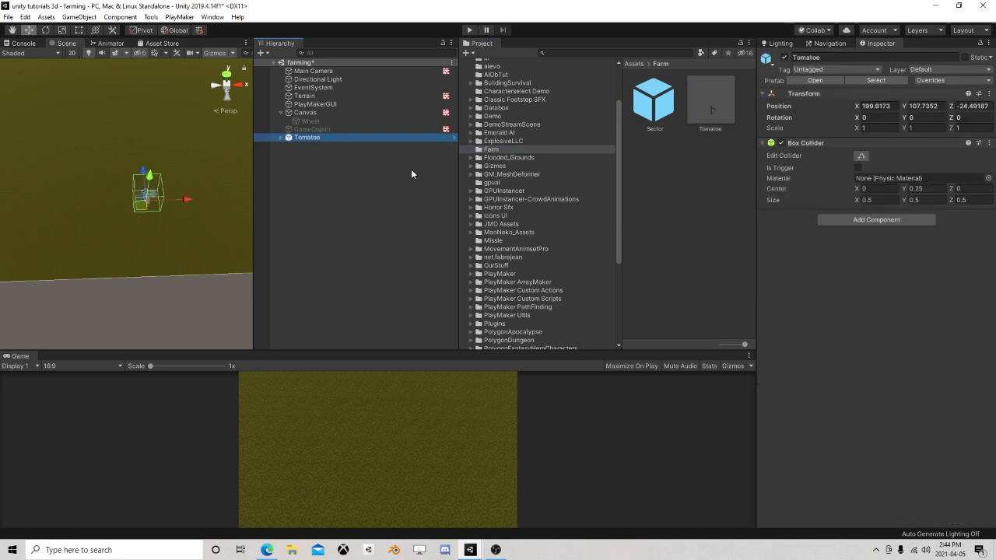
{"action": "key", "text": "Delete"}
Step: Assign the Tomatoe prefab to Element 0 of the Plants array in the Terrain's Options FSM
{"action": "left_click", "coordinate": [317, 111]}
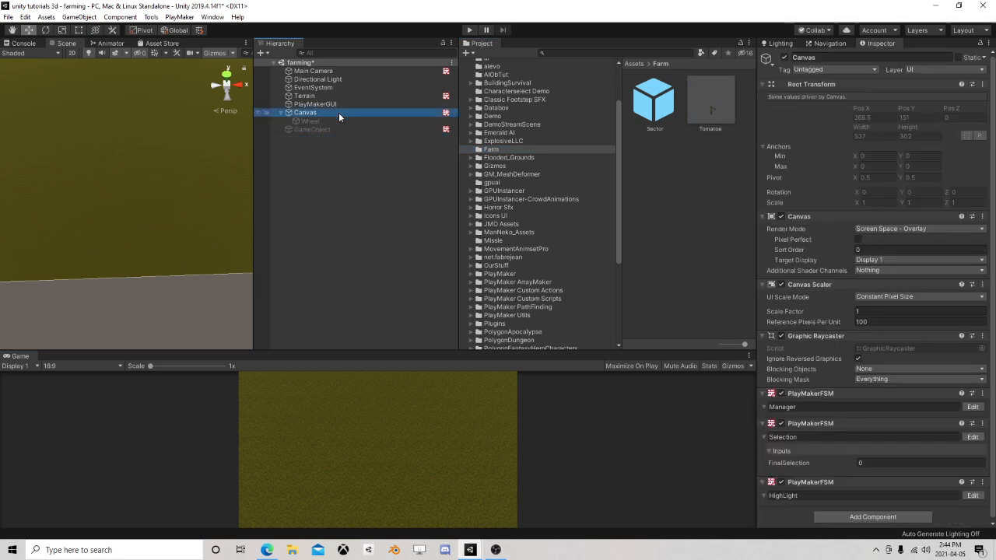
{"action": "left_click", "coordinate": [336, 96]}
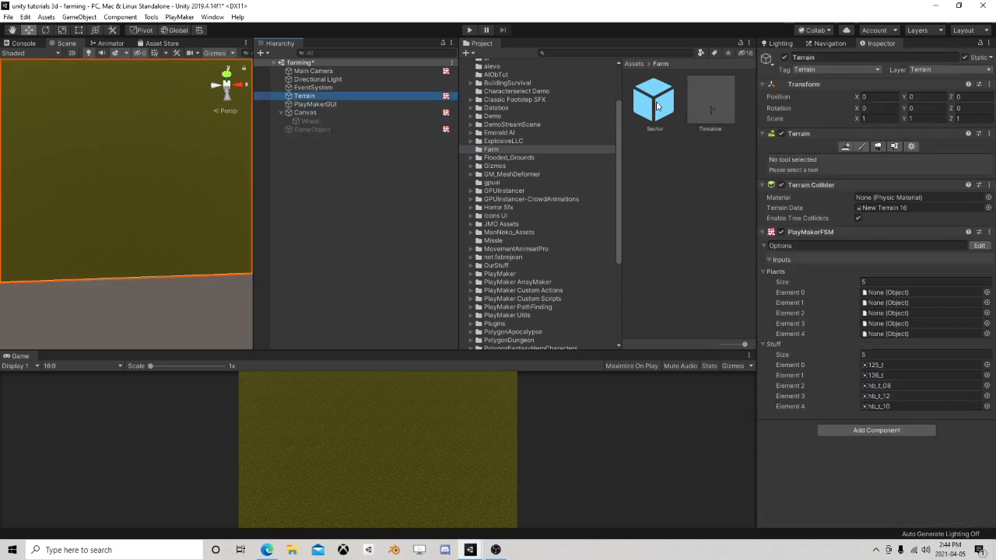
{"action": "left_click_drag", "start_coordinate": [700, 112], "coordinate": [896, 294]}
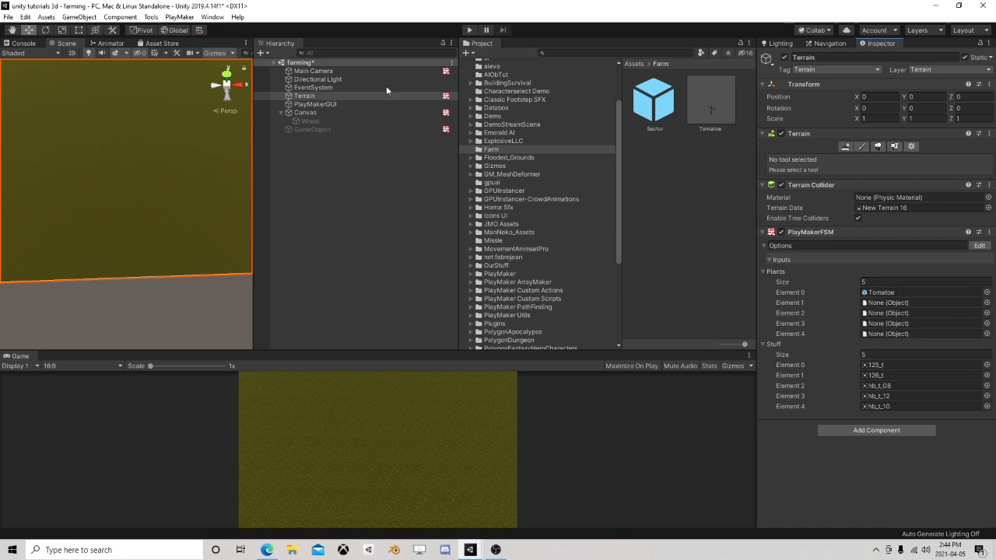
Step: Add an Int Switch action to State 2 of the Terrain's Options FSM, using Selection as its int variable
{"action": "left_click", "coordinate": [979, 245]}
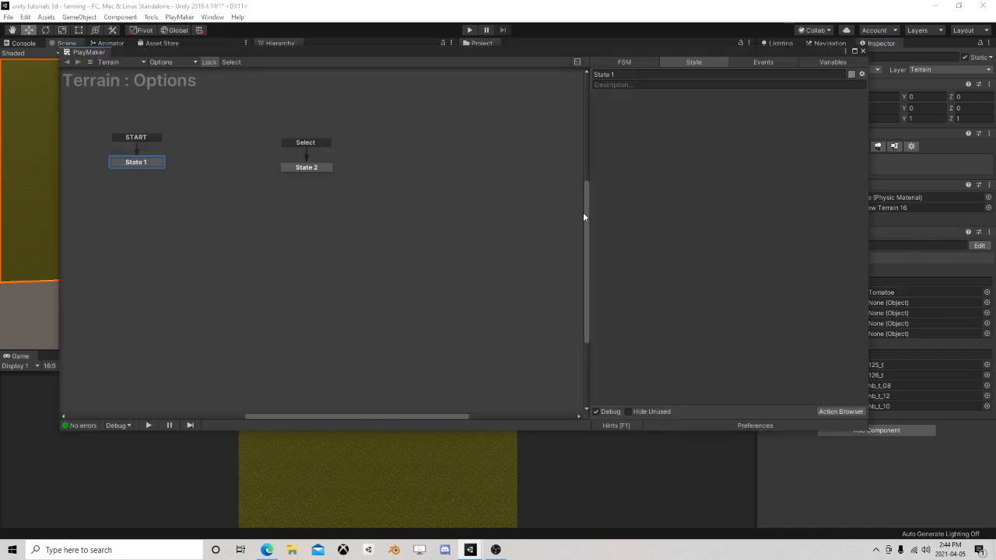
{"action": "left_click", "coordinate": [294, 169]}
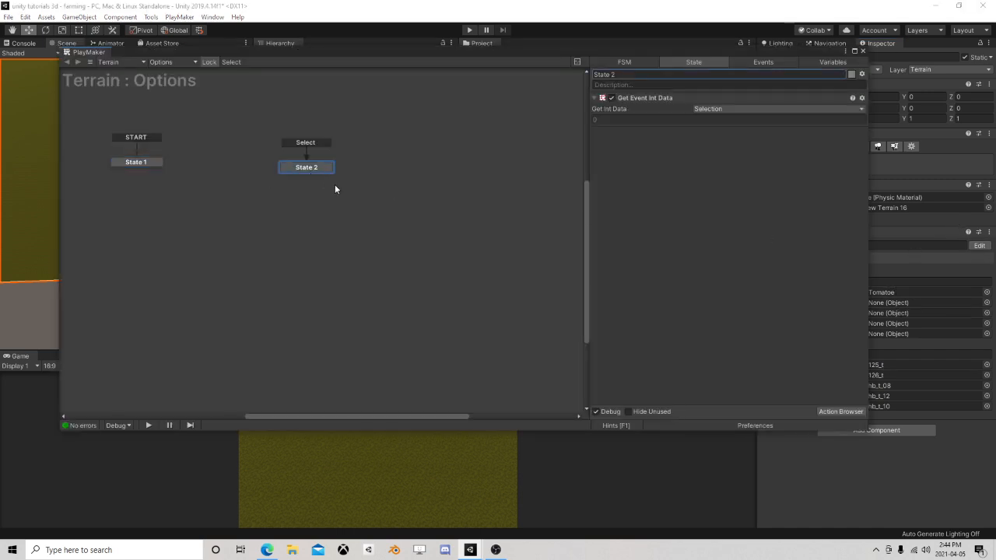
{"action": "left_click", "coordinate": [846, 411]}
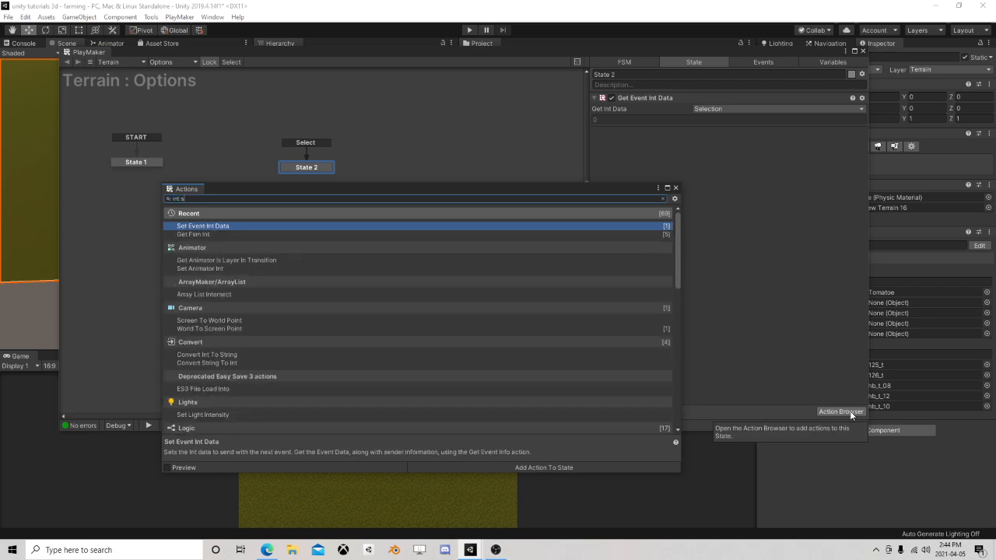
{"action": "type", "text": "wi"}
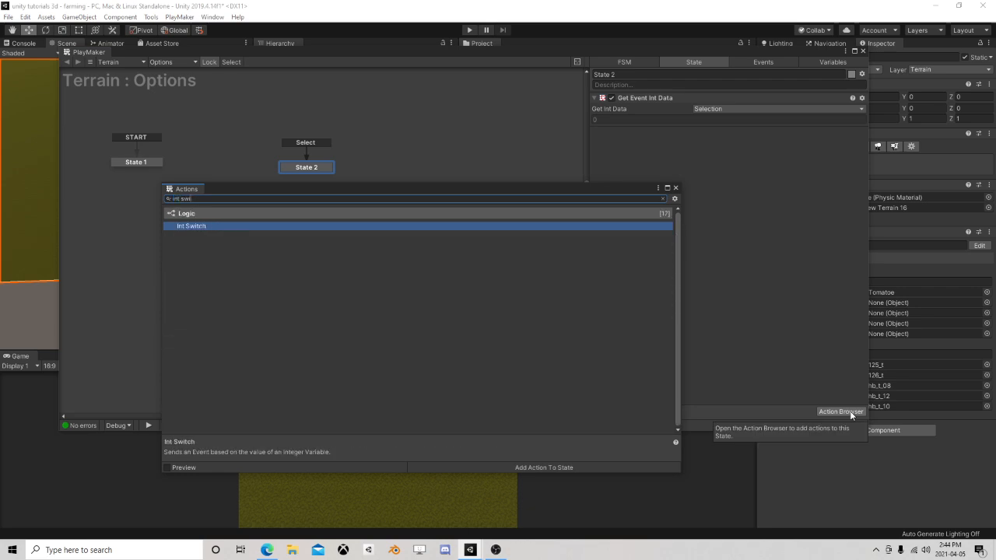
{"action": "double_click", "coordinate": [211, 226]}
{"action": "left_click", "coordinate": [675, 188]}
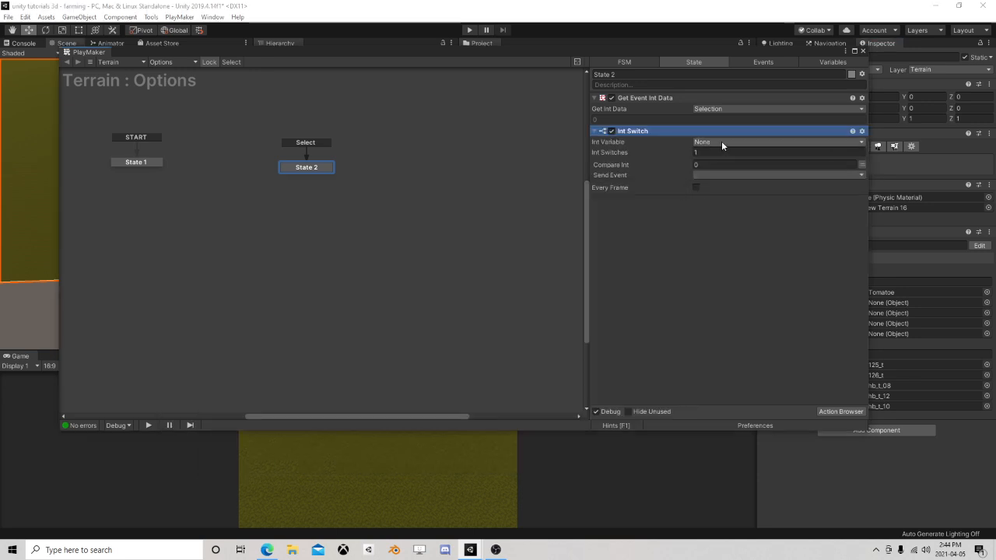
{"action": "left_click", "coordinate": [722, 142]}
{"action": "left_click", "coordinate": [724, 165]}
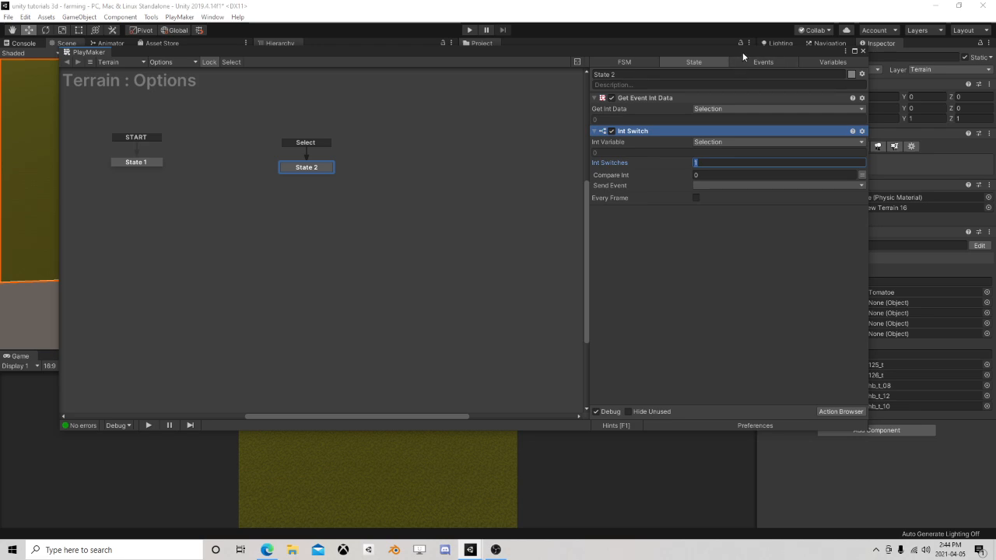
Step: Set the Int Switch to 5 switches and enter the compare values 1, 2, 3 and 4 after the initial 0
{"action": "left_click_drag", "start_coordinate": [742, 52], "coordinate": [636, 71]}
{"action": "type", "text": "5"}
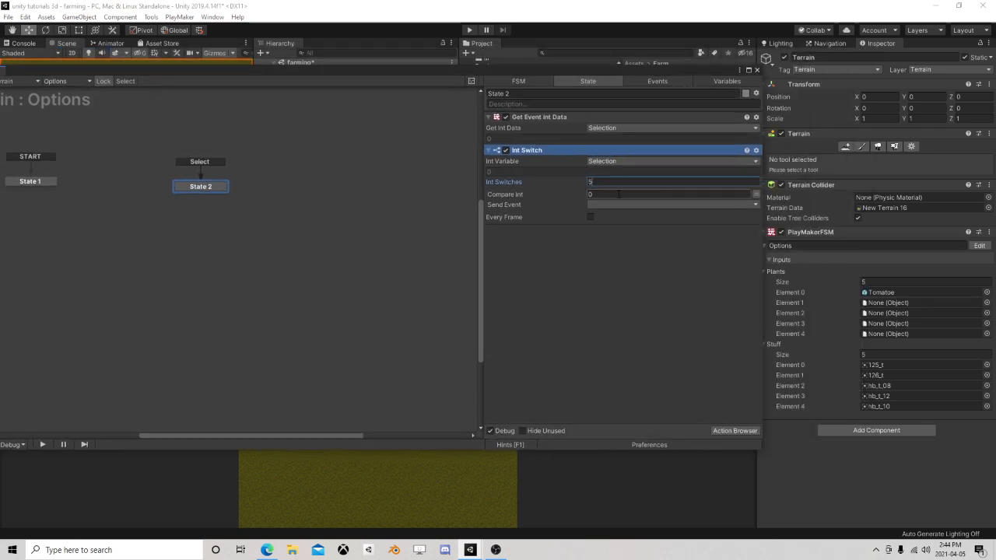
{"action": "key", "text": "Return"}
{"action": "left_click", "coordinate": [601, 217]}
{"action": "type", "text": "1"}
{"action": "left_click", "coordinate": [600, 240]}
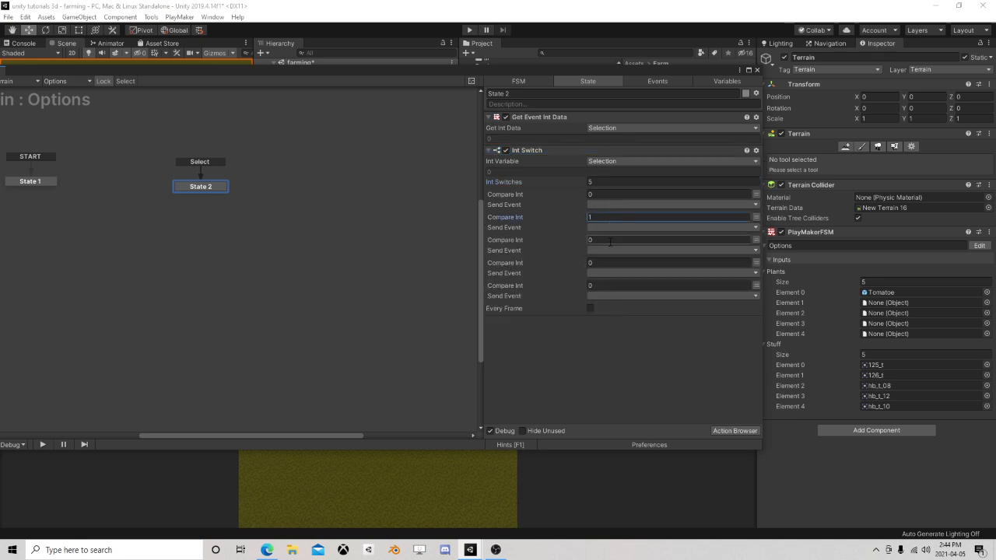
{"action": "type", "text": "2"}
{"action": "left_click", "coordinate": [600, 262]}
{"action": "left_click", "coordinate": [608, 285]}
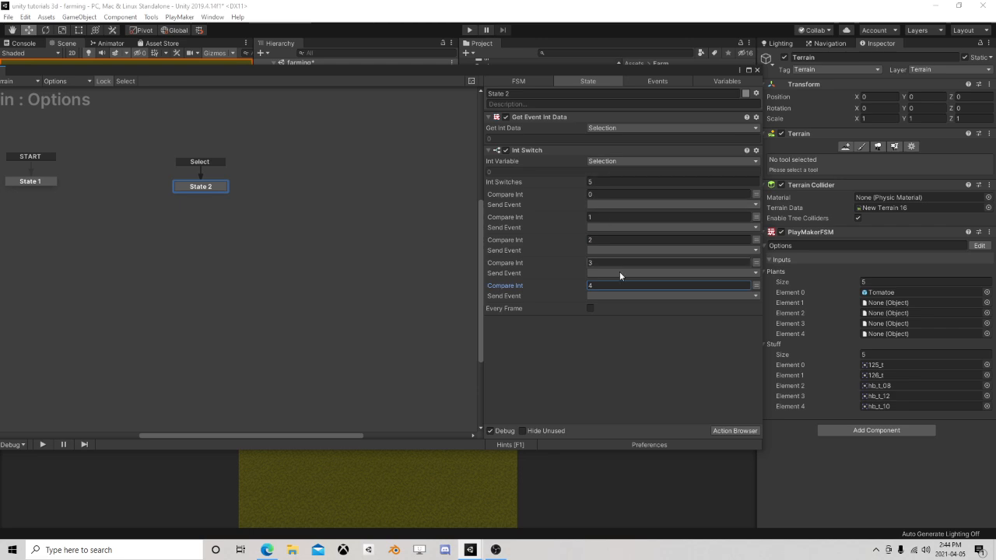
Step: Create events 0, 1, 2, 3 and 4 and assign each to the Int Switch entry with the matching compare value
{"action": "left_click", "coordinate": [611, 204]}
{"action": "left_click", "coordinate": [633, 277]}
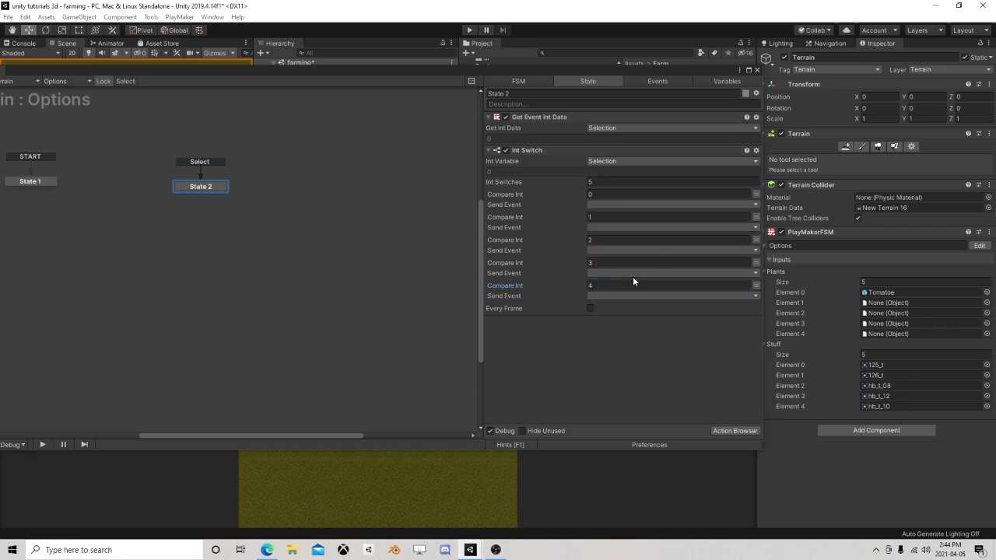
{"action": "left_click", "coordinate": [620, 227]}
{"action": "left_click", "coordinate": [621, 316]}
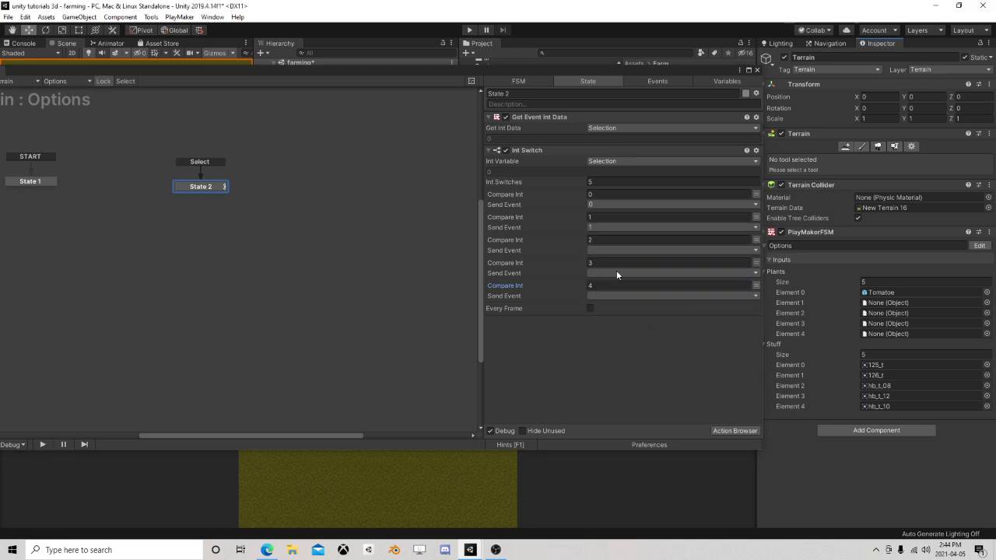
{"action": "left_click", "coordinate": [610, 250]}
{"action": "left_click", "coordinate": [618, 350]}
{"action": "left_click", "coordinate": [612, 272]}
{"action": "left_click", "coordinate": [632, 382]}
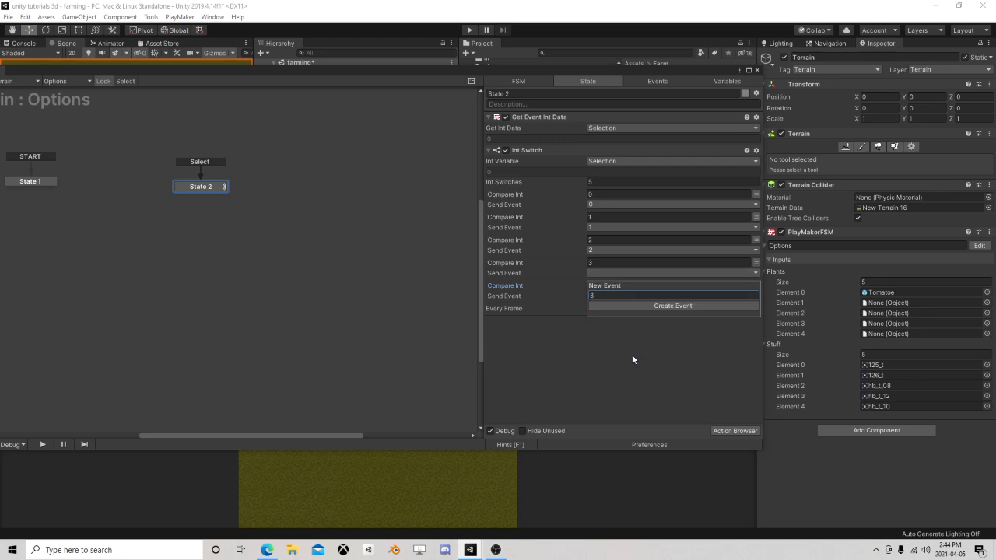
{"action": "left_click", "coordinate": [609, 296]}
{"action": "left_click", "coordinate": [620, 417]}
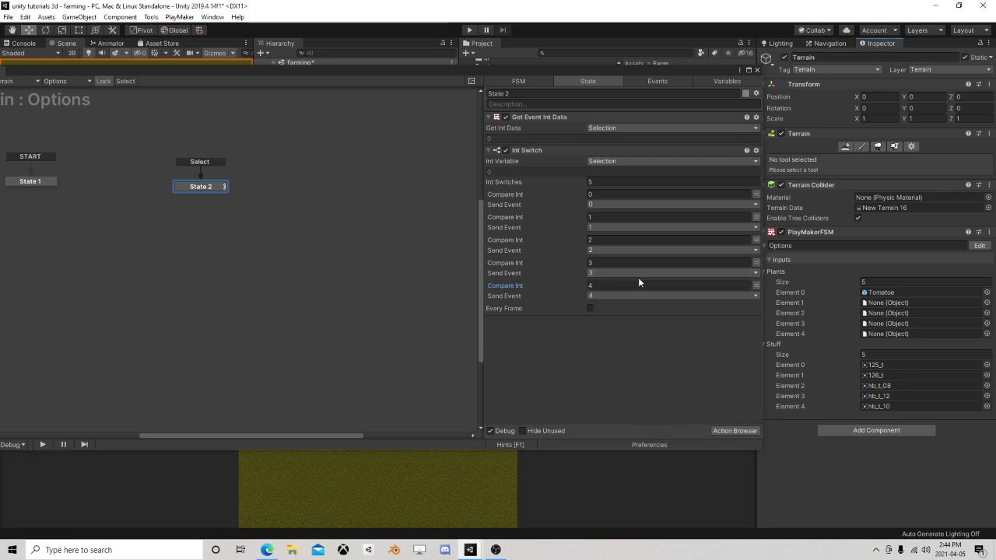
Step: Add transitions for events 0, 1, 2, 3 and 4 to State 2
{"action": "right_click", "coordinate": [200, 187]}
{"action": "mouse_move", "coordinate": [234, 196]}
{"action": "left_click", "coordinate": [347, 206]}
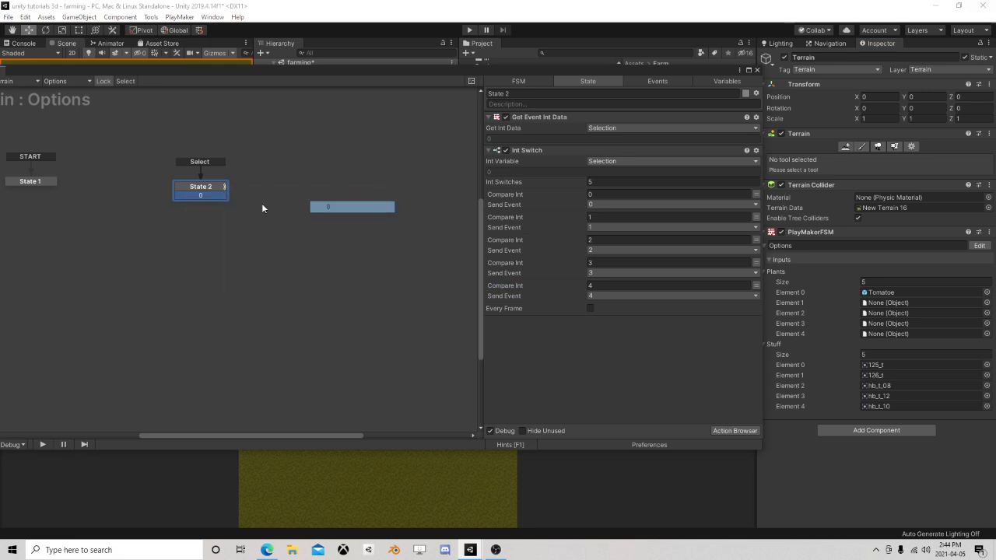
{"action": "right_click", "coordinate": [208, 189]}
{"action": "left_click", "coordinate": [342, 218]}
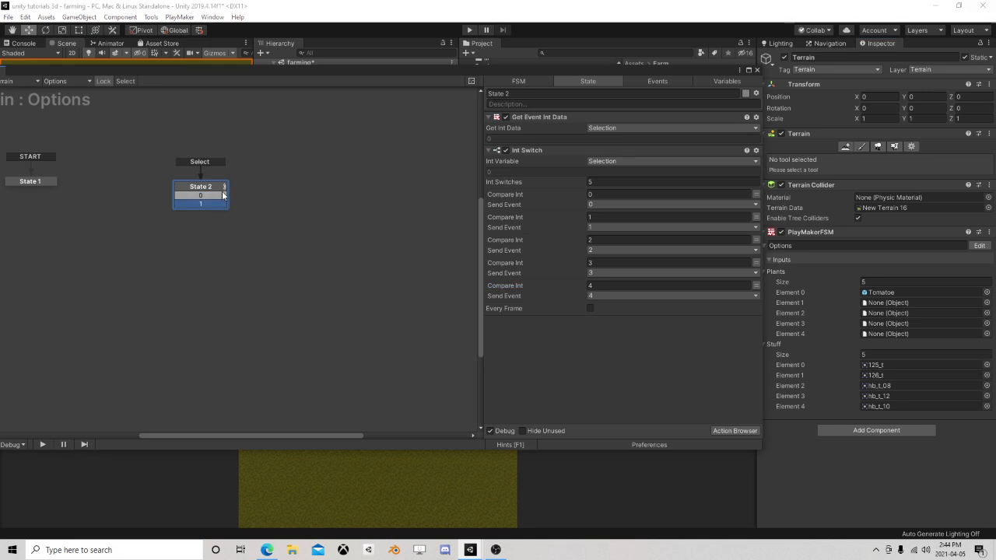
{"action": "right_click", "coordinate": [210, 187]}
{"action": "left_click", "coordinate": [347, 229]}
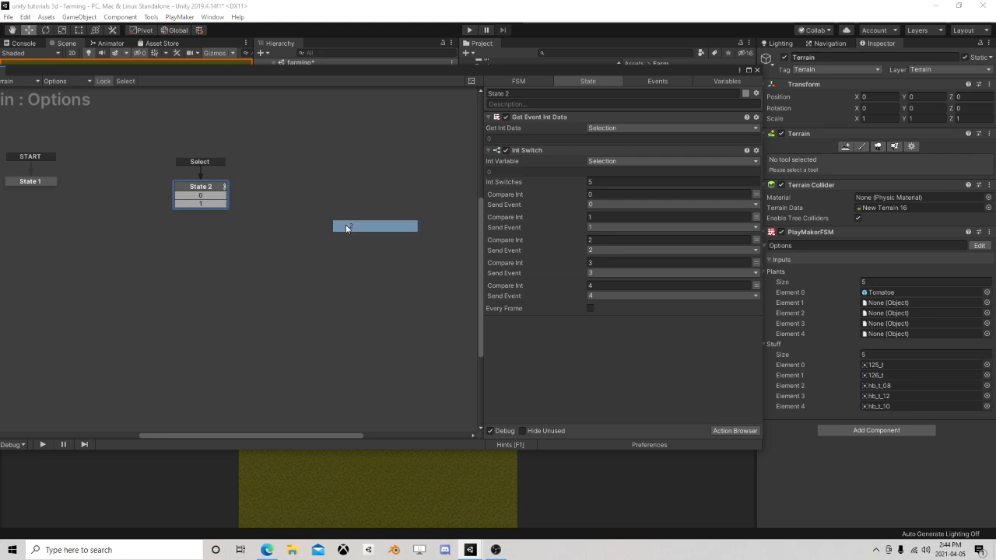
{"action": "right_click", "coordinate": [204, 189]}
{"action": "left_click", "coordinate": [346, 239]}
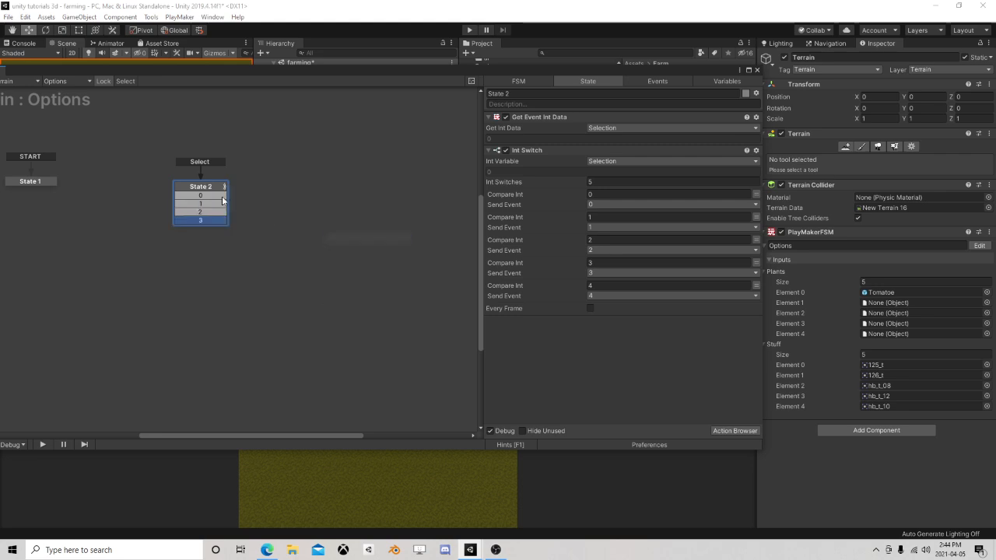
{"action": "right_click", "coordinate": [213, 189]}
{"action": "left_click", "coordinate": [346, 250]}
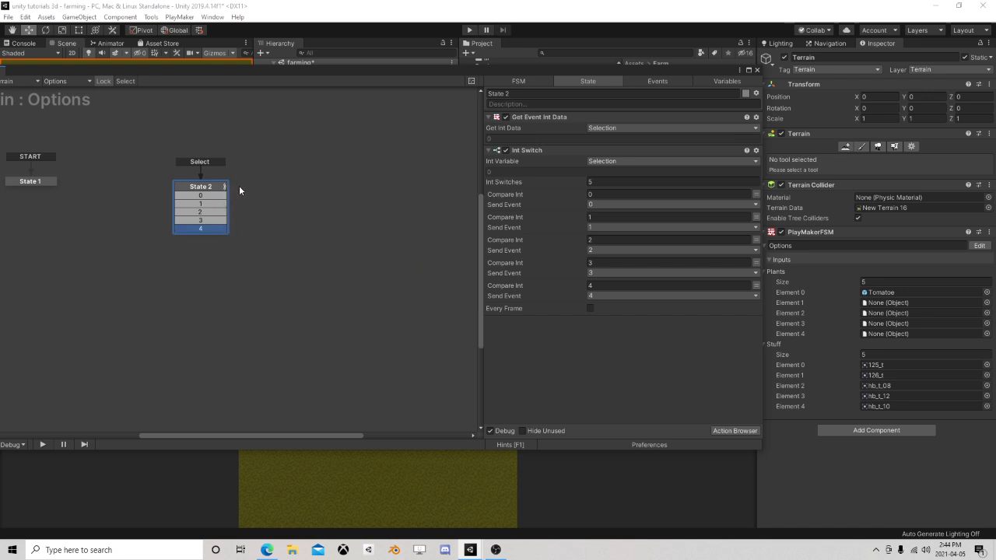
Step: Add a new state beside State 2 and give it a Set Game Object action
{"action": "right_click", "coordinate": [265, 195]}
{"action": "left_click", "coordinate": [327, 200]}
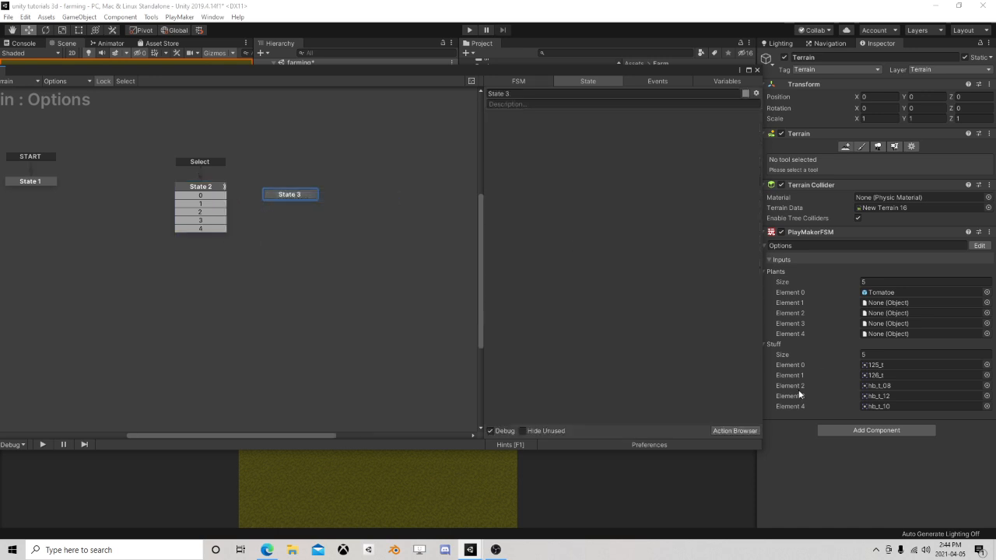
{"action": "left_click", "coordinate": [734, 430]}
{"action": "type", "text": "set game"}
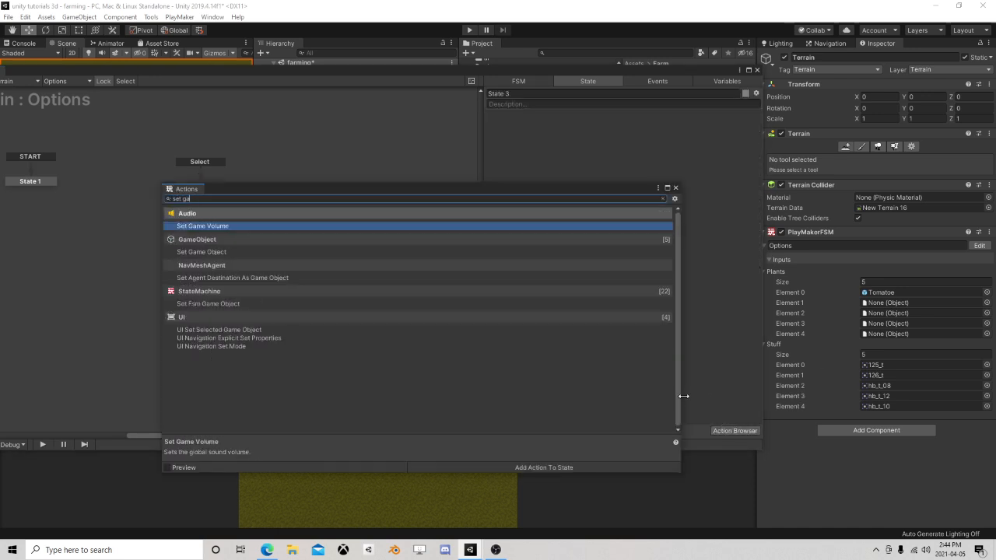
{"action": "double_click", "coordinate": [217, 253]}
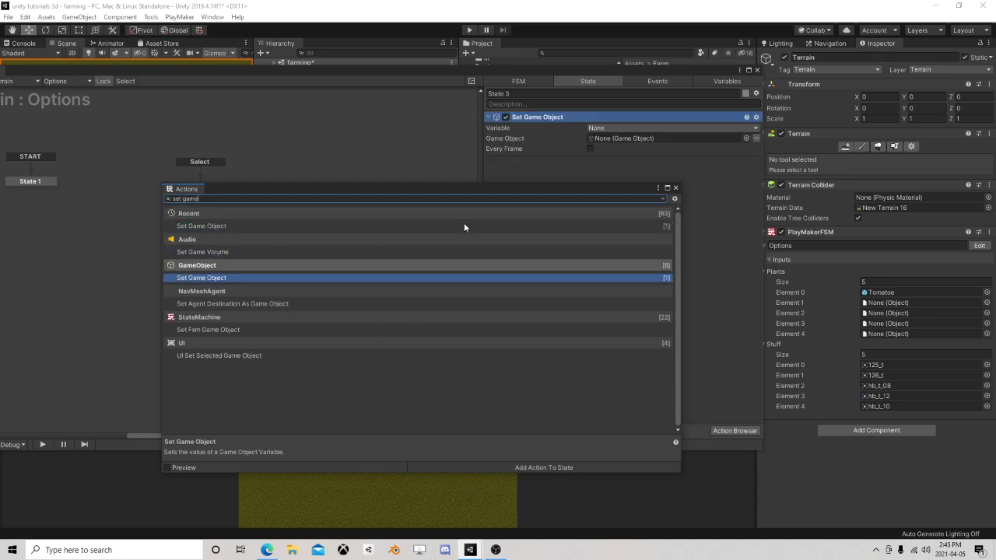
Step: Create a new variable SelectedPlant for the Set Game Object action and switch its Game Object input to variable selection
{"action": "left_click", "coordinate": [676, 188]}
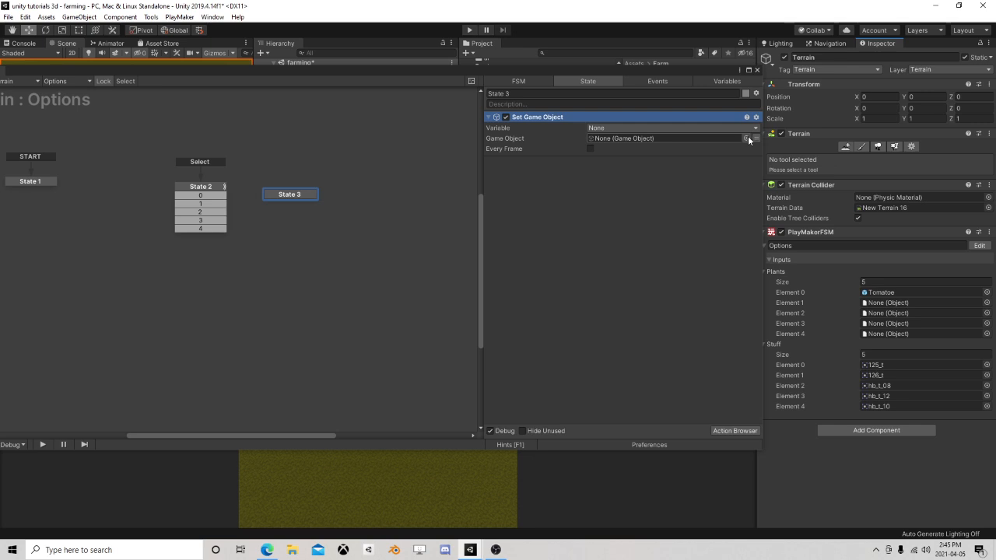
{"action": "left_click", "coordinate": [685, 128]}
{"action": "left_click", "coordinate": [625, 166]}
{"action": "type", "text": "Se"}
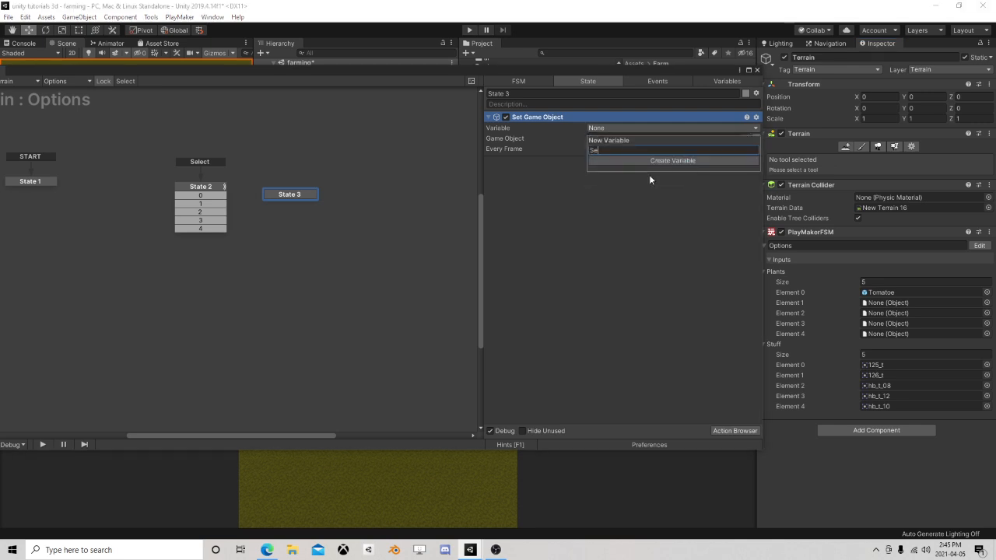
{"action": "type", "text": "lectedPlan"}
{"action": "key", "text": "Return"}
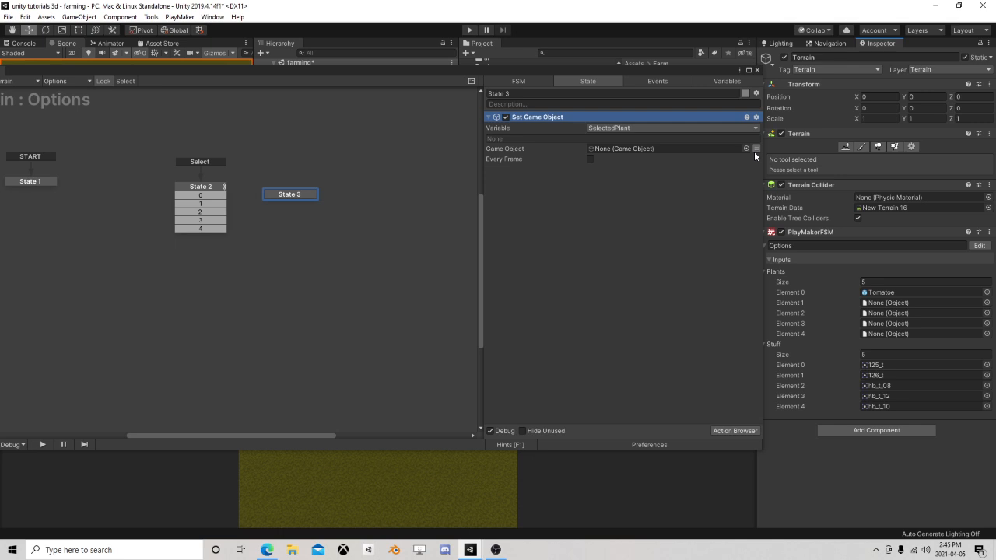
{"action": "left_click", "coordinate": [754, 149]}
{"action": "left_click", "coordinate": [660, 150]}
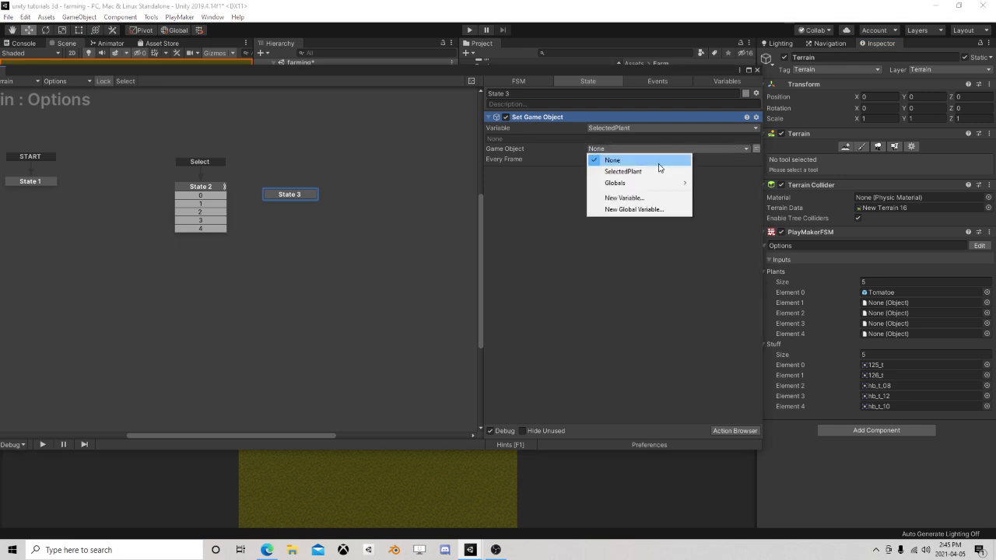
{"action": "left_click", "coordinate": [572, 232]}
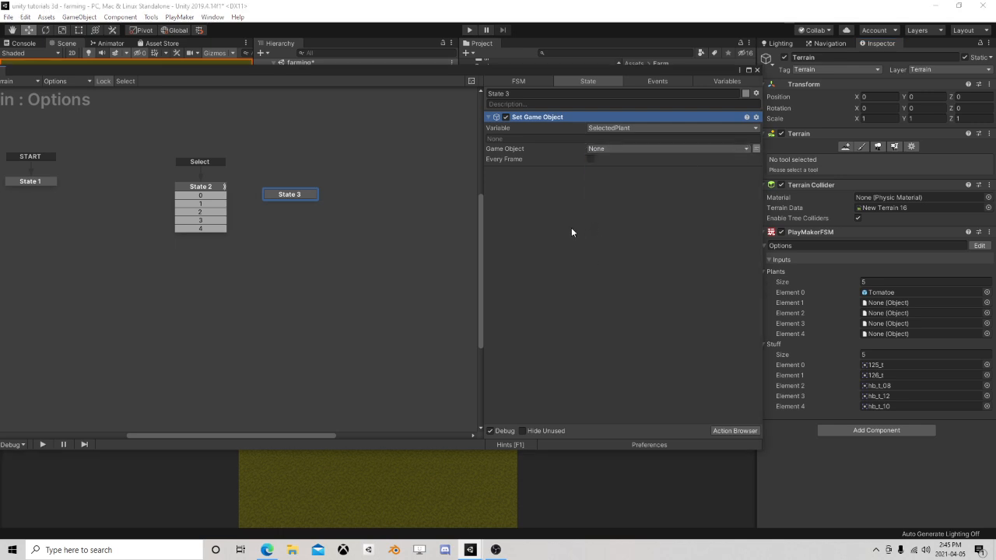
Step: Add an Array Get action to State 3
{"action": "left_click", "coordinate": [732, 431]}
{"action": "type", "text": "arra"}
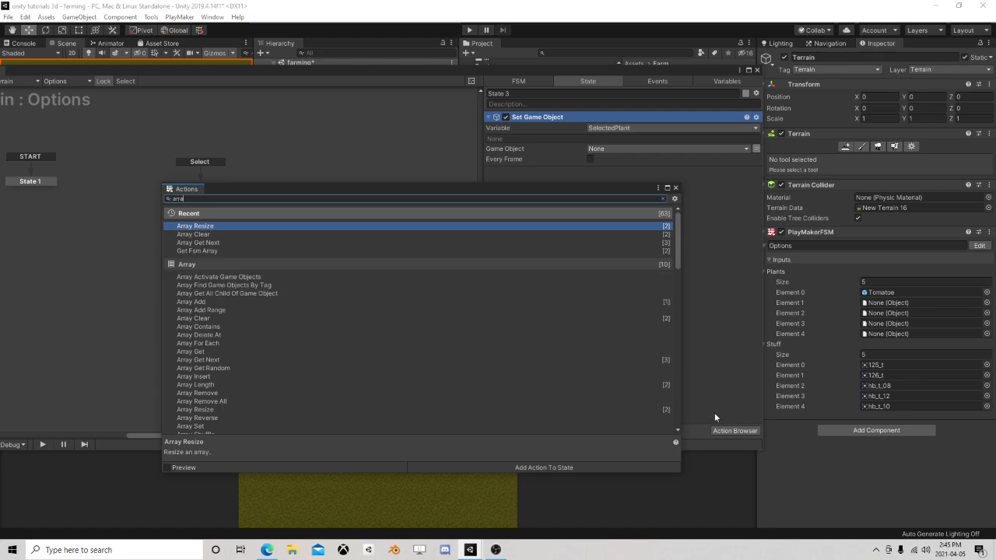
{"action": "type", "text": "y get"}
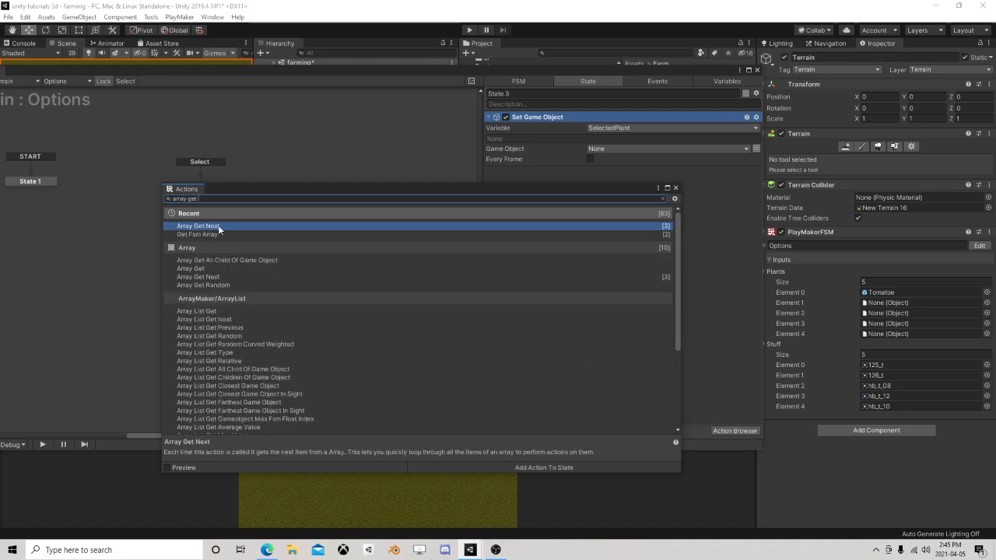
{"action": "double_click", "coordinate": [201, 269]}
{"action": "left_click", "coordinate": [675, 189]}
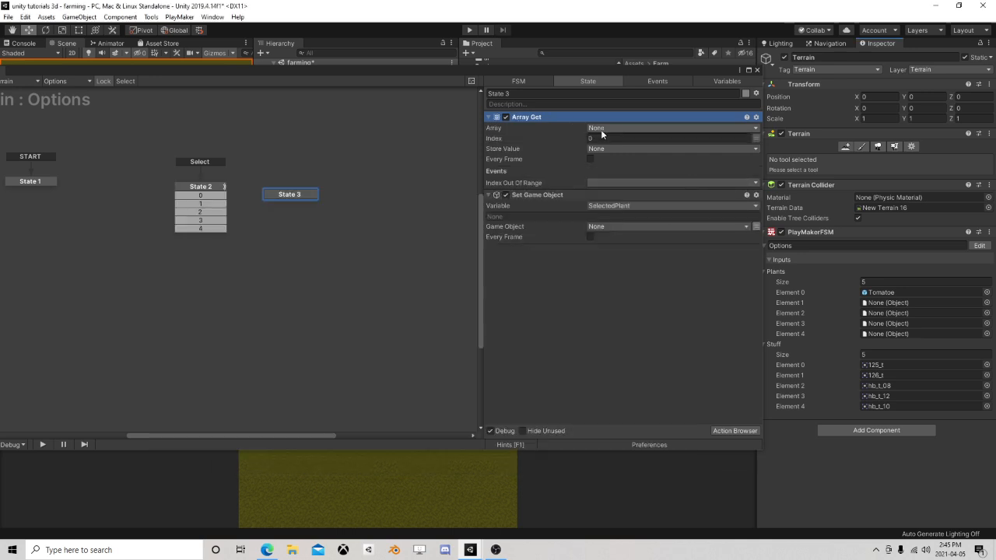
Step: Set the Array Get action to read from the Plants array, using the Selection variable as its index
{"action": "left_click", "coordinate": [601, 129]}
{"action": "left_click", "coordinate": [635, 149]}
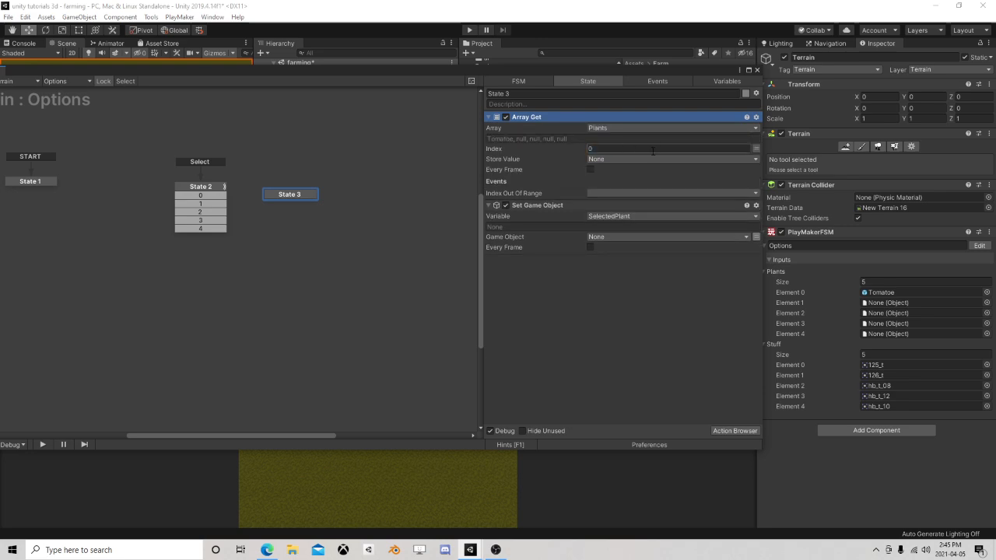
{"action": "left_click", "coordinate": [754, 148]}
{"action": "left_click", "coordinate": [717, 150]}
{"action": "left_click", "coordinate": [651, 169]}
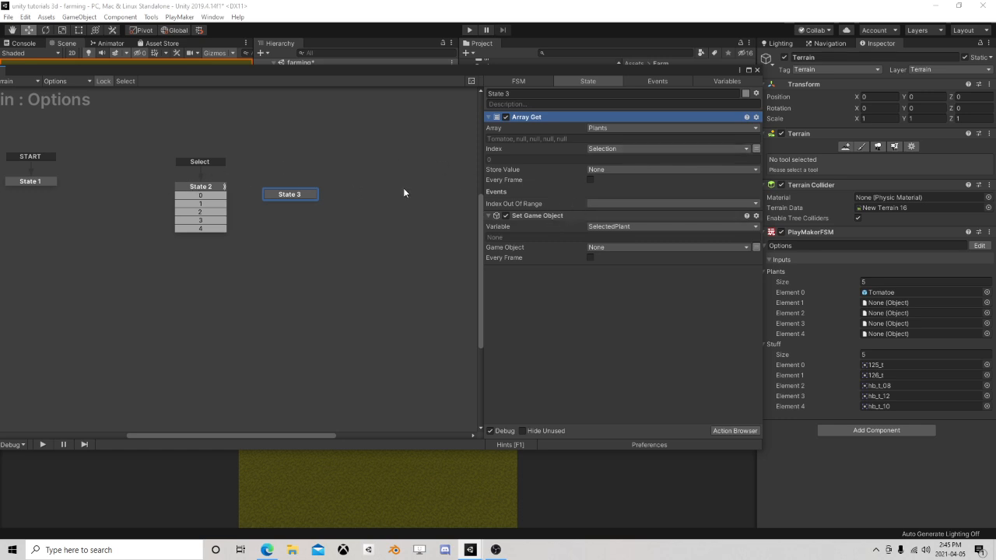
Step: Assign SelectedPlant as the Game Object input of the Set Game Object action
{"action": "left_click", "coordinate": [611, 246]}
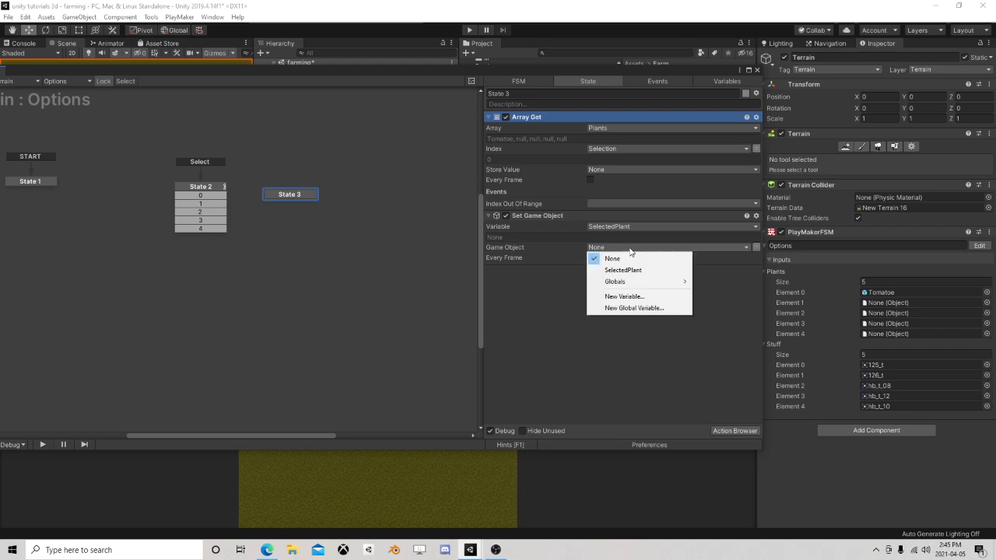
{"action": "left_click", "coordinate": [640, 269]}
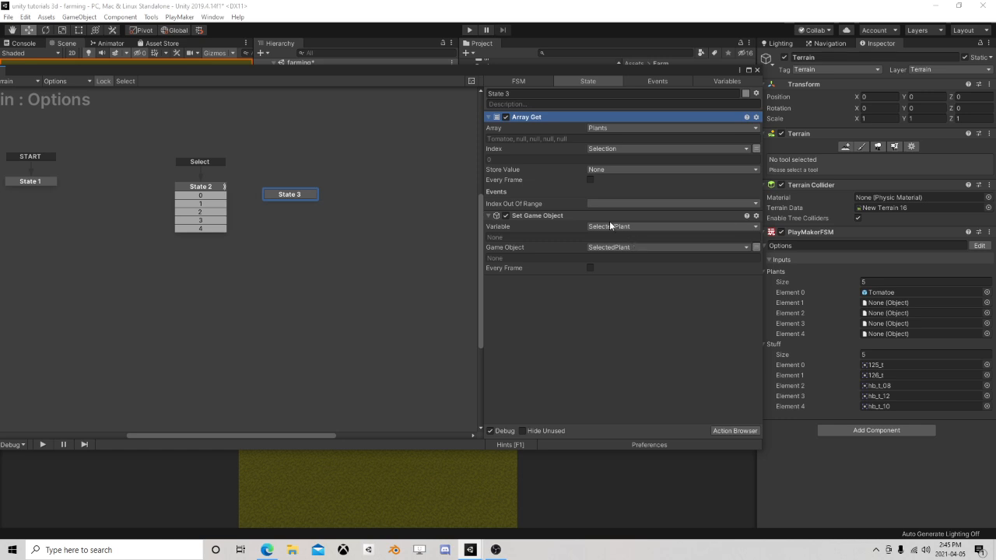
Step: Store the Array Get value in SelectedPlant and delete the Set Game Object action from State 3
{"action": "left_click", "coordinate": [607, 170]}
{"action": "left_click", "coordinate": [646, 193]}
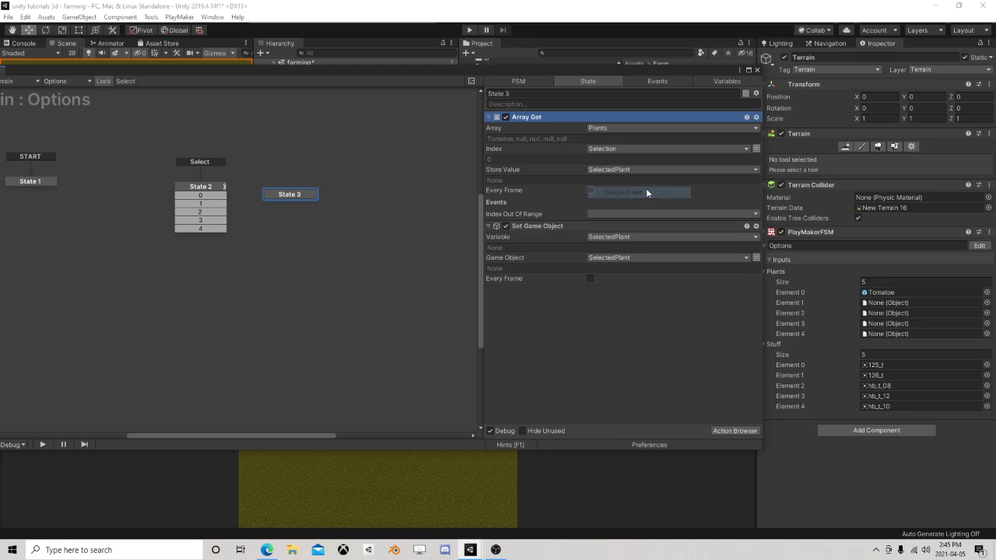
{"action": "left_click", "coordinate": [565, 227]}
{"action": "key", "text": "Delete"}
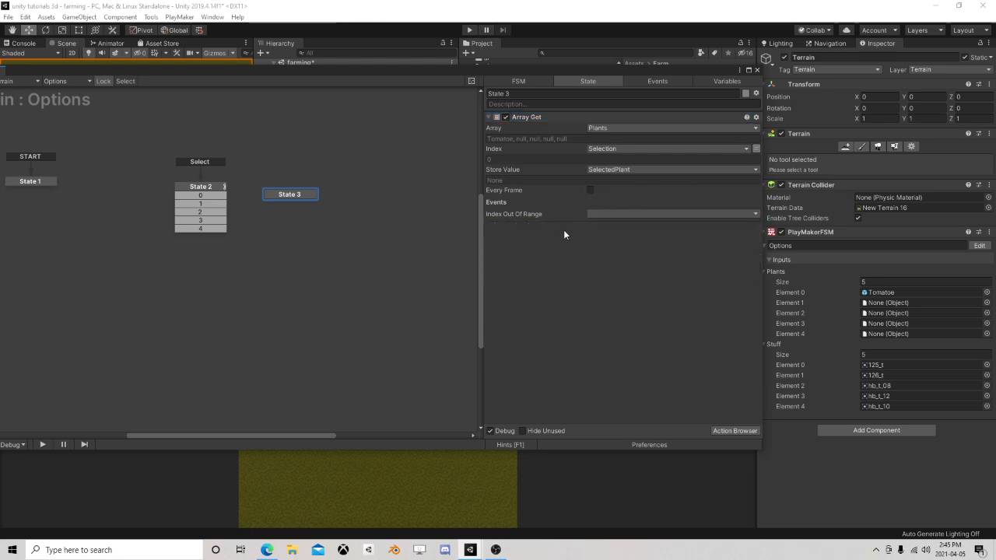
Step: Replace the Int Switch action in State 2 with the Array Get action from State 3, and delete State 3
{"action": "left_click", "coordinate": [213, 191]}
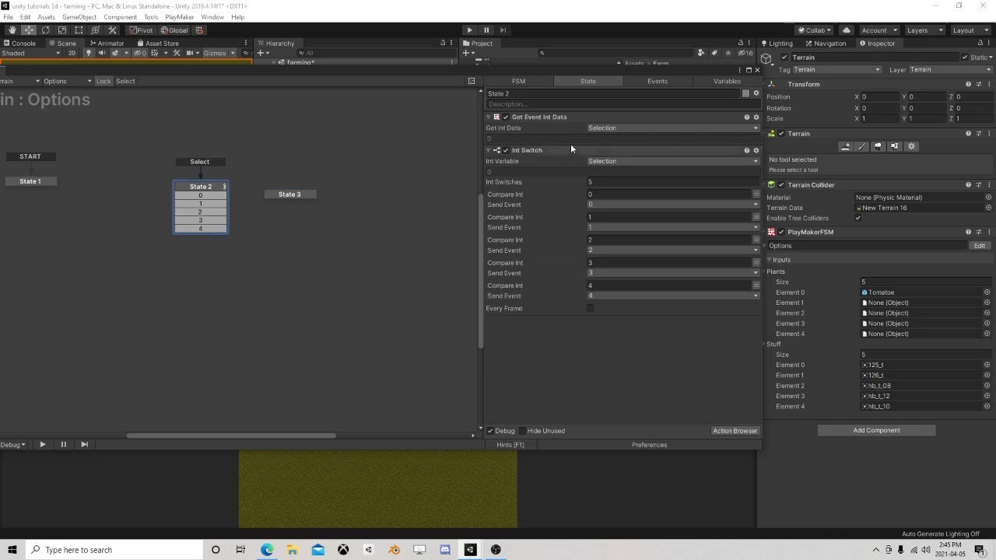
{"action": "left_click", "coordinate": [532, 151]}
{"action": "left_click", "coordinate": [288, 194]}
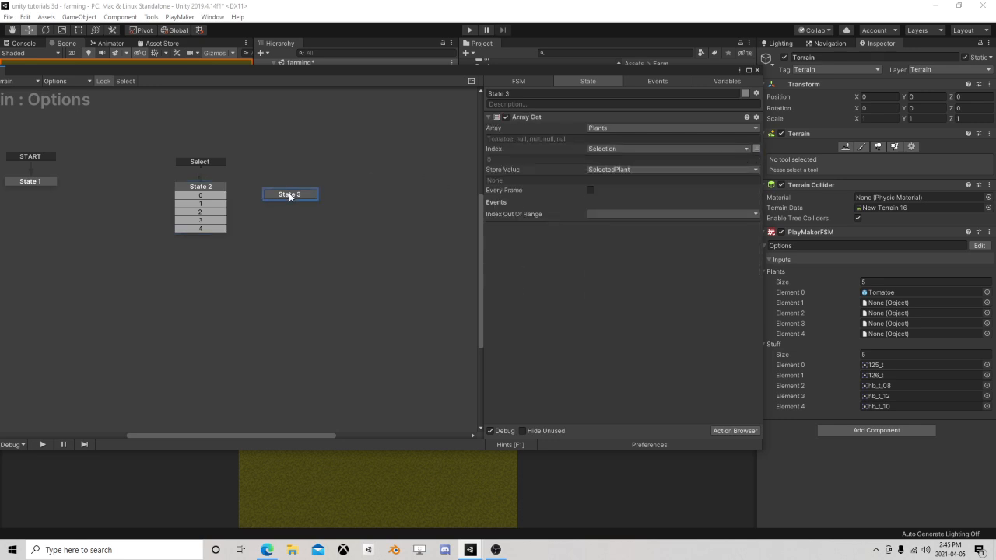
{"action": "left_click", "coordinate": [526, 117]}
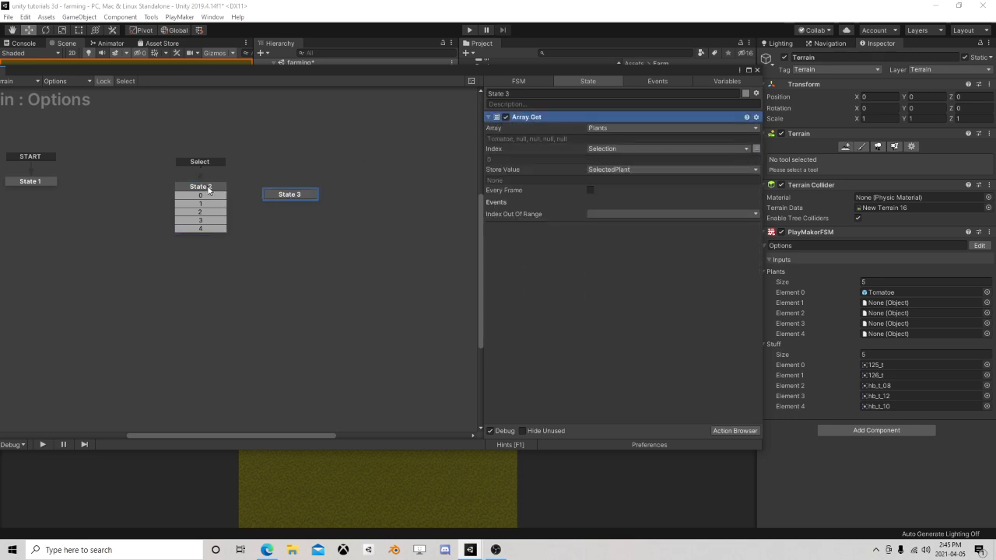
{"action": "left_click", "coordinate": [505, 117]}
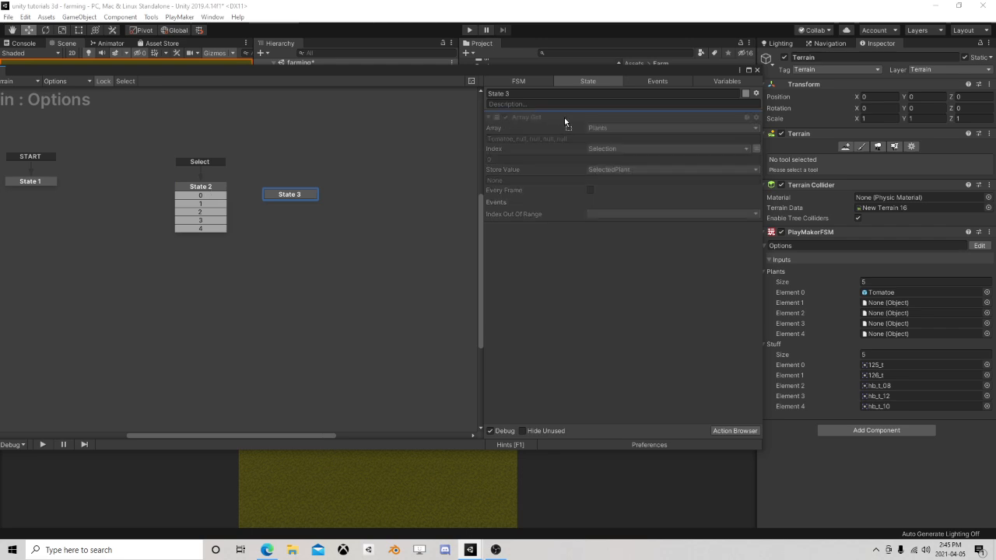
{"action": "left_click_drag", "start_coordinate": [201, 189], "coordinate": [203, 189]}
{"action": "left_click", "coordinate": [297, 194]}
{"action": "key", "text": "Delete"}
{"action": "left_click", "coordinate": [211, 187]}
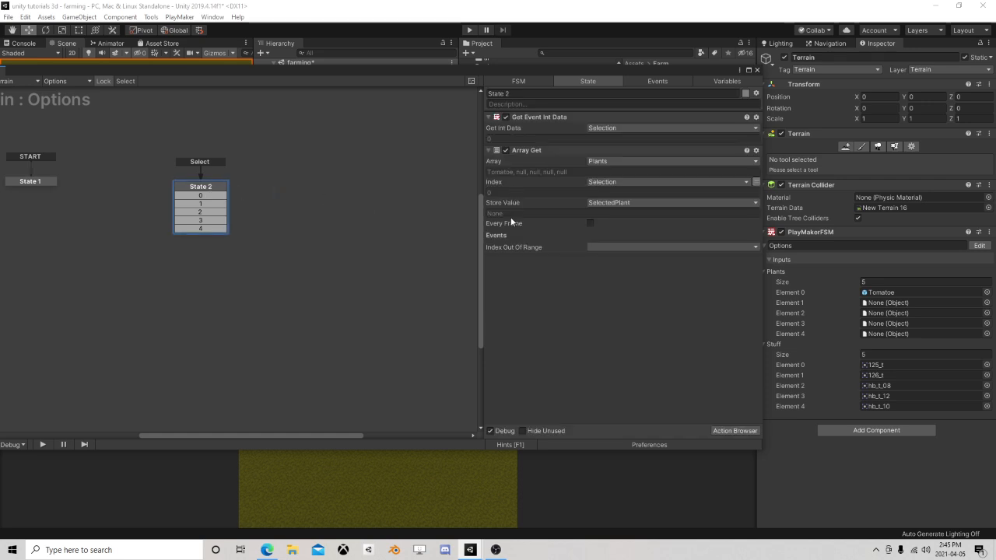
Step: Delete transitions 0 through 4 from State 2 and reposition the state together with its Select event
{"action": "right_click", "coordinate": [199, 201]}
{"action": "left_click", "coordinate": [243, 341]}
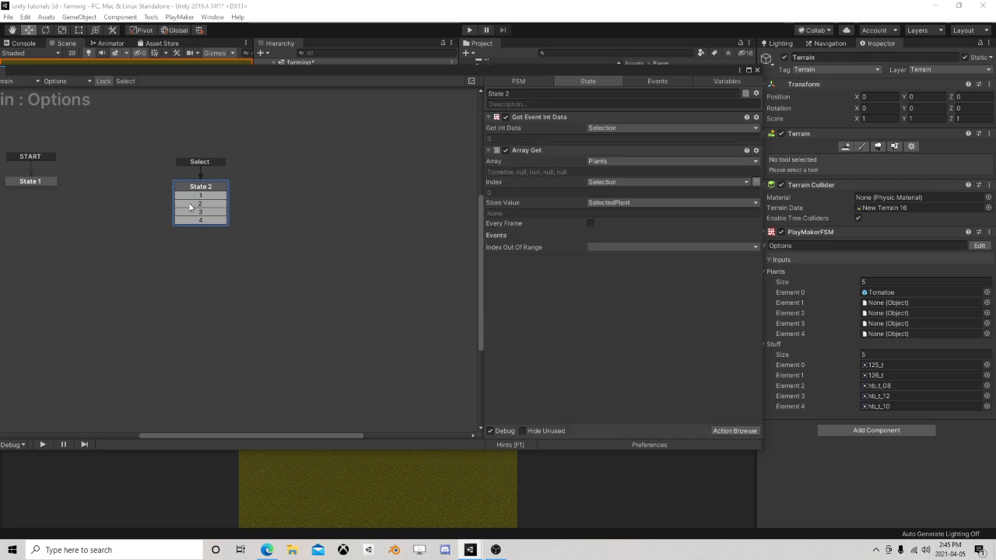
{"action": "right_click", "coordinate": [201, 195]}
{"action": "left_click", "coordinate": [243, 341]}
{"action": "right_click", "coordinate": [199, 195]}
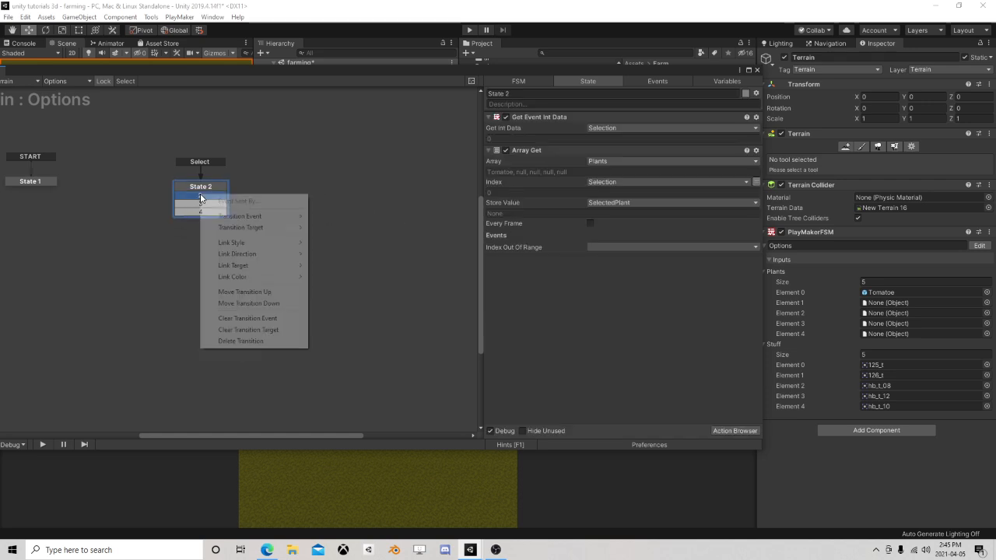
{"action": "left_click", "coordinate": [241, 341]}
{"action": "right_click", "coordinate": [197, 194]}
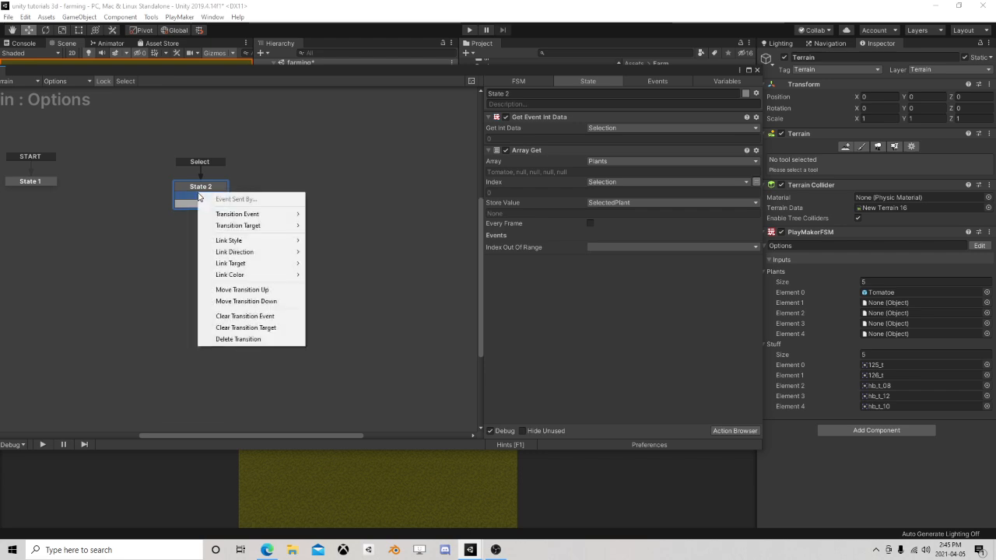
{"action": "left_click", "coordinate": [230, 341]}
{"action": "right_click", "coordinate": [210, 196]}
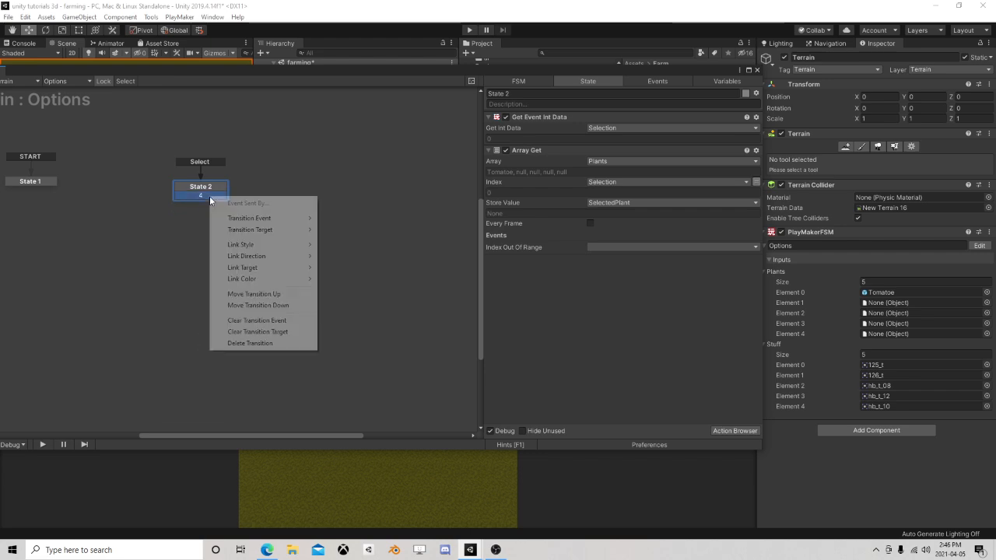
{"action": "left_click", "coordinate": [238, 344]}
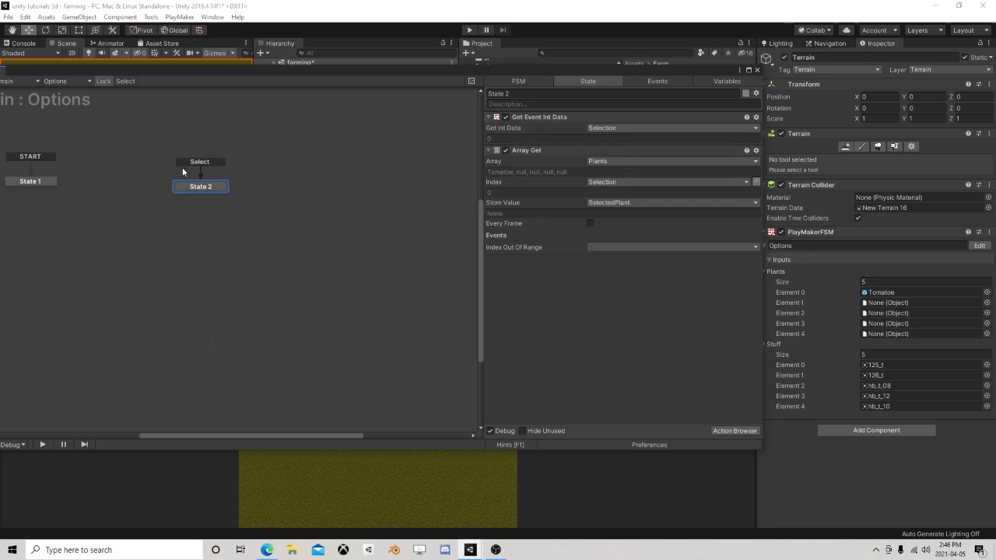
{"action": "left_click_drag", "start_coordinate": [221, 190], "coordinate": [191, 202]}
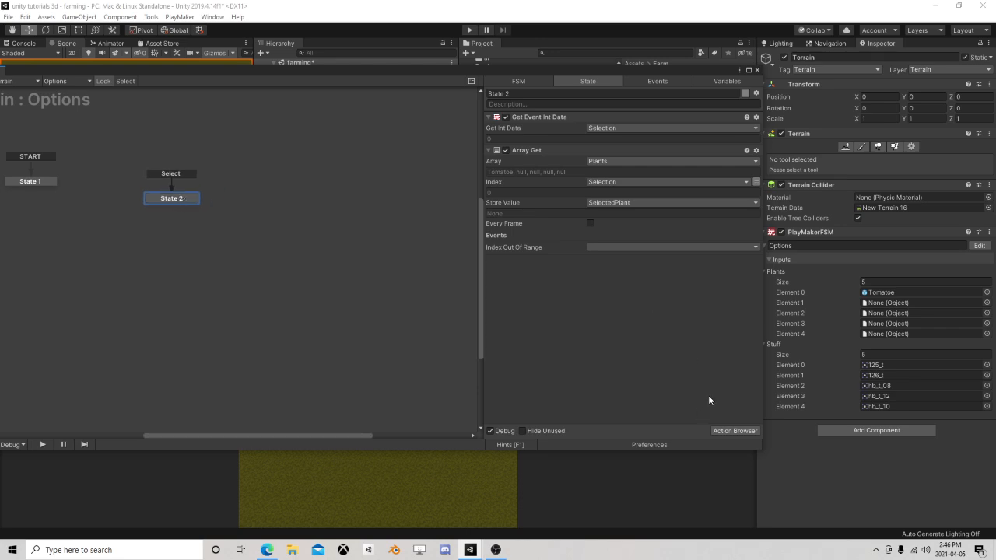
Step: Reopen the Terrain's Options FSM and add a FINISHED transition from State 2 to a new State 3
{"action": "left_click", "coordinate": [757, 71]}
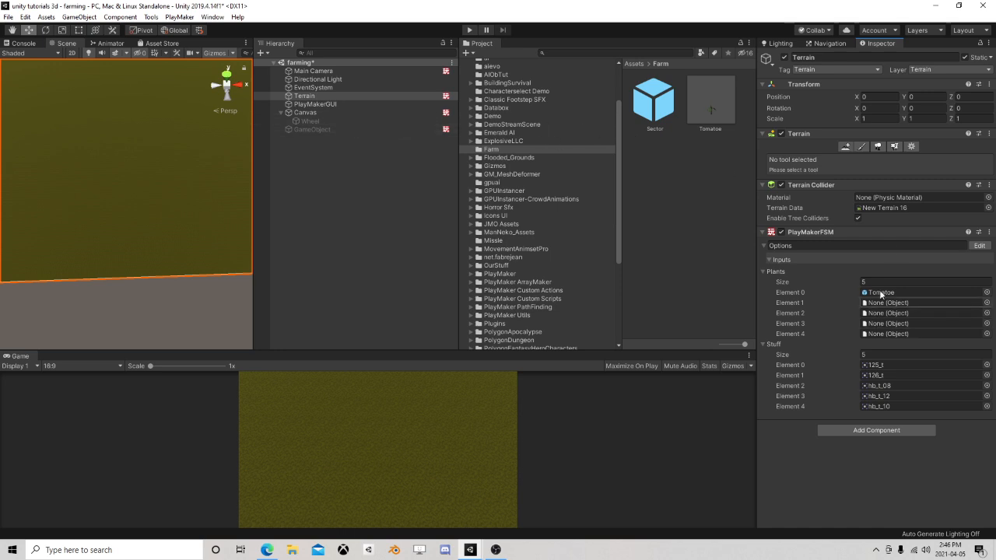
{"action": "left_click", "coordinate": [979, 246]}
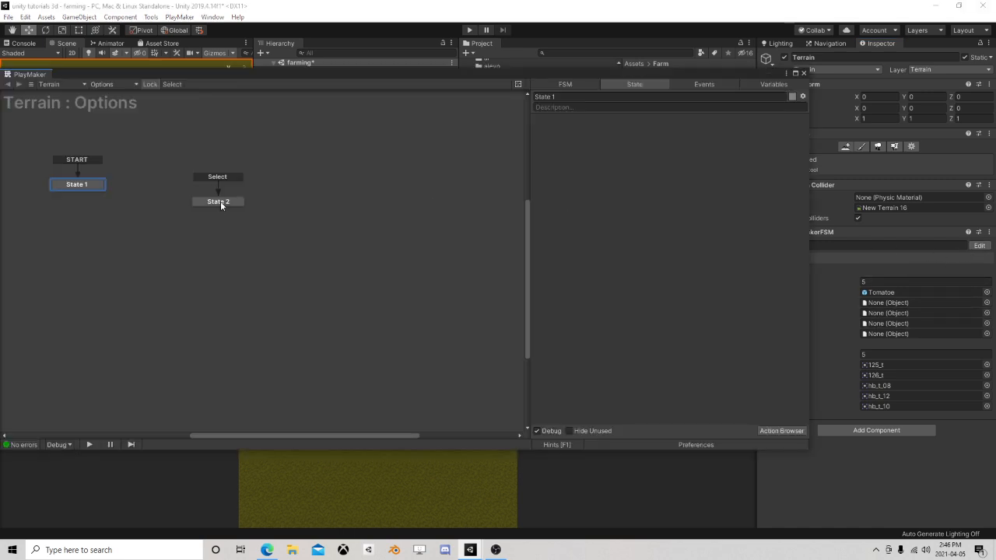
{"action": "left_click", "coordinate": [221, 203]}
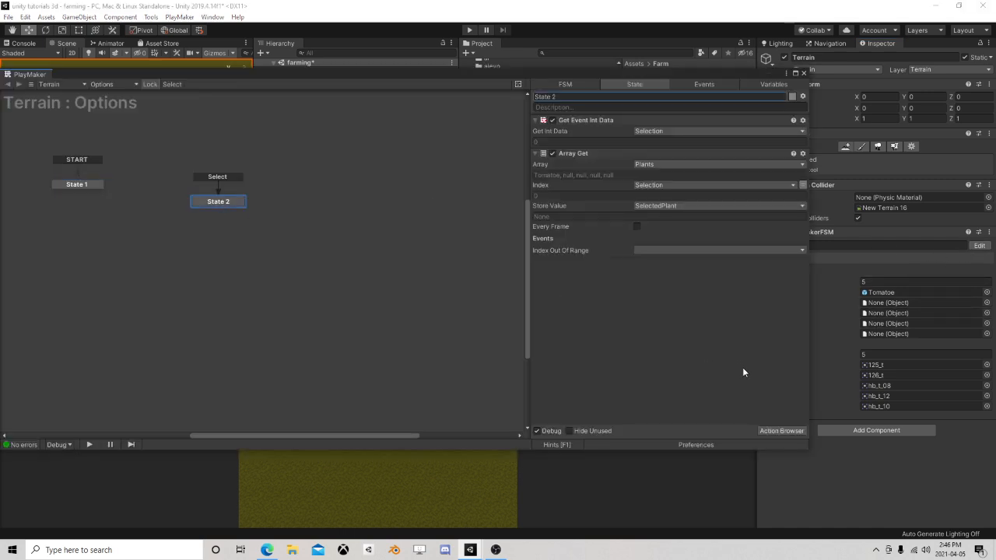
{"action": "right_click", "coordinate": [221, 203]}
{"action": "mouse_move", "coordinate": [257, 204]}
{"action": "left_click", "coordinate": [377, 273]}
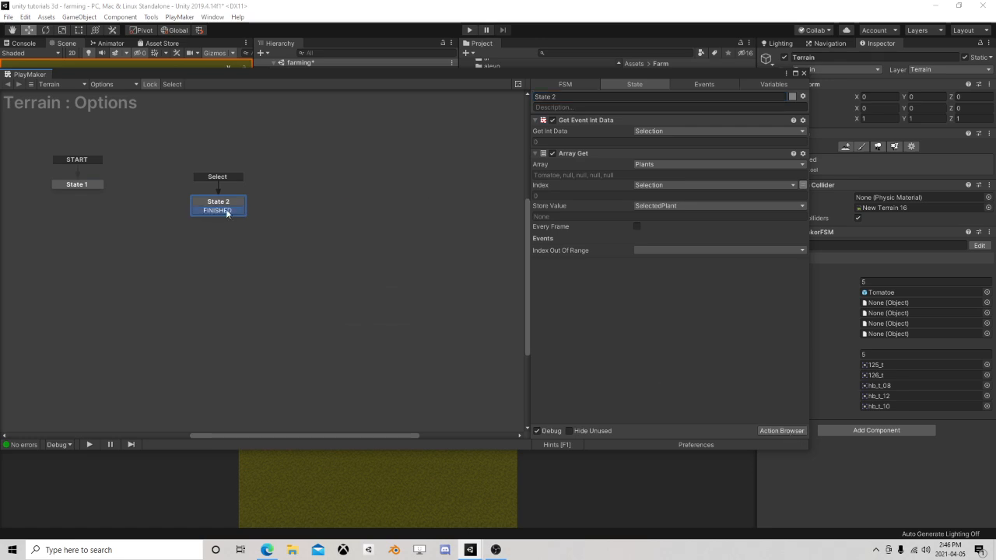
{"action": "left_click_drag", "start_coordinate": [227, 214], "coordinate": [279, 202]}
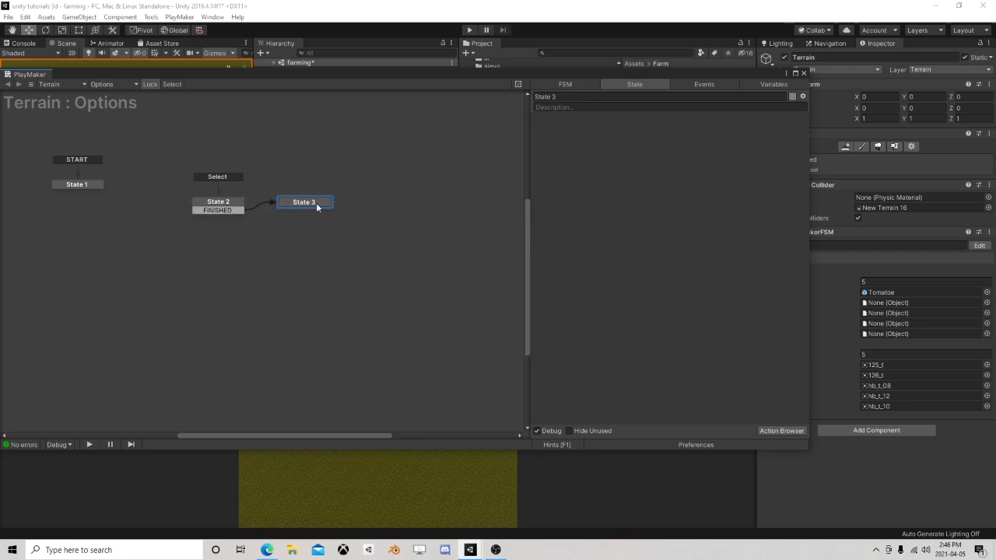
Step: Add a Mouse Pick action to the new State 3
{"action": "left_click", "coordinate": [782, 430]}
{"action": "type", "text": "g"}
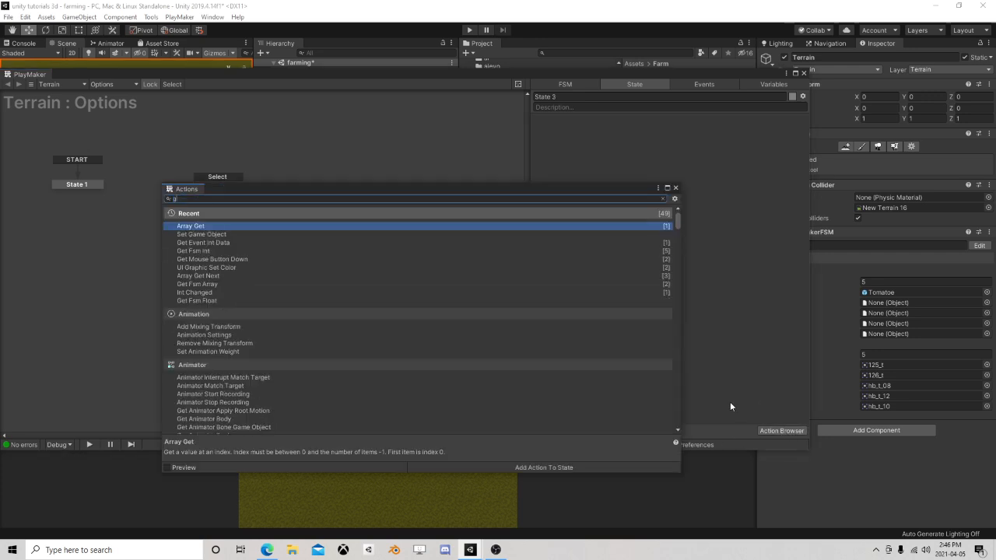
{"action": "key", "text": "BackSpace"}
{"action": "type", "text": "scre"}
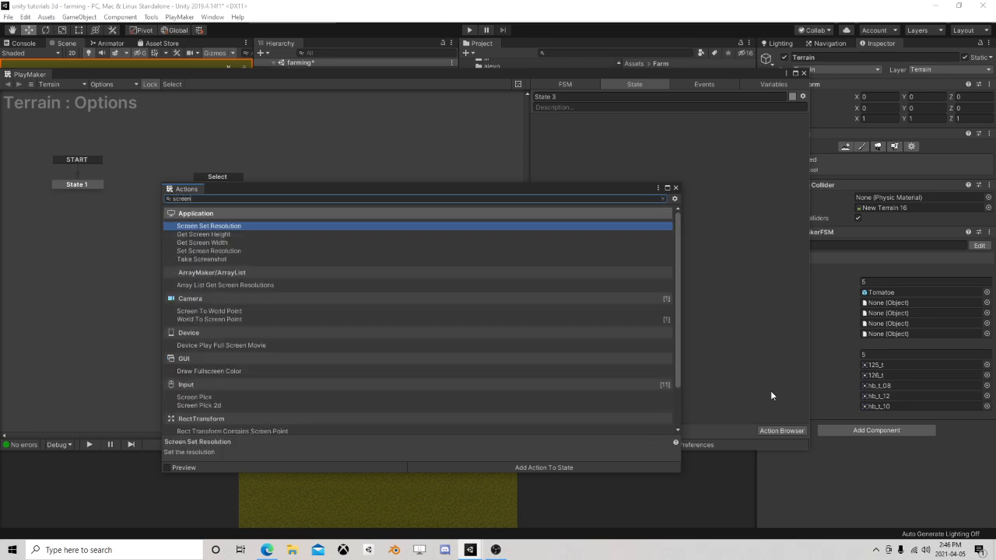
{"action": "type", "text": "en"}
{"action": "key", "text": "BackSpace"}
{"action": "key", "text": "BackSpace"}
{"action": "key", "text": "BackSpace"}
{"action": "key", "text": "BackSpace"}
{"action": "key", "text": "BackSpace"}
{"action": "key", "text": "BackSpace"}
{"action": "type", "text": "m"}
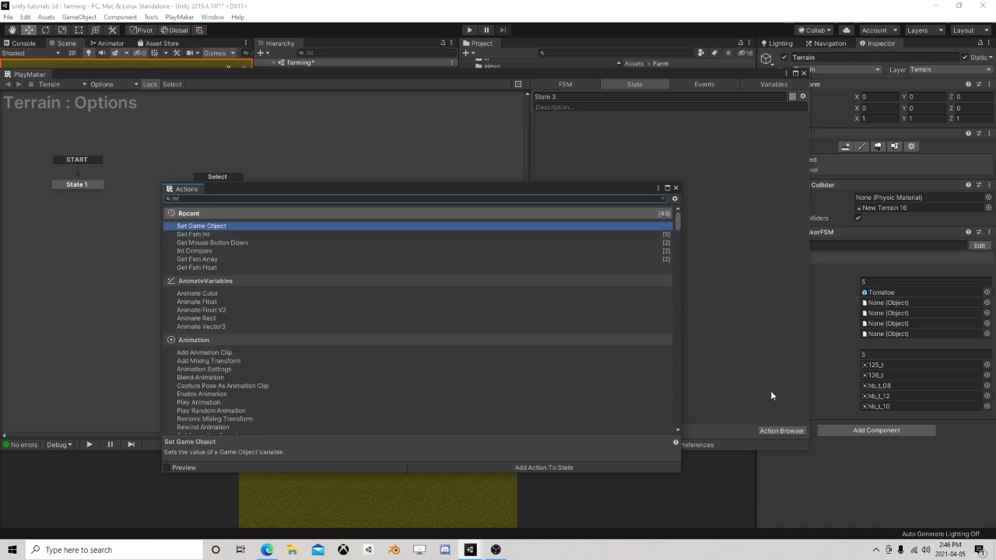
{"action": "type", "text": "ouse p"}
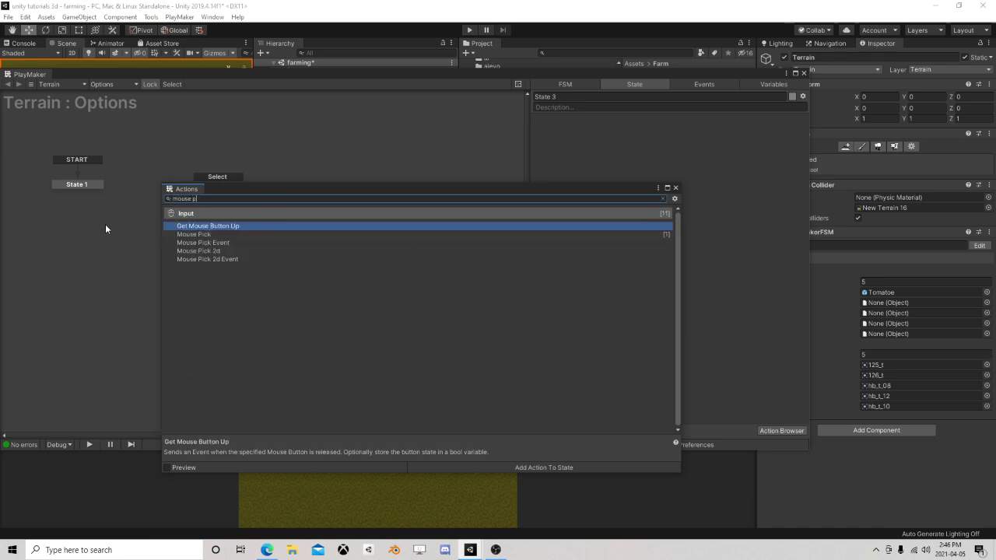
{"action": "double_click", "coordinate": [194, 235]}
{"action": "left_click", "coordinate": [676, 189]}
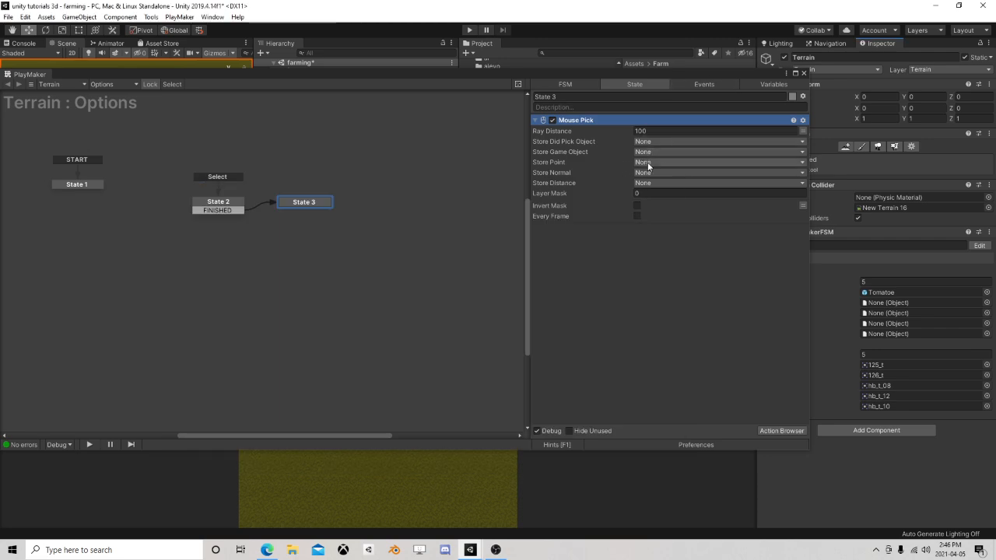
Step: Set the Mouse Pick ray distance to 200 and its layer mask to one element, Terrain
{"action": "left_click", "coordinate": [660, 131]}
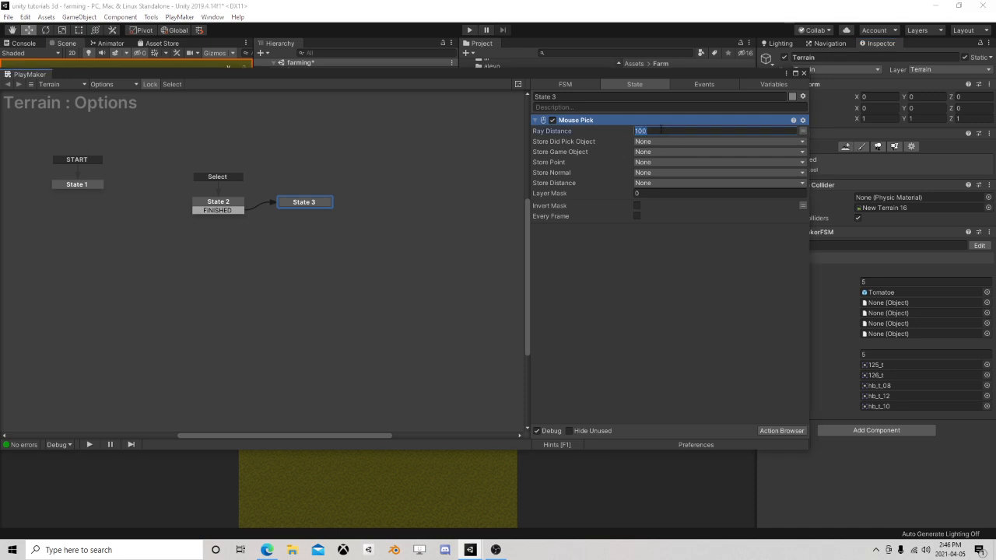
{"action": "type", "text": "200"}
{"action": "left_click", "coordinate": [660, 193]}
{"action": "type", "text": "1"}
{"action": "left_click", "coordinate": [666, 348]}
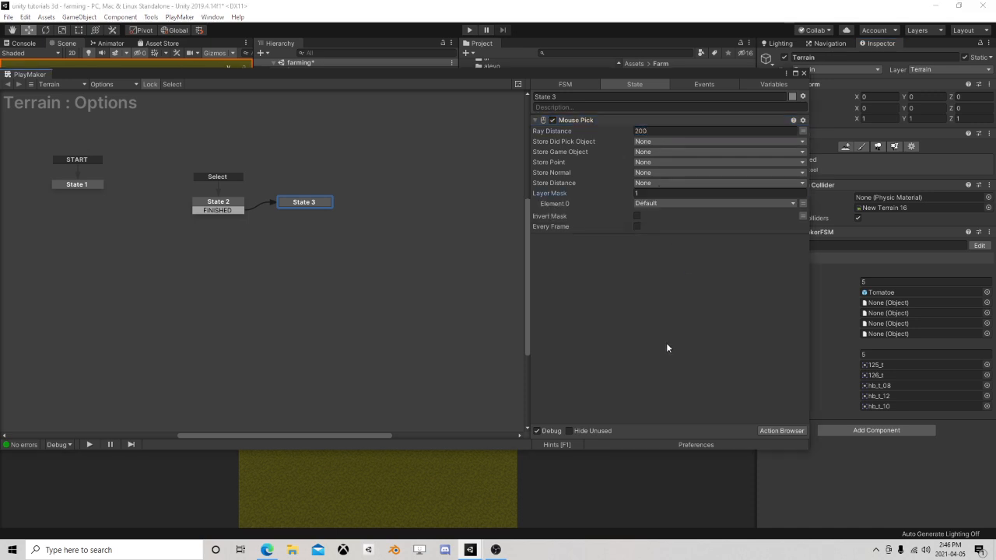
{"action": "left_click", "coordinate": [686, 201]}
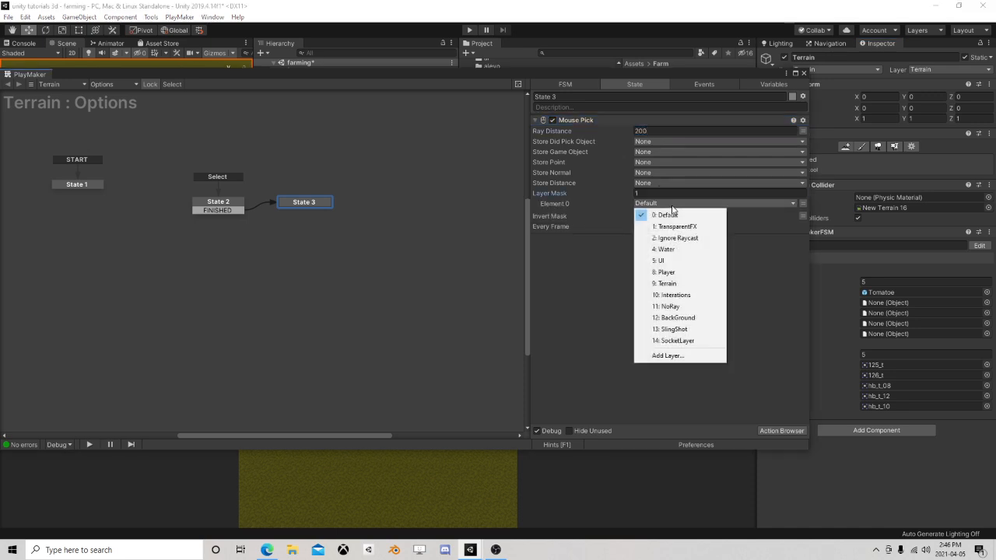
{"action": "left_click", "coordinate": [680, 283]}
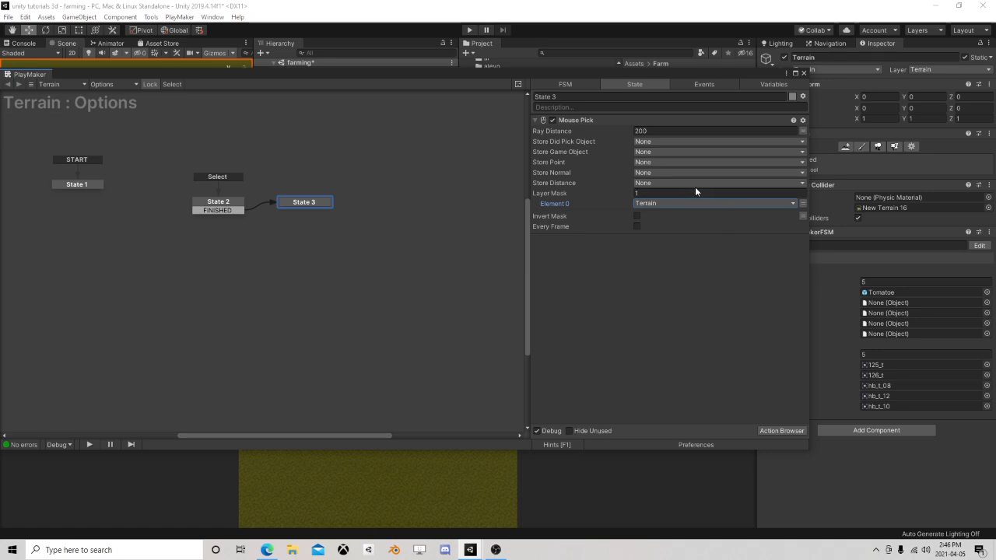
Step: Store the Mouse Pick point in a new variable named HitPosition and make the action run every frame
{"action": "left_click_drag", "start_coordinate": [654, 78], "coordinate": [600, 95]}
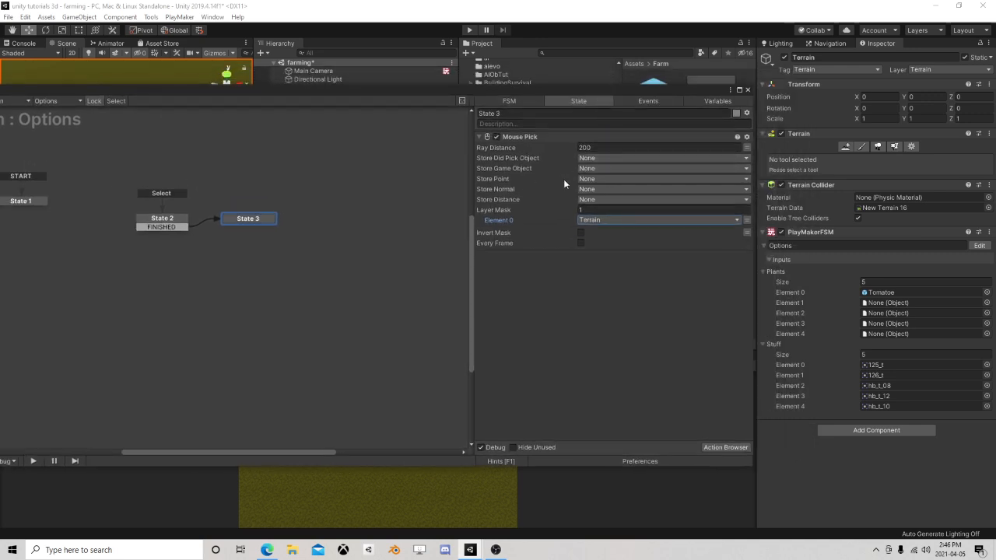
{"action": "left_click", "coordinate": [607, 179]}
{"action": "left_click", "coordinate": [614, 207]}
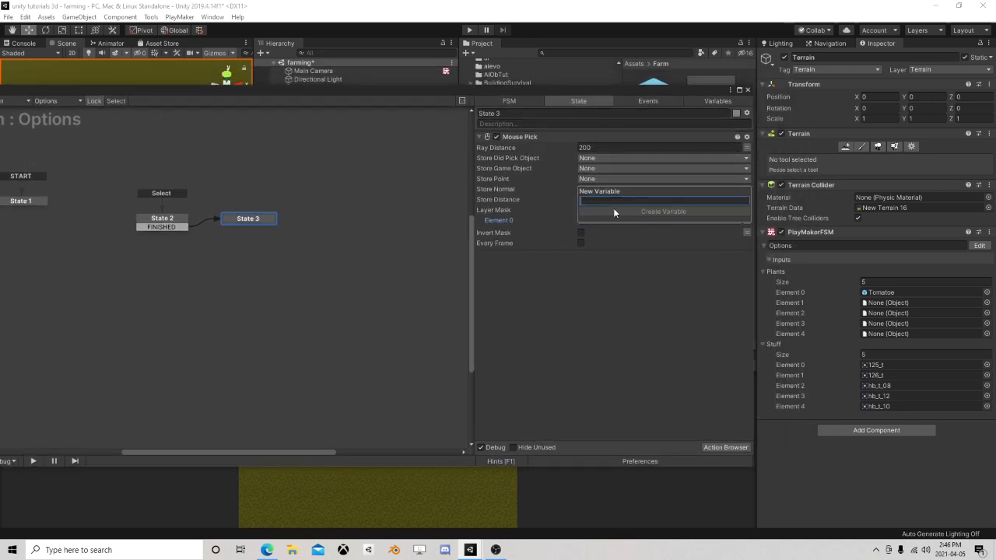
{"action": "type", "text": "HitPos"}
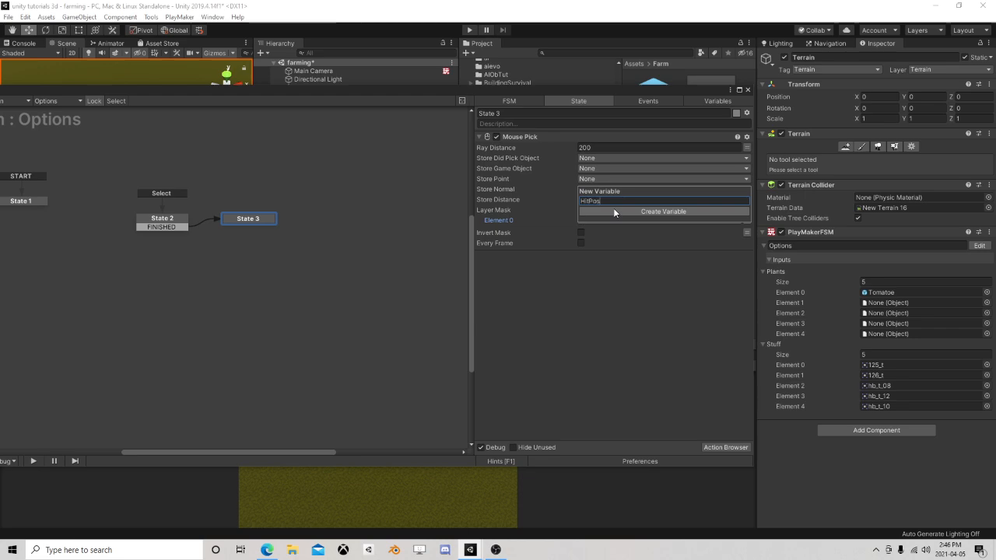
{"action": "type", "text": "ition"}
{"action": "left_click", "coordinate": [613, 208]}
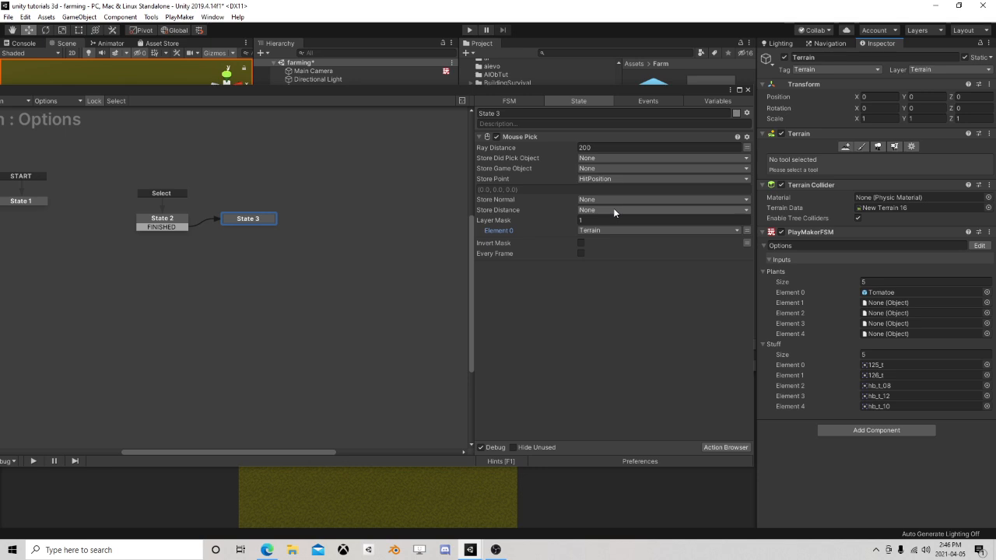
{"action": "left_click", "coordinate": [580, 253]}
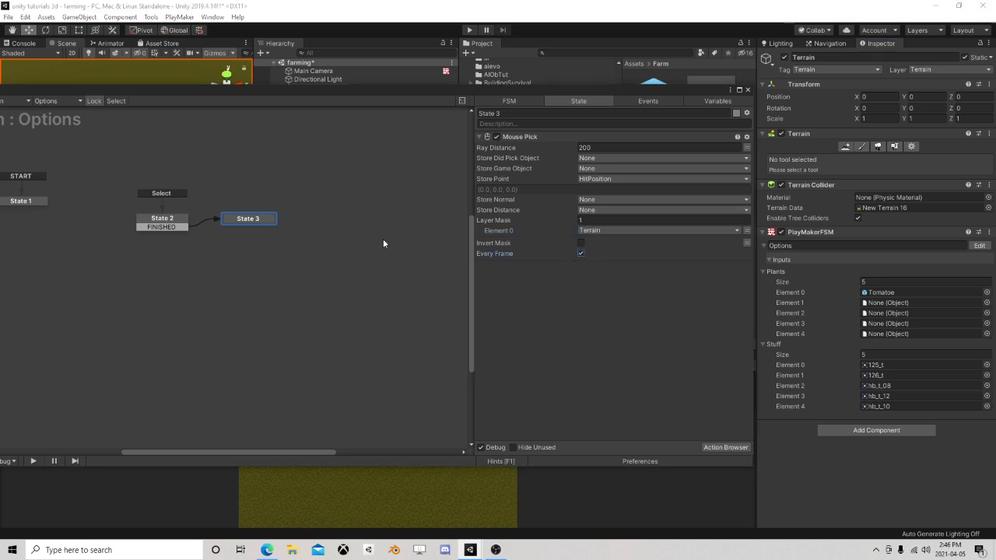
Step: Insert a new State 4 between State 2 and State 3, linking it through FINISHED transitions
{"action": "left_click_drag", "start_coordinate": [251, 224], "coordinate": [262, 268]}
{"action": "right_click", "coordinate": [228, 215]}
{"action": "left_click", "coordinate": [242, 222]}
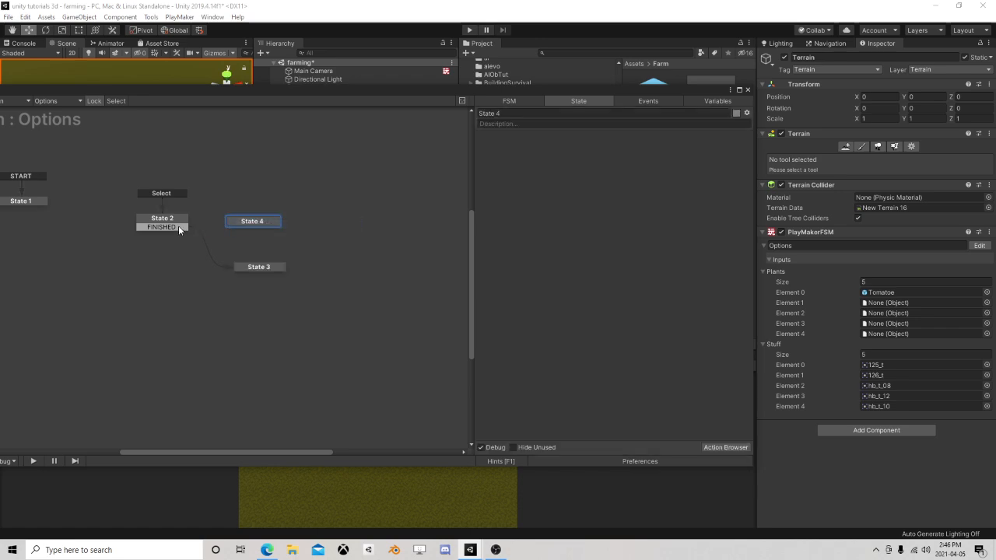
{"action": "left_click_drag", "start_coordinate": [178, 226], "coordinate": [247, 223]}
{"action": "right_click", "coordinate": [244, 221]}
{"action": "mouse_move", "coordinate": [295, 227]}
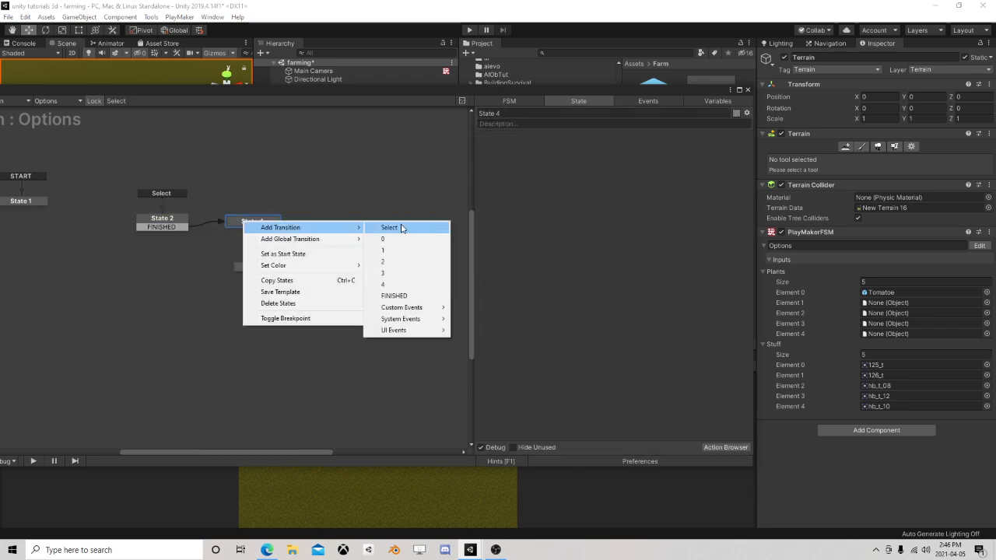
{"action": "left_click", "coordinate": [395, 295]}
{"action": "left_click_drag", "start_coordinate": [253, 230], "coordinate": [250, 263]}
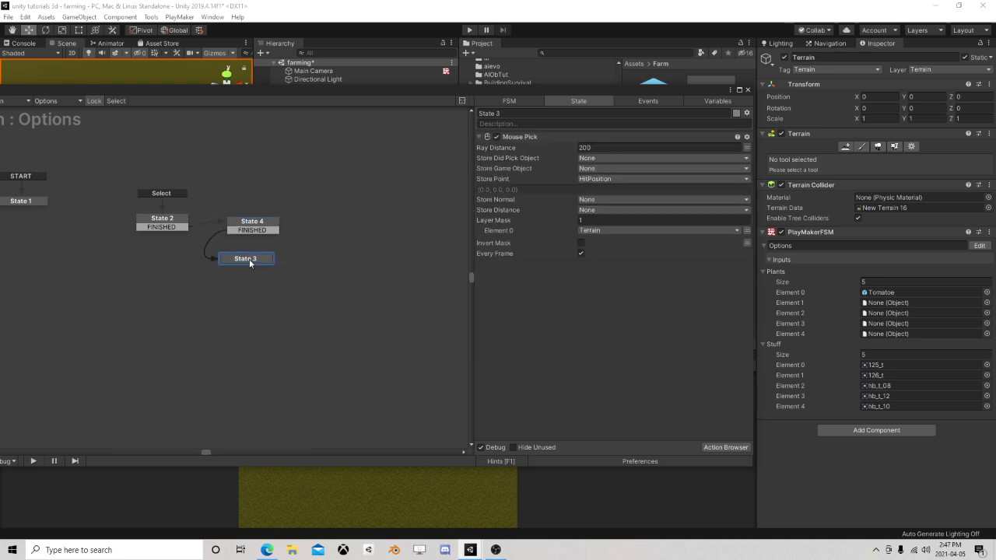
Step: Add a Create Object action to State 4
{"action": "left_click", "coordinate": [252, 222]}
{"action": "left_click", "coordinate": [725, 448]}
{"action": "type", "text": "c"}
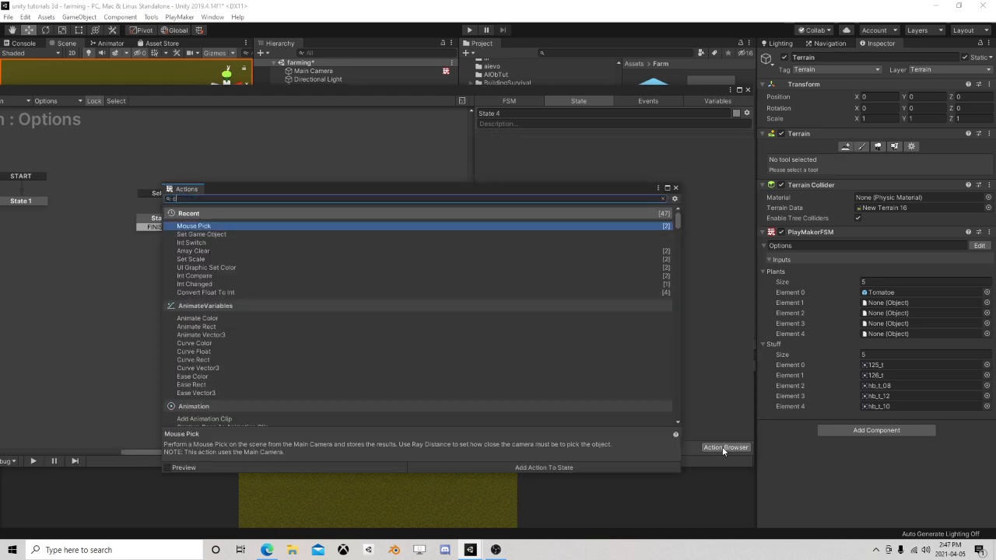
{"action": "type", "text": "reate"}
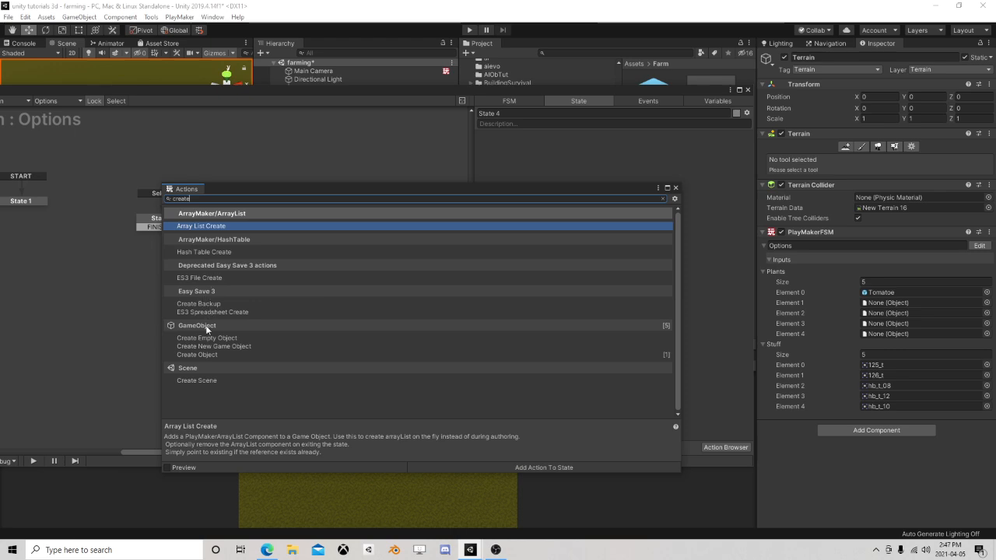
{"action": "double_click", "coordinate": [203, 355]}
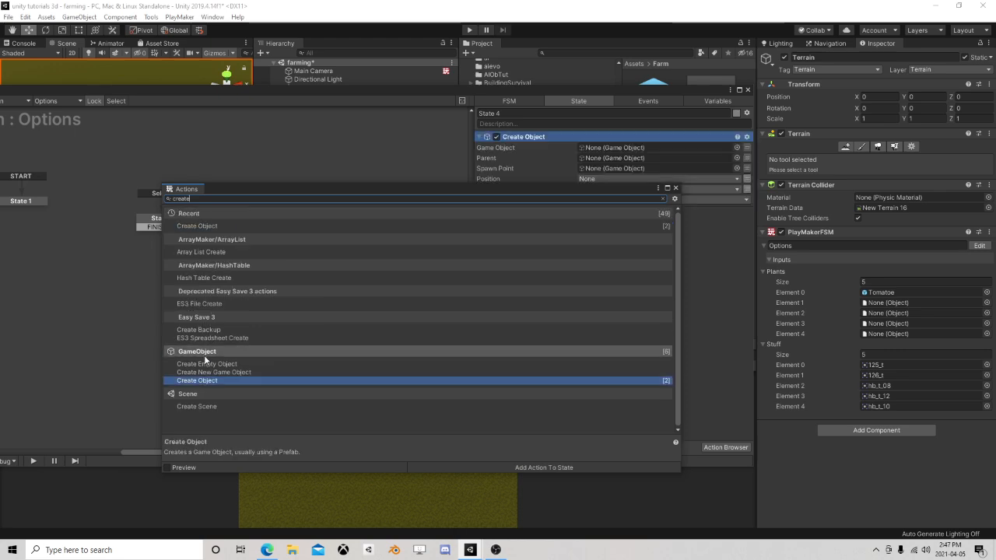
{"action": "left_click", "coordinate": [676, 188]}
Step: Use the SelectedPlant variable as Create Object's game object and HitPosition as its position, switching Parent and Spawn Point to variable mode
{"action": "left_click", "coordinate": [747, 147]}
{"action": "left_click", "coordinate": [636, 147]}
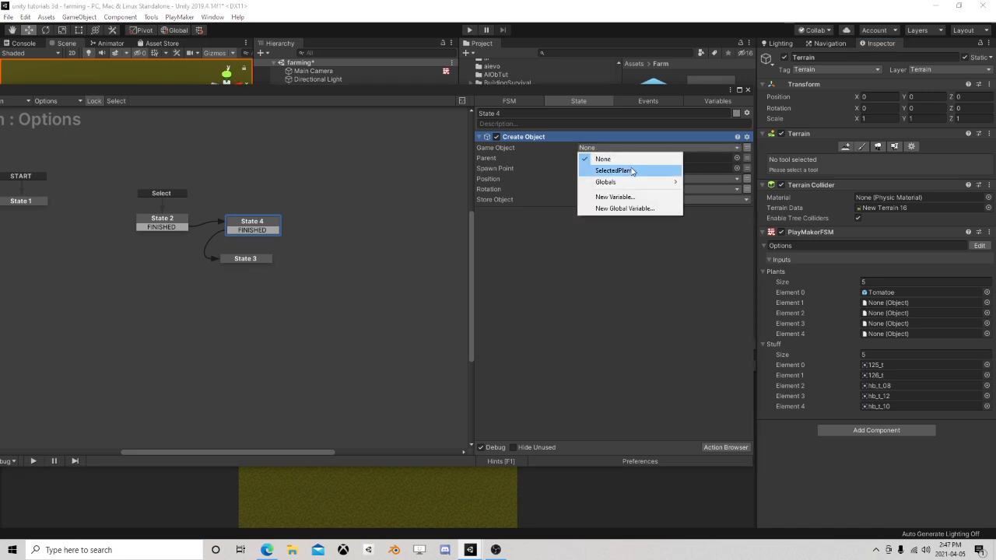
{"action": "left_click", "coordinate": [627, 168]}
{"action": "left_click", "coordinate": [747, 168]}
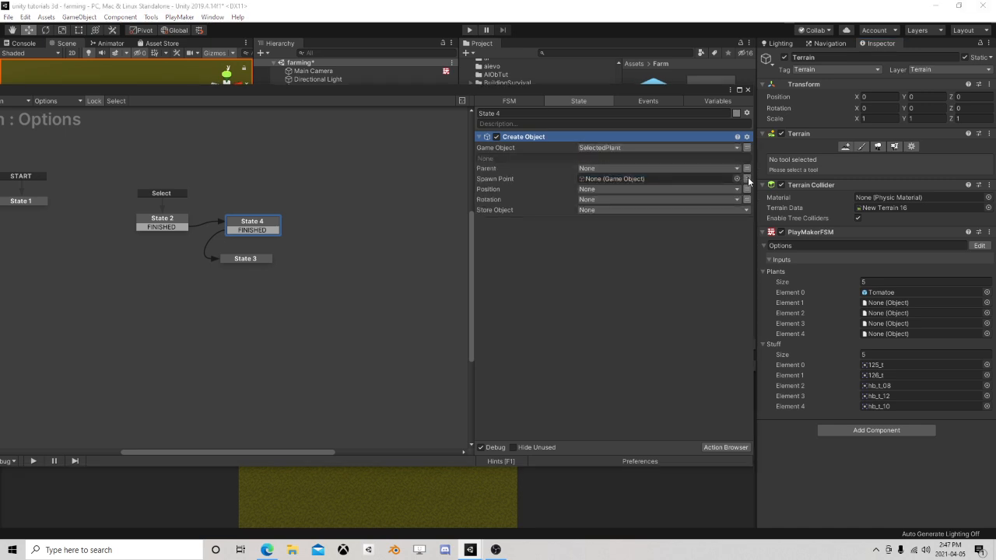
{"action": "left_click", "coordinate": [747, 178]}
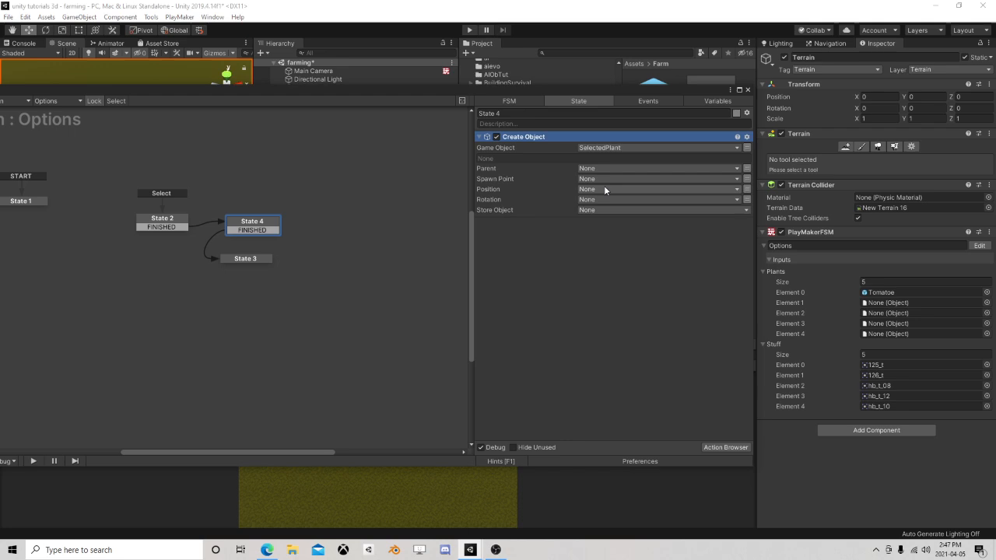
{"action": "left_click", "coordinate": [604, 189]}
{"action": "left_click", "coordinate": [610, 215]}
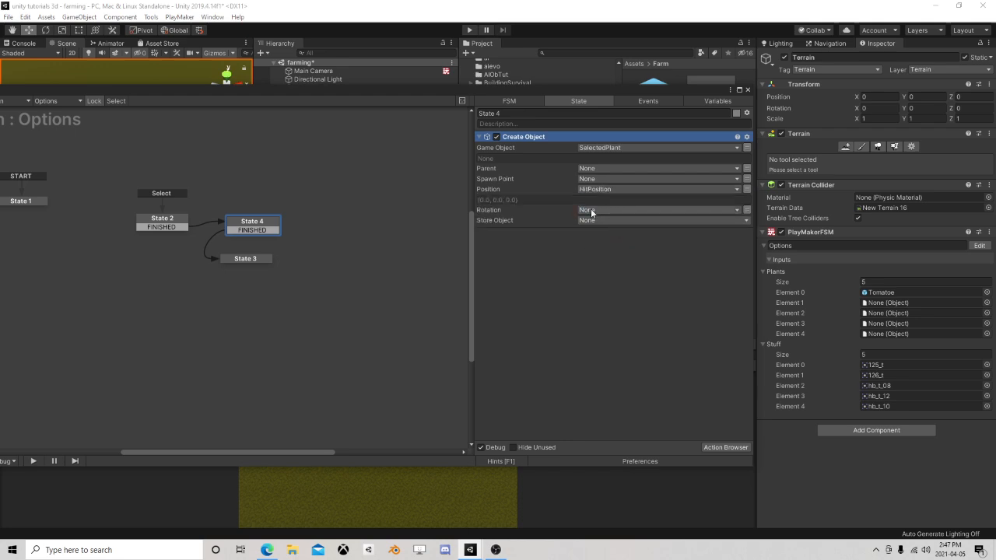
Step: Store the object made by Create Object in a new variable named CreatedPlant
{"action": "left_click", "coordinate": [595, 220]}
{"action": "left_click", "coordinate": [623, 268]}
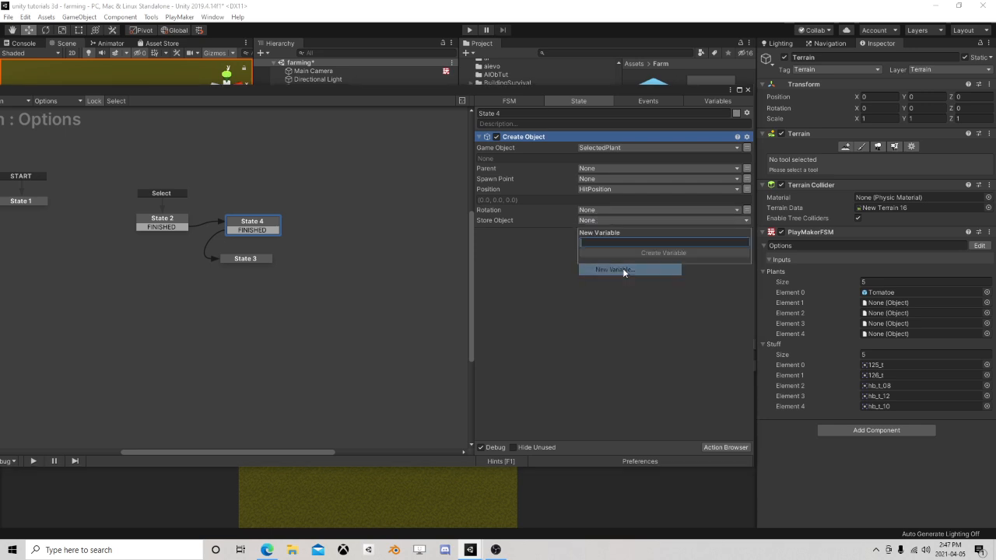
{"action": "type", "text": "Created"}
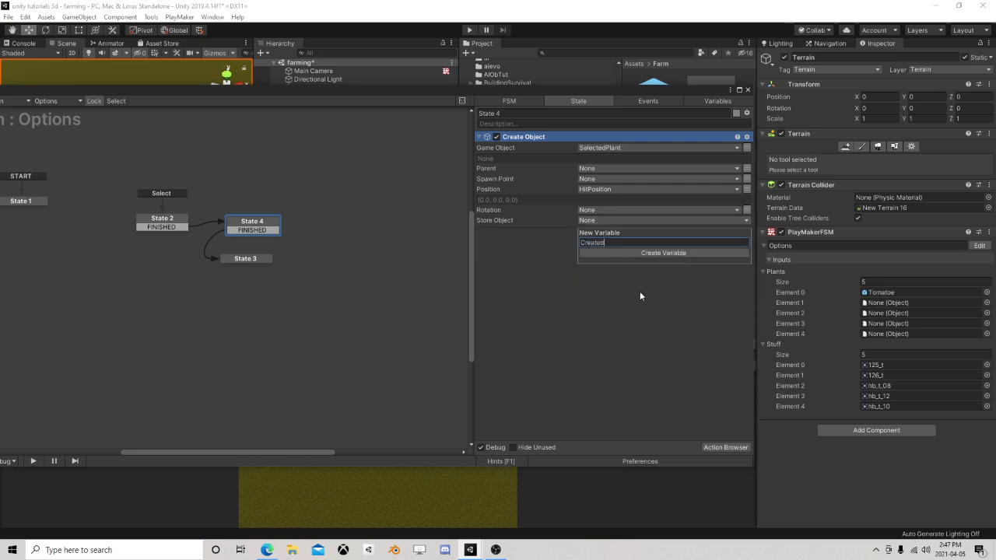
{"action": "type", "text": "Plant"}
{"action": "key", "text": "Return"}
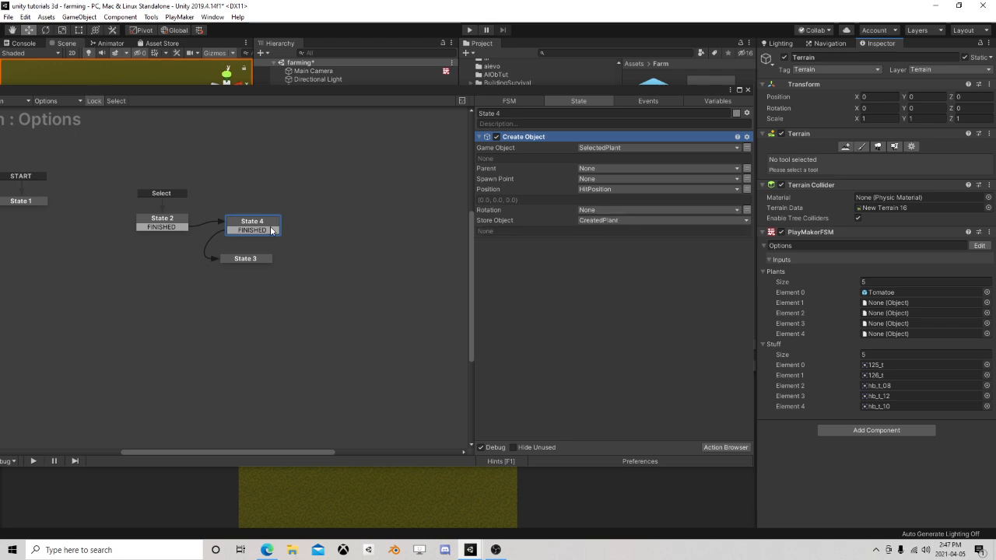
{"action": "left_click_drag", "start_coordinate": [248, 259], "coordinate": [253, 254]}
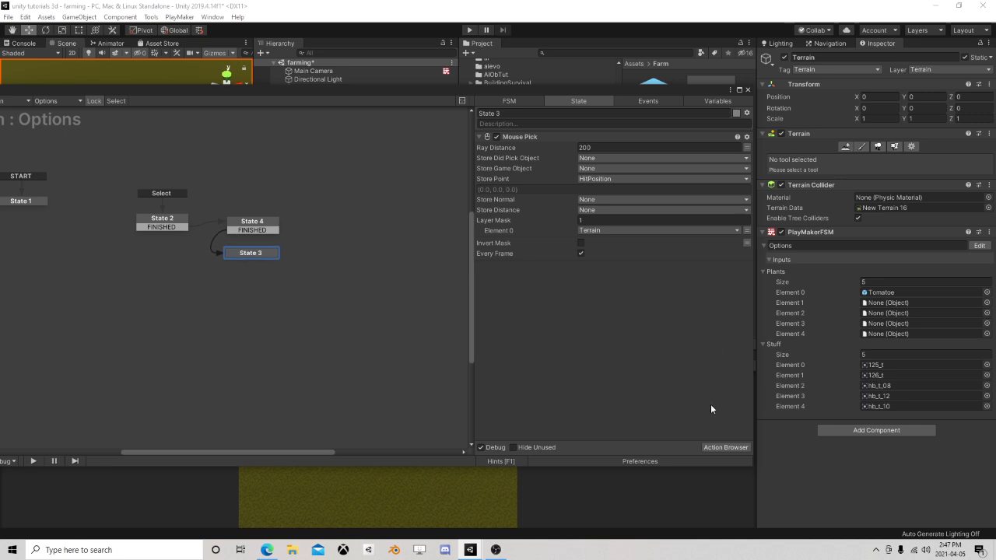
{"action": "left_click", "coordinate": [726, 448]}
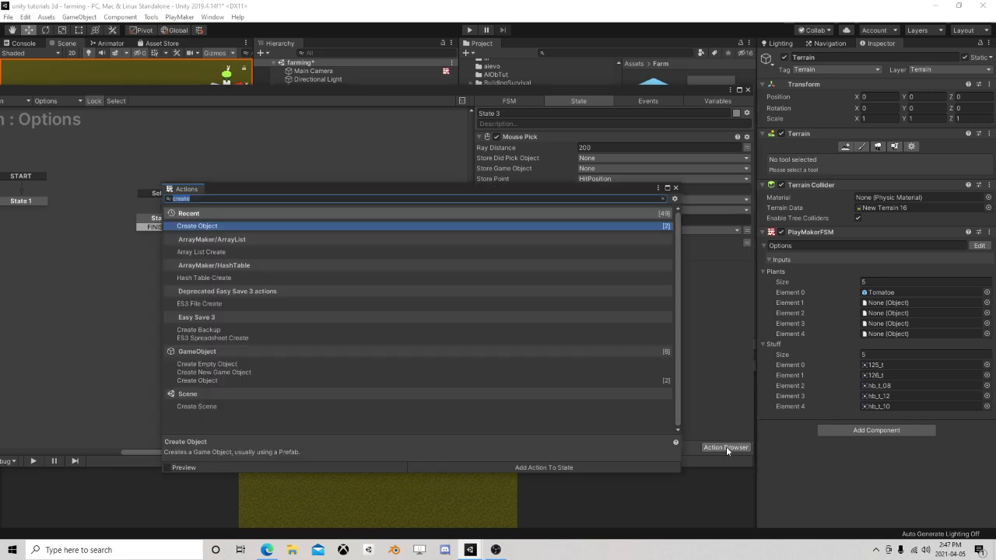
{"action": "left_click", "coordinate": [676, 188]}
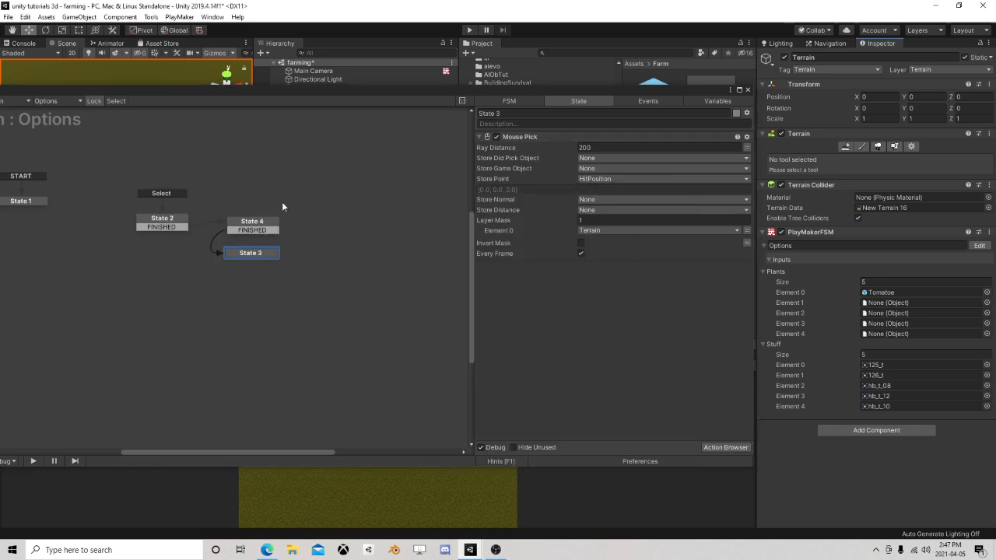
Step: Transfer the Create Object action to State 3, redirect State 2's FINISHED transition to State 3, and delete State 4
{"action": "left_click", "coordinate": [251, 227]}
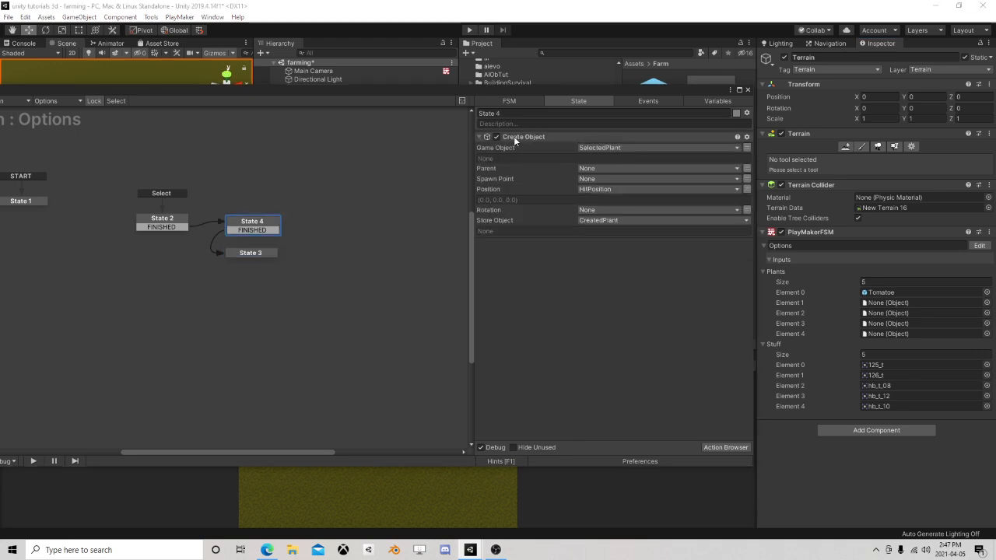
{"action": "left_click_drag", "start_coordinate": [533, 144], "coordinate": [257, 254]}
{"action": "left_click_drag", "start_coordinate": [184, 228], "coordinate": [242, 255]}
{"action": "left_click", "coordinate": [260, 227]}
{"action": "key", "text": "Delete"}
Step: Add a Set Position action to State 3 after Create Object
{"action": "left_click", "coordinate": [249, 252]}
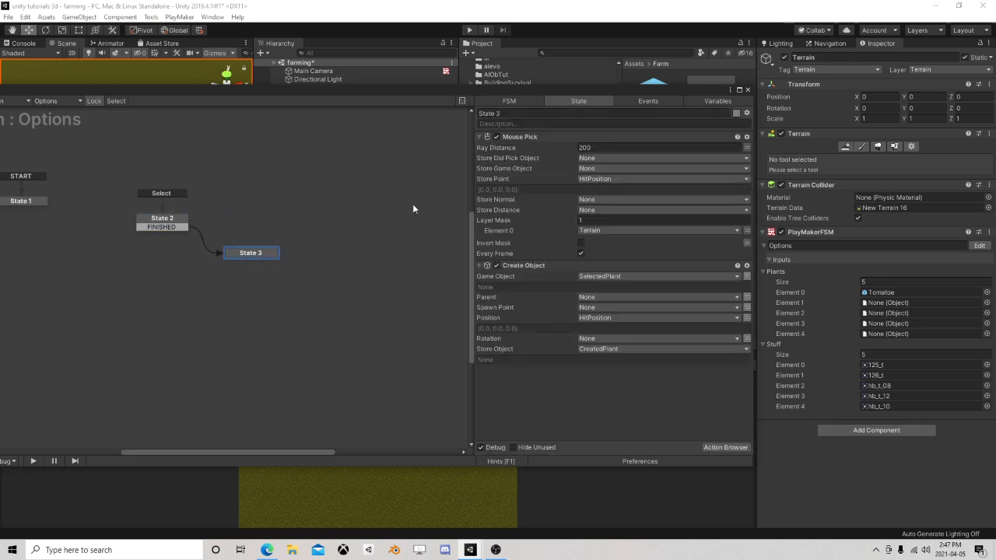
{"action": "left_click", "coordinate": [724, 447]}
{"action": "type", "text": "set po"}
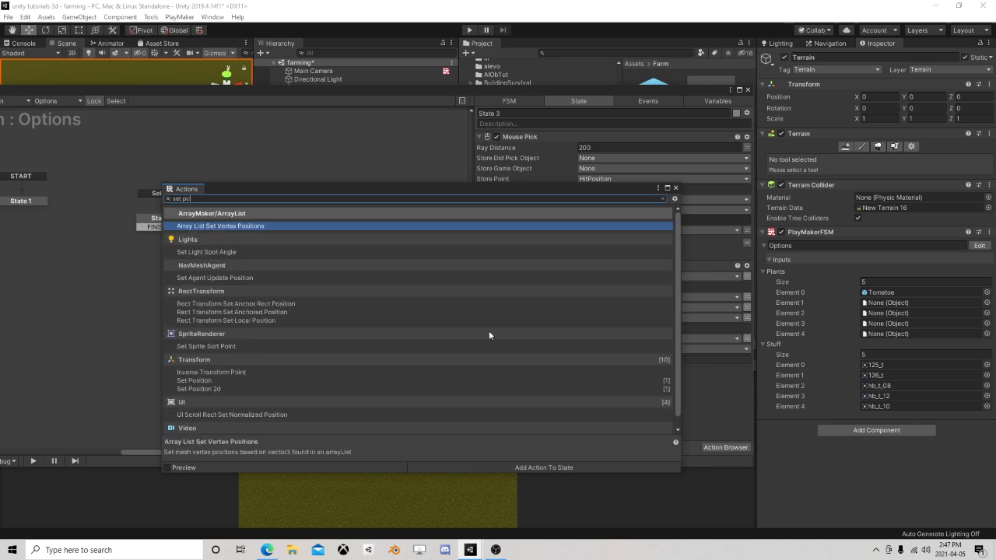
{"action": "type", "text": "s"}
{"action": "double_click", "coordinate": [193, 320]}
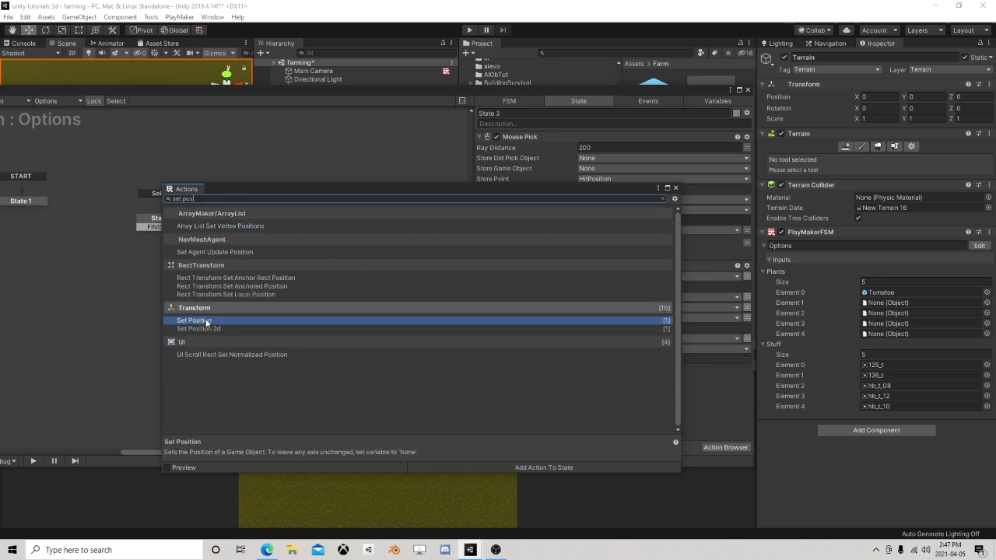
{"action": "left_click", "coordinate": [675, 188]}
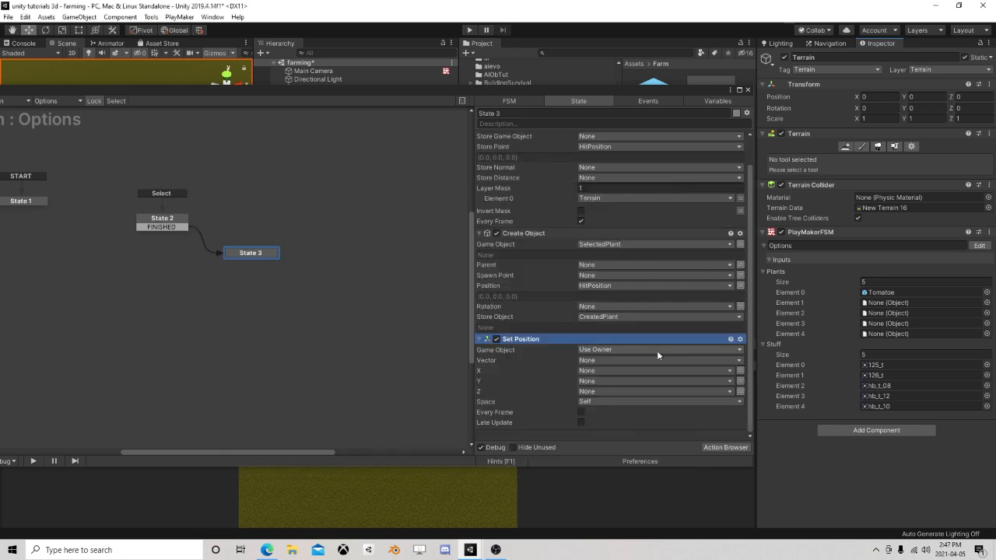
Step: Target Set Position at the specified game object CreatedPlant and use HitPosition as its vector
{"action": "left_click", "coordinate": [599, 349]}
{"action": "left_click", "coordinate": [623, 371]}
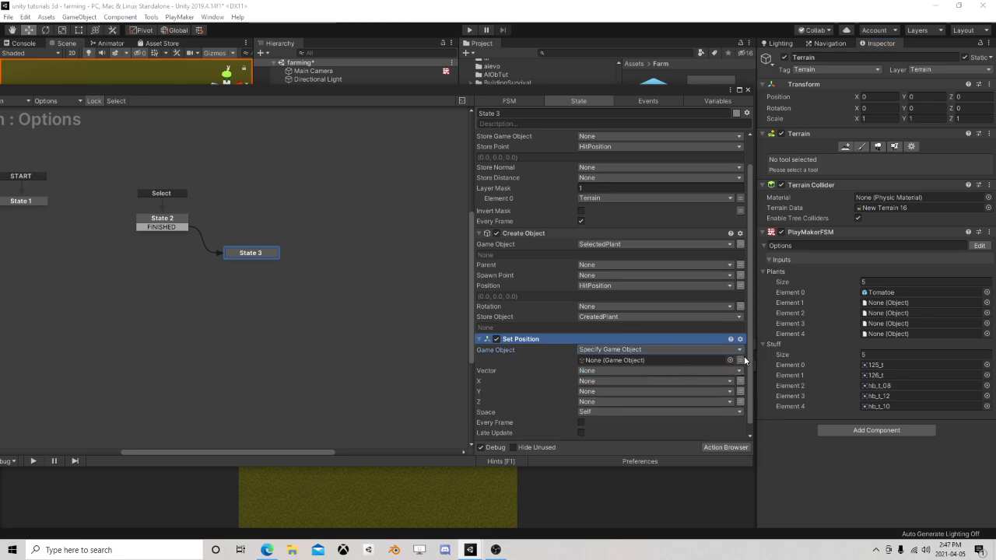
{"action": "left_click", "coordinate": [740, 361]}
{"action": "left_click", "coordinate": [694, 361]}
{"action": "left_click", "coordinate": [627, 383]}
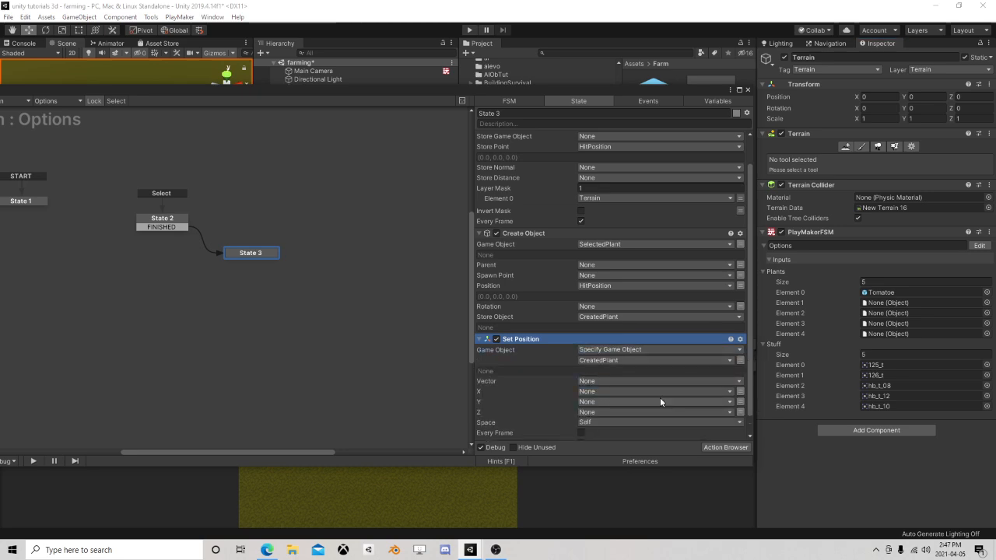
{"action": "left_click", "coordinate": [585, 384]}
{"action": "left_click", "coordinate": [627, 405]}
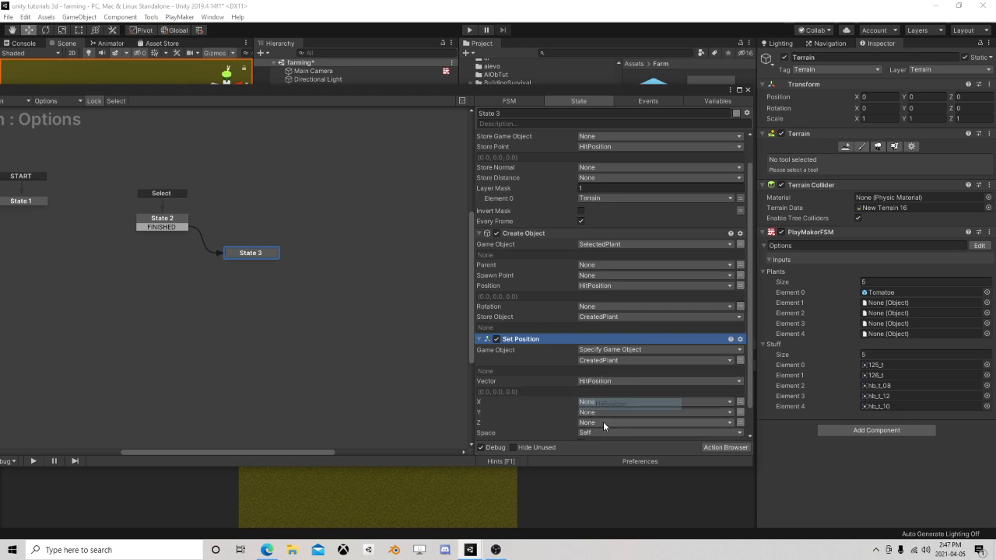
Step: Set the Set Position space to World and make the action run every frame
{"action": "left_click", "coordinate": [603, 432]}
{"action": "left_click", "coordinate": [605, 444]}
{"action": "scroll", "coordinate": [613, 405], "scroll_direction": "down", "scroll_amount": 2}
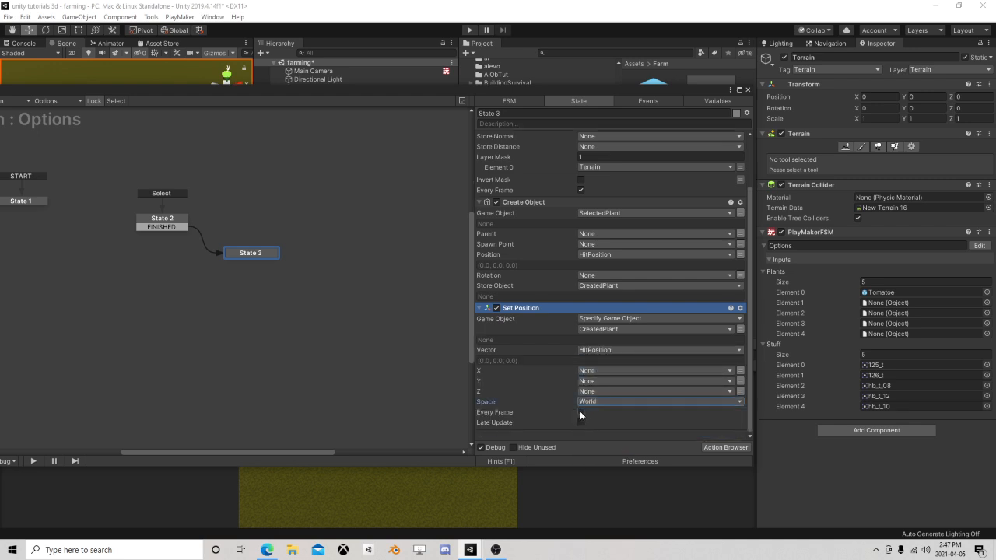
{"action": "left_click", "coordinate": [581, 412]}
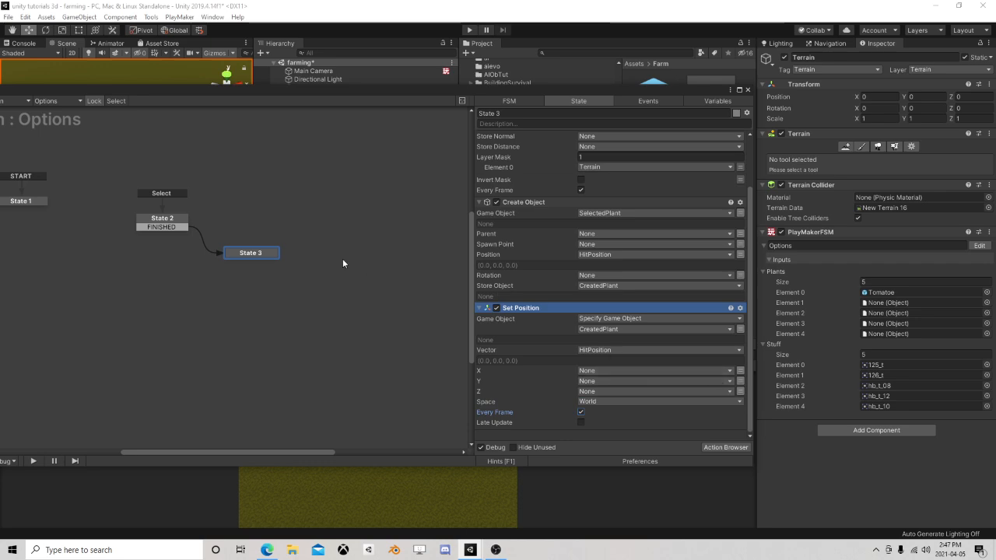
Step: Reposition State 3 beside State 2 in the Options FSM graph and close the FSM editor
{"action": "left_click_drag", "start_coordinate": [260, 253], "coordinate": [297, 216]}
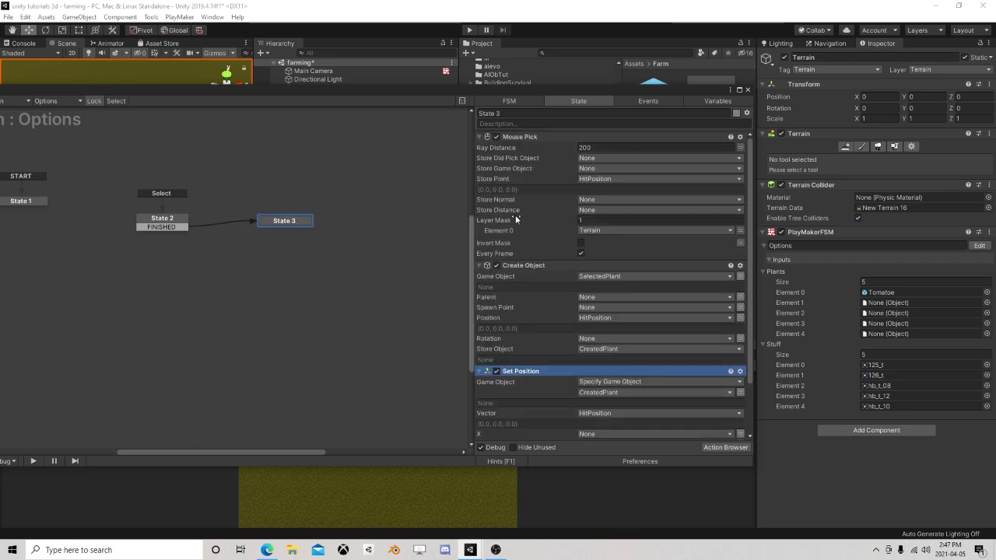
{"action": "left_click", "coordinate": [739, 90]}
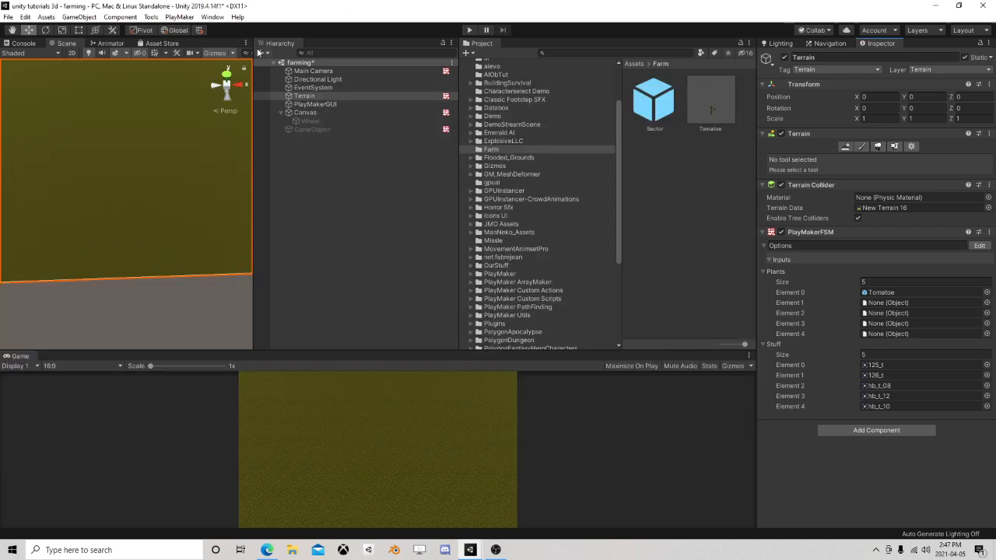
Step: Play-test the scene by selecting a plant and moving the mouse over the terrain, and stop the play mode
{"action": "left_click", "coordinate": [470, 29]}
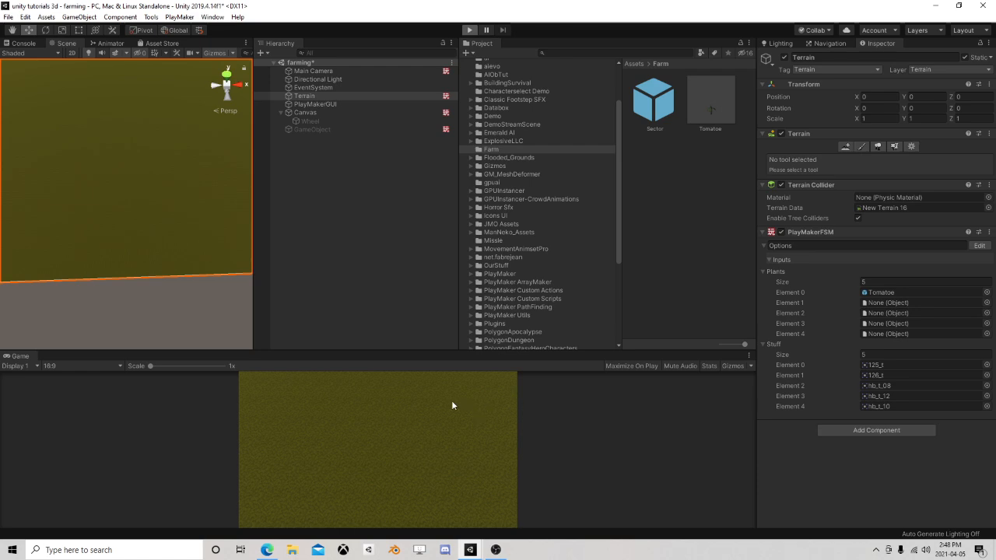
{"action": "left_click", "coordinate": [411, 432]}
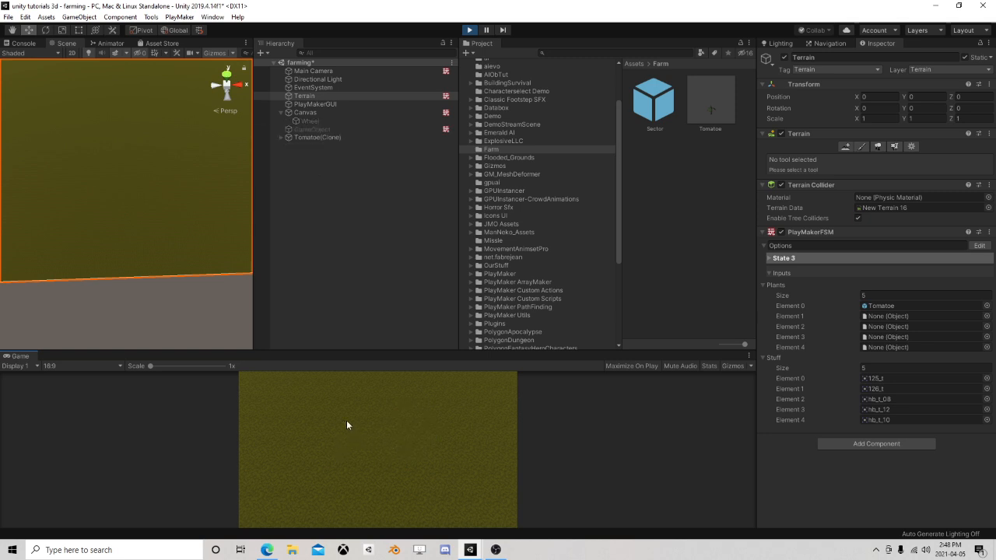
{"action": "left_click", "coordinate": [297, 426]}
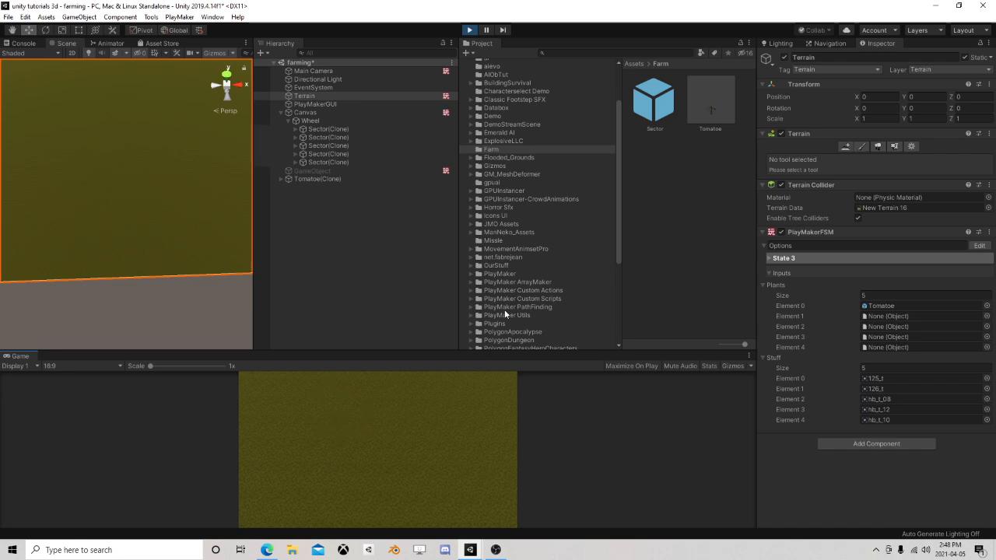
{"action": "left_click", "coordinate": [470, 29]}
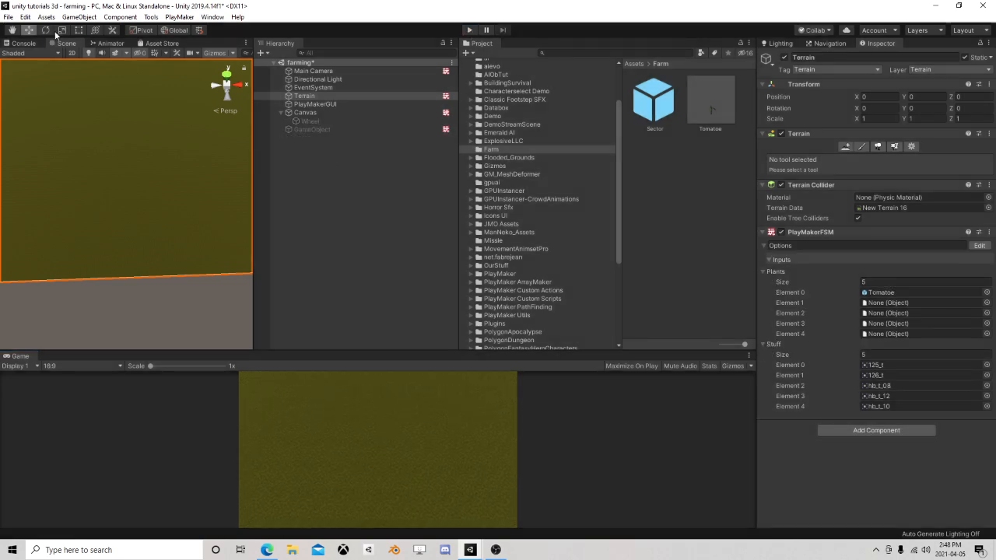
Step: Save the farming scene
{"action": "left_click", "coordinate": [8, 16]}
{"action": "left_click", "coordinate": [21, 56]}
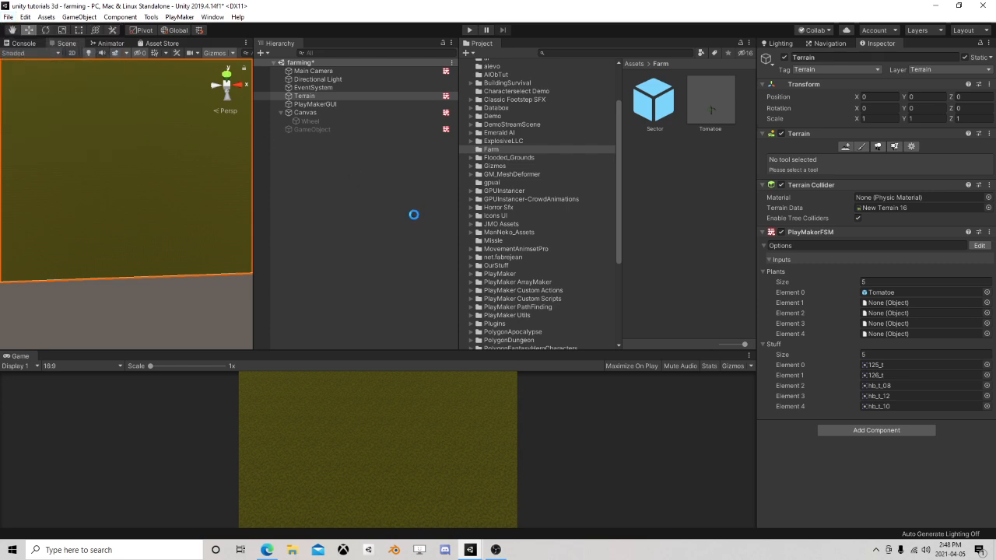
{"action": "left_click", "coordinate": [498, 550]}
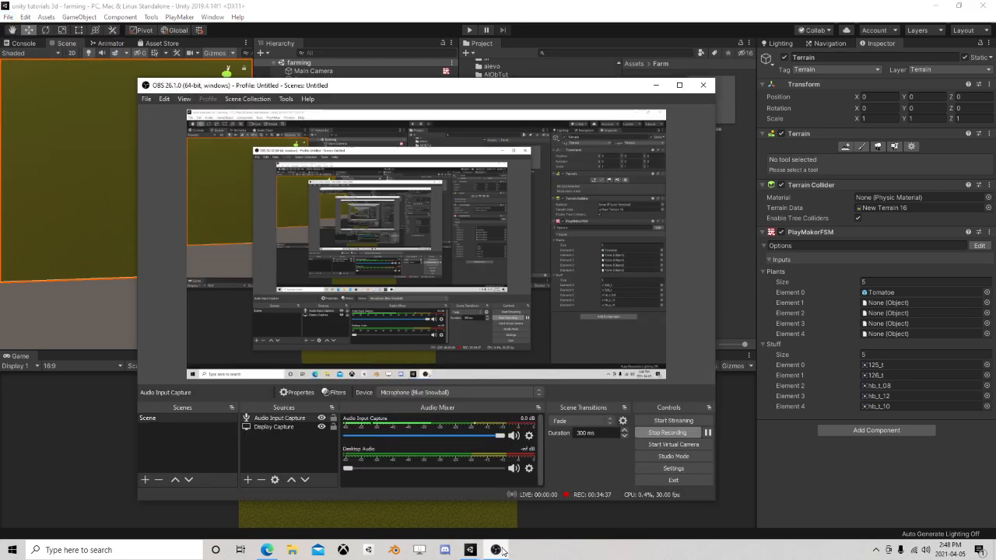
{"action": "left_click", "coordinate": [498, 551]}
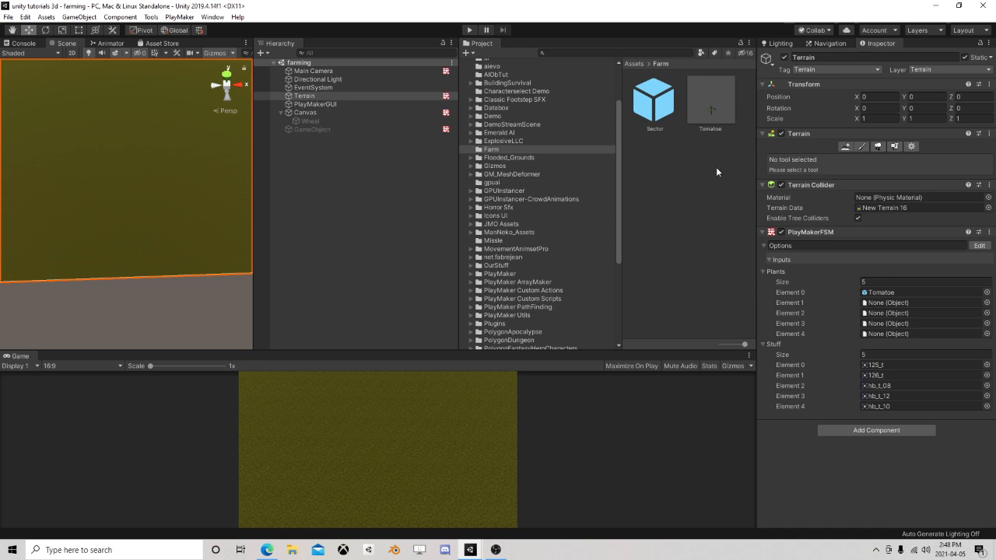
Step: Open the Tomatoe prefab from the Farm folder for editing and inspect the plant inside its box collider
{"action": "left_click", "coordinate": [710, 103]}
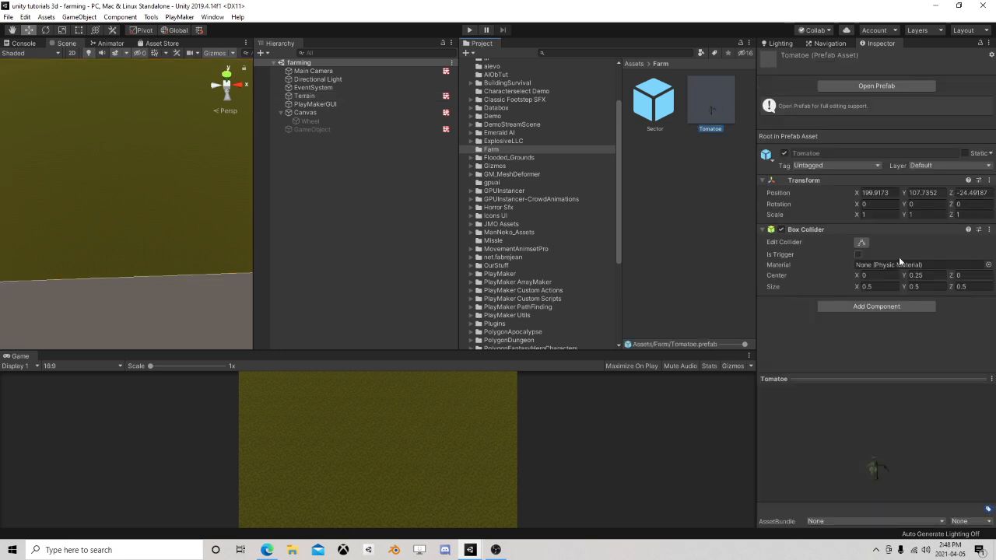
{"action": "left_click", "coordinate": [863, 379]}
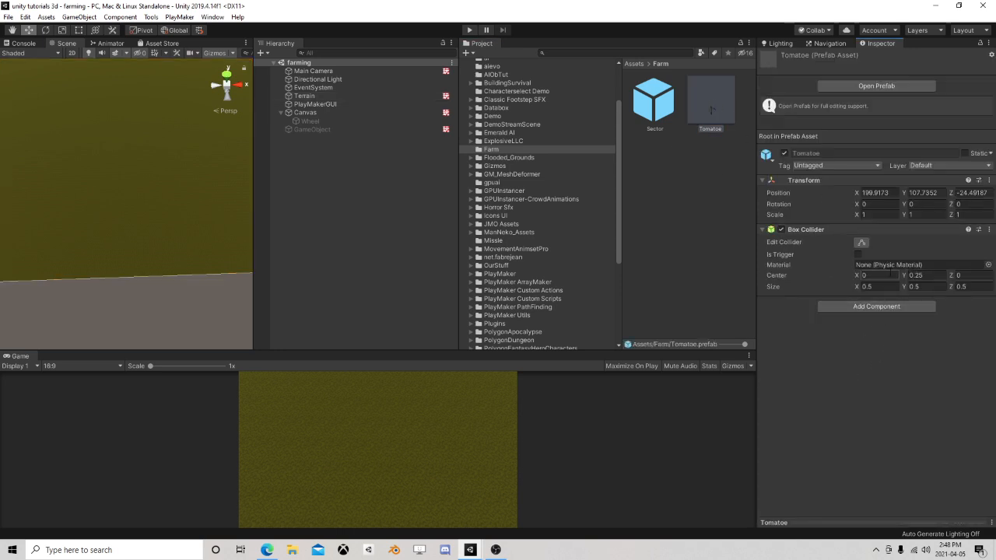
{"action": "left_click", "coordinate": [872, 86]}
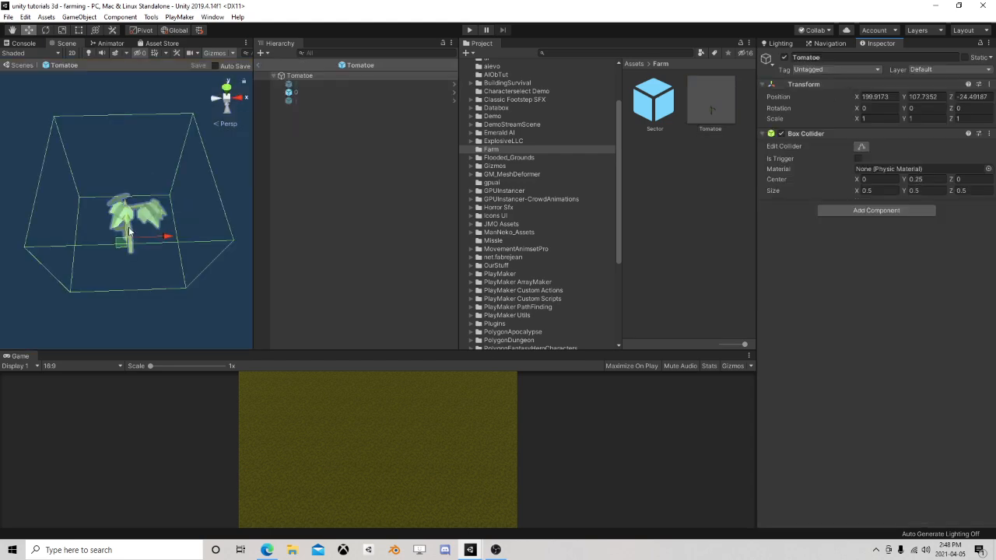
{"action": "right_click_drag", "start_coordinate": [133, 283], "coordinate": [160, 242]}
{"action": "middle_click_drag", "start_coordinate": [160, 242], "coordinate": [178, 148]}
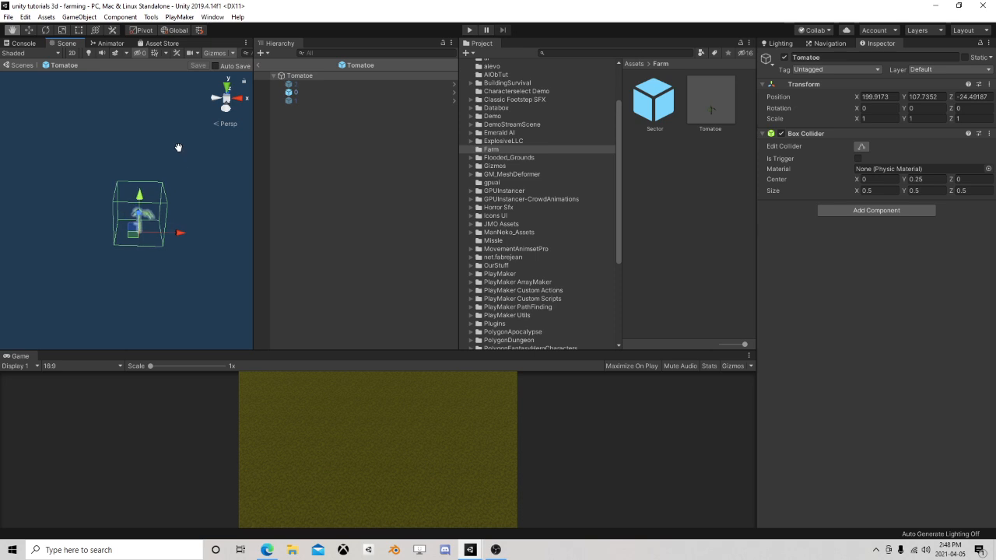
{"action": "scroll", "coordinate": [178, 154], "scroll_direction": "up", "scroll_amount": 10}
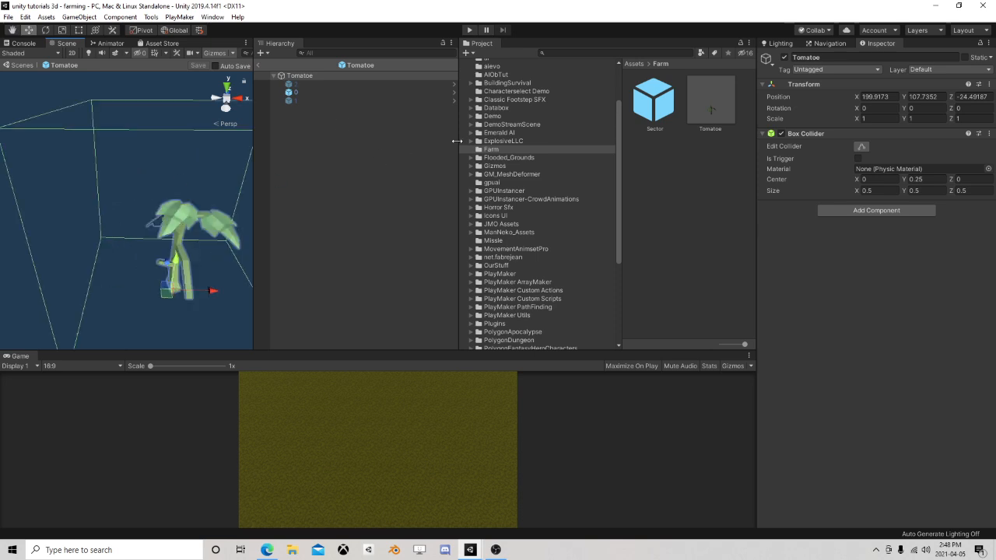
Step: Create a new material named Bad in the Farm folder
{"action": "right_click", "coordinate": [673, 174]}
{"action": "mouse_move", "coordinate": [716, 178]}
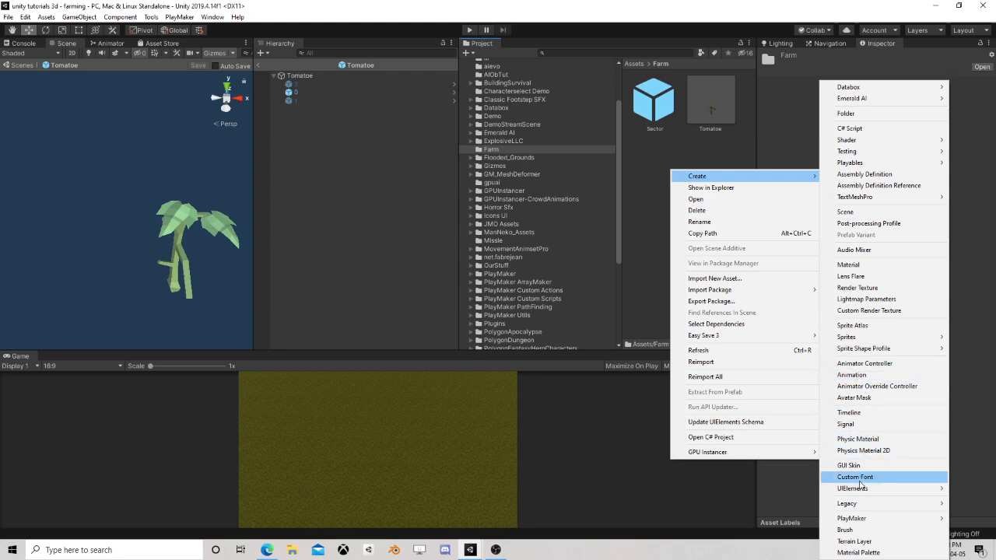
{"action": "left_click", "coordinate": [888, 265]}
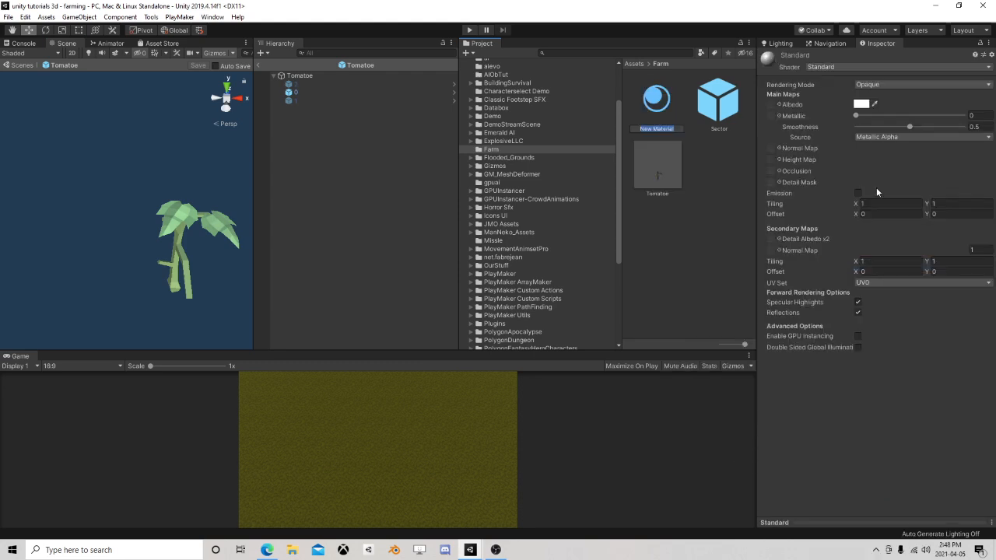
{"action": "type", "text": "Bad"}
{"action": "key", "text": "Return"}
Step: Create a second material named Good in the Farm folder
{"action": "right_click", "coordinate": [667, 250]}
{"action": "mouse_move", "coordinate": [693, 256]}
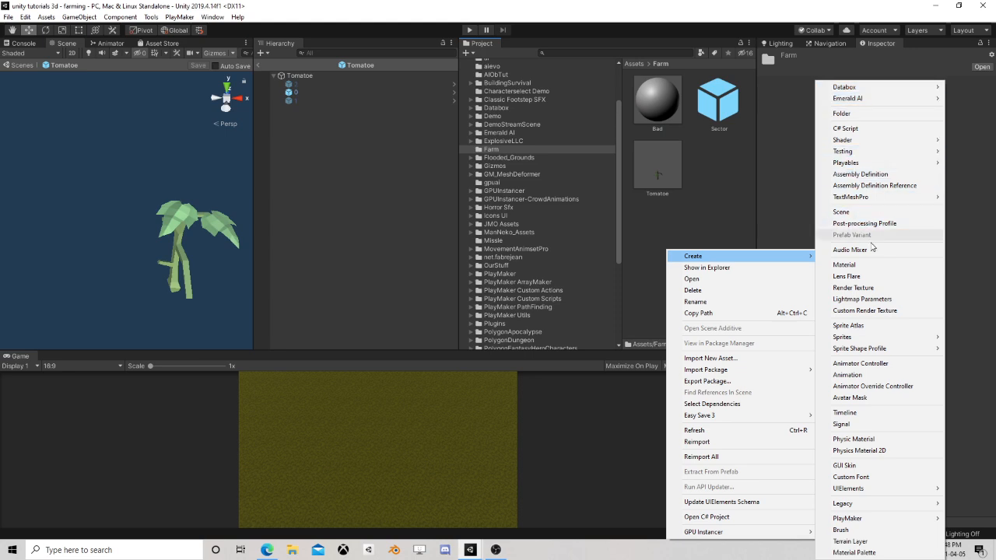
{"action": "left_click", "coordinate": [878, 265]}
{"action": "type", "text": "Good"}
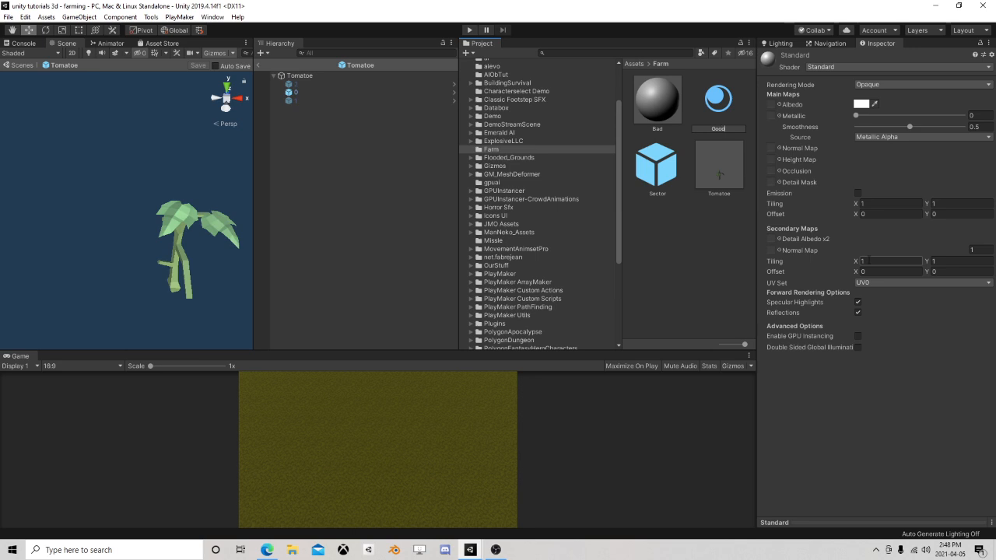
{"action": "key", "text": "Return"}
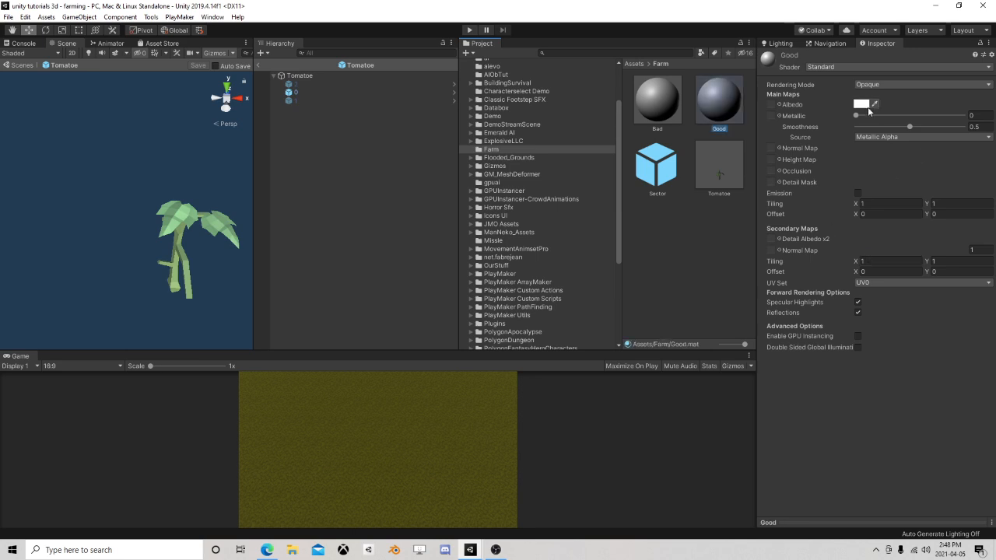
Step: Give the Good material a bright green albedo (15FF00) with reduced alpha and the Transparent rendering mode
{"action": "left_click", "coordinate": [862, 104]}
{"action": "left_click", "coordinate": [678, 161]}
{"action": "left_click", "coordinate": [726, 181]}
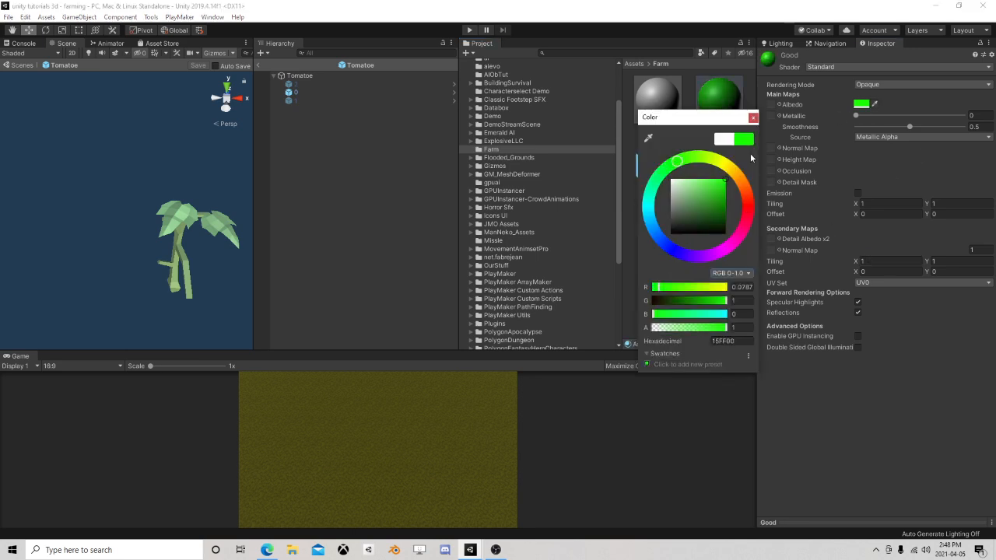
{"action": "left_click_drag", "start_coordinate": [714, 327], "coordinate": [688, 332]}
{"action": "left_click", "coordinate": [752, 117]}
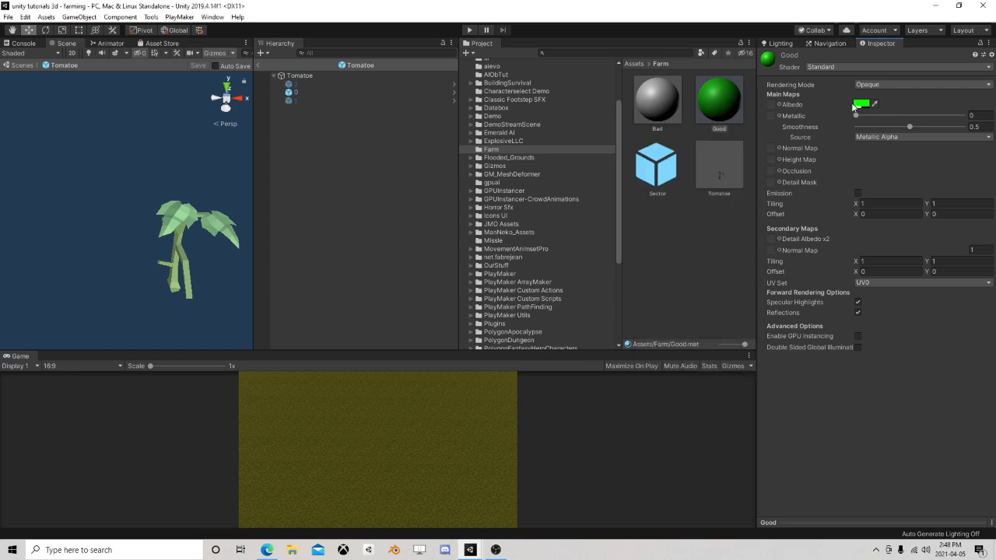
{"action": "left_click", "coordinate": [887, 84]}
{"action": "left_click", "coordinate": [878, 132]}
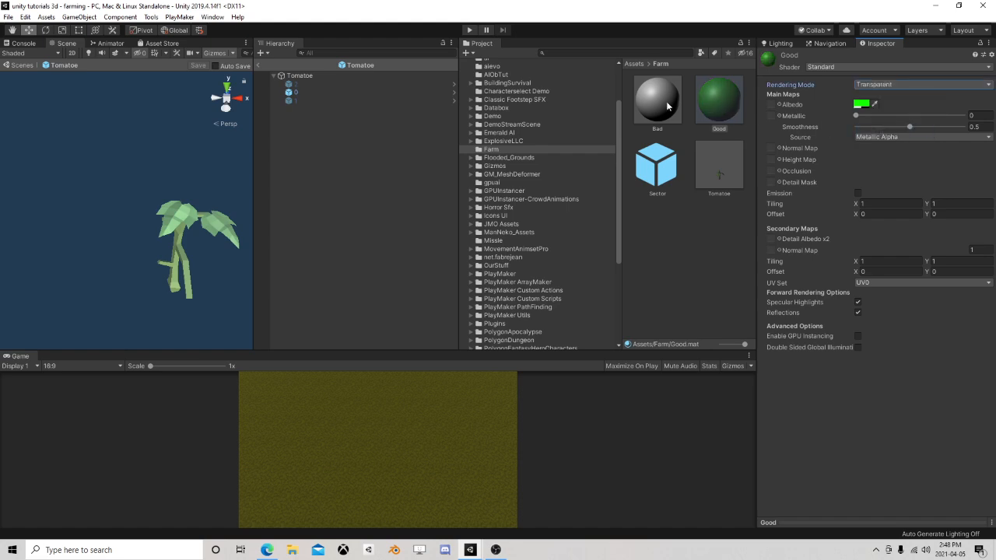
Step: Give the Bad material the Transparent rendering mode and a red albedo (FF0000) with alpha about 0.37
{"action": "left_click", "coordinate": [668, 107]}
{"action": "left_click", "coordinate": [877, 86]}
{"action": "left_click", "coordinate": [888, 131]}
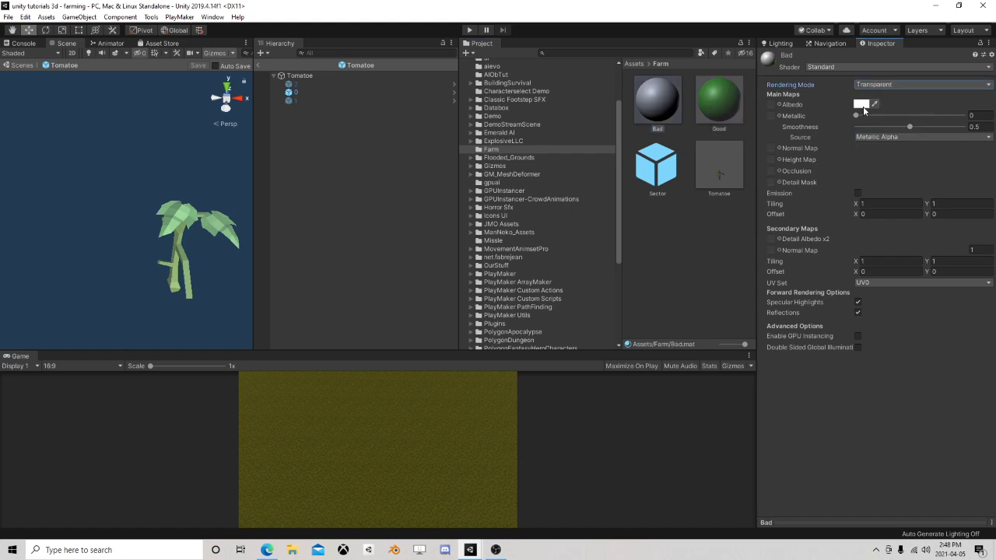
{"action": "left_click", "coordinate": [861, 103]}
{"action": "left_click", "coordinate": [647, 364]}
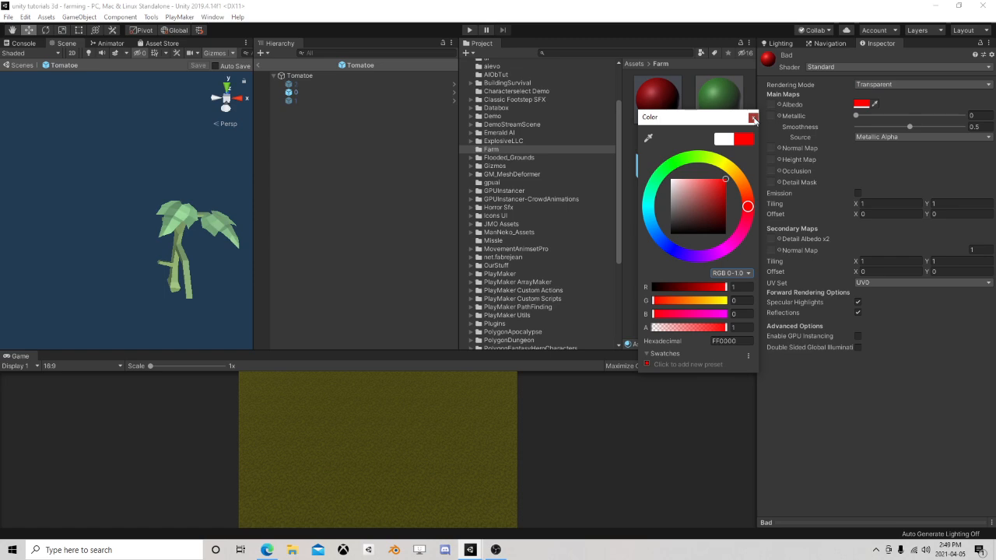
{"action": "left_click", "coordinate": [753, 118]}
{"action": "left_click", "coordinate": [862, 103]}
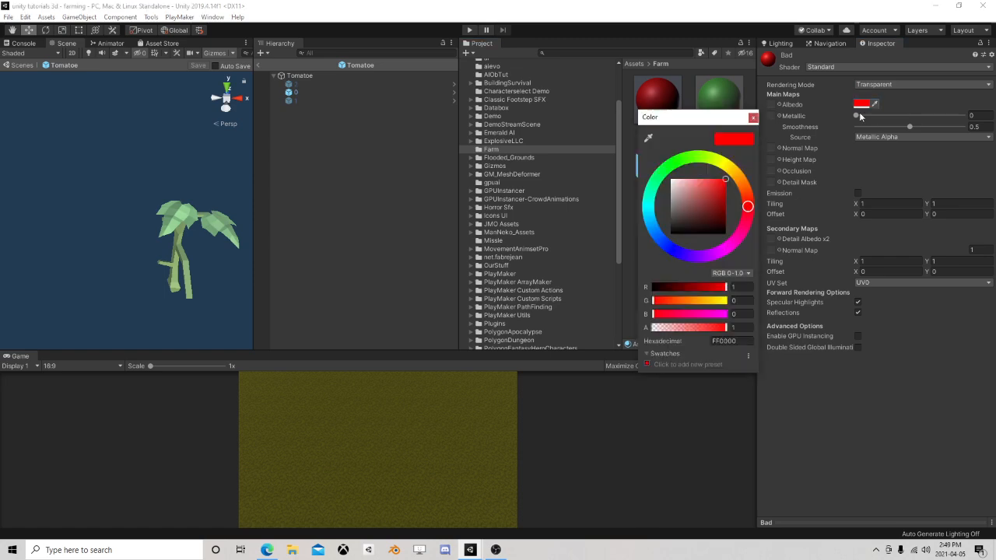
{"action": "left_click_drag", "start_coordinate": [704, 330], "coordinate": [681, 329]}
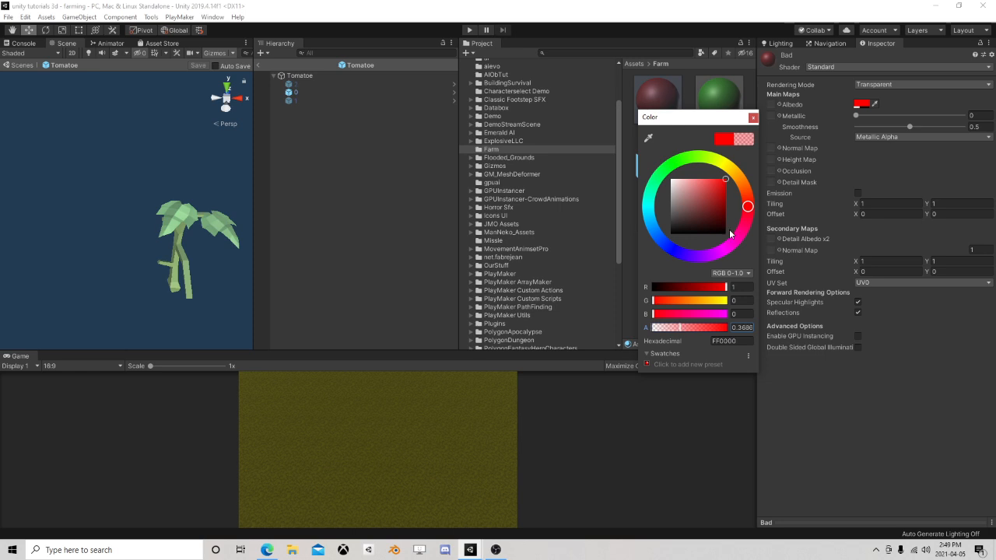
{"action": "left_click", "coordinate": [753, 117]}
{"action": "left_click", "coordinate": [685, 249]}
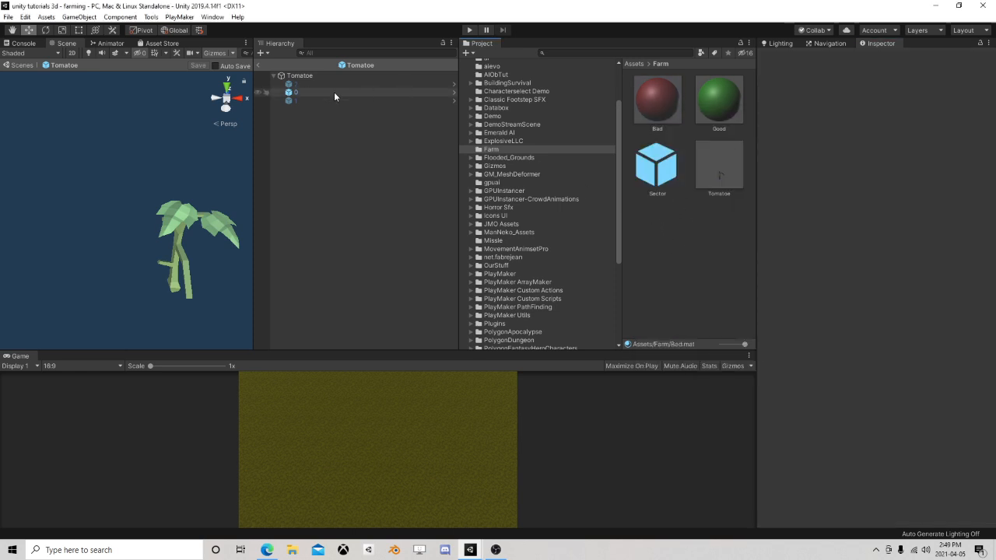
Step: Add a PlayMakerFSM component to the Tomatoe prefab's root object
{"action": "left_click", "coordinate": [303, 75]}
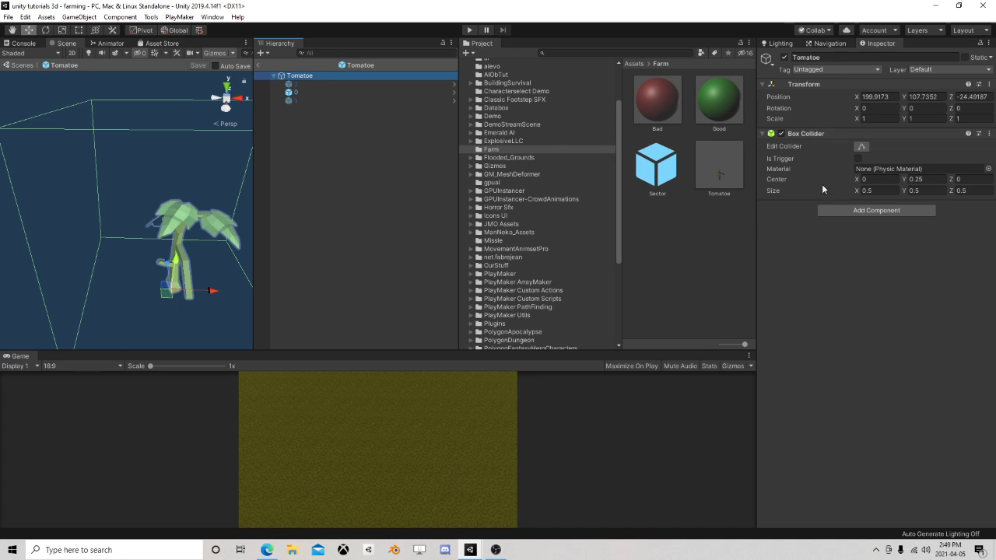
{"action": "left_click", "coordinate": [872, 211]}
{"action": "type", "text": "f"}
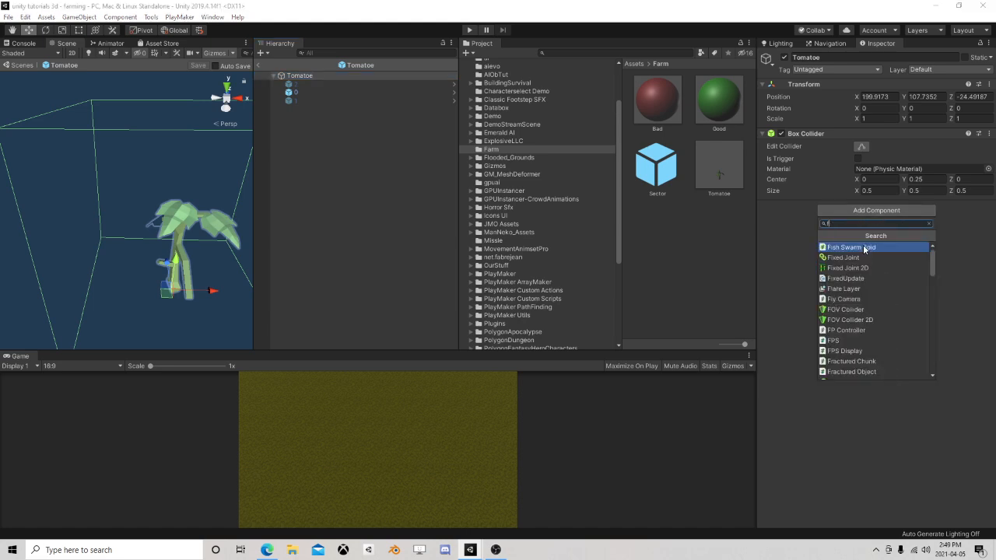
{"action": "type", "text": "sm"}
{"action": "left_click", "coordinate": [860, 258]}
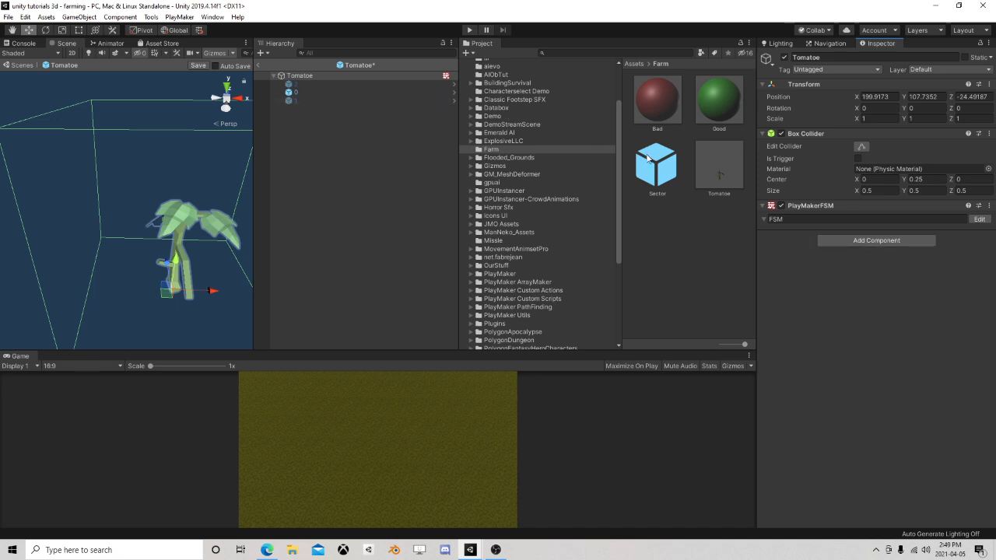
Step: Name the prefab's new FSM Plant and save the Tomatoe prefab
{"action": "left_click", "coordinate": [801, 218]}
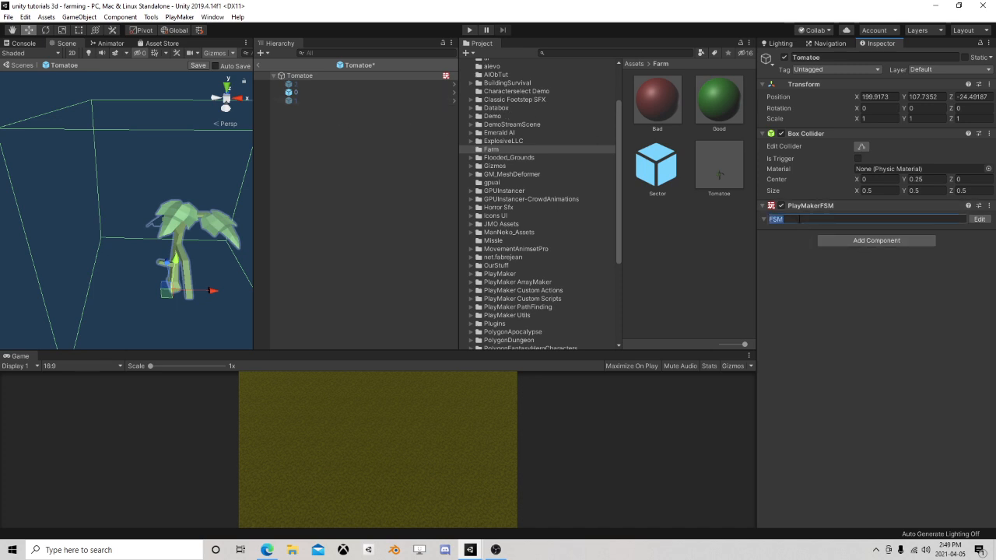
{"action": "type", "text": "Plant"}
{"action": "left_click", "coordinate": [197, 66]}
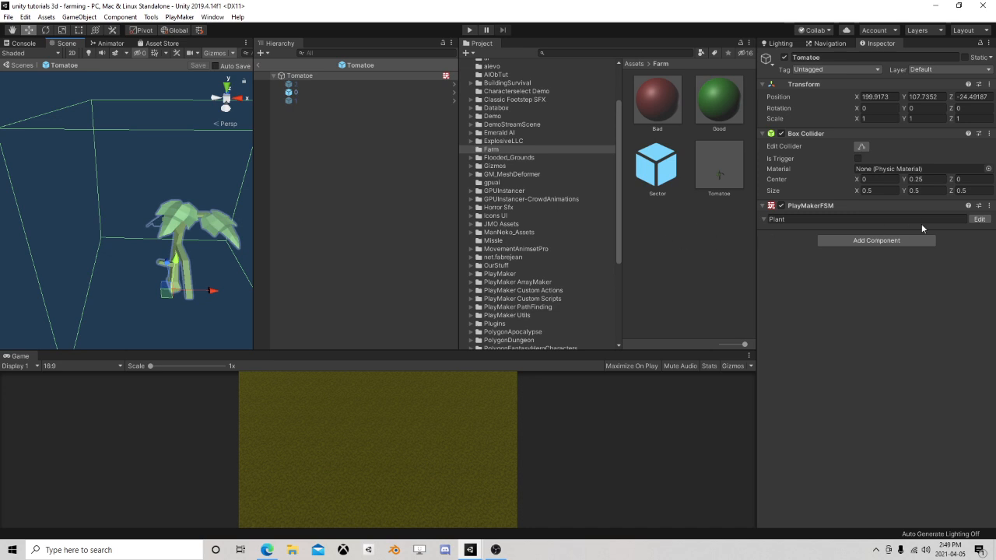
Step: Open the Plant FSM in the editor and add a Get Overlap Box action to State 1
{"action": "left_click", "coordinate": [980, 219]}
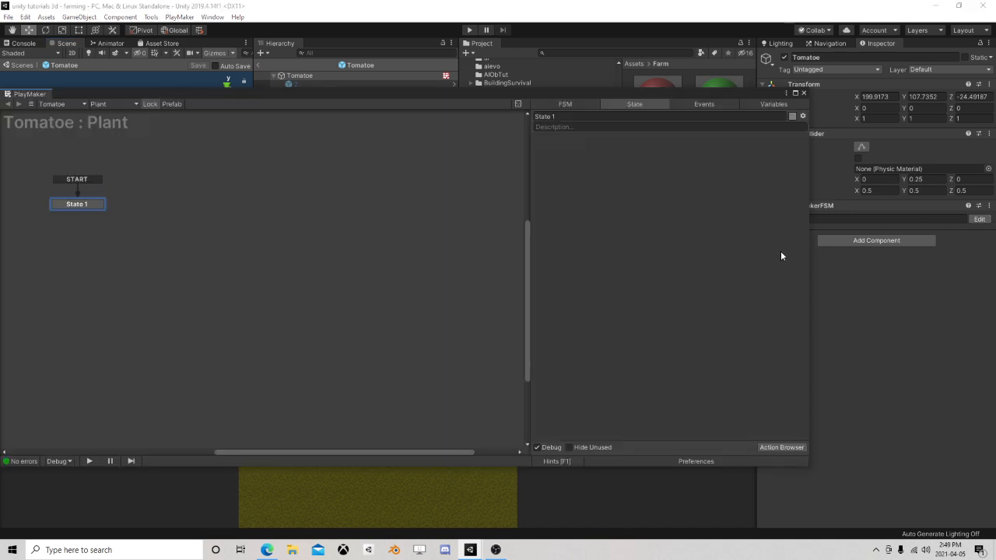
{"action": "left_click", "coordinate": [788, 449]}
{"action": "type", "text": "overl"}
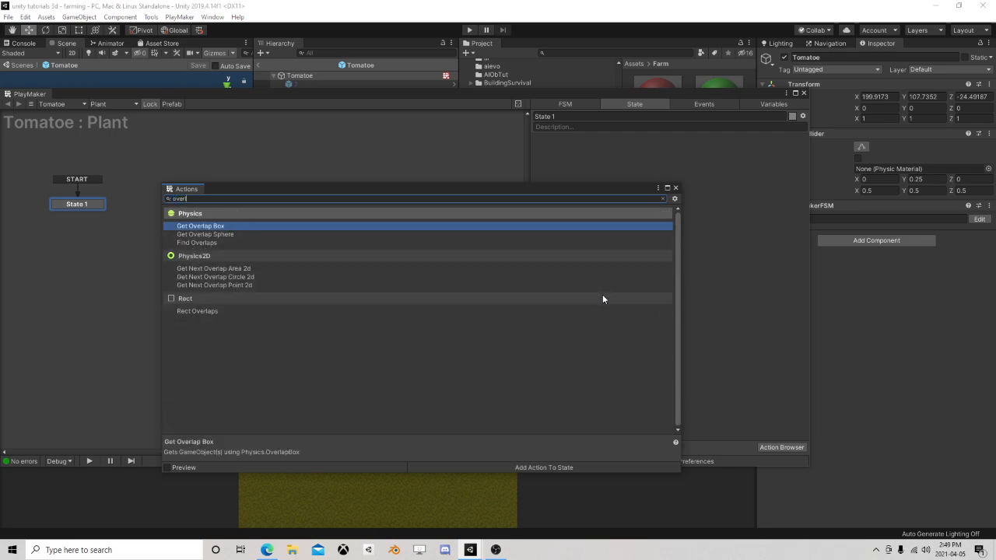
{"action": "double_click", "coordinate": [234, 226]}
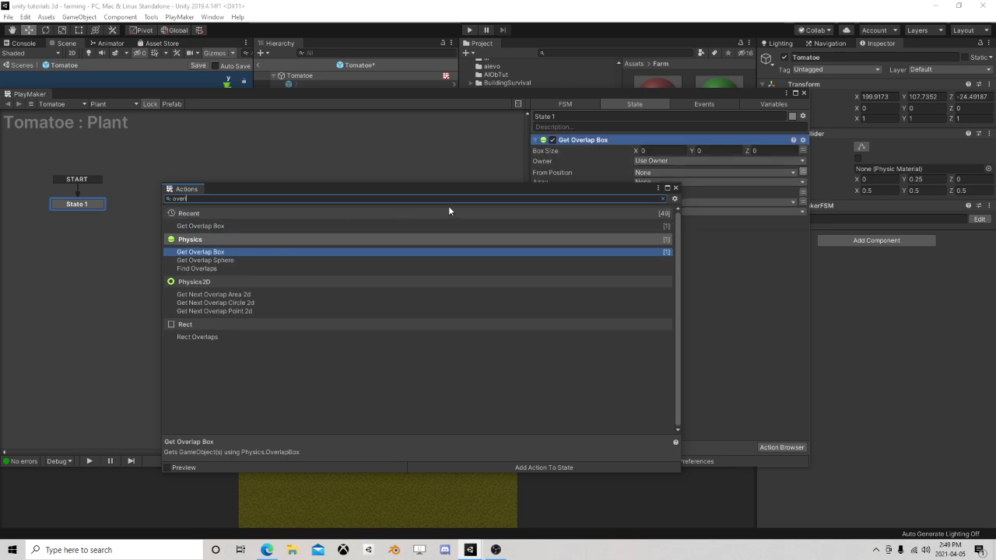
Step: Open the script of the Get Overlap Box action, copy its entire code and close the code editor
{"action": "left_click", "coordinate": [676, 188]}
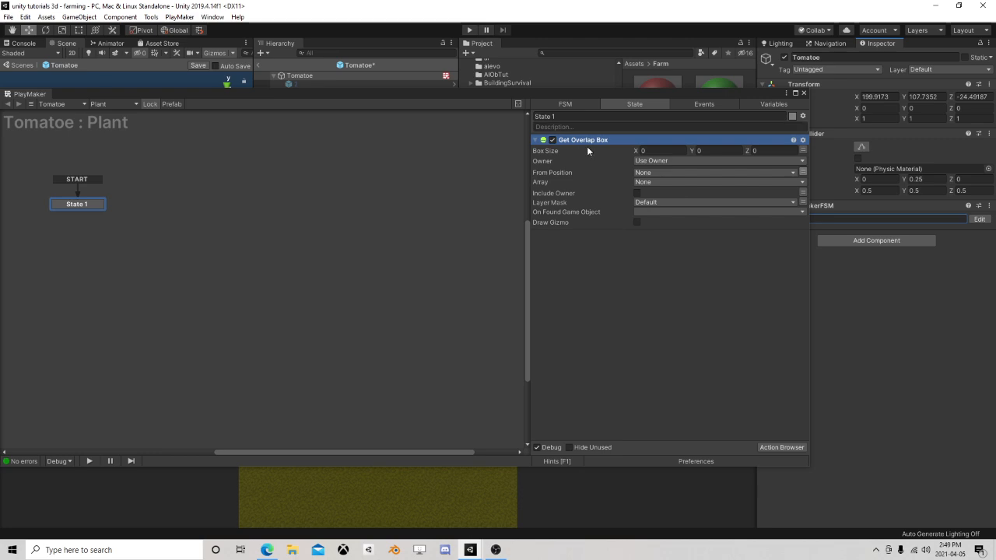
{"action": "left_click_drag", "start_coordinate": [625, 98], "coordinate": [439, 115]}
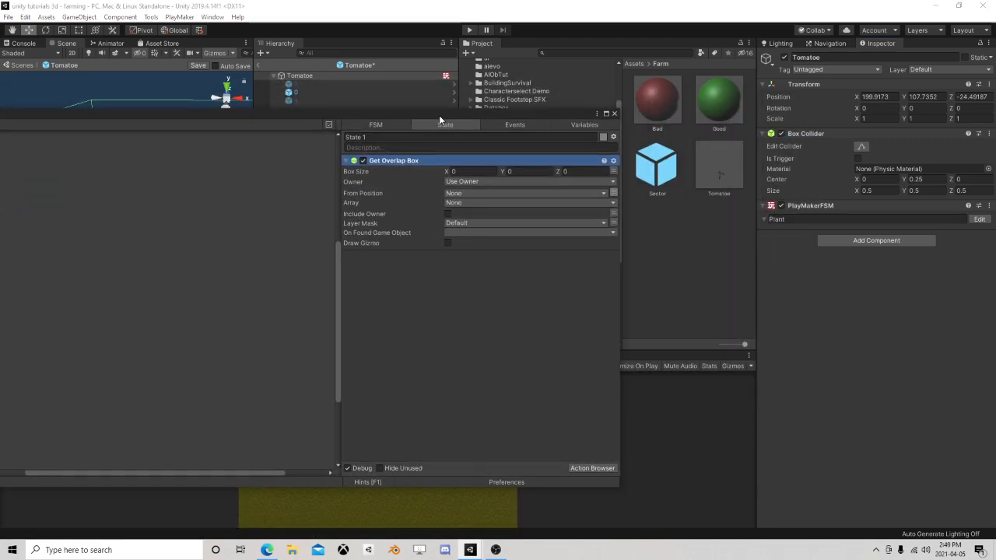
{"action": "right_click", "coordinate": [393, 161]}
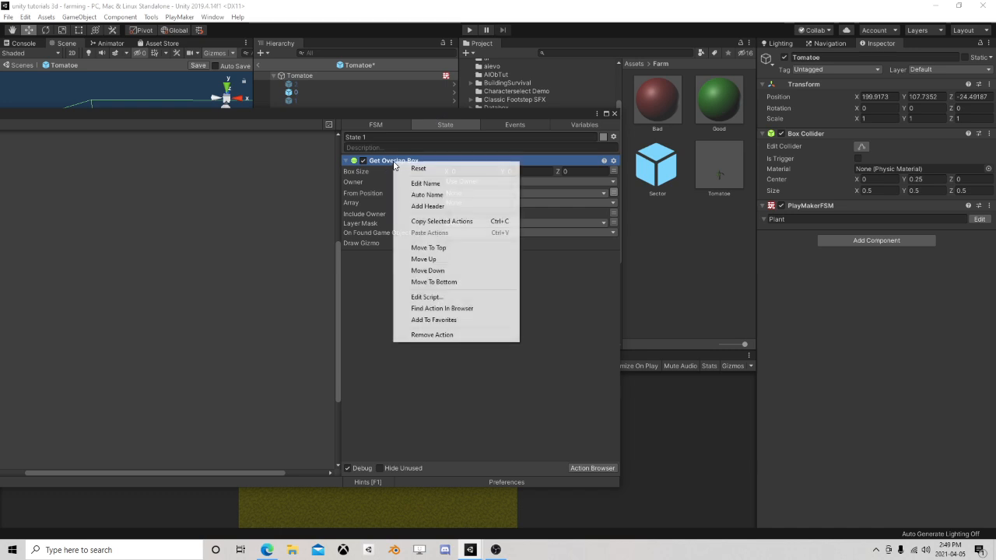
{"action": "left_click", "coordinate": [439, 298]}
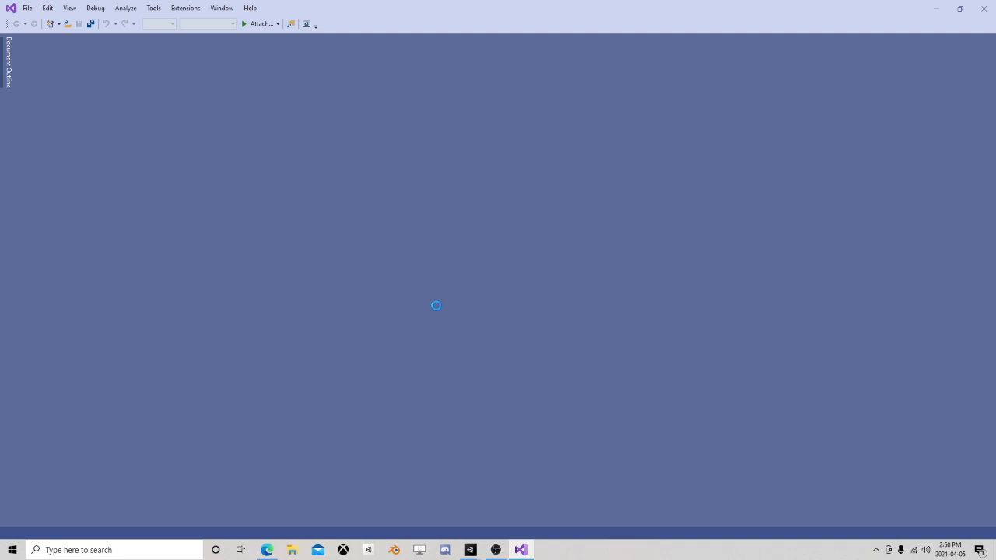
{"action": "scroll", "coordinate": [336, 296], "scroll_direction": "down", "scroll_amount": 15}
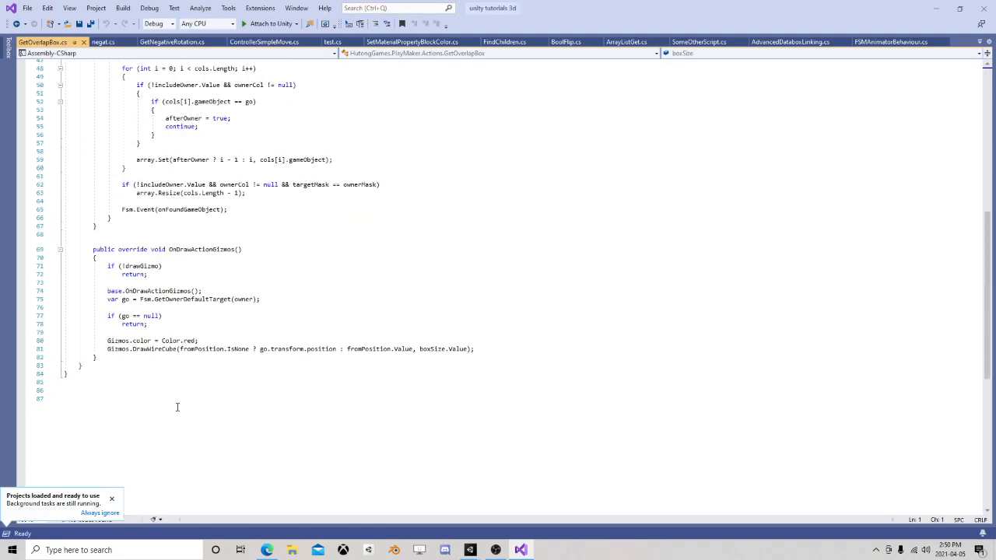
{"action": "left_click_drag", "start_coordinate": [131, 439], "coordinate": [68, 59]}
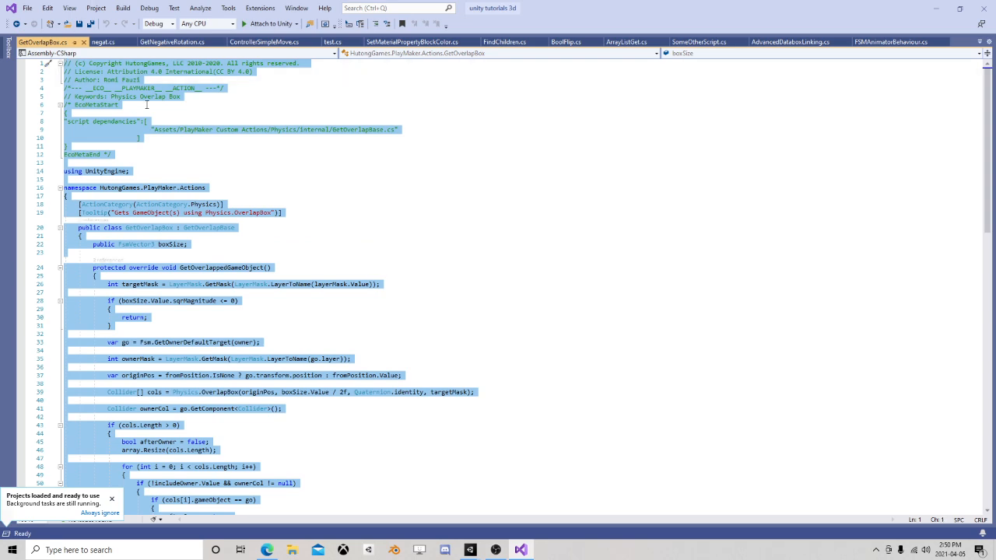
{"action": "left_click", "coordinate": [979, 7]}
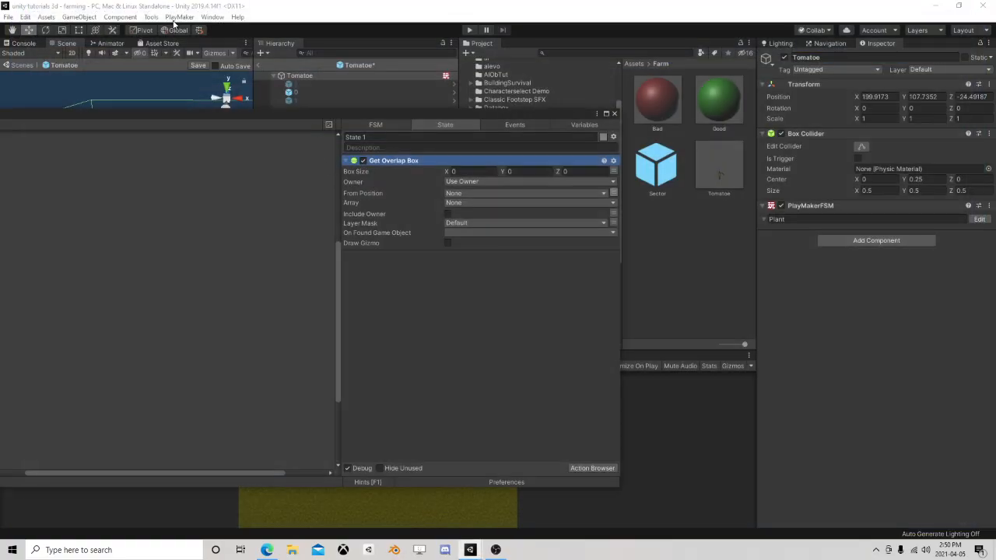
Step: Create and save a new PlayMaker custom action named Planter with the Custom Action Wizard
{"action": "left_click", "coordinate": [178, 17]}
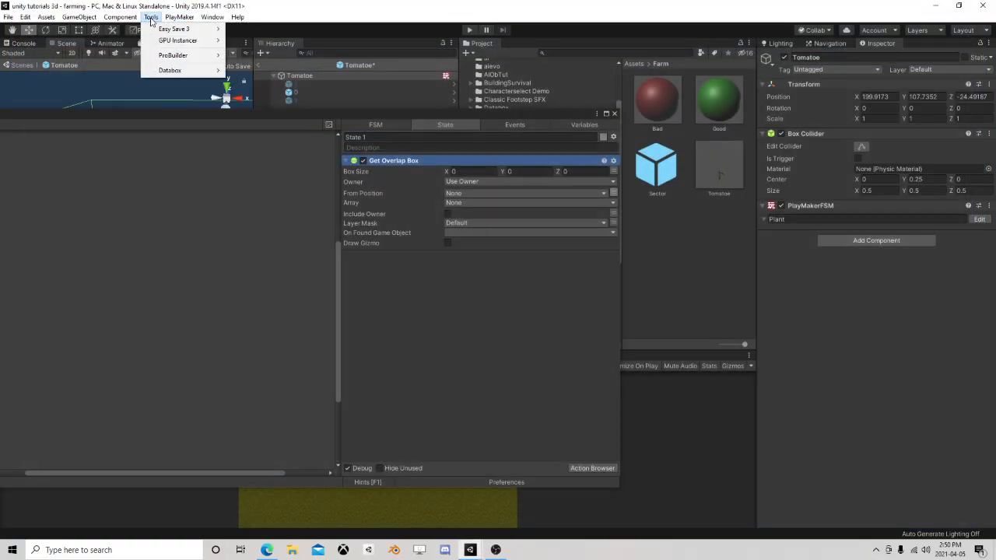
{"action": "mouse_move", "coordinate": [246, 65]}
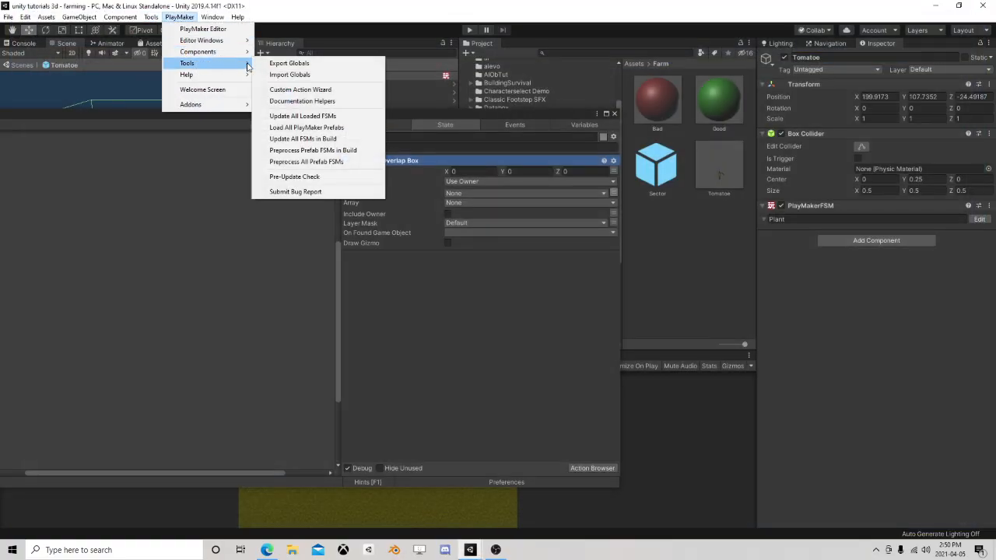
{"action": "left_click", "coordinate": [299, 89]}
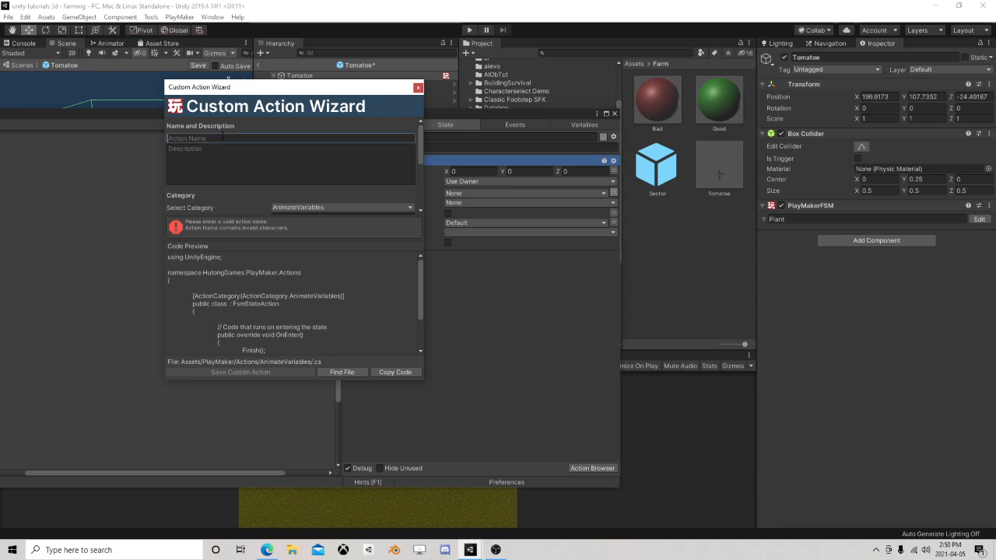
{"action": "type", "text": "Planter"}
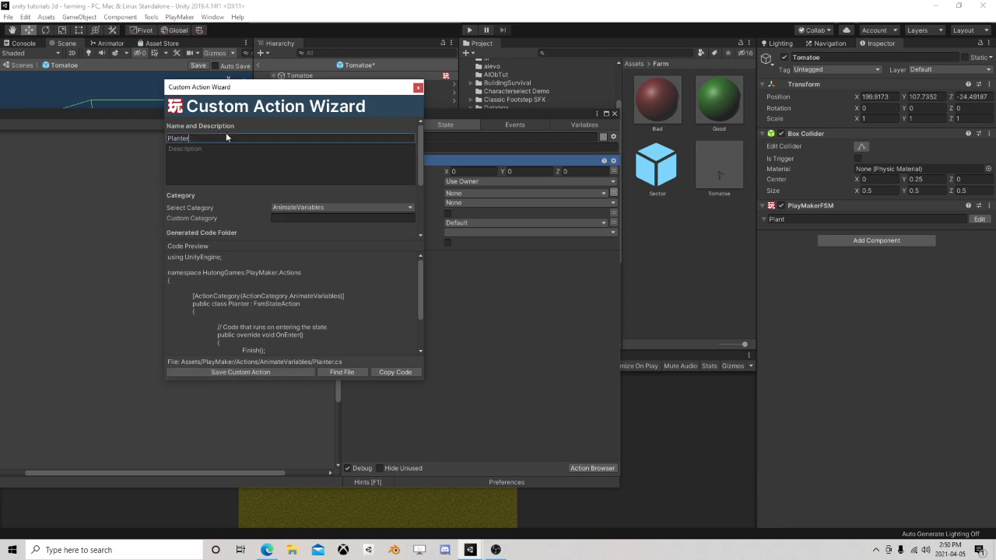
{"action": "left_click", "coordinate": [287, 372]}
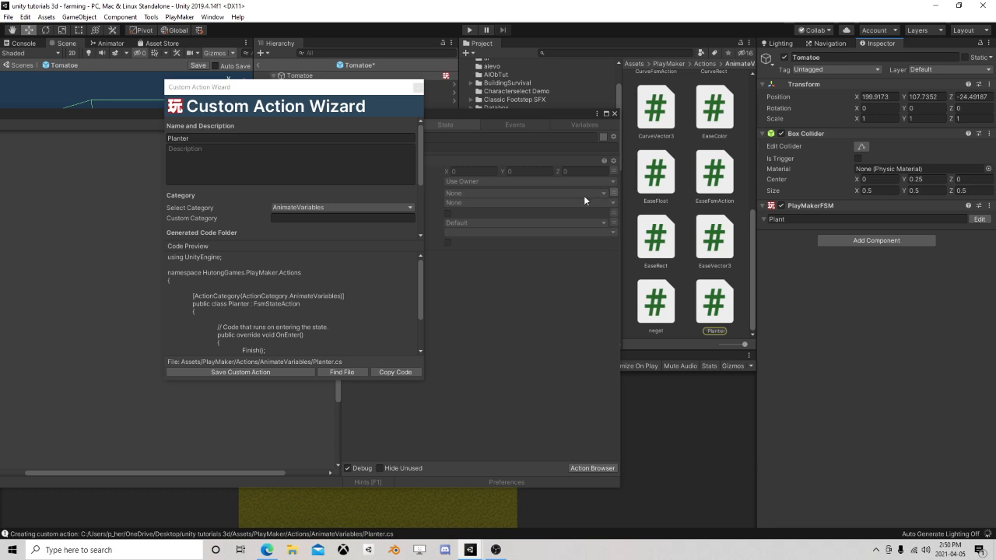
{"action": "left_click", "coordinate": [418, 88]}
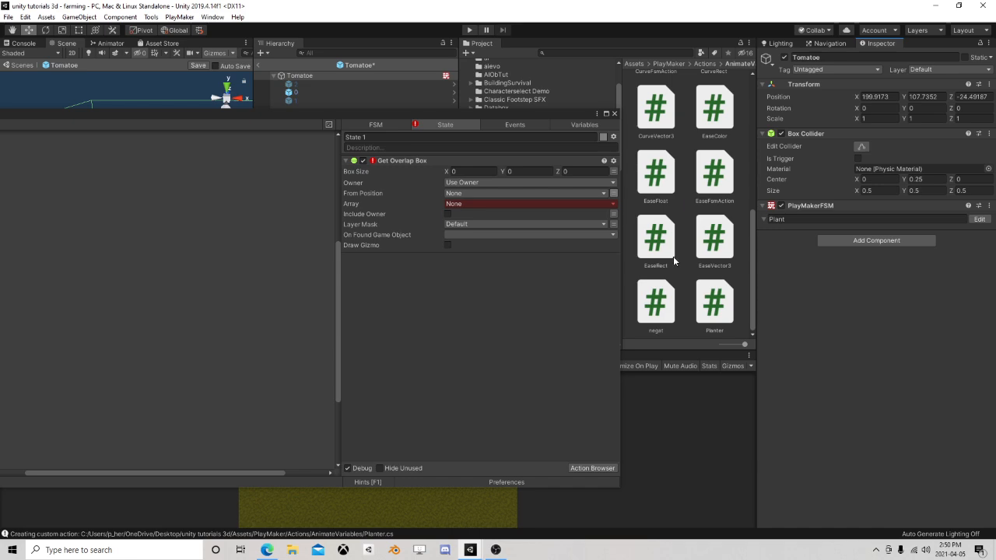
Step: Remove the Get Overlap Box action from State 1 of the Plant FSM and close the PlayMaker editor
{"action": "scroll", "coordinate": [702, 262], "scroll_direction": "up", "scroll_amount": 5}
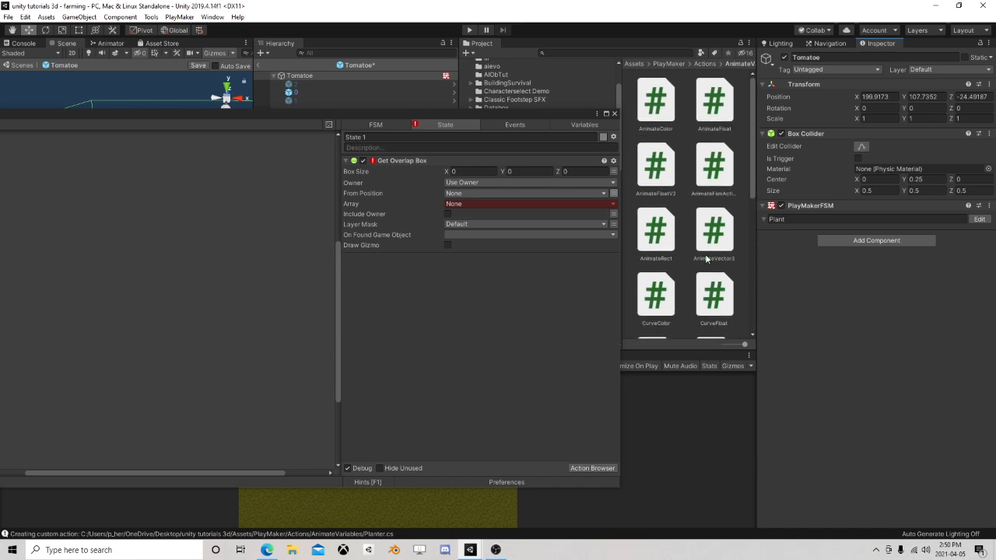
{"action": "left_click", "coordinate": [397, 160]}
{"action": "right_click", "coordinate": [397, 161]}
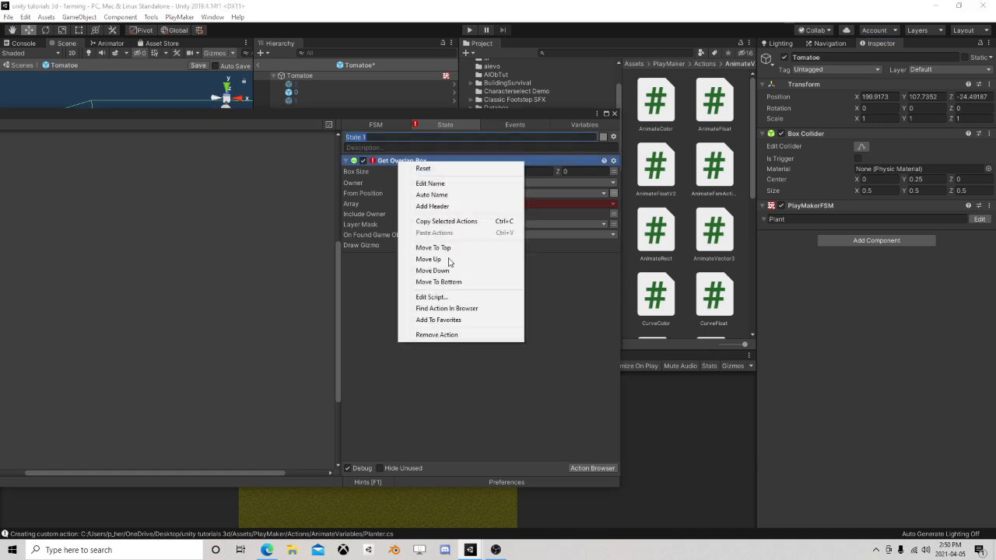
{"action": "left_click", "coordinate": [441, 334]}
{"action": "left_click_drag", "start_coordinate": [574, 117], "coordinate": [397, 117]}
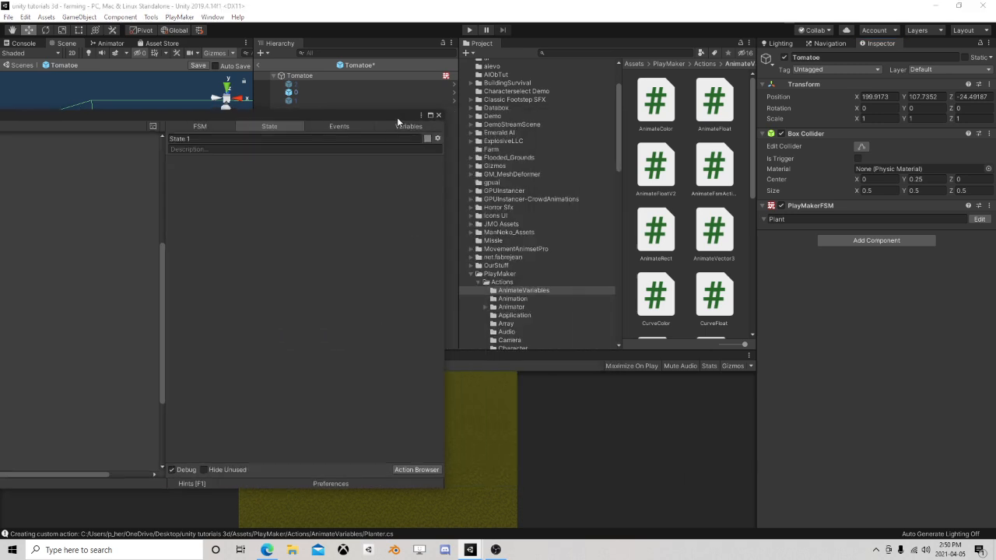
{"action": "left_click", "coordinate": [438, 116]}
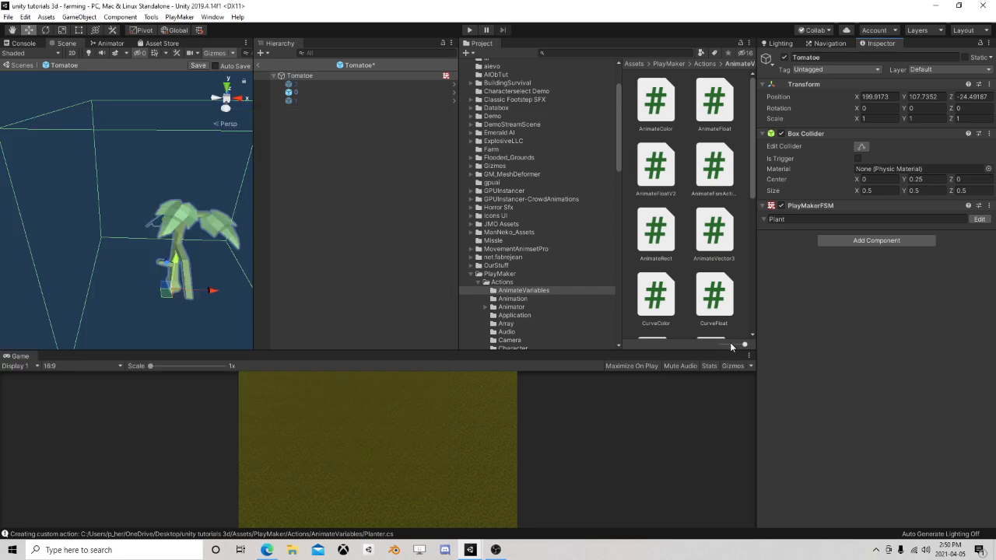
Step: Open the Planter script from the AnimateVariables folder and replace all its code with the copied Get Overlap Box code
{"action": "left_click_drag", "start_coordinate": [731, 347], "coordinate": [701, 340]}
{"action": "left_click", "coordinate": [650, 215]}
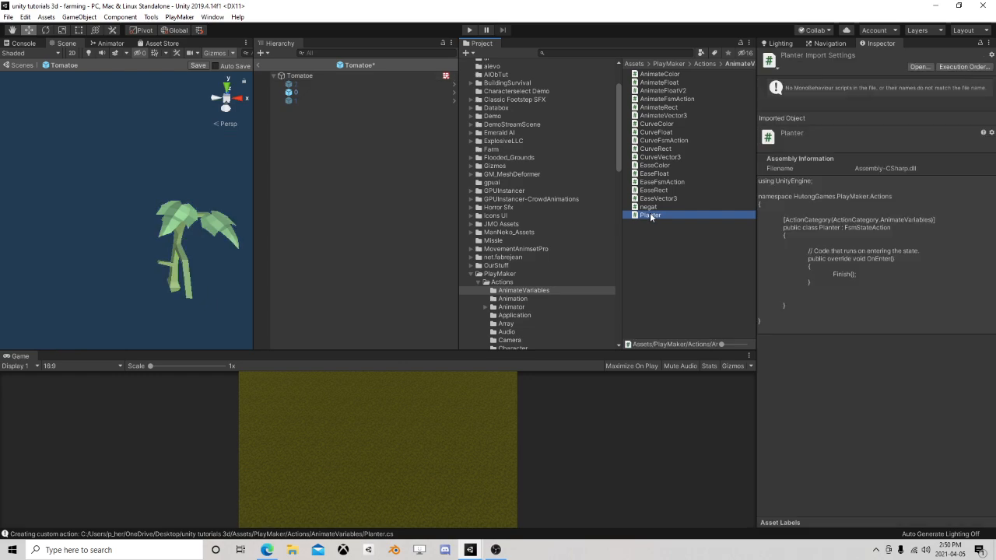
{"action": "double_click", "coordinate": [650, 216]}
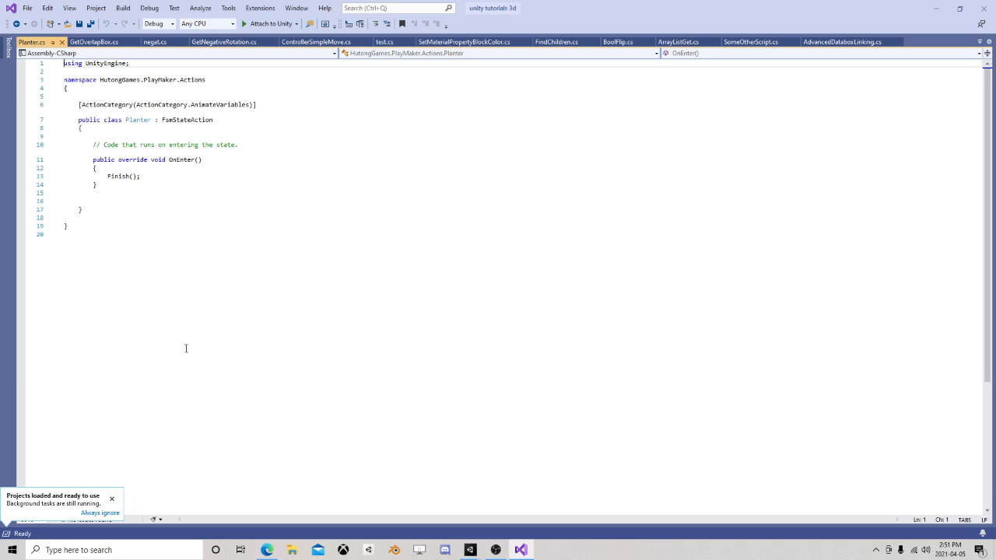
{"action": "key", "text": "ctrl+a"}
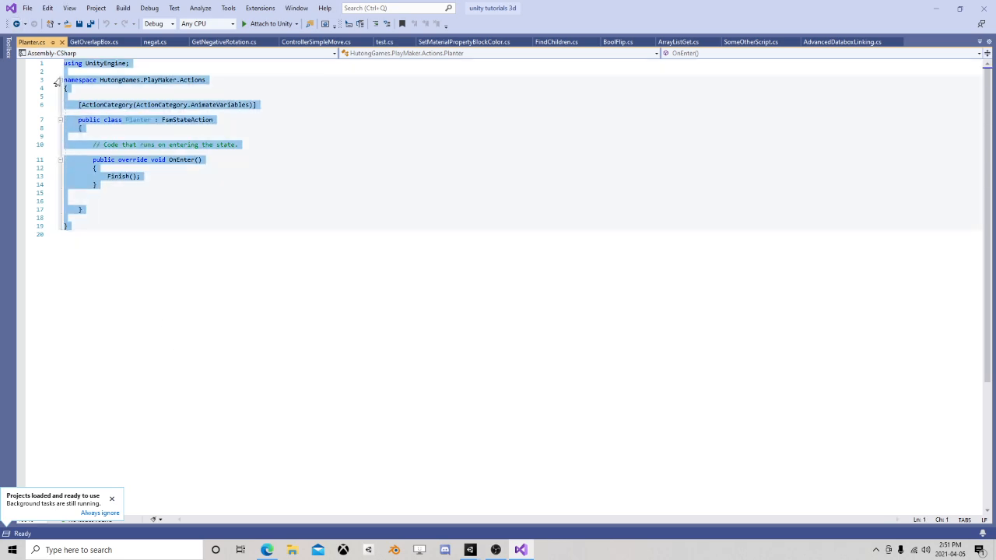
{"action": "key", "text": "ctrl+v"}
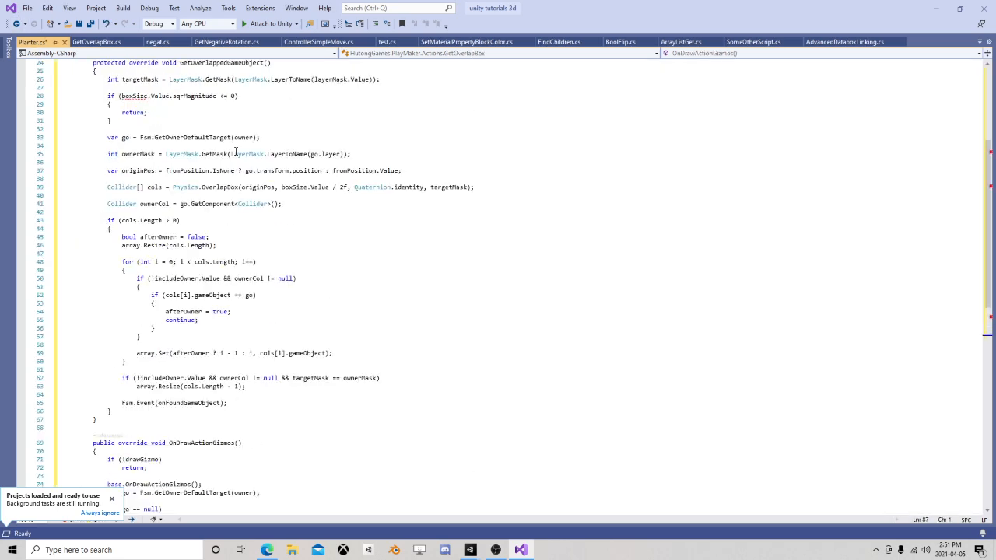
Step: Rename the pasted GetOverlapBox class to Planter in its class declaration
{"action": "scroll", "coordinate": [235, 152], "scroll_direction": "up", "scroll_amount": 8}
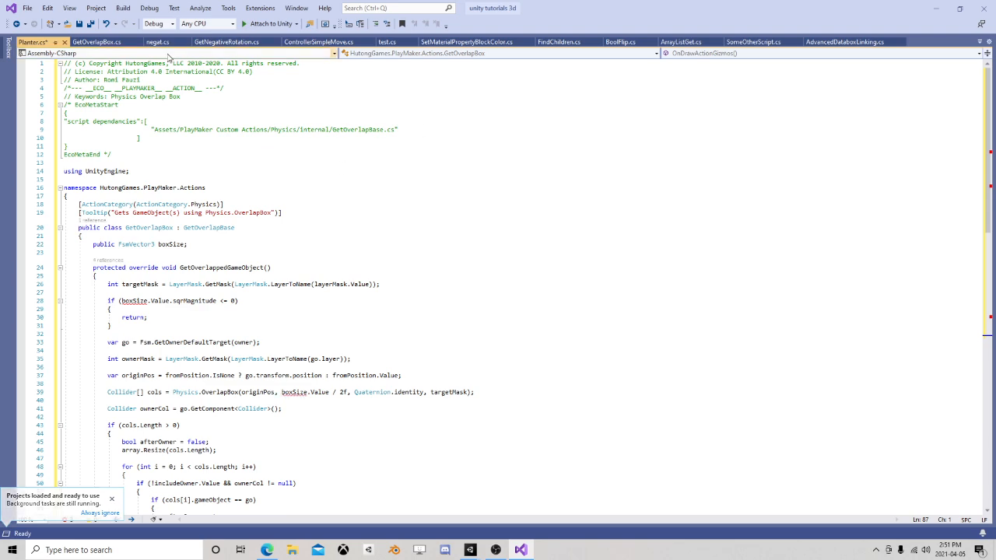
{"action": "scroll", "coordinate": [250, 151], "scroll_direction": "down", "scroll_amount": 15}
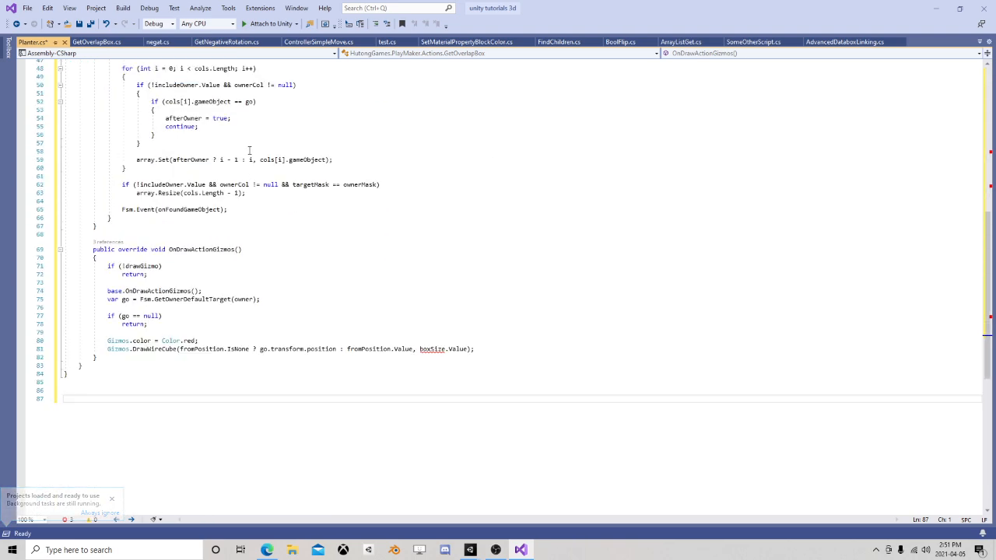
{"action": "scroll", "coordinate": [249, 150], "scroll_direction": "up", "scroll_amount": 15}
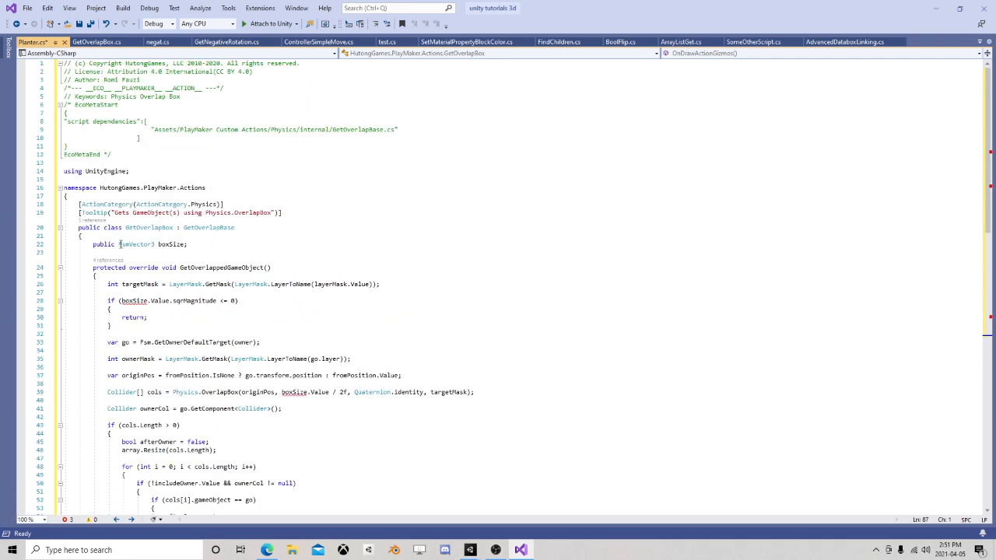
{"action": "left_click_drag", "start_coordinate": [173, 227], "coordinate": [125, 227]}
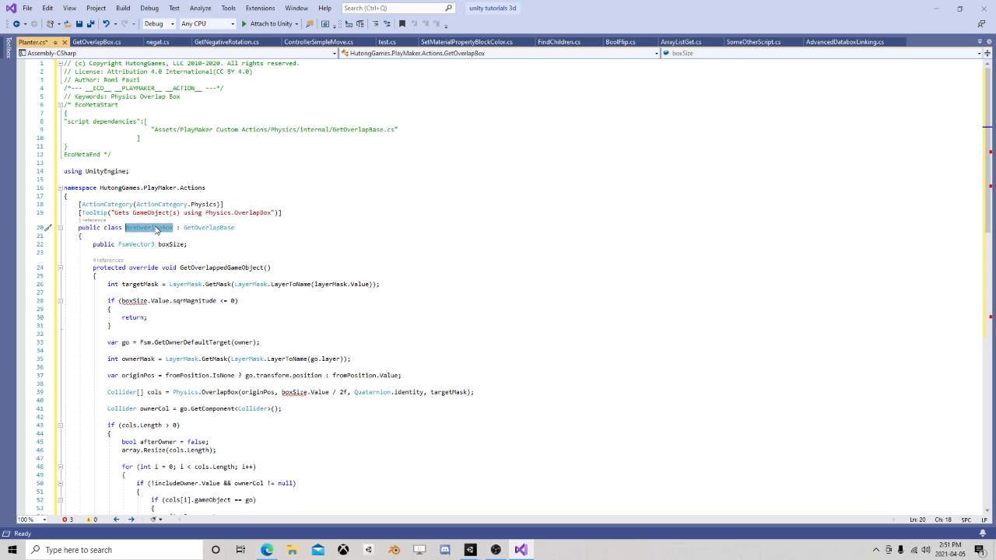
{"action": "type", "text": "Planter"}
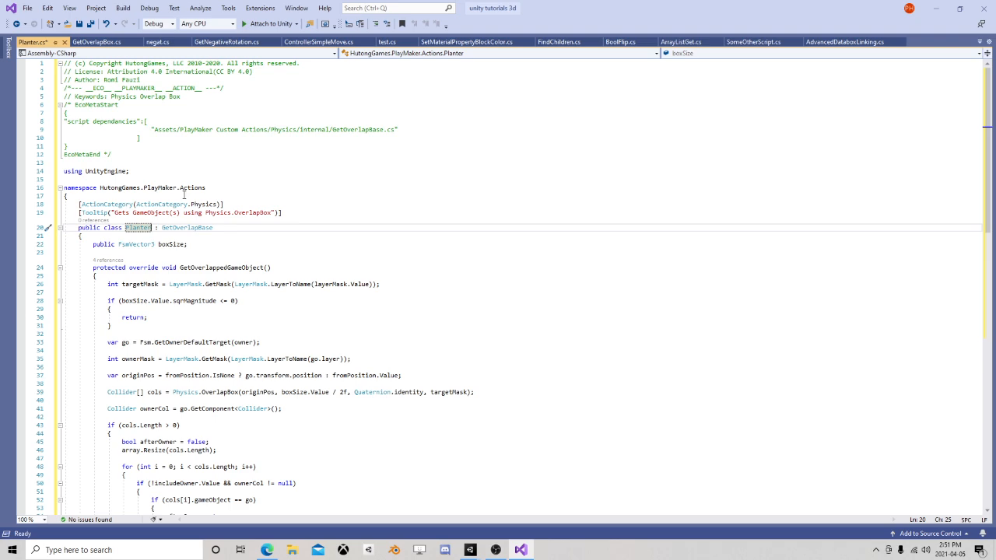
Step: Delete the whole OnDrawActionGizmos method from the Planter class
{"action": "scroll", "coordinate": [221, 237], "scroll_direction": "down", "scroll_amount": 3}
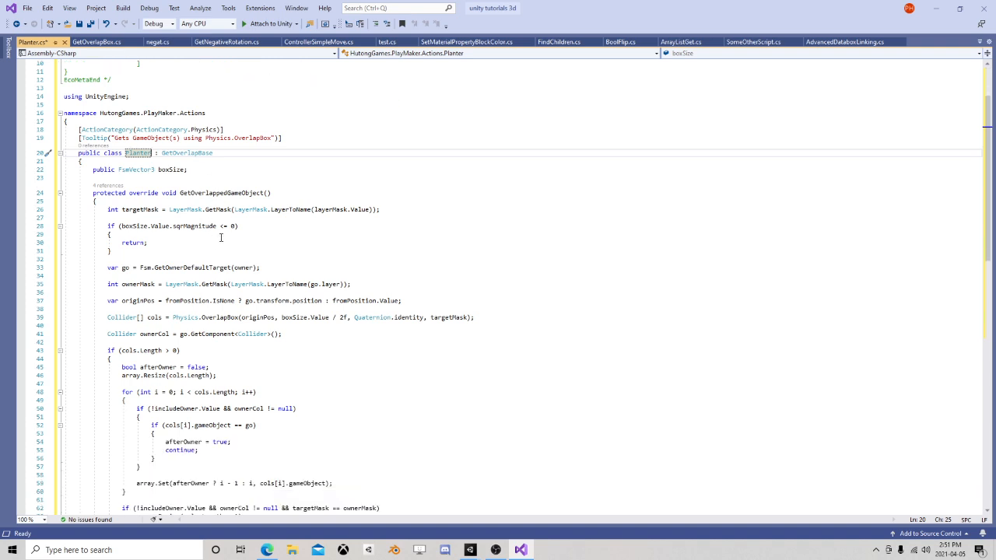
{"action": "scroll", "coordinate": [221, 238], "scroll_direction": "down", "scroll_amount": 3}
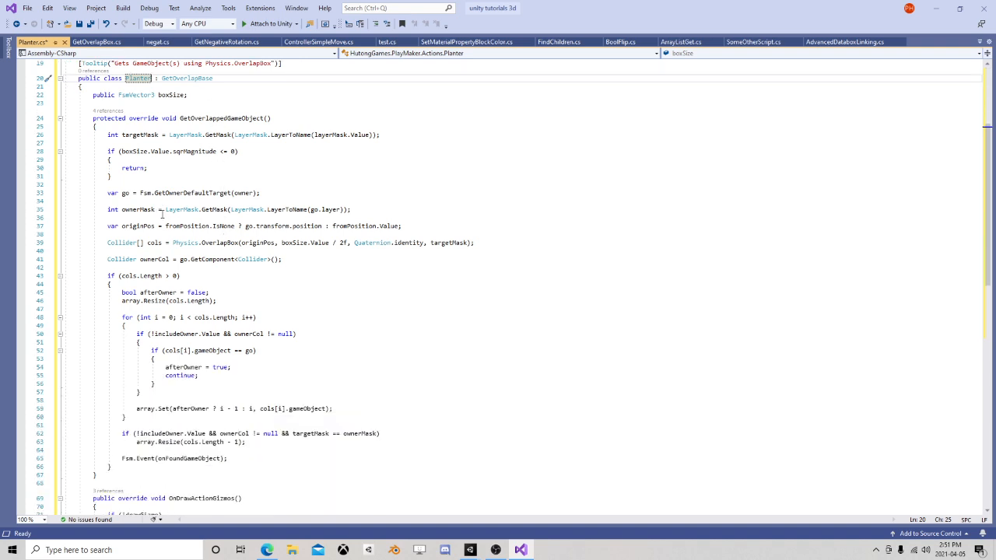
{"action": "scroll", "coordinate": [172, 214], "scroll_direction": "down", "scroll_amount": 6}
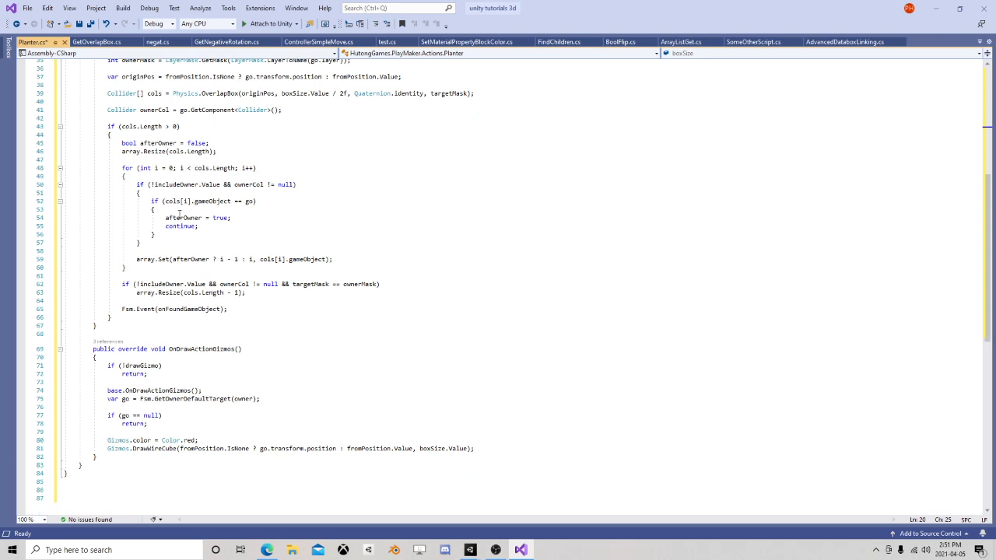
{"action": "scroll", "coordinate": [180, 214], "scroll_direction": "down", "scroll_amount": 2}
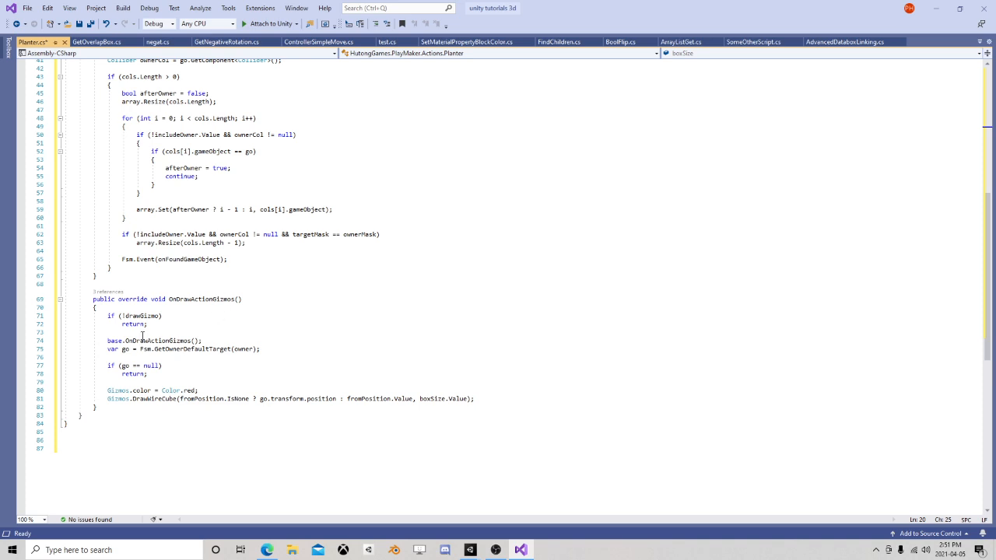
{"action": "left_click_drag", "start_coordinate": [102, 406], "coordinate": [71, 299]}
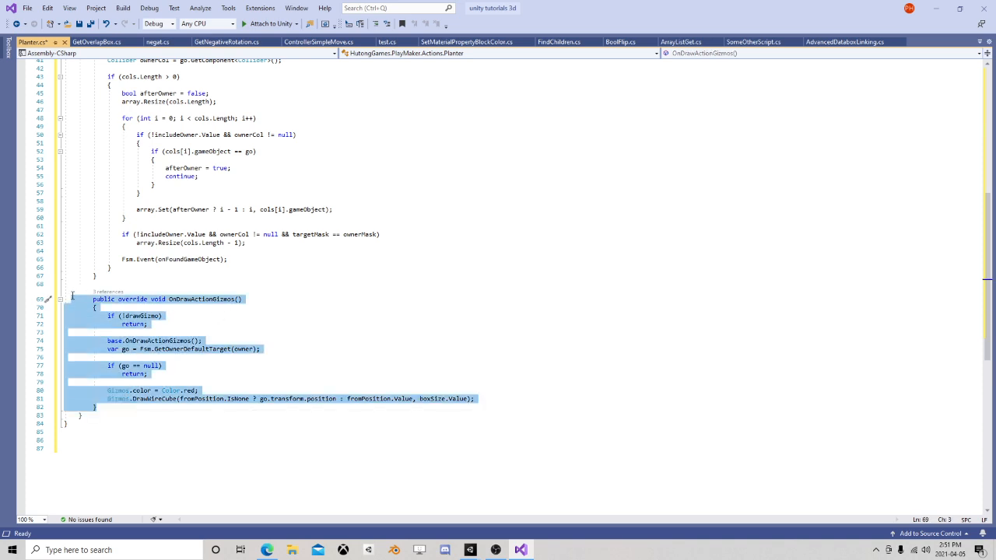
{"action": "key", "text": "Delete"}
Step: Declare a public Material variable named Good below boxSize in the Planter class
{"action": "scroll", "coordinate": [165, 322], "scroll_direction": "up", "scroll_amount": 6}
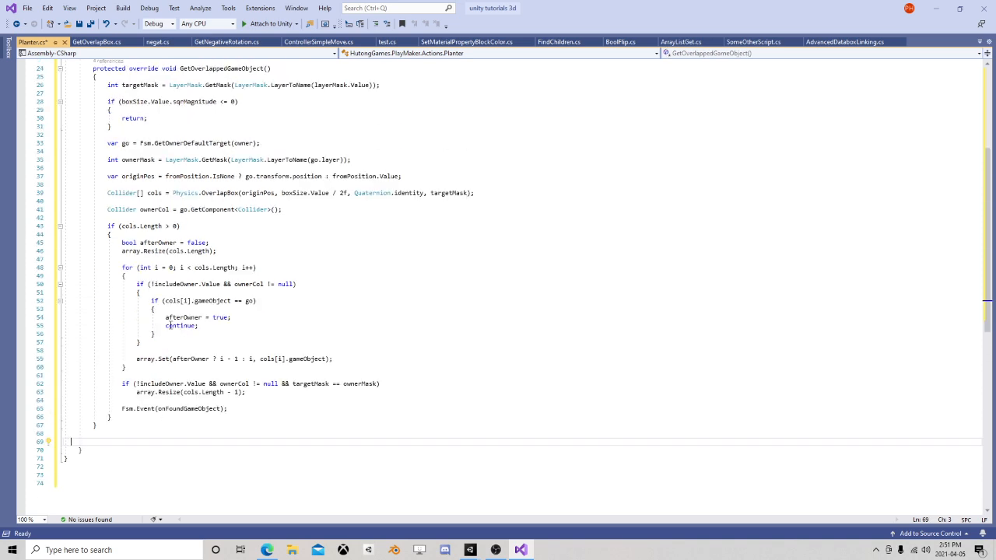
{"action": "scroll", "coordinate": [258, 331], "scroll_direction": "up", "scroll_amount": 5}
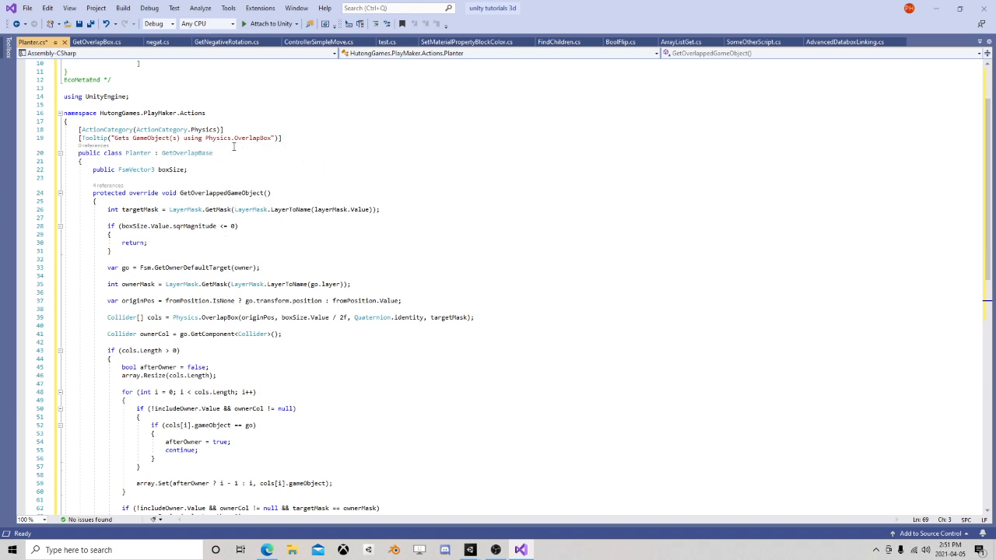
{"action": "scroll", "coordinate": [231, 156], "scroll_direction": "down", "scroll_amount": 1}
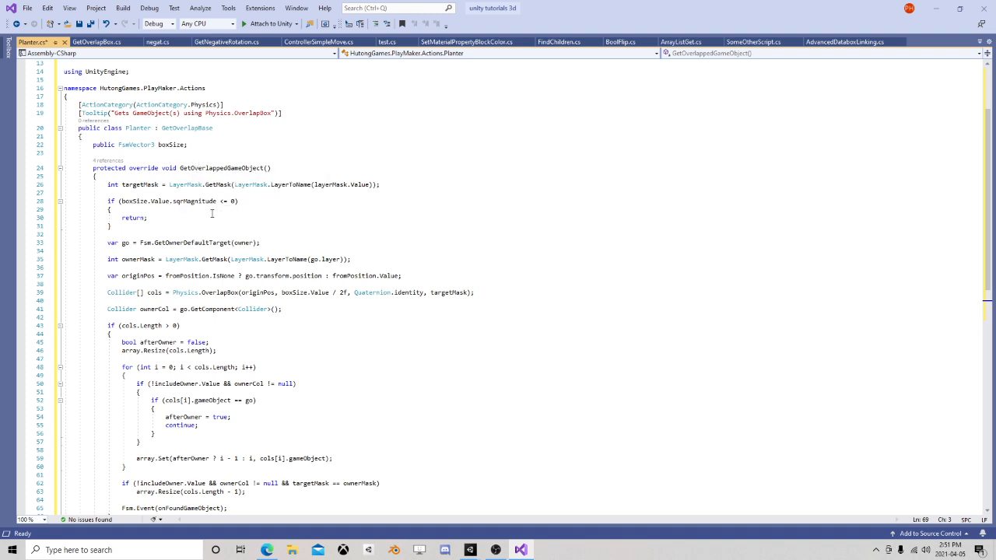
{"action": "left_click", "coordinate": [140, 154]}
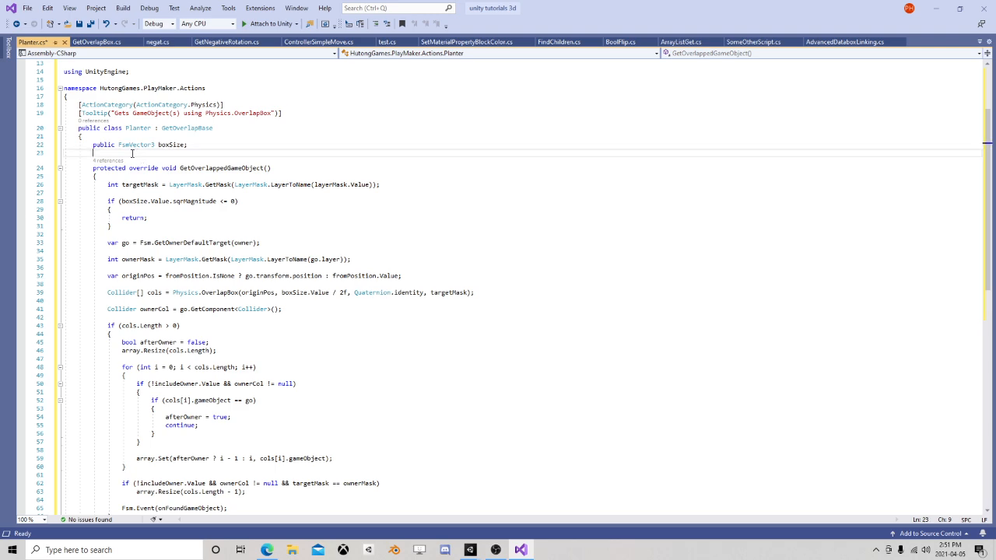
{"action": "type", "text": "publi"}
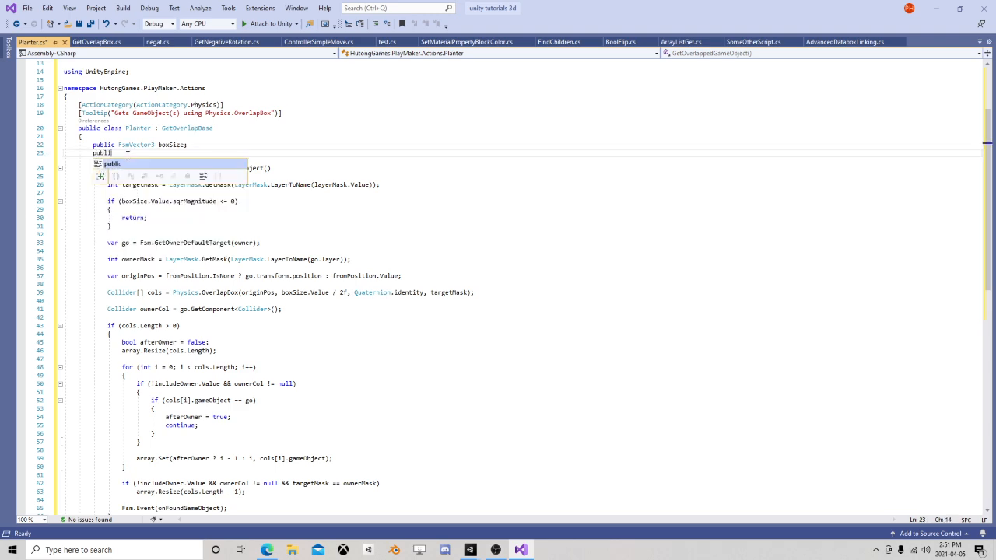
{"action": "type", "text": "c Material"}
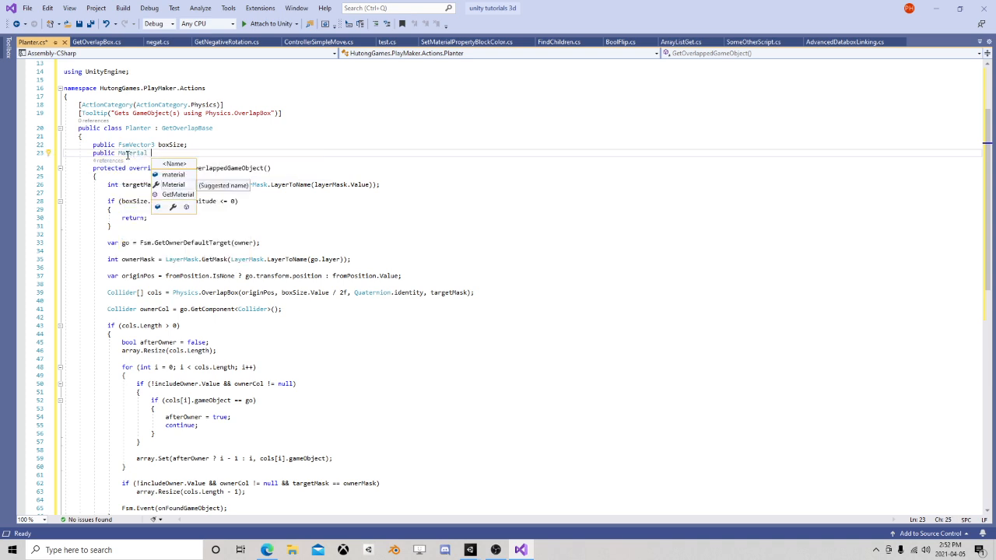
{"action": "type", "text": " Good"}
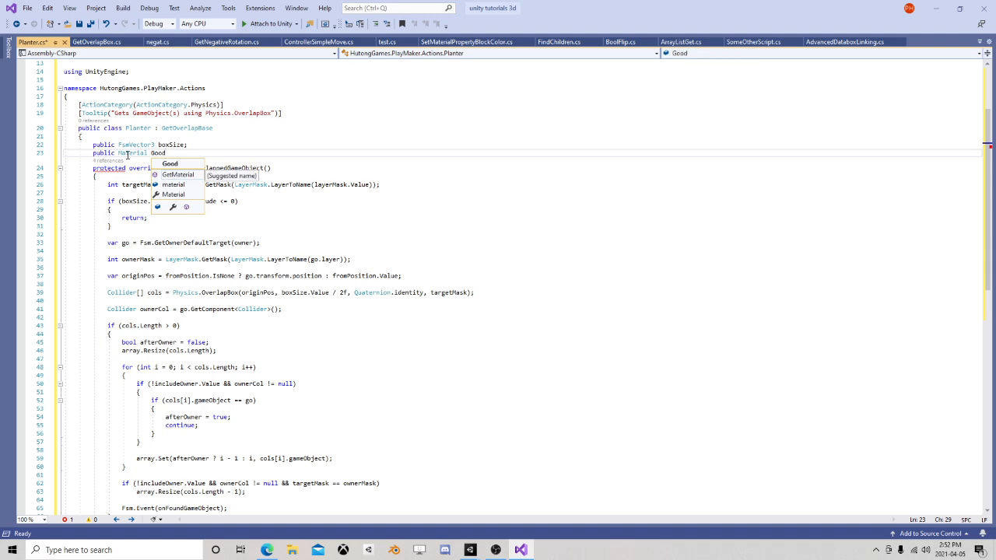
{"action": "type", "text": ";"}
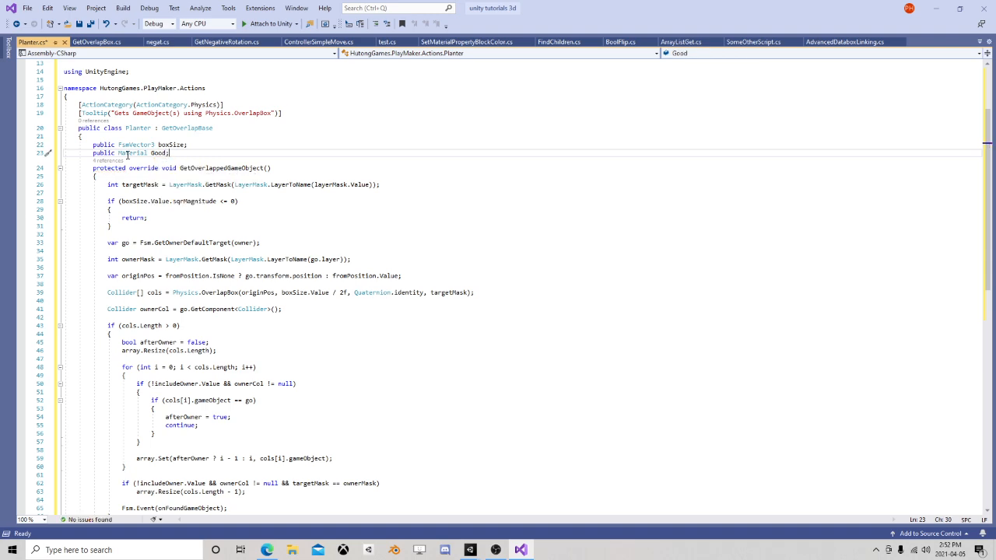
Step: Add a second public Material variable named Bad below Good, followed by a blank line
{"action": "key", "text": "Return"}
{"action": "type", "text": "Pub"}
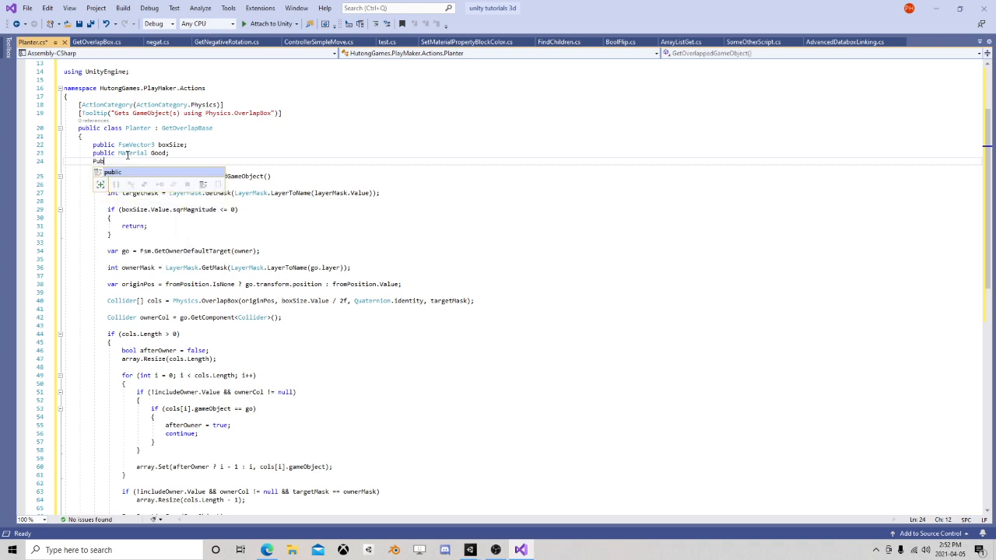
{"action": "type", "text": "lic Mater"}
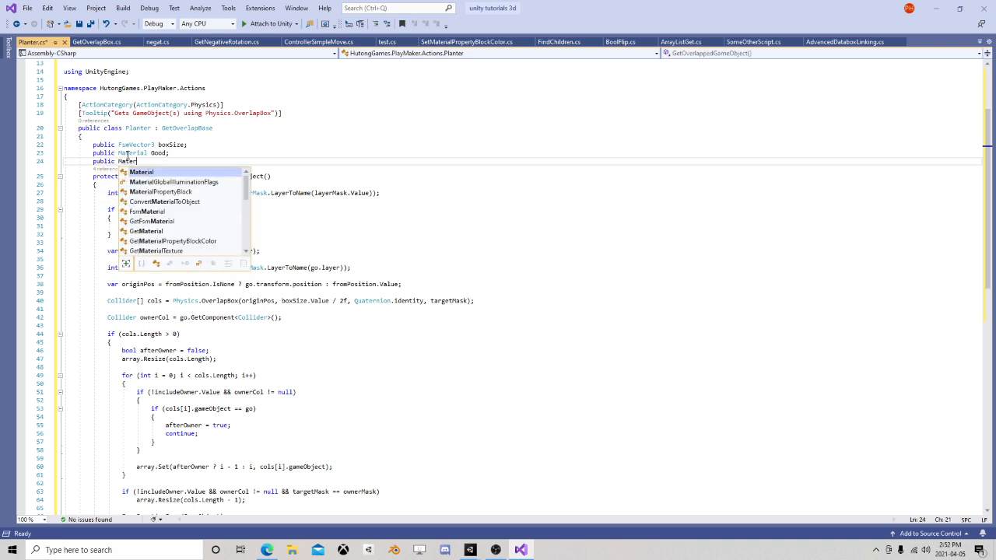
{"action": "type", "text": "ial Ba"}
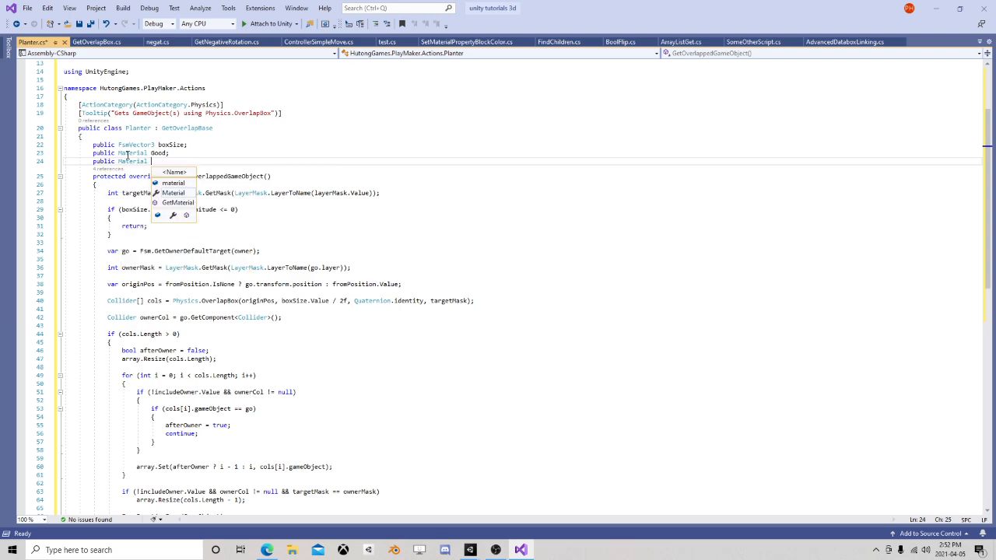
{"action": "type", "text": "d;"}
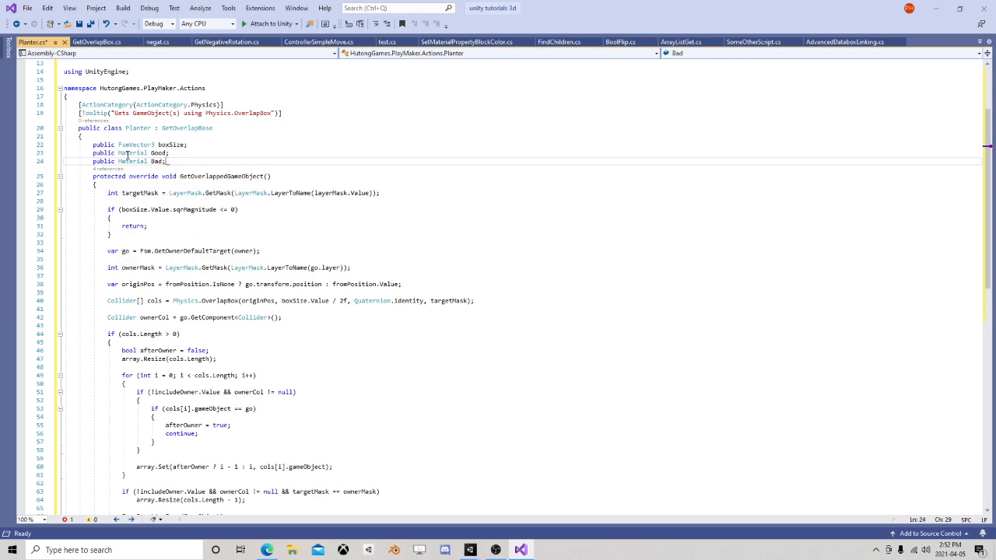
{"action": "key", "text": "Return"}
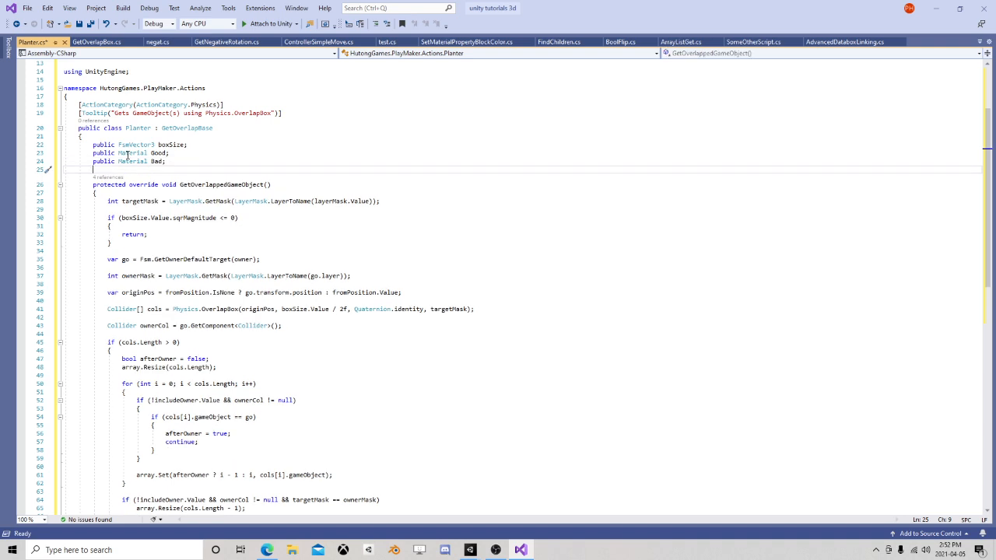
{"action": "type", "text": "public"}
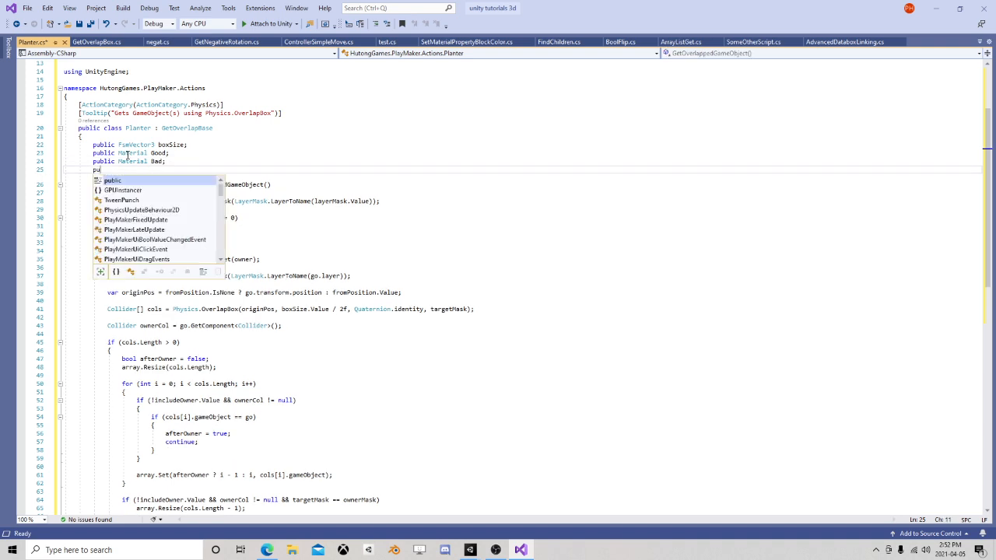
{"action": "key", "text": "BackSpace"}
{"action": "key", "text": "BackSpace"}
{"action": "key", "text": "BackSpace"}
{"action": "key", "text": "BackSpace"}
{"action": "key", "text": "BackSpace"}
{"action": "key", "text": "BackSpace"}
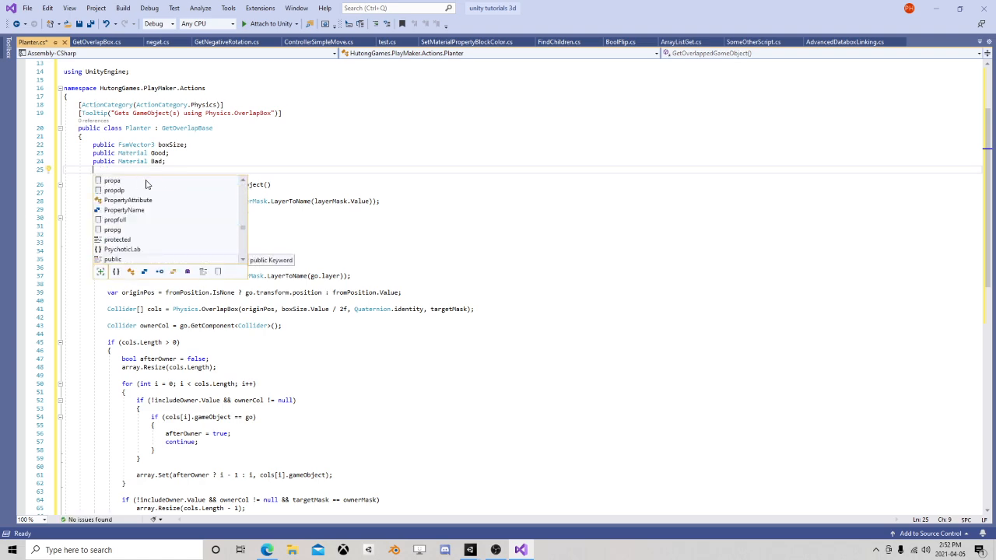
{"action": "left_click", "coordinate": [236, 151]}
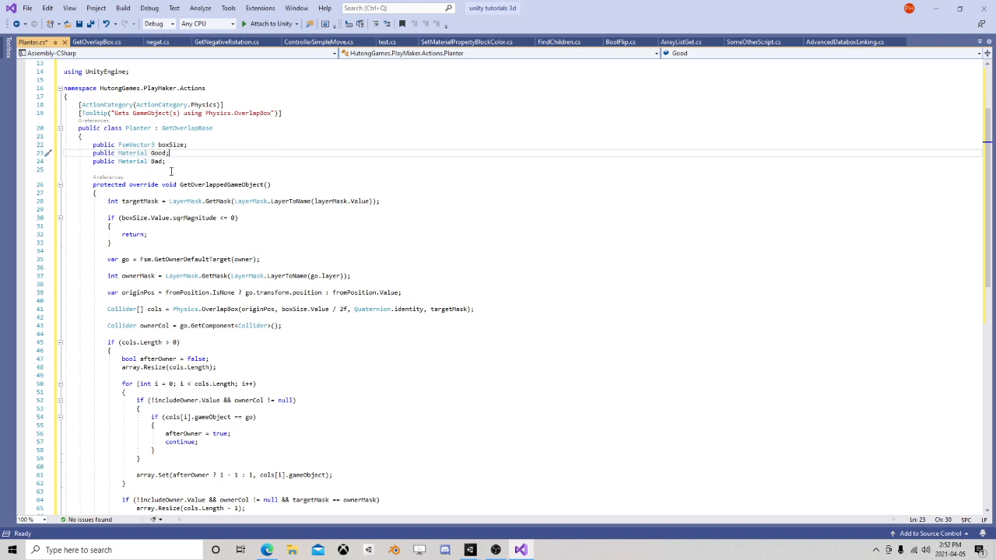
Step: Add a public OnUpdate override between the variables and GetOverlappedGameObject, and empty its body of the base.OnUpdate() call
{"action": "scroll", "coordinate": [185, 171], "scroll_direction": "down", "scroll_amount": 2}
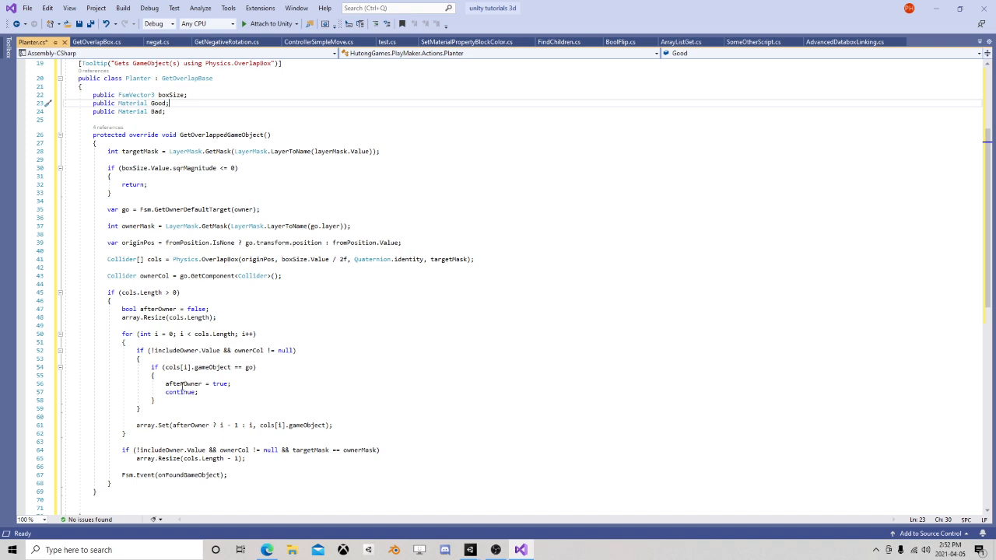
{"action": "scroll", "coordinate": [187, 299], "scroll_direction": "up", "scroll_amount": 2}
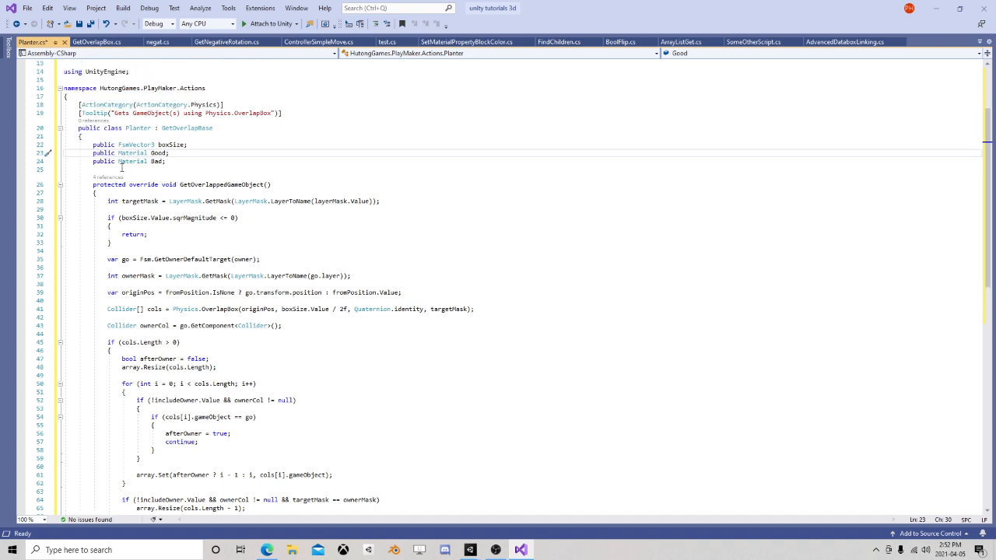
{"action": "left_click", "coordinate": [130, 169]}
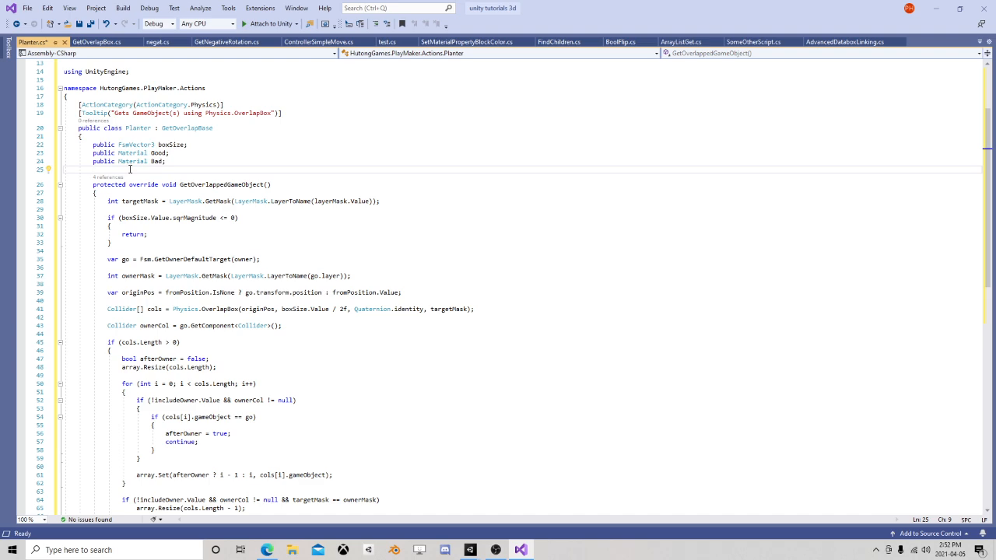
{"action": "key", "text": "Return"}
{"action": "key", "text": "Return"}
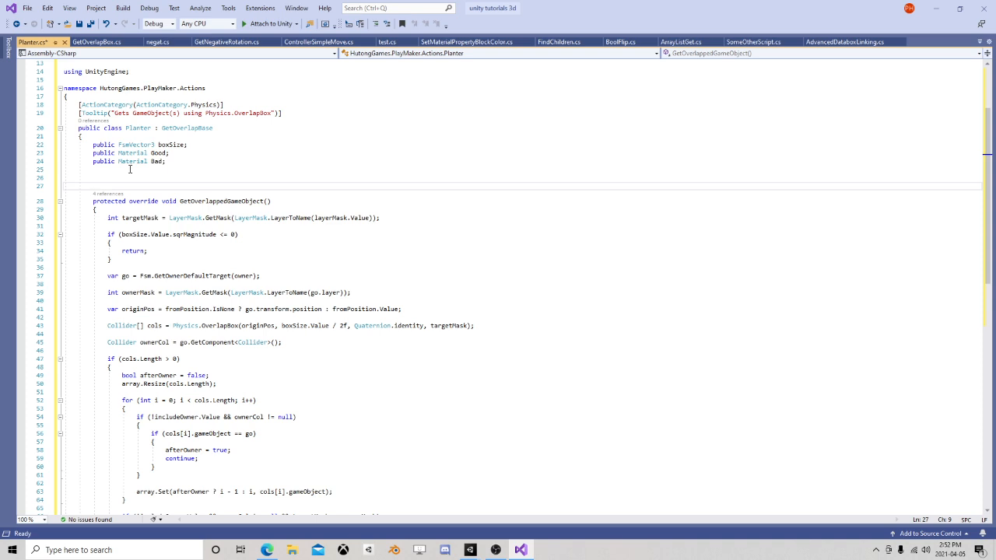
{"action": "type", "text": "publi"}
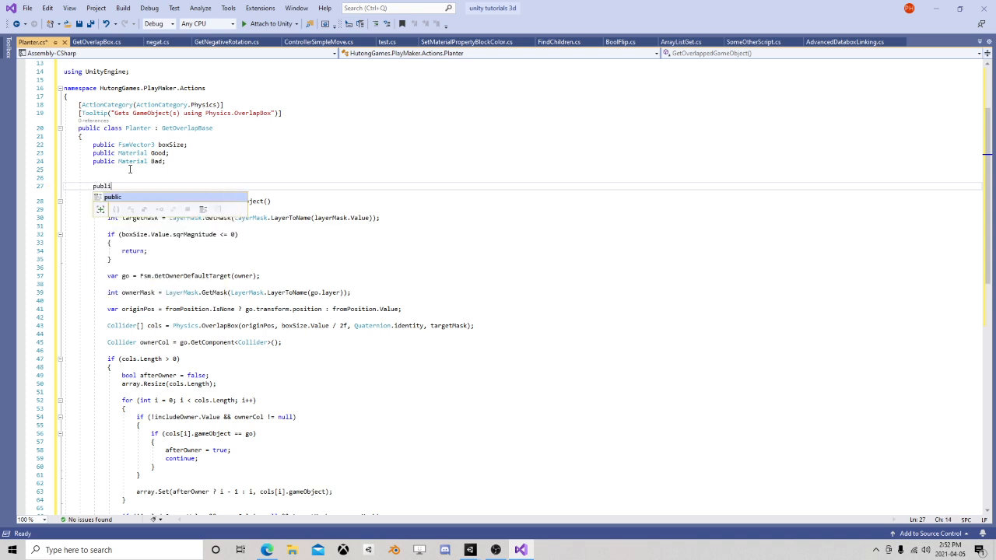
{"action": "type", "text": "c over"}
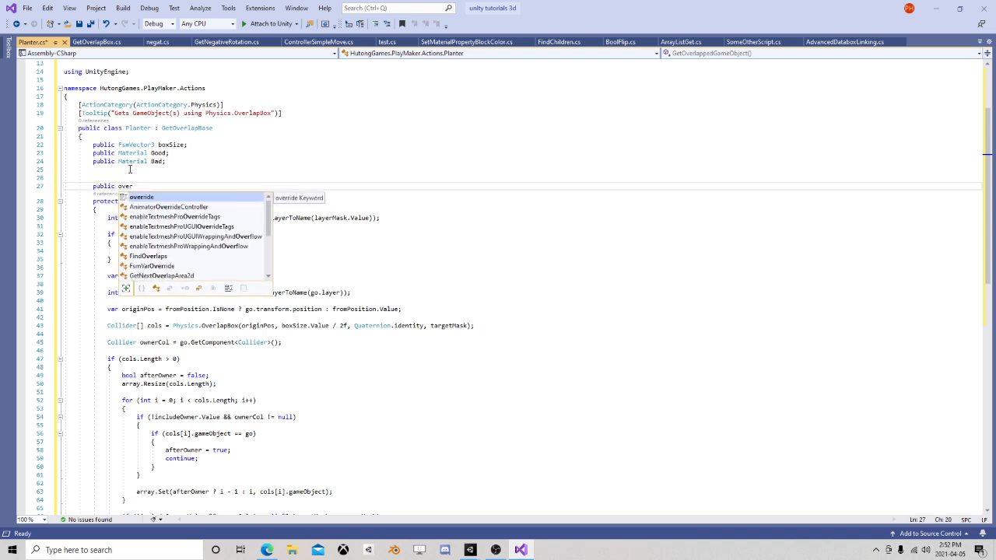
{"action": "type", "text": "ride up"}
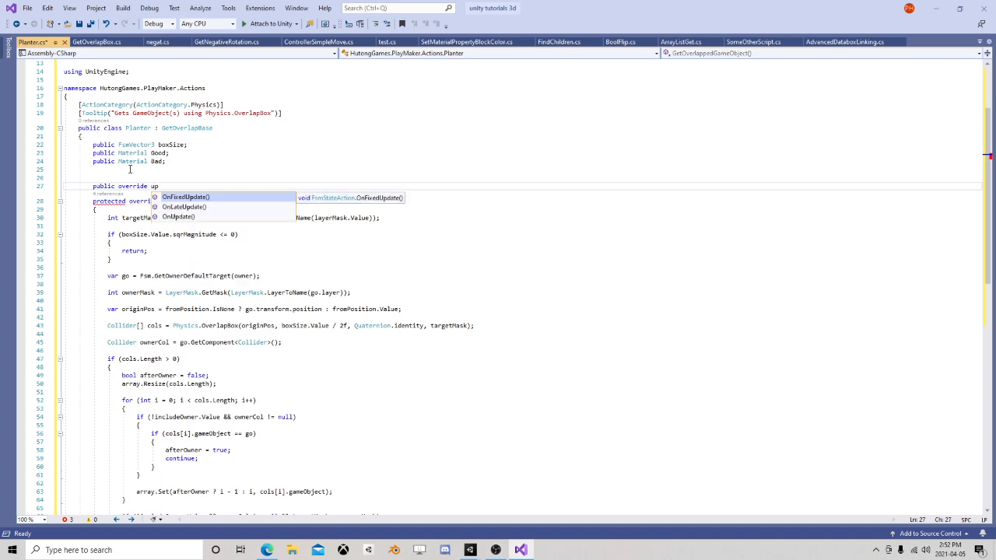
{"action": "key", "text": "Down"}
{"action": "key", "text": "Down"}
{"action": "key", "text": "Tab"}
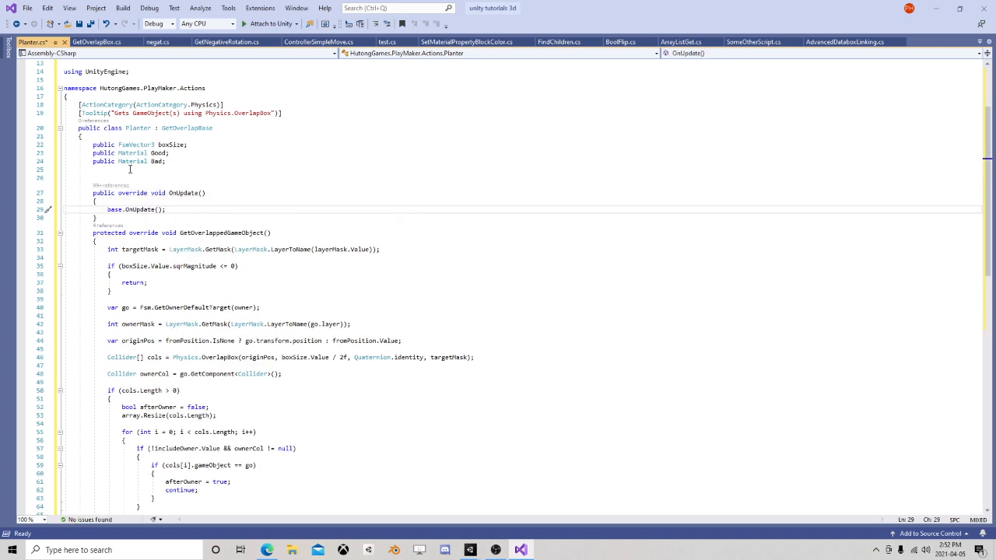
{"action": "left_click_drag", "start_coordinate": [170, 209], "coordinate": [108, 209]}
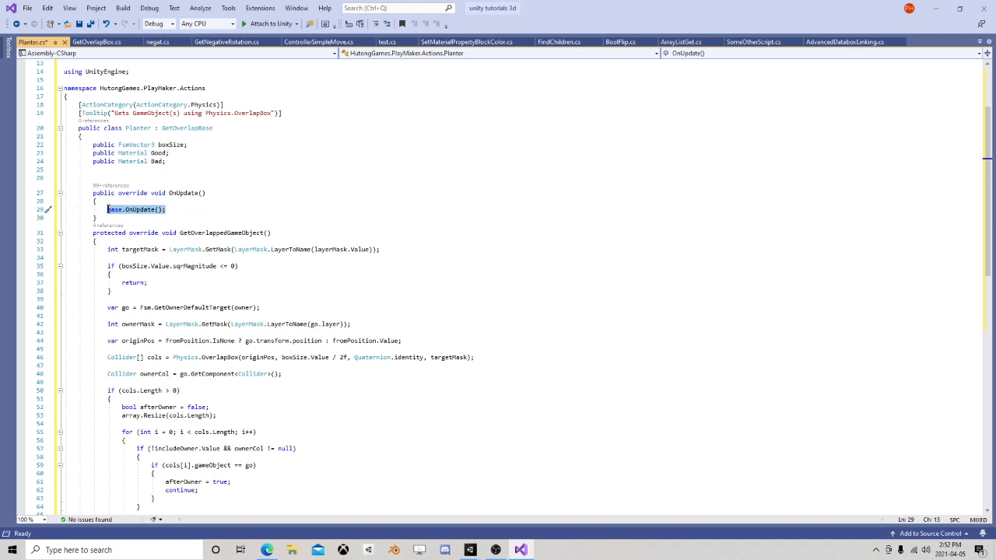
{"action": "key", "text": "BackSpace"}
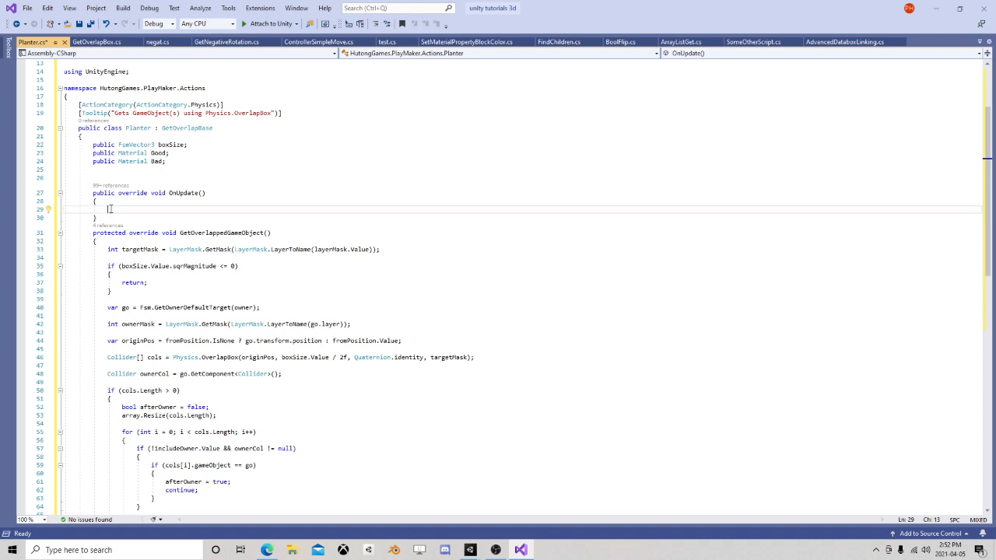
Step: Call GetOverlappedGameObject() inside the body of OnUpdate
{"action": "type", "text": "Get"}
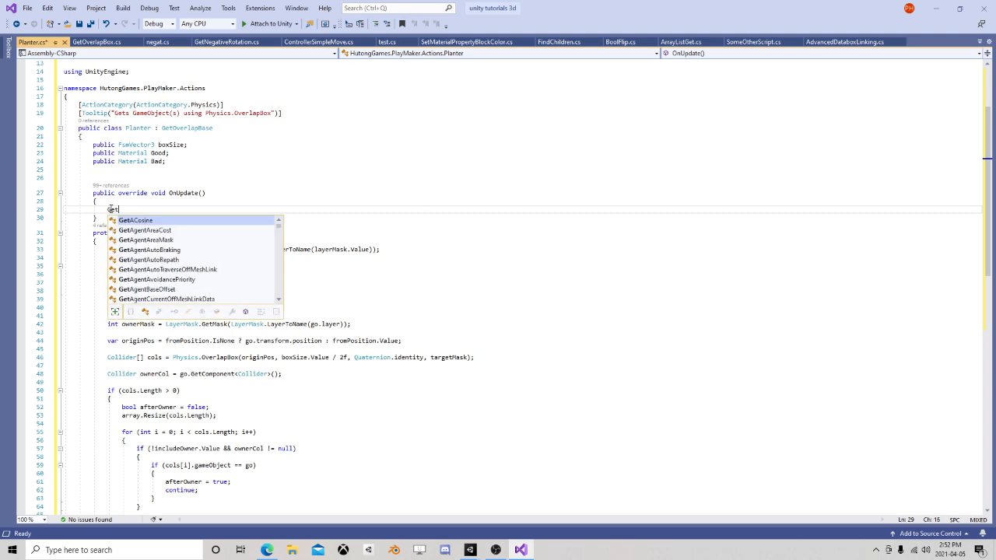
{"action": "type", "text": "over"}
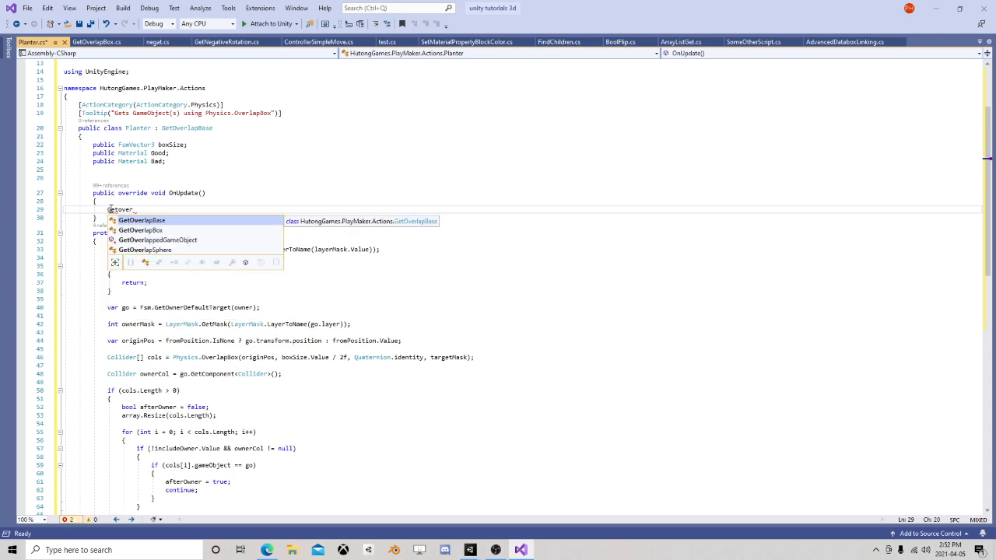
{"action": "key", "text": "Down"}
{"action": "key", "text": "Tab"}
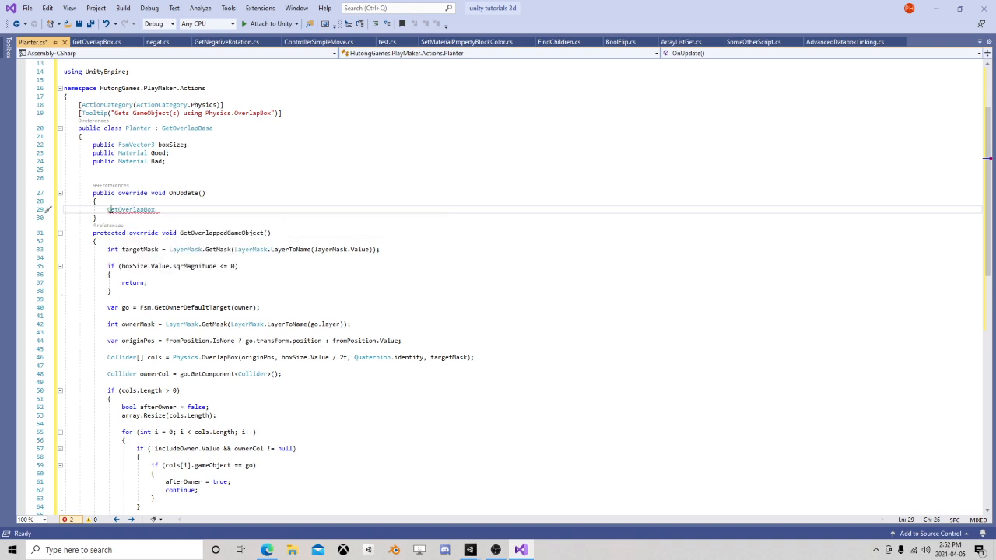
{"action": "type", "text": "();"}
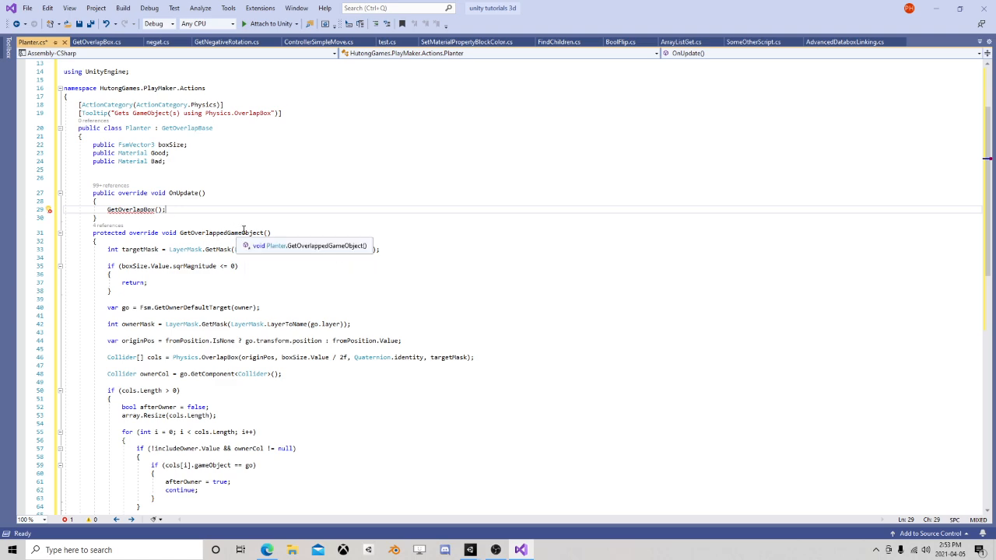
{"action": "left_click_drag", "start_coordinate": [264, 233], "coordinate": [108, 211]}
{"action": "type", "text": "GetOverlappedGameObject"}
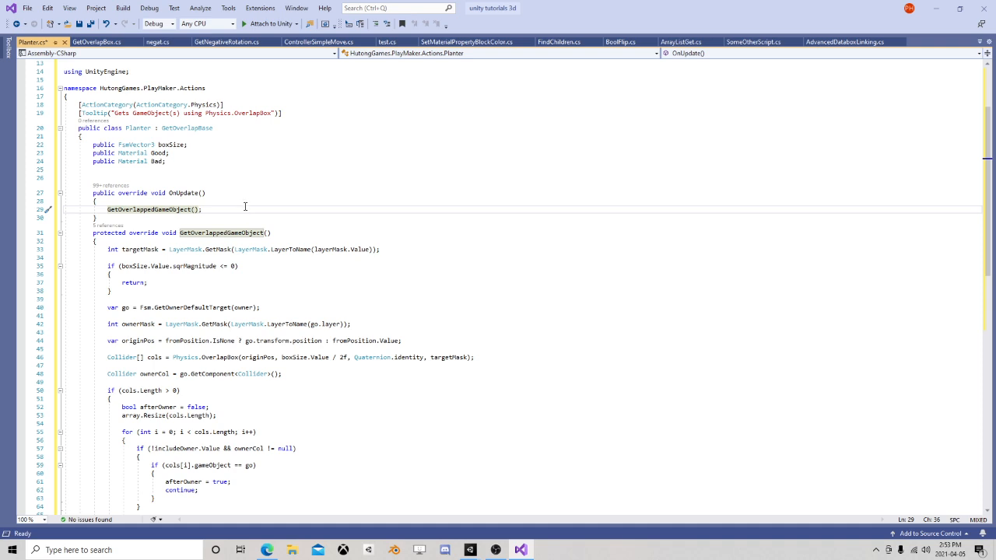
{"action": "scroll", "coordinate": [240, 202], "scroll_direction": "down", "scroll_amount": 1}
{"action": "scroll", "coordinate": [244, 187], "scroll_direction": "down", "scroll_amount": 1}
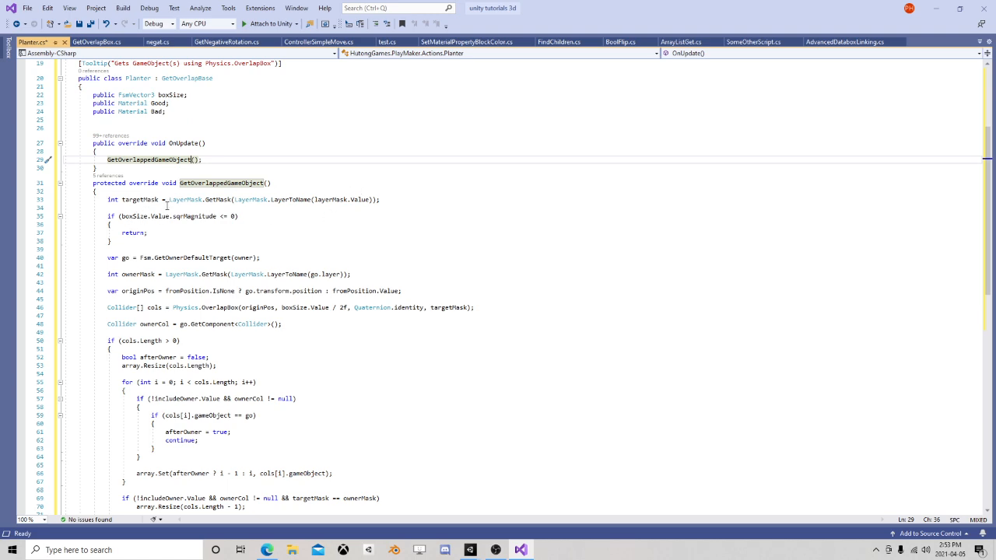
{"action": "scroll", "coordinate": [167, 206], "scroll_direction": "down", "scroll_amount": 3}
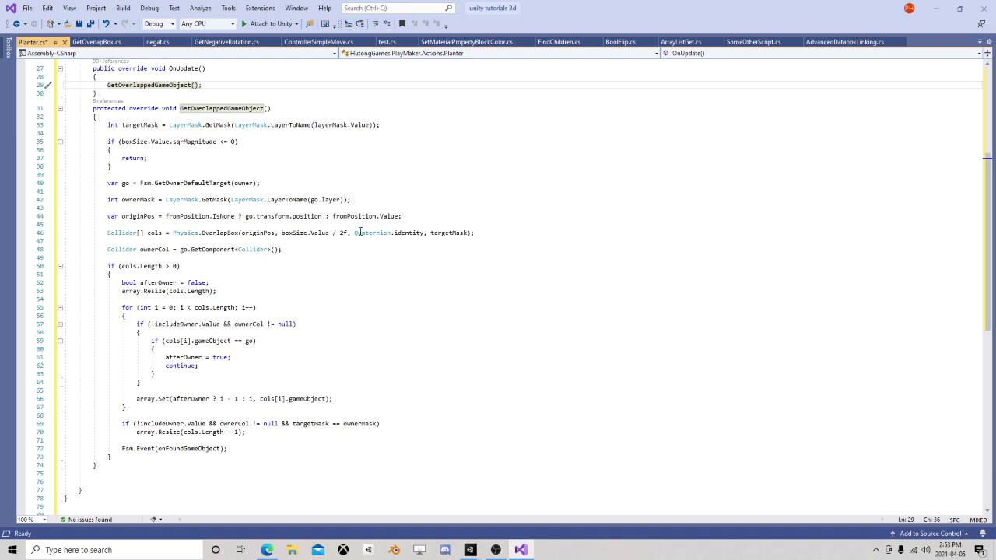
{"action": "mouse_move", "coordinate": [223, 250]}
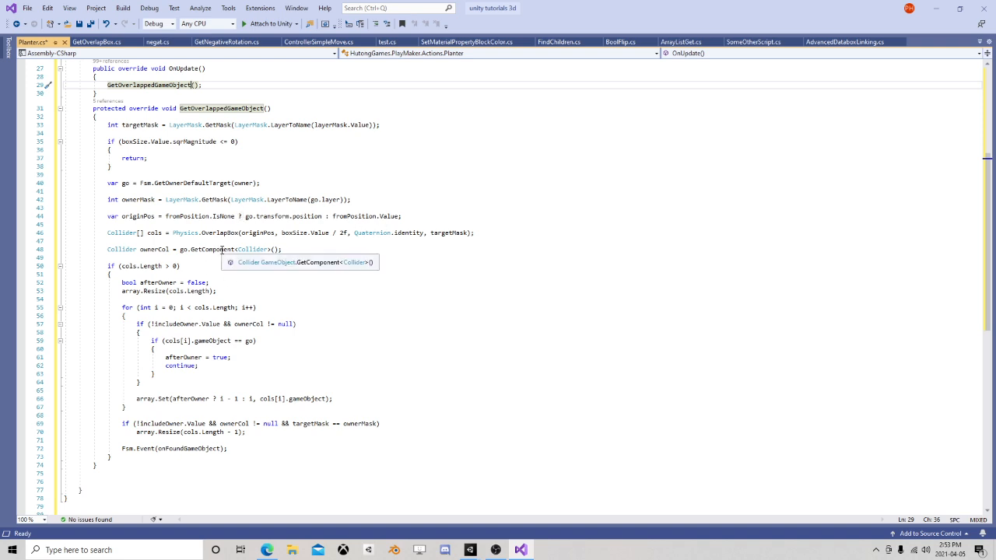
{"action": "scroll", "coordinate": [222, 247], "scroll_direction": "down", "scroll_amount": 1}
{"action": "scroll", "coordinate": [257, 230], "scroll_direction": "down", "scroll_amount": 1}
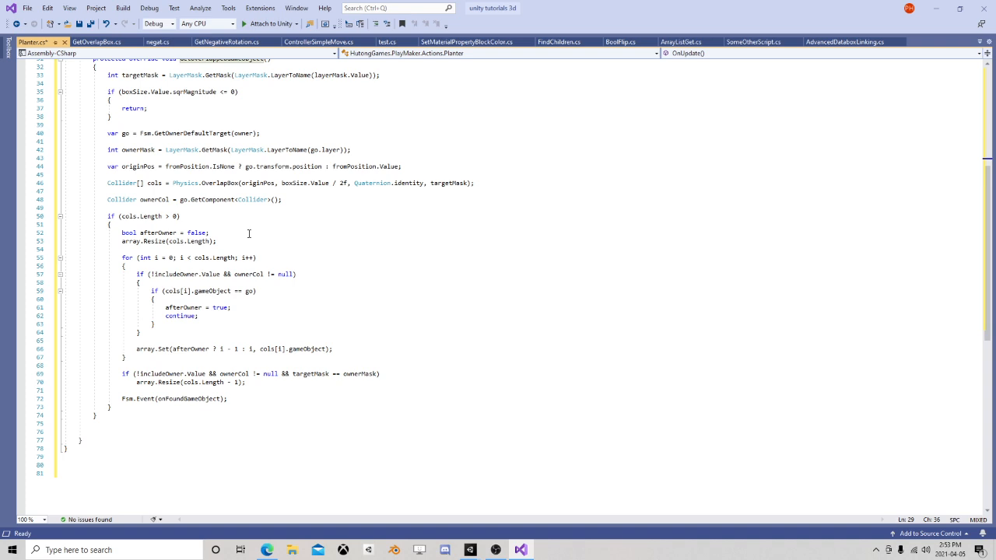
Step: Insert an empty line directly after the opening brace of the if (cols.Length > 0) block in GetOverlappedGameObject
{"action": "scroll", "coordinate": [249, 233], "scroll_direction": "down", "scroll_amount": 1}
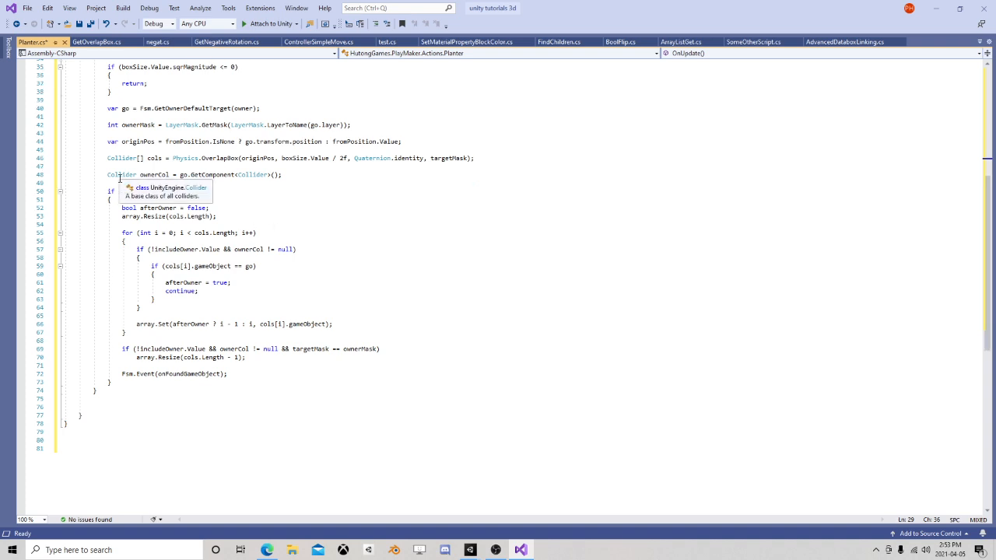
{"action": "scroll", "coordinate": [200, 216], "scroll_direction": "up", "scroll_amount": 4}
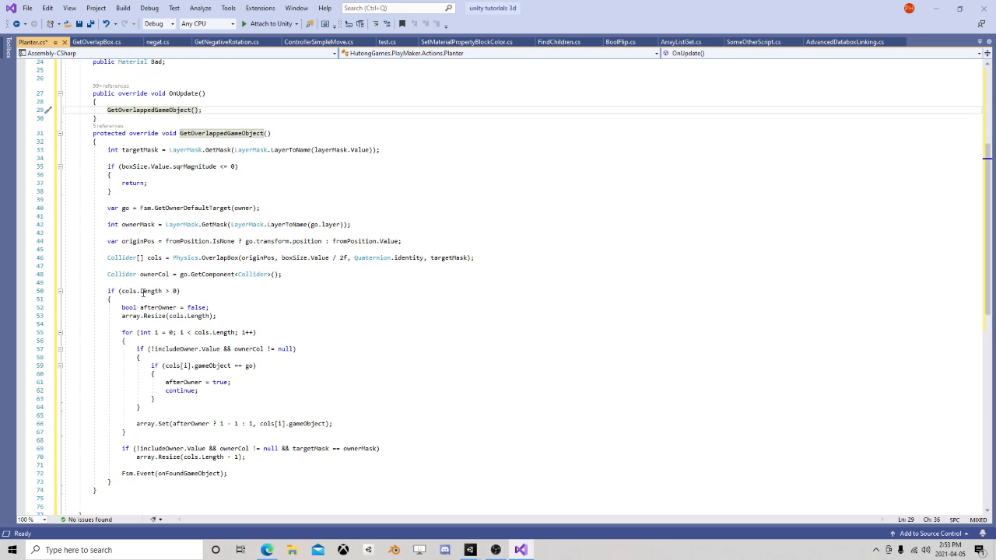
{"action": "left_click", "coordinate": [126, 291]}
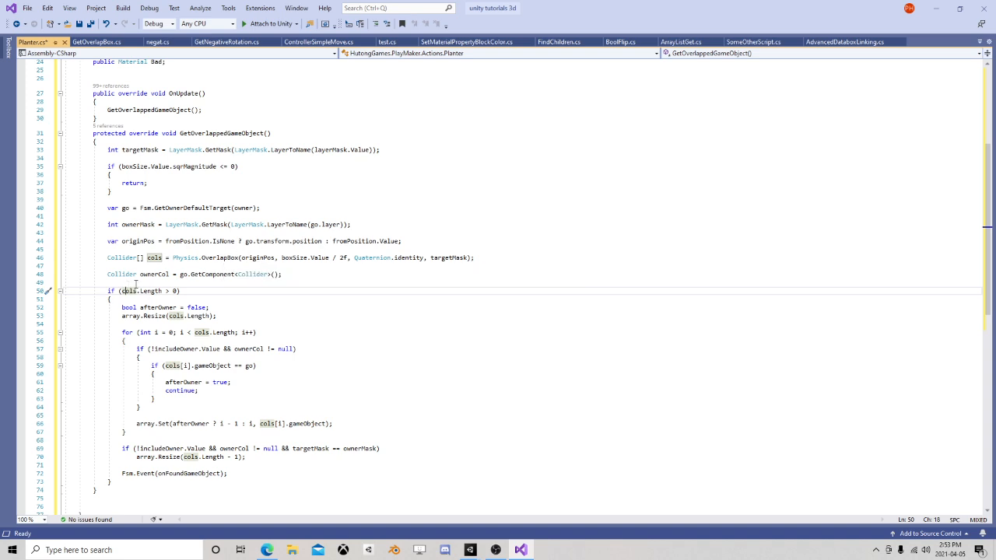
{"action": "scroll", "coordinate": [140, 270], "scroll_direction": "down", "scroll_amount": 1}
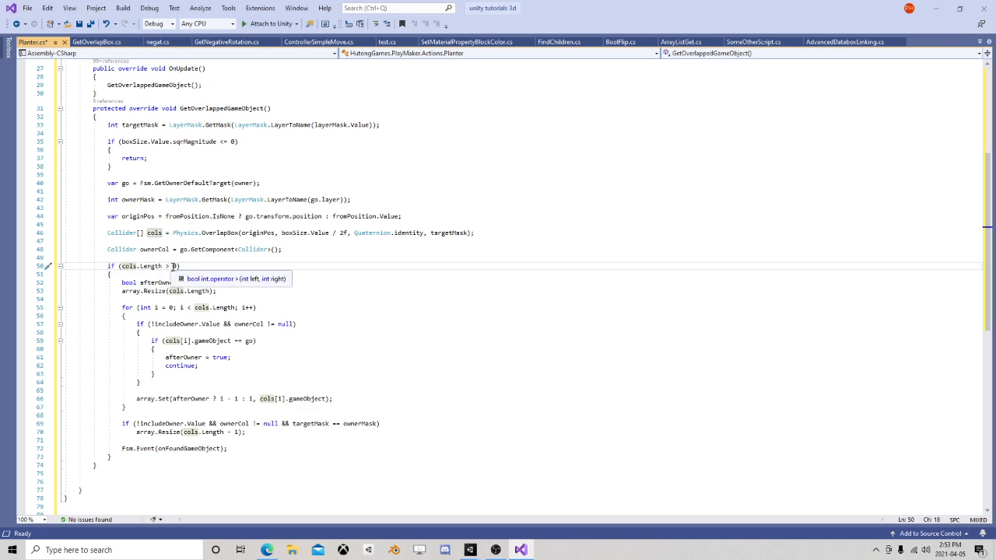
{"action": "left_click", "coordinate": [173, 266]}
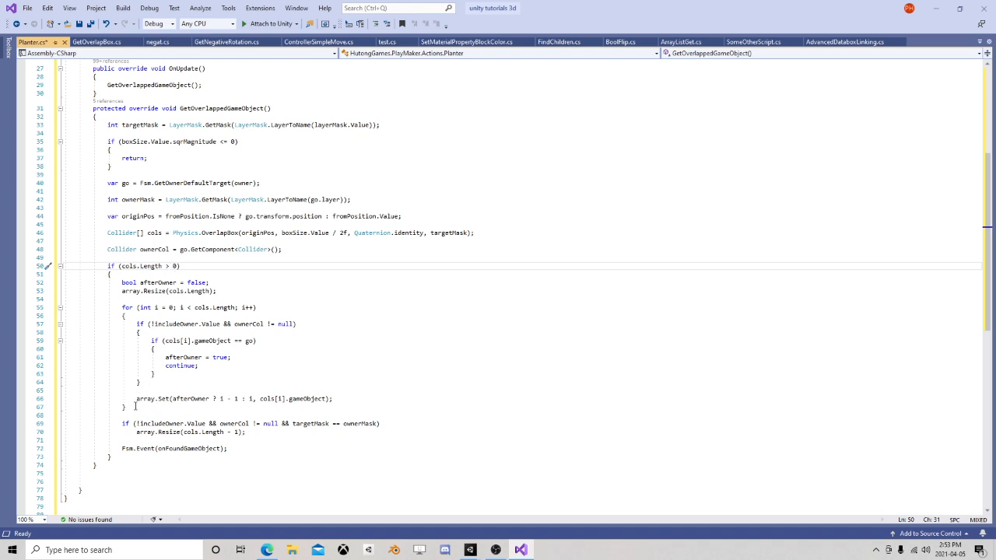
{"action": "left_click_drag", "start_coordinate": [113, 459], "coordinate": [64, 266]}
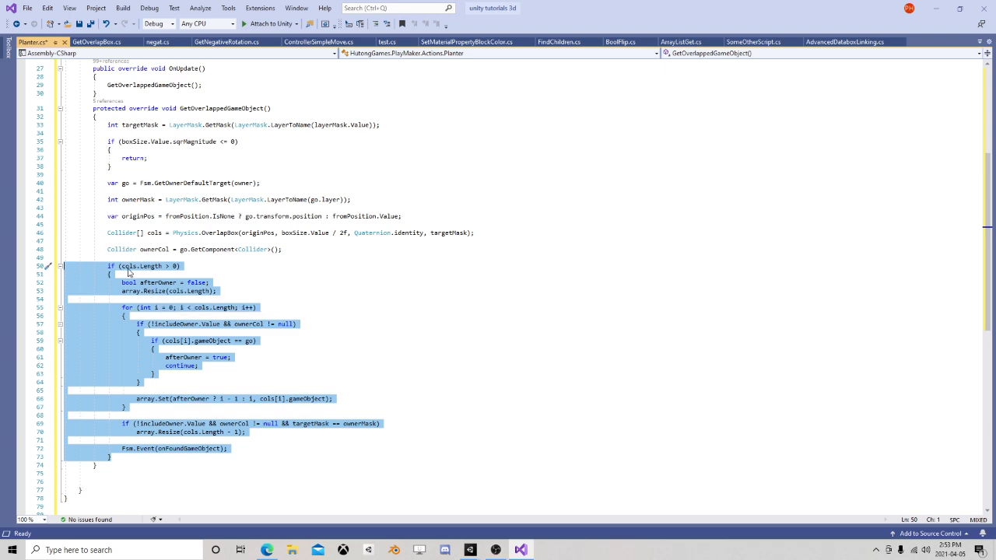
{"action": "left_click", "coordinate": [155, 274]}
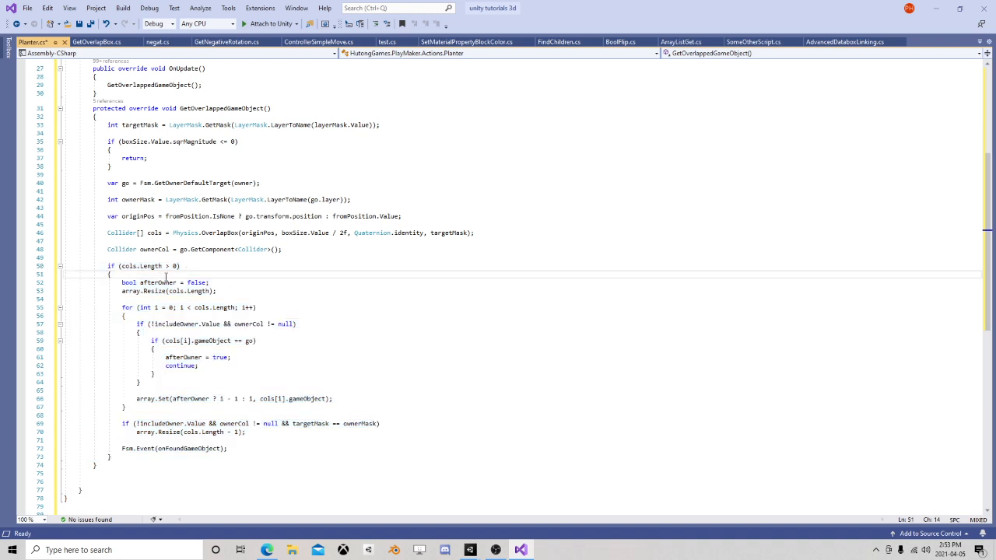
{"action": "key", "text": "Return"}
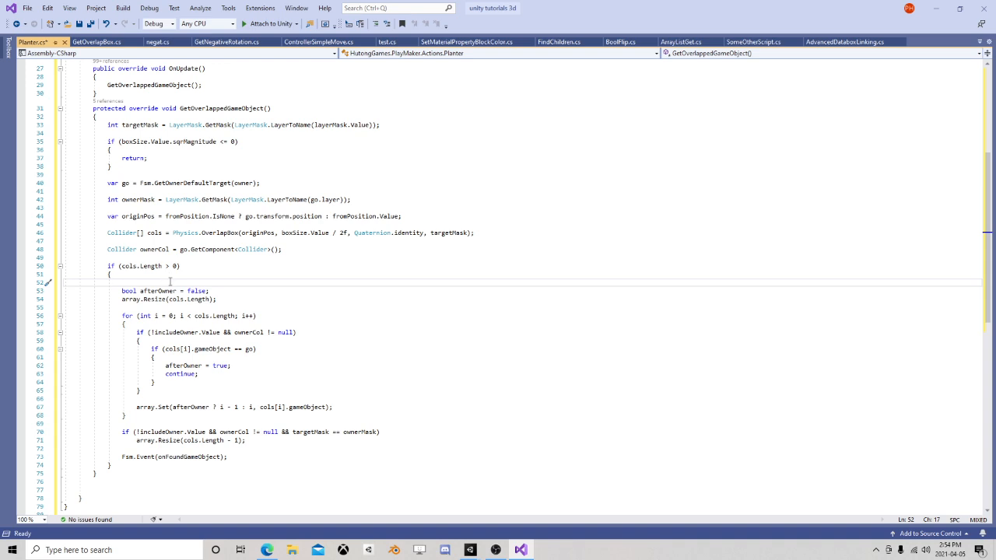
Step: Place the text cursor on the blank line below the Bad material variable in the Planter class
{"action": "scroll", "coordinate": [167, 276], "scroll_direction": "up", "scroll_amount": 6}
{"action": "scroll", "coordinate": [195, 273], "scroll_direction": "down", "scroll_amount": 4}
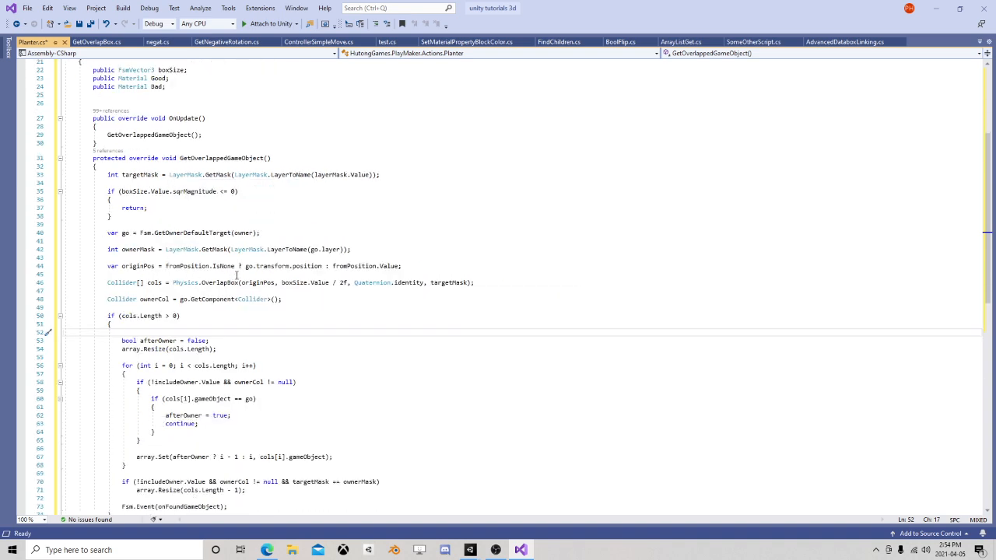
{"action": "left_click", "coordinate": [105, 95]}
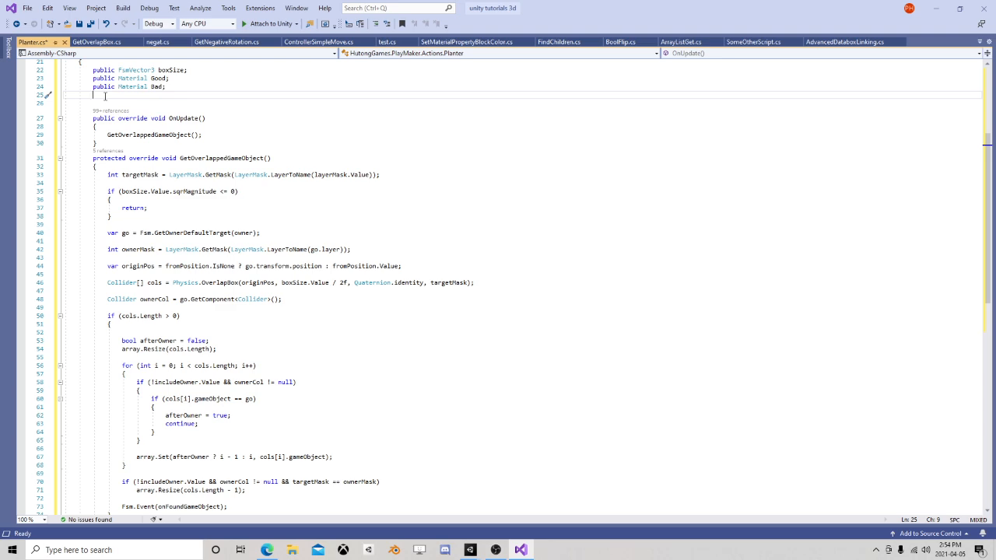
{"action": "key", "text": "ctrl+space"}
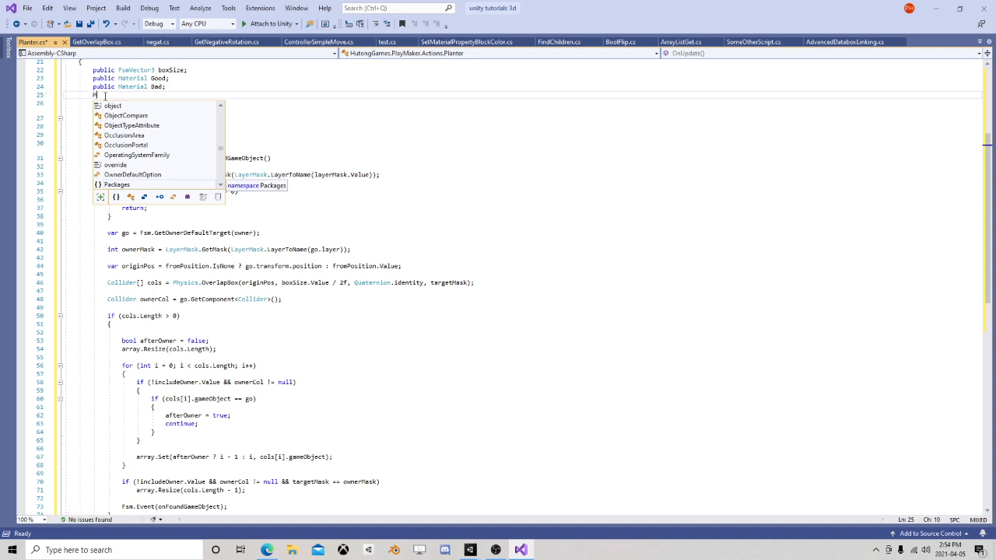
{"action": "type", "text": "MesherR"}
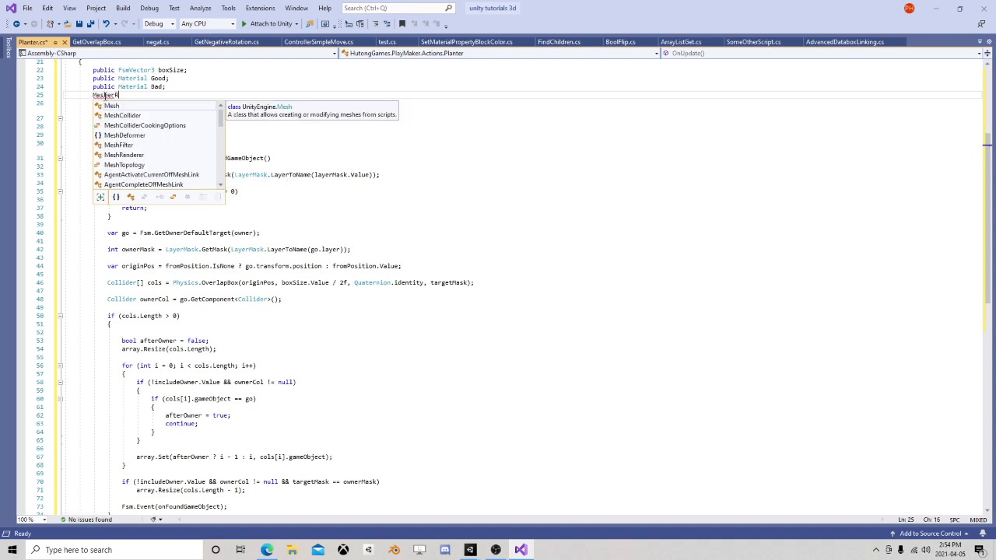
{"action": "type", "text": "e"}
{"action": "key", "text": "BackSpace"}
{"action": "key", "text": "BackSpace"}
{"action": "key", "text": "BackSpace"}
{"action": "key", "text": "BackSpace"}
{"action": "key", "text": "BackSpace"}
{"action": "key", "text": "BackSpace"}
{"action": "key", "text": "BackSpace"}
{"action": "key", "text": "BackSpace"}
Step: Declare a non-public Renderer variable named MyRenderer below the Bad material variable
{"action": "type", "text": "Ren"}
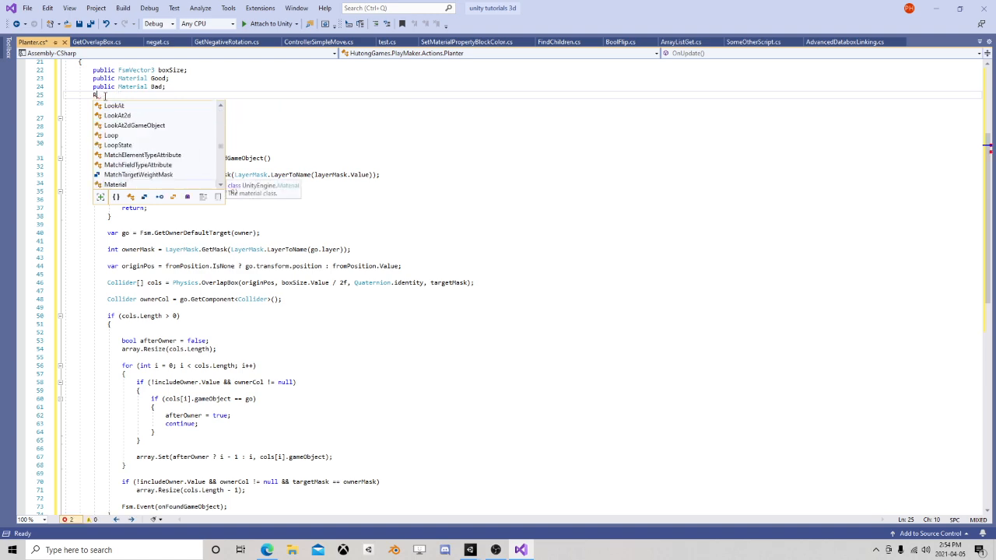
{"action": "type", "text": "der"}
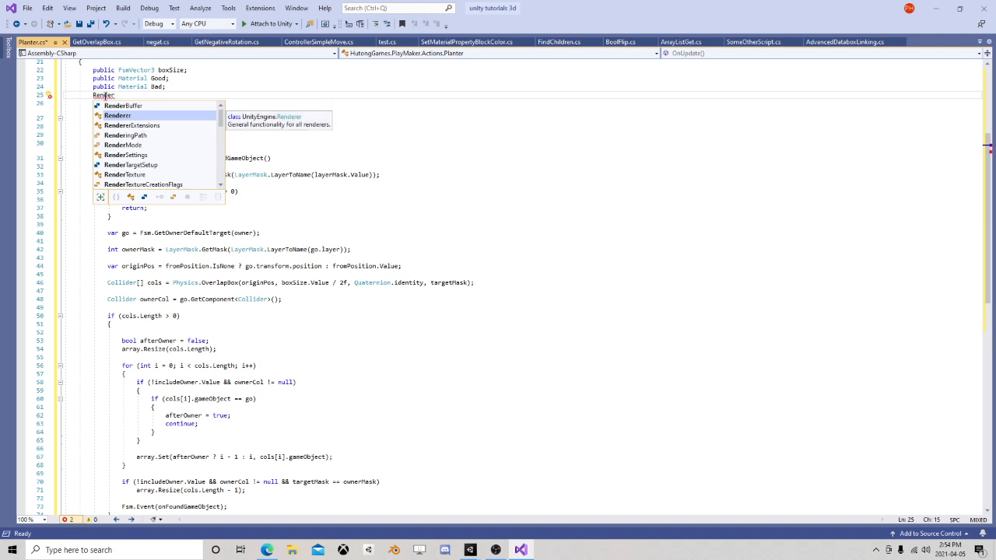
{"action": "key", "text": "Tab"}
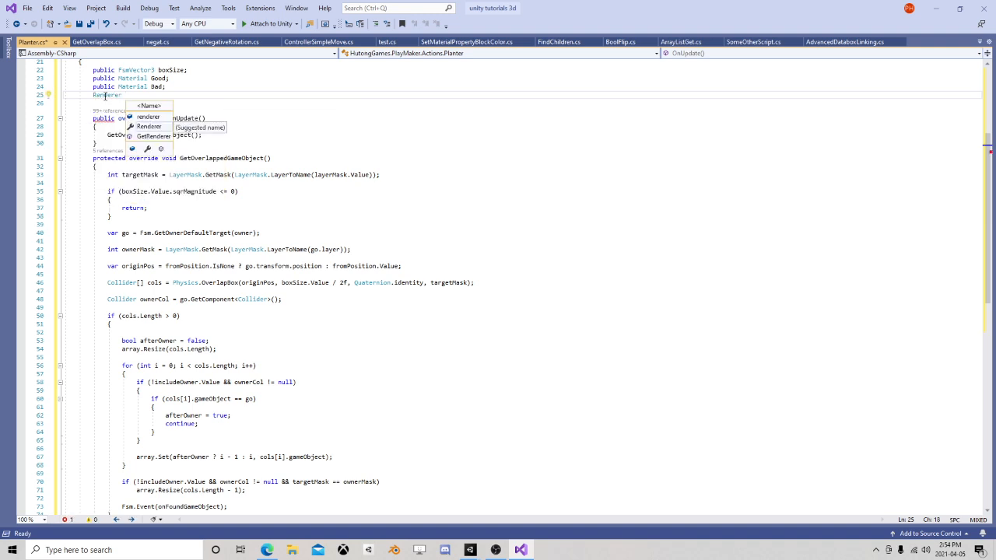
{"action": "type", "text": "MyRen"}
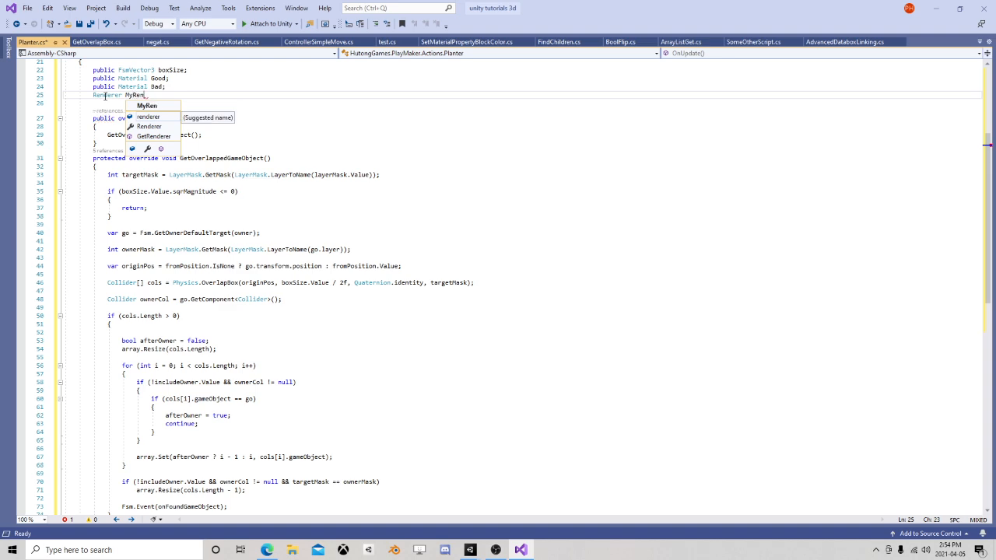
{"action": "type", "text": "derer;"}
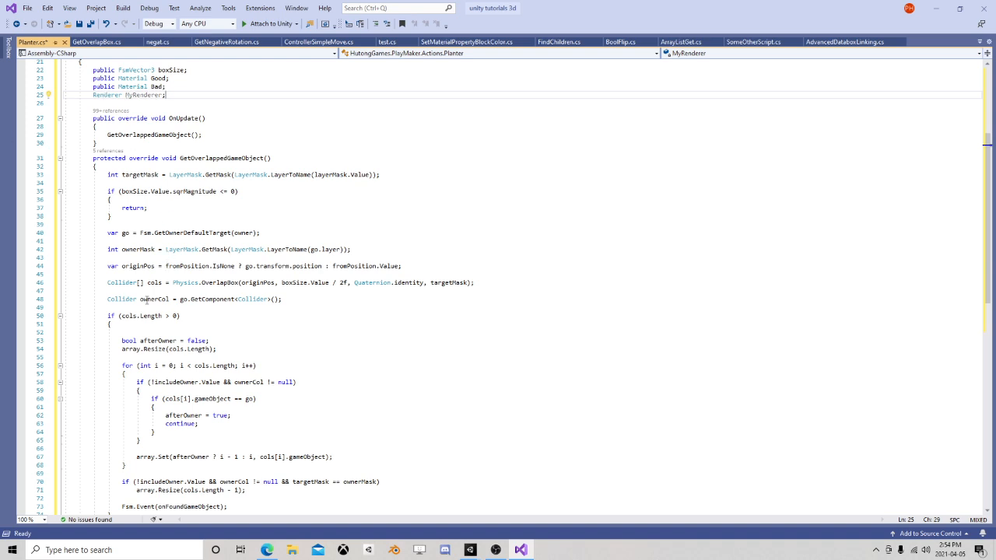
Step: Assign Bad to MyRenderer.material on the empty line at the start of the if (cols.Length > 0) block
{"action": "left_click", "coordinate": [129, 337]}
{"action": "left_click", "coordinate": [159, 330]}
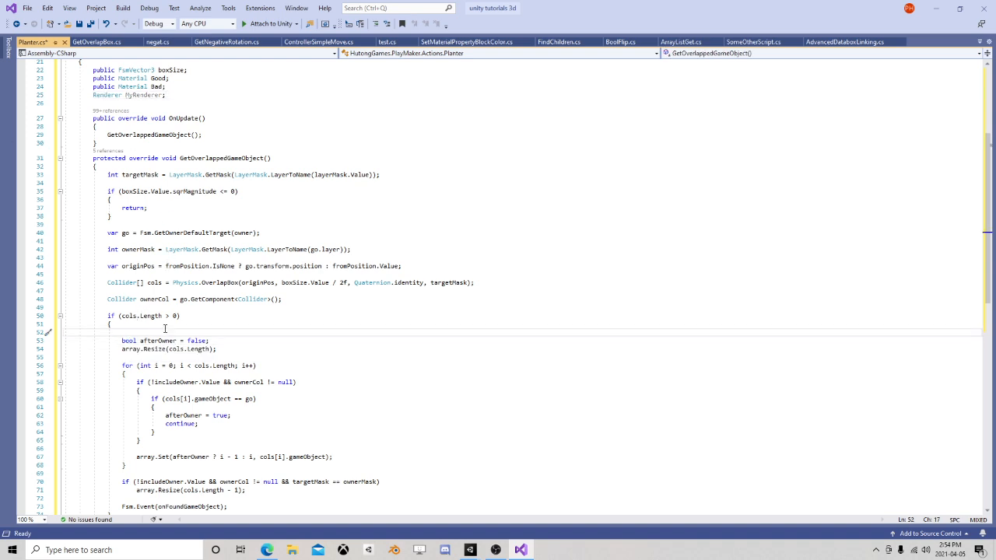
{"action": "type", "text": "M"}
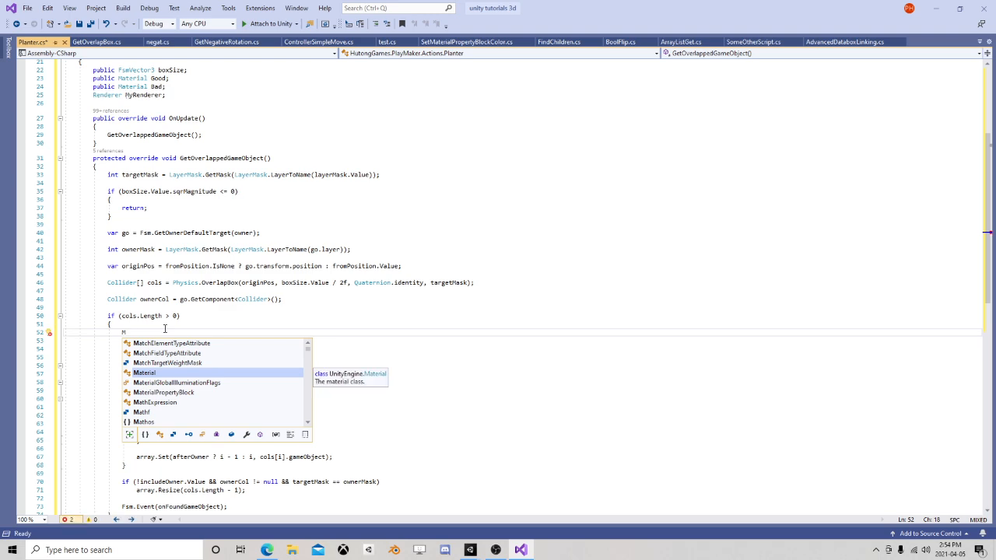
{"action": "type", "text": "yre"}
{"action": "key", "text": "Tab"}
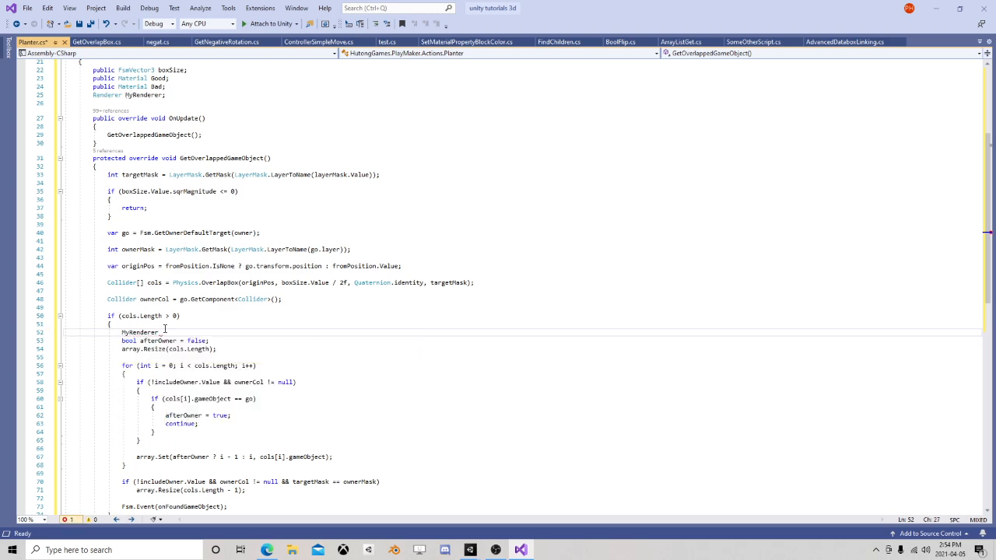
{"action": "type", "text": ".mat"}
{"action": "key", "text": "Tab"}
{"action": "type", "text": "= ba"}
{"action": "key", "text": "Down"}
{"action": "key", "text": "Tab"}
{"action": "type", "text": ";"}
Step: Add an else branch after the if (cols.Length > 0) block that assigns Good to MyRenderer.material
{"action": "scroll", "coordinate": [148, 315], "scroll_direction": "down", "scroll_amount": 3}
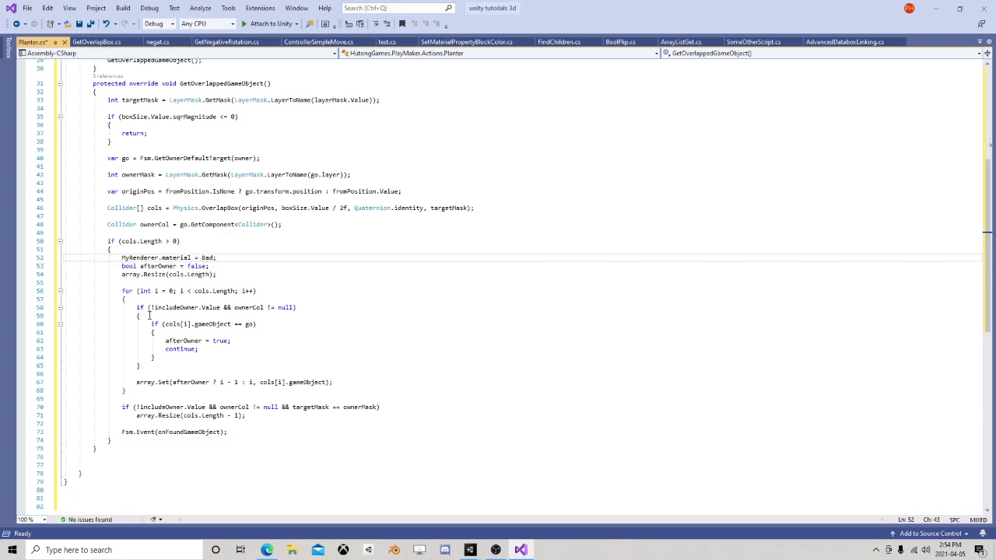
{"action": "scroll", "coordinate": [168, 276], "scroll_direction": "down", "scroll_amount": 2}
{"action": "left_click", "coordinate": [113, 389]}
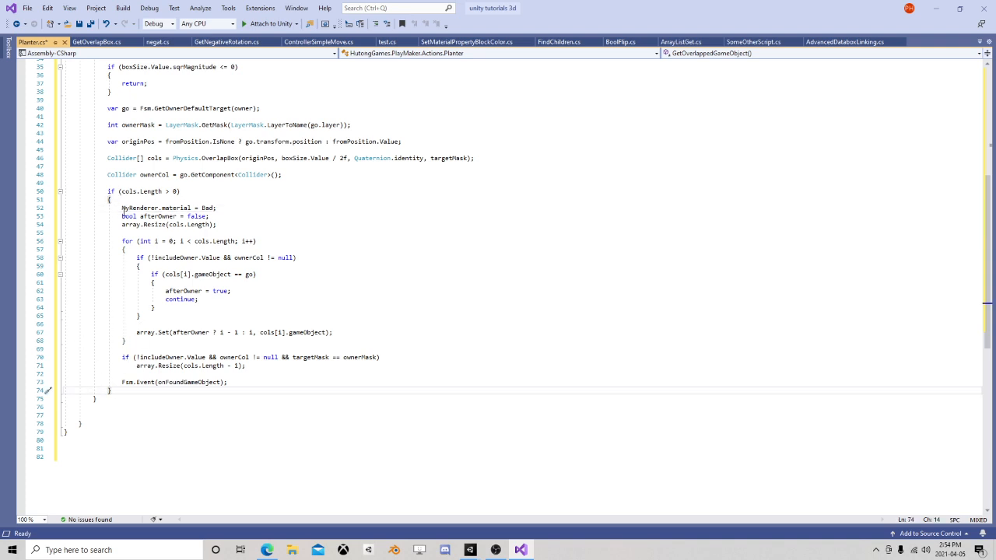
{"action": "key", "text": "Return"}
{"action": "type", "text": "els"}
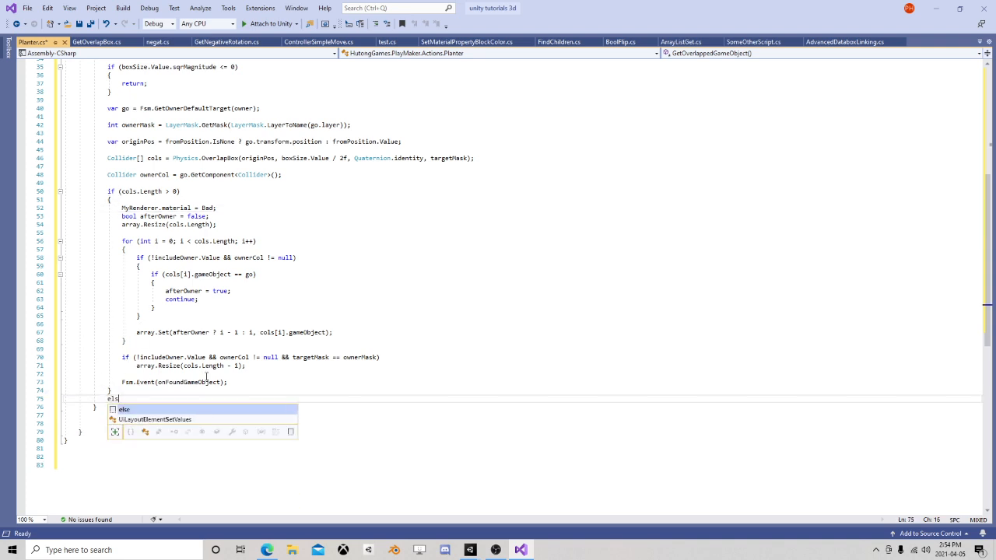
{"action": "type", "text": "e { "}
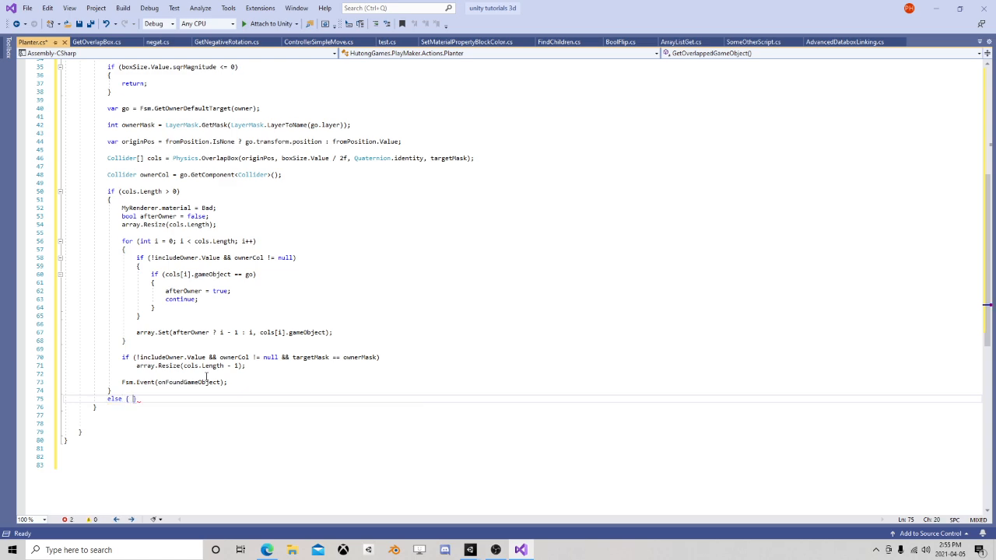
{"action": "type", "text": "MyRenderer"}
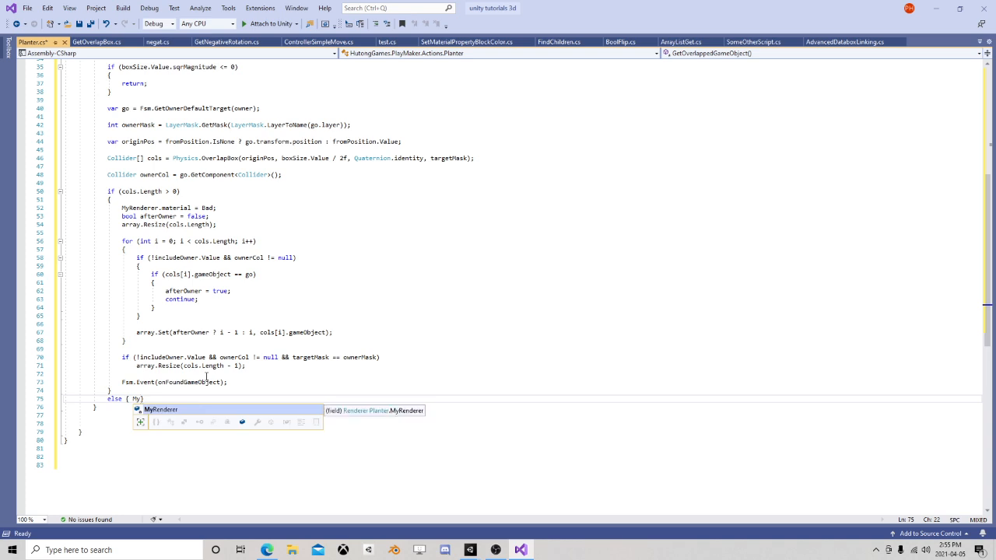
{"action": "type", "text": ".material"}
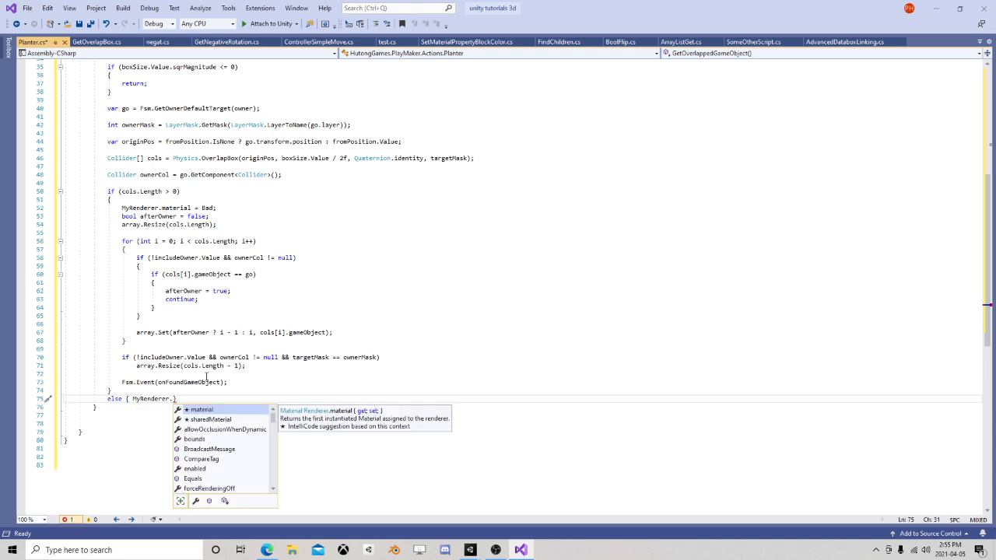
{"action": "type", "text": " = good"}
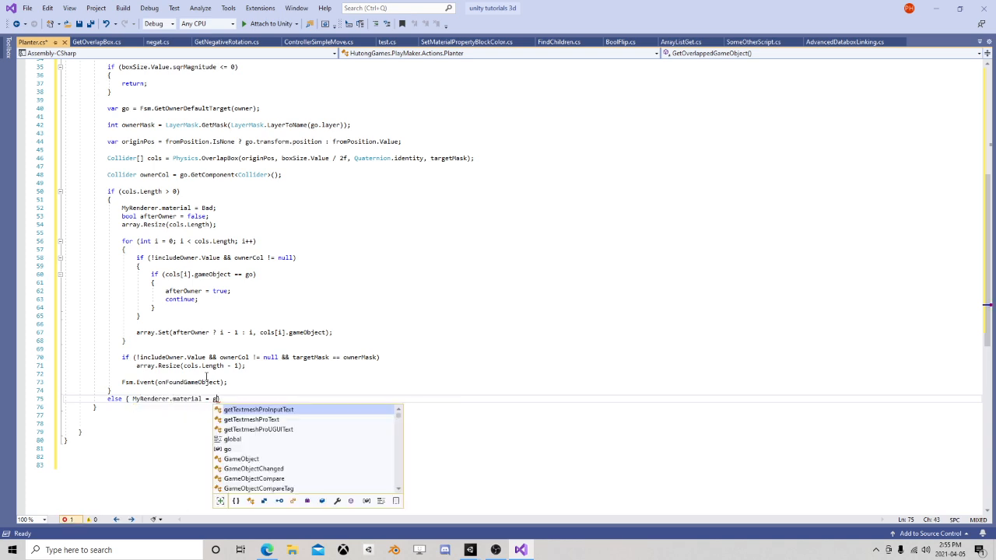
{"action": "key", "text": "Tab"}
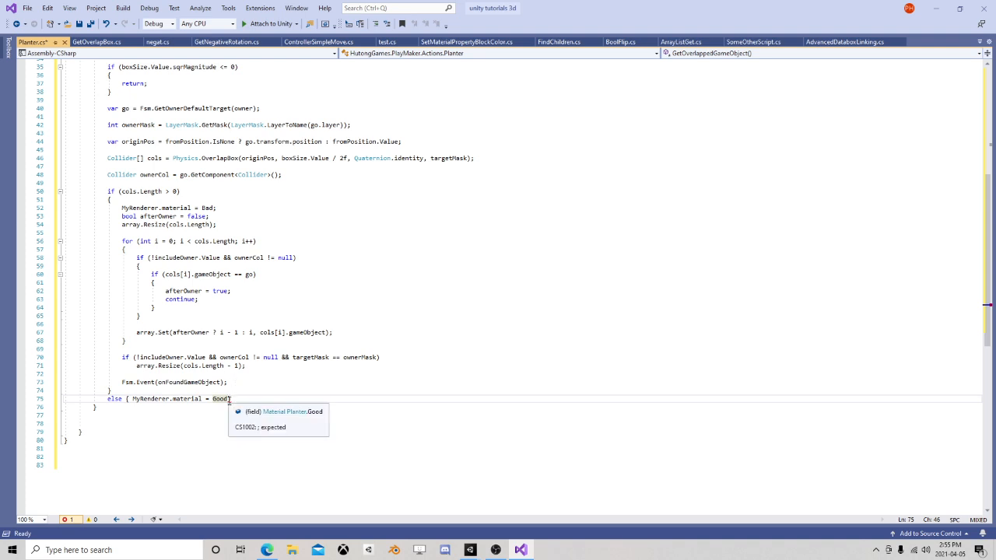
{"action": "type", "text": ";"}
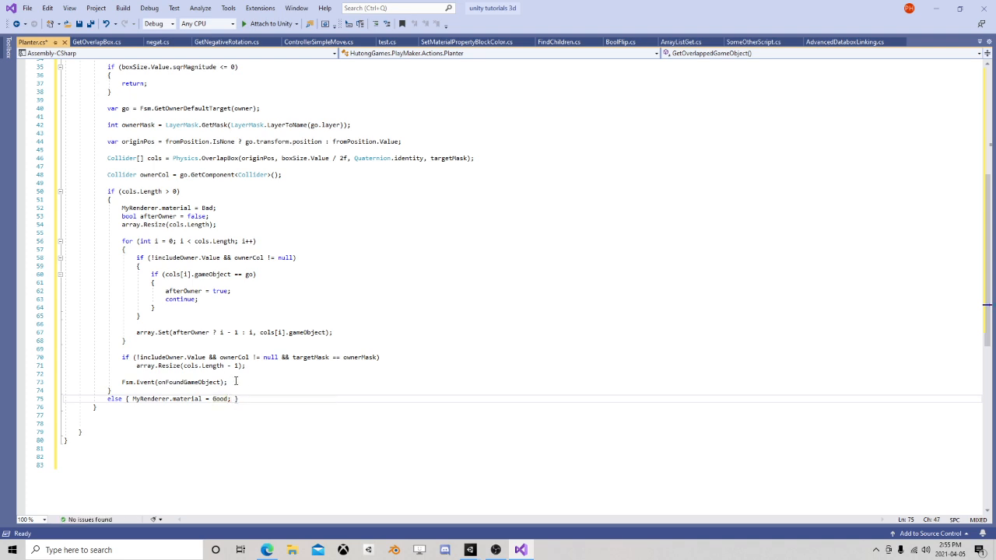
Step: Review the Fsm.Event(onFoundGameObject) call and return to the blank line below the MyRenderer declaration
{"action": "left_click", "coordinate": [238, 382]}
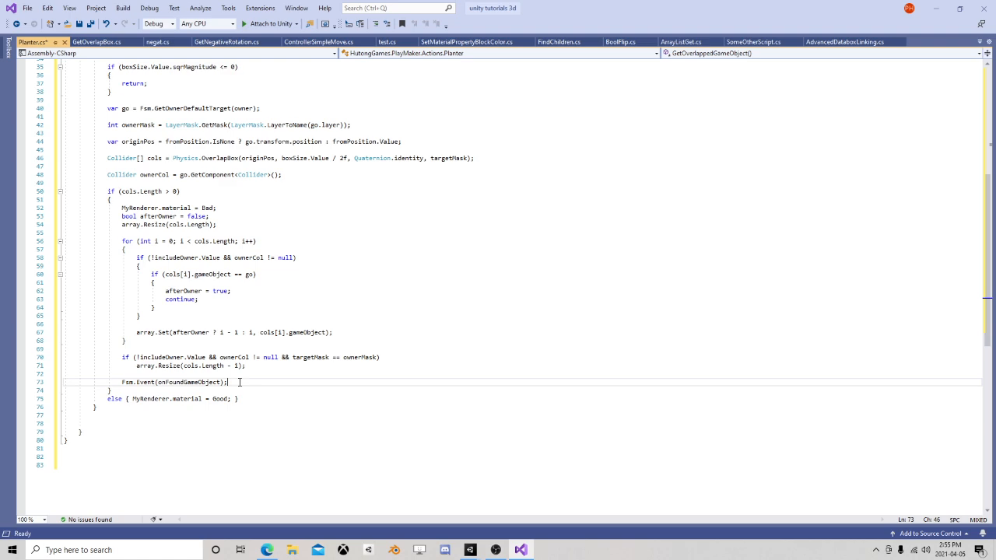
{"action": "left_click_drag", "start_coordinate": [239, 382], "coordinate": [114, 382]}
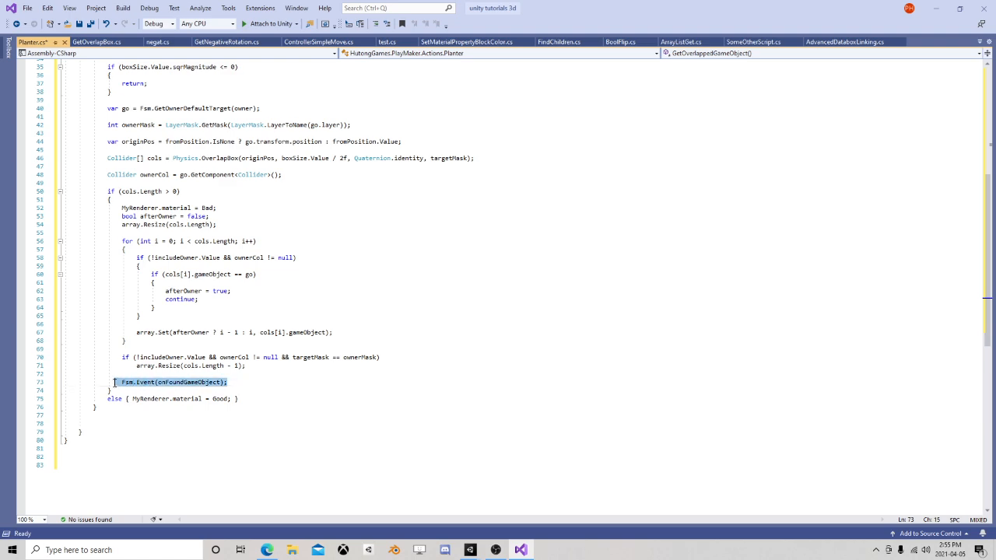
{"action": "left_click", "coordinate": [270, 399]}
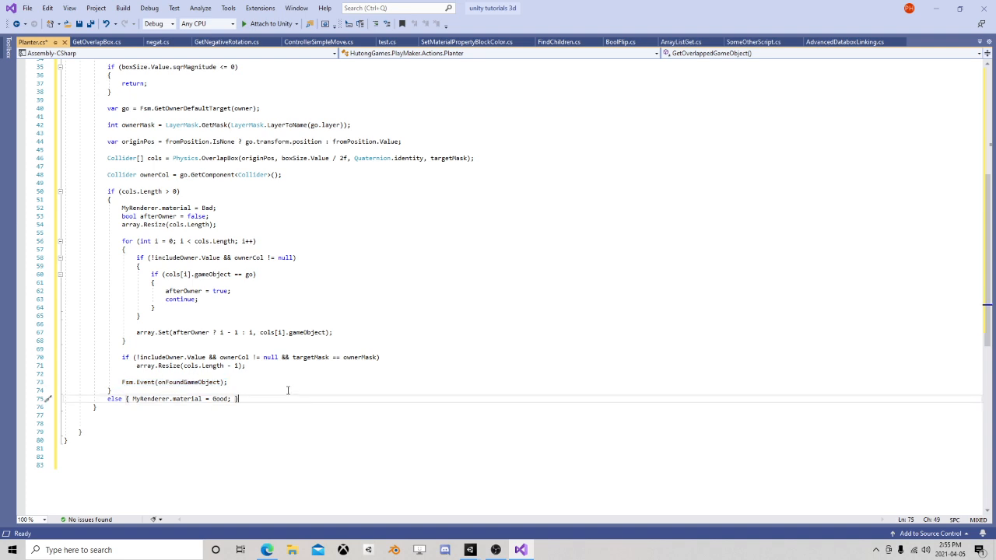
{"action": "scroll", "coordinate": [287, 390], "scroll_direction": "up", "scroll_amount": 1}
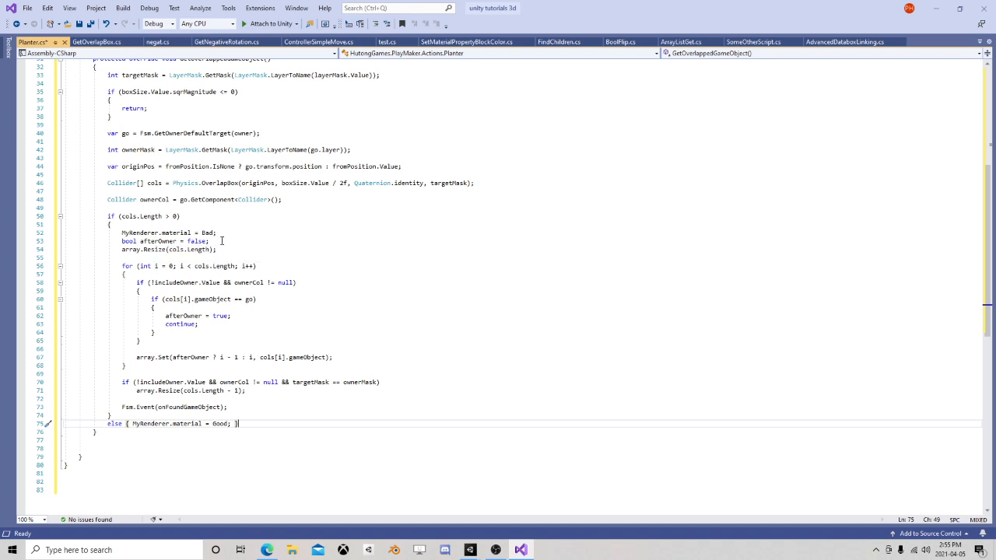
{"action": "scroll", "coordinate": [179, 274], "scroll_direction": "up", "scroll_amount": 5}
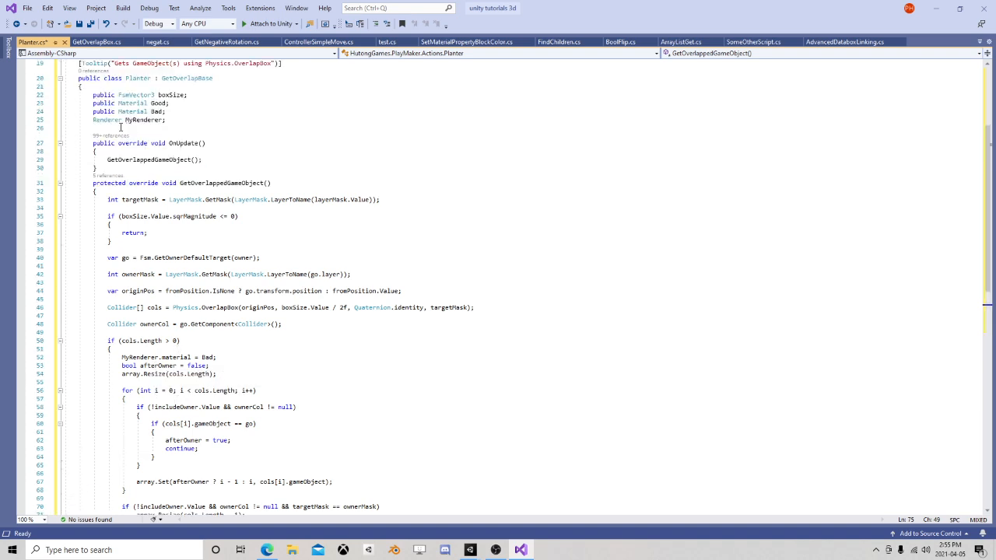
{"action": "left_click", "coordinate": [116, 129]}
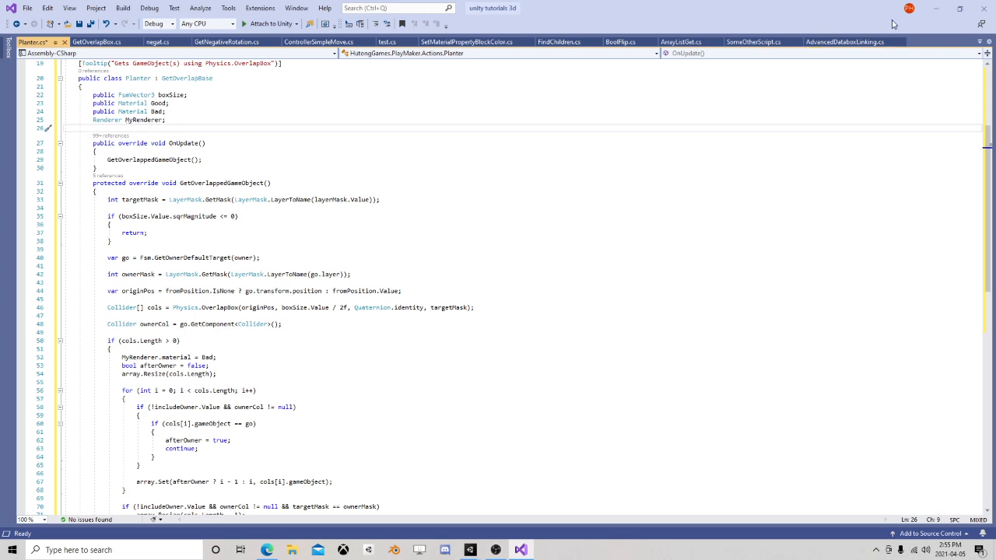
Step: Close the code editor, saving the changes to Planter.cs
{"action": "left_click", "coordinate": [983, 8]}
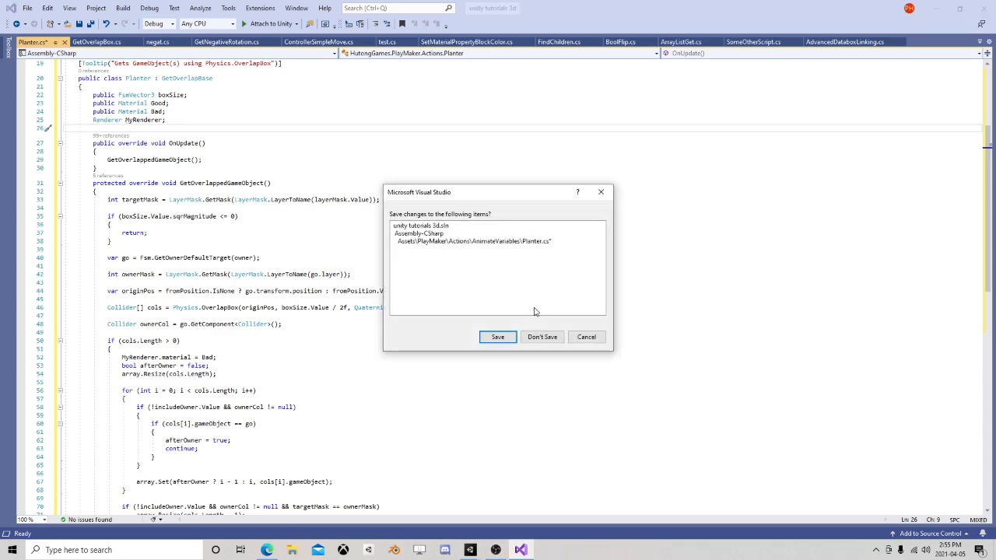
{"action": "left_click", "coordinate": [498, 337]}
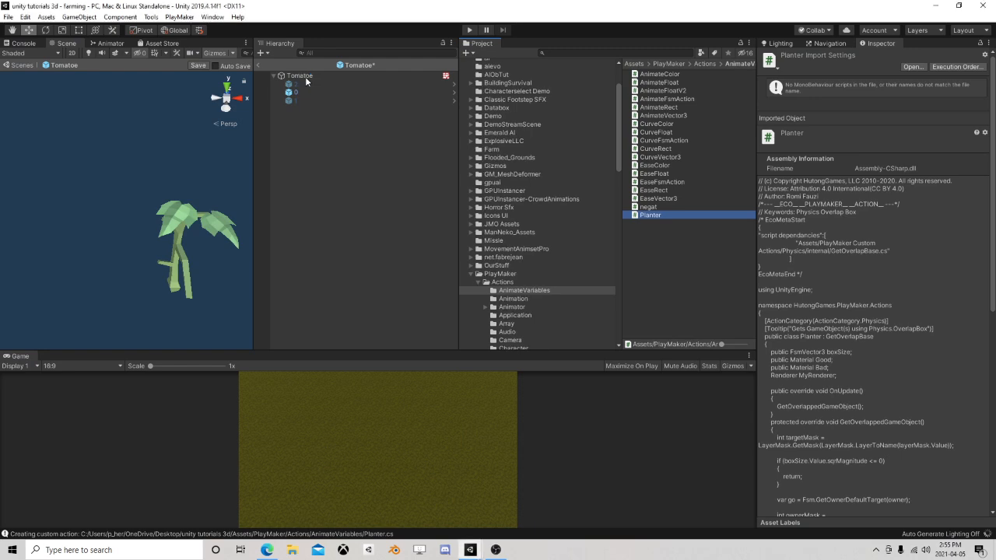
Step: Add the custom Planter action to State 1 of the Tomatoe prefab's Plant FSM
{"action": "left_click", "coordinate": [305, 77]}
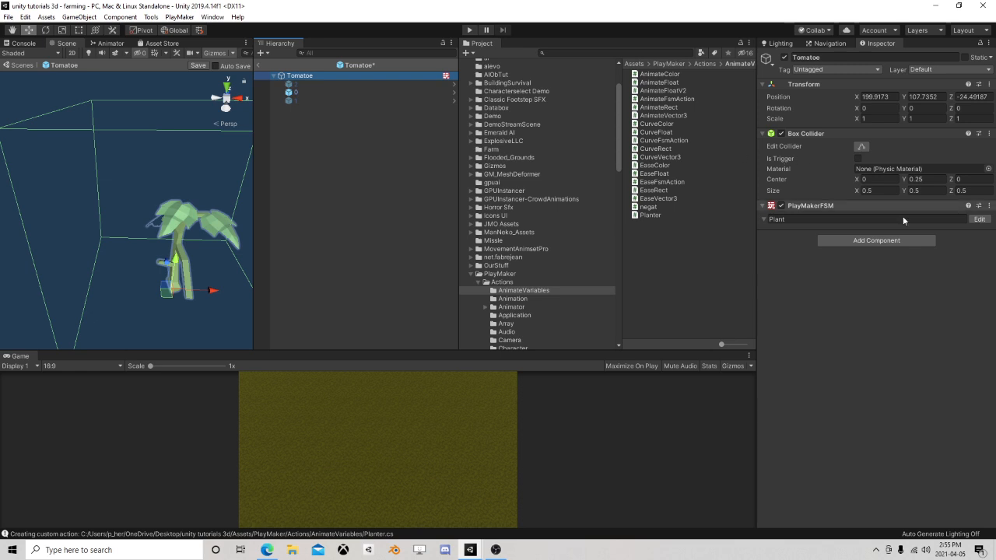
{"action": "left_click", "coordinate": [979, 219]}
{"action": "left_click", "coordinate": [781, 469]}
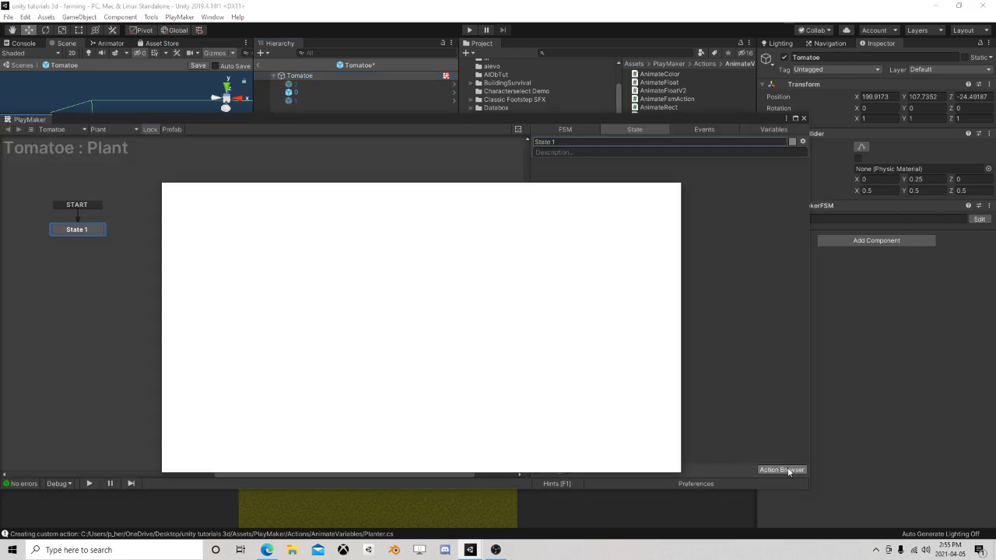
{"action": "type", "text": "p"}
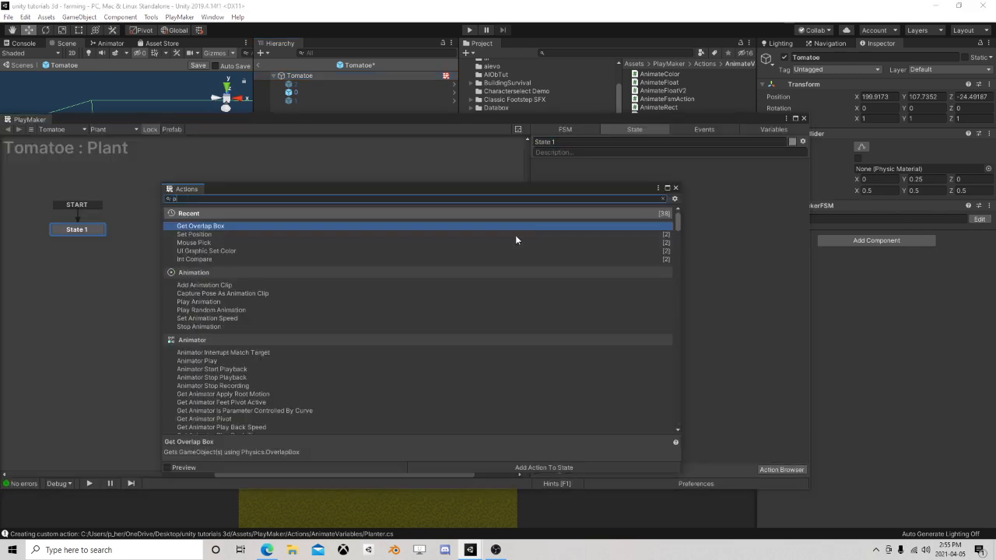
{"action": "type", "text": "lan"}
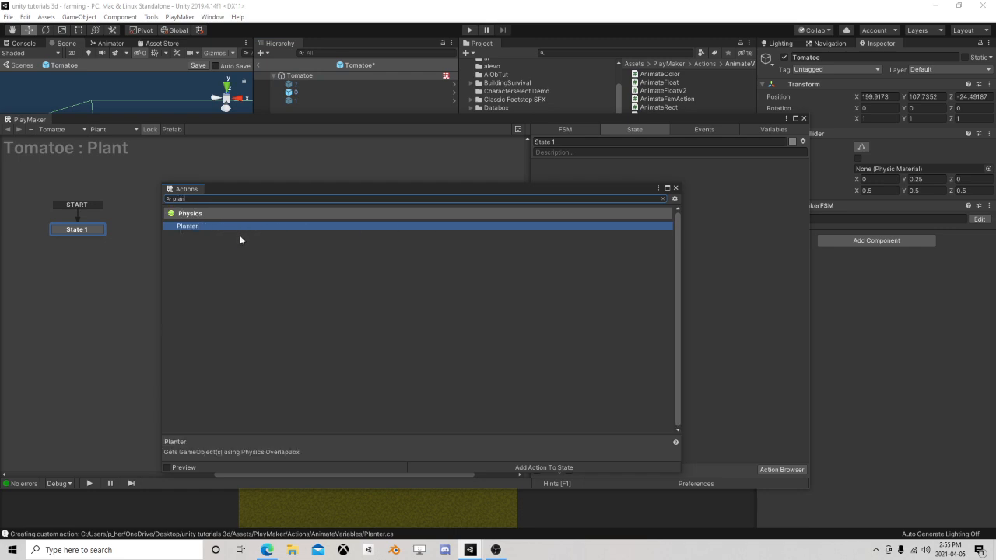
{"action": "double_click", "coordinate": [203, 226]}
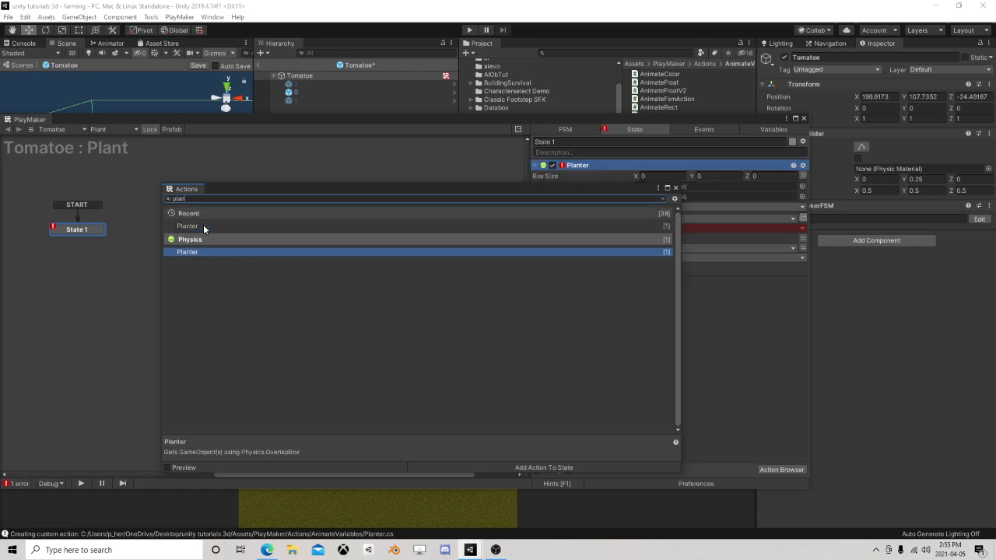
{"action": "left_click", "coordinate": [676, 189]}
Step: Assign the Good and Bad materials from the Farm folder to the Planter action's matching Good and Bad fields
{"action": "left_click_drag", "start_coordinate": [645, 117], "coordinate": [272, 100]}
{"action": "scroll", "coordinate": [531, 242], "scroll_direction": "up", "scroll_amount": 3}
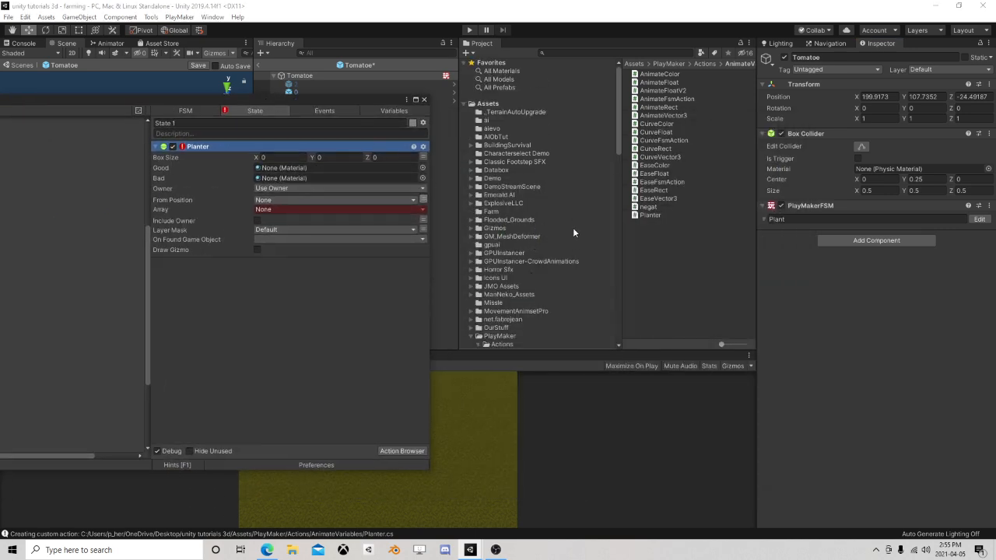
{"action": "left_click", "coordinate": [491, 212]}
{"action": "left_click_drag", "start_coordinate": [645, 74], "coordinate": [297, 177]}
{"action": "left_click_drag", "start_coordinate": [648, 82], "coordinate": [302, 168]}
{"action": "left_click_drag", "start_coordinate": [301, 99], "coordinate": [407, 90]}
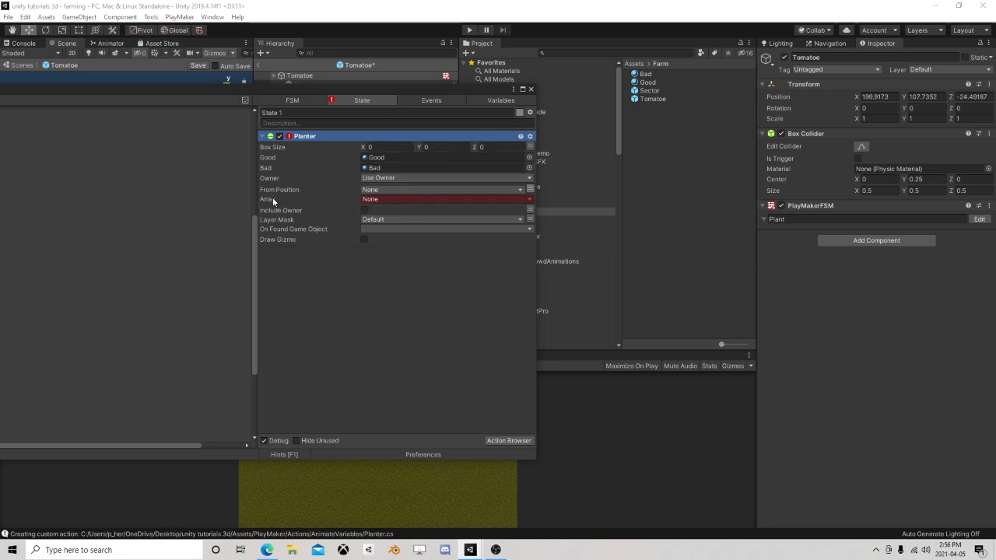
Step: Look through the layers available for the Planter action's Layer Mask
{"action": "mouse_move", "coordinate": [272, 199]}
{"action": "left_click", "coordinate": [411, 221]}
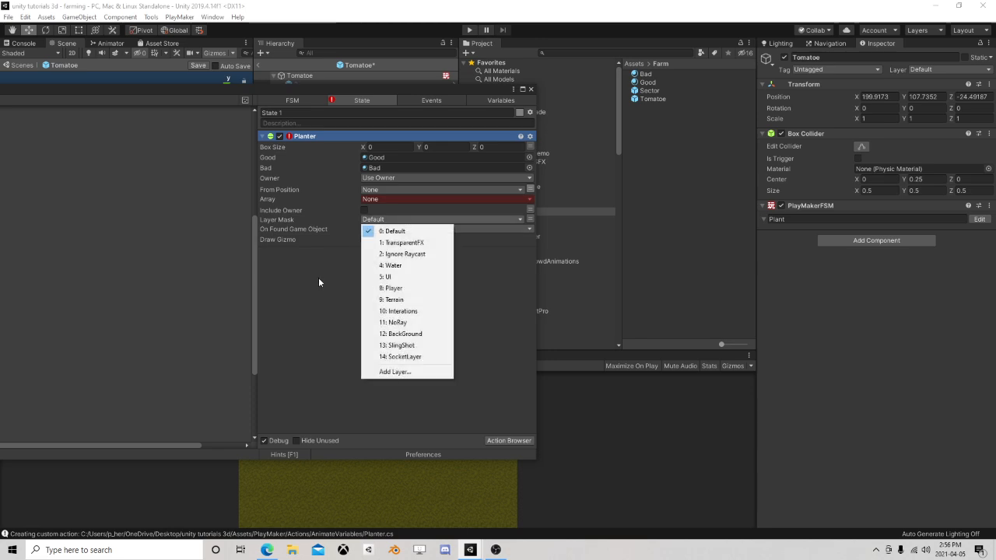
{"action": "left_click", "coordinate": [337, 269]}
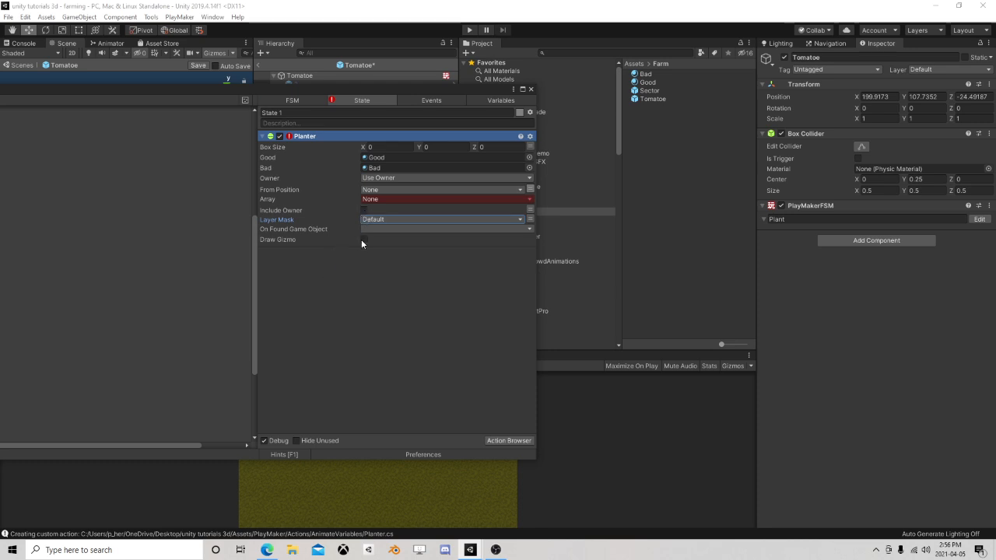
Step: Add a second state to the Plant FSM, make it the start state and place it beside State 1
{"action": "left_click_drag", "start_coordinate": [355, 94], "coordinate": [653, 93]}
{"action": "middle_click_drag", "start_coordinate": [131, 216], "coordinate": [253, 213]}
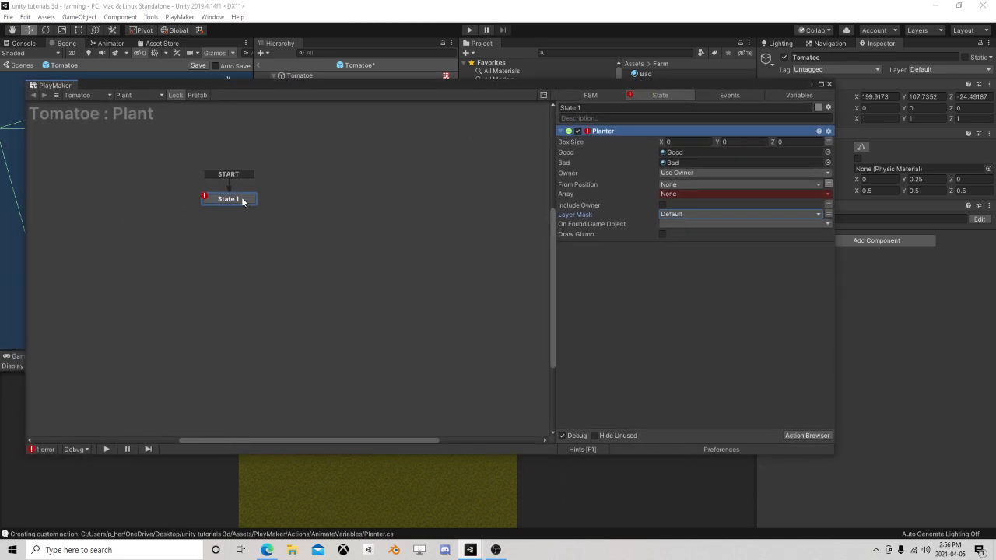
{"action": "right_click", "coordinate": [97, 202]}
{"action": "left_click", "coordinate": [117, 207]}
{"action": "right_click", "coordinate": [117, 204]}
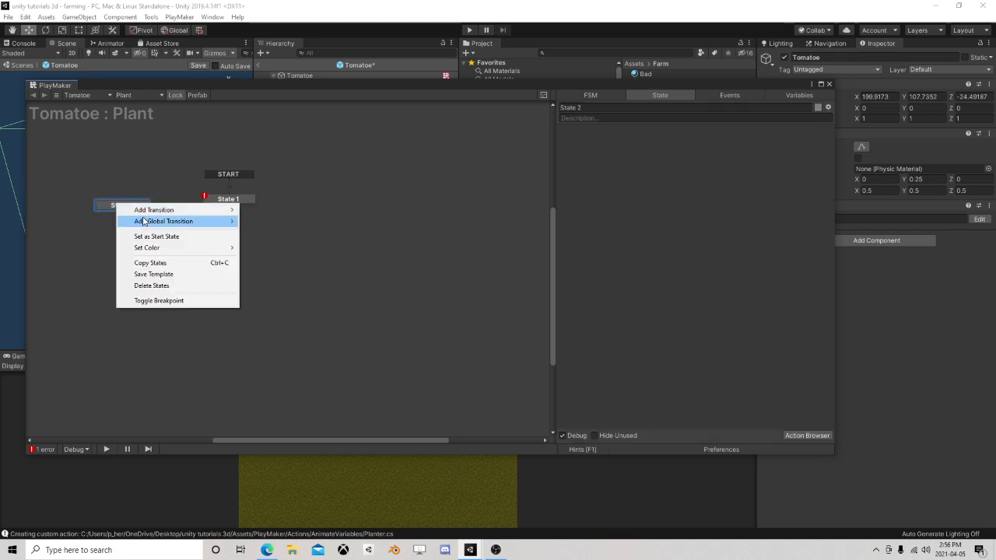
{"action": "left_click", "coordinate": [196, 236]}
{"action": "left_click_drag", "start_coordinate": [137, 208], "coordinate": [146, 202]}
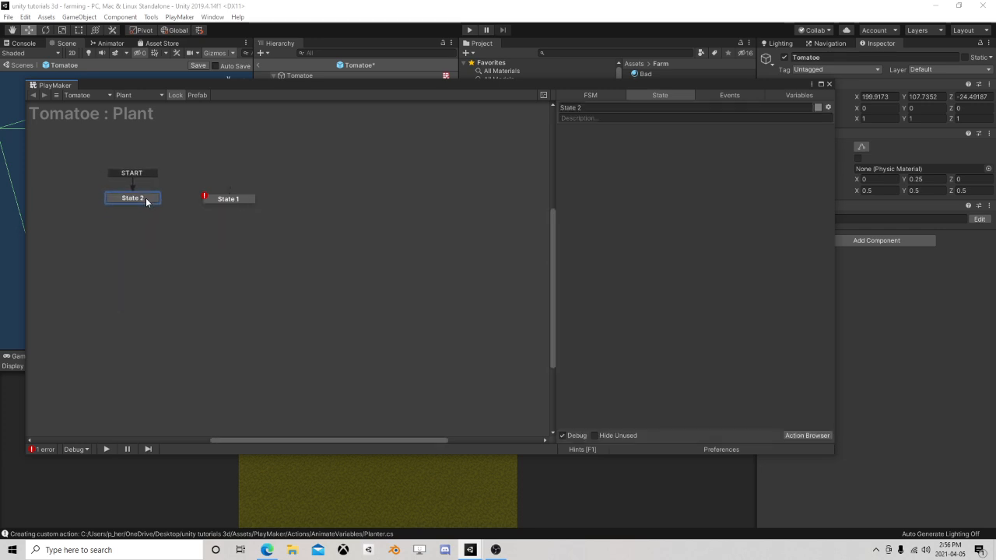
{"action": "left_click_drag", "start_coordinate": [225, 200], "coordinate": [249, 201]}
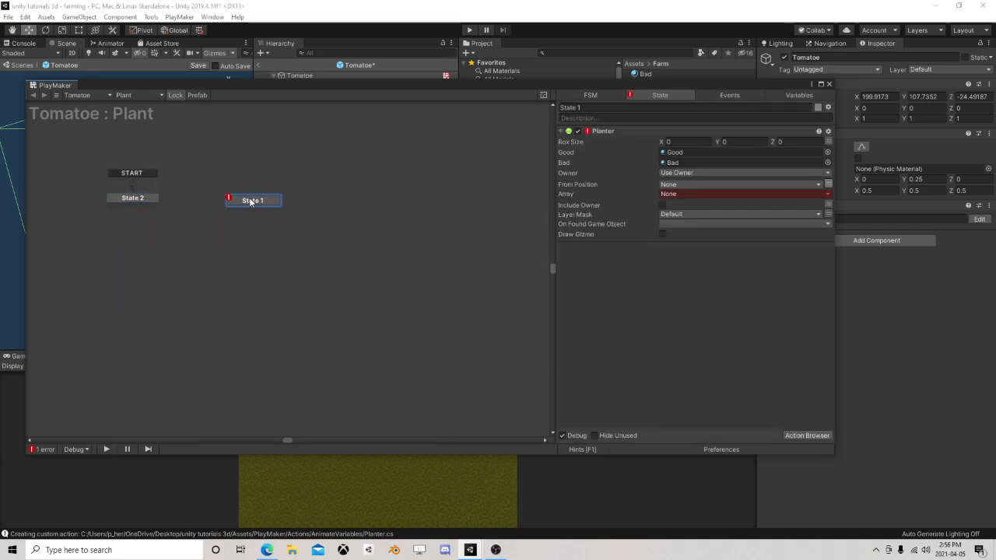
Step: Set the Planter action's Owner to Specify Game Object and assign the Tomatoe prefab's child object 0
{"action": "left_click", "coordinate": [668, 172]}
{"action": "left_click", "coordinate": [691, 194]}
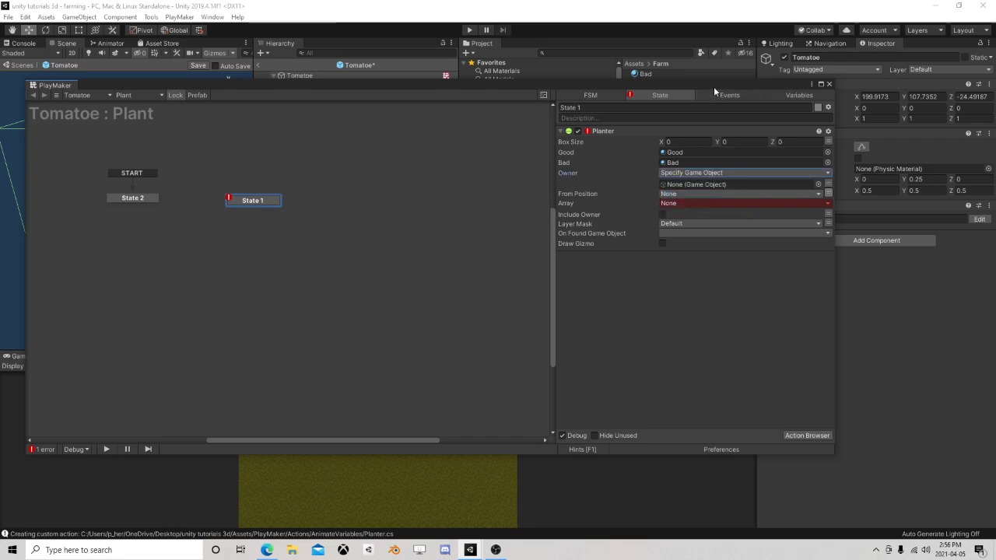
{"action": "left_click_drag", "start_coordinate": [713, 86], "coordinate": [671, 126]}
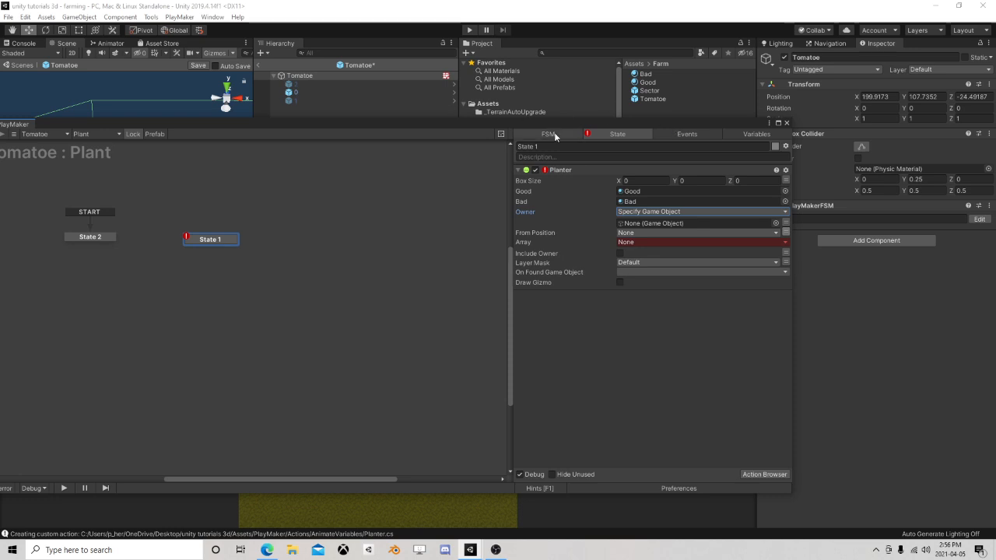
{"action": "left_click_drag", "start_coordinate": [289, 92], "coordinate": [655, 226]}
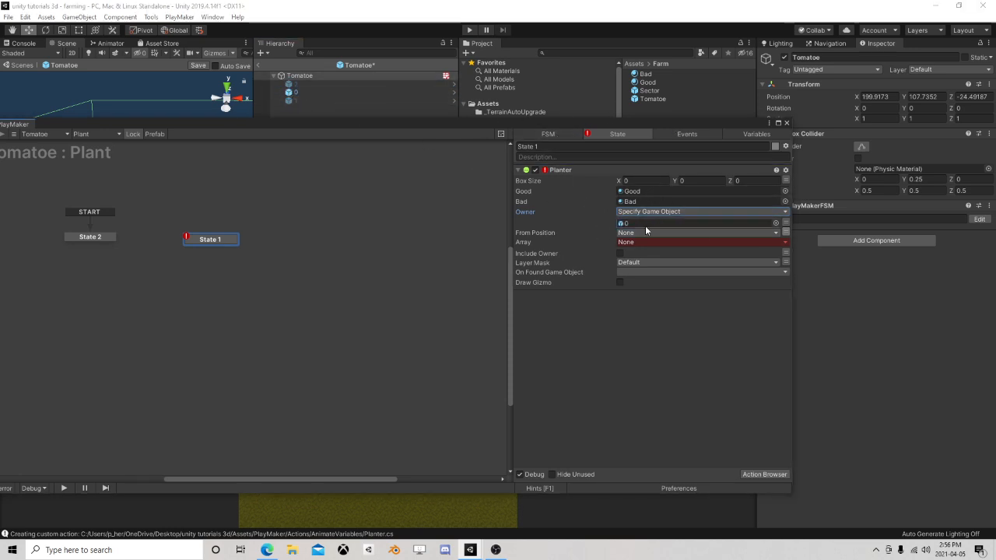
Step: Create an Array variable named Array in the Plant FSM and set its array type to GameObject
{"action": "left_click", "coordinate": [754, 135]}
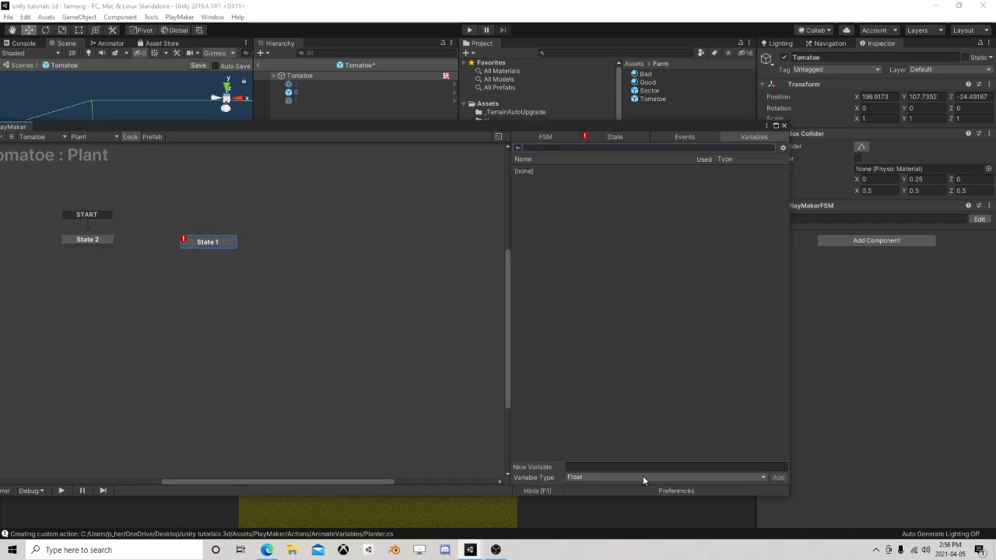
{"action": "left_click", "coordinate": [580, 480]}
{"action": "left_click", "coordinate": [610, 316]}
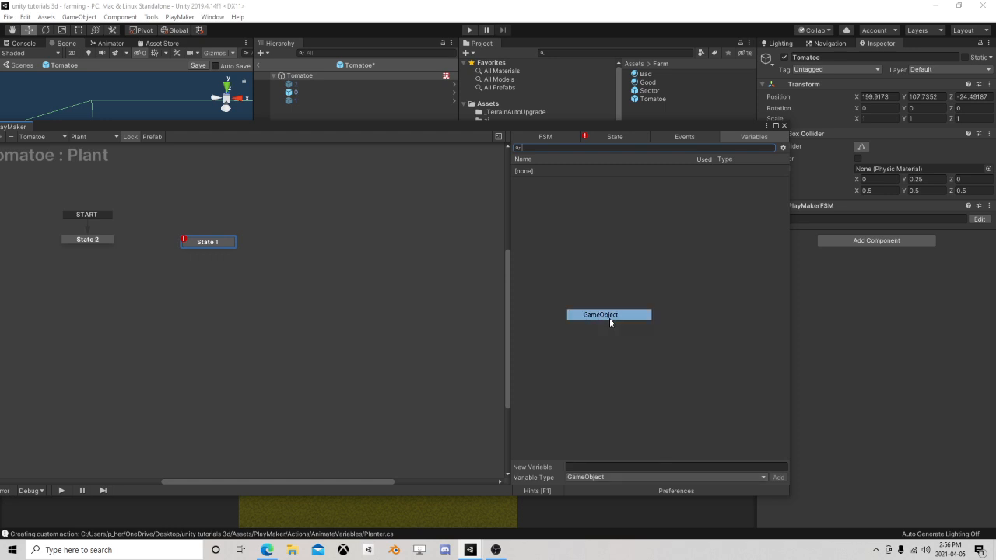
{"action": "left_click", "coordinate": [593, 478]}
{"action": "left_click", "coordinate": [599, 456]}
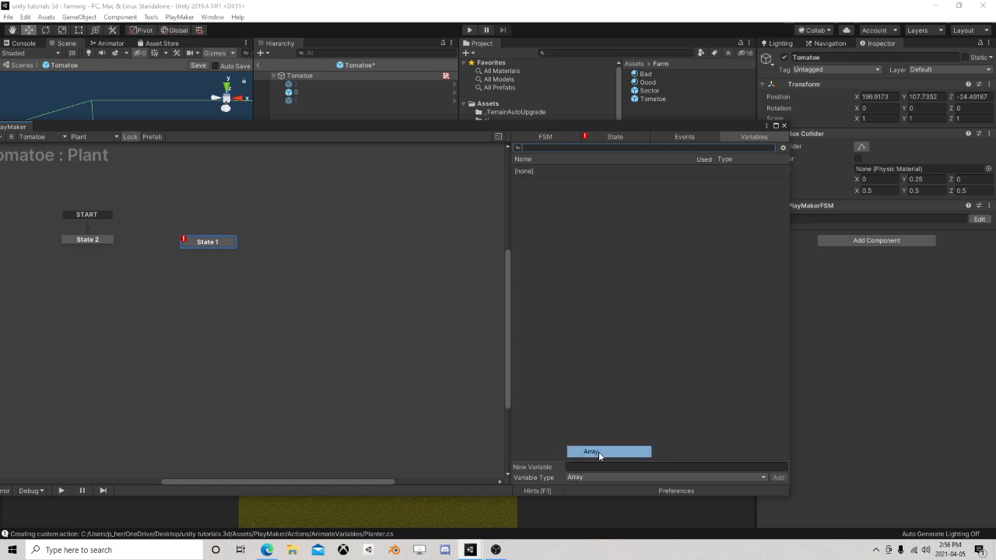
{"action": "left_click", "coordinate": [590, 467]}
{"action": "type", "text": "Array"}
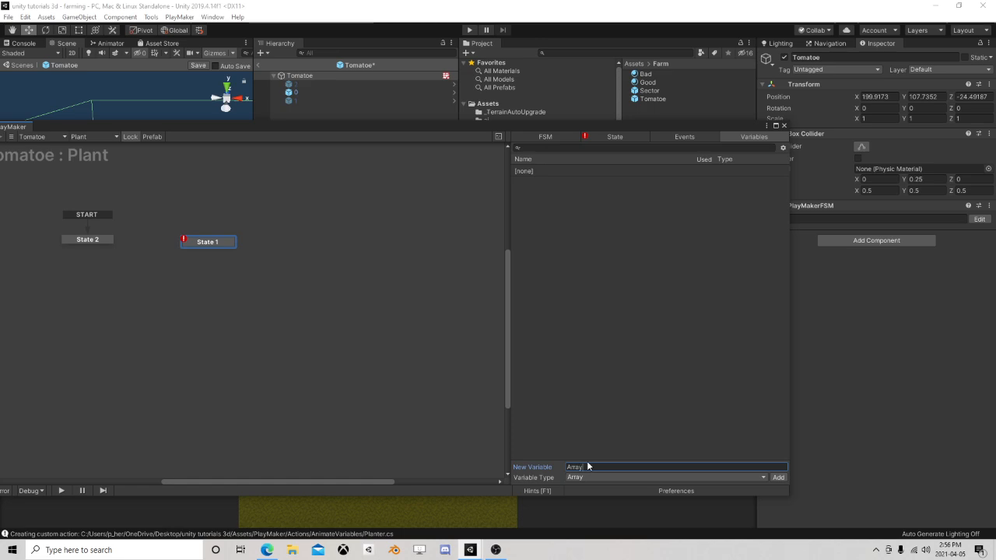
{"action": "key", "text": "Return"}
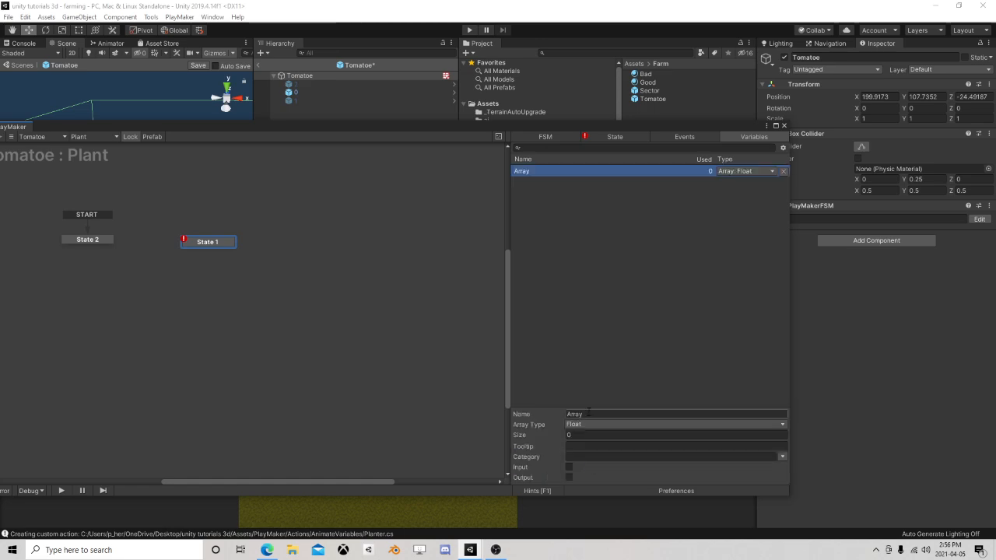
{"action": "left_click", "coordinate": [590, 425]}
{"action": "left_click", "coordinate": [624, 269]}
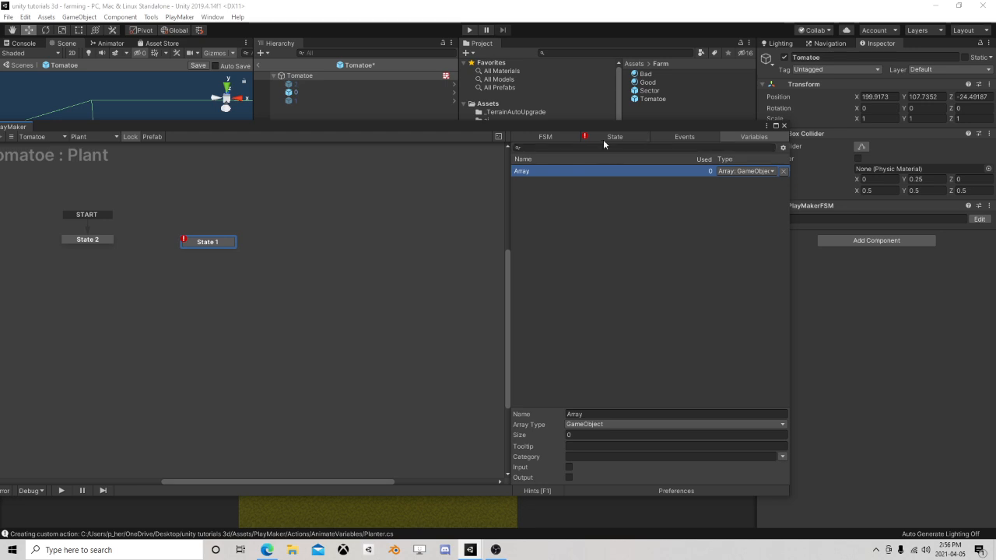
Step: Assign the Array variable to the Array field of State 1's Planter action
{"action": "left_click", "coordinate": [615, 137]}
{"action": "left_click", "coordinate": [632, 245]}
{"action": "left_click", "coordinate": [673, 267]}
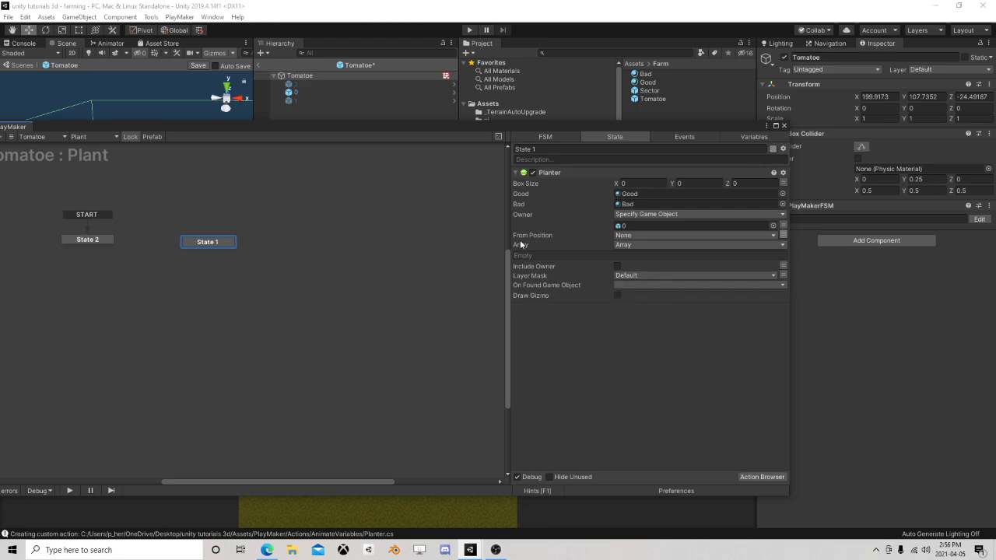
Step: Open the Planter action's script for editing and normalize its line endings to Windows (CR LF)
{"action": "right_click", "coordinate": [559, 174]}
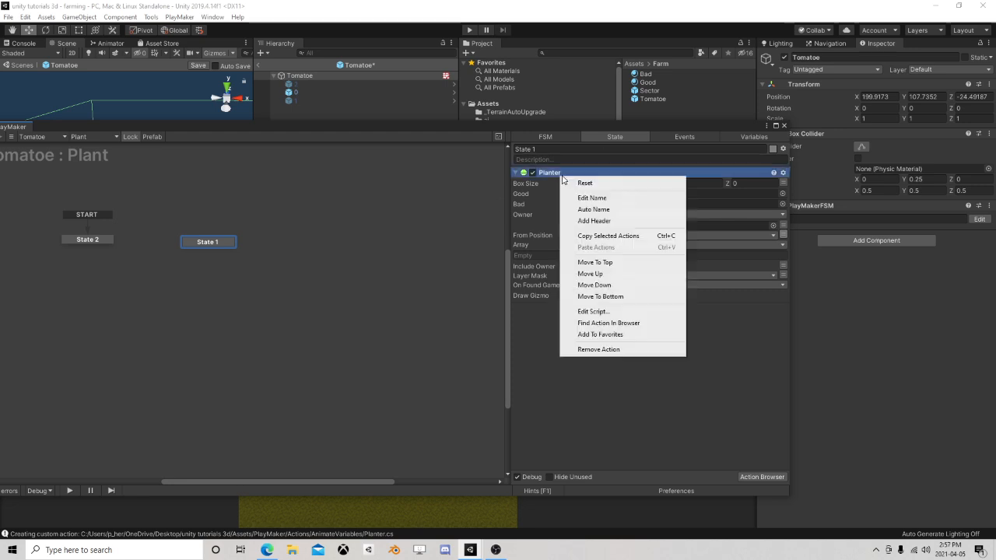
{"action": "left_click", "coordinate": [606, 313]}
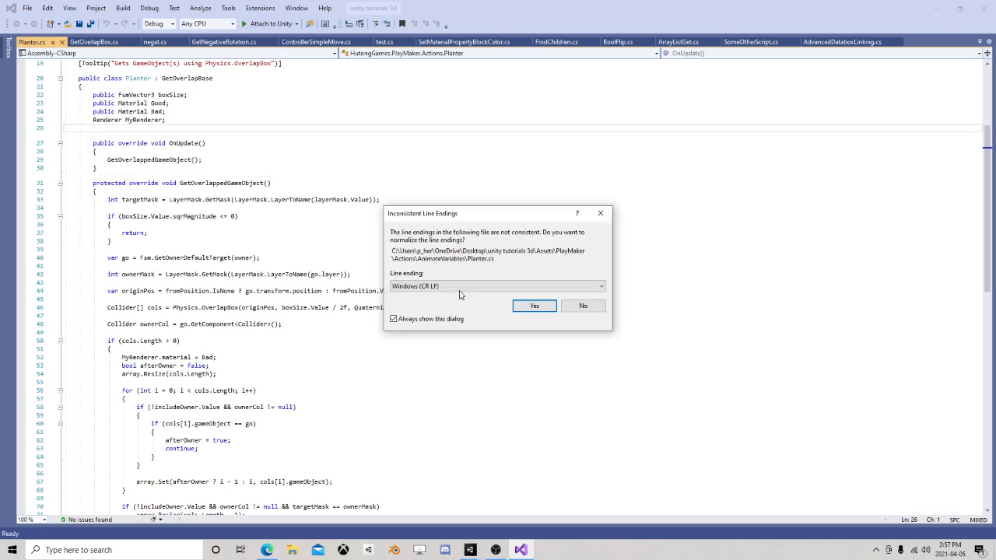
{"action": "left_click", "coordinate": [533, 306]}
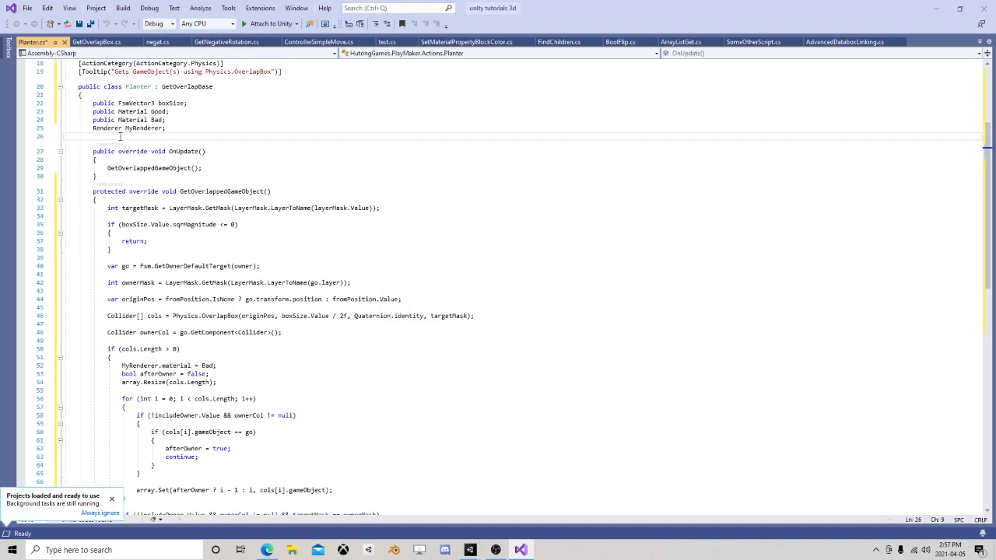
Step: Declare a public FsmBool variable named IsGood below the MyRenderer declaration
{"action": "type", "text": "public F"}
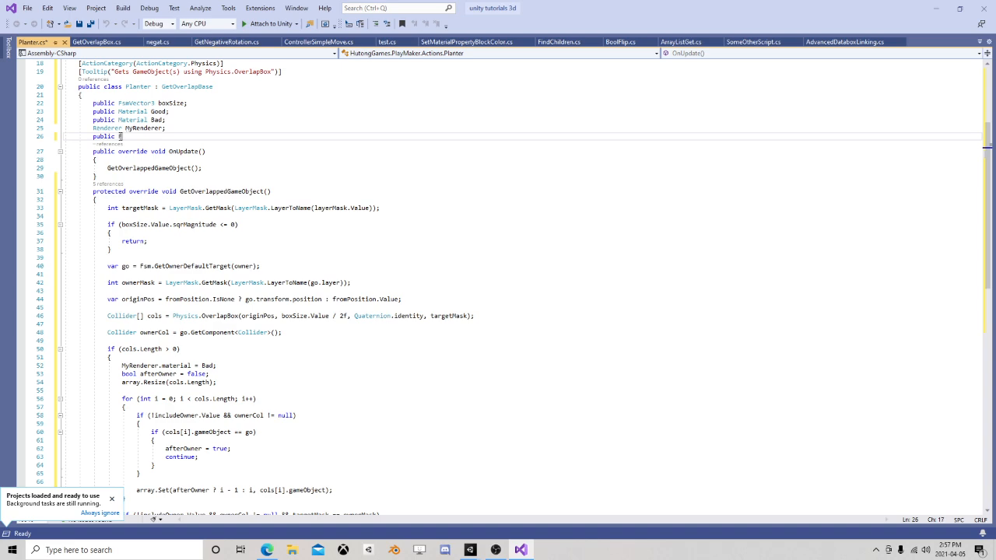
{"action": "type", "text": "smBoo"}
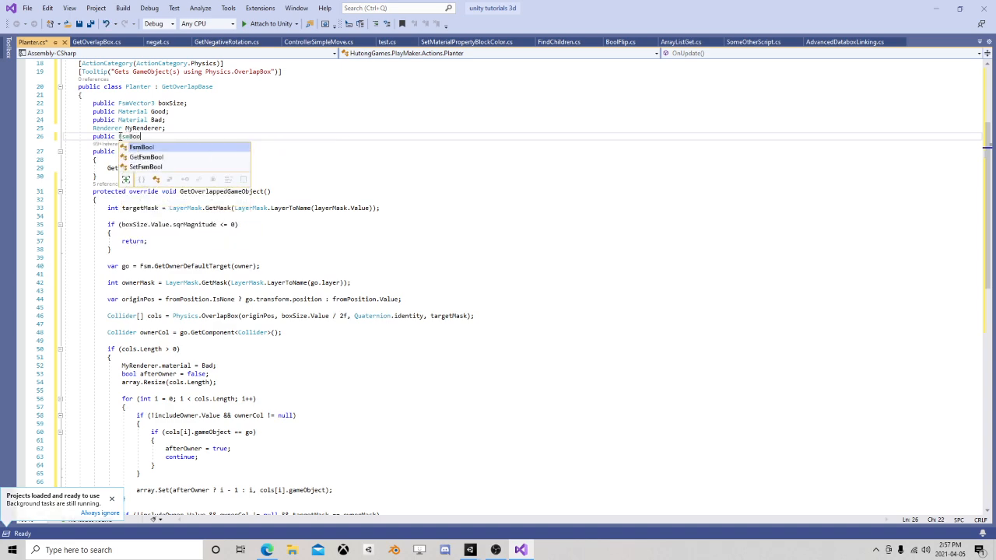
{"action": "type", "text": "l Is"}
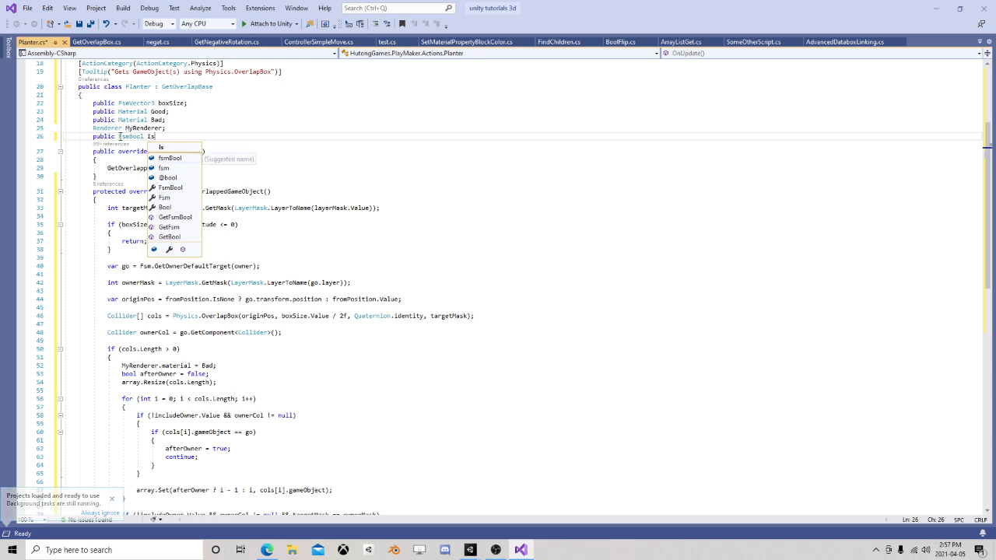
{"action": "type", "text": "Good;"}
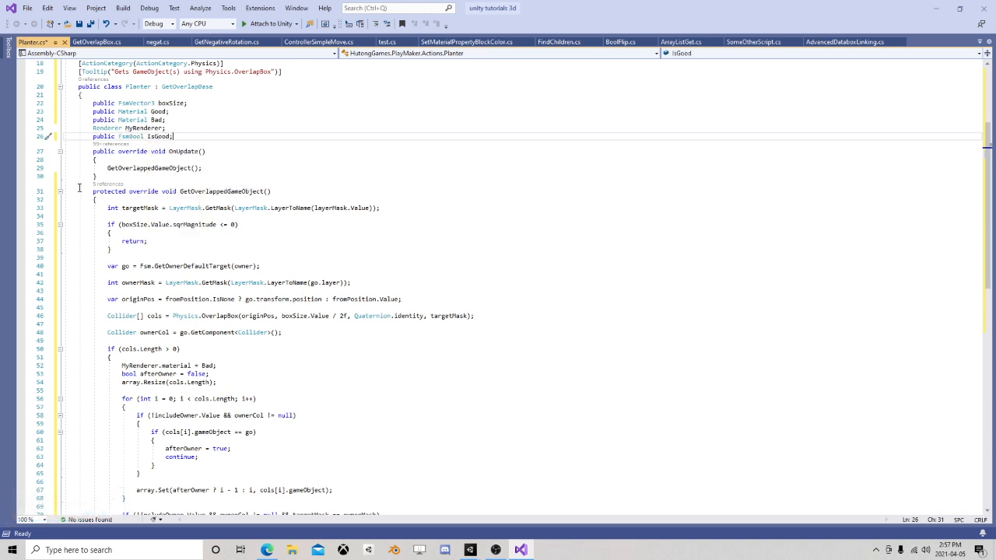
Step: Add the statement IsGood = false; as the first line inside the if (cols.Length > 0) block
{"action": "scroll", "coordinate": [78, 188], "scroll_direction": "down", "scroll_amount": 5}
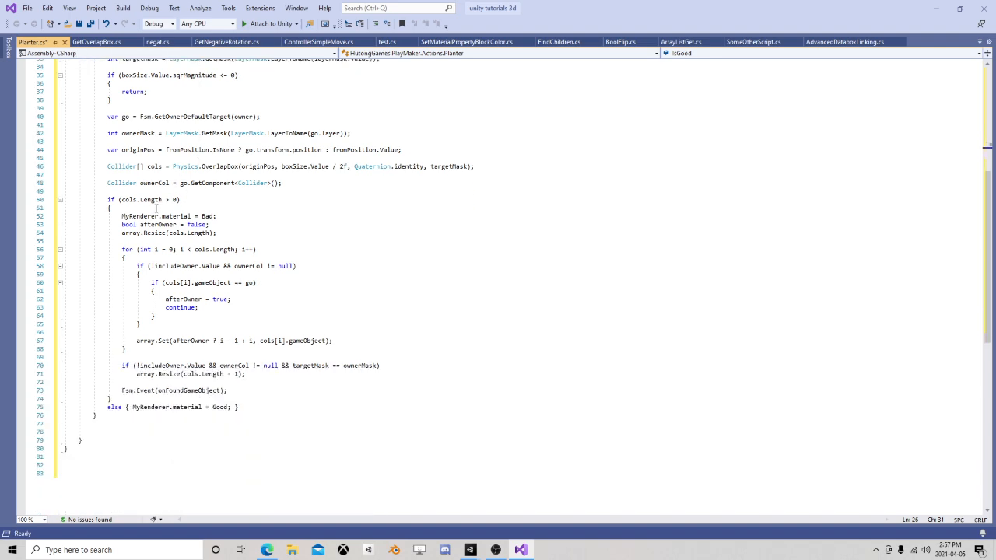
{"action": "left_click", "coordinate": [157, 208]}
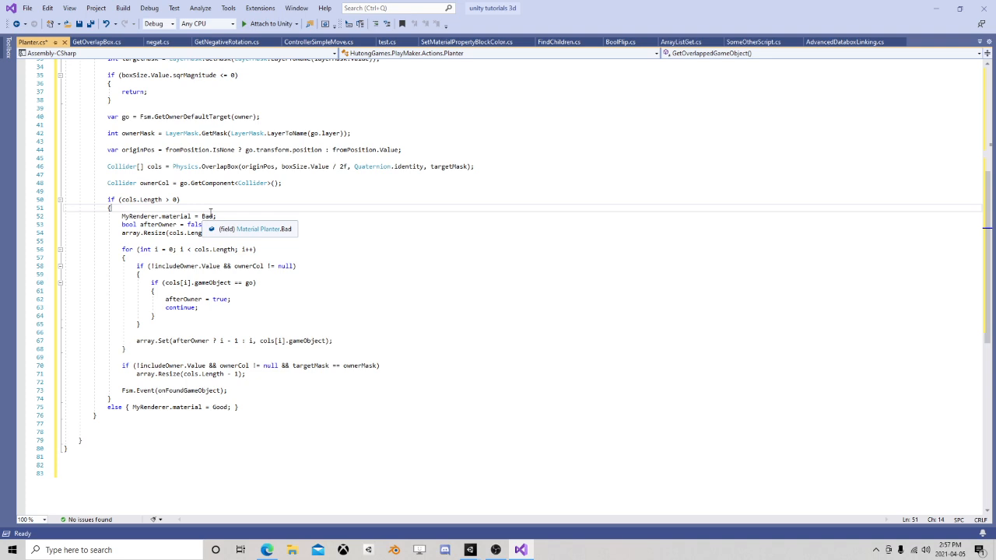
{"action": "type", "text": "IsGood"}
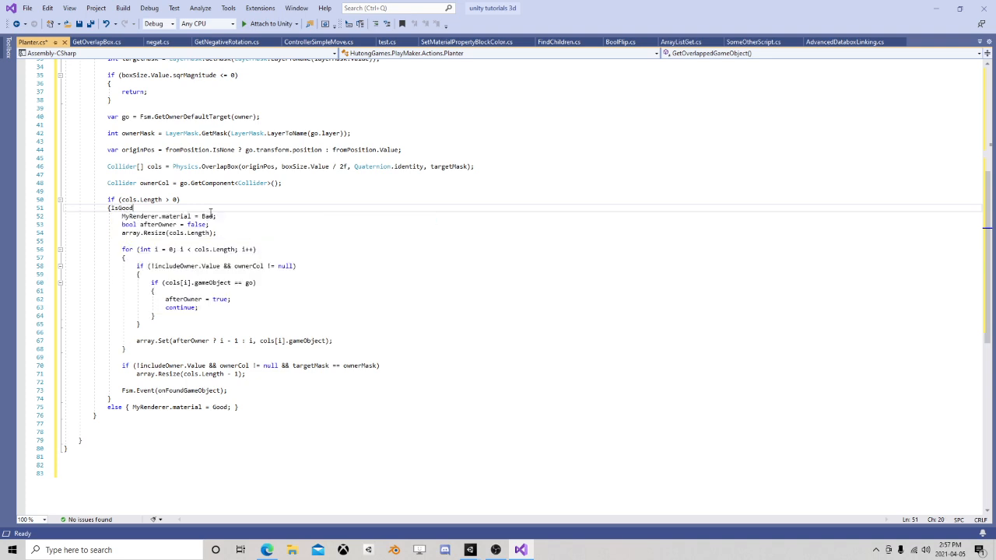
{"action": "type", "text": " = false;"}
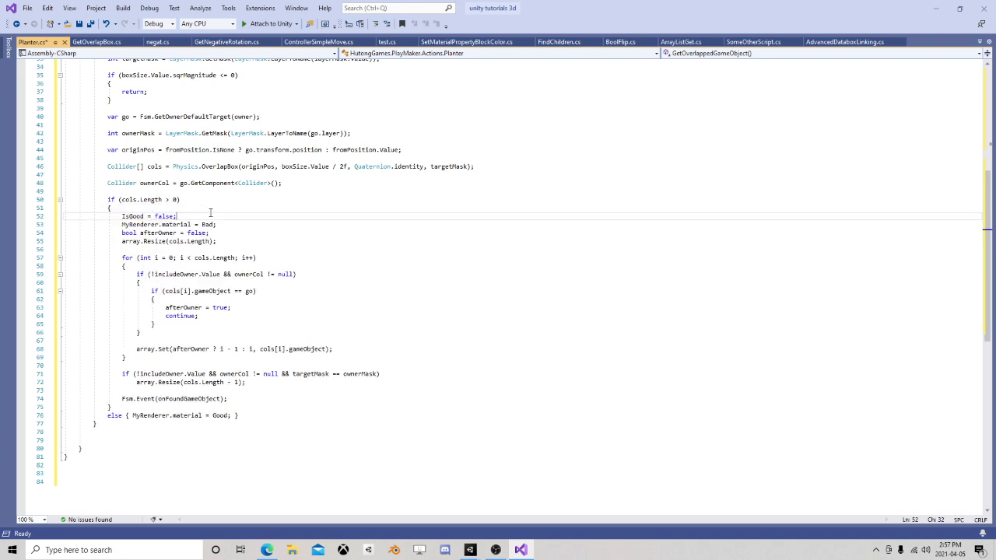
Step: Add IsGood = true; after the Good material assignment in the else branch and put that branch's opening brace and statements on separate lines
{"action": "left_click", "coordinate": [233, 416]}
{"action": "key", "text": "Return"}
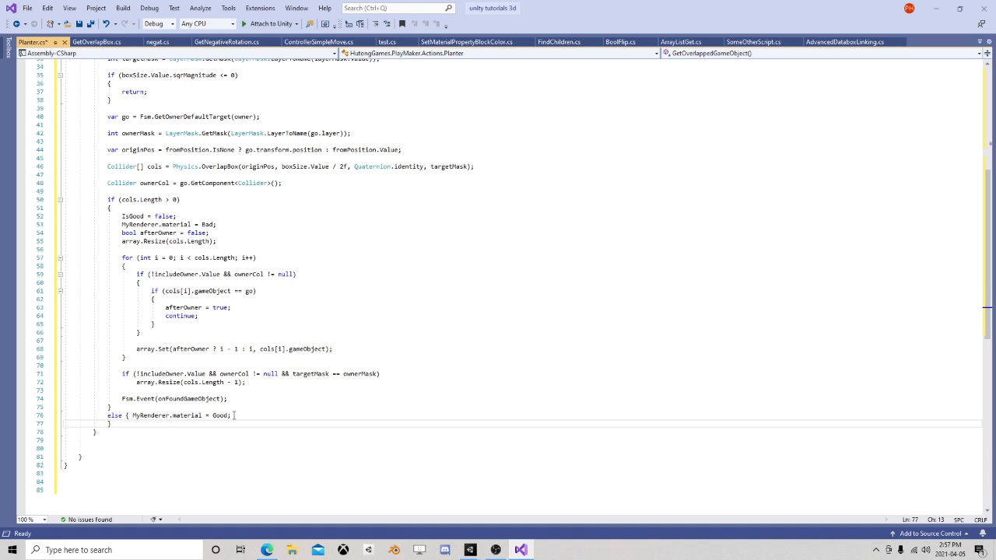
{"action": "type", "text": "IsGood "}
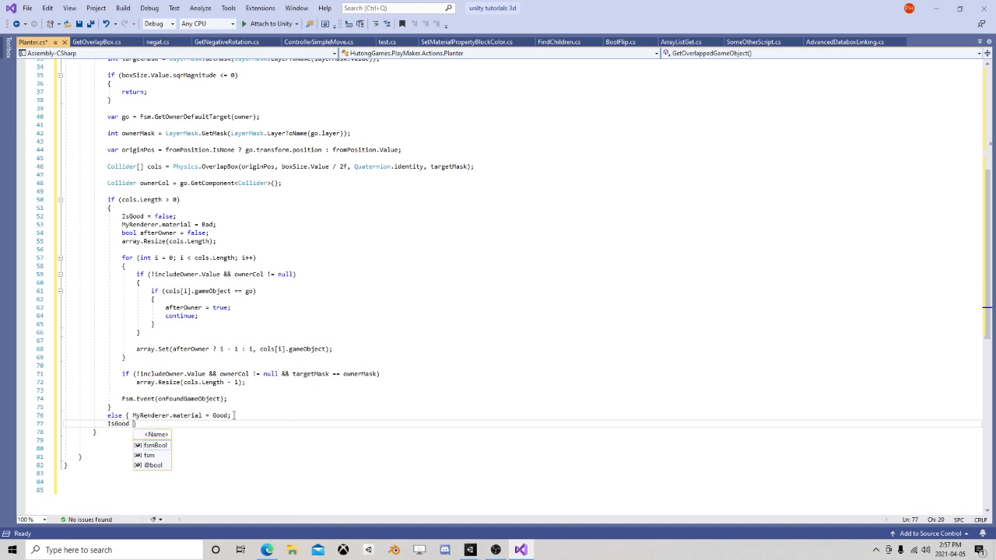
{"action": "type", "text": "= true;"}
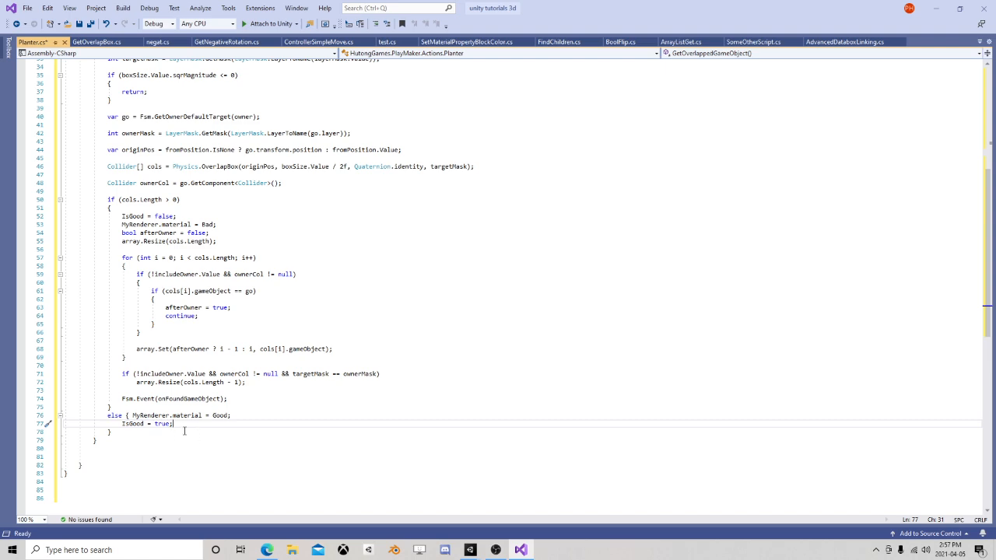
{"action": "left_click", "coordinate": [125, 415]}
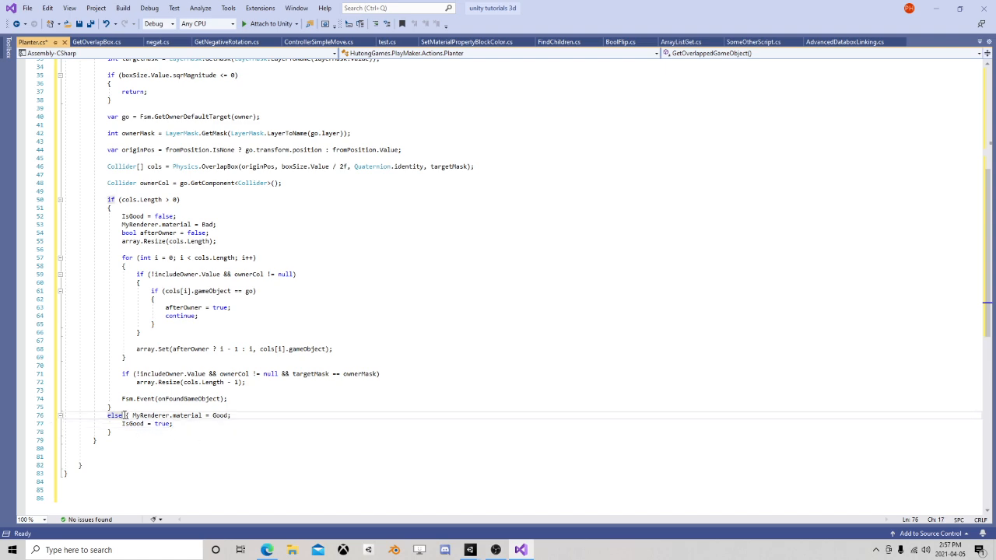
{"action": "key", "text": "Return"}
{"action": "key", "text": "Return"}
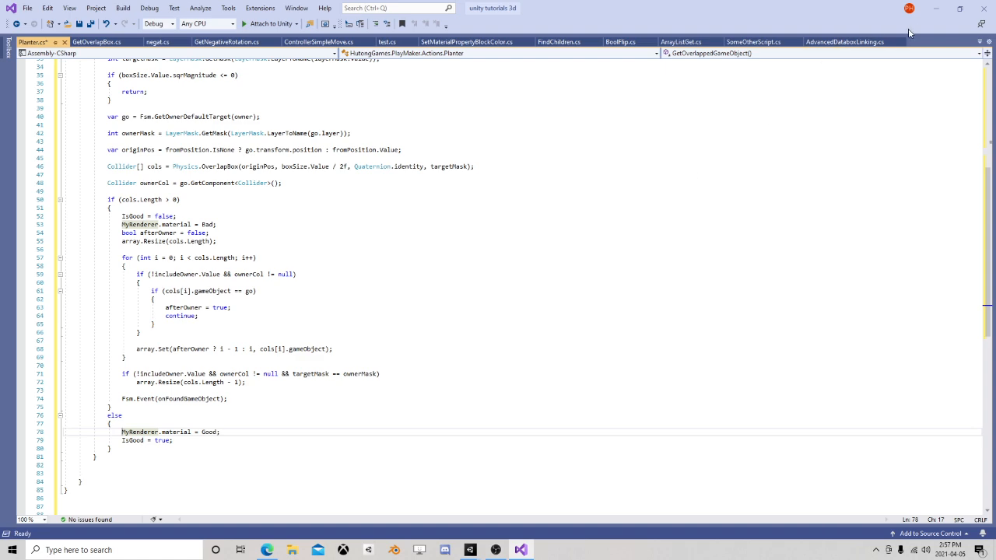
Step: Close the script editor, saving the Planter script, and bring the Plant FSM window fully into view in Unity
{"action": "left_click", "coordinate": [984, 7]}
{"action": "left_click", "coordinate": [496, 337]}
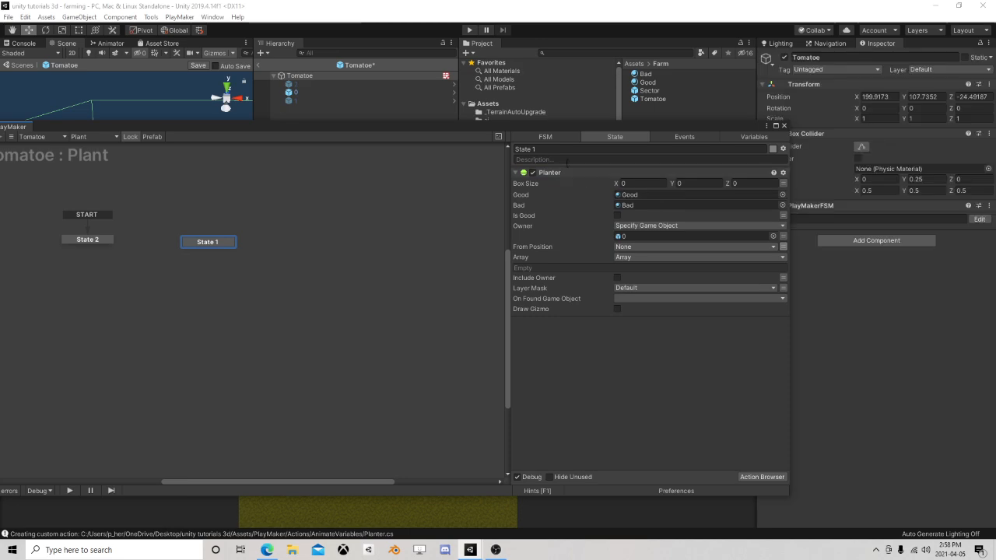
{"action": "left_click_drag", "start_coordinate": [594, 131], "coordinate": [660, 94]}
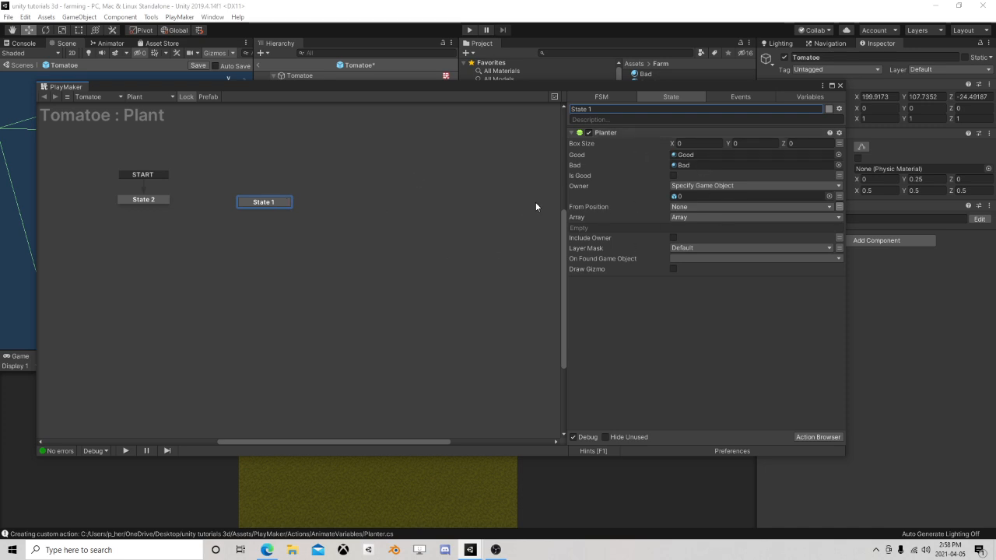
{"action": "left_click_drag", "start_coordinate": [397, 87], "coordinate": [459, 78]}
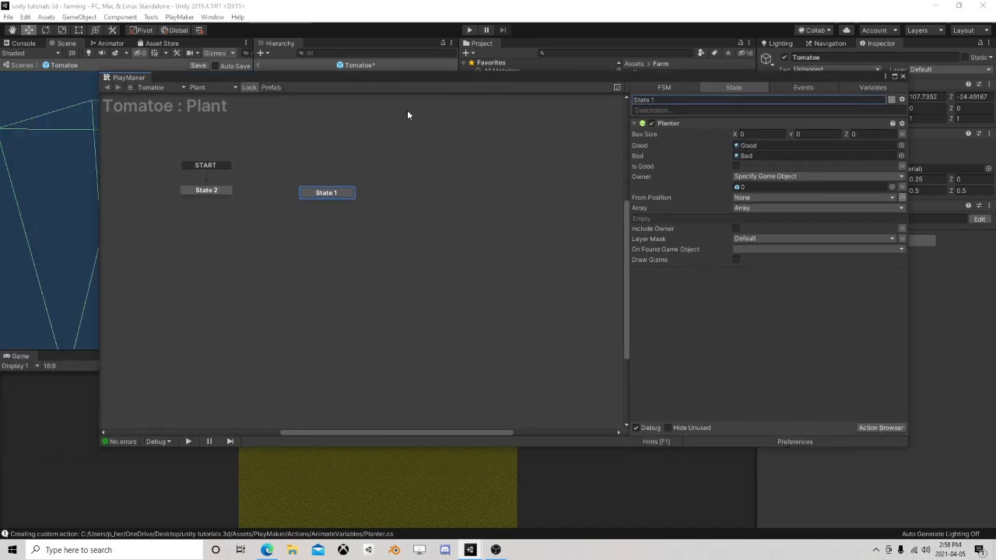
Step: Add the Mesh Renderer of the Tomatoe prefab's child object 0 as a variable of the Plant FSM
{"action": "left_click", "coordinate": [206, 192]}
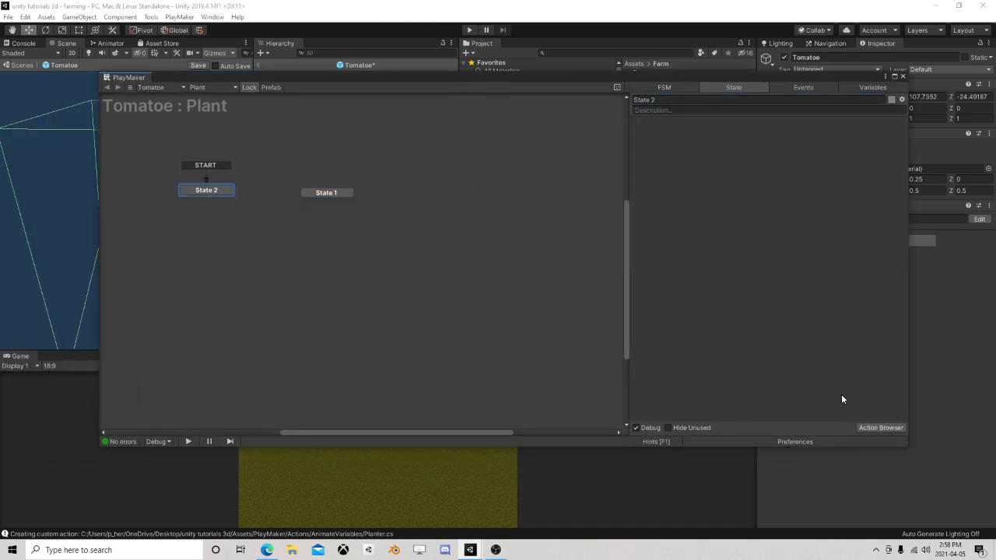
{"action": "left_click", "coordinate": [861, 89]}
{"action": "left_click", "coordinate": [732, 89]}
{"action": "left_click", "coordinate": [866, 89]}
{"action": "left_click_drag", "start_coordinate": [866, 79], "coordinate": [394, 109]}
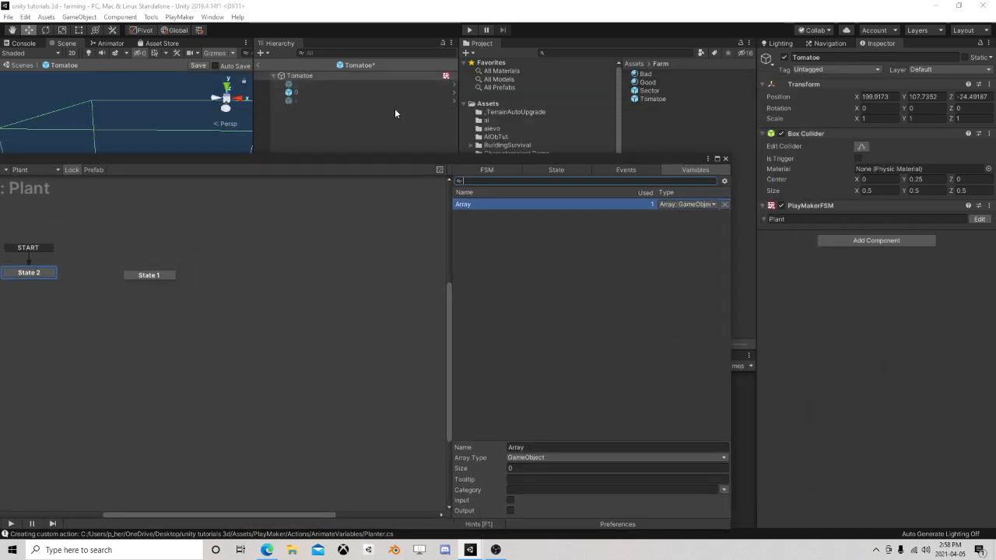
{"action": "left_click", "coordinate": [314, 92]}
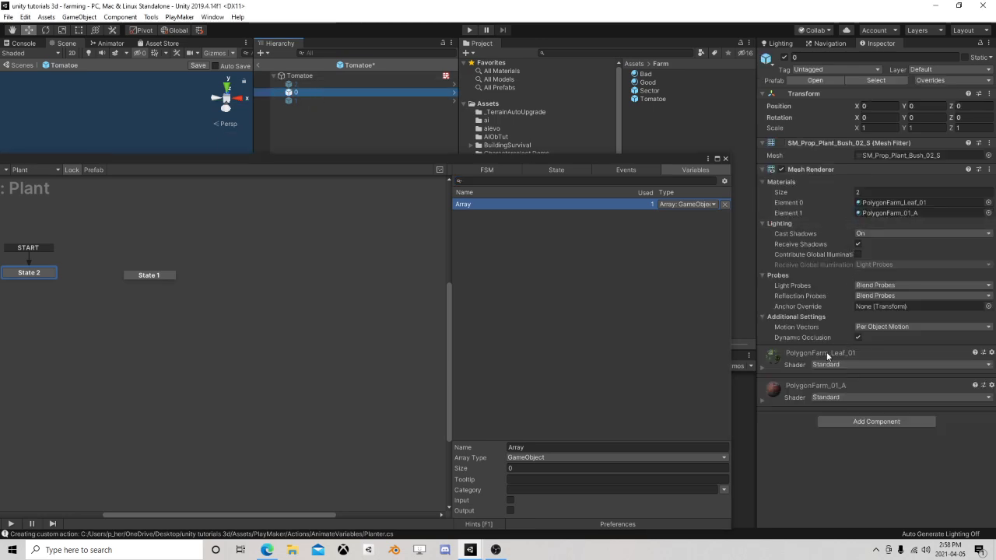
{"action": "left_click_drag", "start_coordinate": [826, 169], "coordinate": [513, 291]}
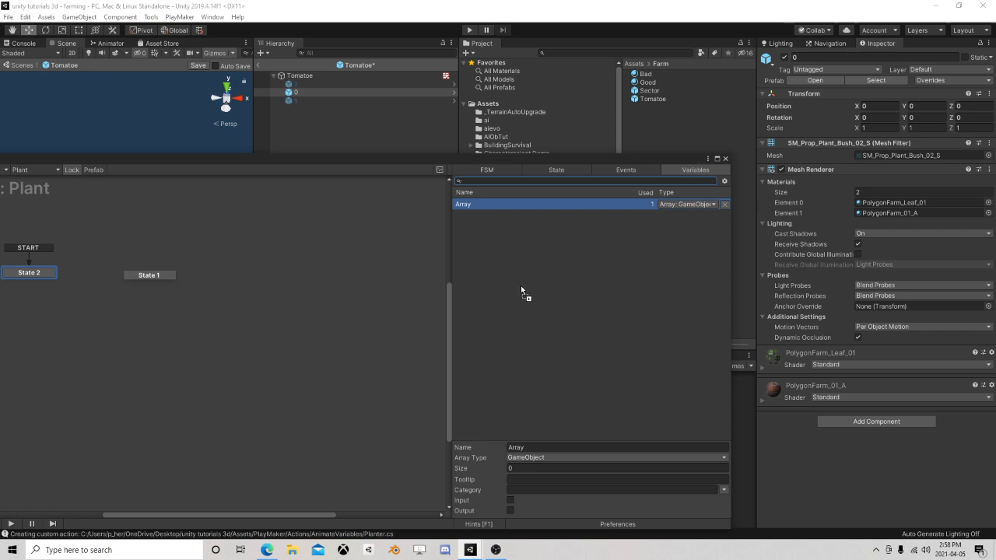
{"action": "left_click_drag", "start_coordinate": [521, 287], "coordinate": [523, 286]}
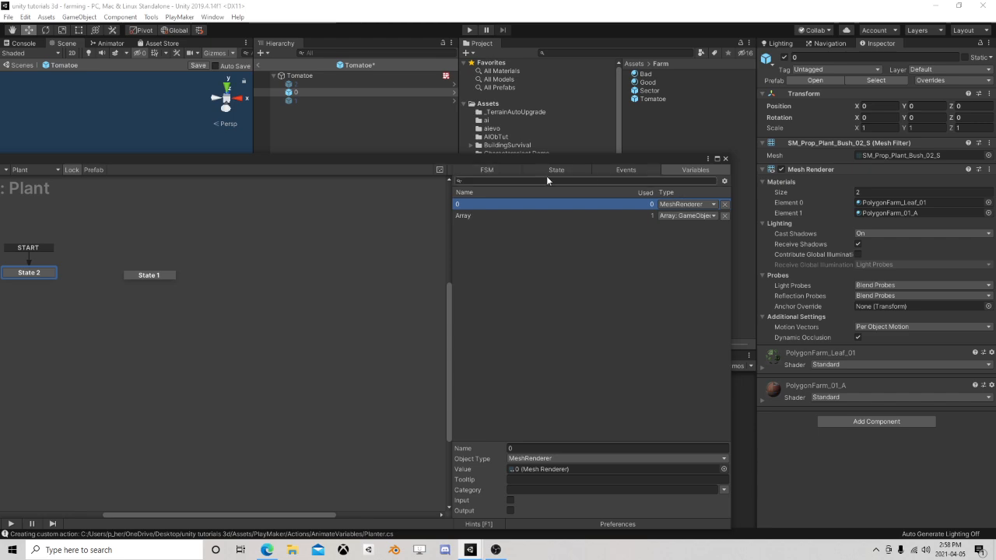
Step: Add a Get Material action to State 2 of the Plant FSM
{"action": "left_click_drag", "start_coordinate": [496, 165], "coordinate": [585, 85]}
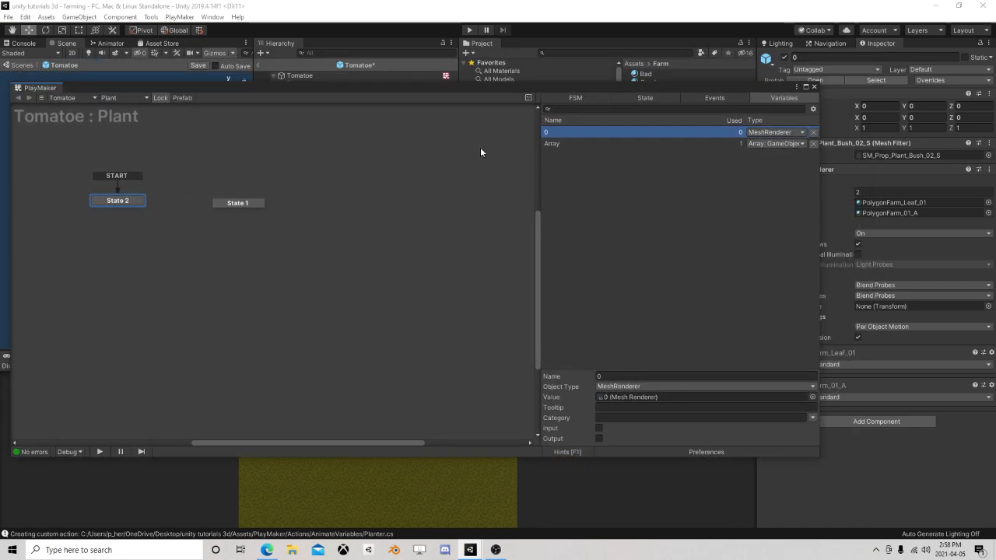
{"action": "middle_click_drag", "start_coordinate": [232, 235], "coordinate": [317, 245]}
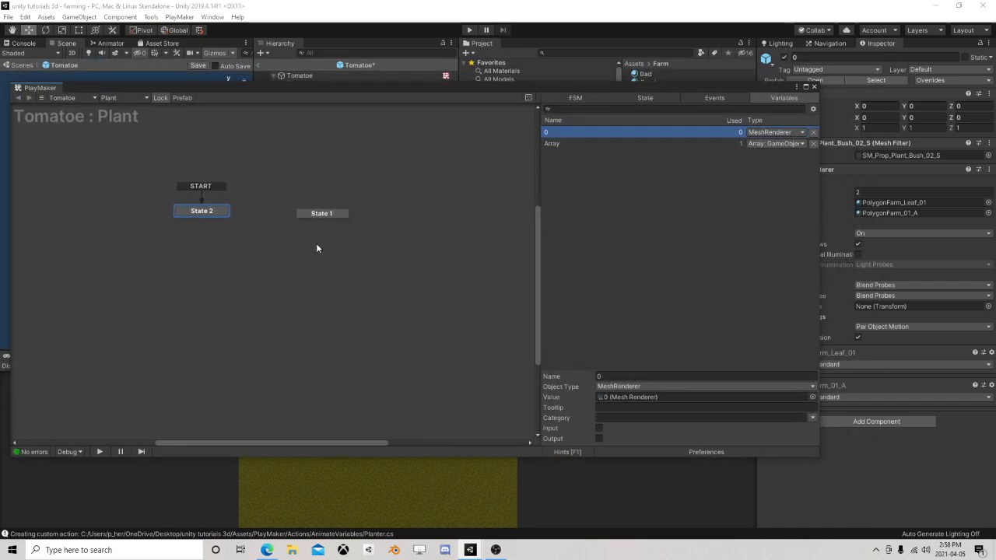
{"action": "left_click", "coordinate": [215, 214]}
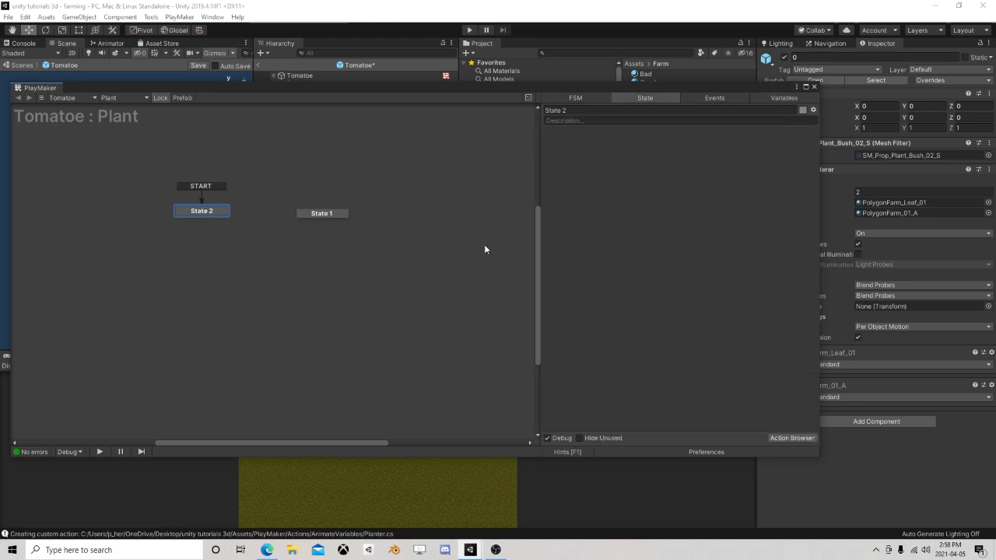
{"action": "left_click", "coordinate": [790, 438]}
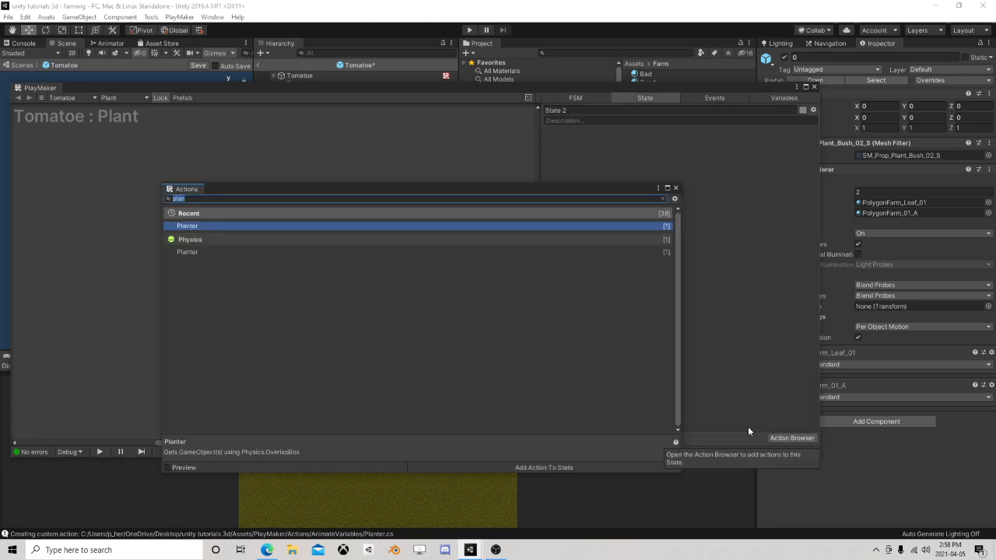
{"action": "type", "text": "get mater"}
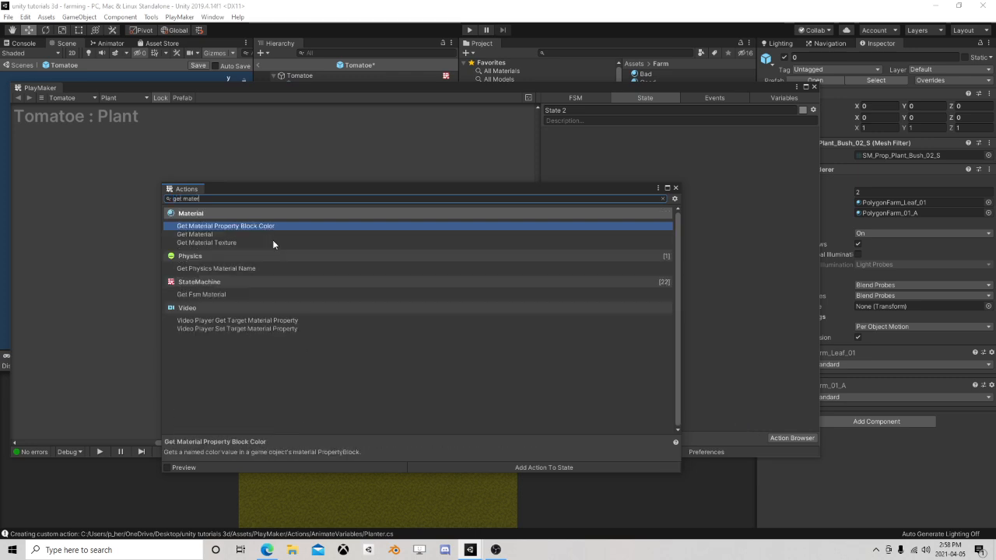
{"action": "double_click", "coordinate": [214, 235]}
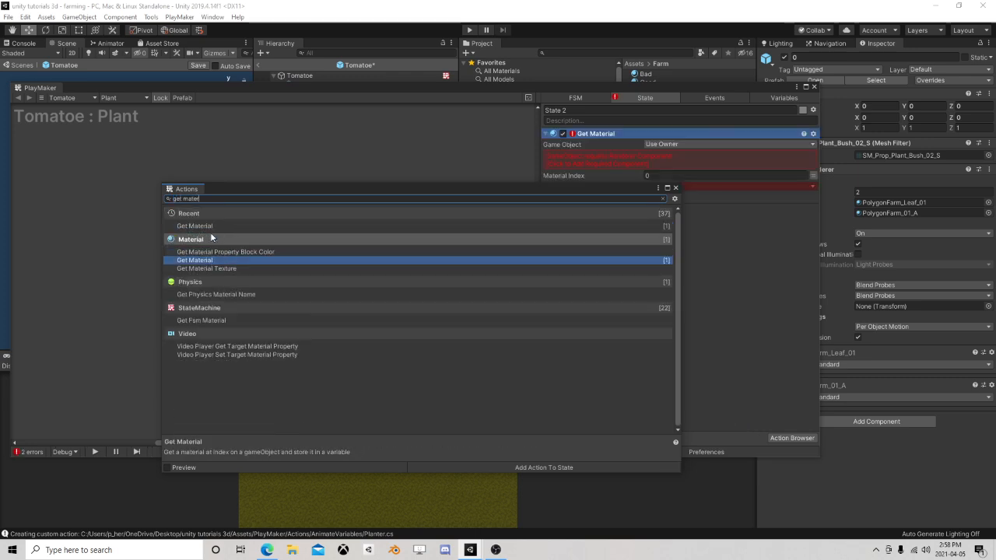
{"action": "left_click", "coordinate": [676, 188]}
Step: Set the Get Material action's game object to Specify Game Object and assign the Tomatoe prefab's child object 0
{"action": "left_click", "coordinate": [671, 143]}
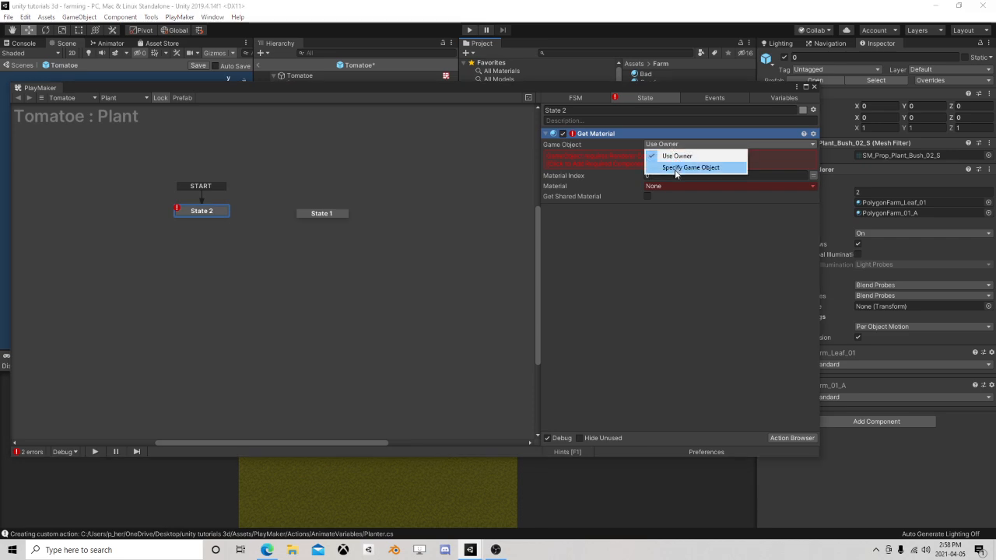
{"action": "left_click", "coordinate": [677, 167]}
{"action": "left_click", "coordinate": [814, 156]}
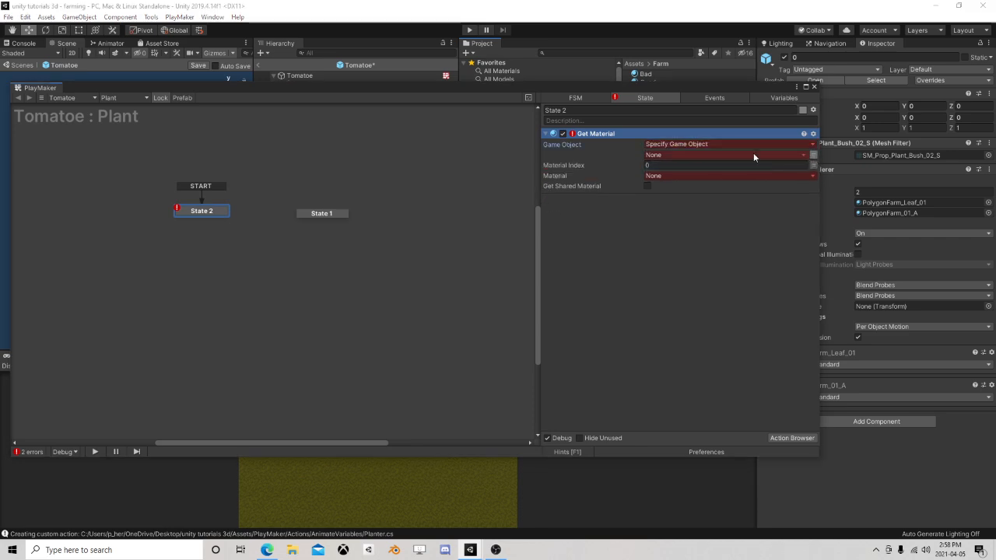
{"action": "left_click", "coordinate": [812, 157]}
{"action": "left_click_drag", "start_coordinate": [761, 91], "coordinate": [700, 144]}
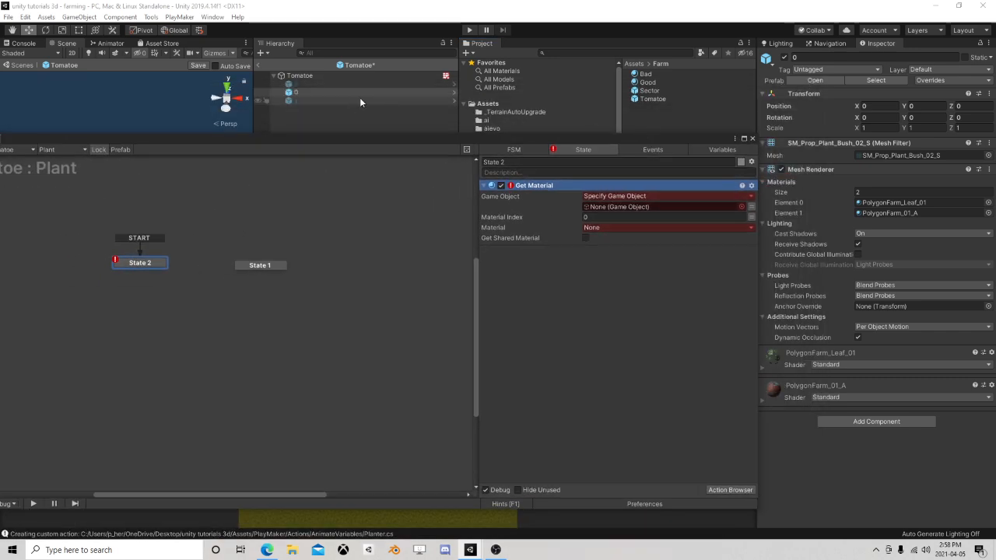
{"action": "left_click_drag", "start_coordinate": [322, 92], "coordinate": [665, 207]}
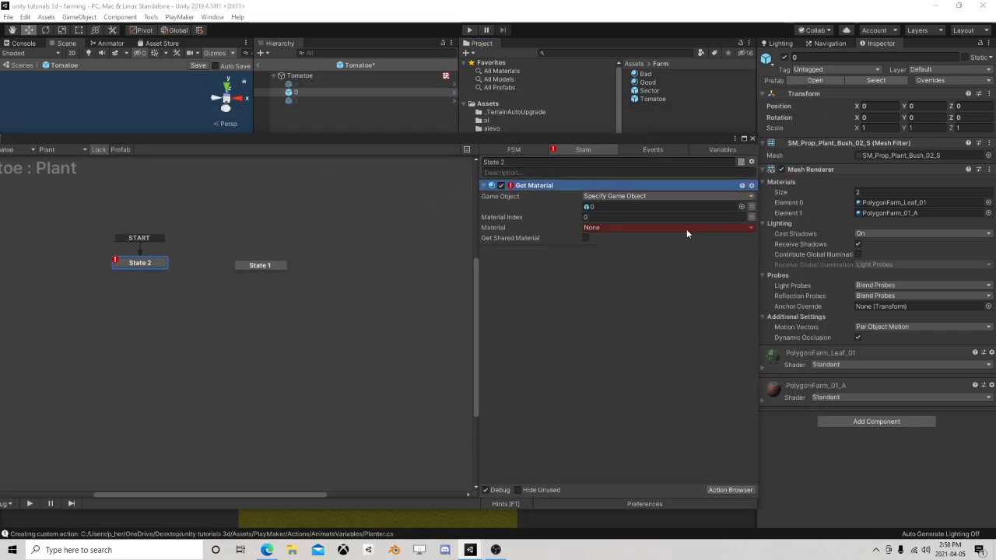
Step: Store the Get Material action's result in a new variable named NormalMaterial
{"action": "left_click", "coordinate": [599, 229]}
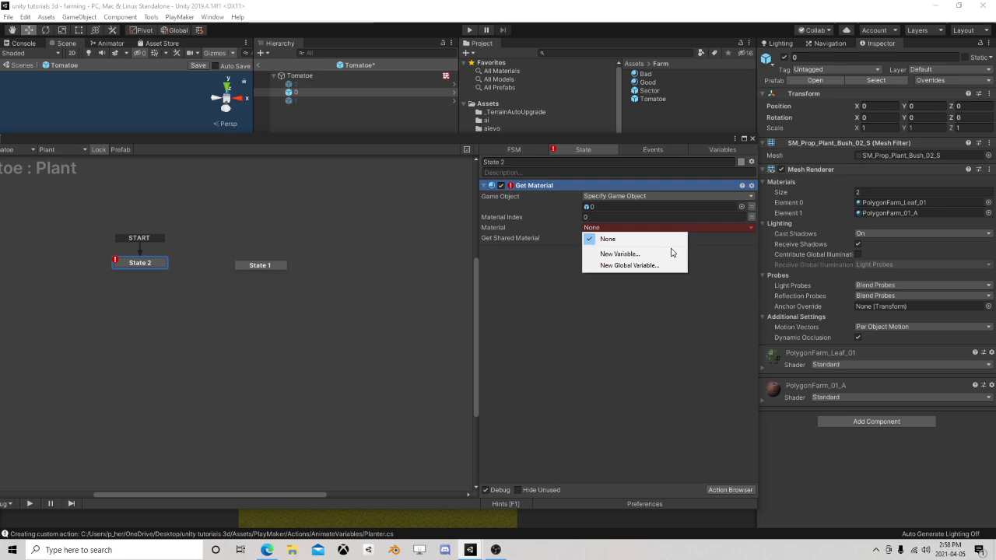
{"action": "left_click", "coordinate": [623, 254]}
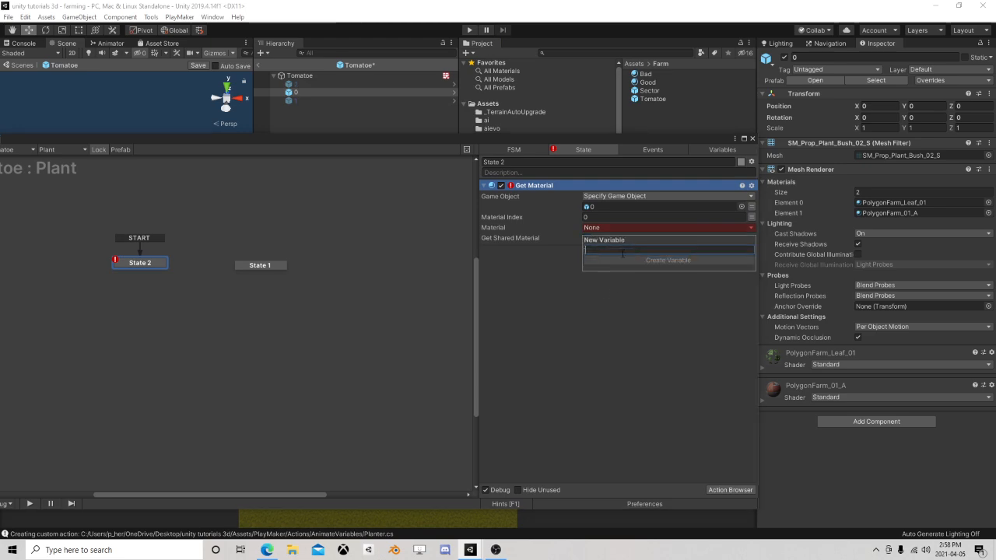
{"action": "type", "text": "NormalMateri"}
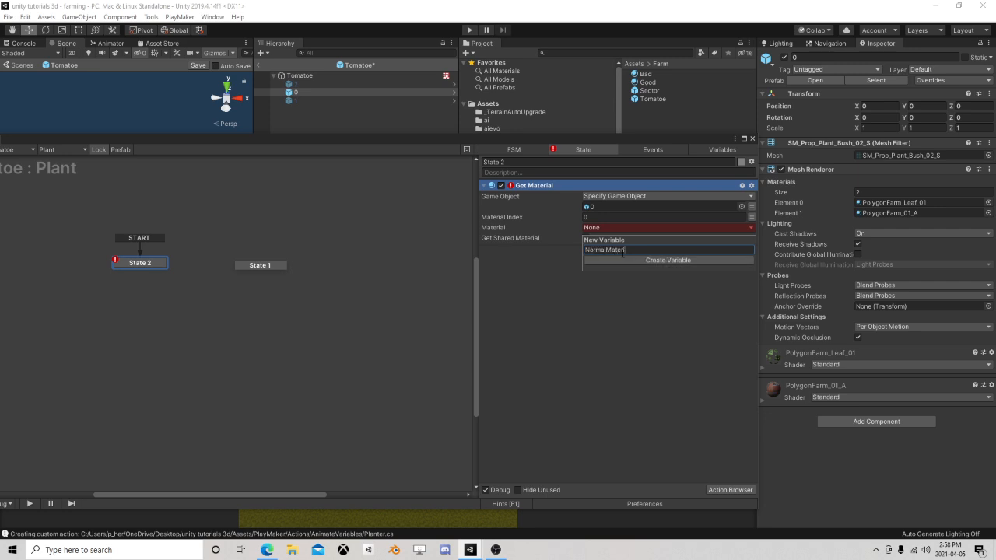
{"action": "type", "text": "al"}
{"action": "key", "text": "Return"}
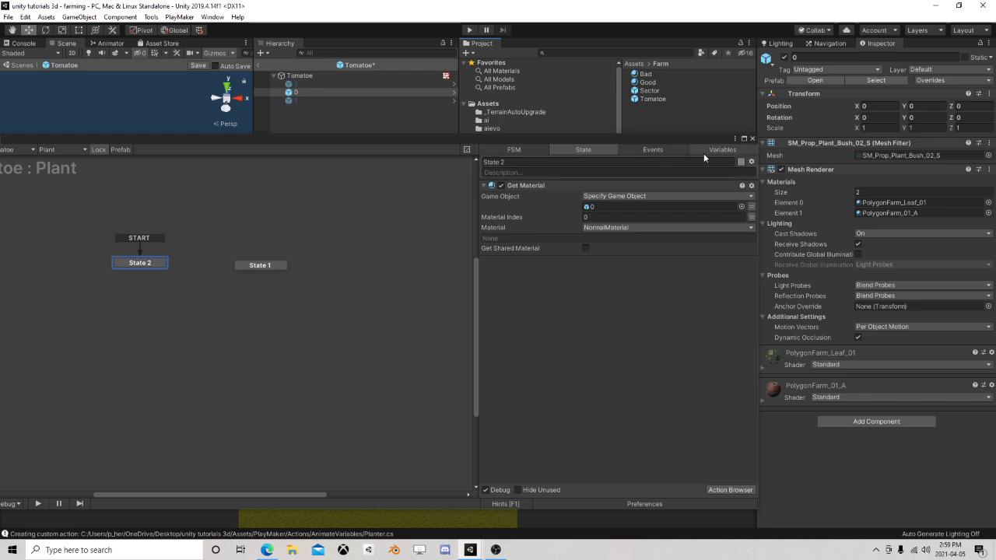
{"action": "left_click", "coordinate": [595, 228]}
{"action": "left_click", "coordinate": [540, 285]}
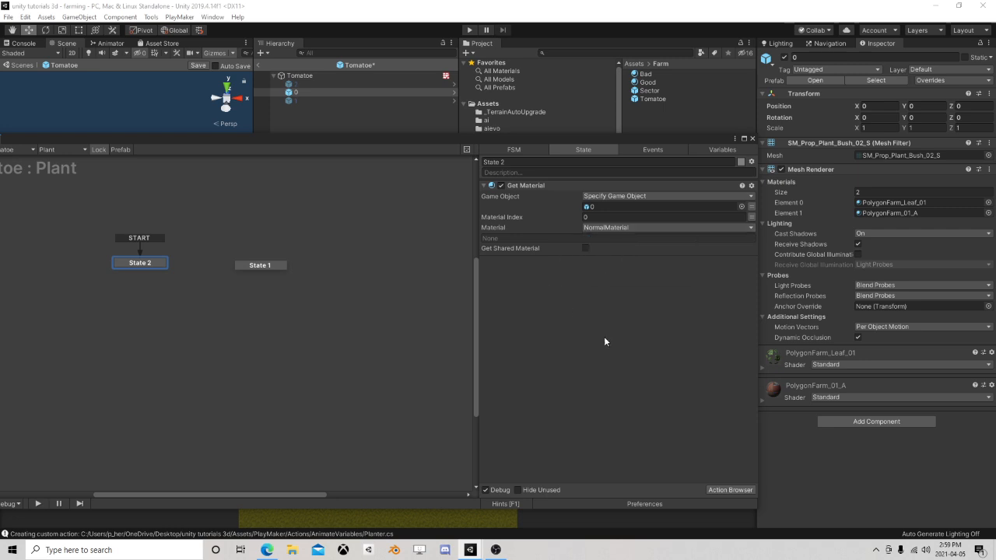
Step: Delete the unused MeshRenderer variable 0 from the Plant FSM and return to State 2's actions
{"action": "left_click", "coordinate": [722, 150]}
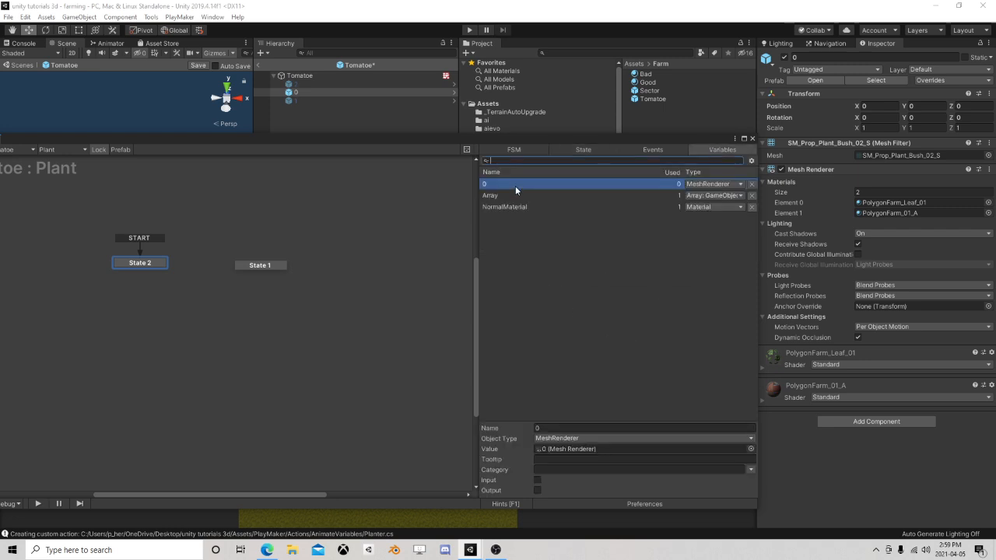
{"action": "left_click", "coordinate": [751, 184]}
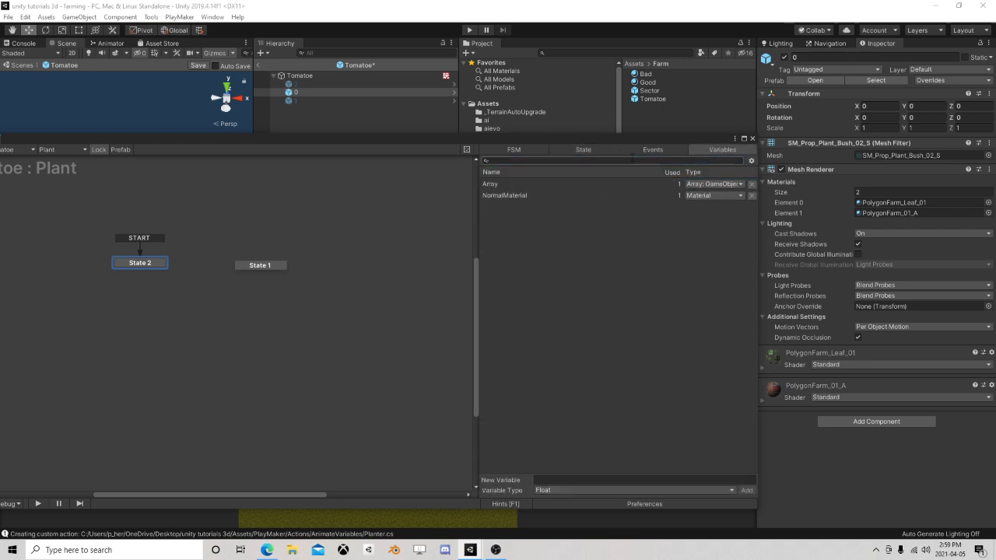
{"action": "left_click", "coordinate": [583, 150]}
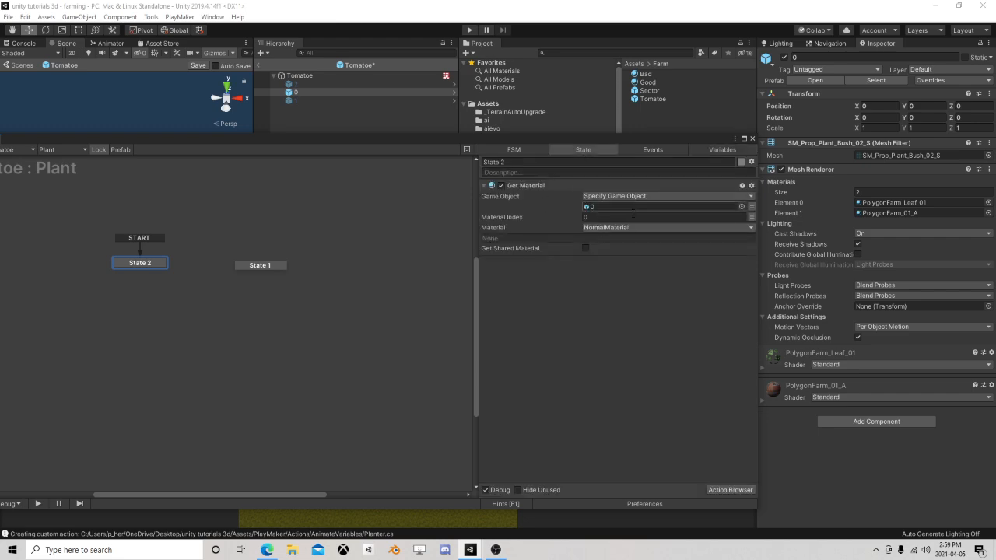
Step: Add a Get Component action to State 2 of the Plant FSM
{"action": "left_click", "coordinate": [255, 266]}
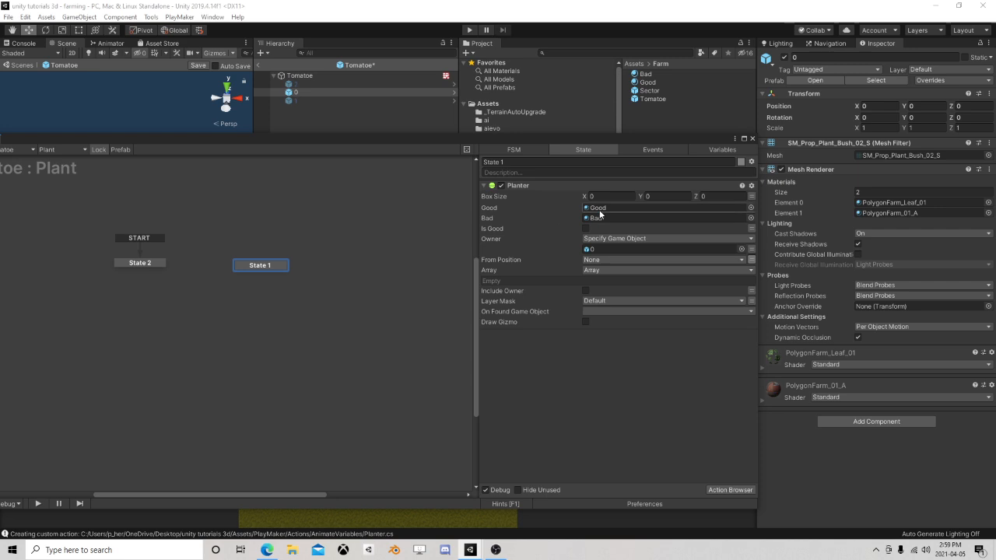
{"action": "left_click", "coordinate": [154, 267]}
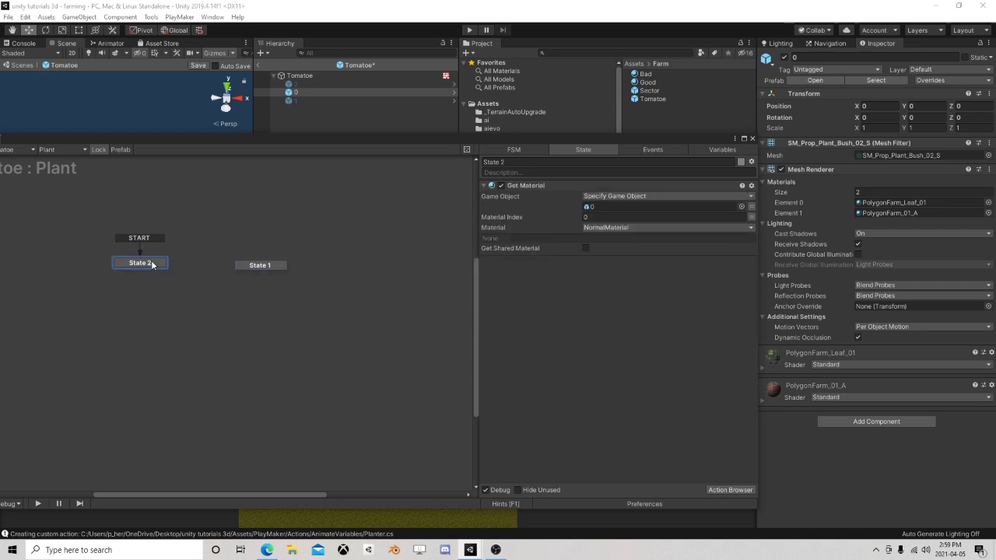
{"action": "right_click", "coordinate": [154, 267]}
{"action": "key", "text": "Escape"}
{"action": "left_click", "coordinate": [730, 489]}
{"action": "type", "text": "get c"}
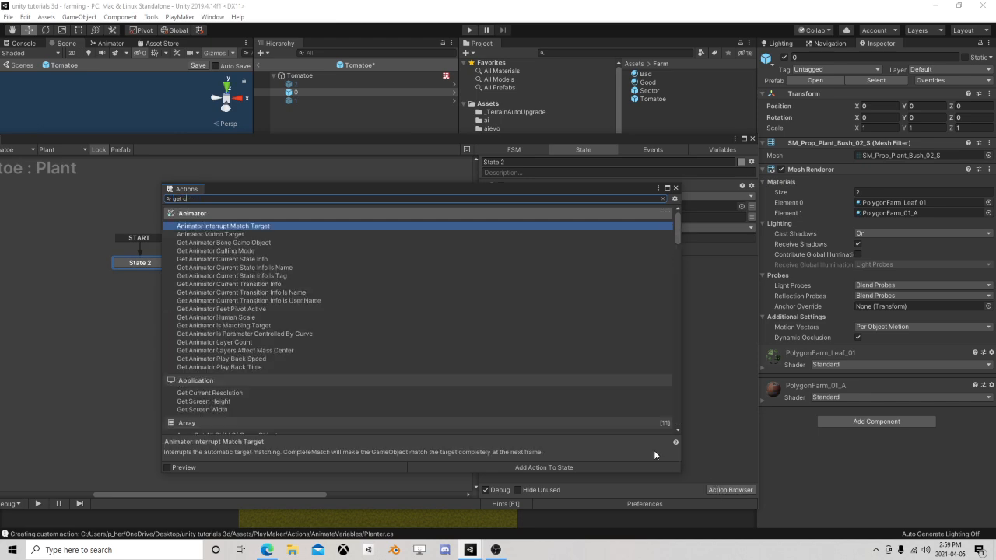
{"action": "type", "text": "omp"}
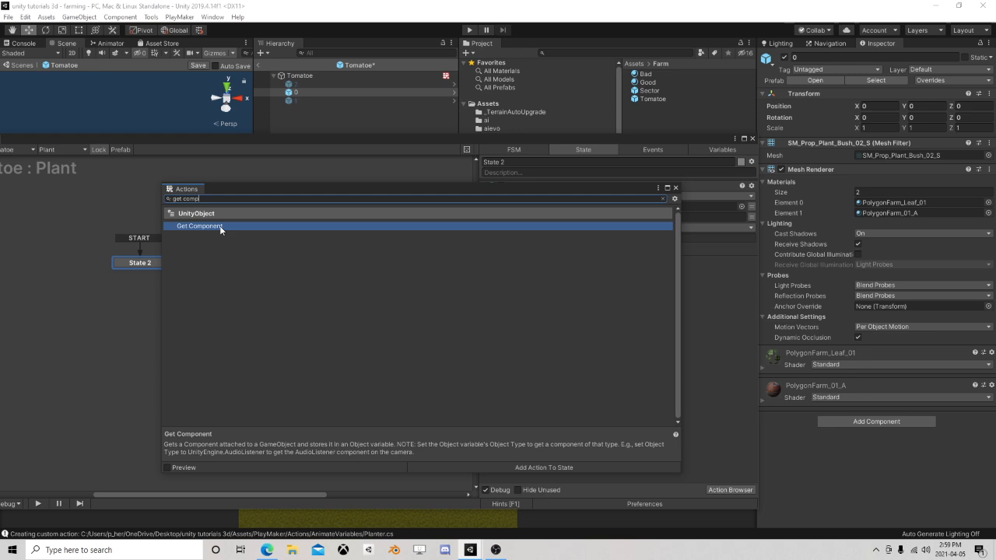
{"action": "key", "text": "Return"}
{"action": "left_click", "coordinate": [674, 188]}
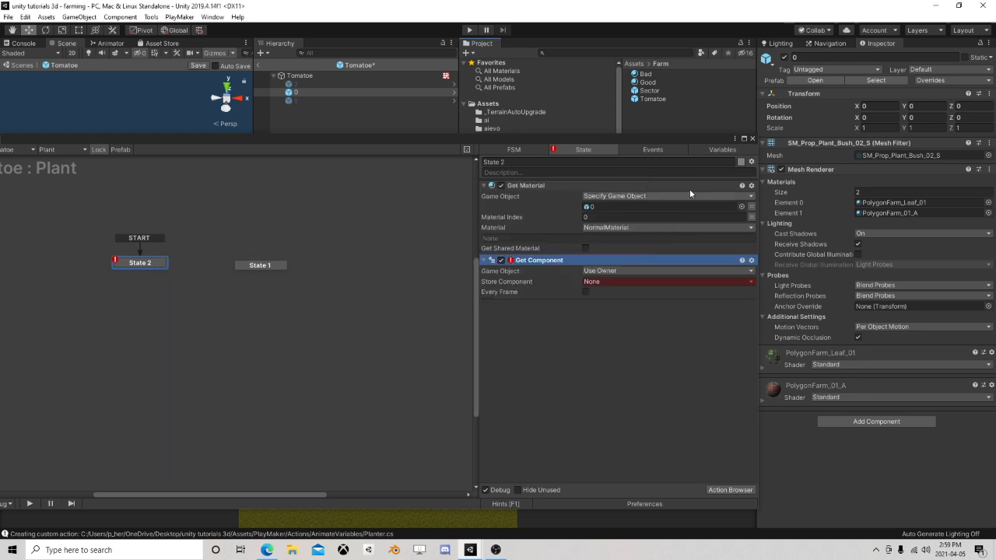
Step: Create an FSM variable from the Tomatoe object's Box Collider and store the Get Component action's result in it
{"action": "left_click", "coordinate": [721, 151]}
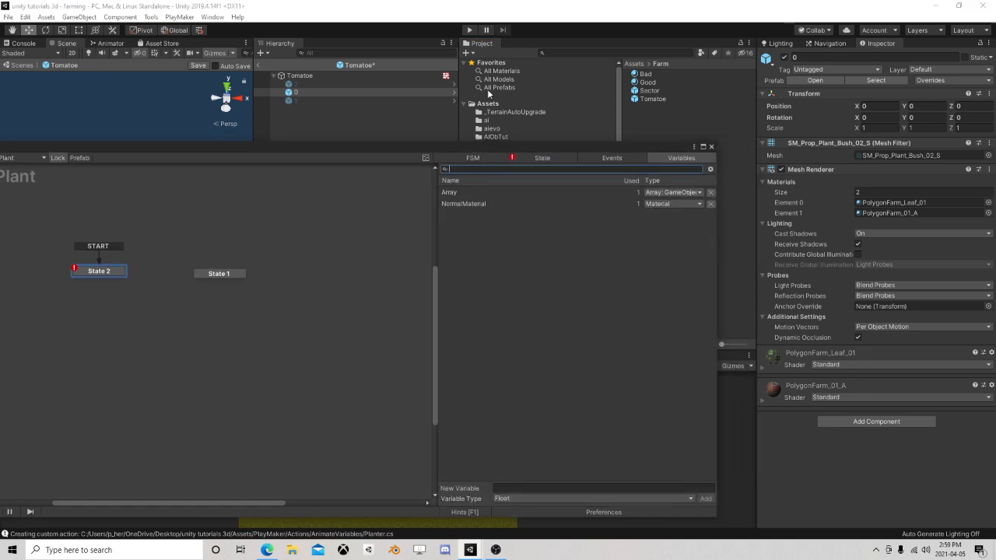
{"action": "left_click", "coordinate": [322, 78]}
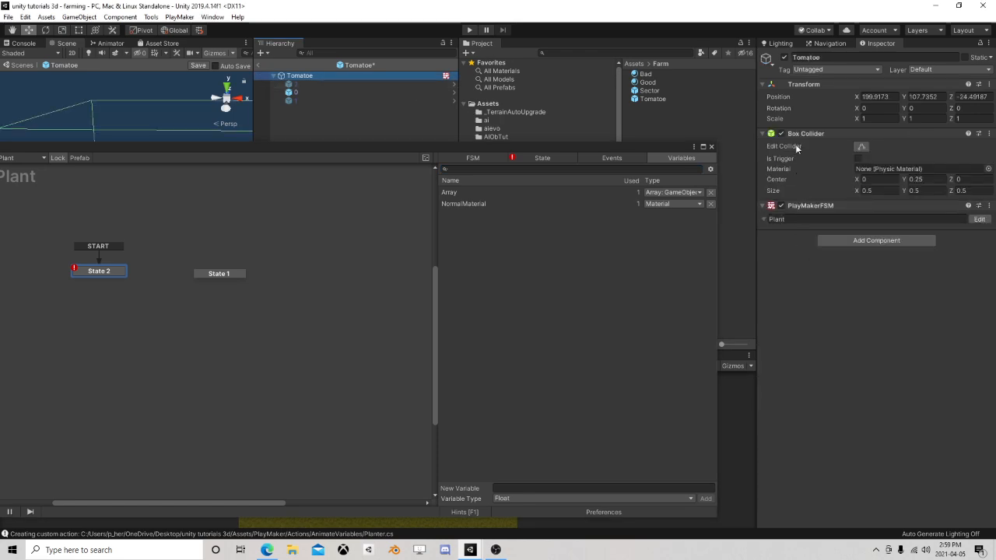
{"action": "left_click_drag", "start_coordinate": [802, 133], "coordinate": [532, 280]}
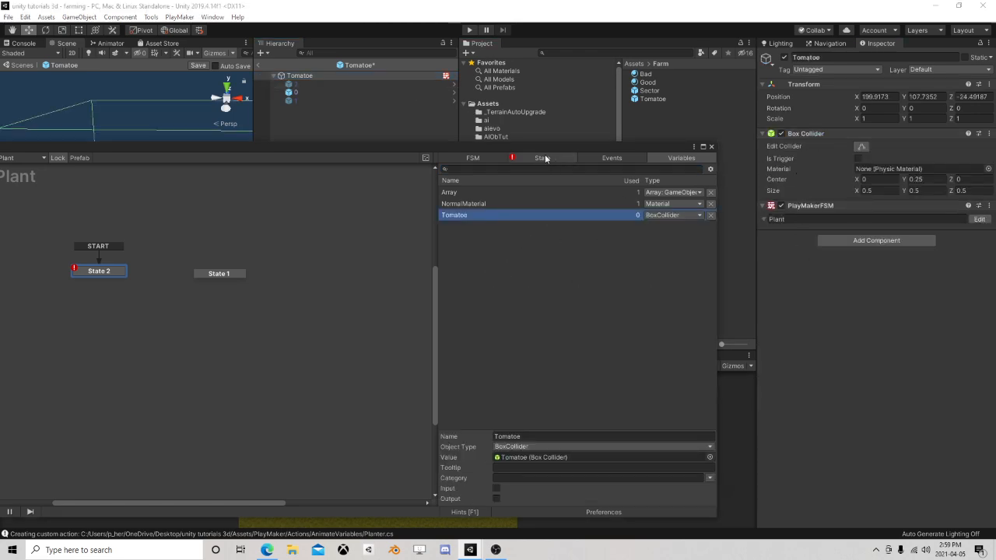
{"action": "left_click", "coordinate": [545, 159]}
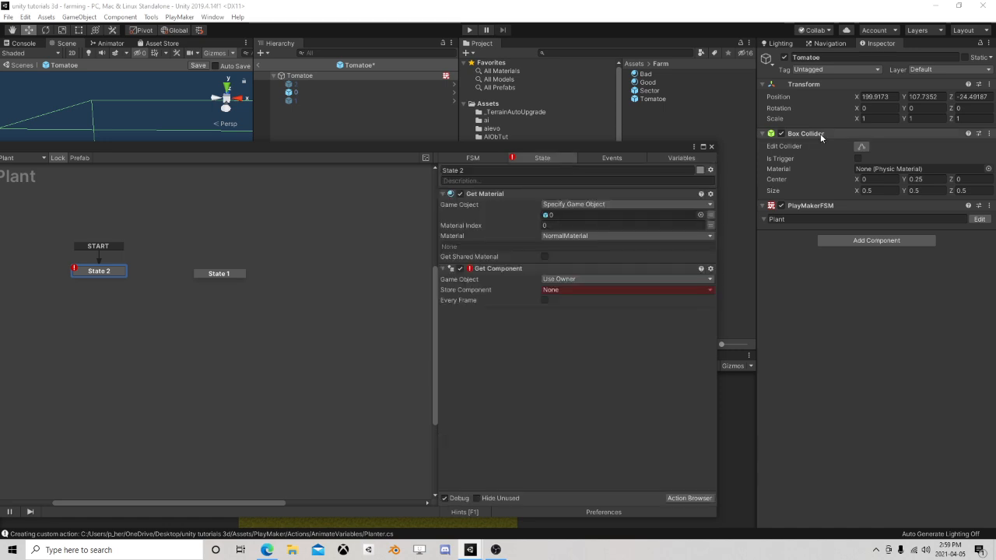
{"action": "left_click", "coordinate": [572, 290]}
{"action": "left_click", "coordinate": [572, 312]}
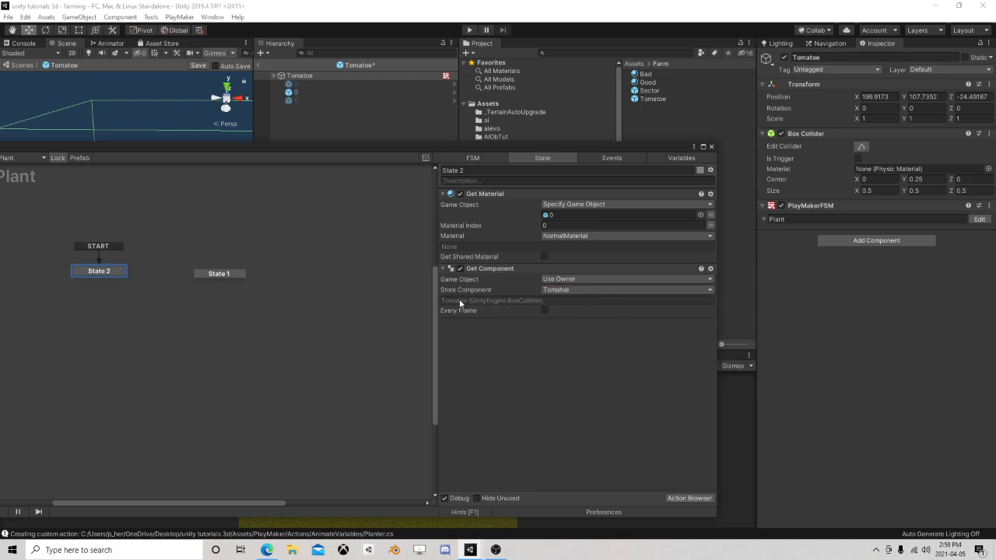
Step: Rename the Tomatoe collider variable to BoxCollider
{"action": "left_click", "coordinate": [675, 158]}
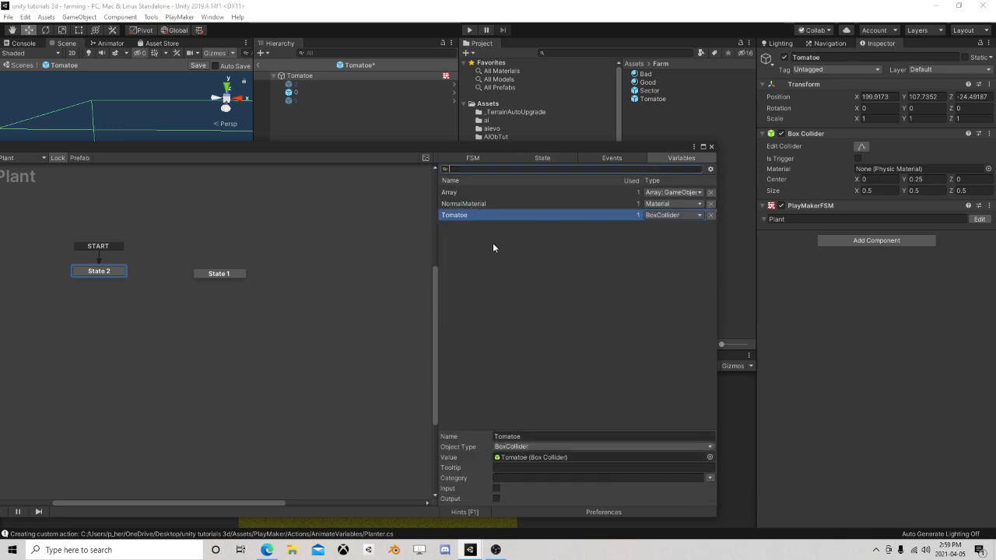
{"action": "left_click", "coordinate": [544, 436]}
{"action": "type", "text": "Bo"}
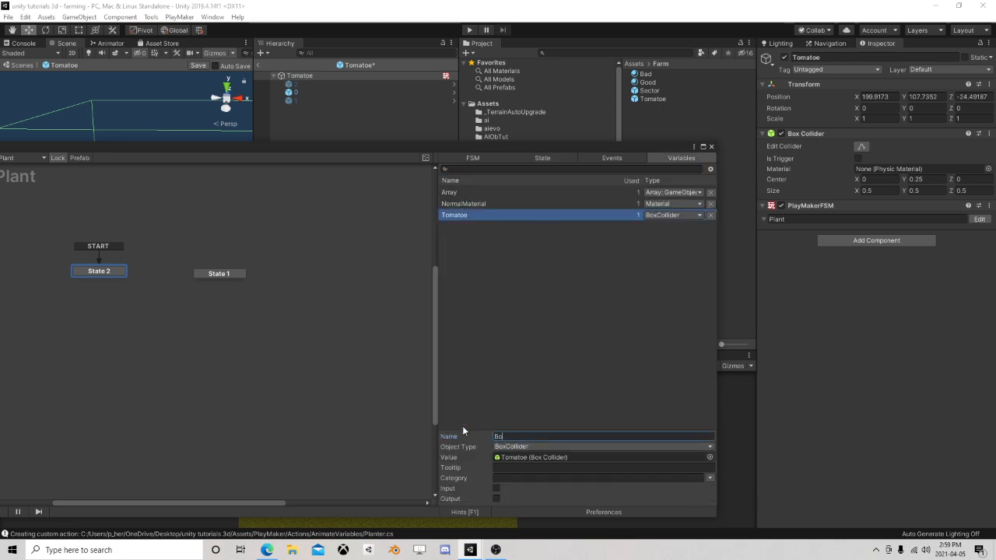
{"action": "type", "text": "xCollider"}
{"action": "key", "text": "Return"}
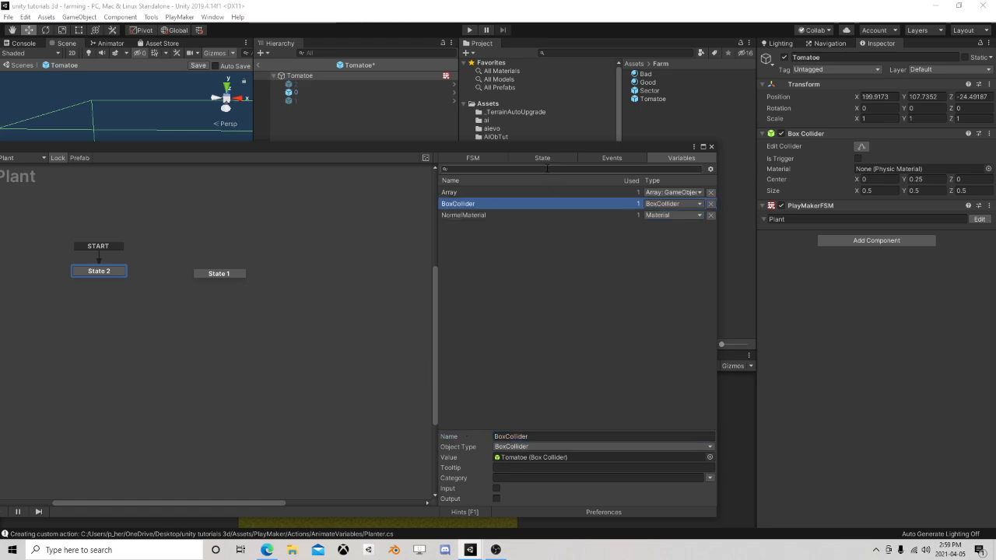
Step: Add a Get Property action to State 2 after Get Component
{"action": "left_click", "coordinate": [543, 158]}
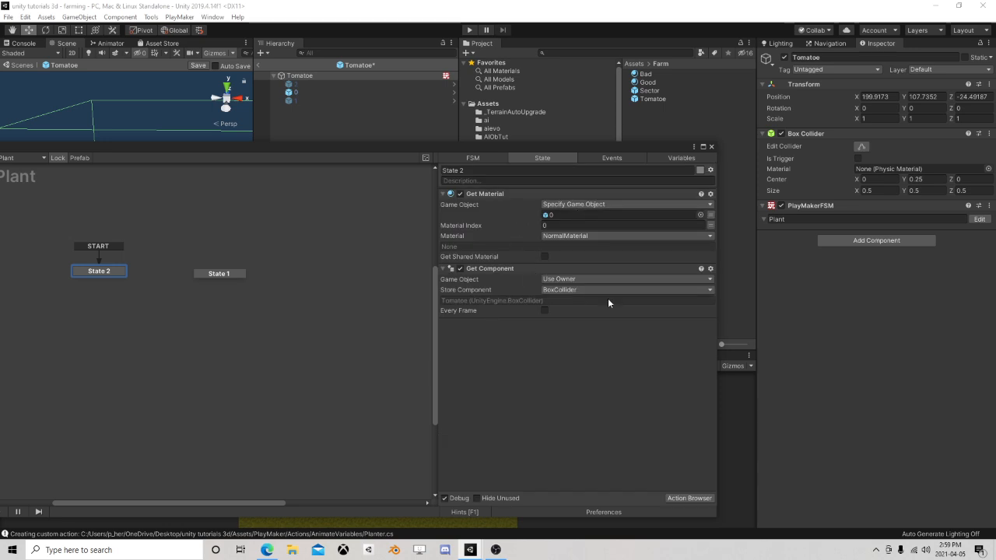
{"action": "left_click", "coordinate": [695, 499]}
{"action": "type", "text": "ge"}
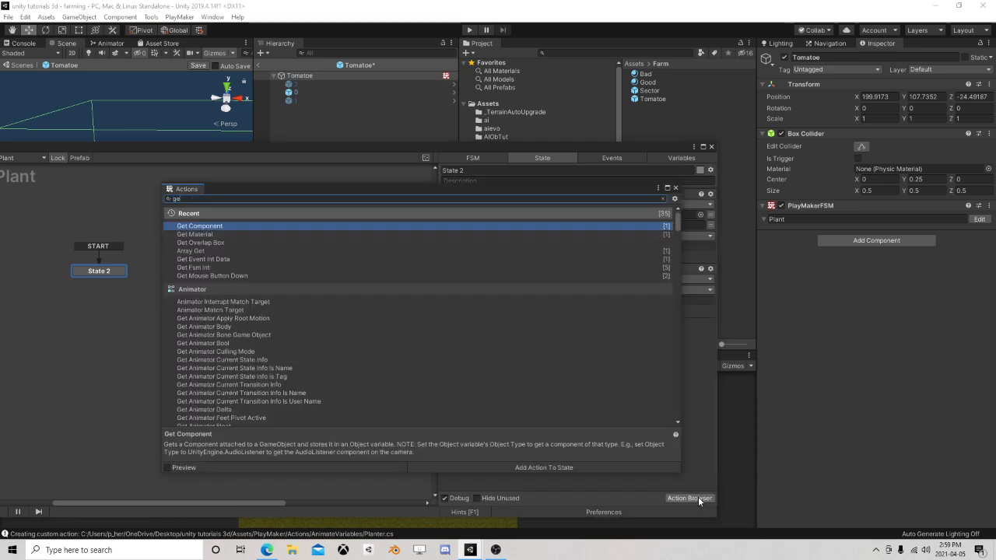
{"action": "type", "text": "t pro"}
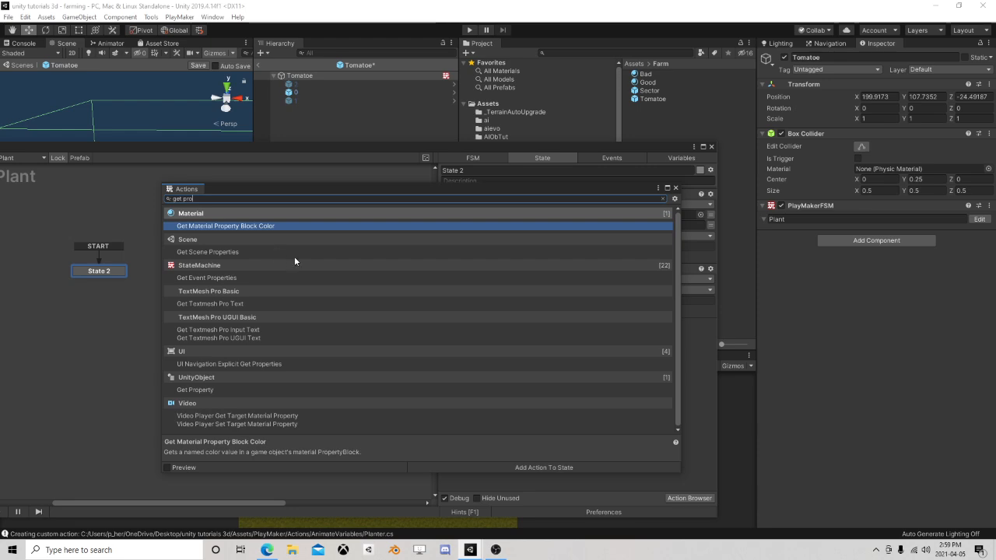
{"action": "type", "text": "p"}
{"action": "double_click", "coordinate": [218, 330]}
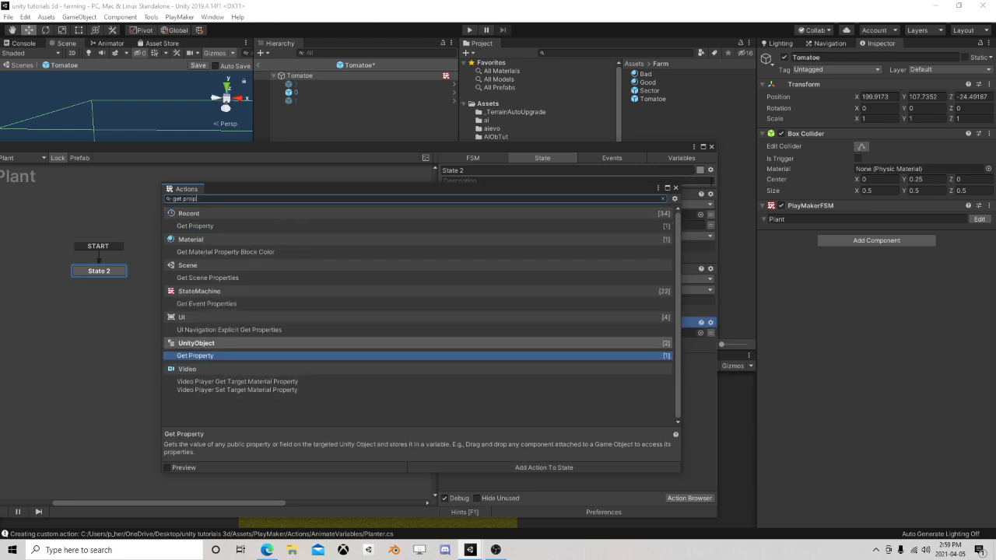
{"action": "left_click", "coordinate": [675, 188]}
Step: Set the Get Property action's target object to the BoxCollider variable and its property to size as a Vector3
{"action": "left_click", "coordinate": [711, 333]}
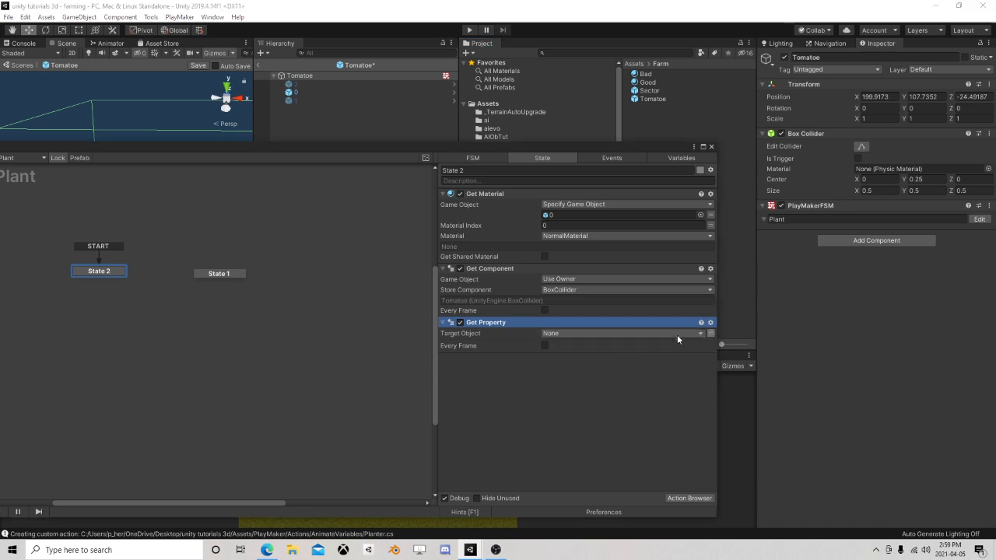
{"action": "left_click", "coordinate": [639, 337]}
{"action": "left_click", "coordinate": [576, 356]}
{"action": "left_click", "coordinate": [599, 364]}
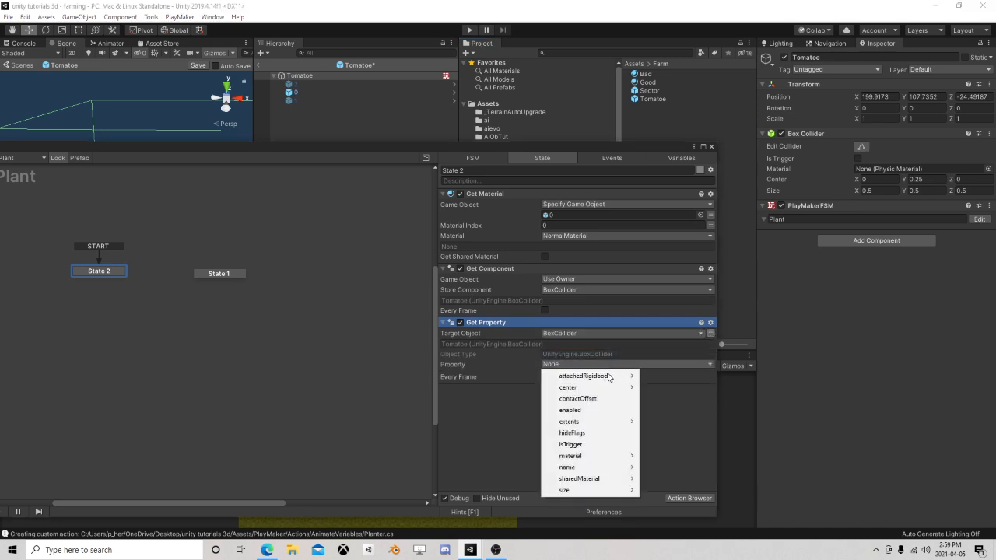
{"action": "mouse_move", "coordinate": [565, 489]}
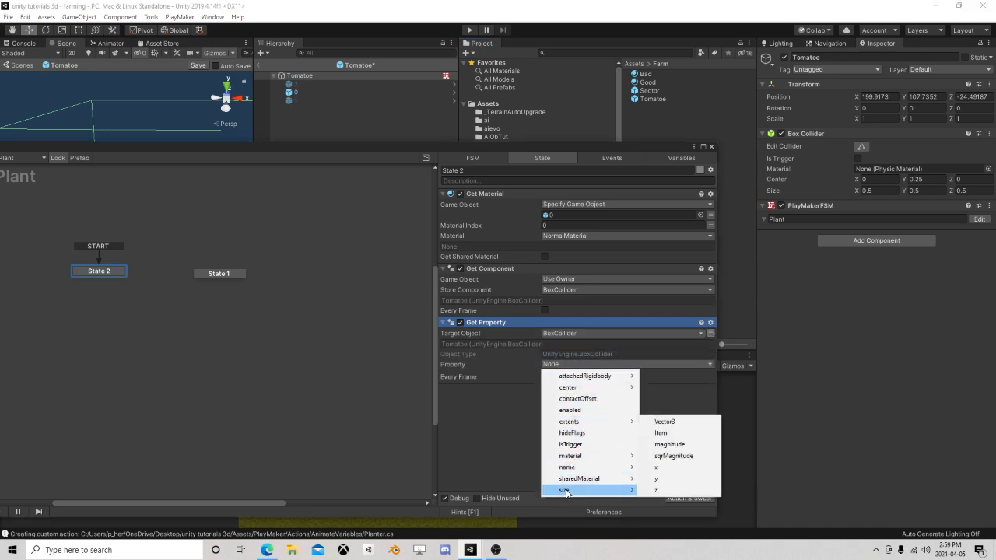
{"action": "left_click", "coordinate": [685, 423]}
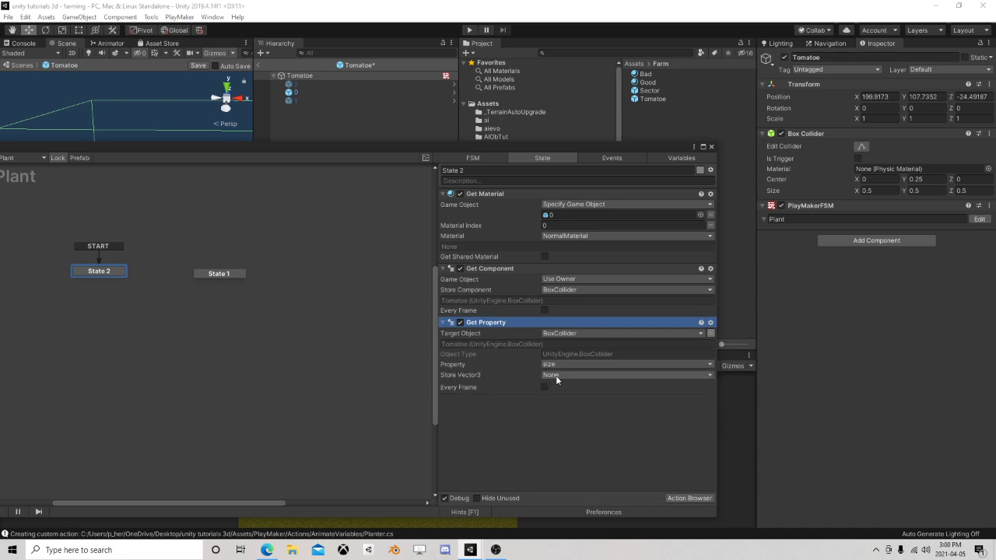
Step: Store the Get Property action's Vector3 in a new variable named Size
{"action": "left_click", "coordinate": [556, 375]}
{"action": "left_click", "coordinate": [583, 398]}
{"action": "type", "text": "Size"}
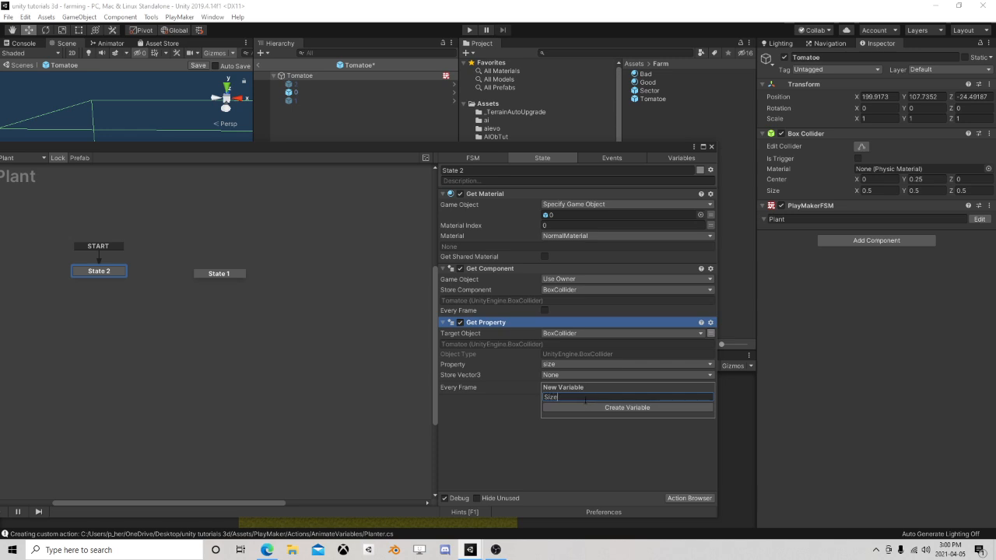
{"action": "key", "text": "Return"}
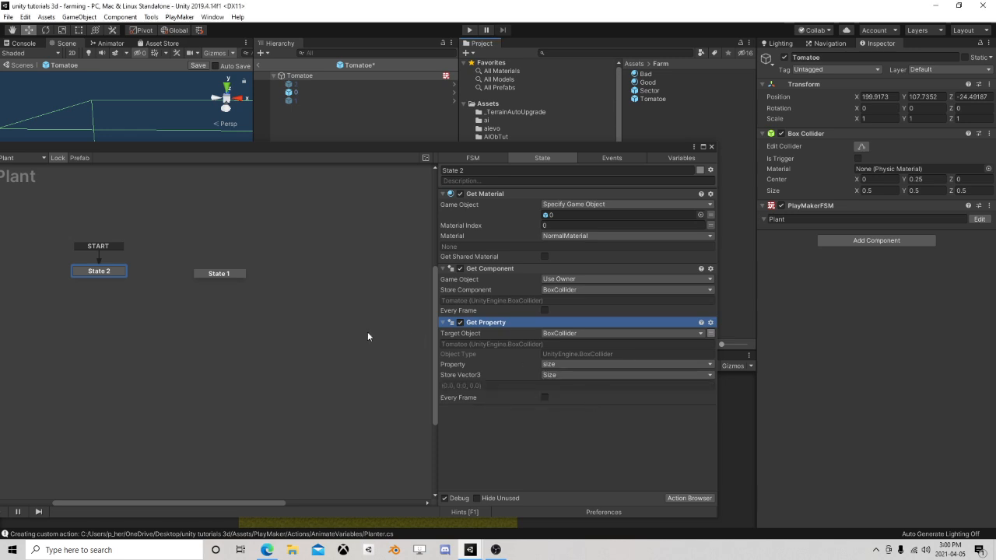
Step: Add a FINISHED transition to State 2 and link it to State 1
{"action": "right_click", "coordinate": [113, 270]}
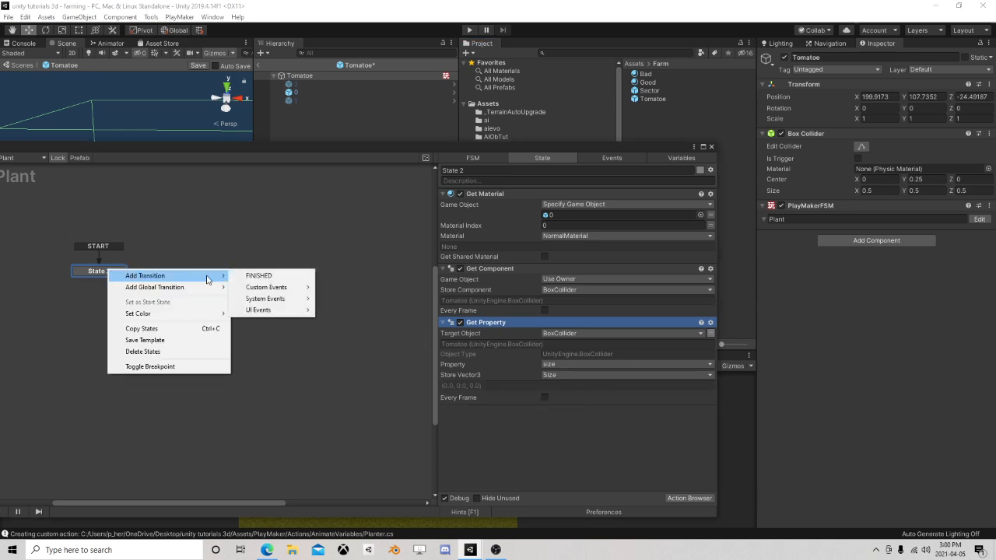
{"action": "left_click", "coordinate": [253, 270]}
{"action": "left_click_drag", "start_coordinate": [98, 280], "coordinate": [212, 274]}
Step: Set the Box Size of State 1's Planter action to the Size variable
{"action": "left_click", "coordinate": [214, 274]}
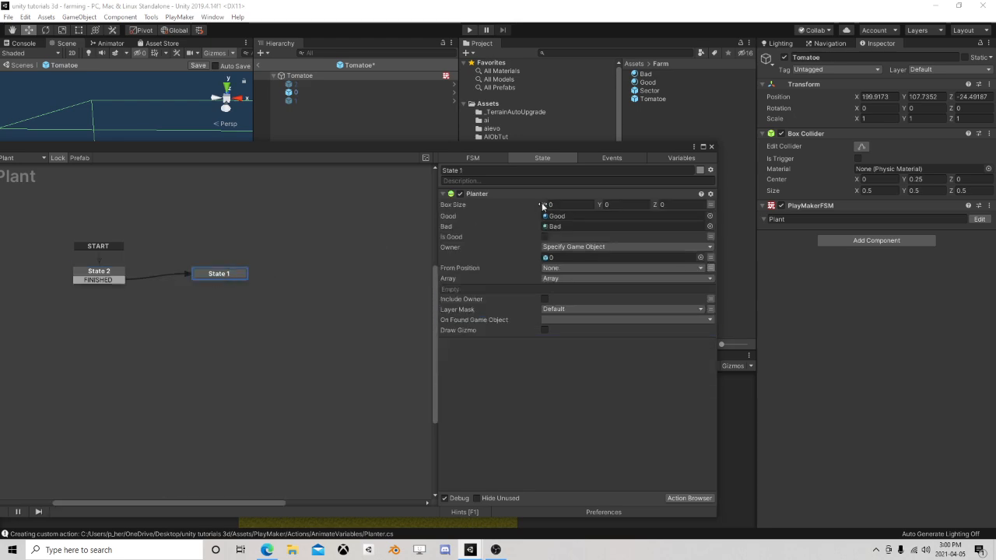
{"action": "left_click", "coordinate": [710, 209]}
{"action": "left_click", "coordinate": [685, 205]}
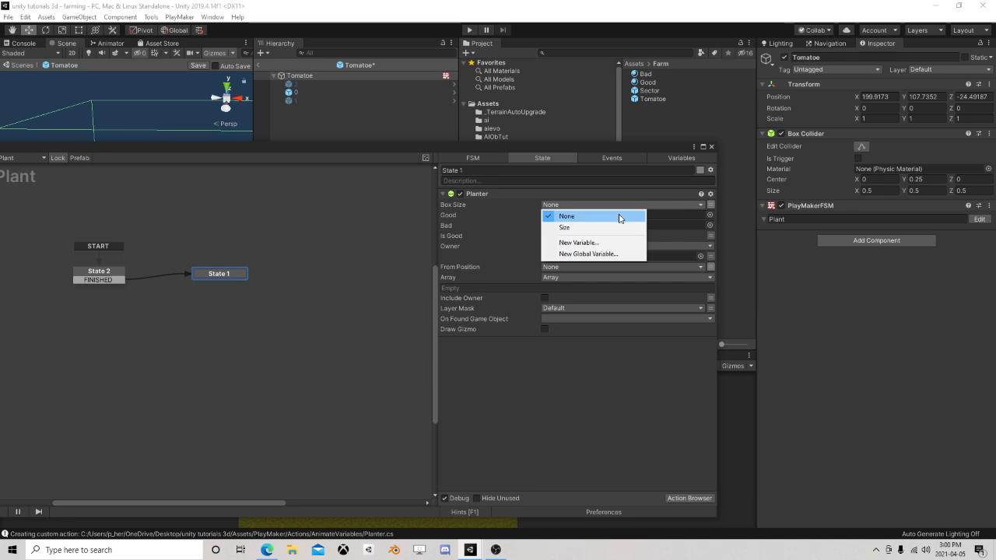
{"action": "left_click", "coordinate": [600, 227]}
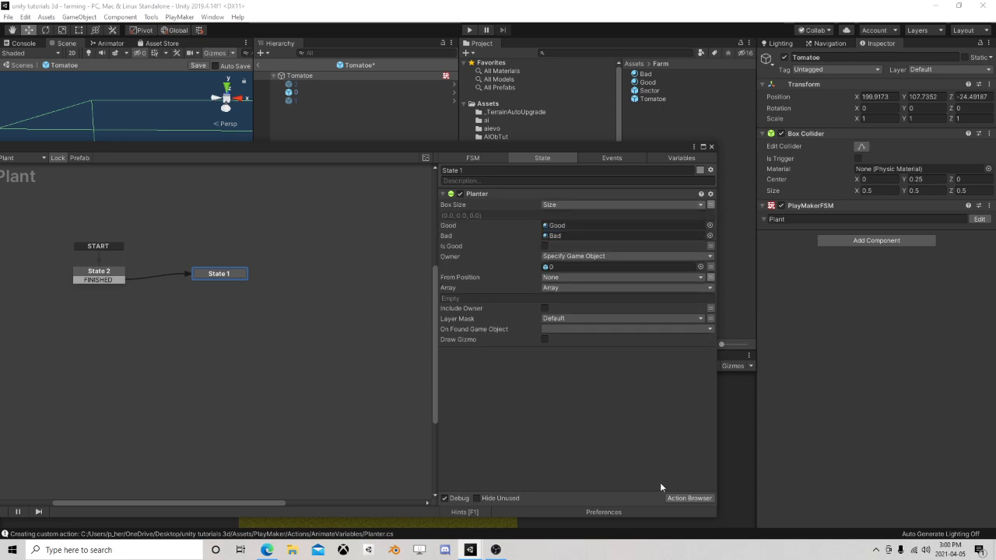
Step: Add a Get Position action to State 1
{"action": "left_click", "coordinate": [690, 498]}
{"action": "type", "text": "get pos"}
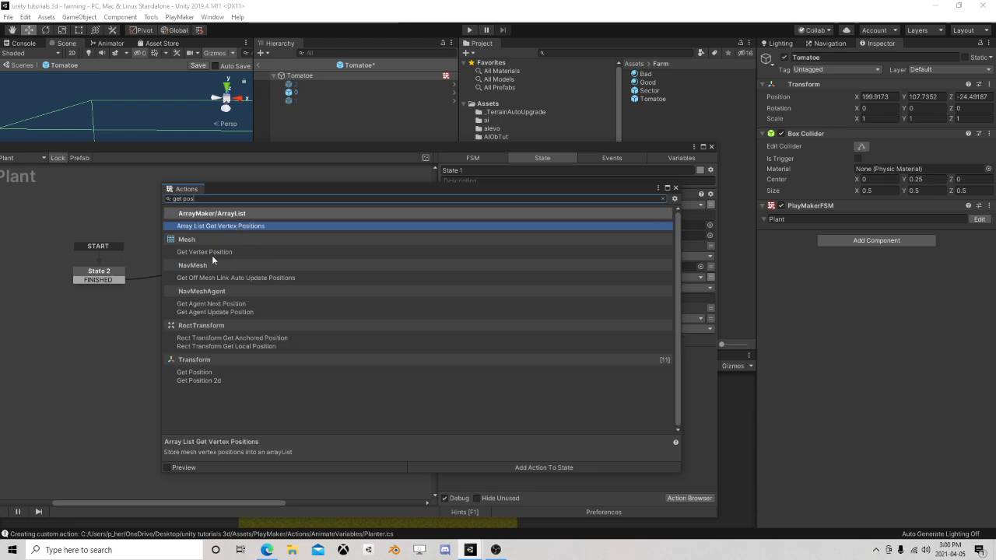
{"action": "double_click", "coordinate": [218, 371]}
{"action": "left_click", "coordinate": [676, 188]}
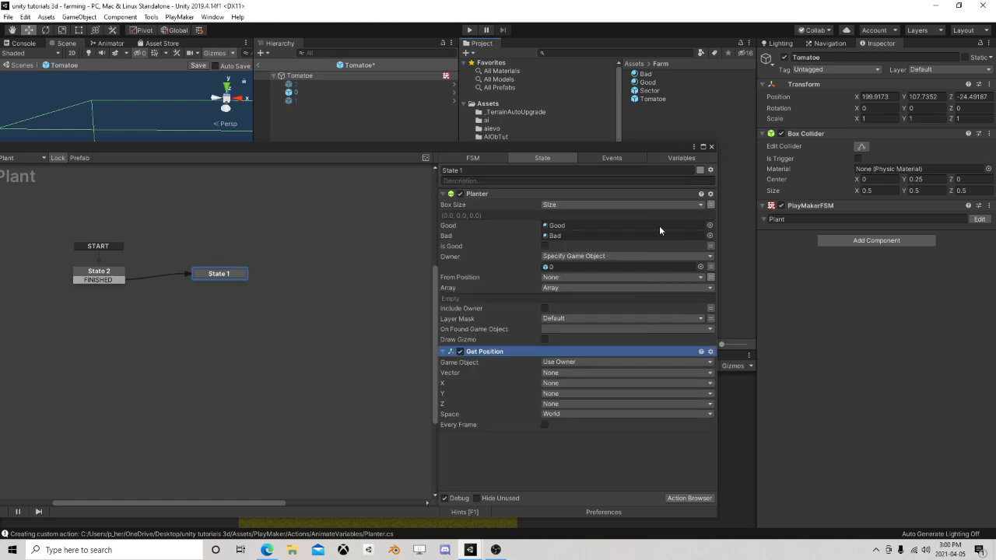
Step: Store the Get Position action's vector in a new variable named Position
{"action": "left_click_drag", "start_coordinate": [554, 150], "coordinate": [551, 34]}
{"action": "left_click", "coordinate": [562, 268]}
{"action": "left_click", "coordinate": [582, 295]}
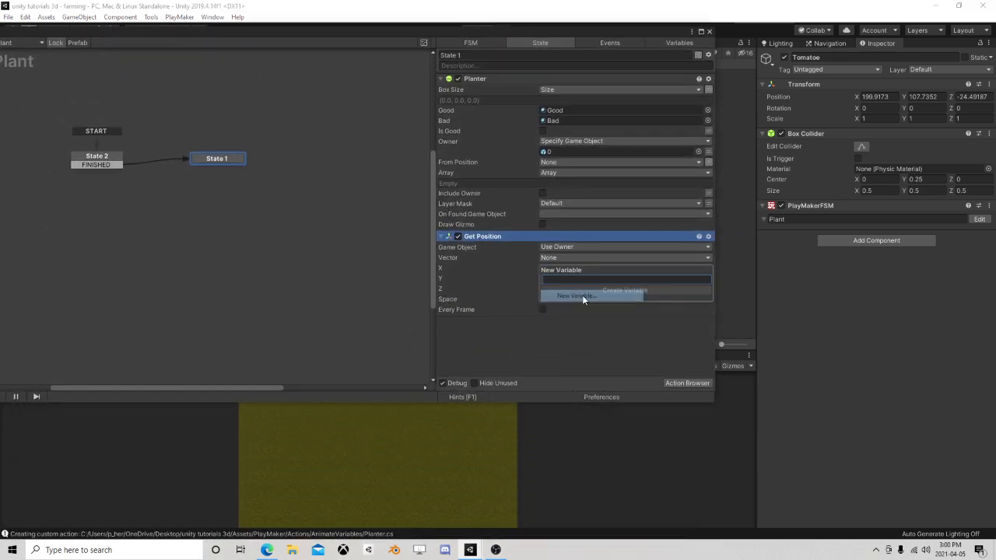
{"action": "type", "text": "Position"}
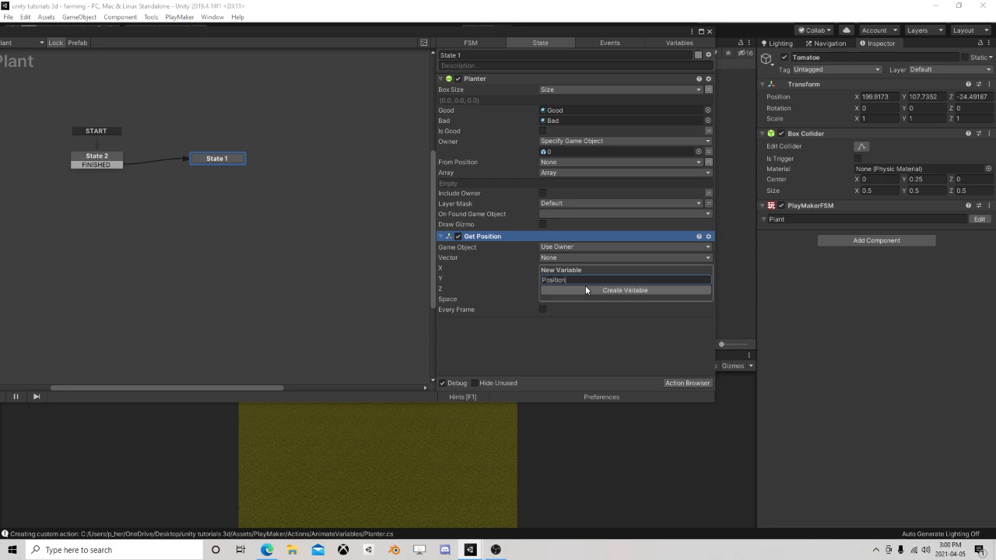
{"action": "left_click", "coordinate": [586, 291]}
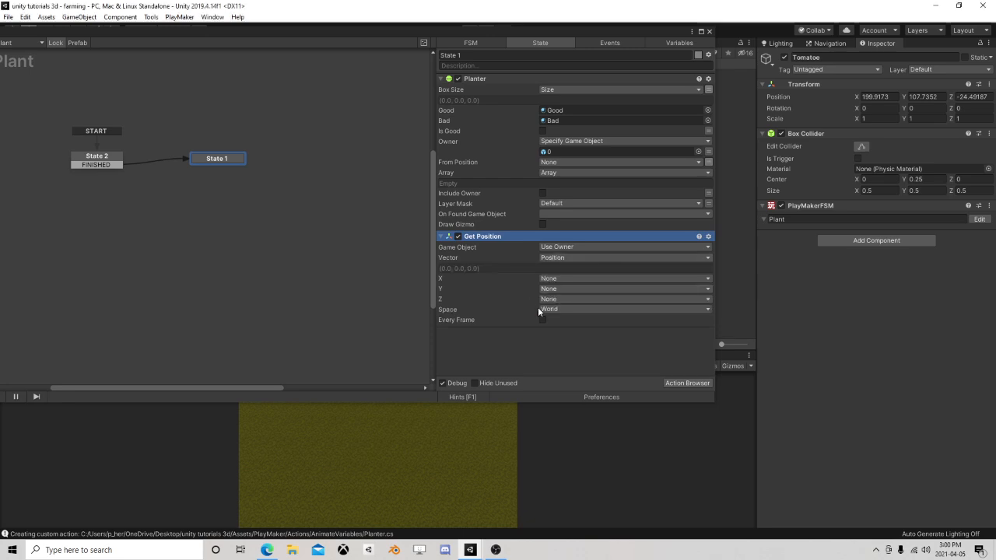
Step: Make Get Position run every frame and move it above the Planter action in State 1
{"action": "right_click", "coordinate": [495, 238]}
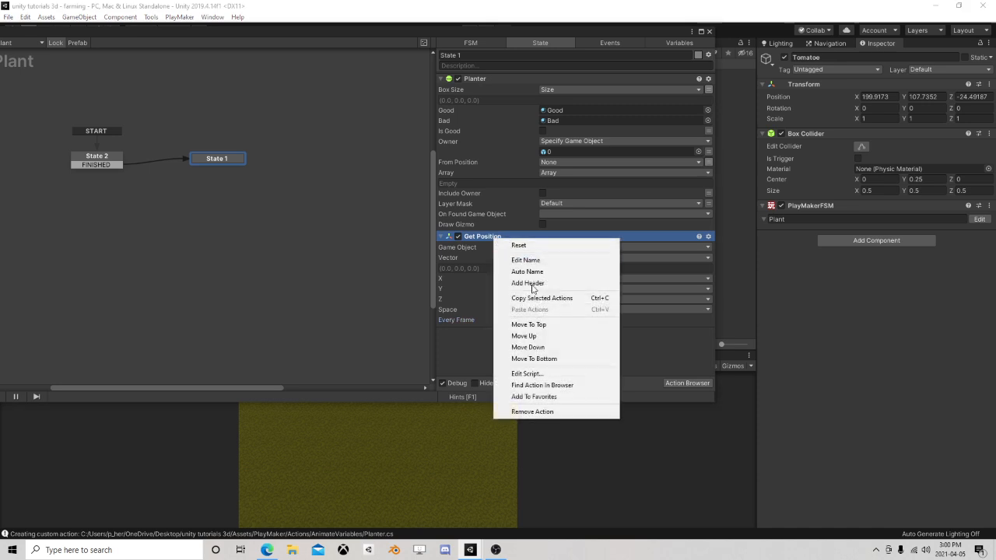
{"action": "left_click", "coordinate": [546, 325]}
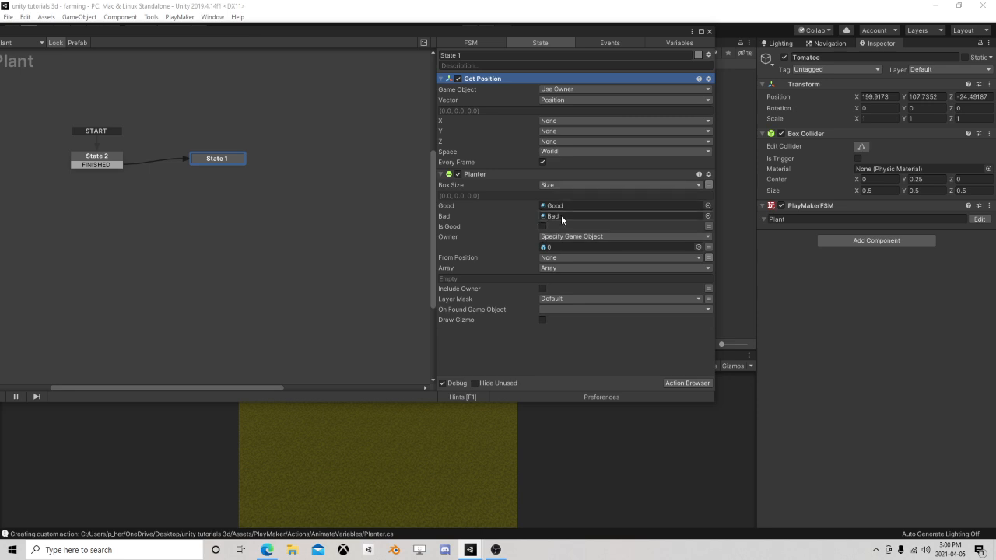
Step: Set the Planter action's From Position to the Position variable, then save the Tomatoe prefab and return to the farming scene
{"action": "left_click", "coordinate": [597, 258]}
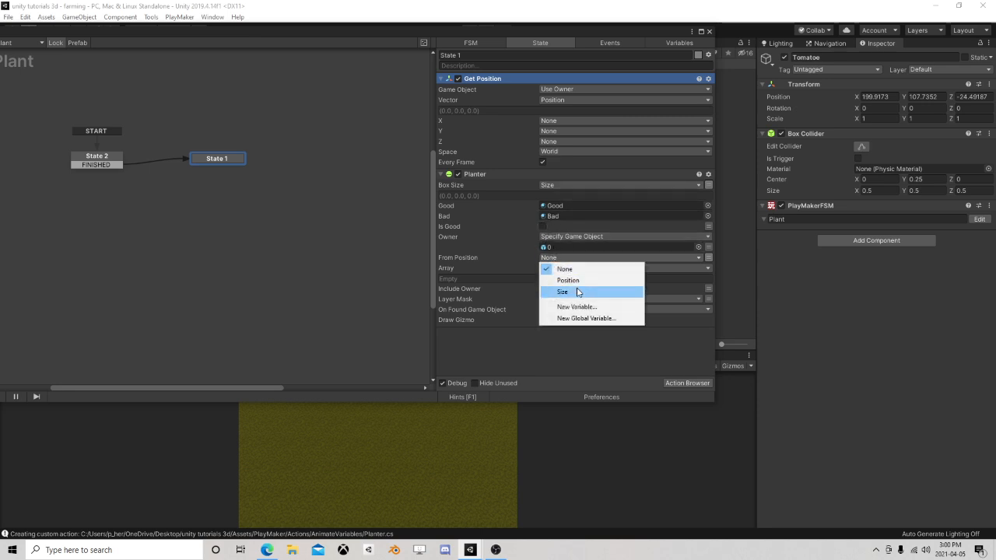
{"action": "left_click", "coordinate": [568, 280]}
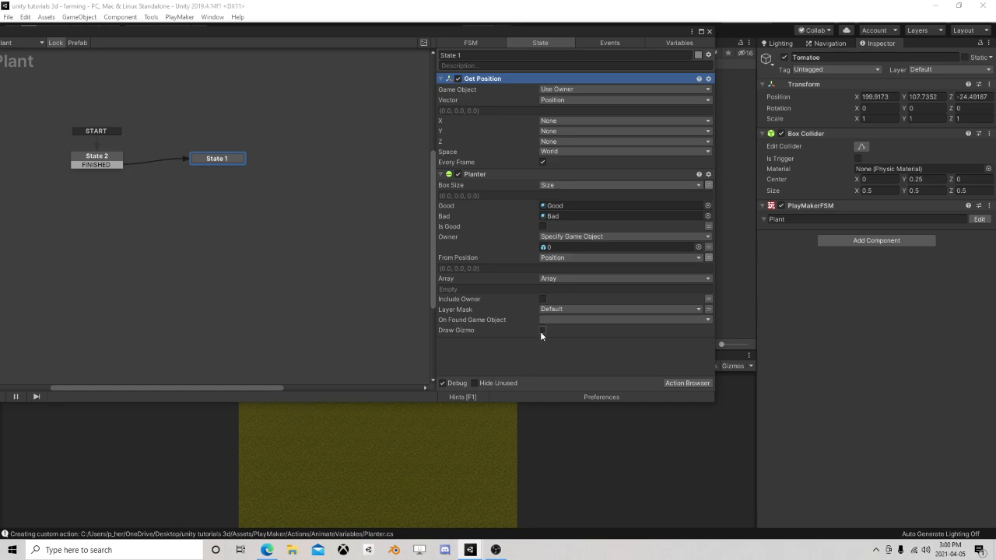
{"action": "left_click", "coordinate": [709, 31]}
{"action": "left_click", "coordinate": [197, 65]}
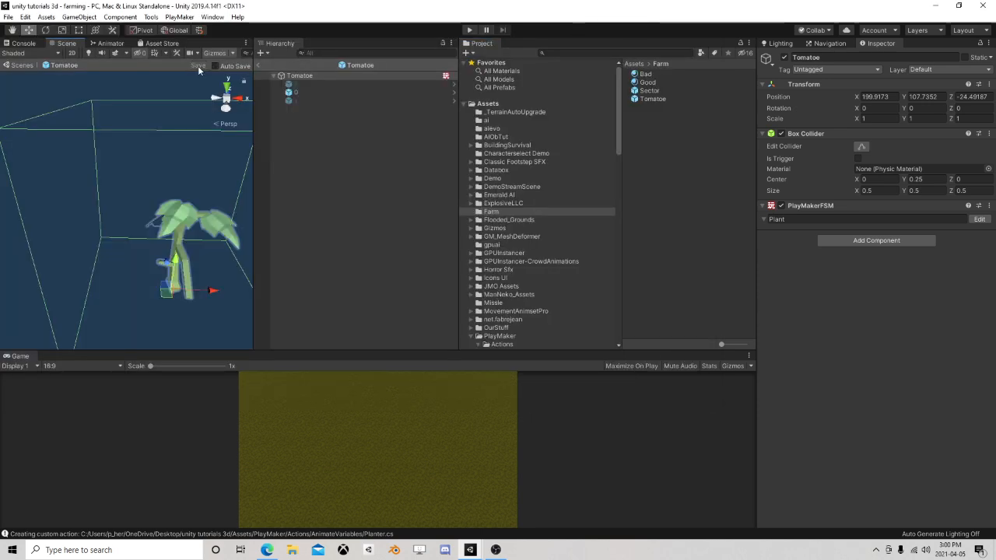
{"action": "left_click", "coordinate": [258, 66]}
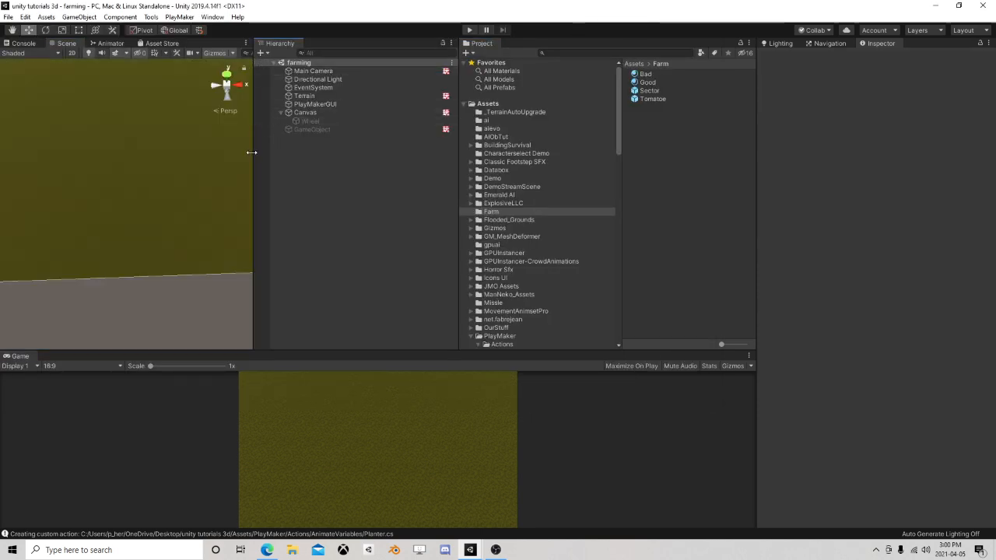
Step: Widen the Scene view and place a Tomatoe prefab instance on the terrain at about X 220.28, Z 50.91
{"action": "left_click_drag", "start_coordinate": [254, 151], "coordinate": [591, 151]}
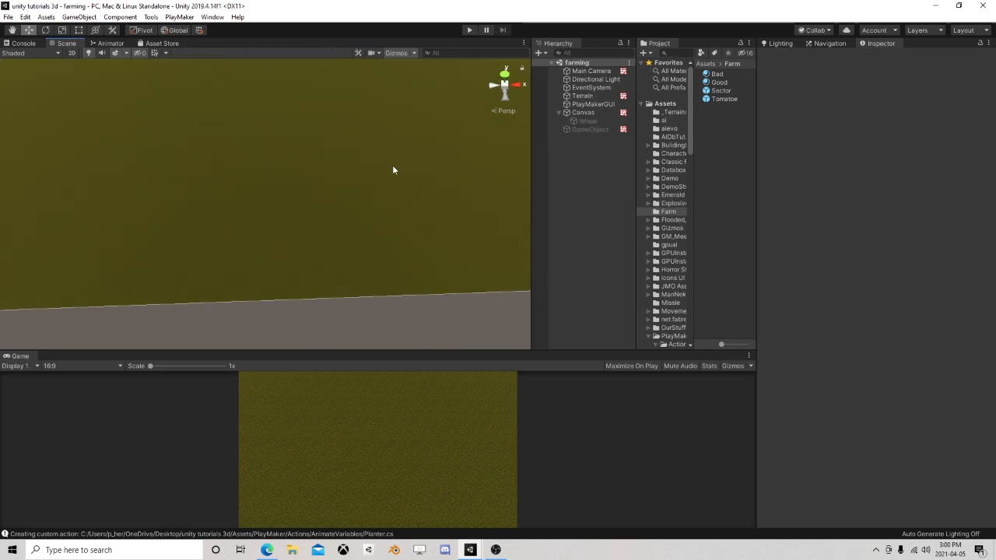
{"action": "left_click_drag", "start_coordinate": [724, 98], "coordinate": [300, 188]}
{"action": "double_click", "coordinate": [585, 79]}
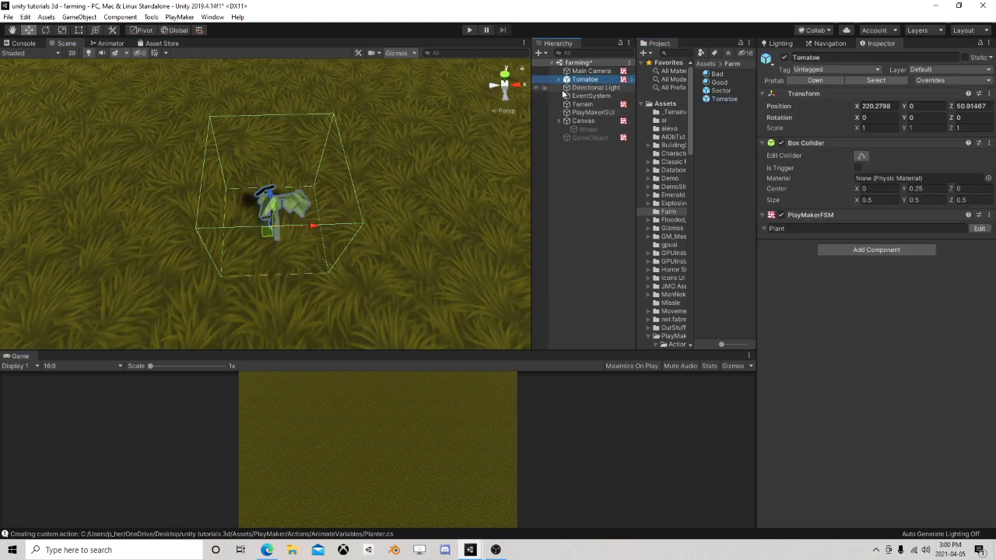
{"action": "scroll", "coordinate": [389, 188], "scroll_direction": "down", "scroll_amount": 5}
{"action": "scroll", "coordinate": [345, 167], "scroll_direction": "up", "scroll_amount": 3}
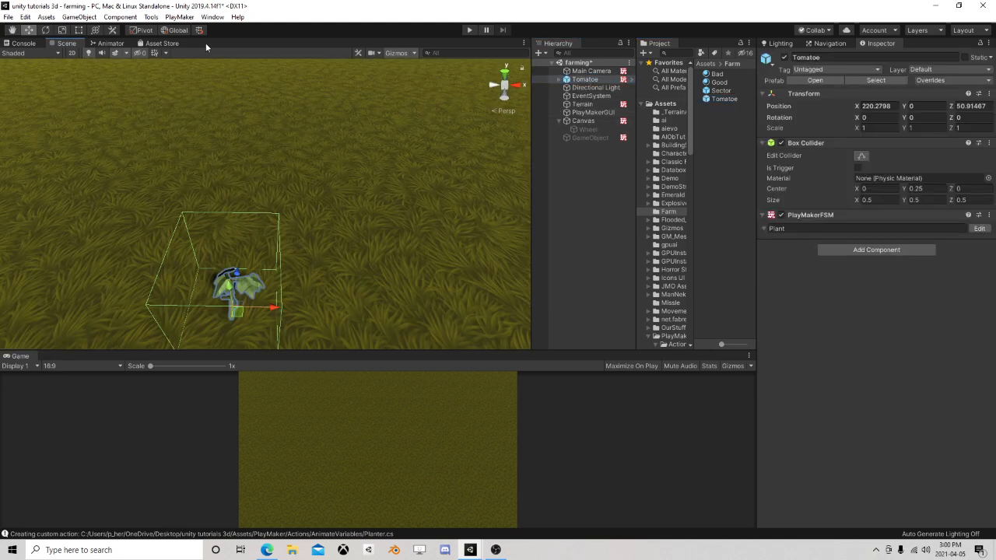
Step: Create a 3D cube and place it beside the Tomatoe plant at about X 219.68, Y 0.42, Z 52.05
{"action": "left_click", "coordinate": [120, 16]}
{"action": "mouse_move", "coordinate": [79, 16]}
{"action": "mouse_move", "coordinate": [96, 61]}
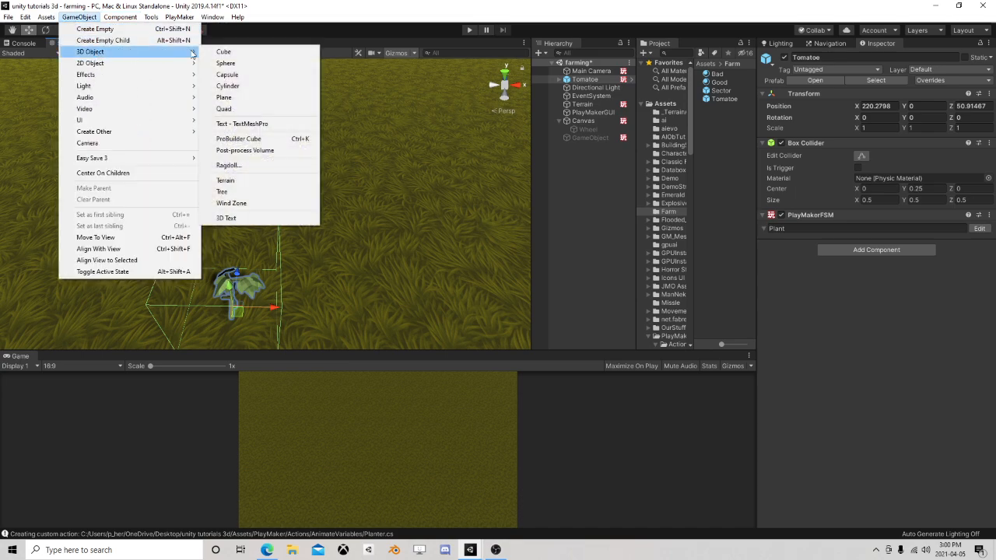
{"action": "left_click", "coordinate": [215, 52]}
{"action": "left_click_drag", "start_coordinate": [271, 204], "coordinate": [173, 143]}
Step: Start play mode and test the Tomatoe plant beside the cube at about X 220.65, Y 0.31, Z 51.44
{"action": "left_click", "coordinate": [468, 30]}
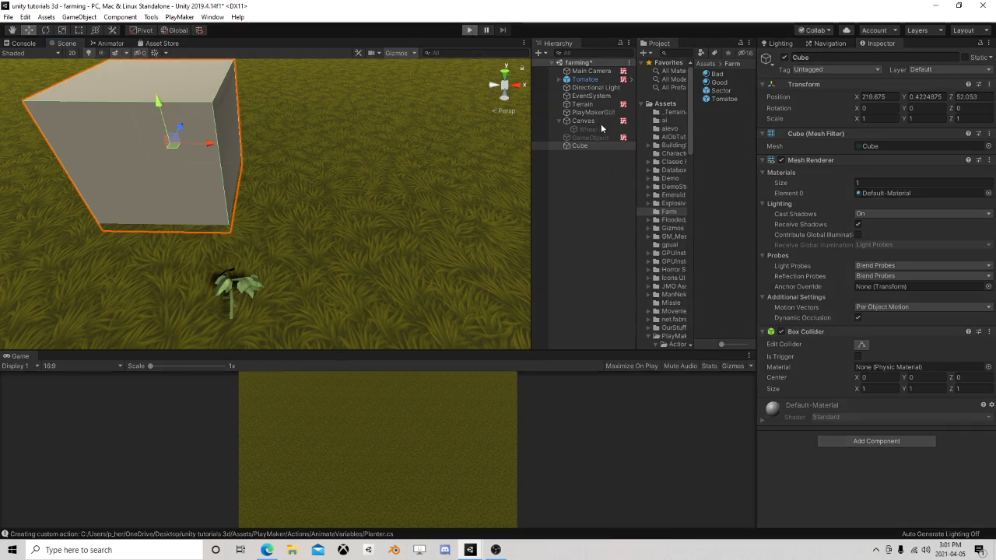
{"action": "left_click", "coordinate": [588, 80]}
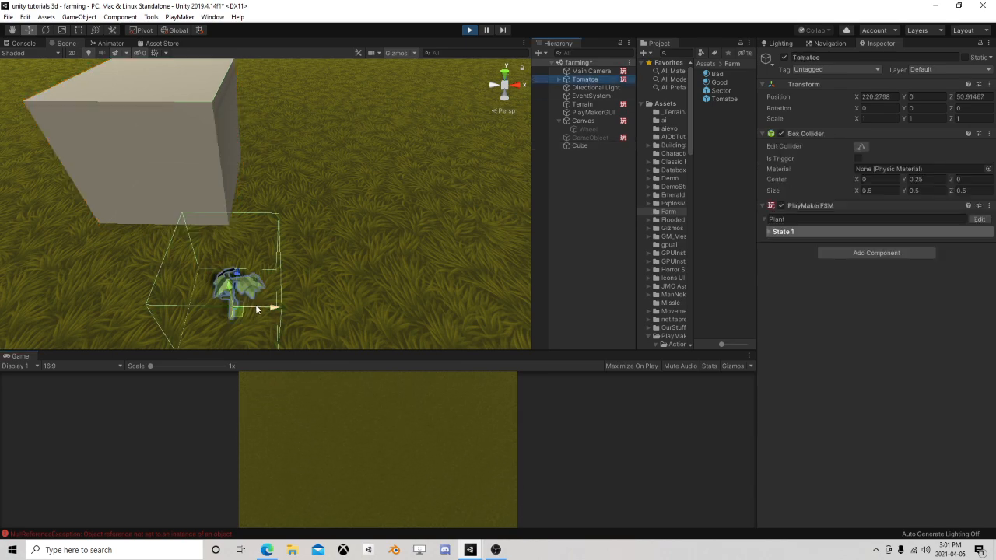
{"action": "left_click_drag", "start_coordinate": [240, 309], "coordinate": [319, 191]}
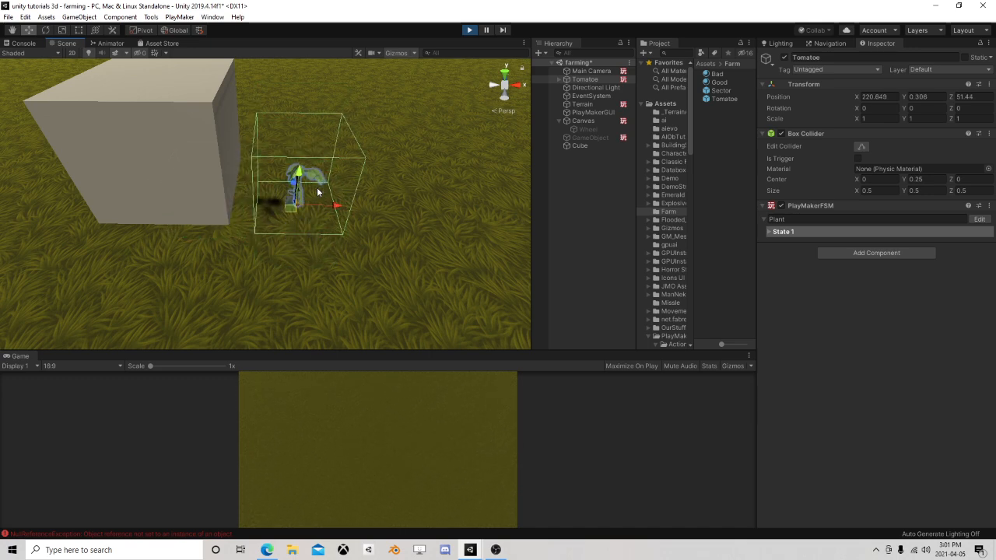
Step: Watch the running Plant FSM's Planter action while moving the plant to about X 220.43, Y 0.44, Z 51.24
{"action": "left_click", "coordinate": [979, 220]}
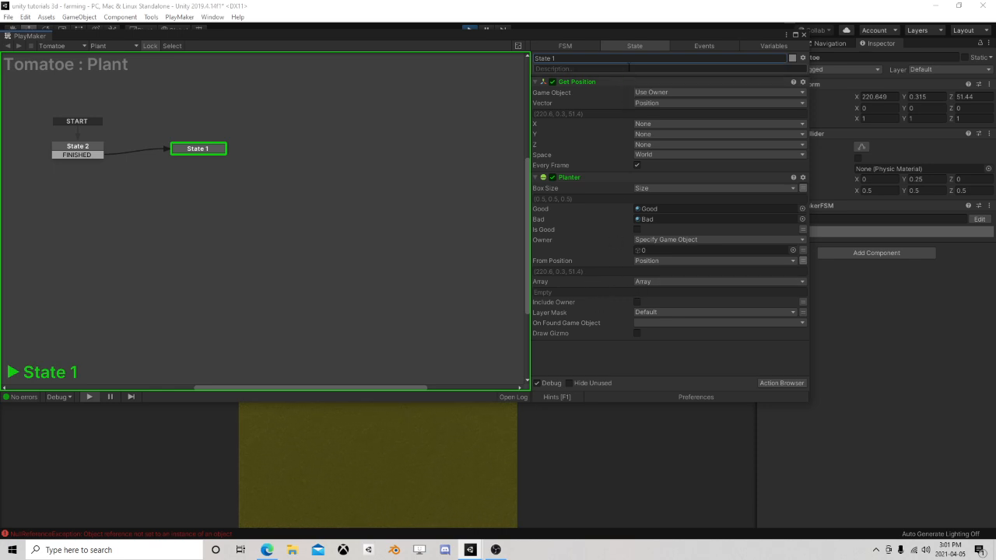
{"action": "left_click_drag", "start_coordinate": [624, 36], "coordinate": [99, 92]}
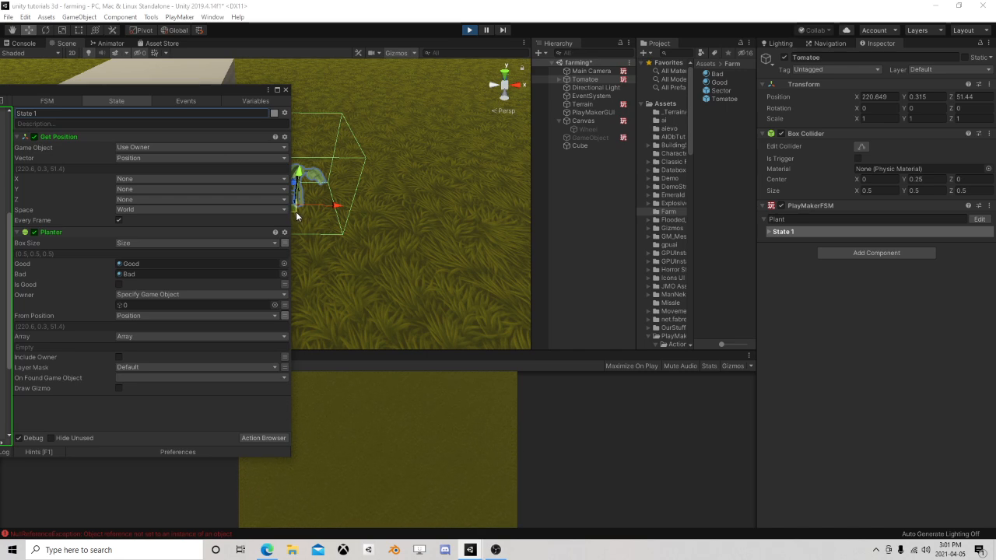
{"action": "left_click_drag", "start_coordinate": [298, 209], "coordinate": [335, 181]}
{"action": "middle_click_drag", "start_coordinate": [373, 232], "coordinate": [509, 238]}
{"action": "left_click_drag", "start_coordinate": [463, 182], "coordinate": [396, 161]}
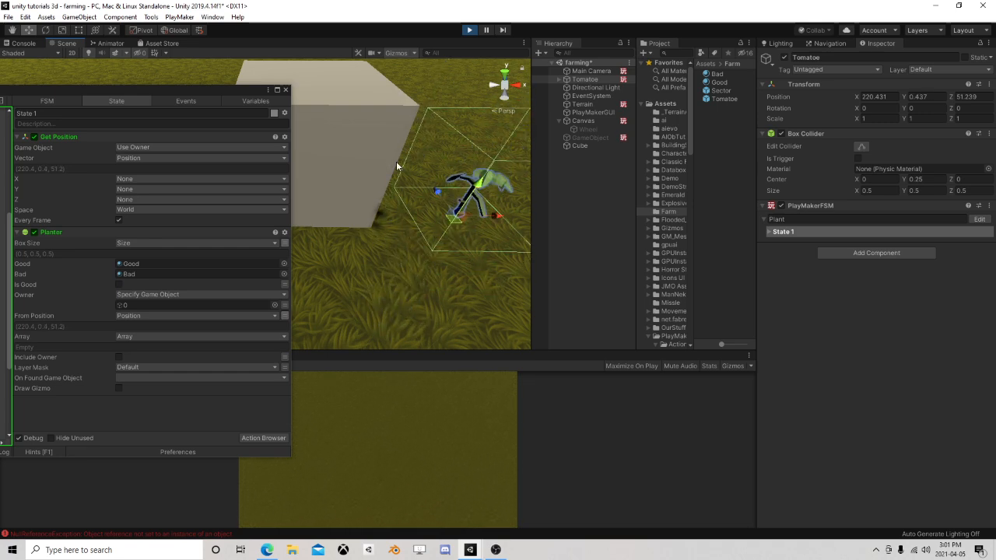
Step: Toggle Include Owner on and off in the running Planter action, then stop play mode and close the FSM editor
{"action": "left_click", "coordinate": [118, 359]}
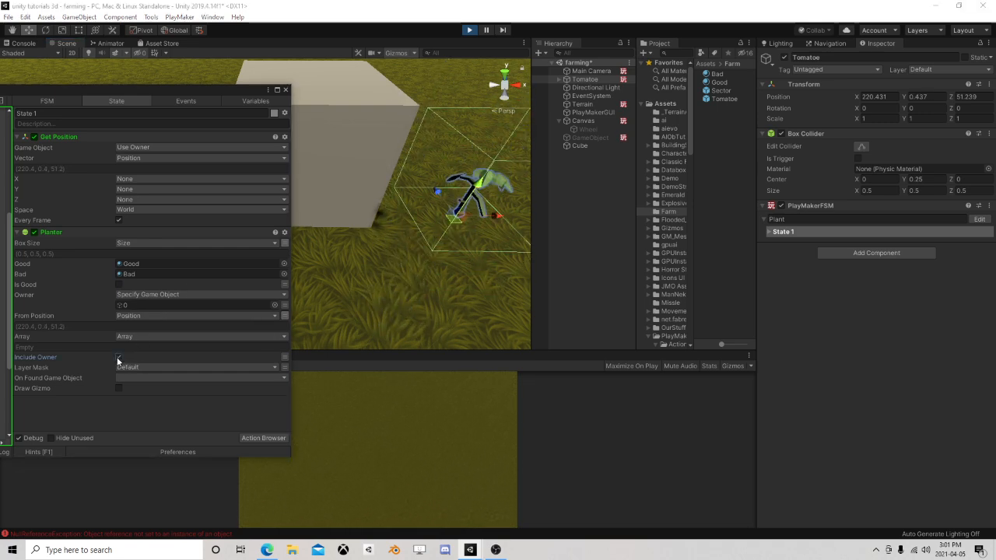
{"action": "left_click", "coordinate": [118, 358]}
{"action": "left_click_drag", "start_coordinate": [152, 90], "coordinate": [392, 68]}
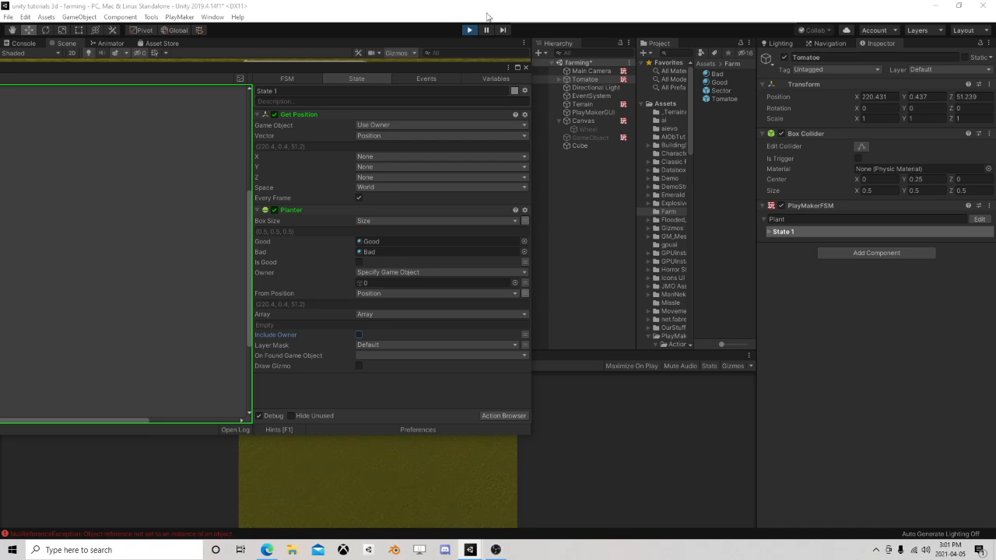
{"action": "left_click", "coordinate": [470, 29]}
{"action": "left_click", "coordinate": [527, 69]}
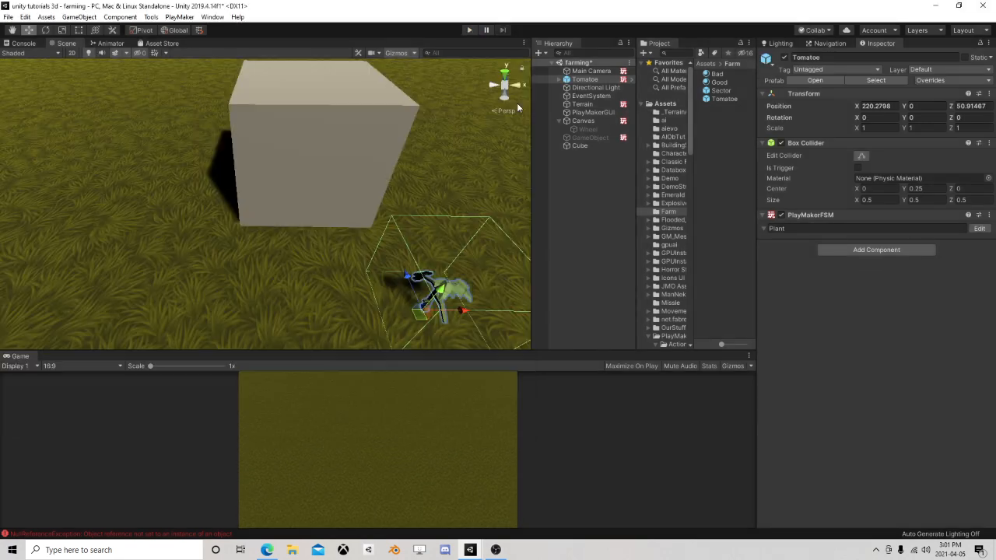
{"action": "left_click", "coordinate": [495, 550]}
{"action": "left_click", "coordinate": [494, 550]}
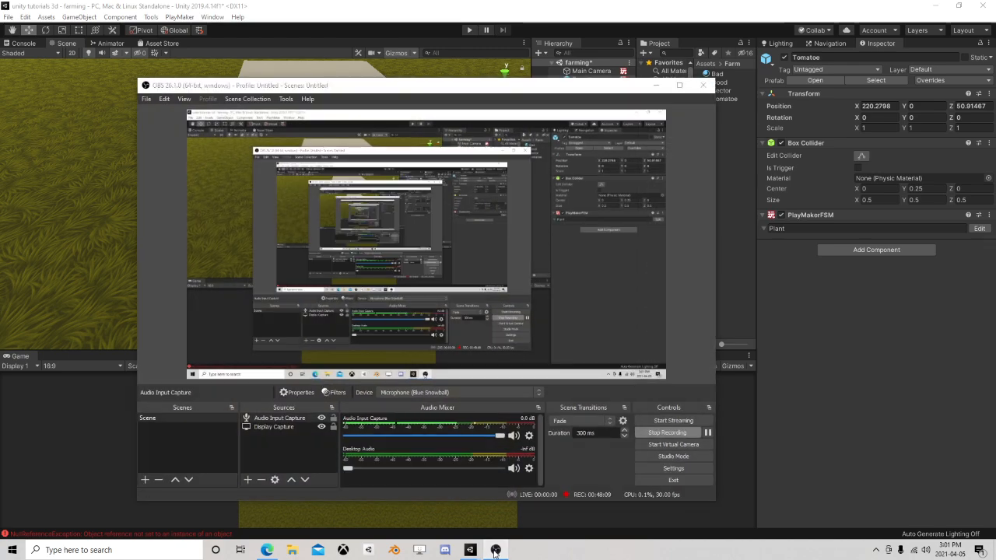
Step: Move the Tomatoe plant along the ground to about X 220.55, Z 51.01, near the cube
{"action": "scroll", "coordinate": [466, 262], "scroll_direction": "down", "scroll_amount": 5}
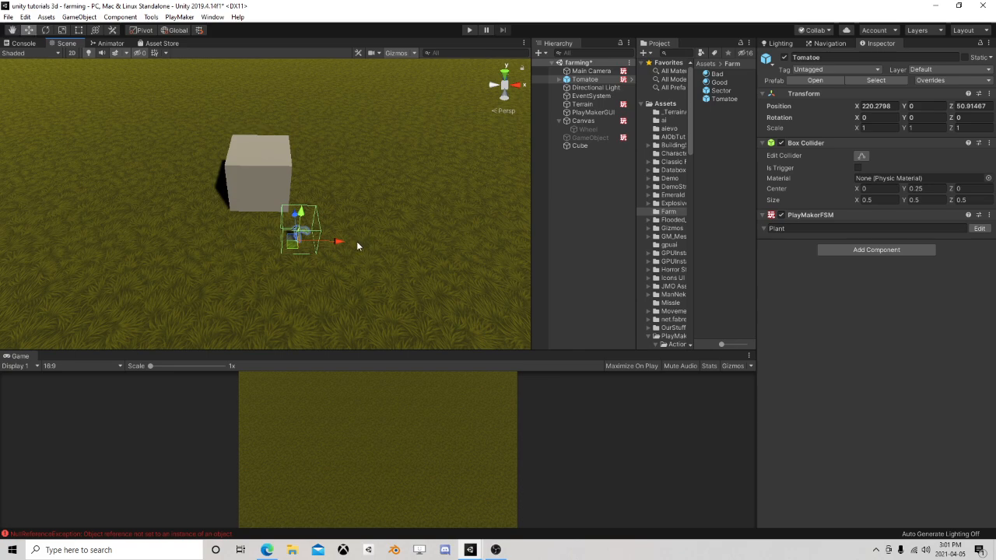
{"action": "scroll", "coordinate": [356, 241], "scroll_direction": "up", "scroll_amount": 5}
{"action": "left_click_drag", "start_coordinate": [375, 248], "coordinate": [232, 190], "text": "alt"}
{"action": "middle_click_drag", "start_coordinate": [232, 190], "coordinate": [193, 188]}
{"action": "scroll", "coordinate": [194, 188], "scroll_direction": "up", "scroll_amount": 3}
{"action": "right_click_drag", "start_coordinate": [203, 213], "coordinate": [293, 230]}
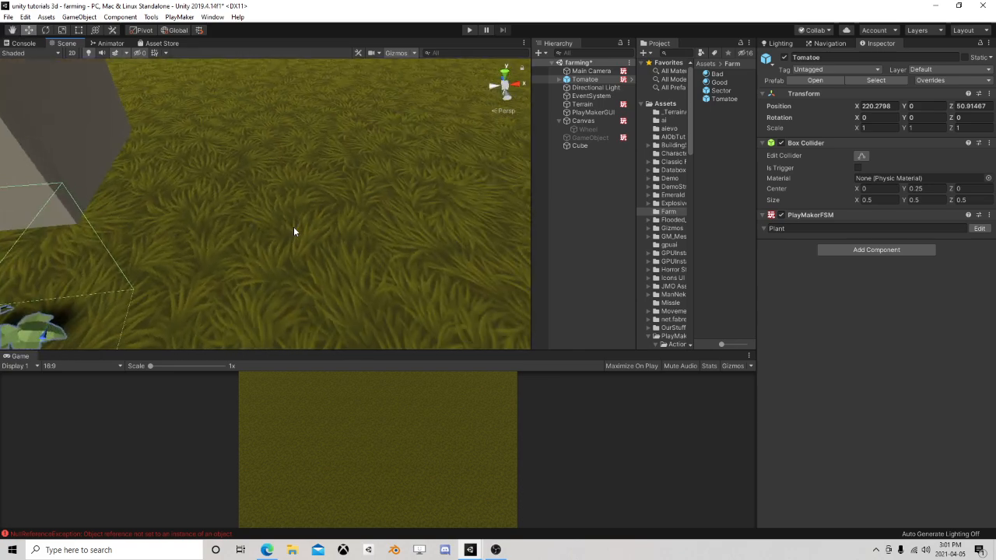
{"action": "scroll", "coordinate": [293, 229], "scroll_direction": "down", "scroll_amount": 4}
{"action": "middle_click_drag", "start_coordinate": [296, 232], "coordinate": [403, 231]}
{"action": "key", "text": "w"}
{"action": "scroll", "coordinate": [393, 257], "scroll_direction": "up", "scroll_amount": 3}
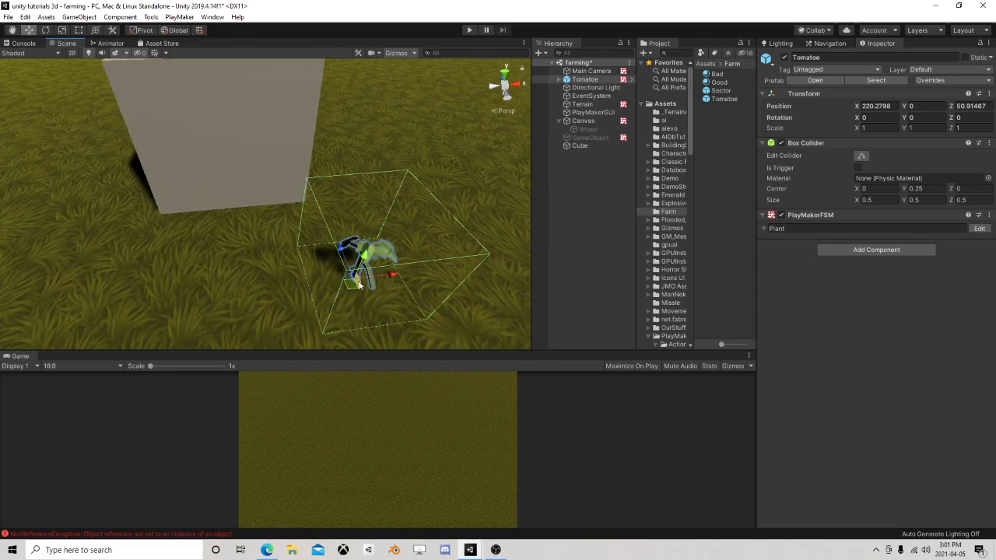
{"action": "left_click_drag", "start_coordinate": [358, 285], "coordinate": [393, 269]}
{"action": "scroll", "coordinate": [415, 270], "scroll_direction": "down", "scroll_amount": 5}
{"action": "scroll", "coordinate": [413, 273], "scroll_direction": "up", "scroll_amount": 3}
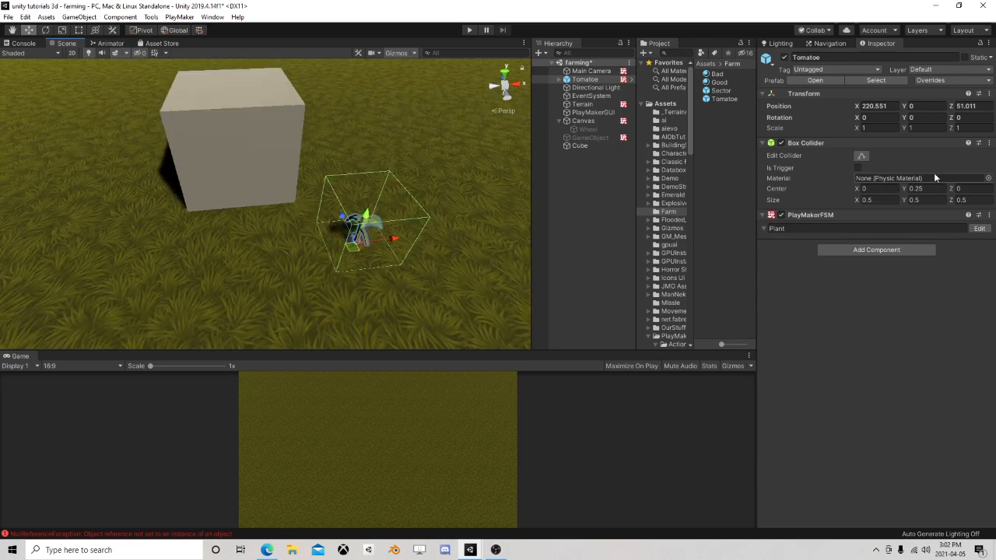
Step: Examine State 1's Get Position and Planter settings in the Tomatoe instance's Plant FSM
{"action": "left_click", "coordinate": [979, 228]}
{"action": "left_click", "coordinate": [187, 185]}
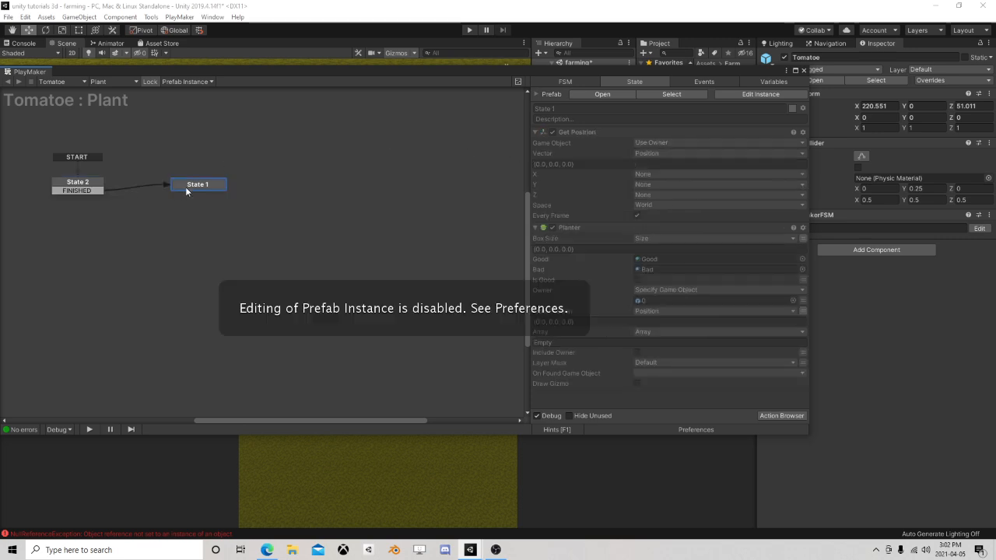
{"action": "left_click", "coordinate": [804, 71]}
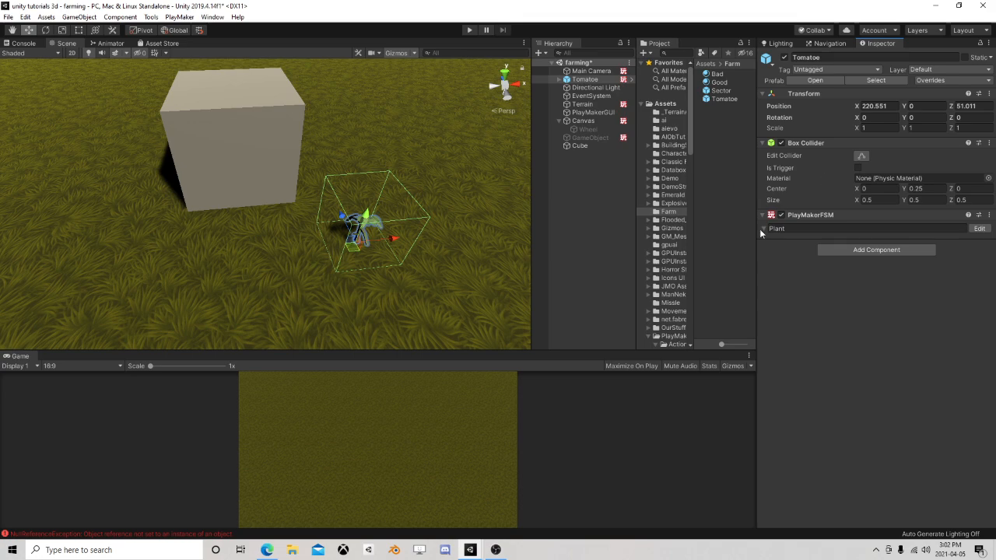
Step: Move the Tomatoe plant along the ground to about X 221.18, Z 51.97, clear of the cube
{"action": "scroll", "coordinate": [377, 222], "scroll_direction": "down", "scroll_amount": 3}
{"action": "scroll", "coordinate": [377, 221], "scroll_direction": "up", "scroll_amount": 8}
{"action": "right_click_drag", "start_coordinate": [377, 220], "coordinate": [395, 207]}
{"action": "scroll", "coordinate": [396, 207], "scroll_direction": "down", "scroll_amount": 4}
{"action": "middle_click_drag", "start_coordinate": [395, 207], "coordinate": [258, 174]}
{"action": "scroll", "coordinate": [259, 175], "scroll_direction": "up", "scroll_amount": 5}
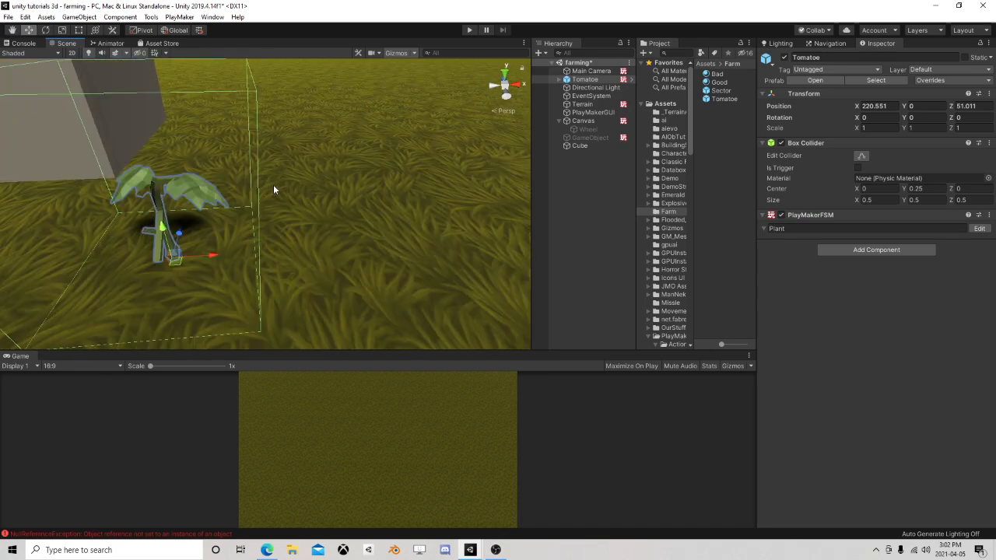
{"action": "right_click_drag", "start_coordinate": [274, 186], "coordinate": [249, 228]}
{"action": "scroll", "coordinate": [249, 228], "scroll_direction": "down", "scroll_amount": 3}
{"action": "middle_click_drag", "start_coordinate": [250, 223], "coordinate": [299, 247]}
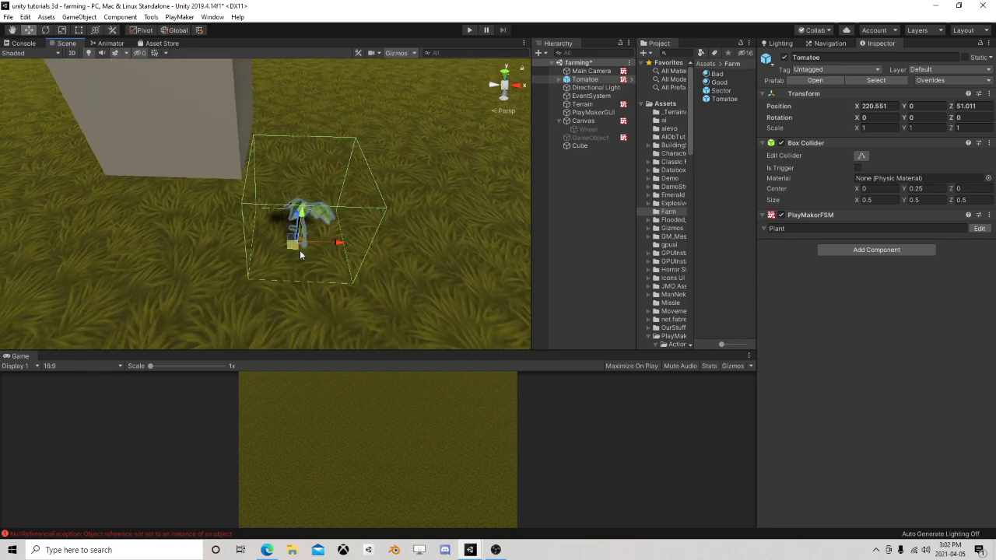
{"action": "left_click_drag", "start_coordinate": [292, 248], "coordinate": [354, 182]}
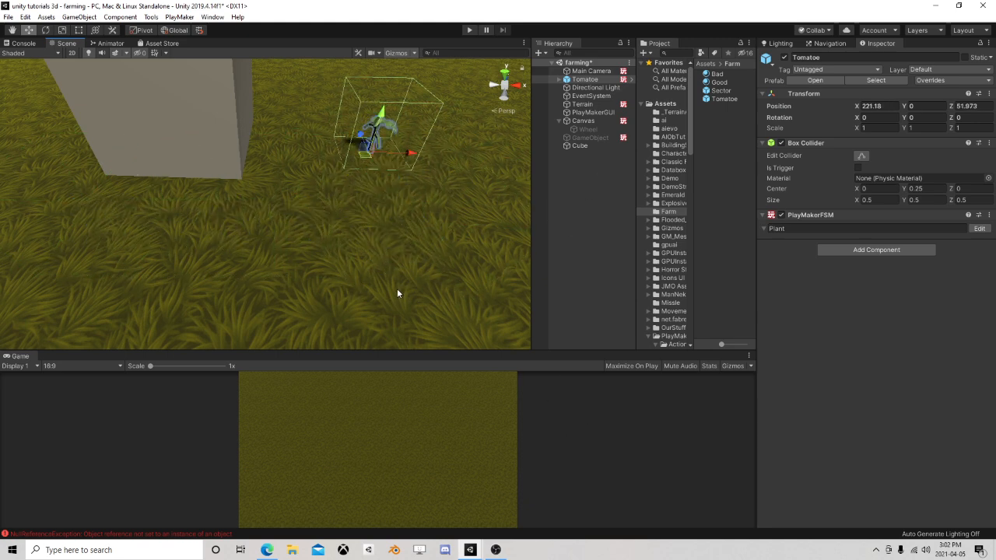
{"action": "scroll", "coordinate": [397, 294], "scroll_direction": "down", "scroll_amount": 5}
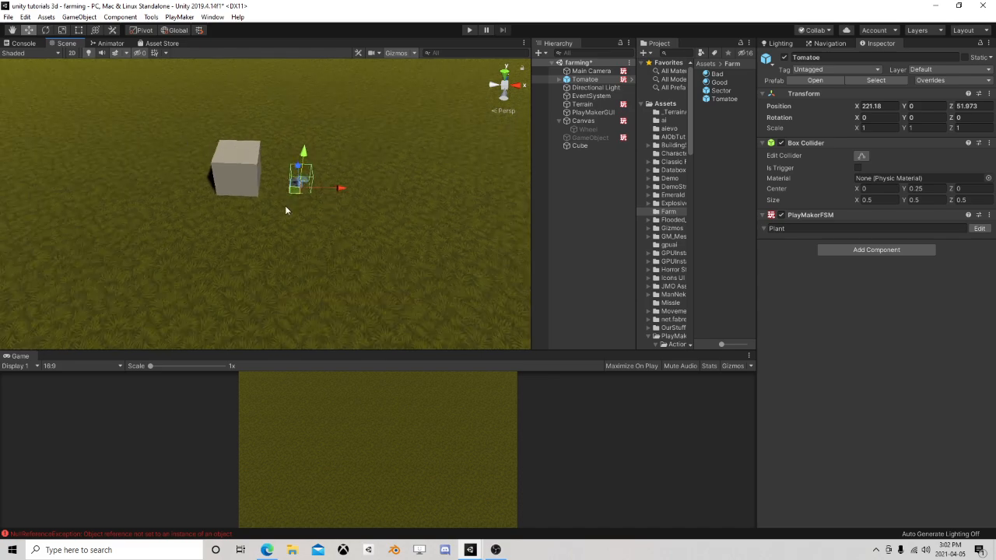
{"action": "scroll", "coordinate": [233, 270], "scroll_direction": "up", "scroll_amount": 4}
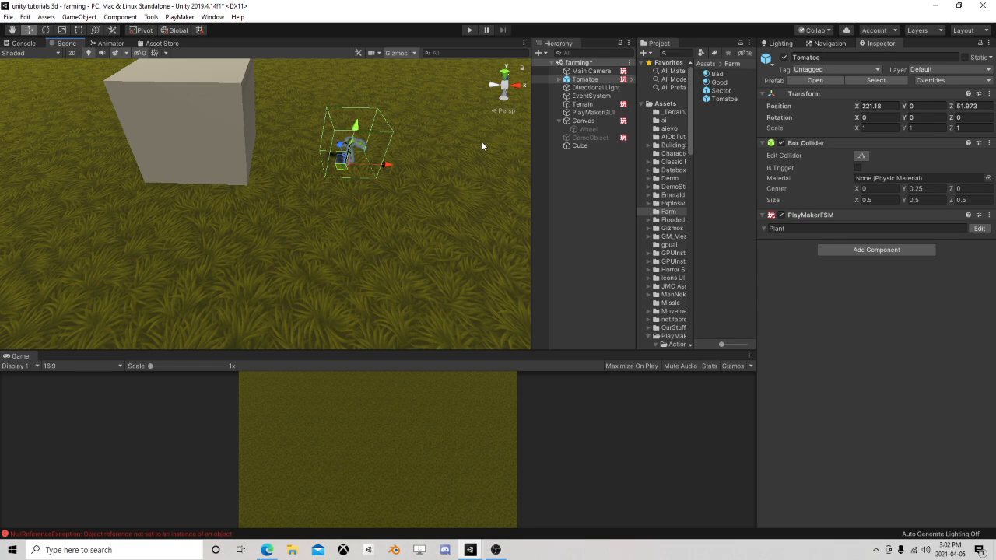
{"action": "left_click", "coordinate": [496, 550]}
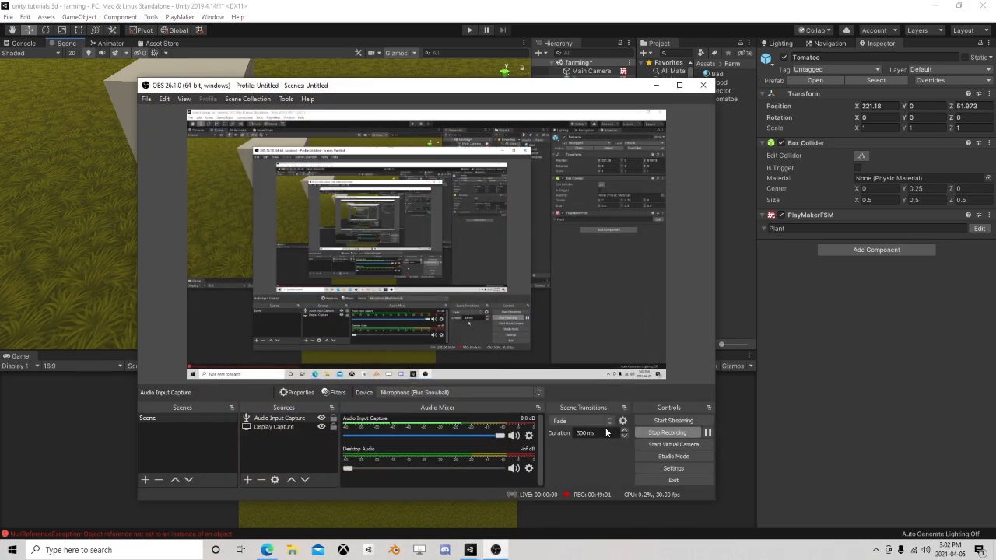